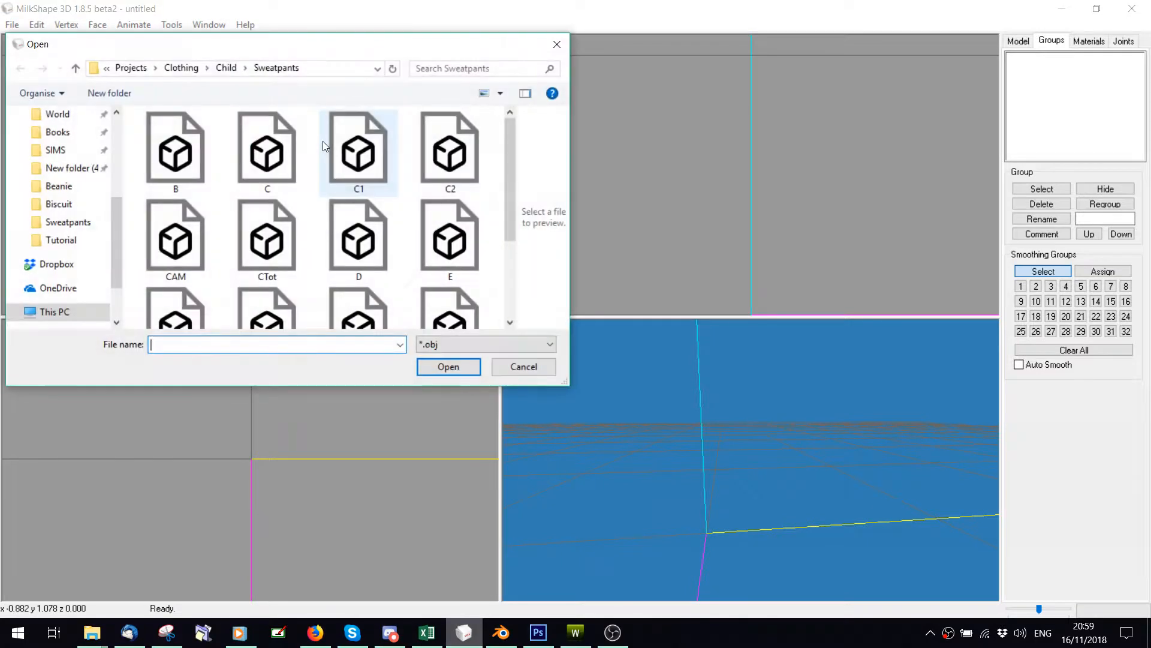
# Import the E1 OBJ mesh from the Sweatpants folder
pyautogui.moveTo(508, 189); pyautogui.dragTo(508, 227)
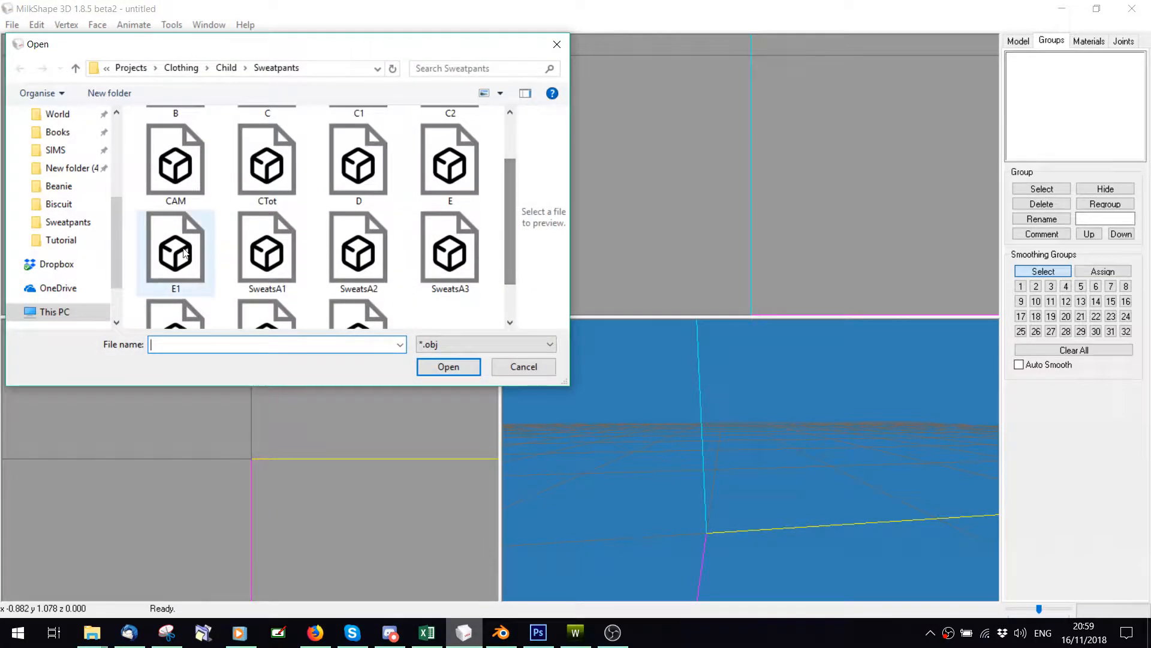
pyautogui.doubleClick(173, 274)
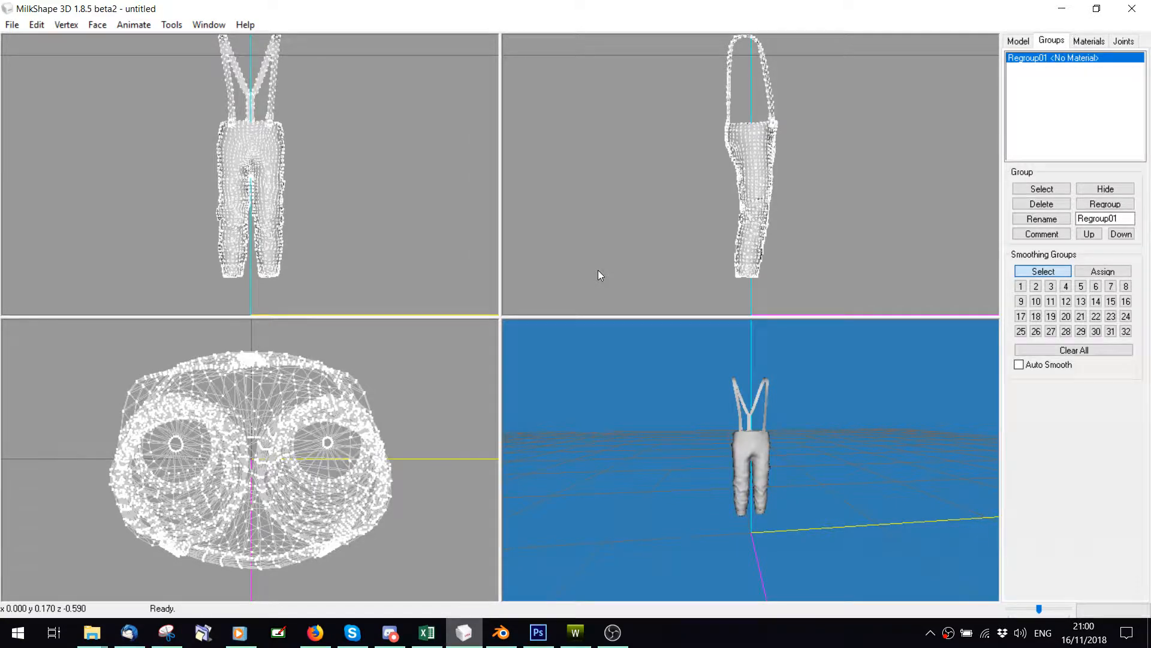
pyautogui.moveTo(771, 468); pyautogui.dragTo(766, 510)
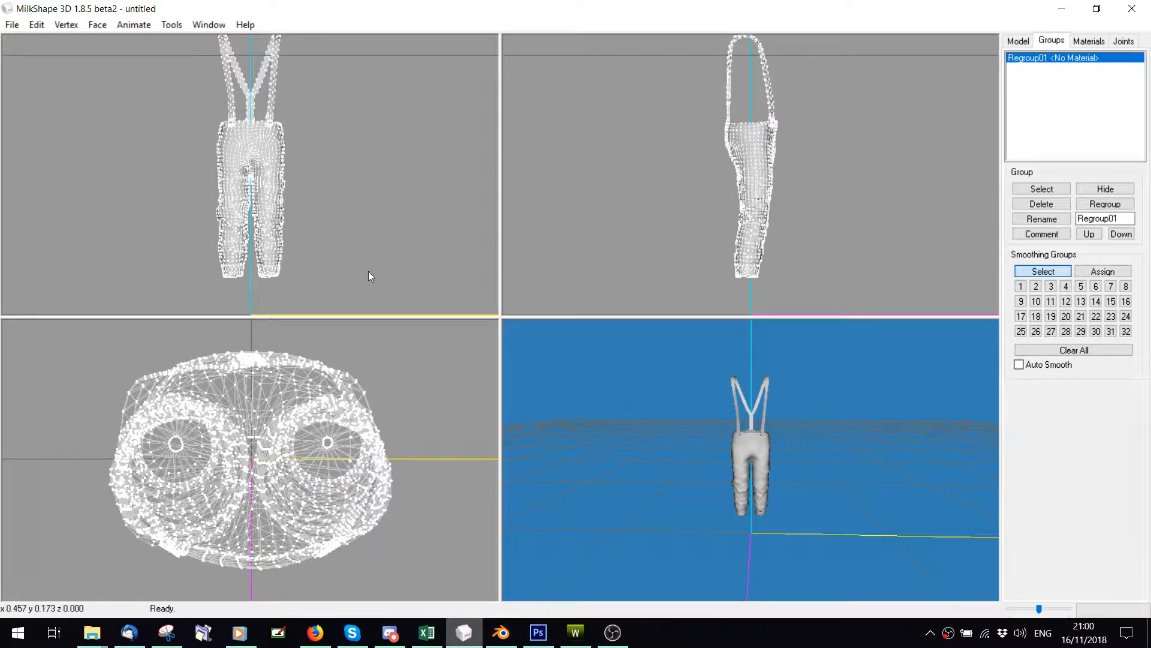
# Import the cuBOT base mesh as a Wavefront OBJ from the General Meshes folder in Creating
pyautogui.click(11, 27)
pyautogui.moveTo(30, 131)
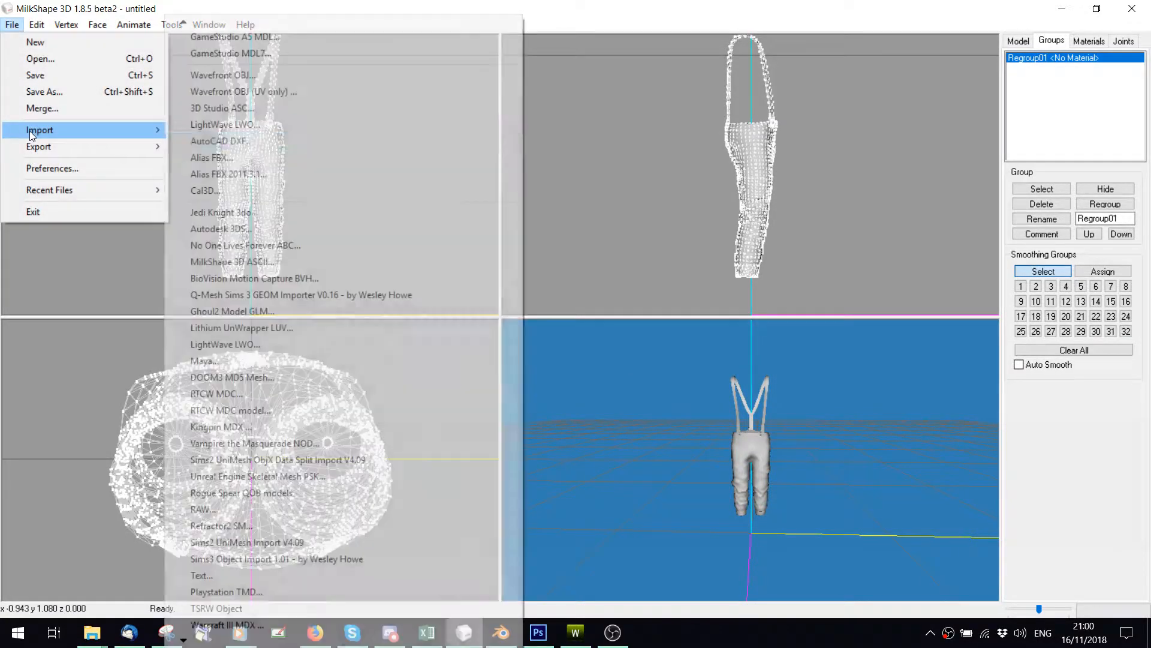
pyautogui.click(204, 261)
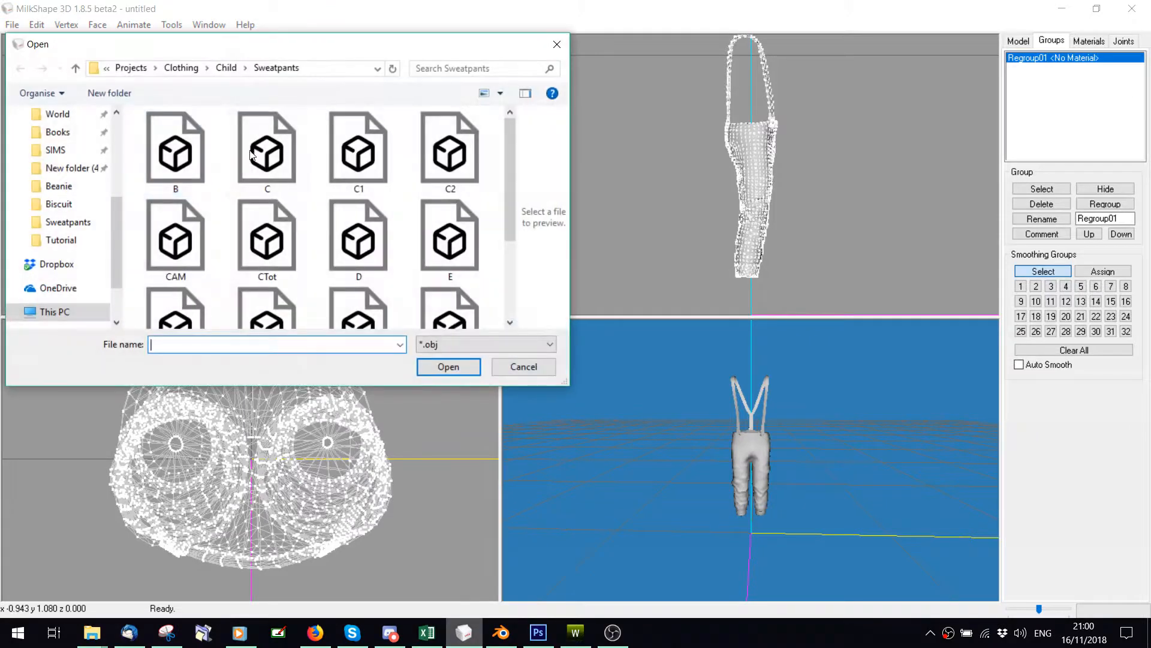
pyautogui.scroll(3, 78, 224)
pyautogui.scroll(2, 104, 182)
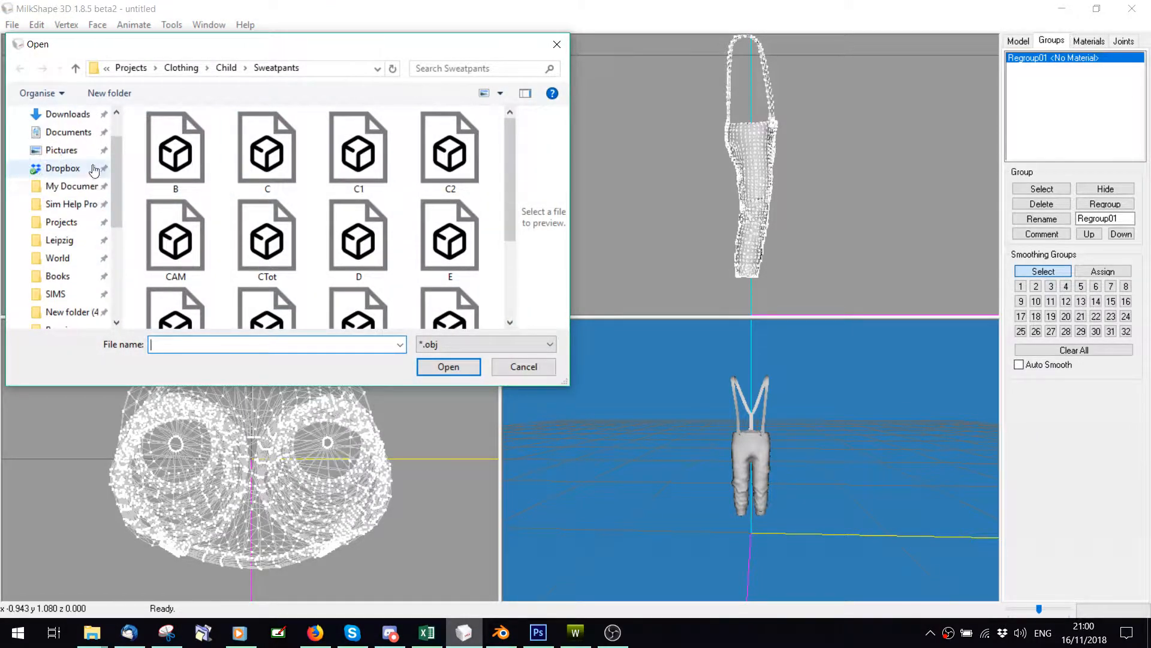
pyautogui.click(69, 222)
pyautogui.click(245, 68)
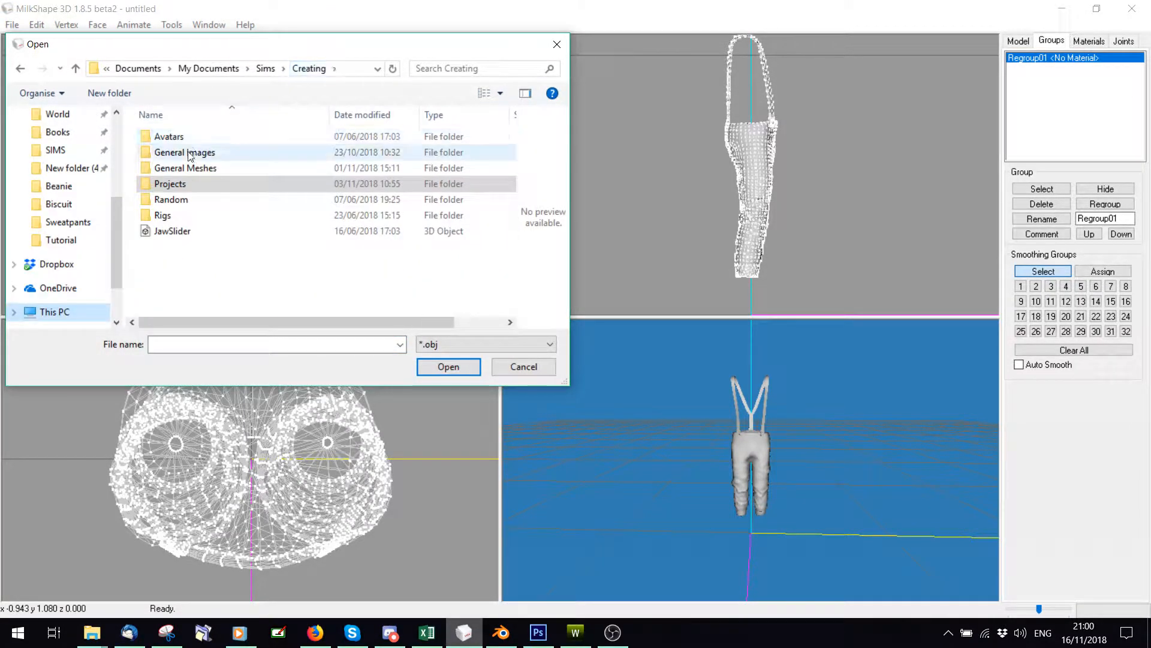
pyautogui.doubleClick(190, 168)
pyautogui.scroll(-10, 213, 188)
pyautogui.click(206, 197)
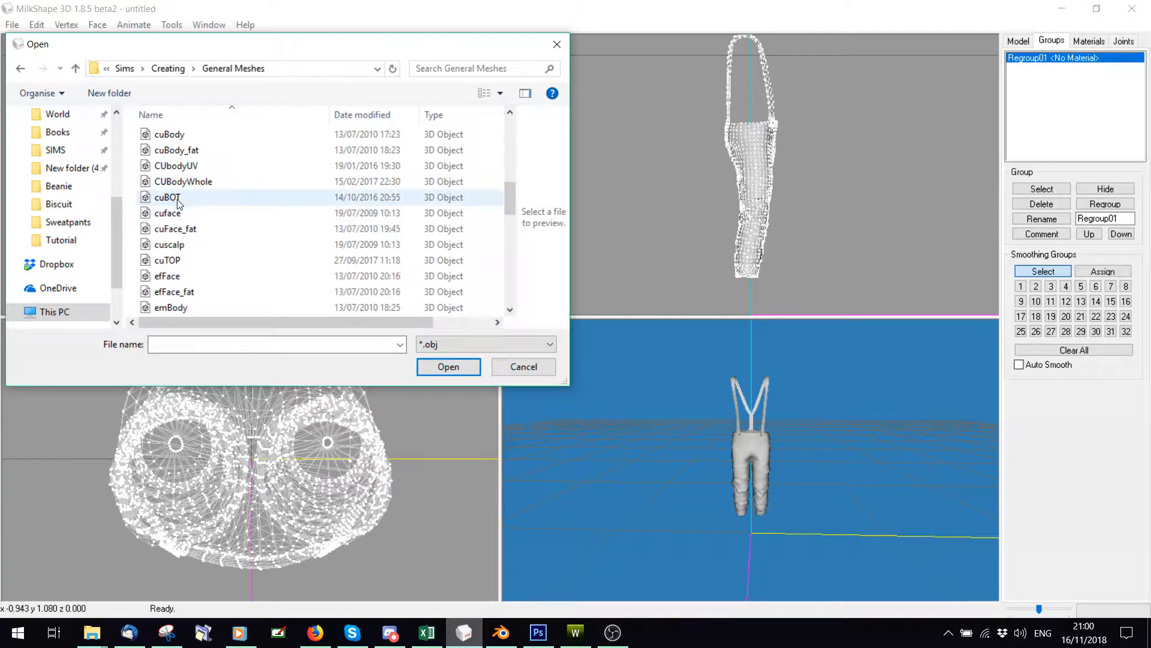
pyautogui.click(207, 197)
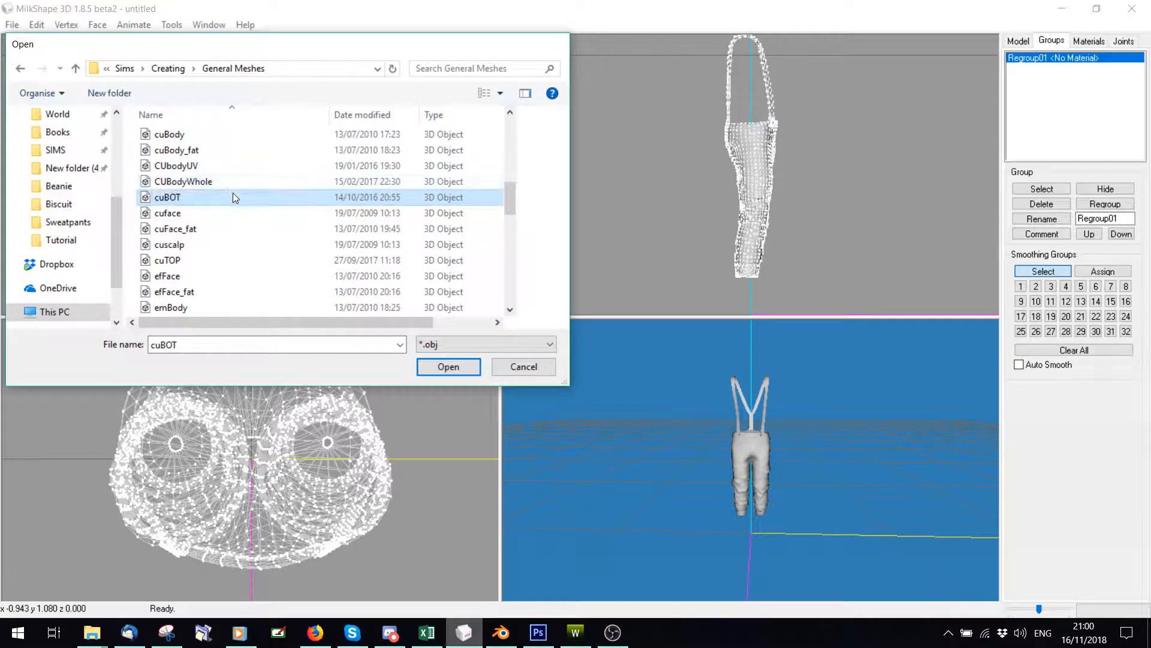
pyautogui.doubleClick(232, 192)
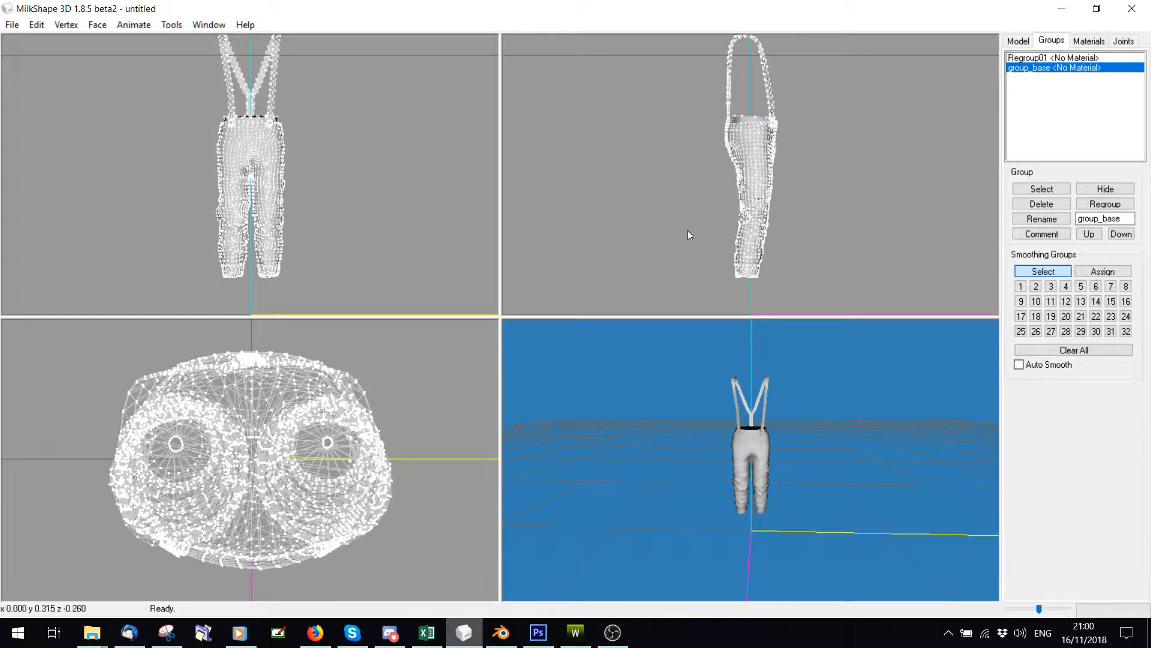
# Compare the sweatpants with the base legs at the waist and ankles by repeatedly hiding and showing the Regroup01 group
pyautogui.keyDown('shift'); pyautogui.moveTo(734, 186); pyautogui.dragTo(769, 189); pyautogui.keyUp('shift')
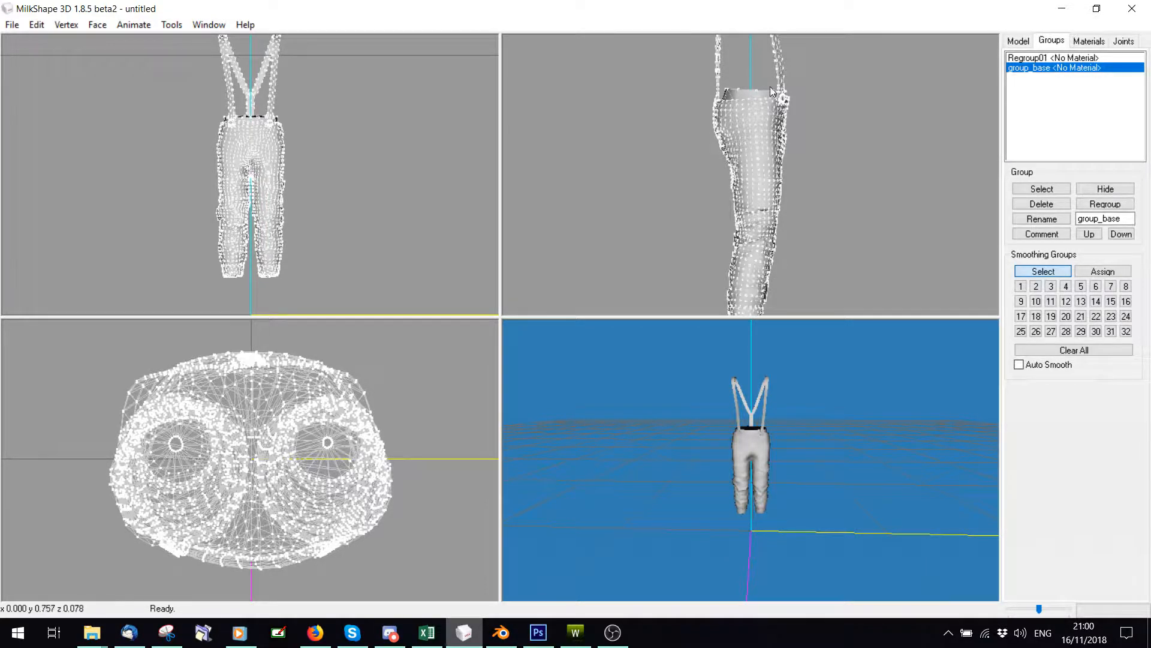
pyautogui.click(1025, 60)
pyautogui.click(1099, 189)
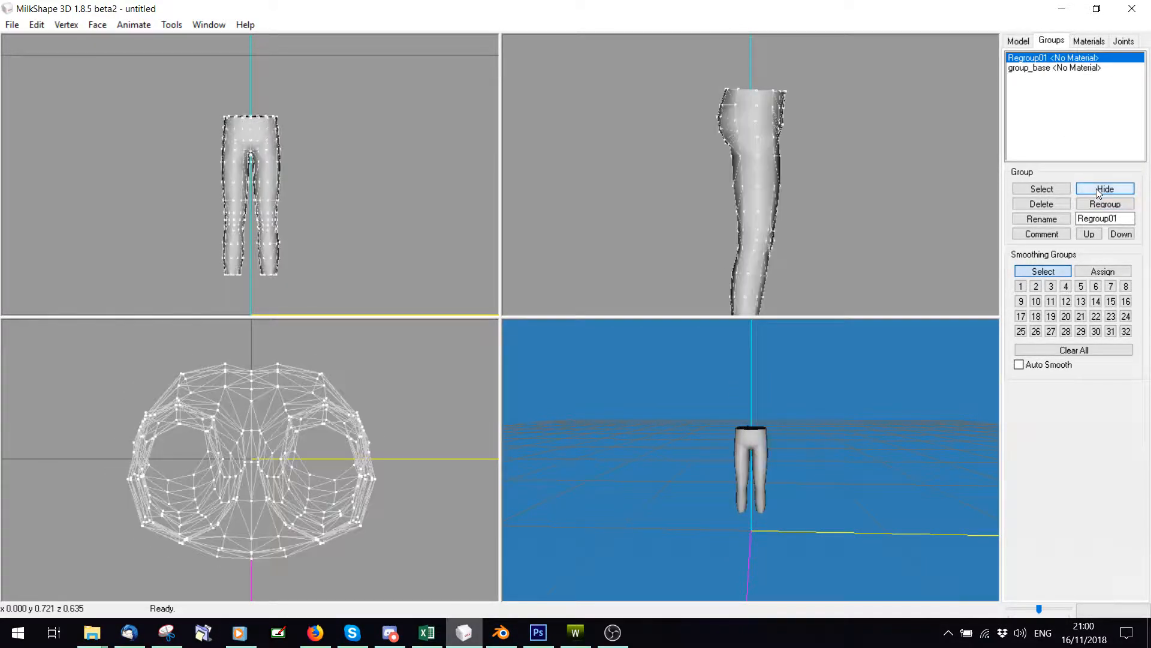
pyautogui.click(1099, 189)
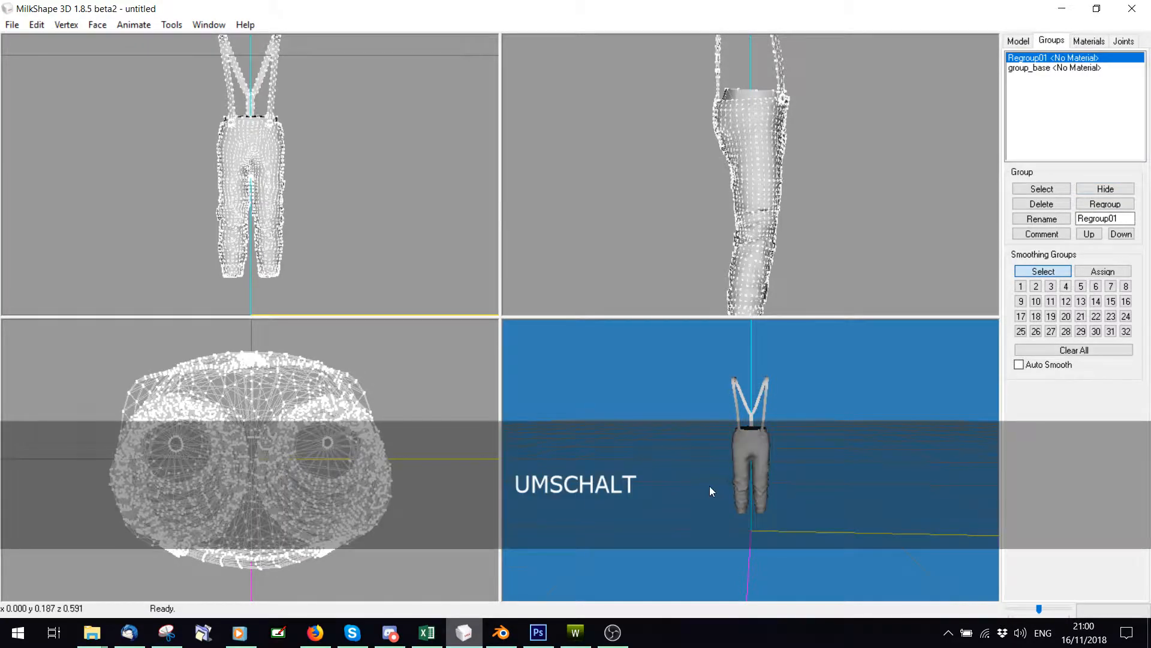
pyautogui.keyDown('shift'); pyautogui.moveTo(709, 486); pyautogui.dragTo(680, 289); pyautogui.keyUp('shift')
pyautogui.keyDown('ctrl'); pyautogui.moveTo(674, 517); pyautogui.dragTo(683, 177); pyautogui.keyUp('ctrl')
pyautogui.click(1114, 185)
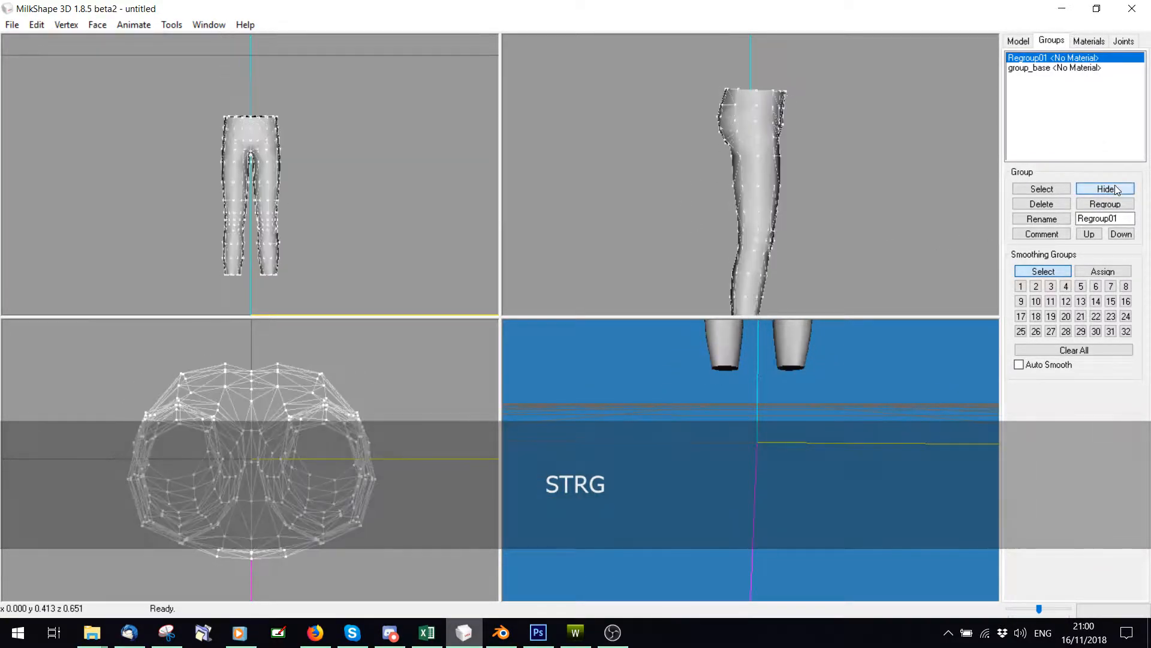
pyautogui.click(1114, 185)
pyautogui.click(1114, 185)
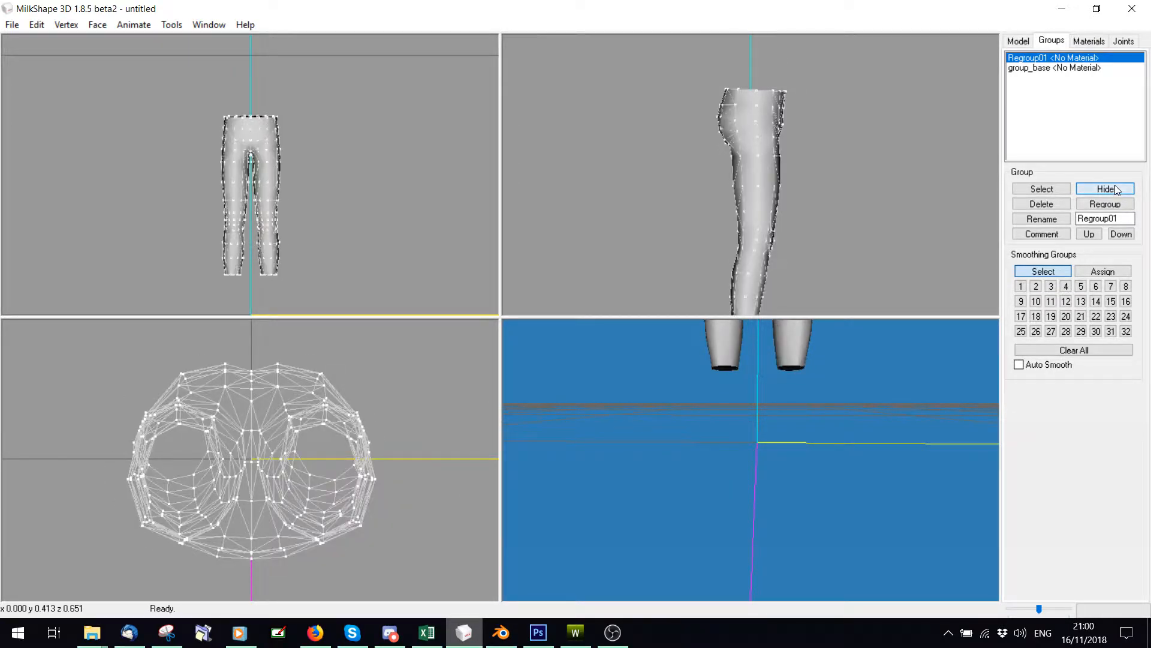
pyautogui.click(1114, 185)
pyautogui.press('ctrl')
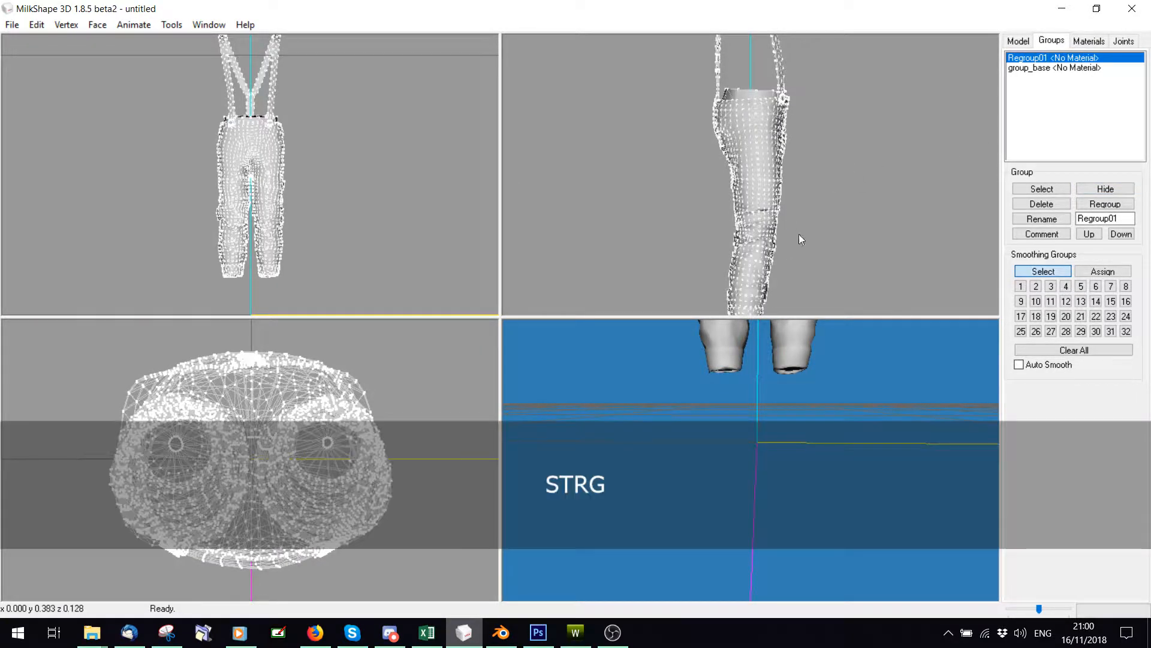
pyautogui.keyDown('ctrl'); pyautogui.moveTo(801, 238); pyautogui.dragTo(795, 191); pyautogui.keyUp('ctrl')
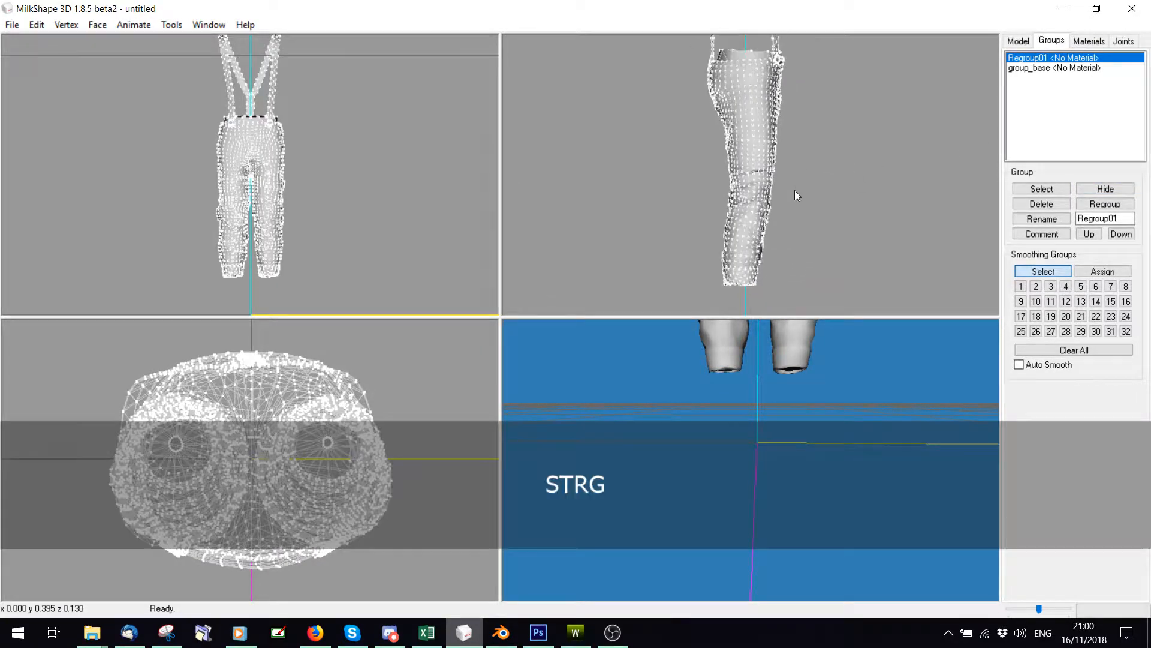
# Hide the Regroup01 sweatpants group to leave only the base legs displayed
pyautogui.click(1106, 190)
pyautogui.click(1106, 191)
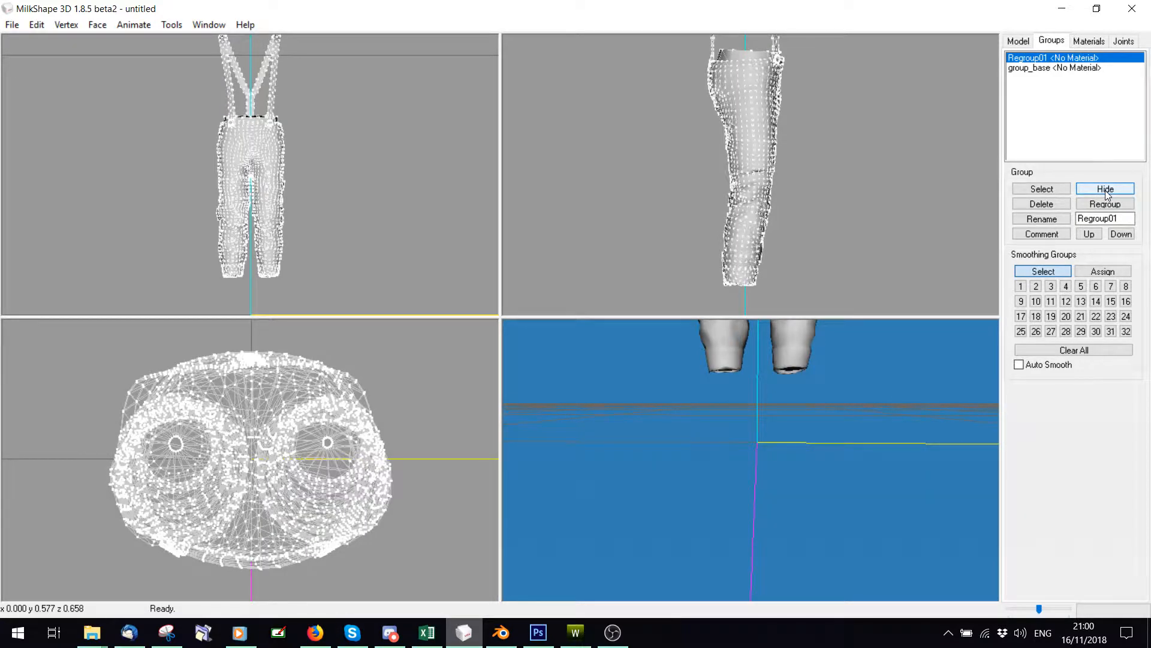
pyautogui.click(1106, 190)
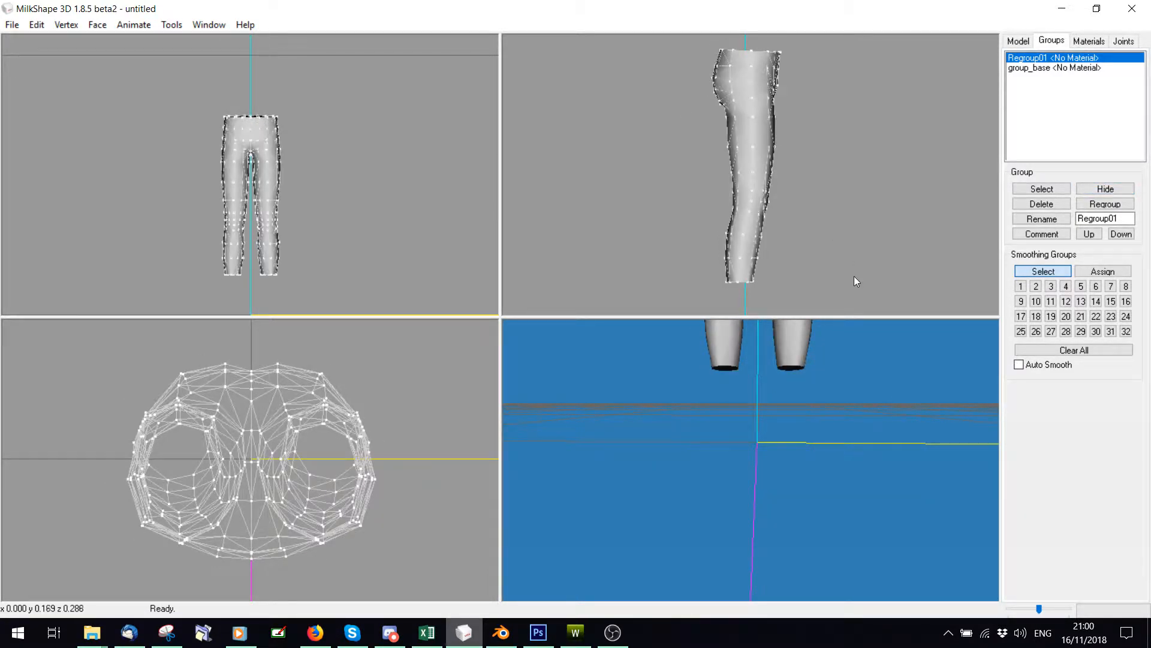
# Check the Ignore Backfaces selection option and the Auto Smooth setting for smoothing groups
pyautogui.click(1013, 42)
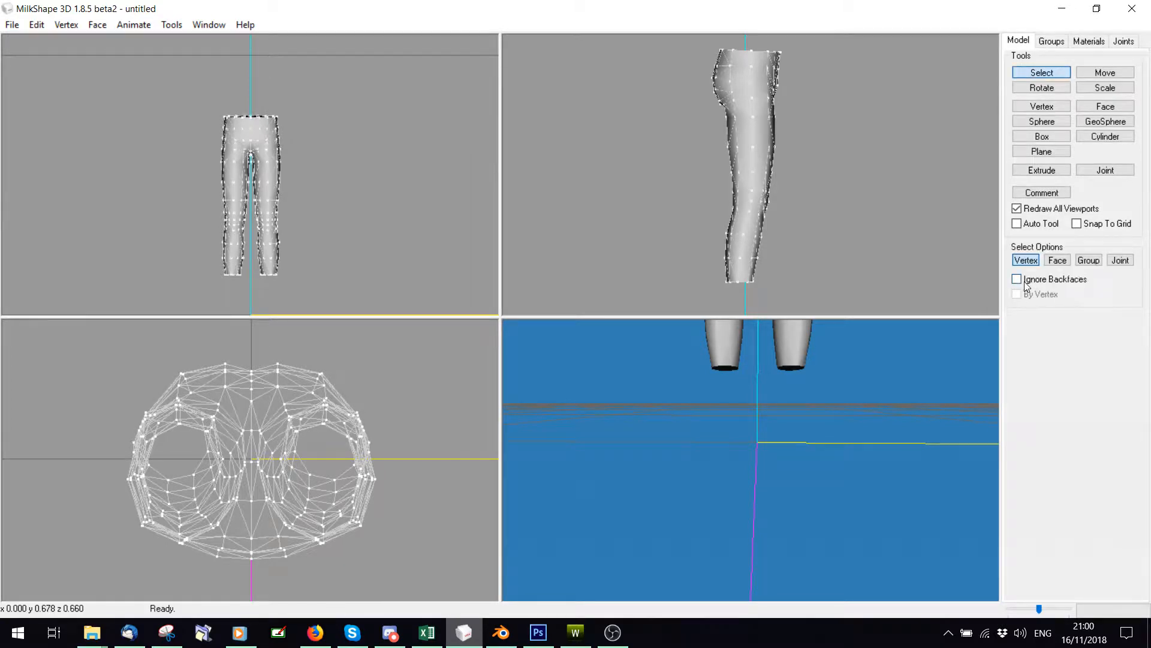
pyautogui.click(1052, 42)
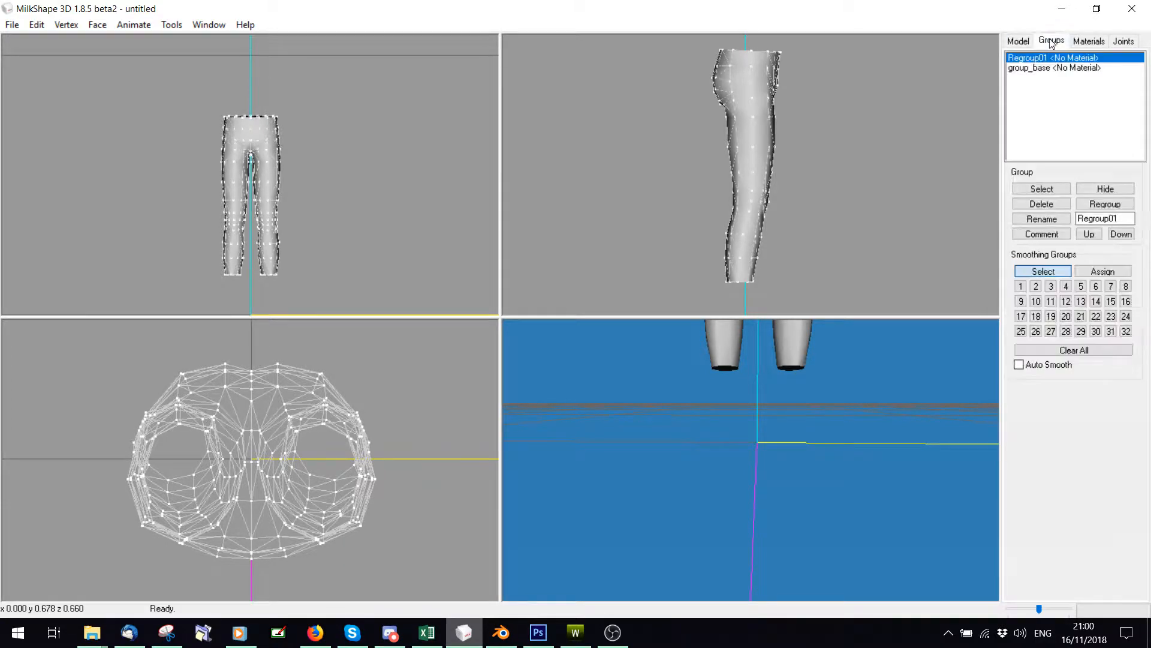
pyautogui.click(1022, 44)
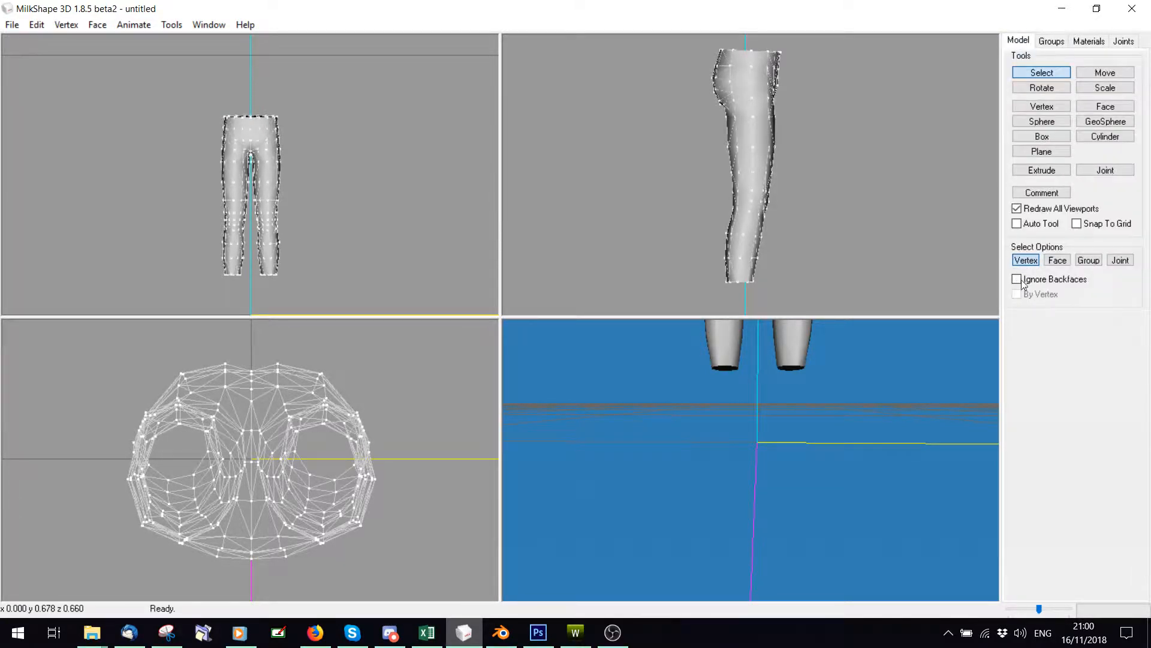
pyautogui.click(1046, 43)
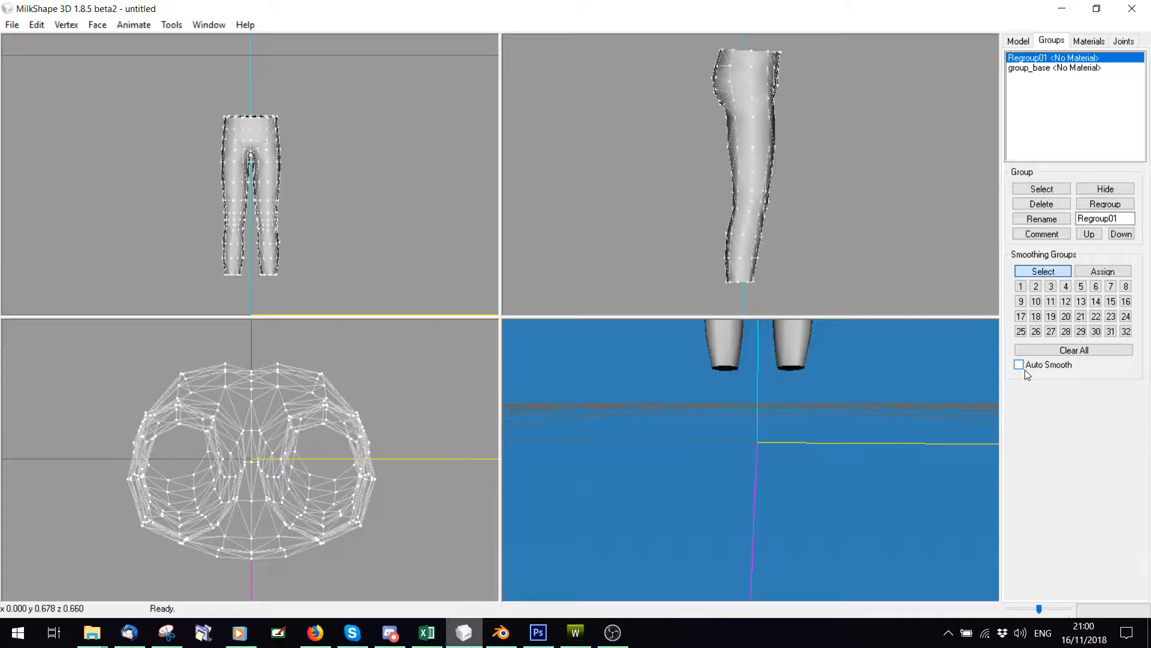
# Show the keyframer and hide it again
pyautogui.click(205, 26)
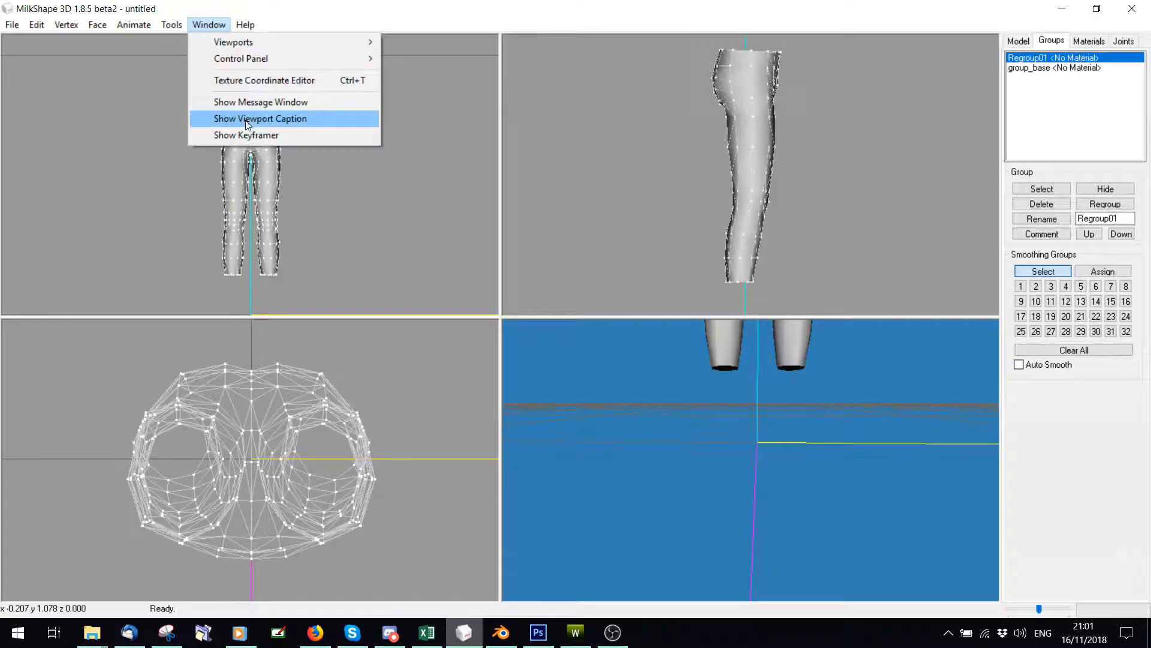
pyautogui.click(231, 138)
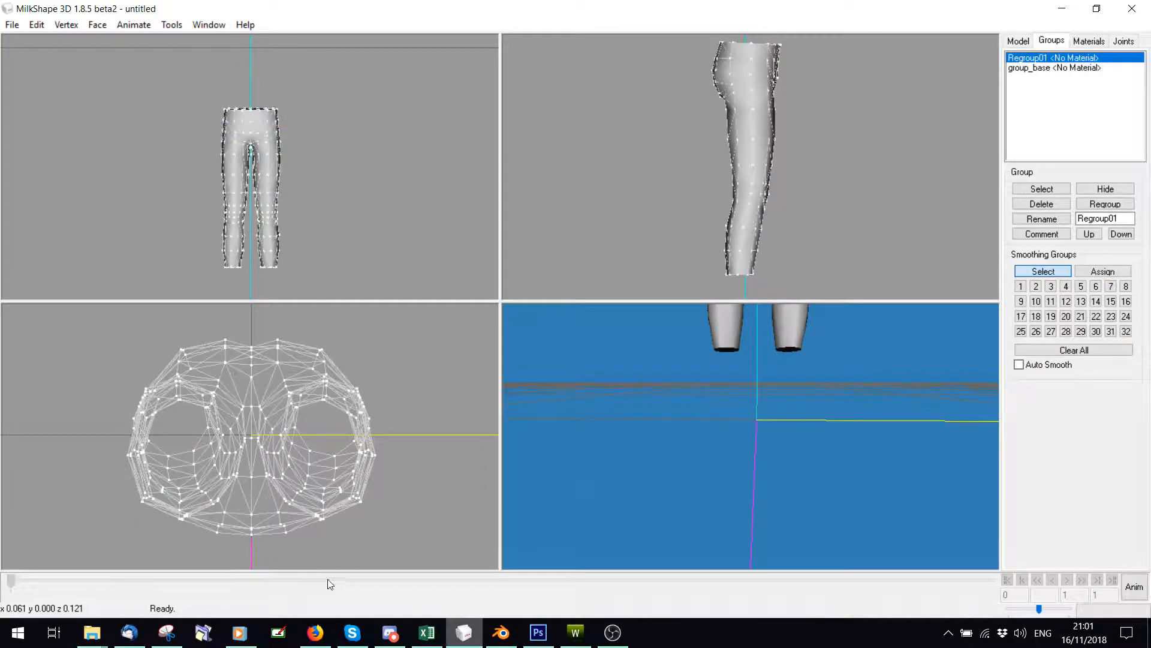
pyautogui.click(209, 25)
pyautogui.click(224, 135)
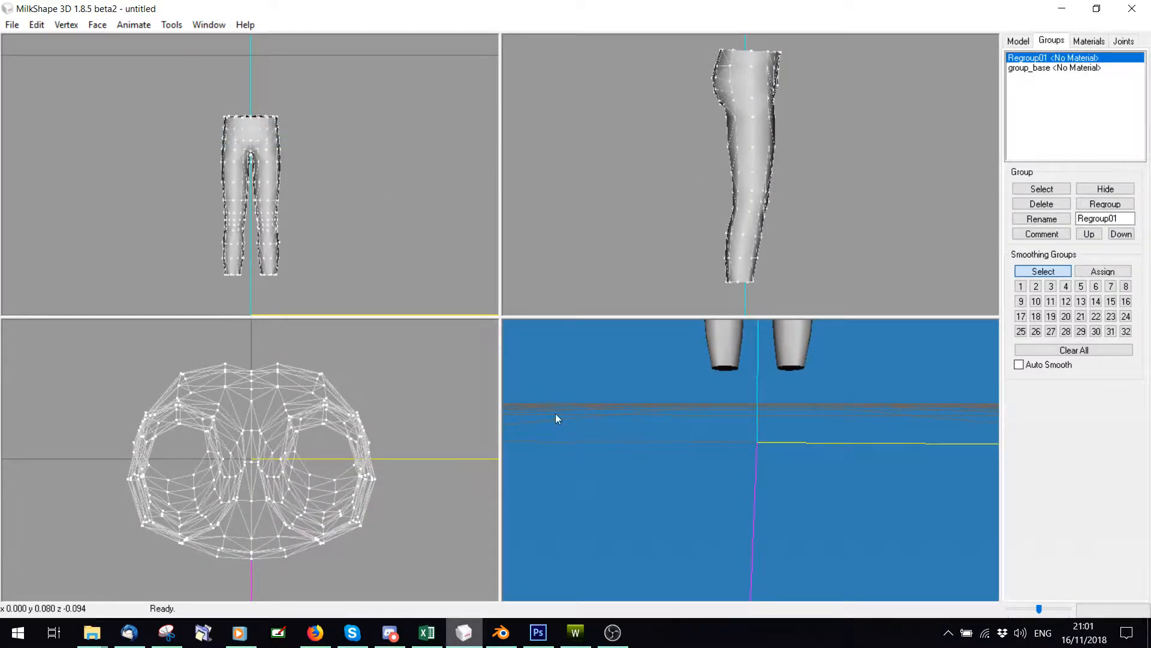
# Turn the wireframe overlay on and off again in the 3D view, and review the side view's display options
pyautogui.keyDown('ctrl'); pyautogui.moveTo(760, 351); pyautogui.dragTo(766, 456); pyautogui.keyUp('ctrl')
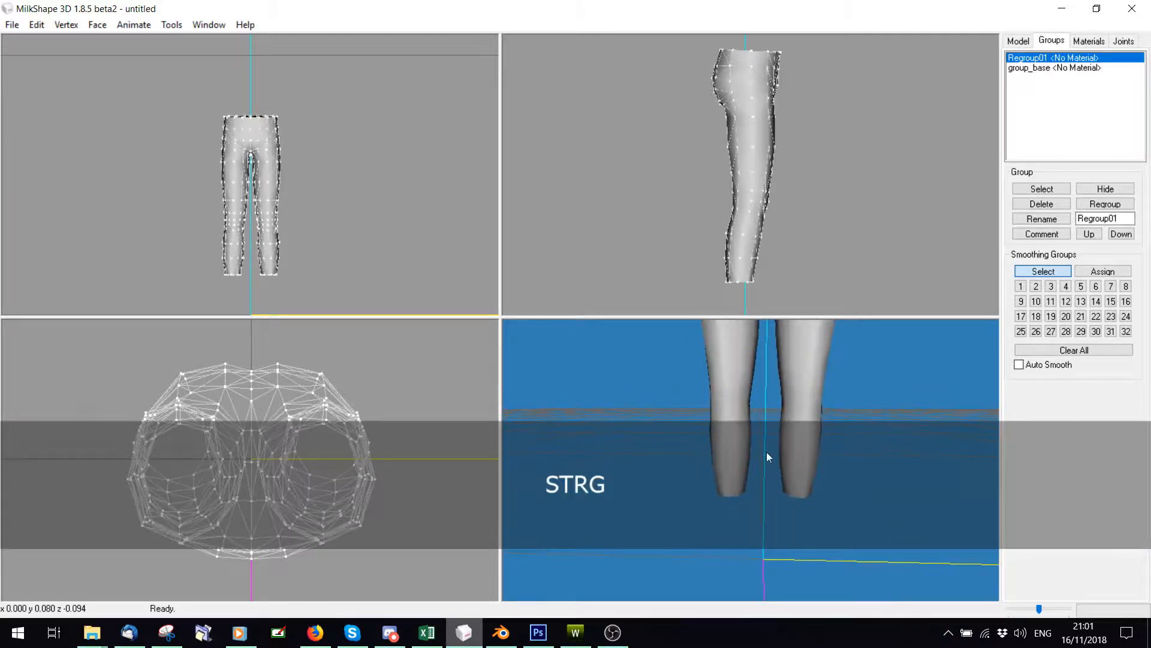
pyautogui.rightClick(629, 425)
pyautogui.click(689, 154)
pyautogui.rightClick(671, 448)
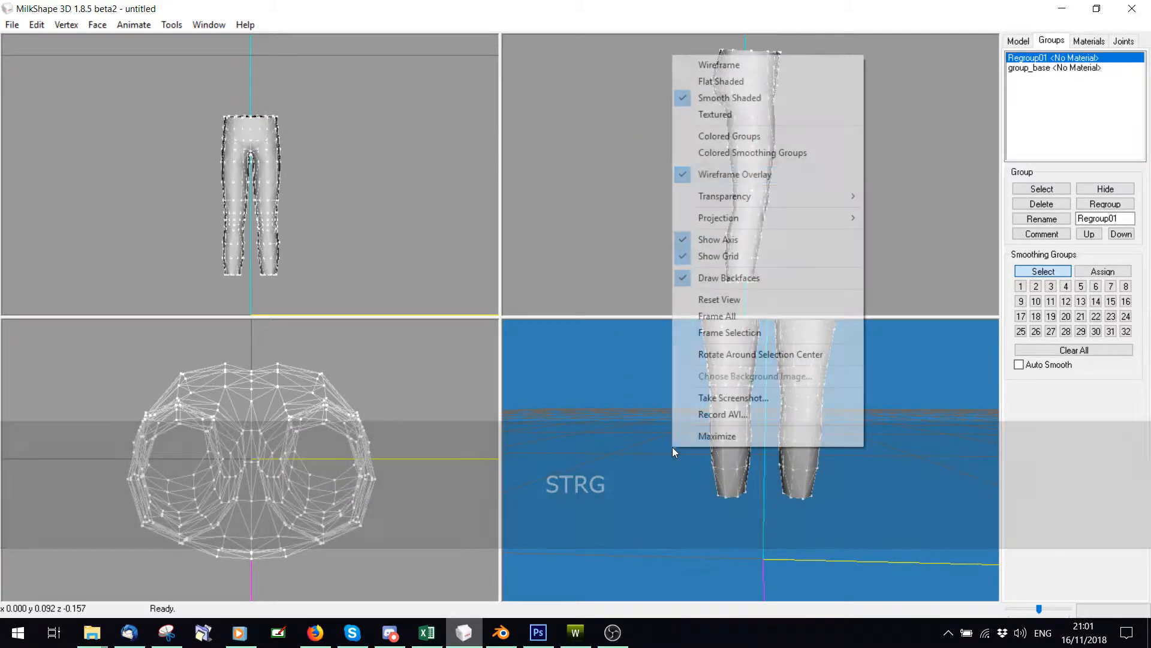
pyautogui.click(712, 174)
pyautogui.rightClick(643, 422)
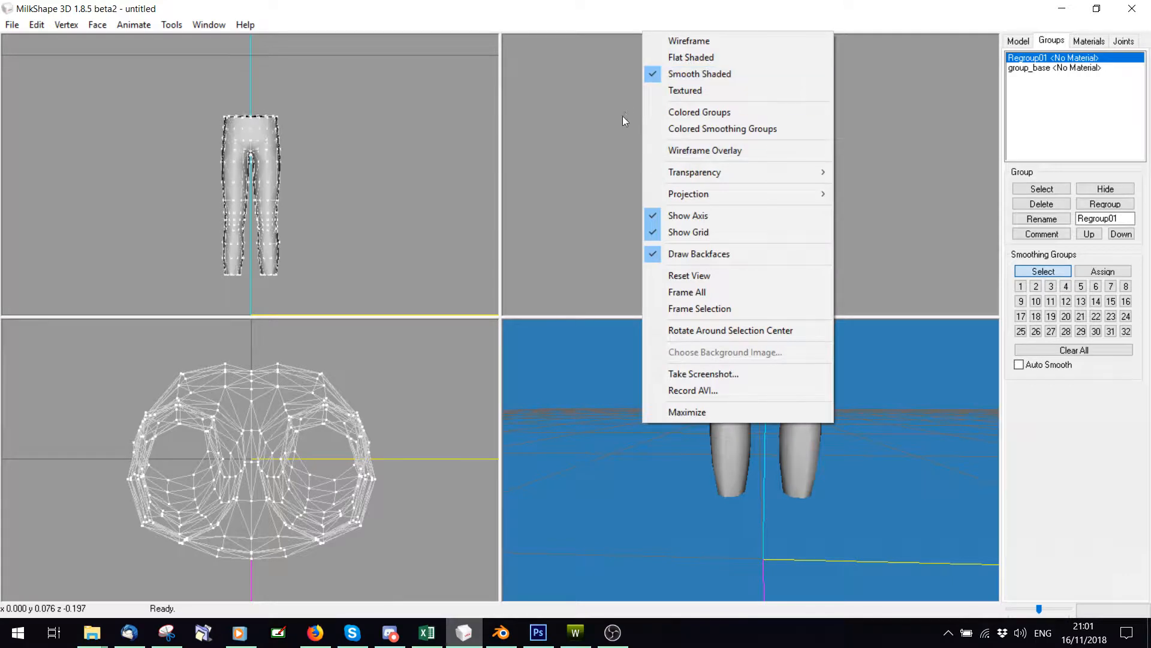
pyautogui.click(610, 174)
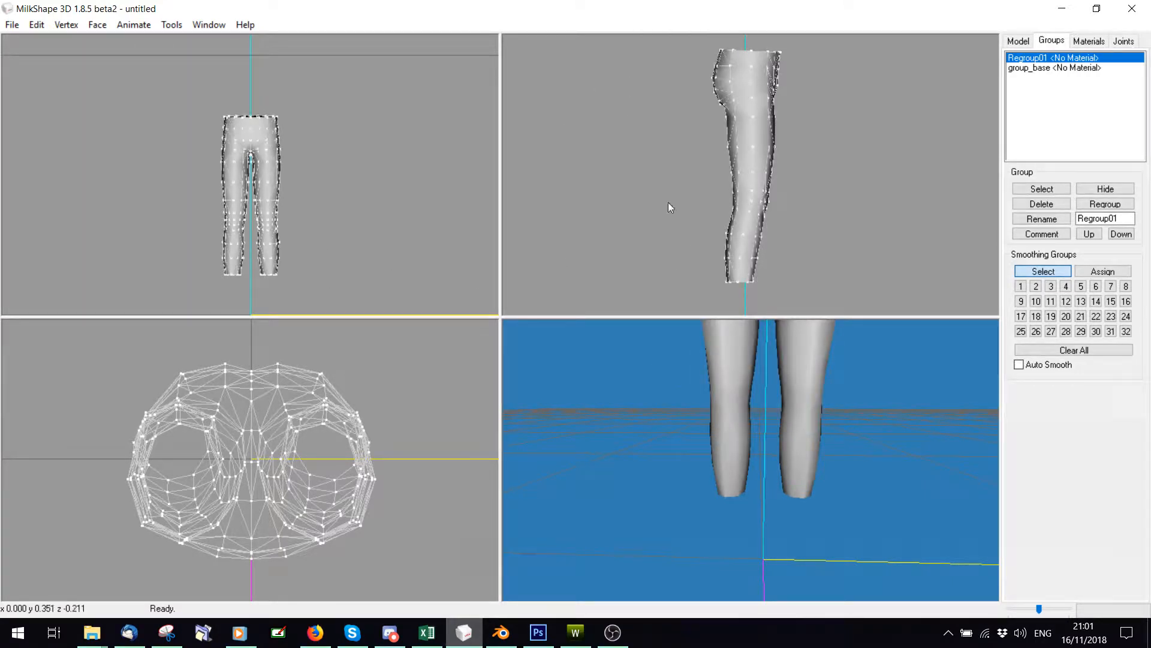
pyautogui.rightClick(668, 136)
pyautogui.moveTo(767, 298)
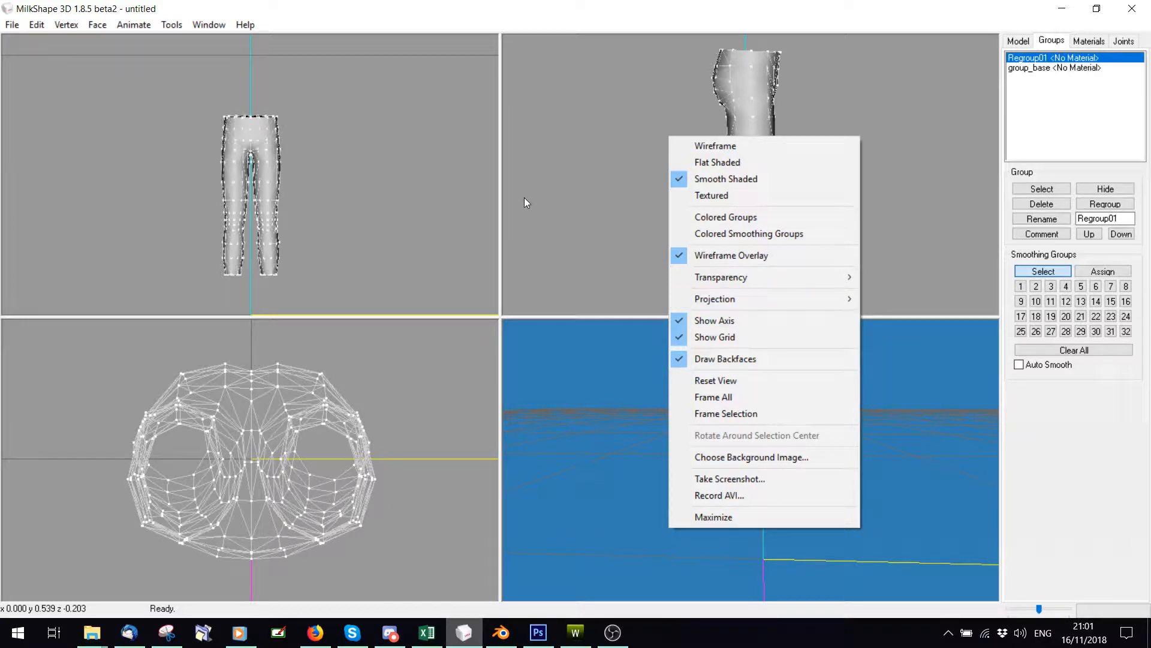
pyautogui.click(611, 478)
# Select the base legs' vertices below the top waist ring and delete them, keeping only the waist band
pyautogui.keyDown('ctrl'); pyautogui.moveTo(805, 374); pyautogui.dragTo(780, 426); pyautogui.keyUp('ctrl')
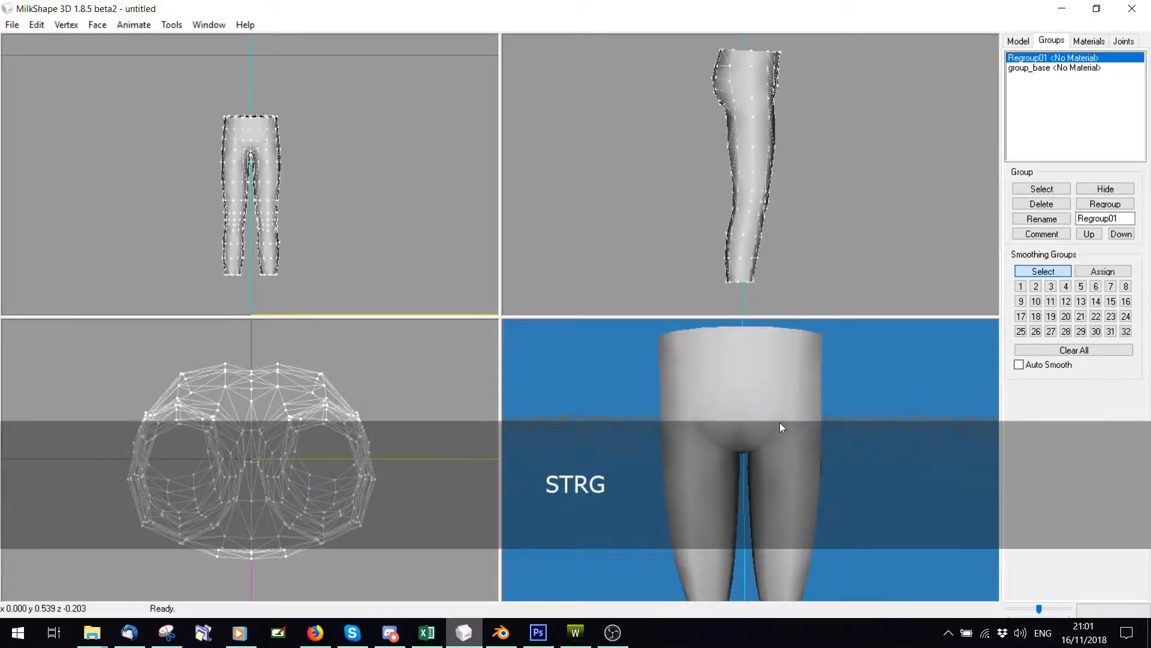
pyautogui.moveTo(707, 79); pyautogui.dragTo(893, 312)
pyautogui.press('Delete')
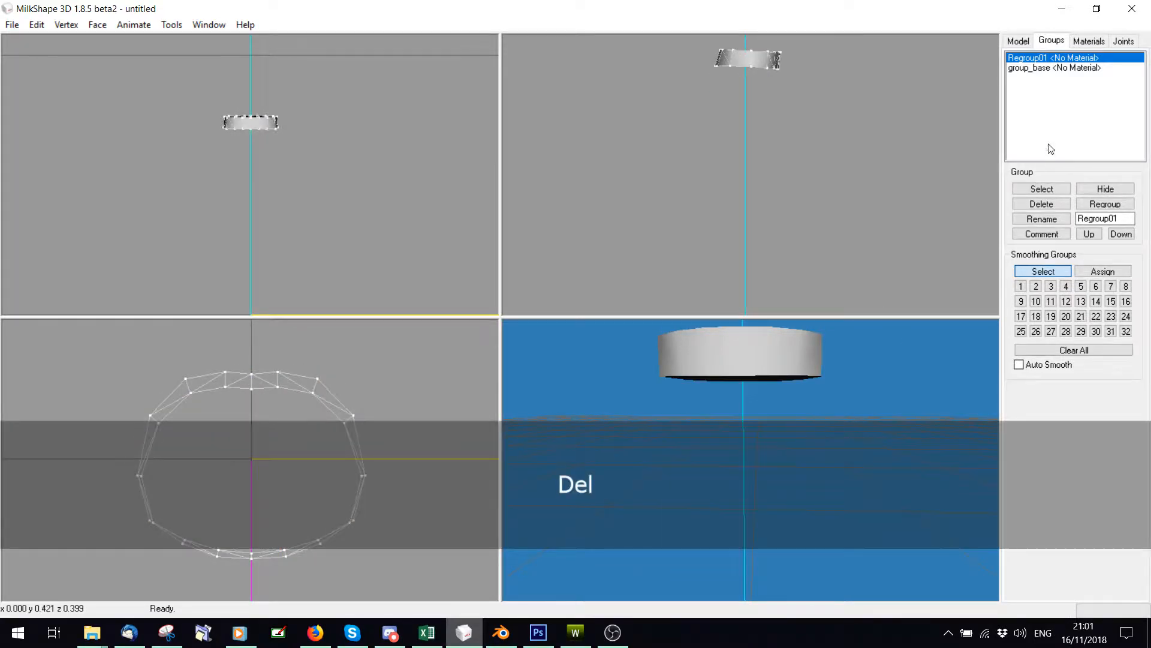
# Show the Regroup01 sweatpants group again alongside the remaining waist band
pyautogui.click(1105, 188)
pyautogui.moveTo(753, 358); pyautogui.dragTo(1073, 496)
pyautogui.scroll(3, 864, 455)
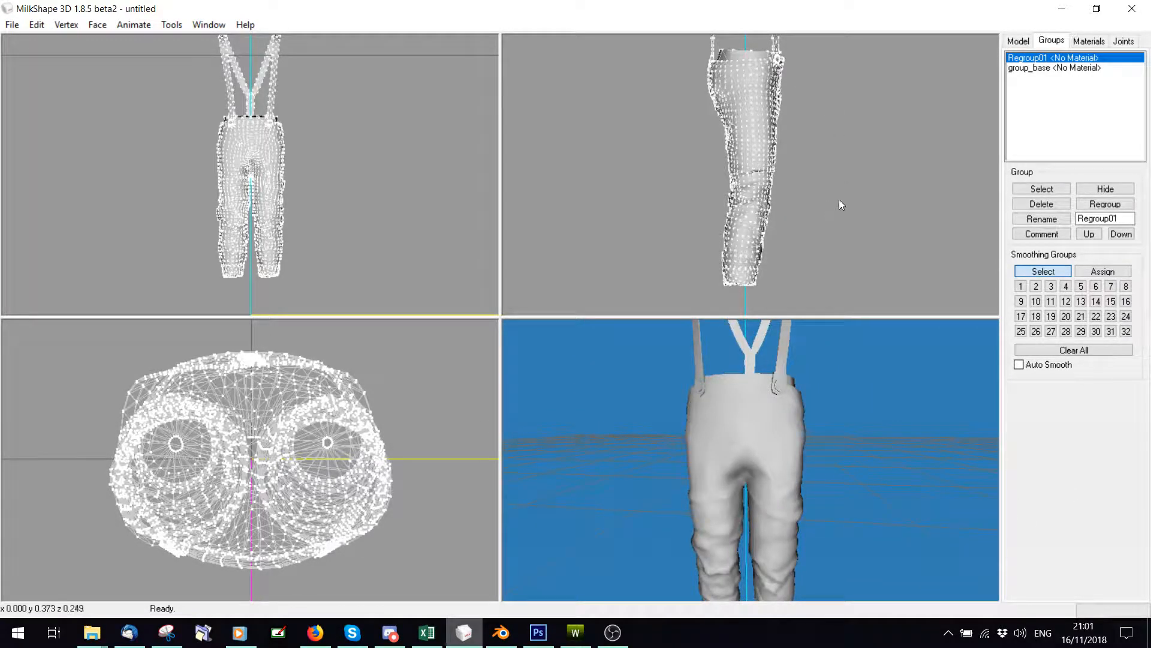
pyautogui.scroll(-3, 818, 180)
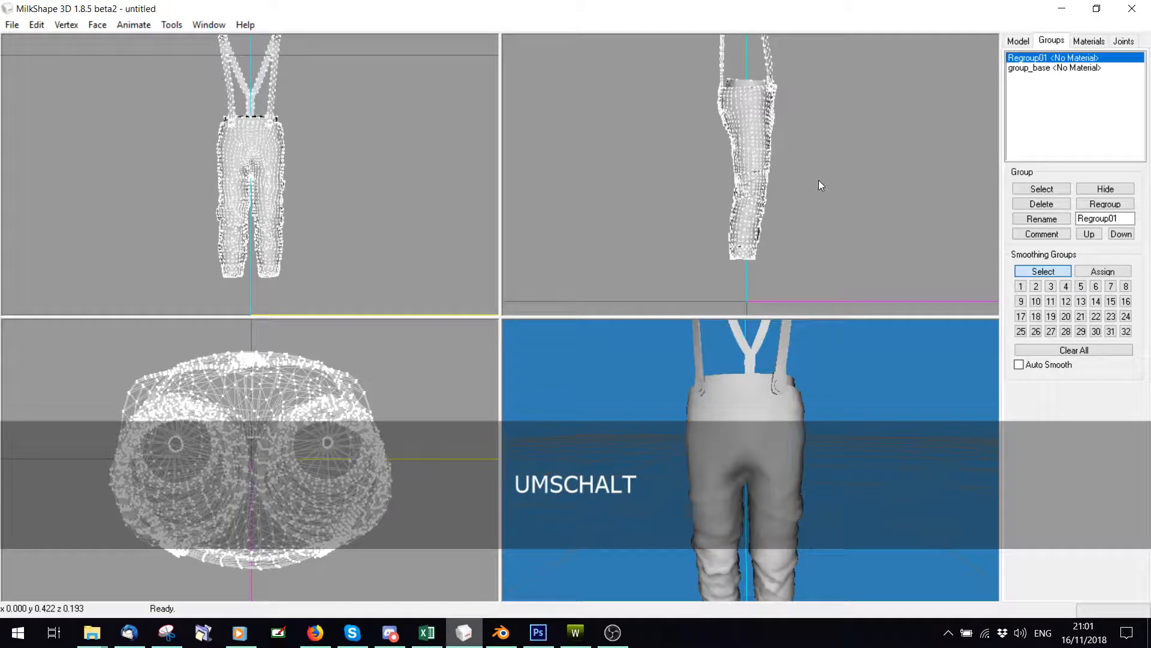
# Examine how the remaining waist band sits inside the sweatpants' waist opening in the 3D view
pyautogui.scroll(-2, 808, 127)
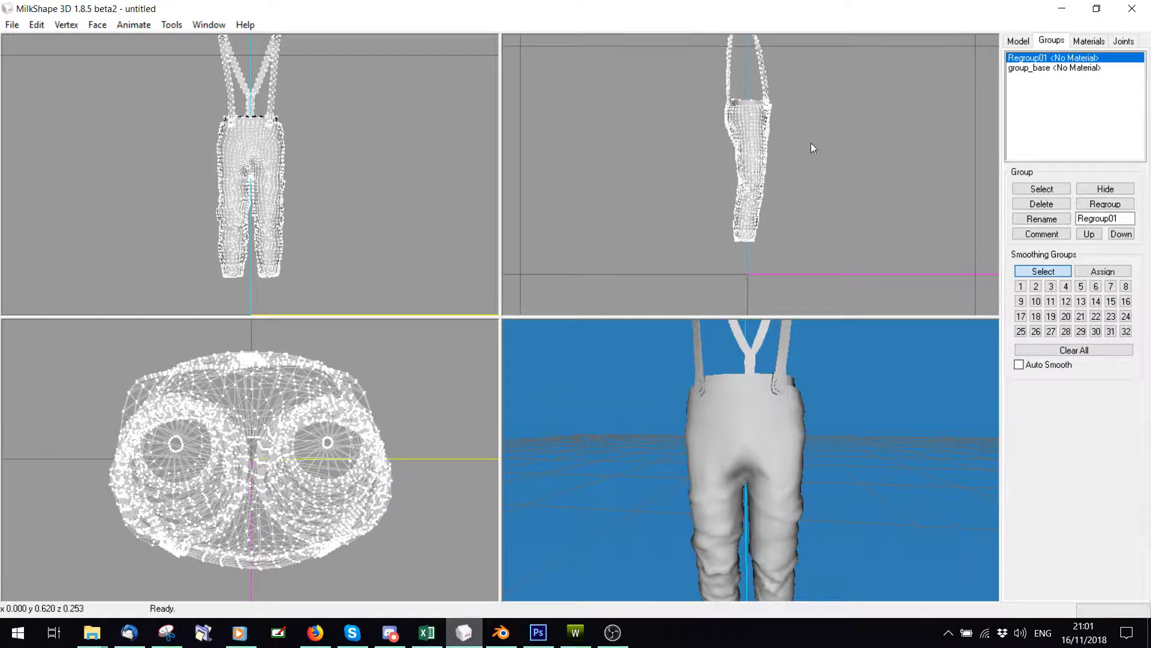
pyautogui.moveTo(819, 431); pyautogui.dragTo(685, 451)
pyautogui.scroll(3, 685, 451)
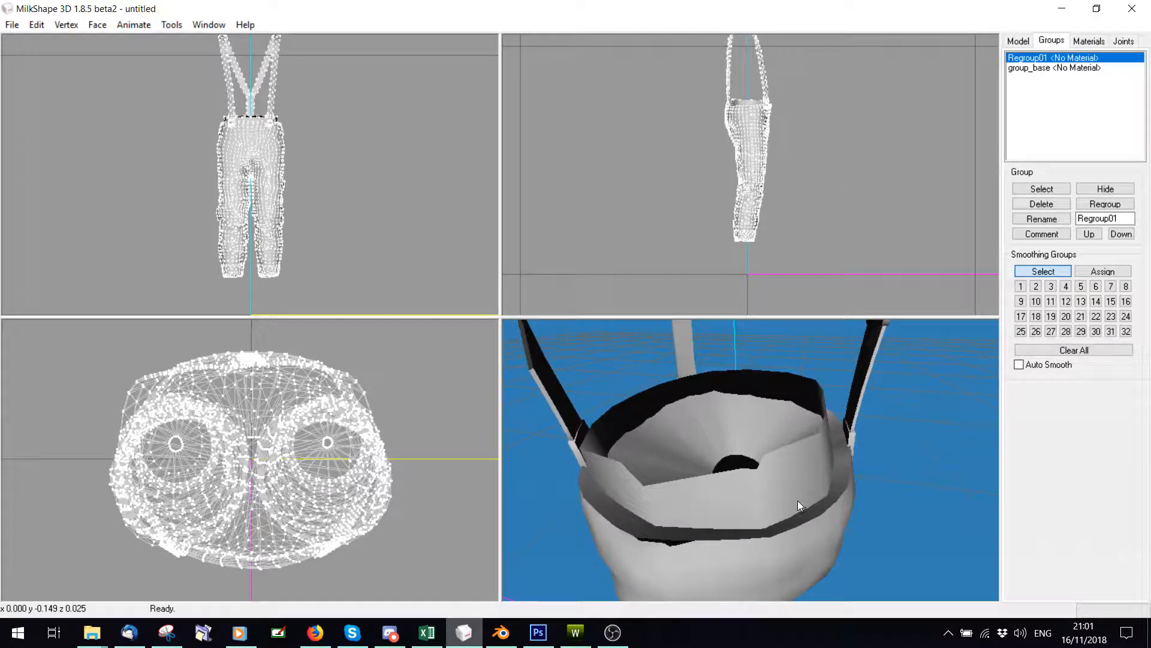
pyautogui.moveTo(670, 541); pyautogui.dragTo(440, 490)
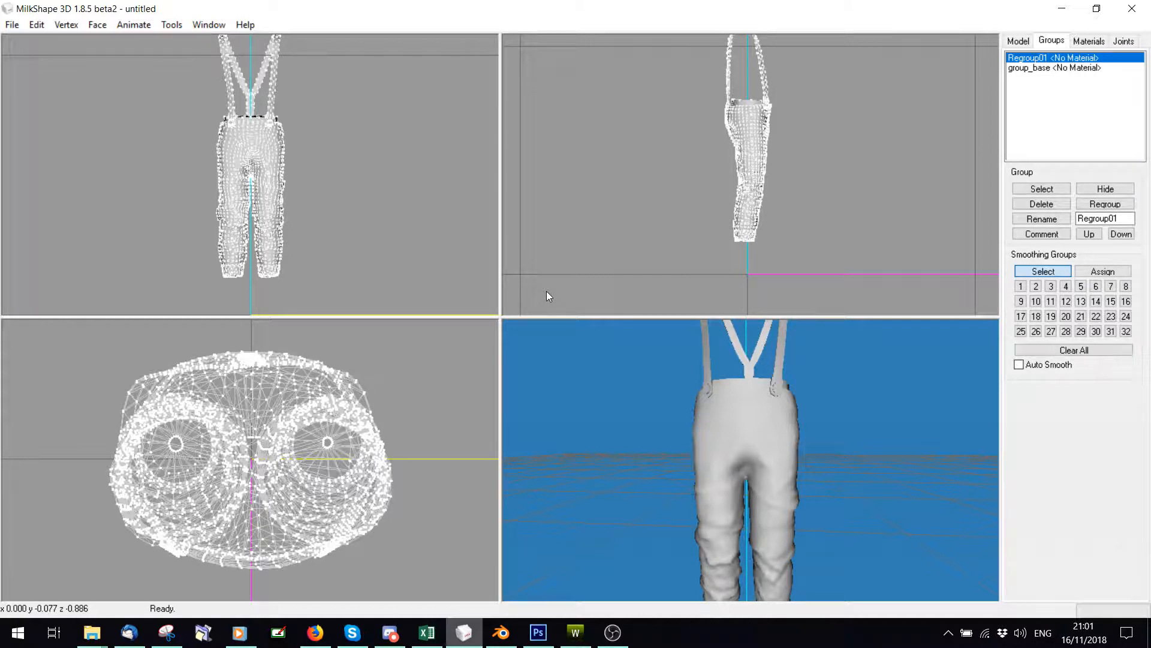
pyautogui.click(13, 24)
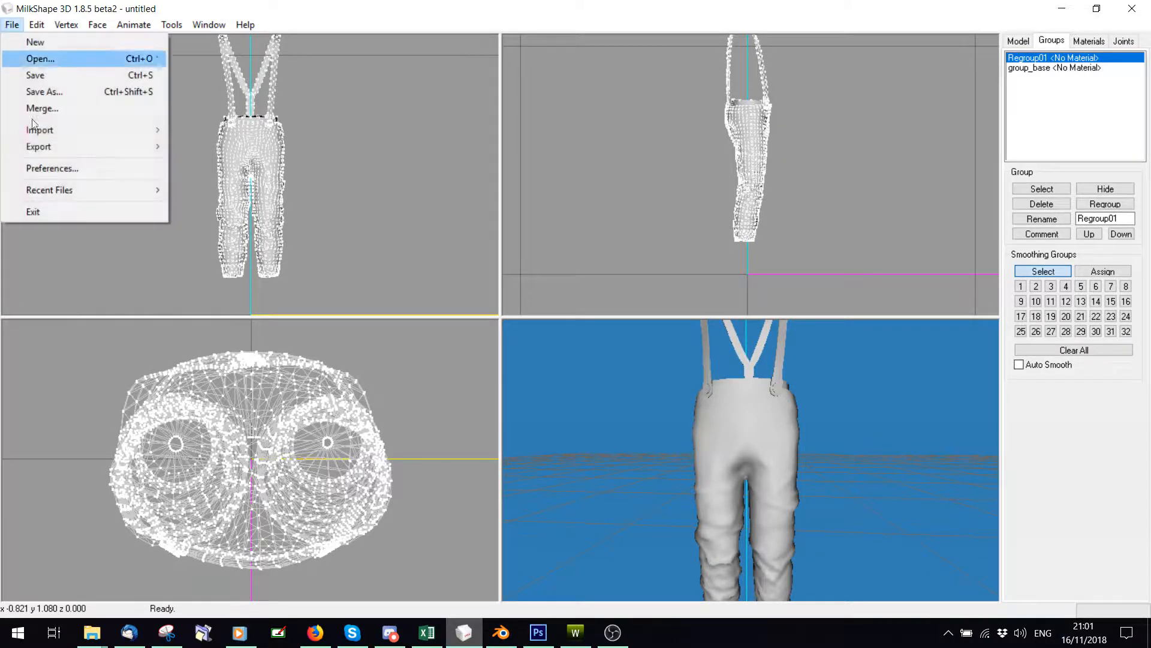
pyautogui.moveTo(60, 147)
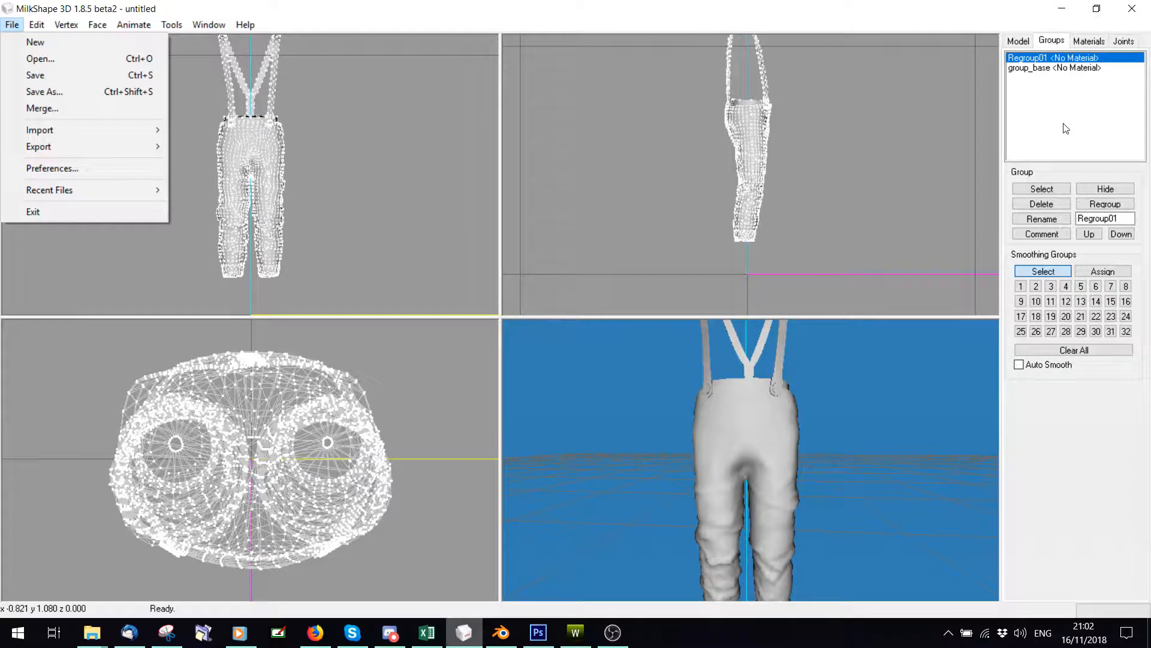
pyautogui.click(1047, 96)
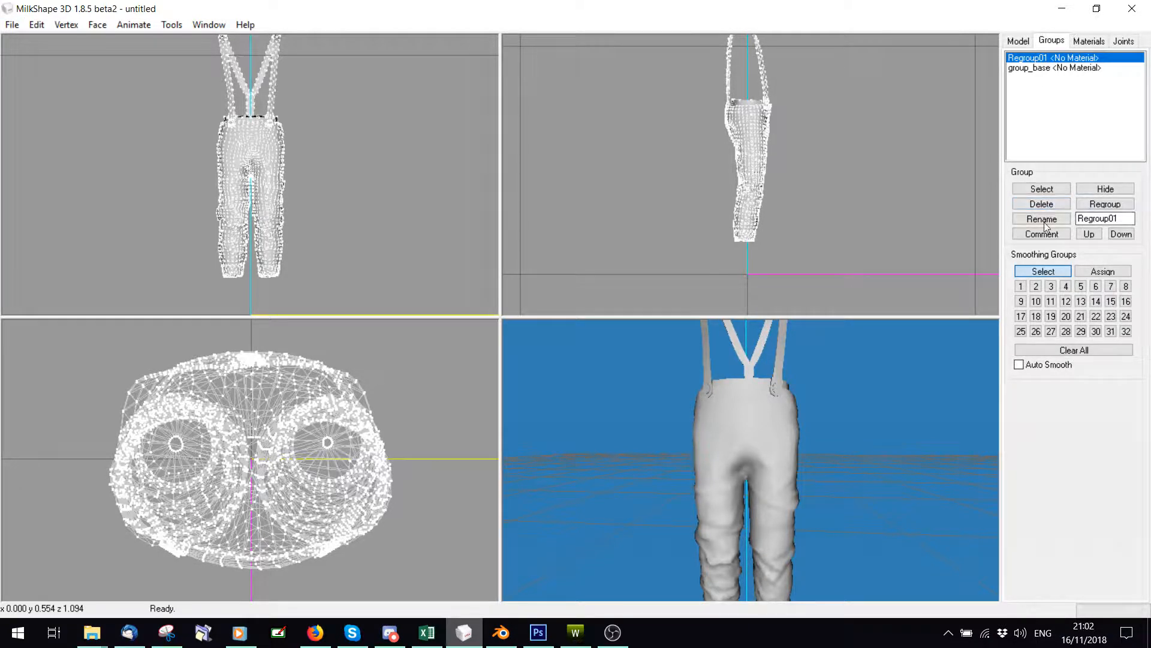
# Delete the Regroup01 sweatpants group and undo the deletion
pyautogui.click(1042, 203)
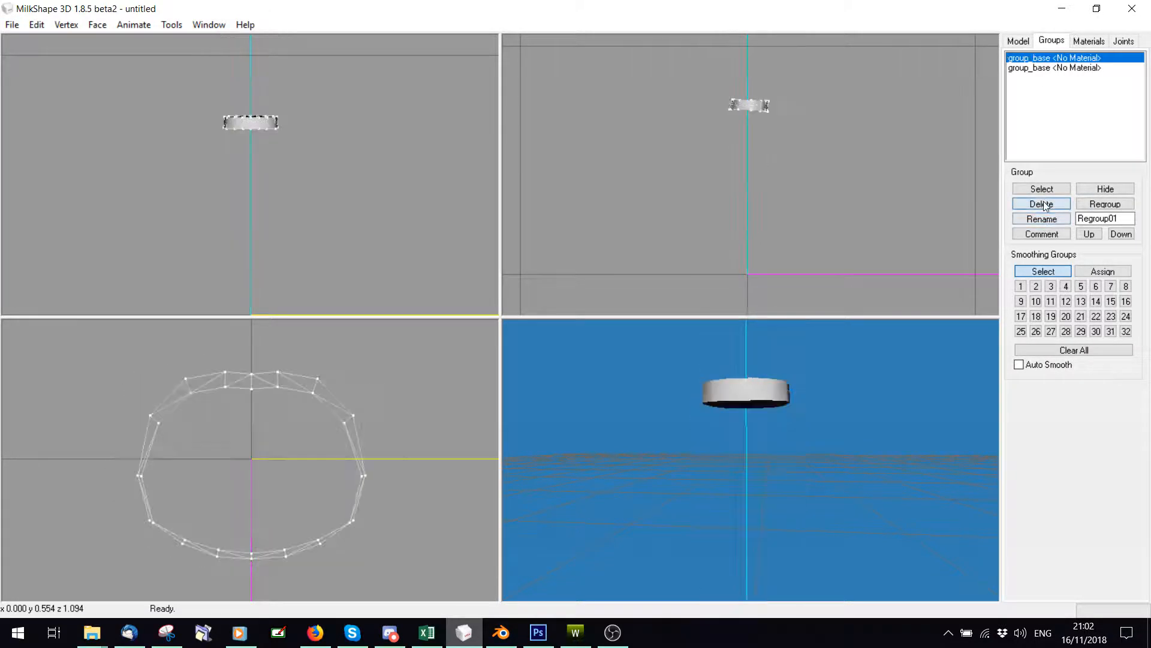
pyautogui.click(36, 25)
pyautogui.click(36, 44)
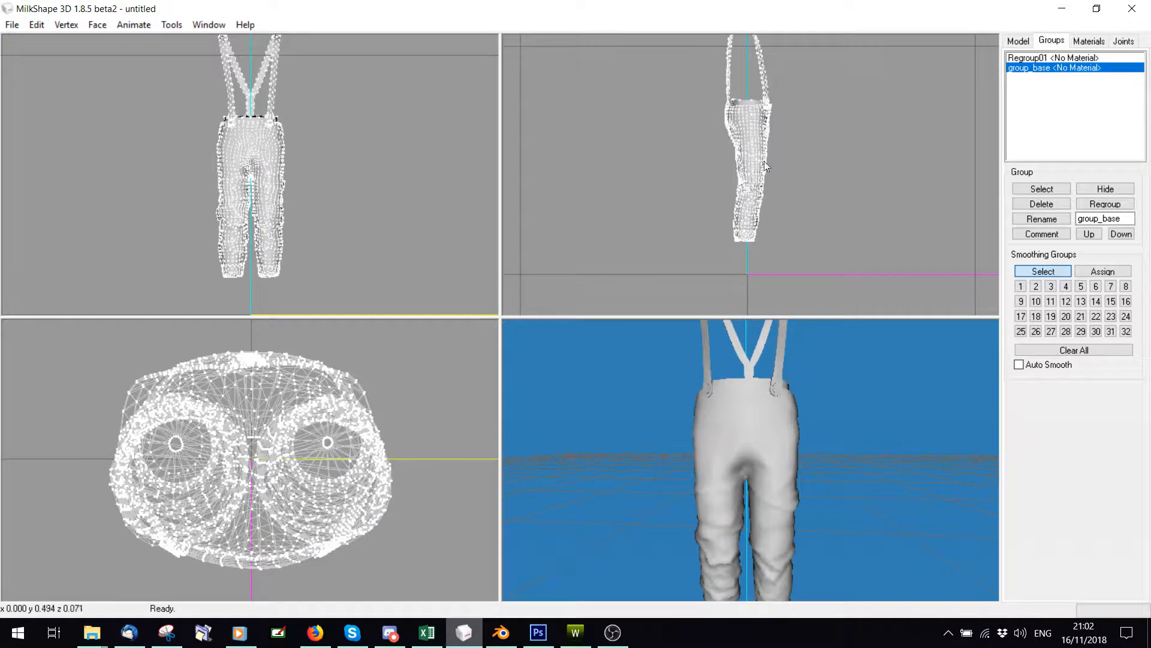
# Select both the group_base waist band and the Regroup01 sweatpants, and regroup them into a single group
pyautogui.moveTo(855, 450)
pyautogui.mouseDown()
pyautogui.moveTo(617, 449)
pyautogui.moveTo(604, 461)
pyautogui.moveTo(855, 457)
pyautogui.moveTo(843, 445)
pyautogui.mouseUp()
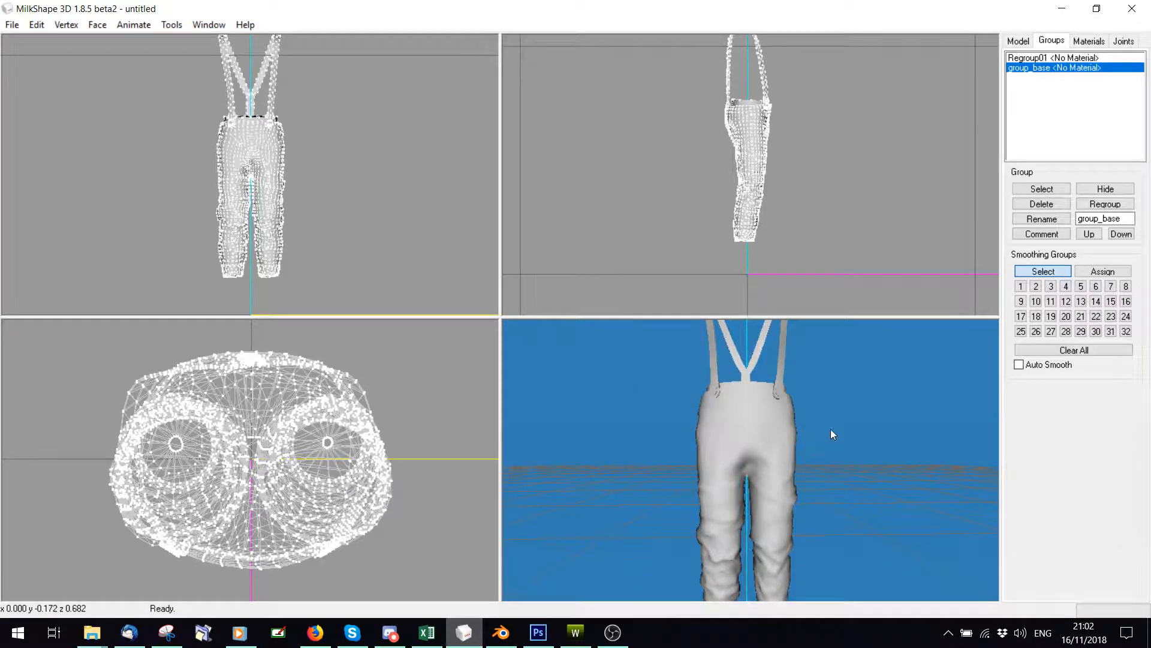
pyautogui.click(1066, 191)
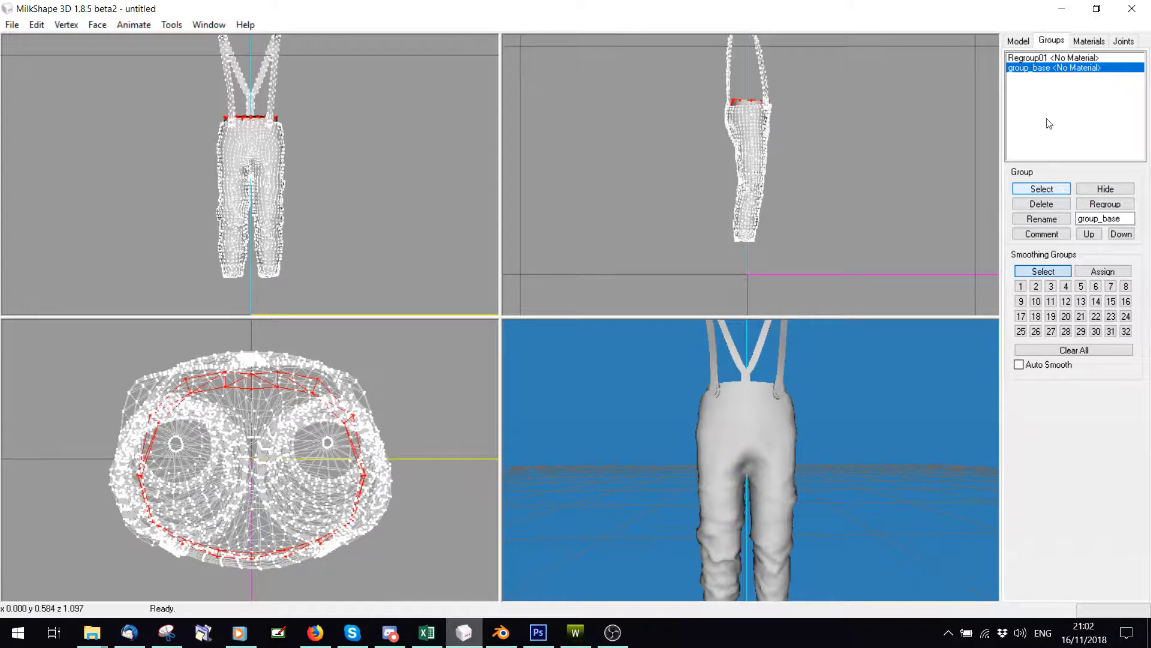
pyautogui.click(1022, 58)
pyautogui.click(1041, 189)
pyautogui.click(1105, 203)
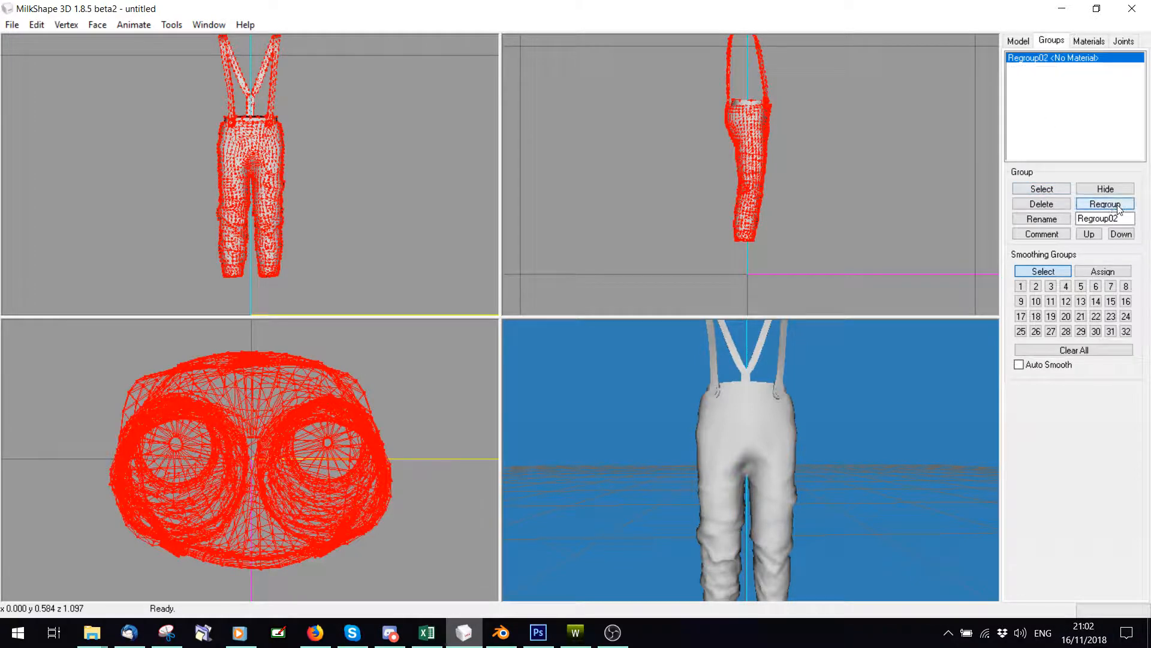
# Rename the combined group as group_base
pyautogui.doubleClick(1128, 219)
pyautogui.write('gro')
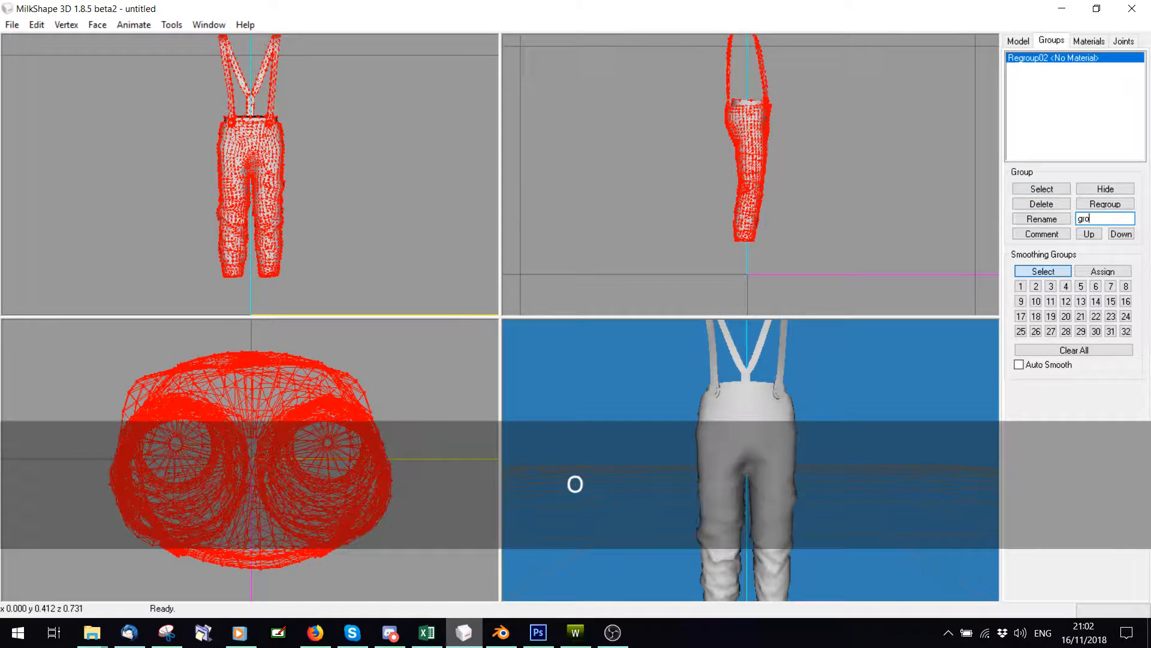
pyautogui.write('up_base')
pyautogui.click(1046, 219)
# Export the combined mesh as a TSRW Object named E in the Sweatpants folder
pyautogui.click(12, 25)
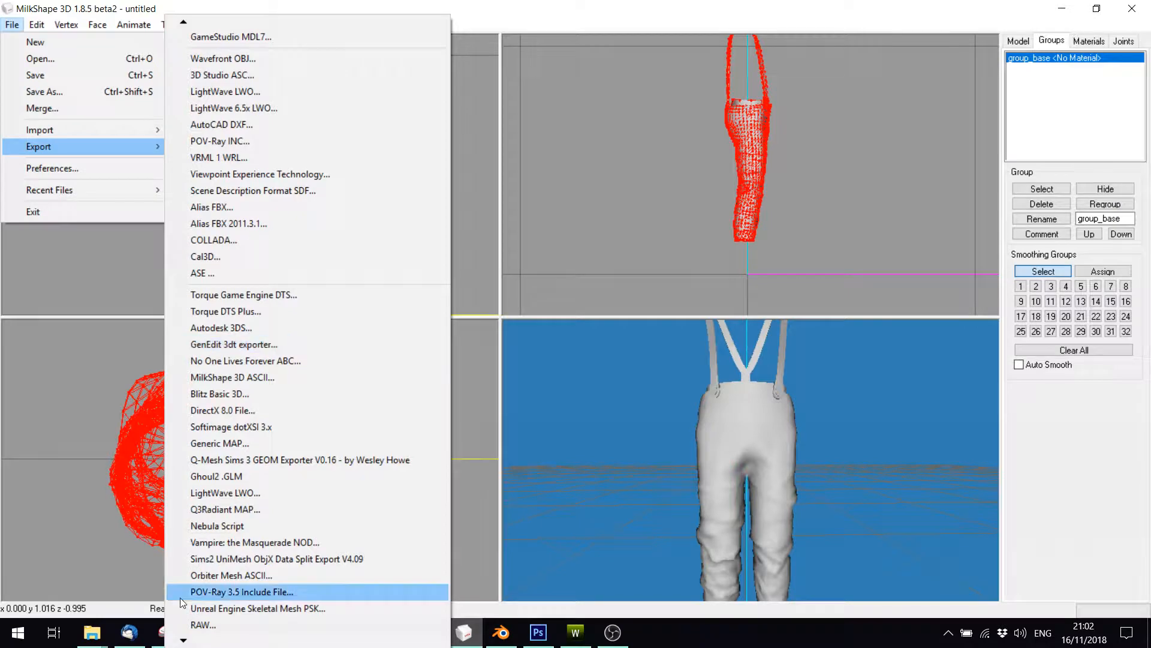
pyautogui.moveTo(183, 640)
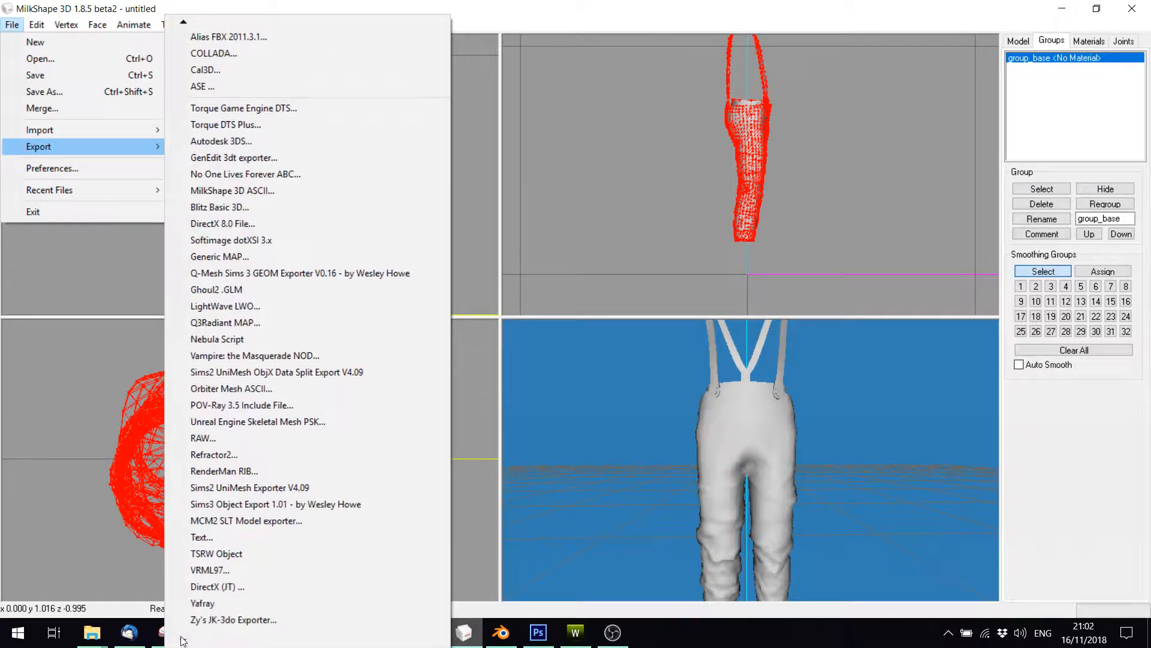
pyautogui.click(220, 554)
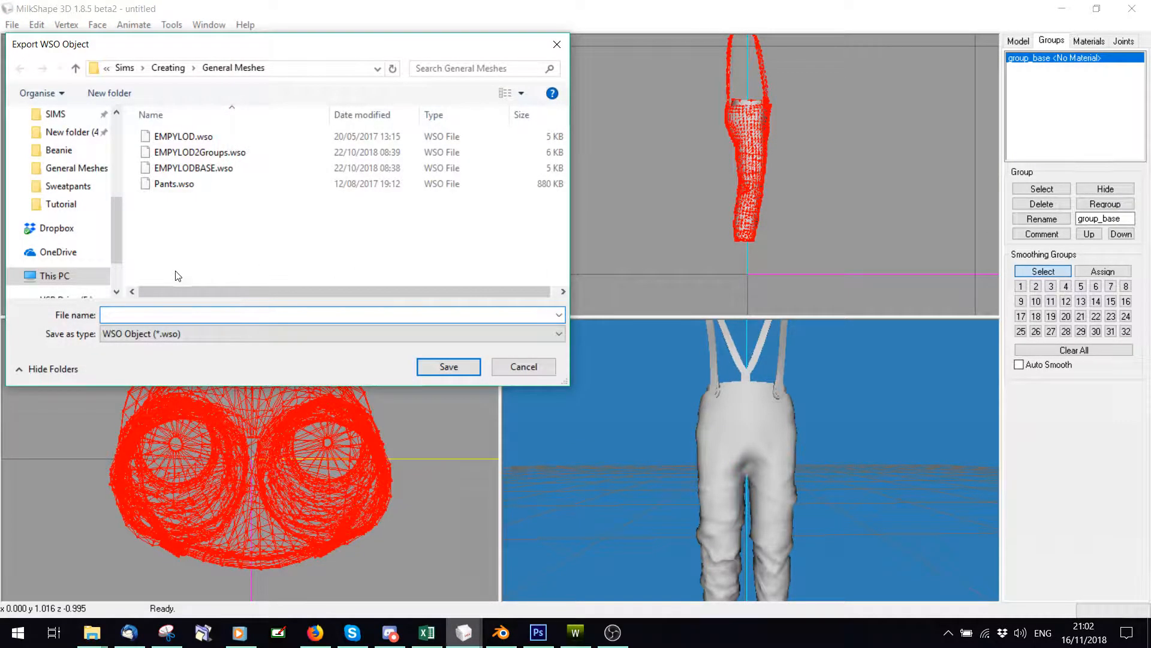
pyautogui.click(67, 186)
pyautogui.click(156, 316)
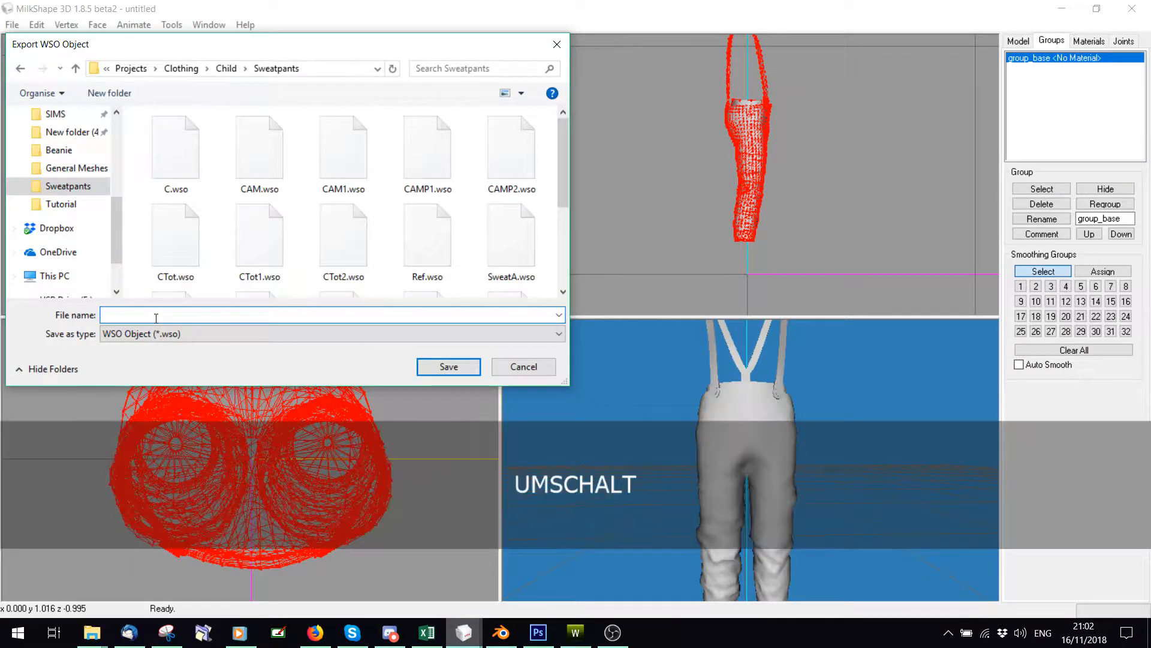
pyautogui.write('E')
pyautogui.click(431, 367)
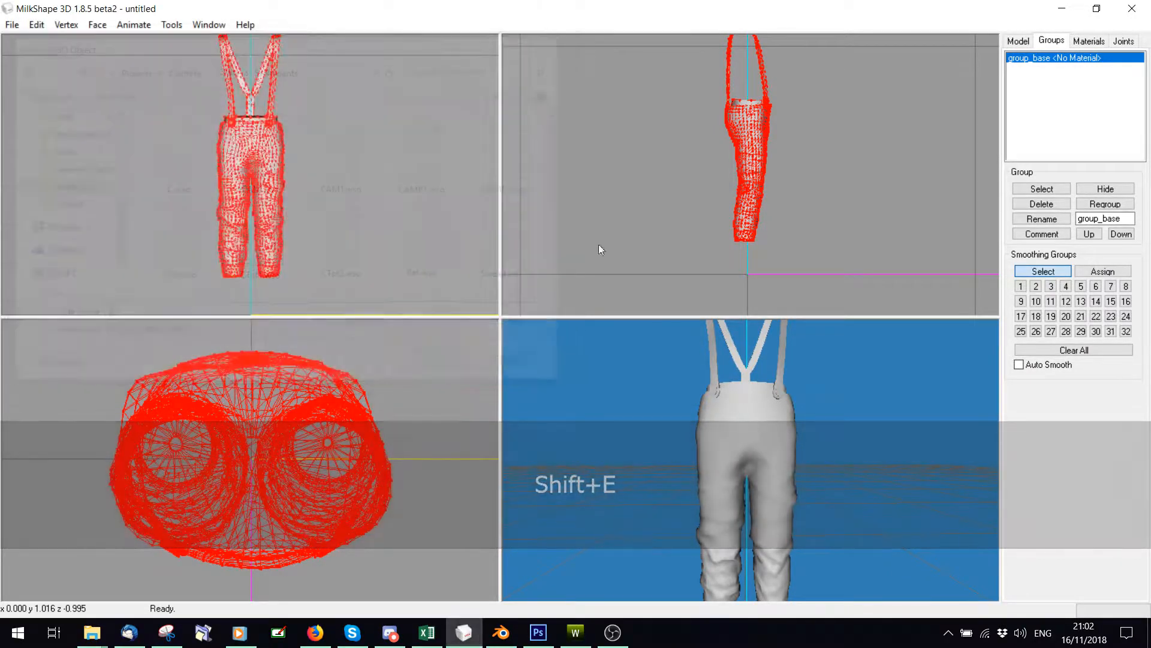
# Launch Mesh Toolkit from its desktop shortcut and move its window clear of the 3D pants preview
pyautogui.moveTo(765, 473); pyautogui.dragTo(686, 473)
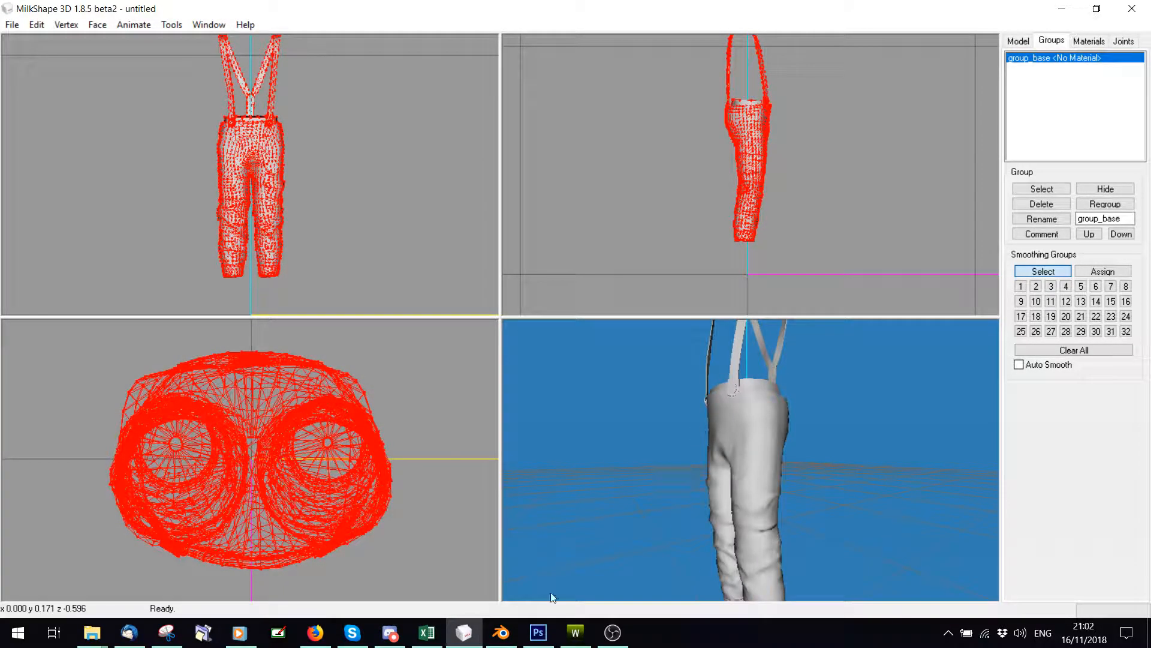
pyautogui.click(1150, 633)
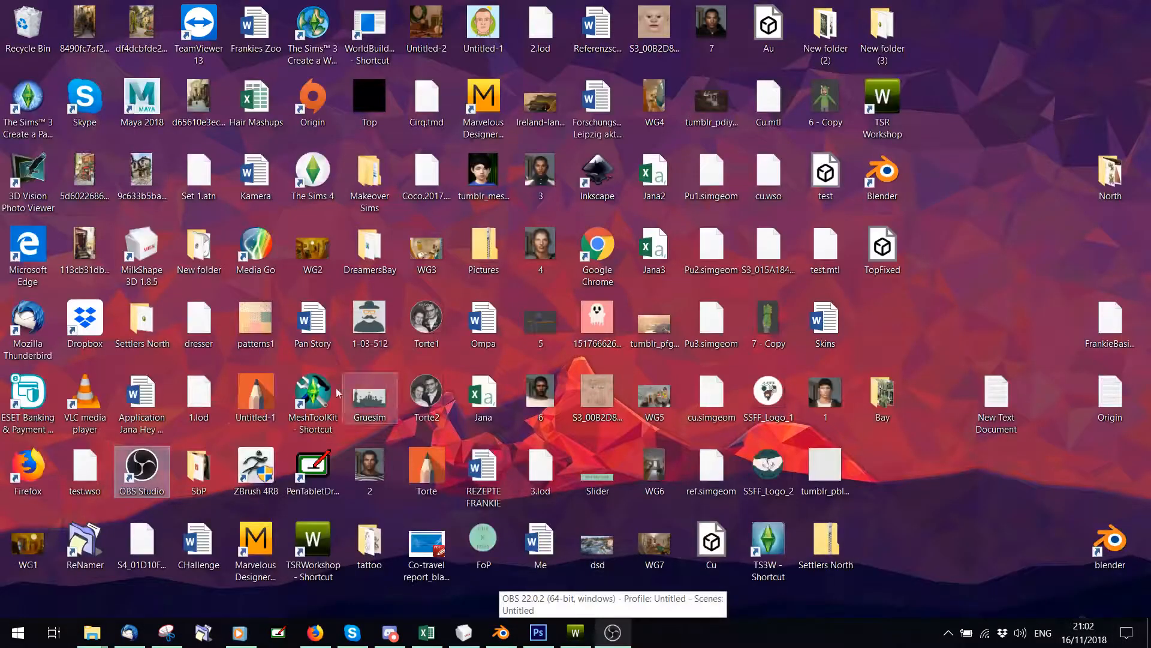
pyautogui.click(320, 402)
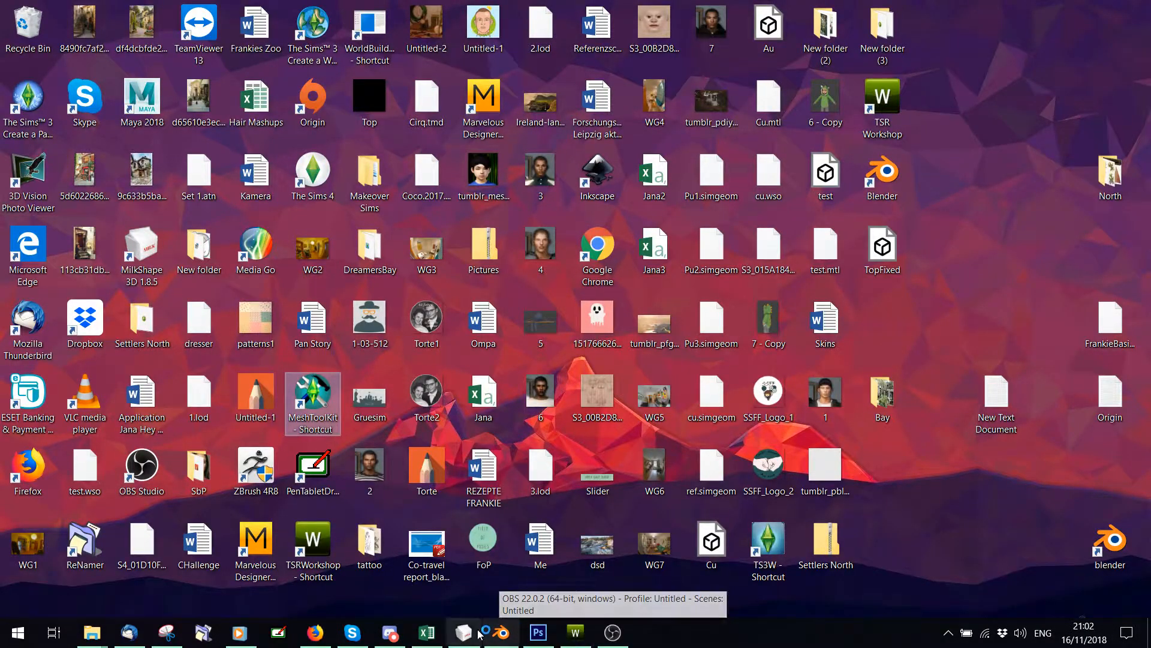
pyautogui.click(478, 633)
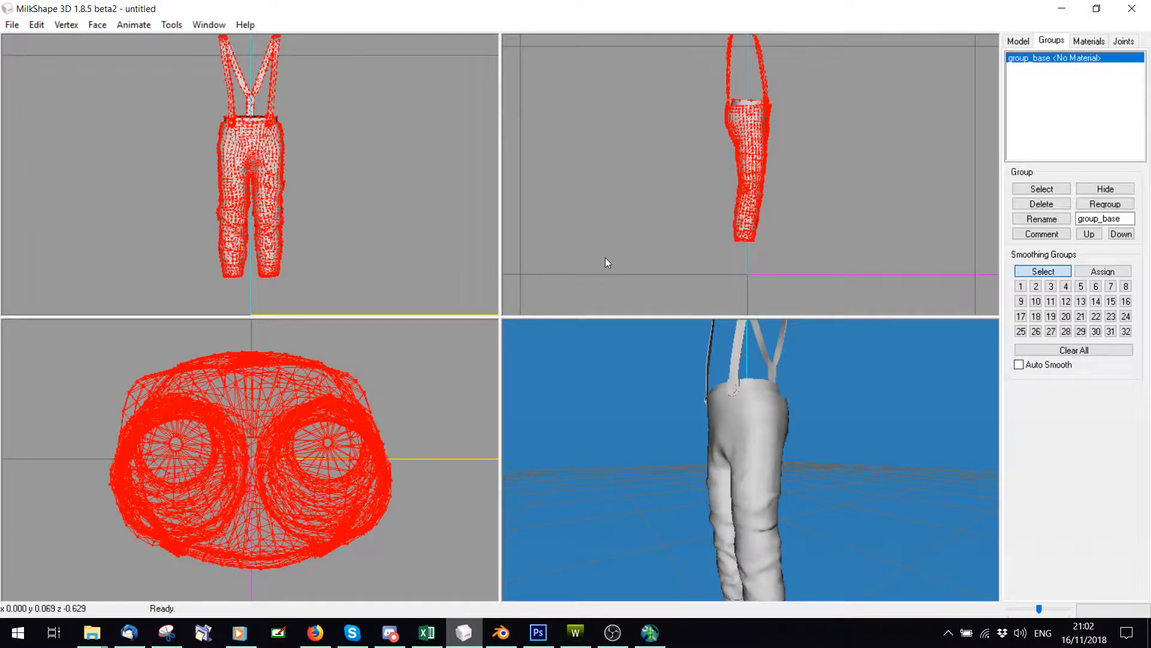
pyautogui.click(650, 632)
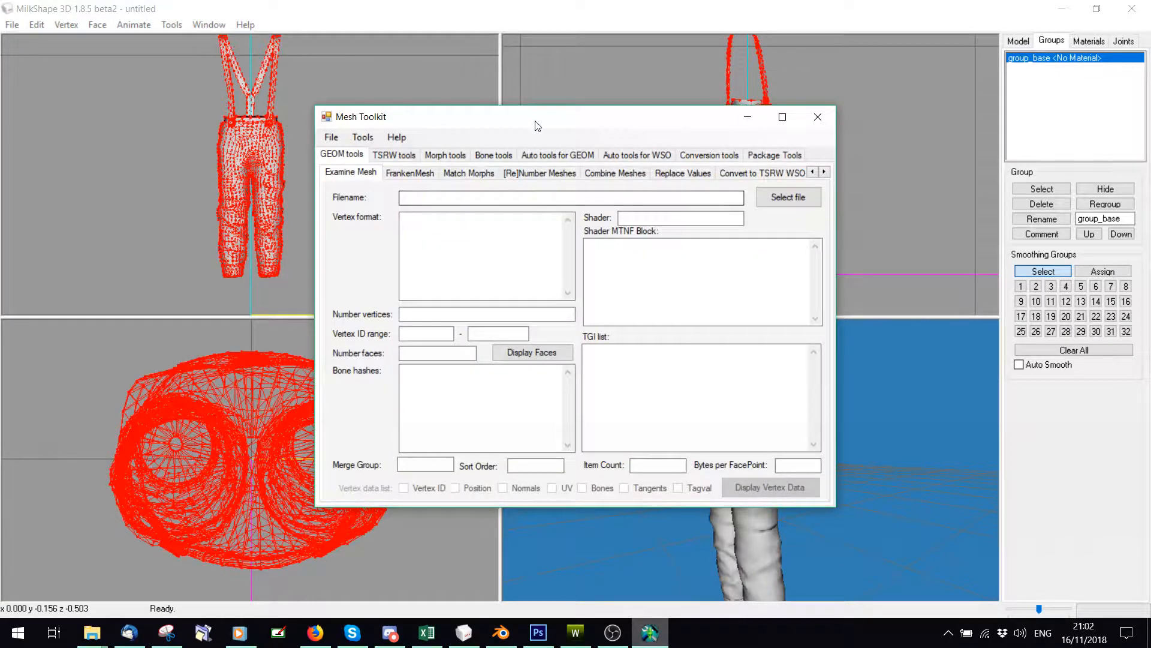
pyautogui.moveTo(536, 125); pyautogui.dragTo(306, 109)
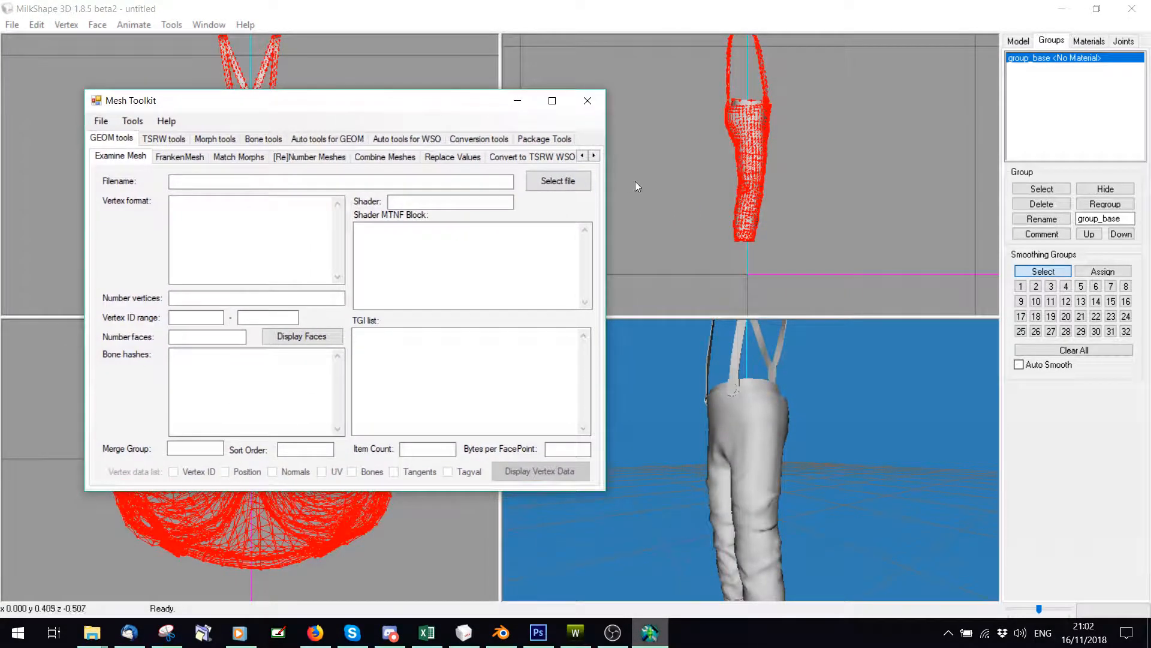
# Return to MilkShape 3D, clear the selection, and examine the waist and suspenders in the side and 3D views
pyautogui.click(782, 257)
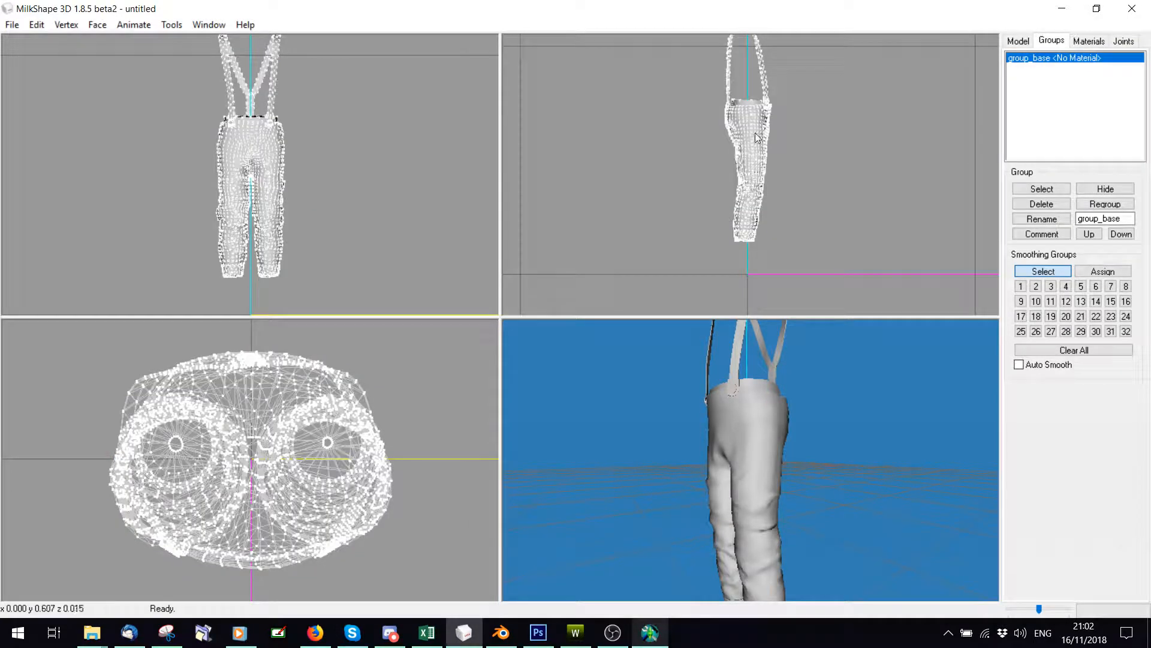
pyautogui.keyDown('shift'); pyautogui.moveTo(801, 119); pyautogui.dragTo(797, 167); pyautogui.keyUp('shift')
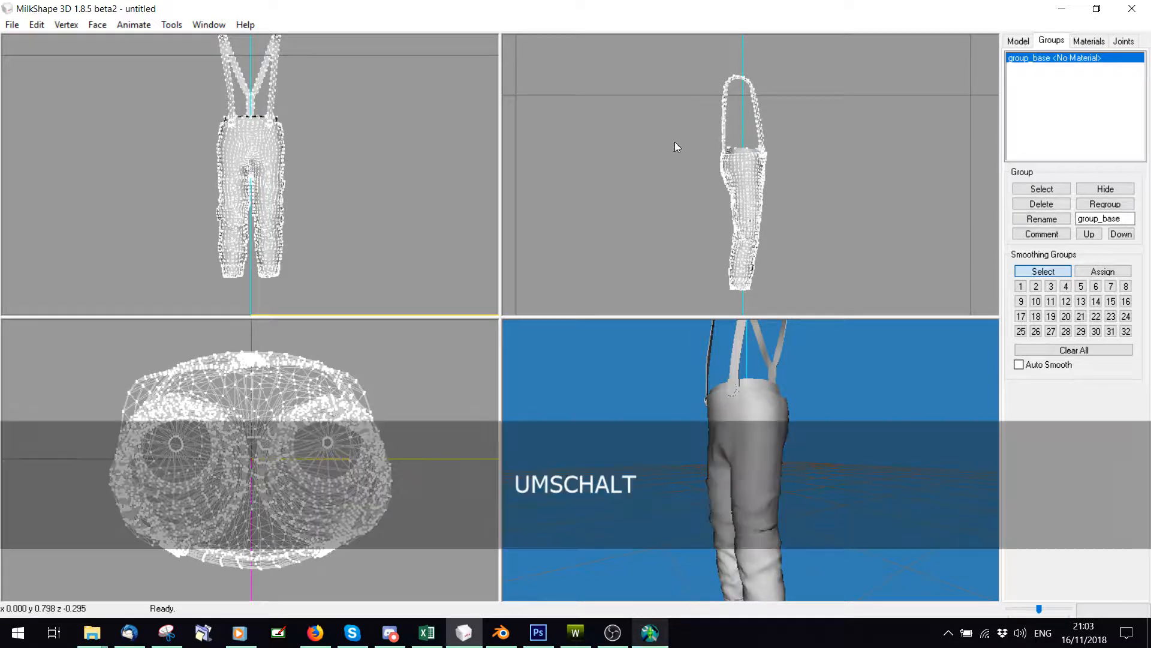
pyautogui.keyDown('shift'); pyautogui.scroll(8, 678, 168); pyautogui.keyUp('shift')
pyautogui.keyDown('shift'); pyautogui.scroll(2, 668, 178); pyautogui.keyUp('shift')
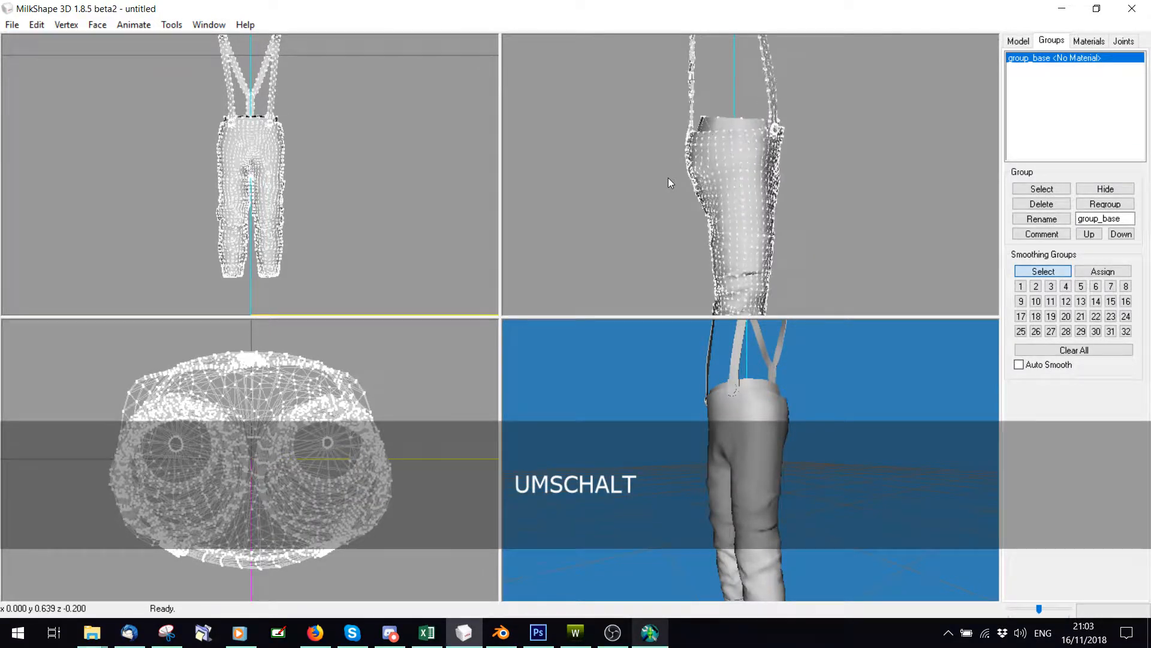
pyautogui.keyDown('ctrl'); pyautogui.moveTo(712, 118); pyautogui.dragTo(688, 224); pyautogui.keyUp('ctrl')
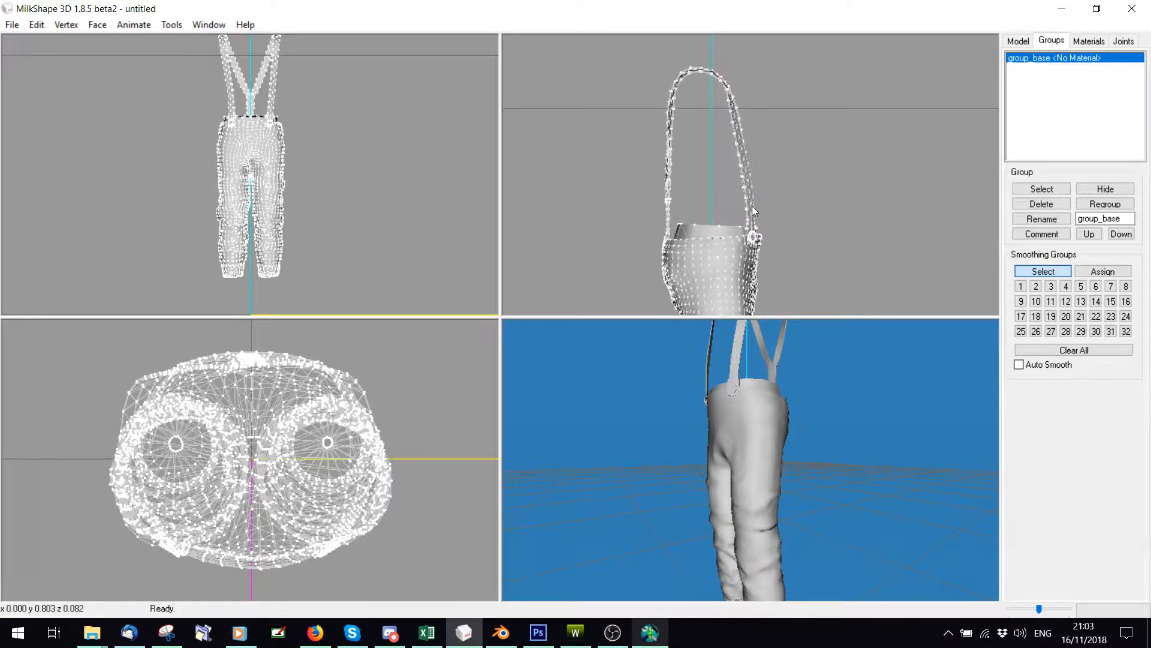
pyautogui.keyDown('shift'); pyautogui.scroll(4, 706, 249); pyautogui.keyUp('shift')
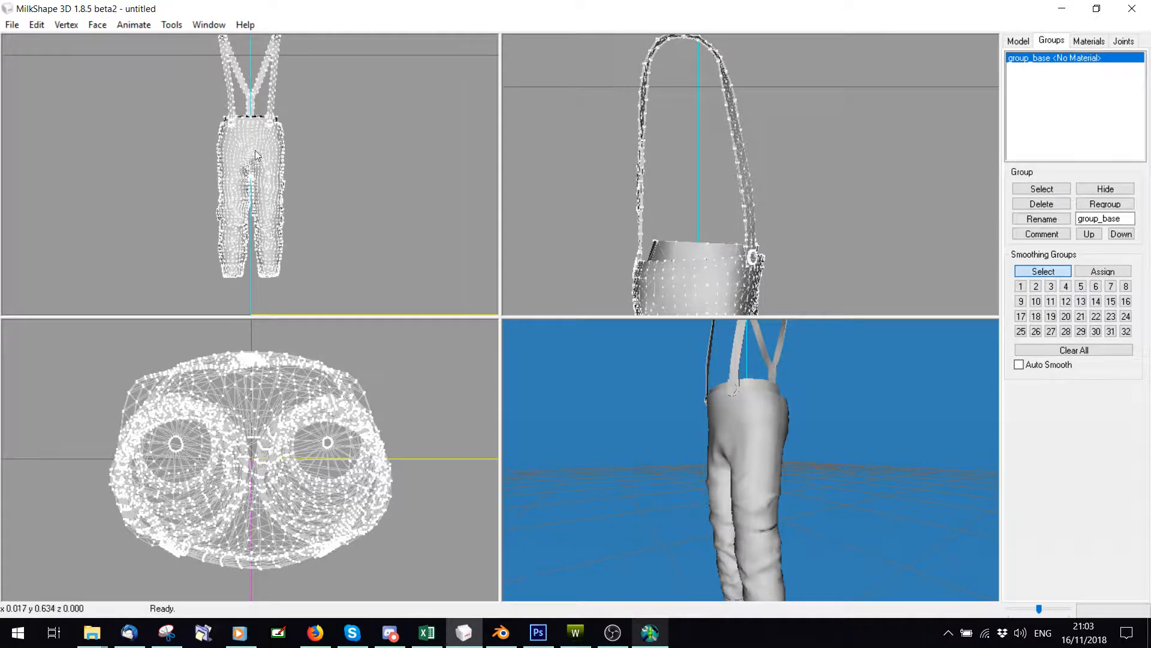
pyautogui.moveTo(664, 412); pyautogui.dragTo(726, 426)
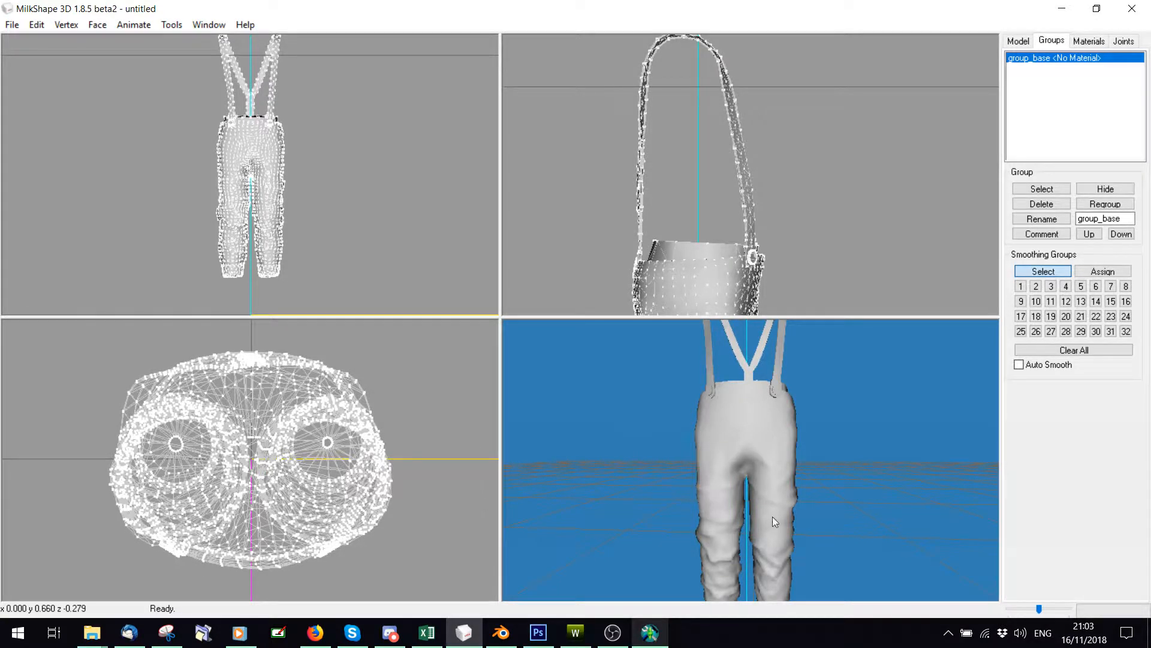
pyautogui.press('ctrl')
pyautogui.moveTo(689, 530)
pyautogui.keyDown('ctrl'); pyautogui.mouseDown()
pyautogui.moveTo(688, 322)
pyautogui.moveTo(689, 560)
pyautogui.moveTo(684, 539)
pyautogui.mouseUp(); pyautogui.keyUp('ctrl')
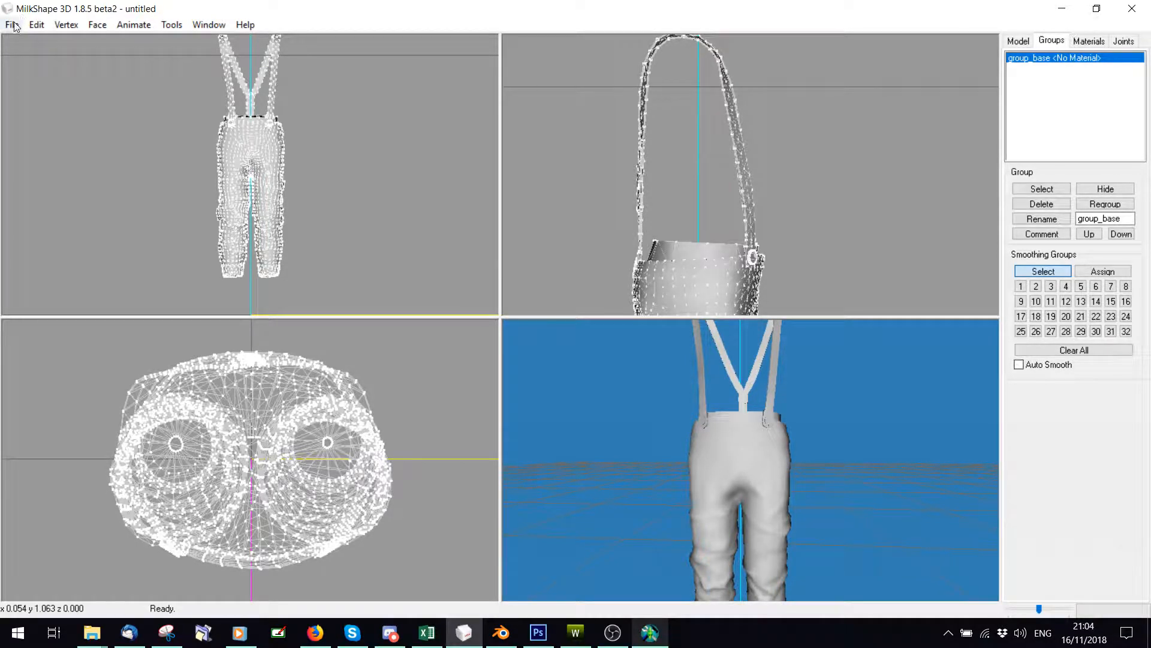
# Switch to Mesh Toolkit and load E.wso from the Sweatpants folder as the WSO mesh to modify for auto-assigning bones
pyautogui.click(640, 630)
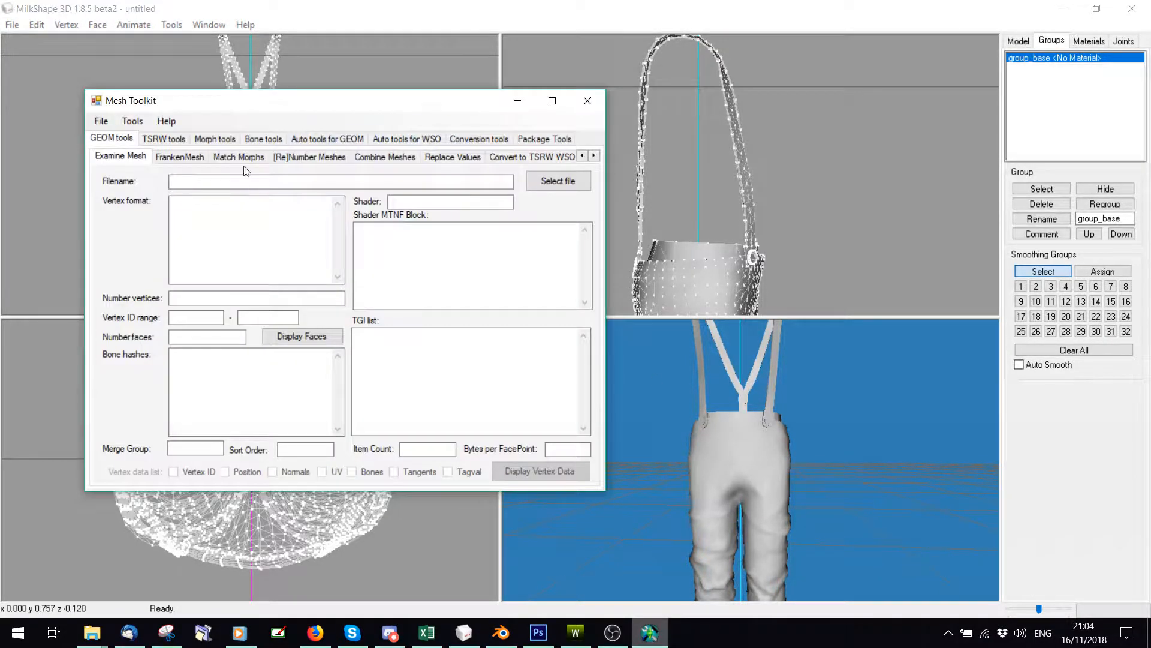
pyautogui.click(406, 138)
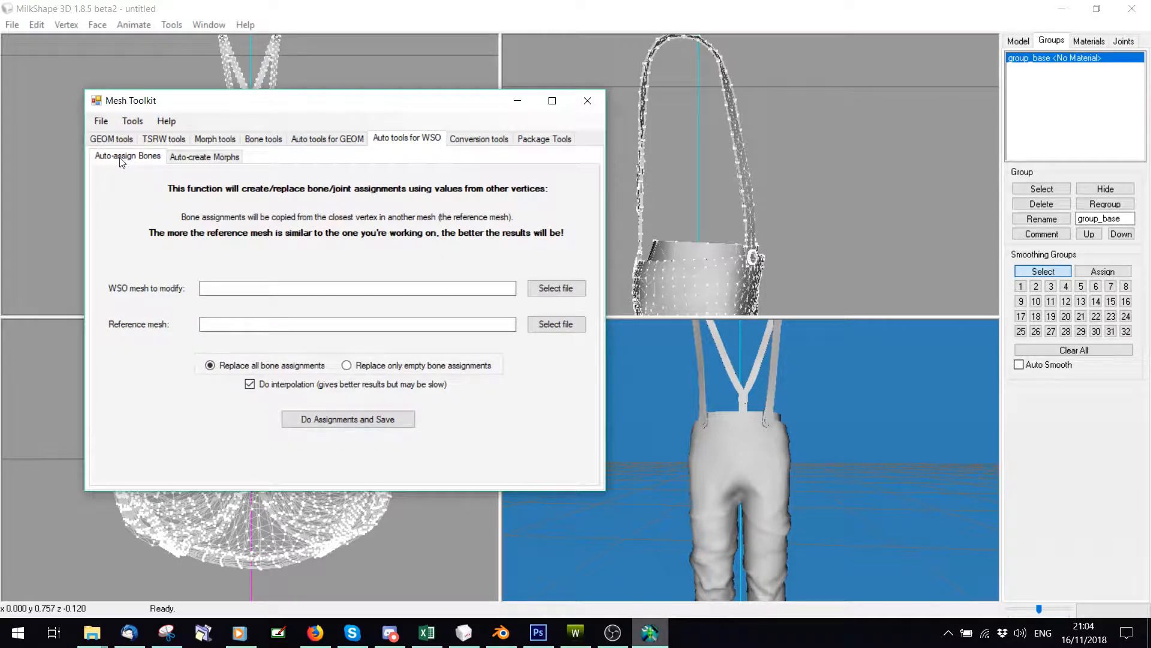
pyautogui.click(555, 287)
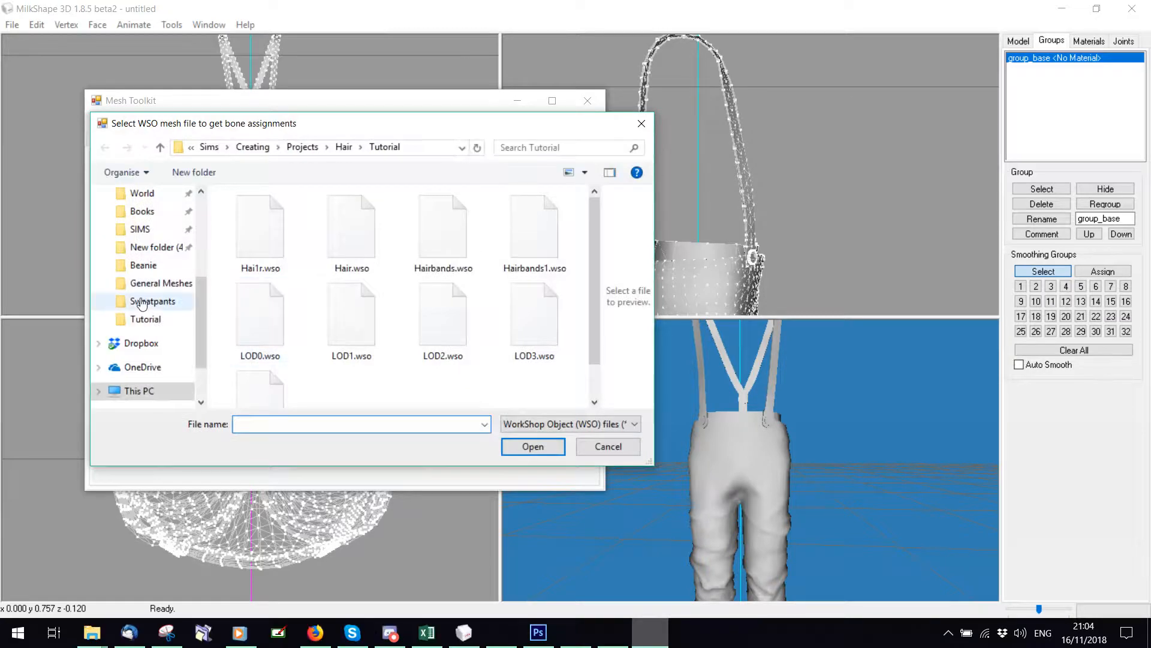
pyautogui.click(143, 304)
pyautogui.scroll(-5, 424, 258)
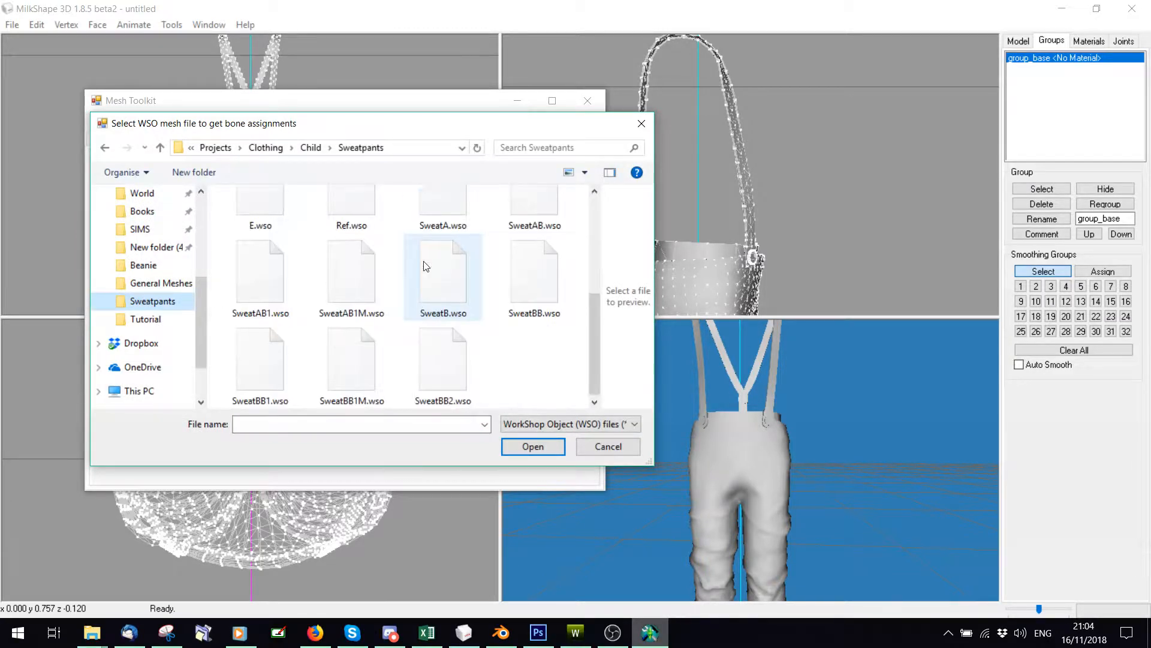
pyautogui.doubleClick(240, 221)
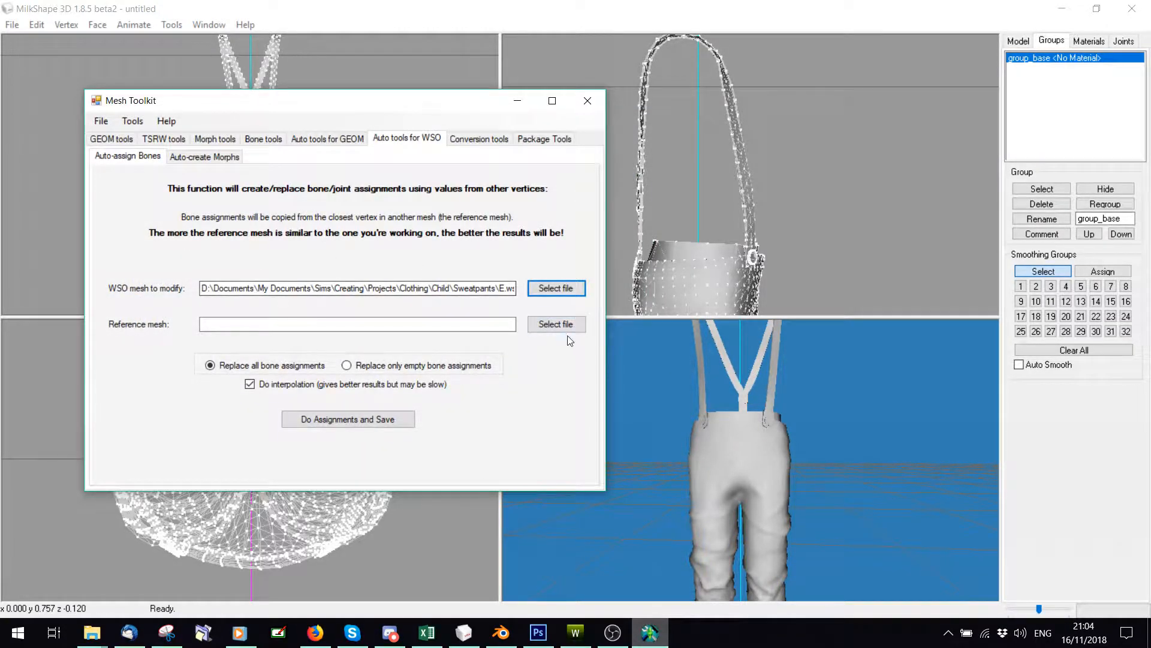
# Load C.wso from the Sweatpants folder as the reference mesh for the bone assignments
pyautogui.click(556, 324)
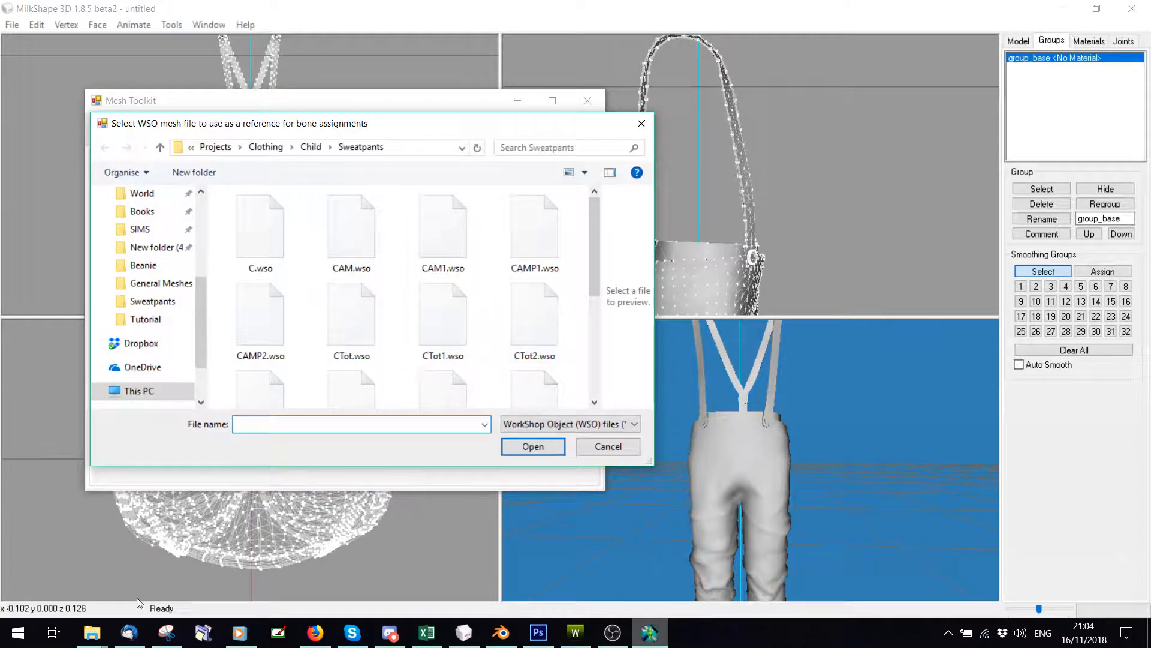
pyautogui.moveTo(597, 229)
pyautogui.mouseDown()
pyautogui.moveTo(594, 247)
pyautogui.moveTo(593, 223)
pyautogui.mouseUp()
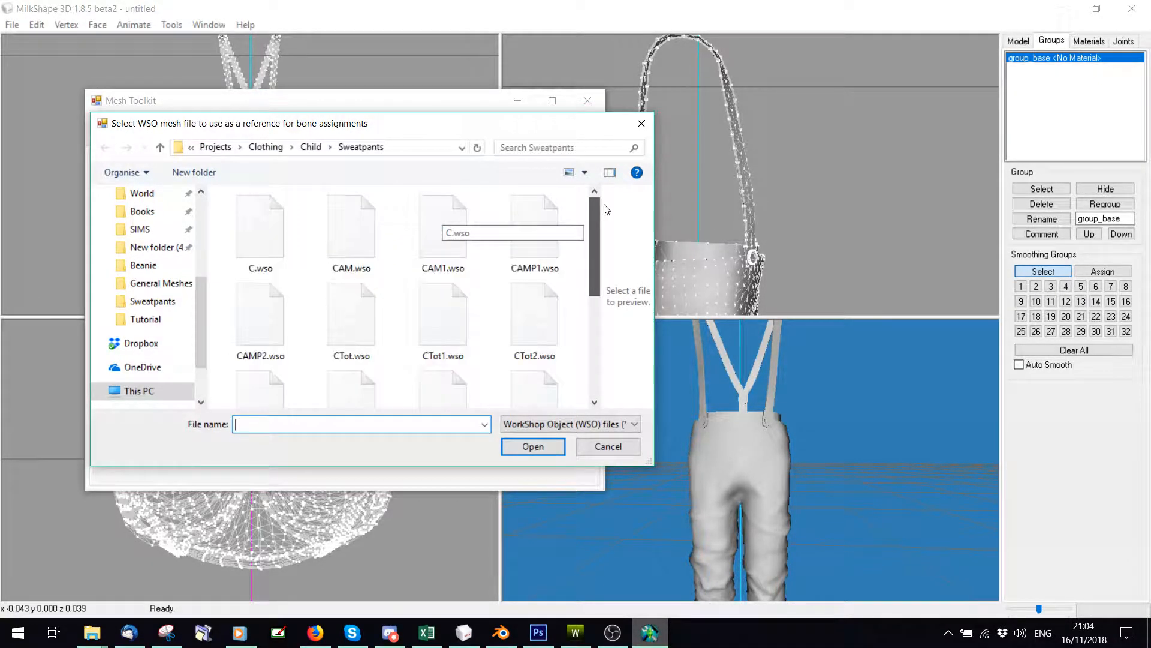
pyautogui.doubleClick(259, 206)
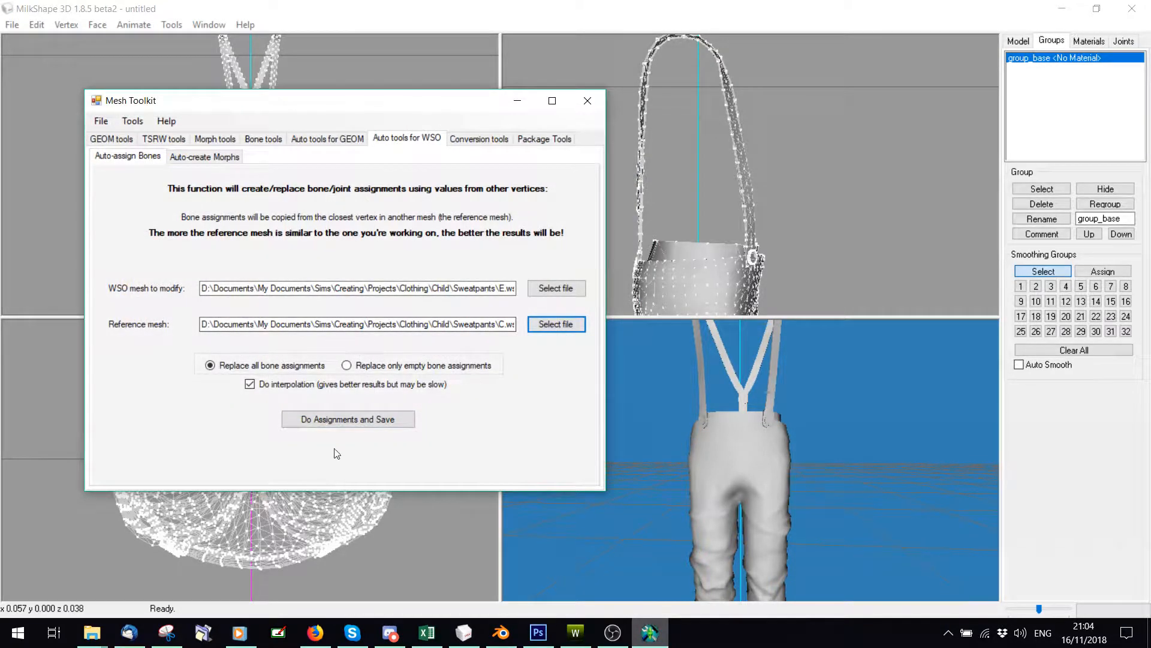
# Run the bone assignments with interpolation, replacing all existing ones, and save the result over E.wso
pyautogui.click(342, 416)
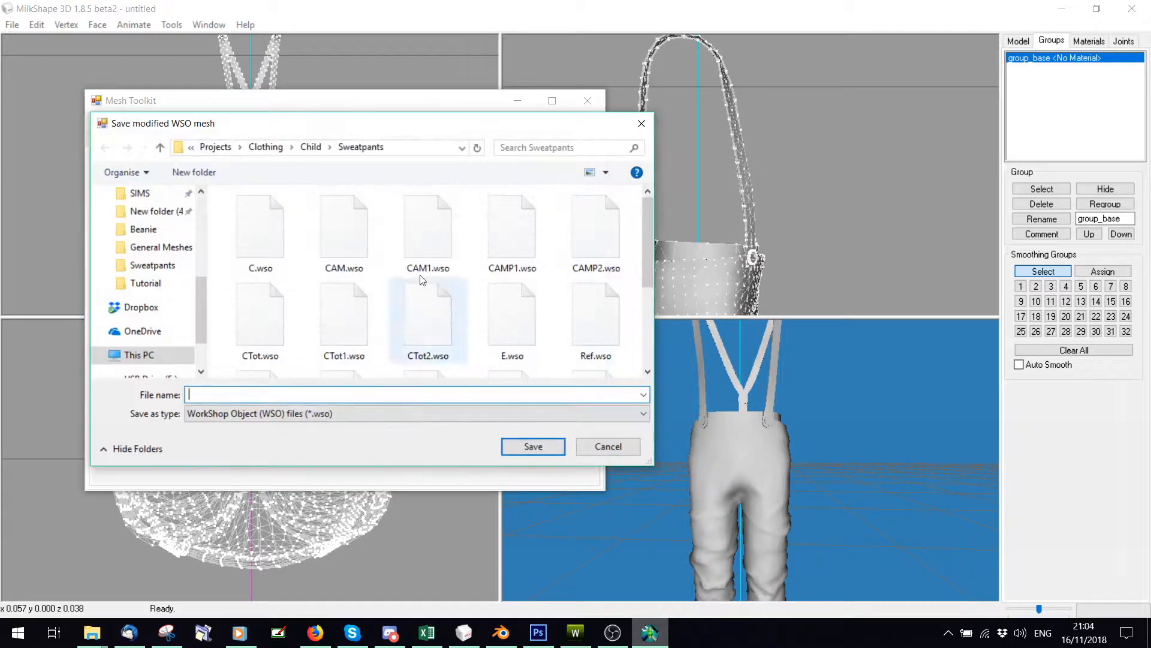
pyautogui.scroll(-3, 425, 270)
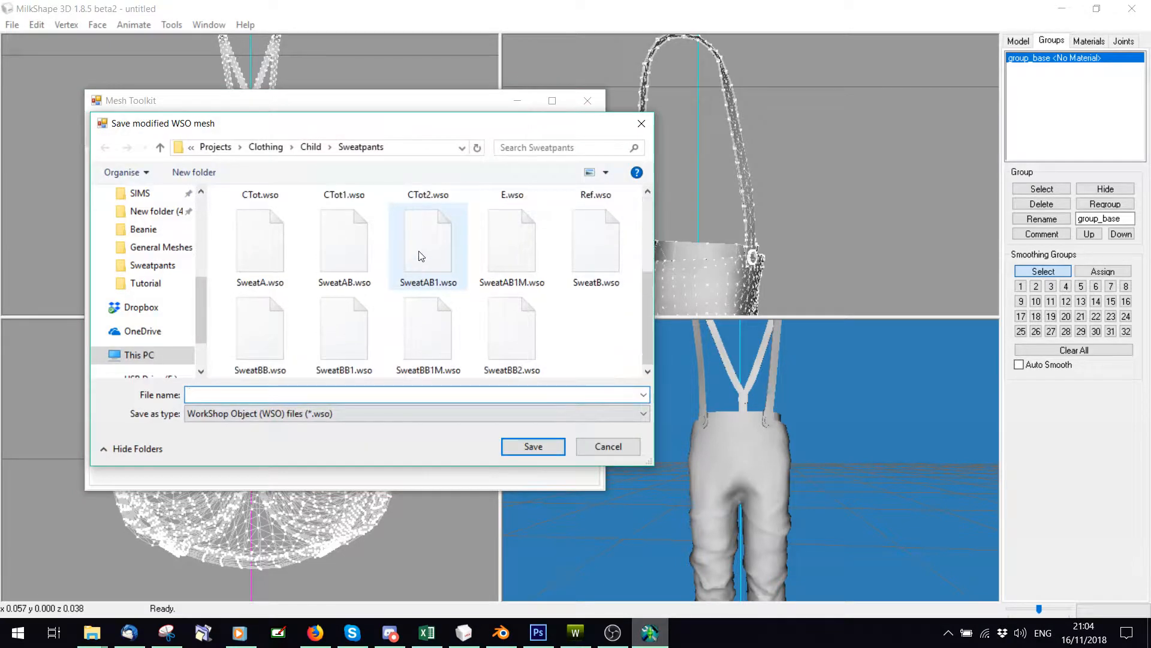
pyautogui.doubleClick(522, 201)
pyautogui.click(619, 320)
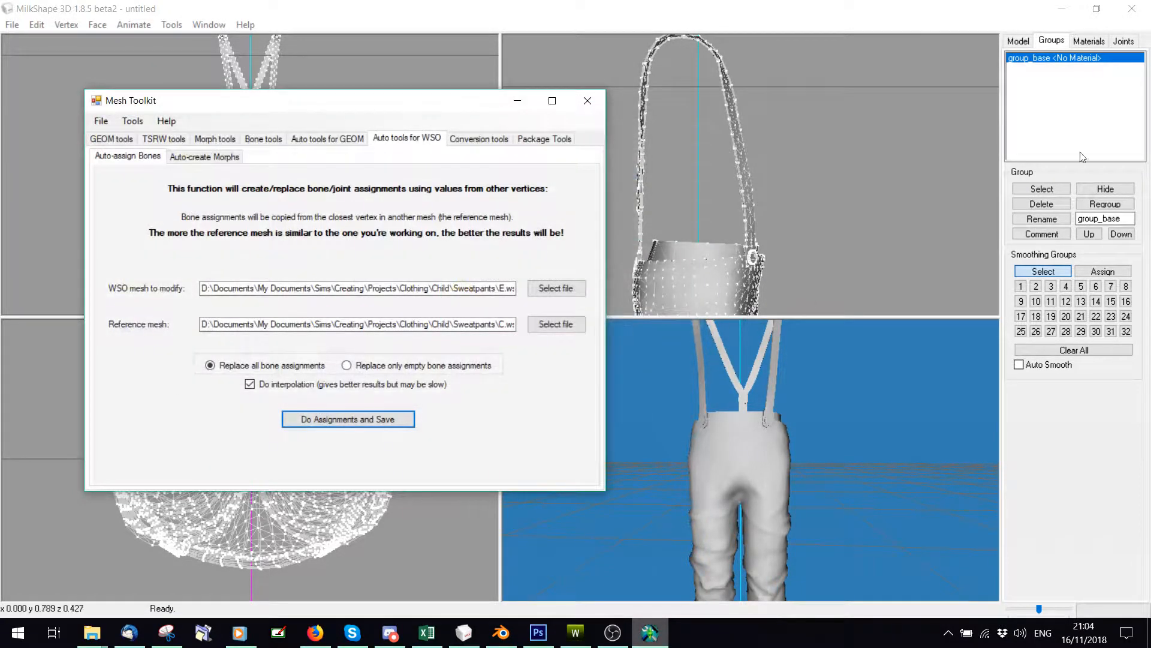
# Delete group_base in MilkShape 3D and import the modified E.wso as a TSRW Object
pyautogui.click(1041, 203)
pyautogui.click(12, 24)
pyautogui.moveTo(39, 130)
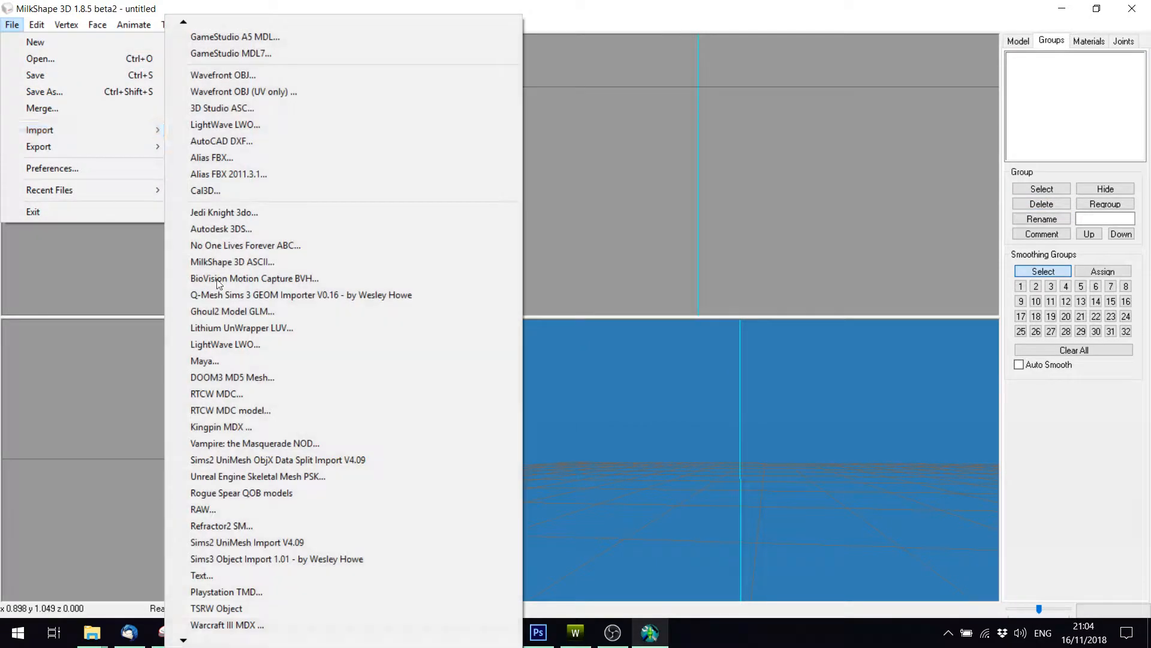
pyautogui.click(237, 608)
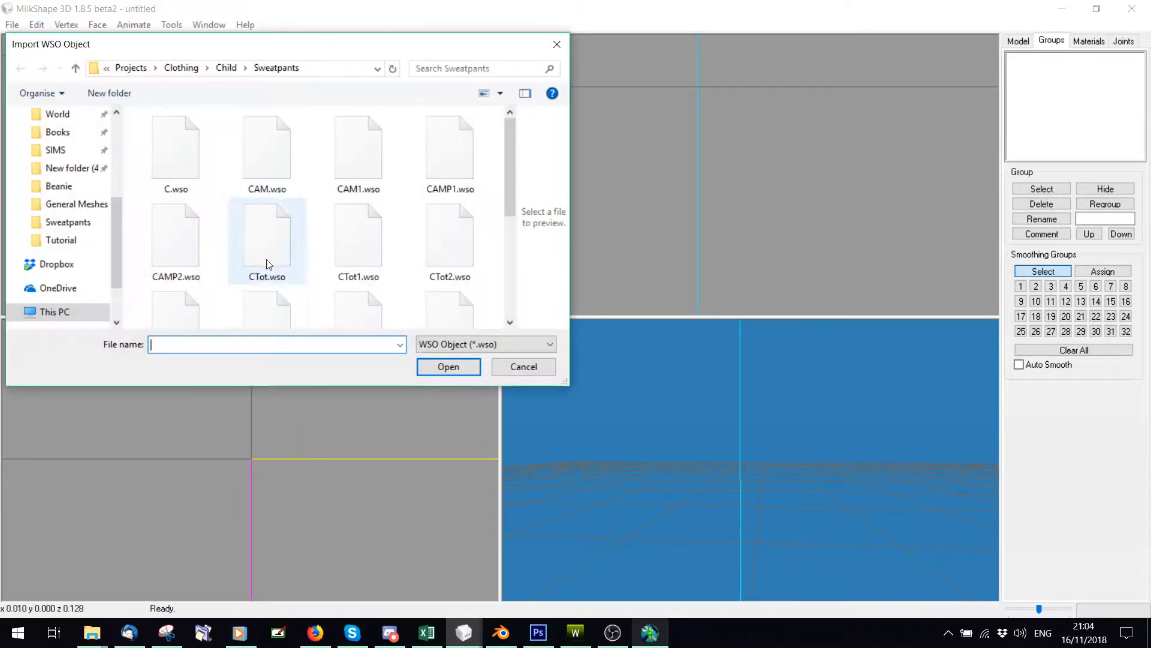
pyautogui.moveTo(511, 182); pyautogui.dragTo(509, 283)
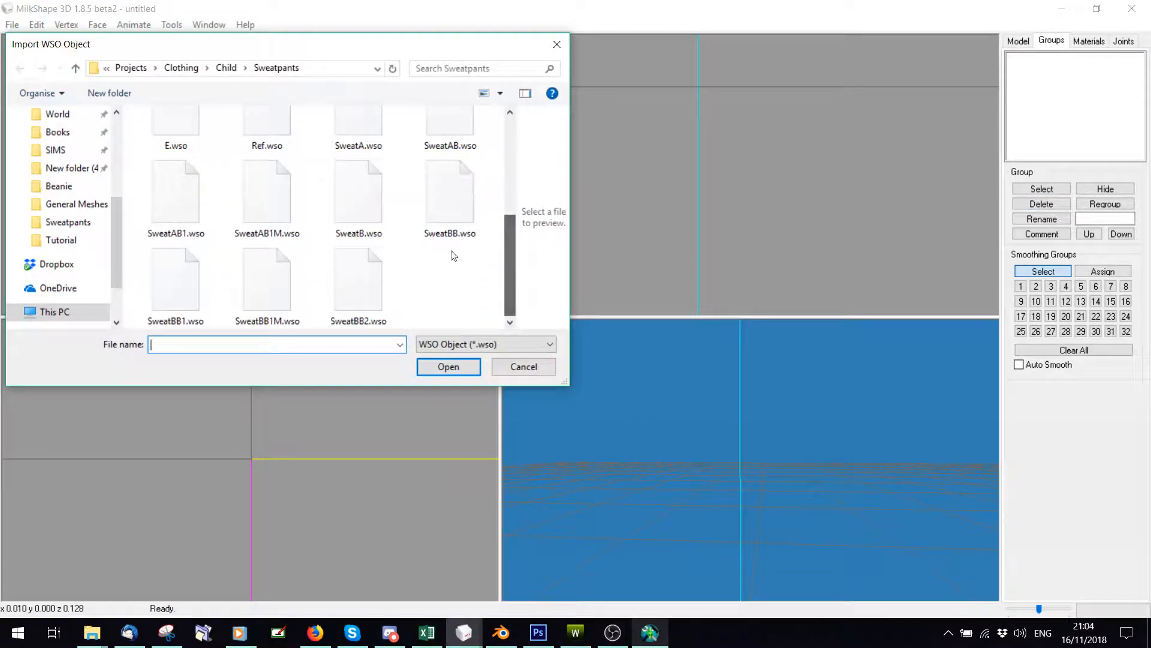
pyautogui.doubleClick(176, 129)
# Draw the vertices with bone colors and examine the assignments on the waist and suspenders in the 3D view
pyautogui.click(1124, 42)
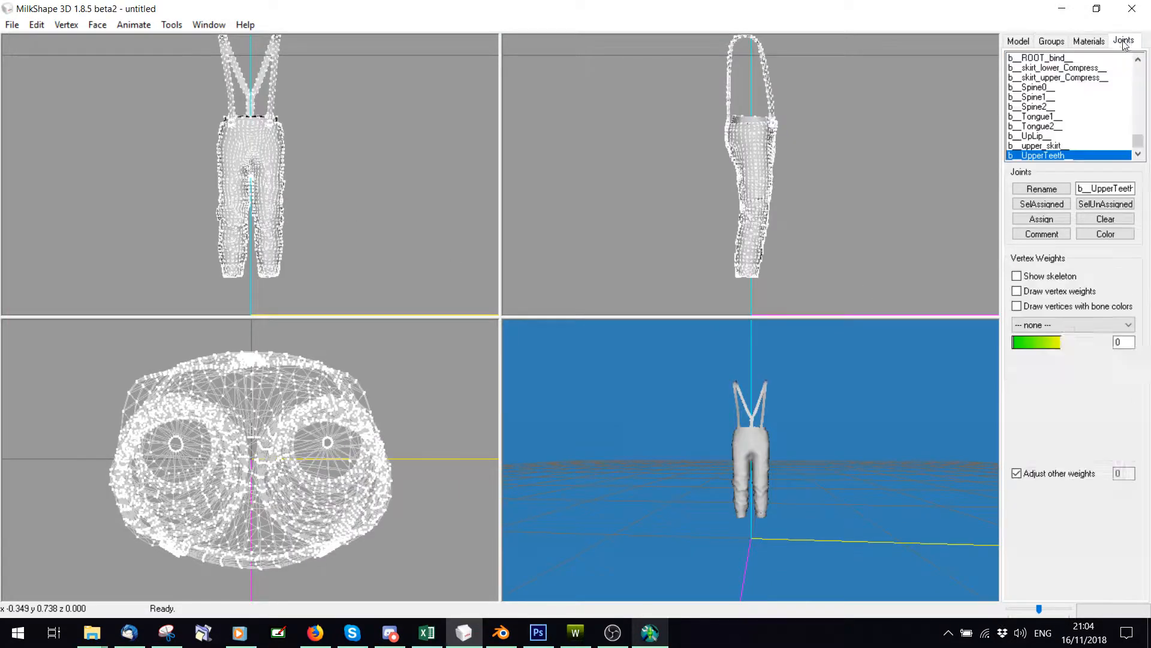
pyautogui.click(1016, 306)
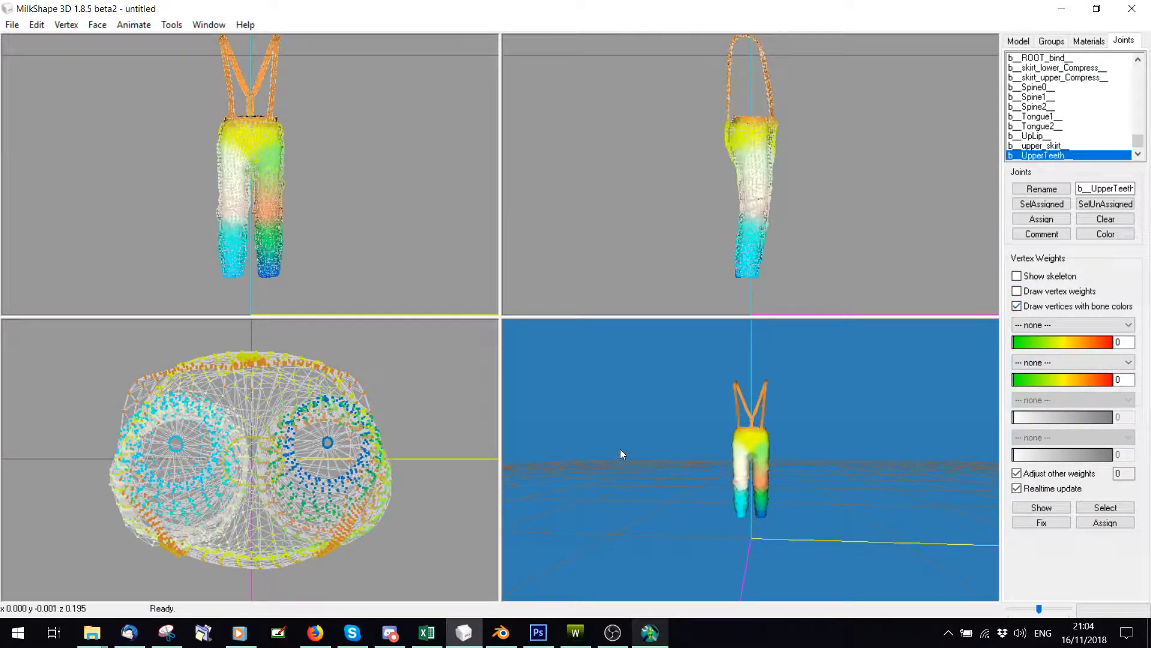
pyautogui.moveTo(620, 449); pyautogui.dragTo(529, 498)
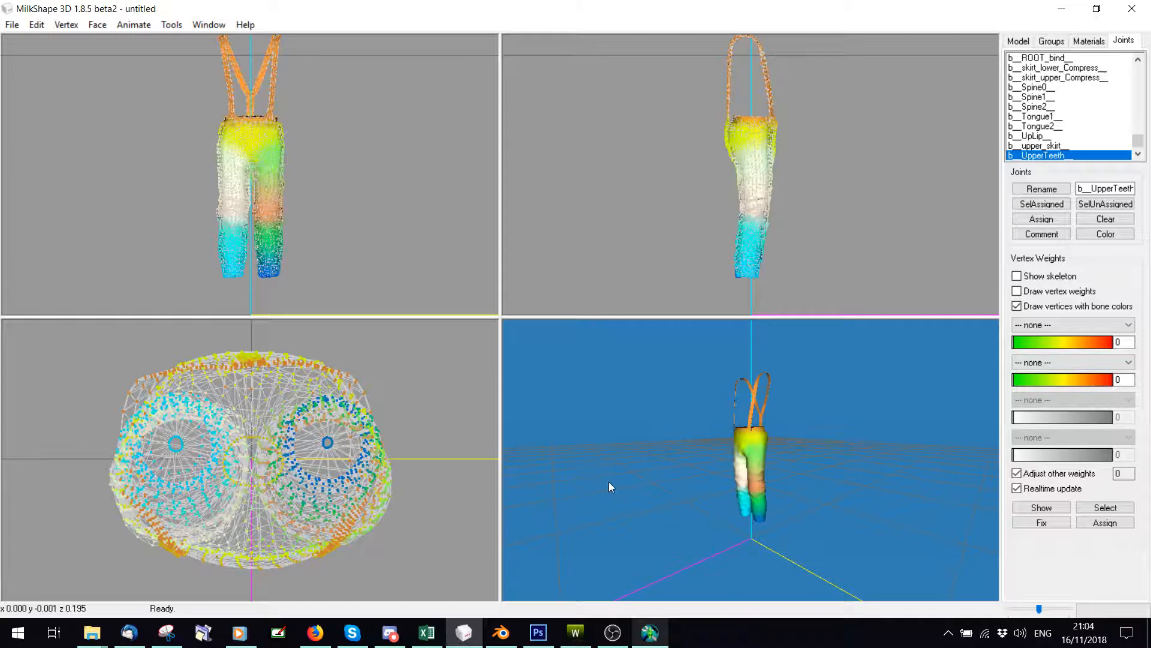
pyautogui.keyDown('shift'); pyautogui.moveTo(609, 487); pyautogui.dragTo(692, 477); pyautogui.keyUp('shift')
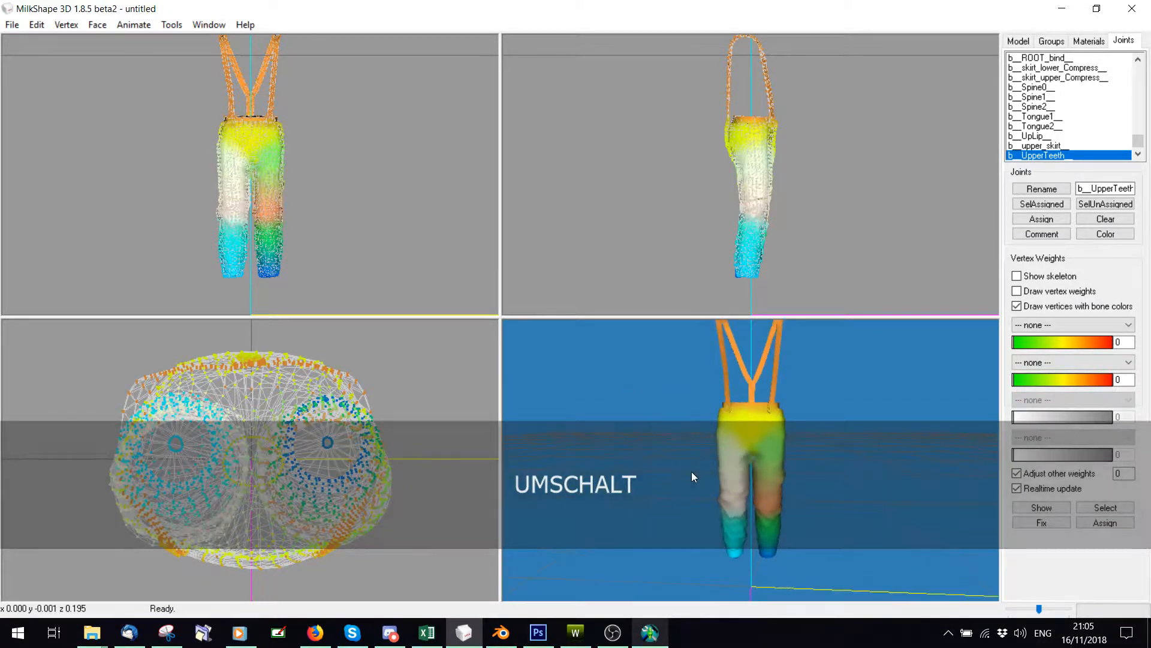
pyautogui.keyDown('ctrl'); pyautogui.moveTo(665, 437); pyautogui.dragTo(640, 354); pyautogui.keyUp('ctrl')
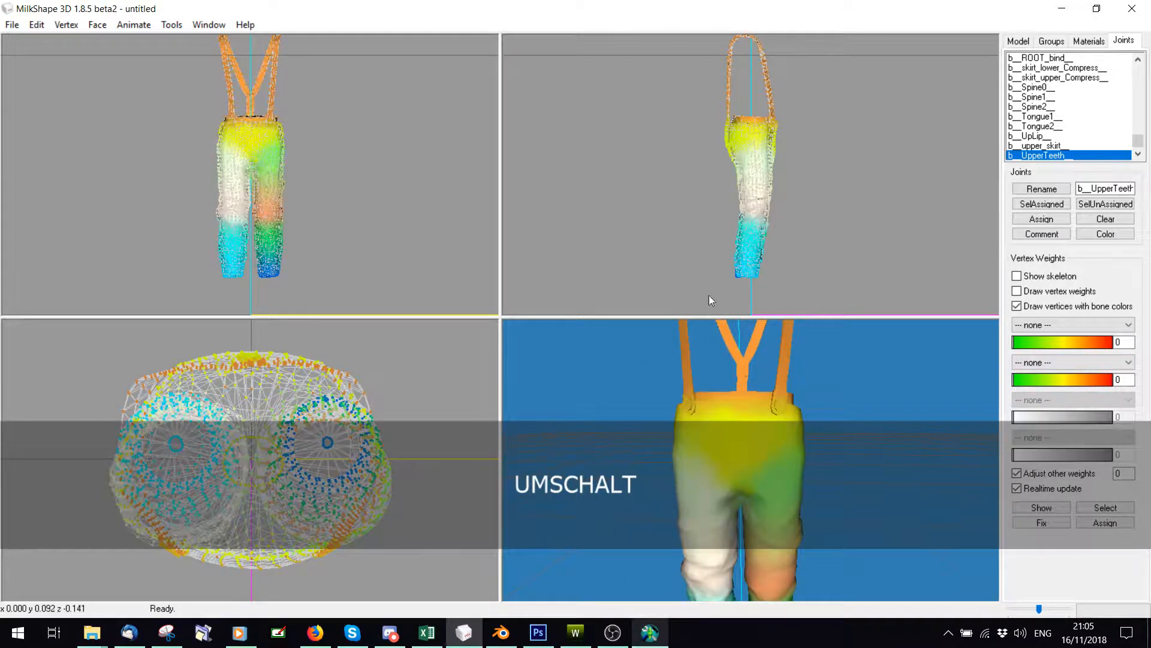
pyautogui.keyDown('ctrl'); pyautogui.moveTo(773, 426); pyautogui.dragTo(720, 427); pyautogui.keyUp('ctrl')
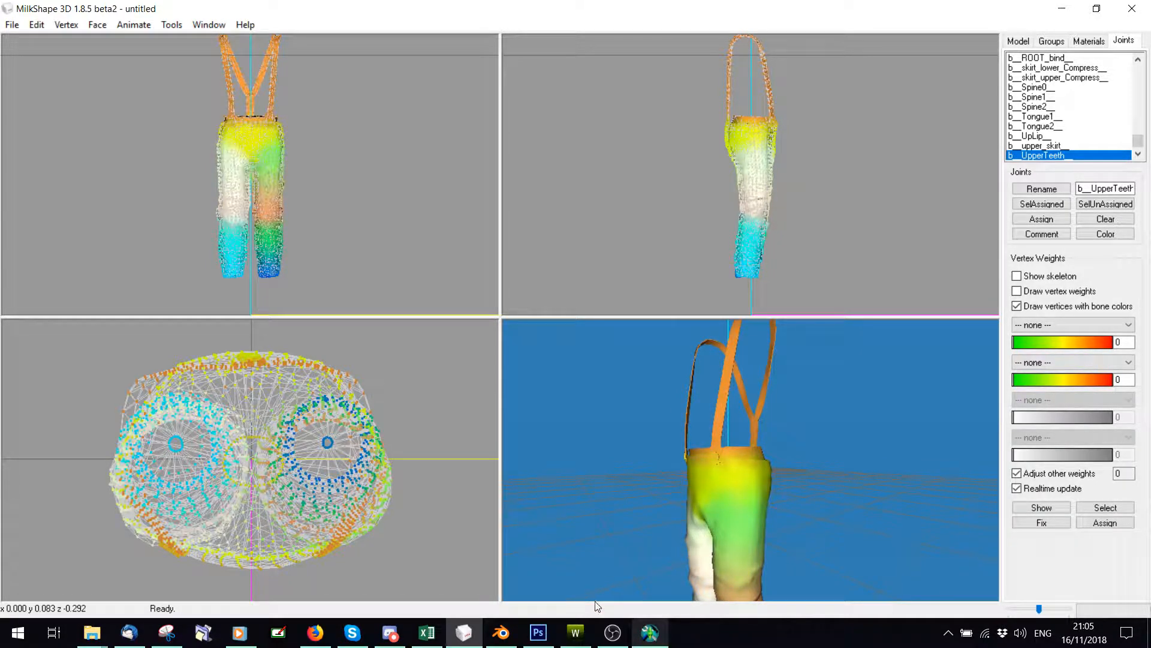
# Switch to TSR Workshop
pyautogui.click(576, 632)
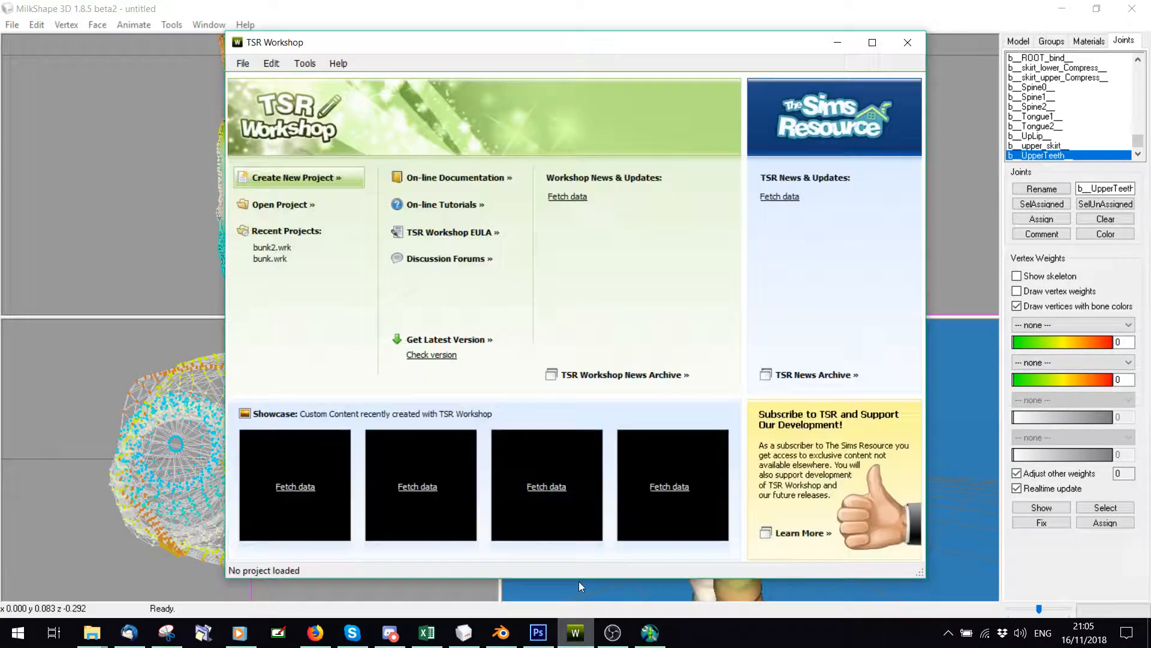
pyautogui.click(286, 187)
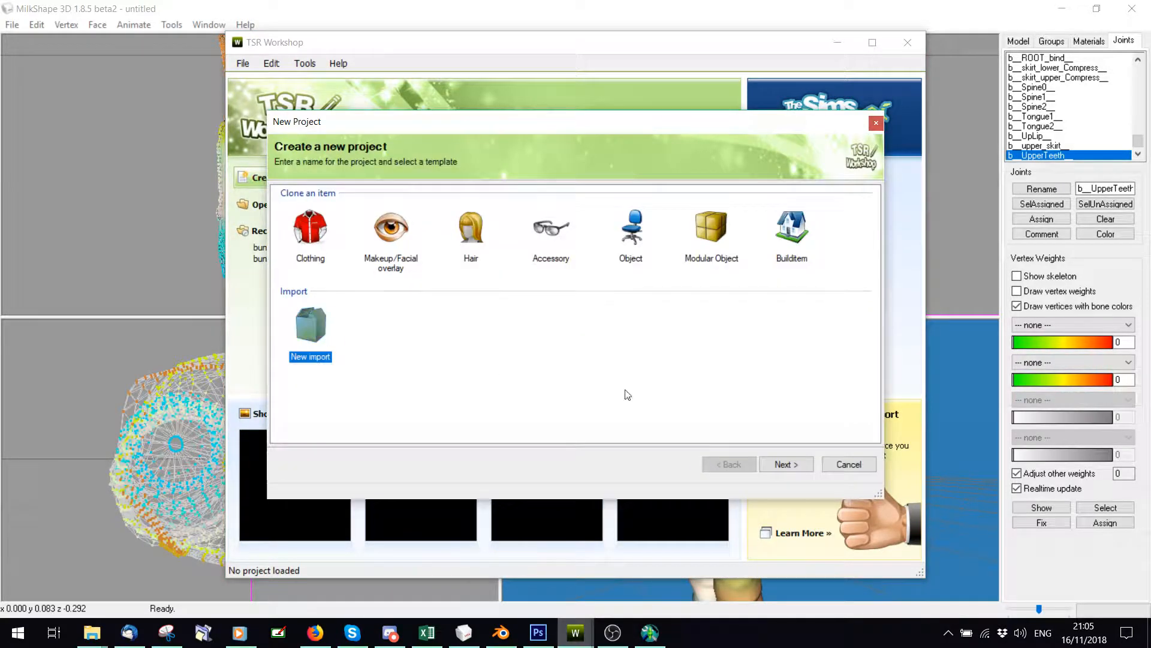
pyautogui.click(786, 463)
pyautogui.click(851, 212)
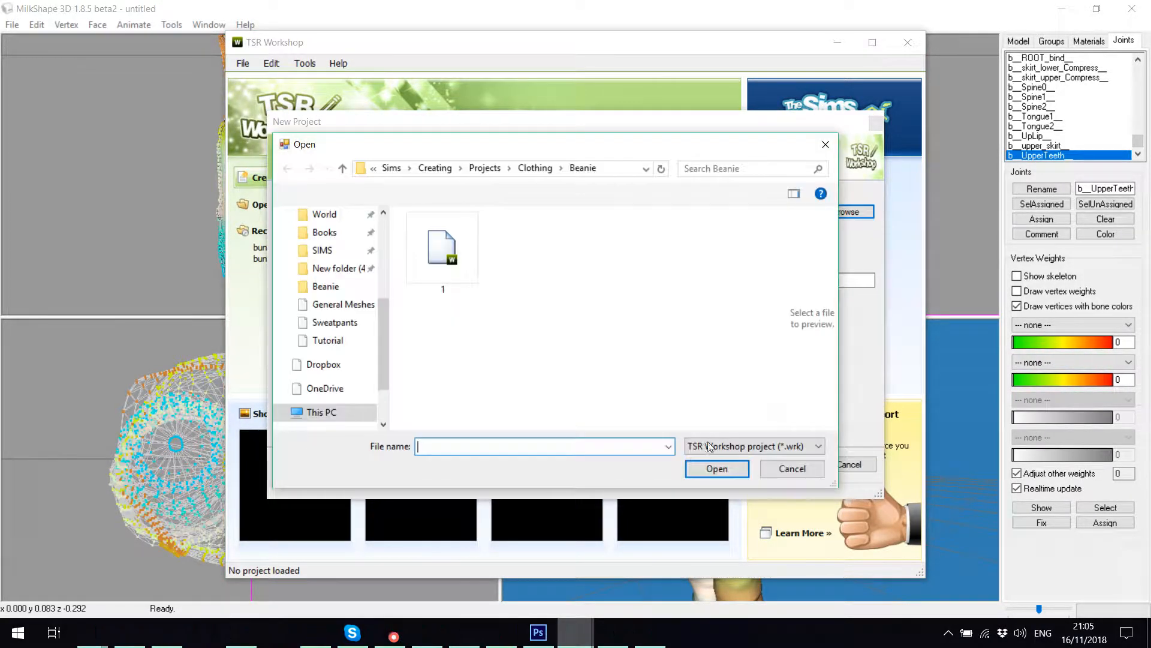
pyautogui.click(709, 447)
pyautogui.click(710, 483)
pyautogui.click(704, 446)
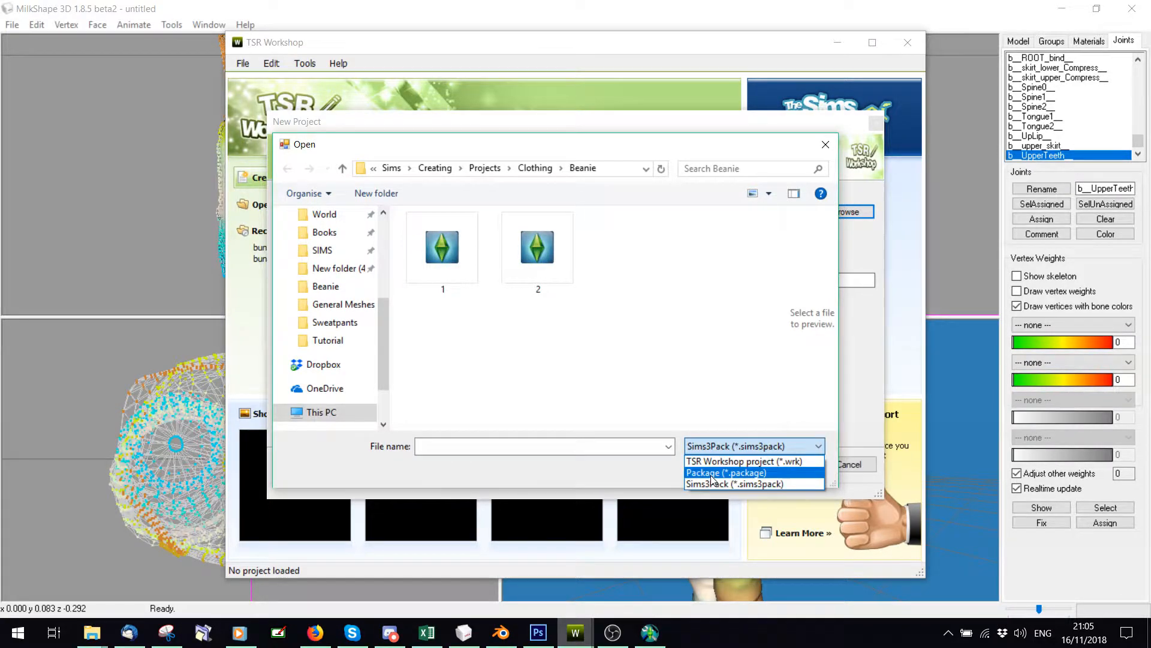
pyautogui.click(720, 472)
pyautogui.click(335, 322)
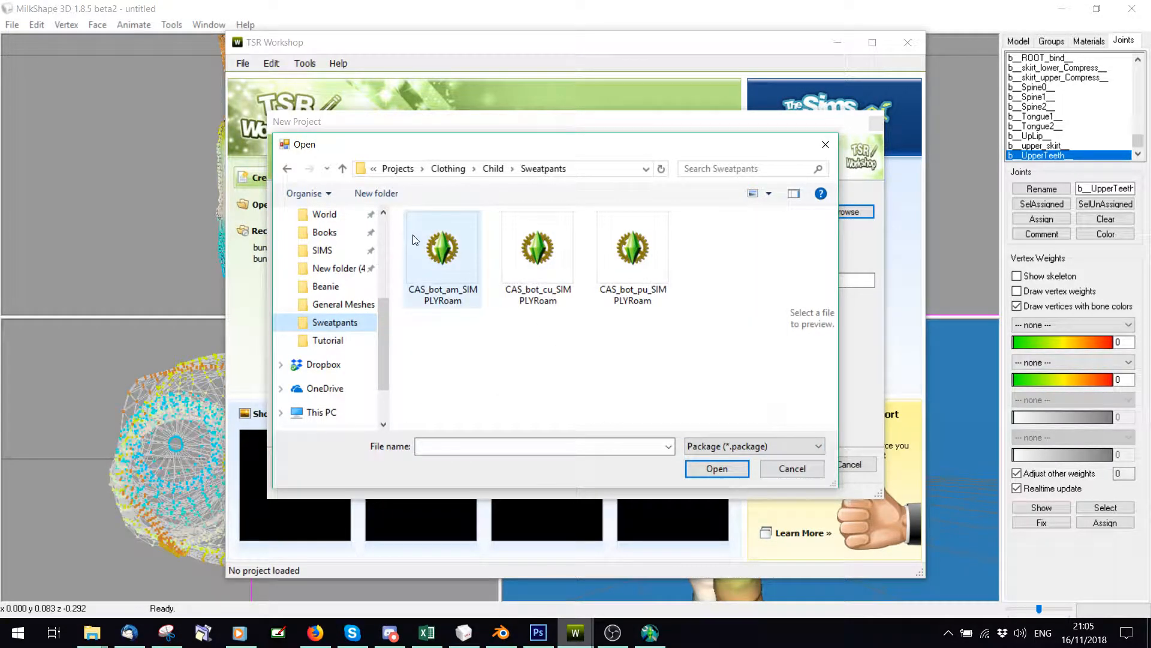
pyautogui.doubleClick(514, 256)
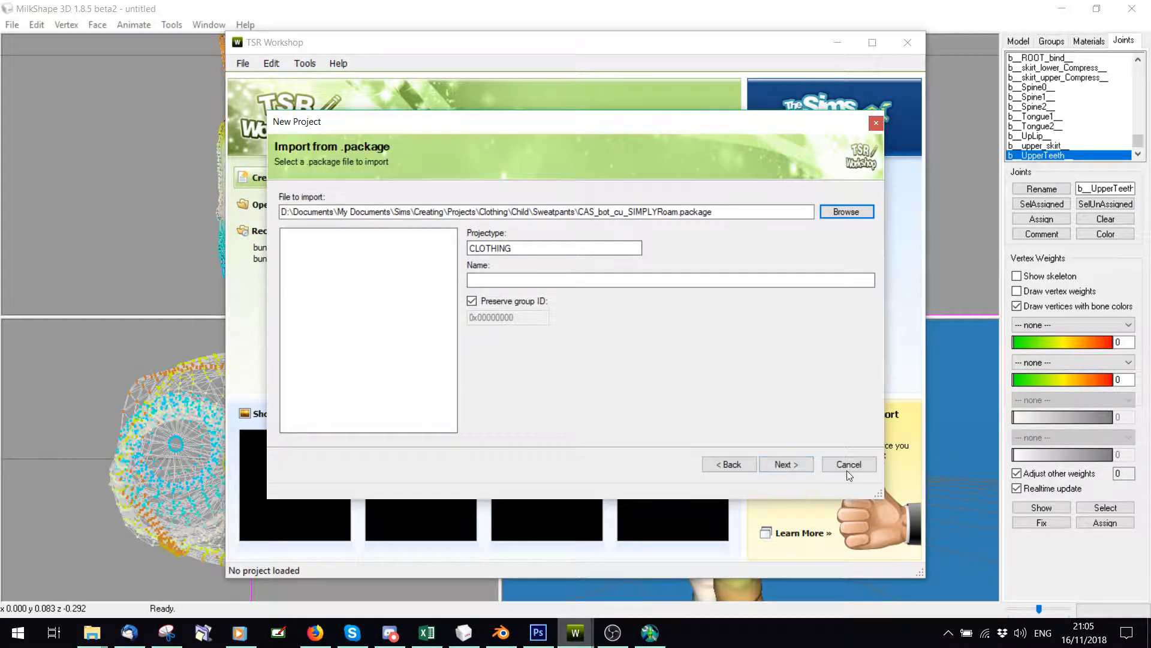
pyautogui.click(848, 468)
# Create a new import project from CAS_bot_cu_SIMPLYRoam.package in the child Sweatpants folder
pyautogui.click(308, 184)
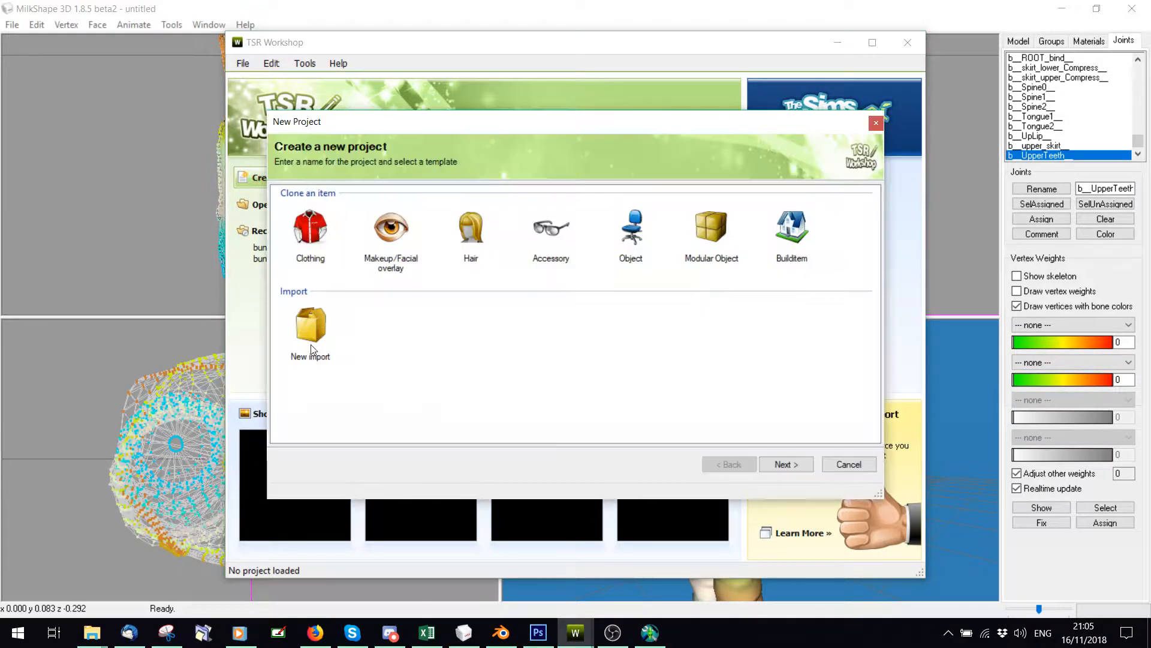
pyautogui.click(308, 346)
pyautogui.click(777, 462)
pyautogui.click(844, 212)
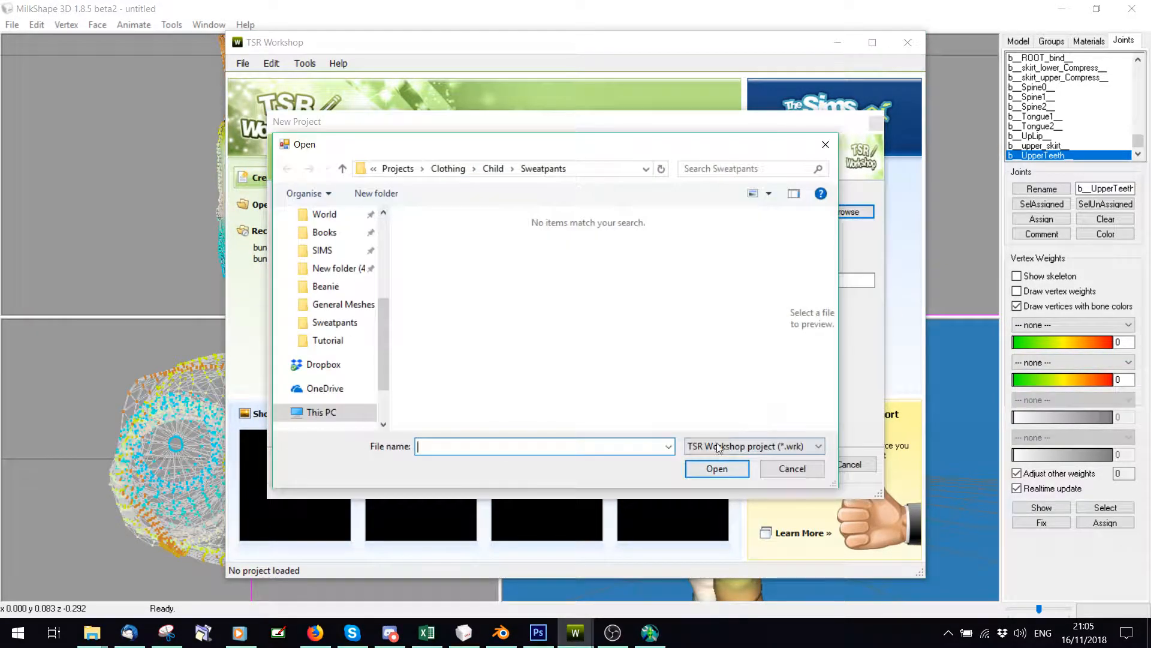
pyautogui.doubleClick(540, 247)
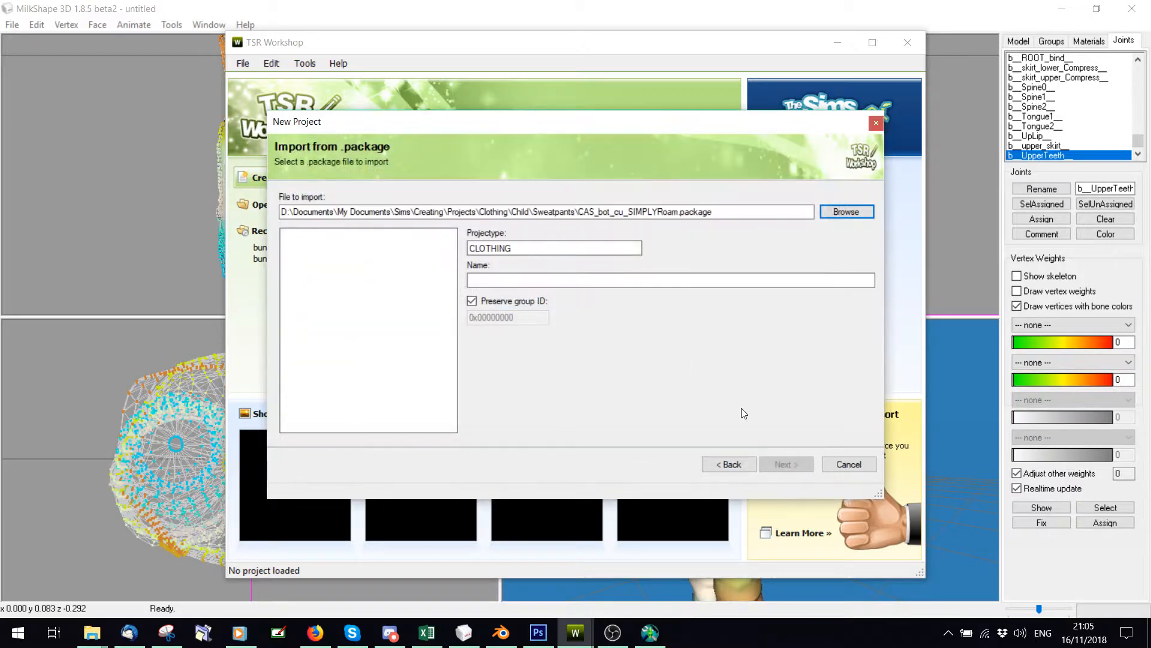
pyautogui.click(783, 464)
pyautogui.click(836, 465)
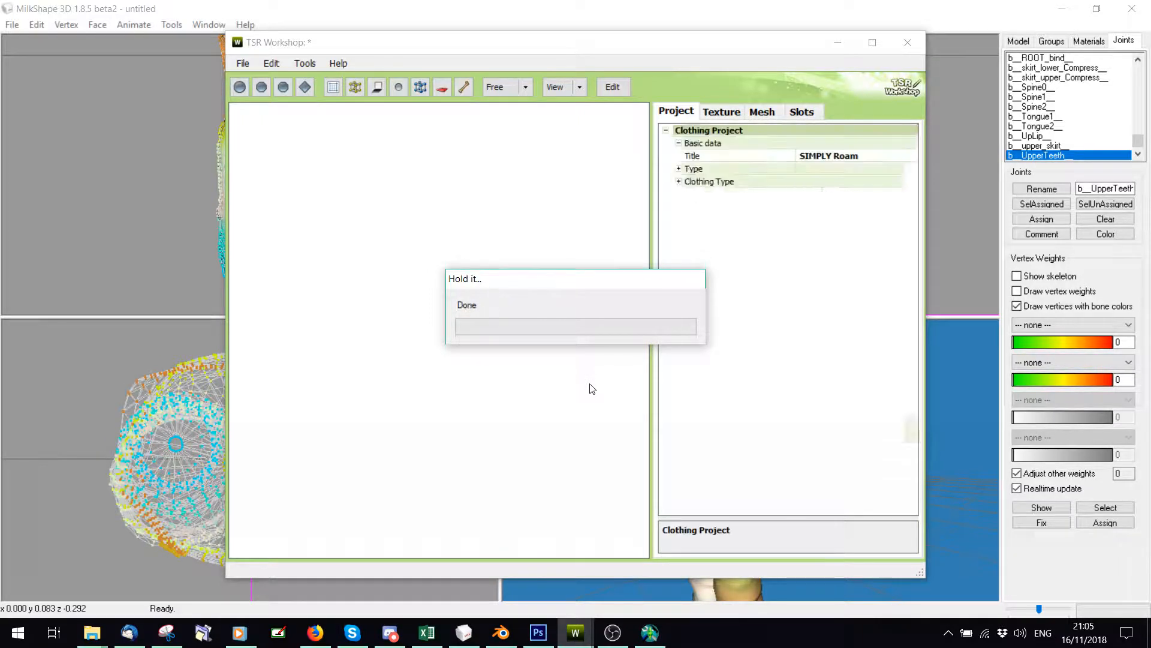
# Change the preview model's Top part to cfTopNude_tank
pyautogui.scroll(2, 467, 311)
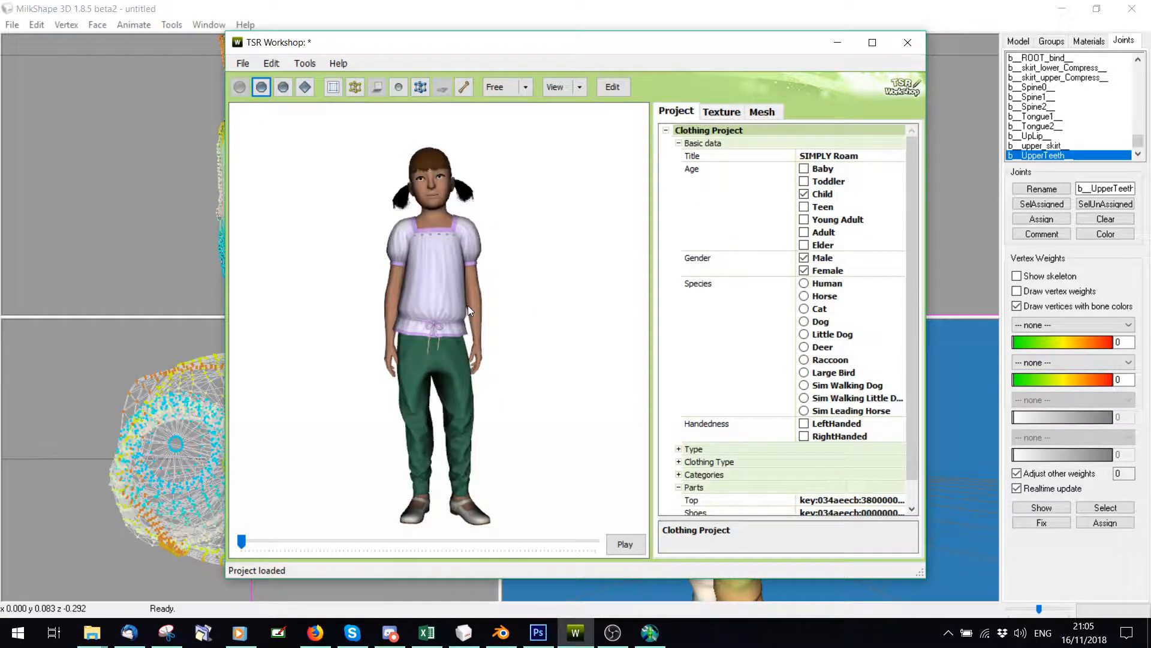
pyautogui.scroll(-1, 767, 400)
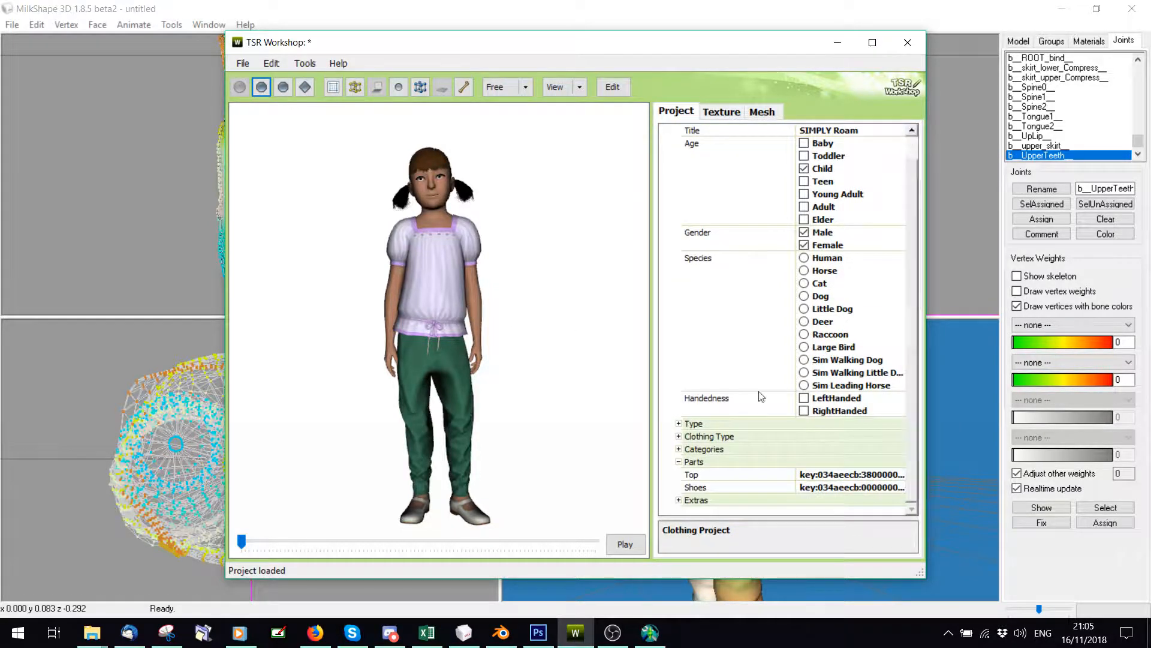
pyautogui.click(898, 475)
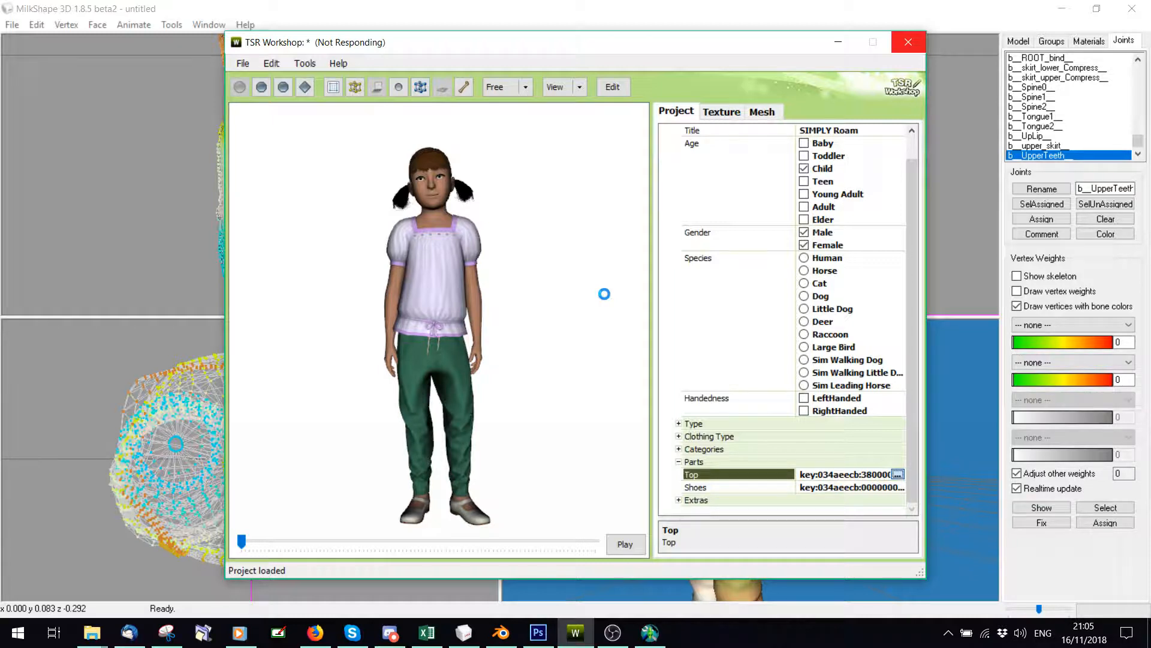
pyautogui.click(636, 323)
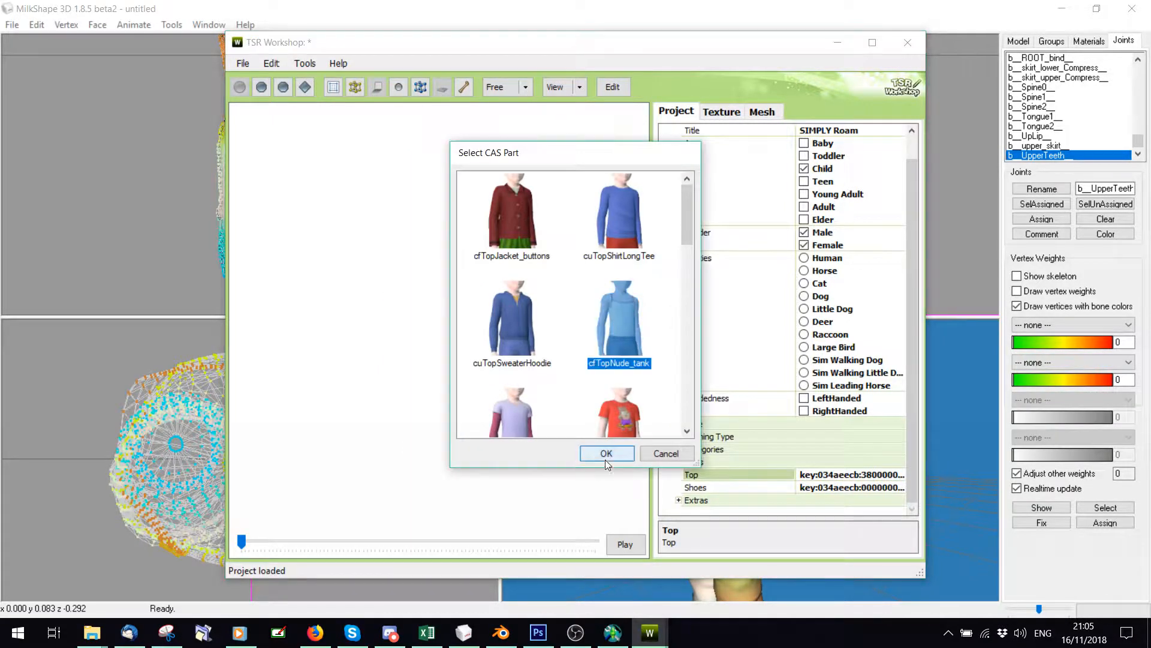
pyautogui.click(606, 454)
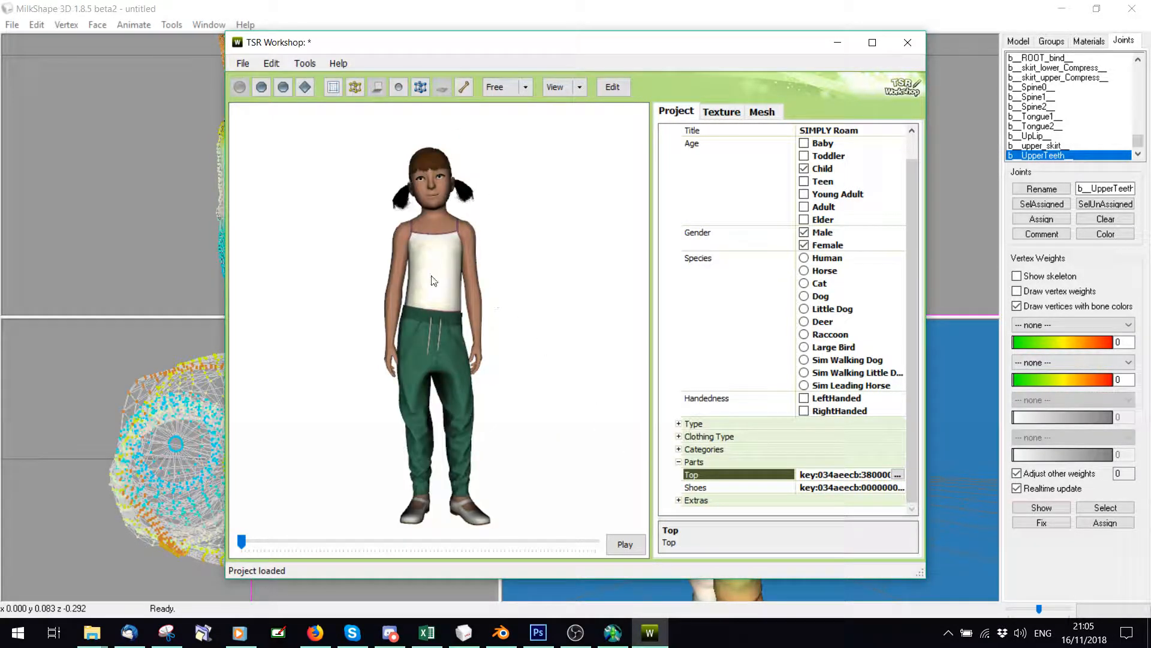
# Import the WSO sweatpants mesh for the high level of detail without optimizing the vertex data, updating the bounding box automatically
pyautogui.click(762, 112)
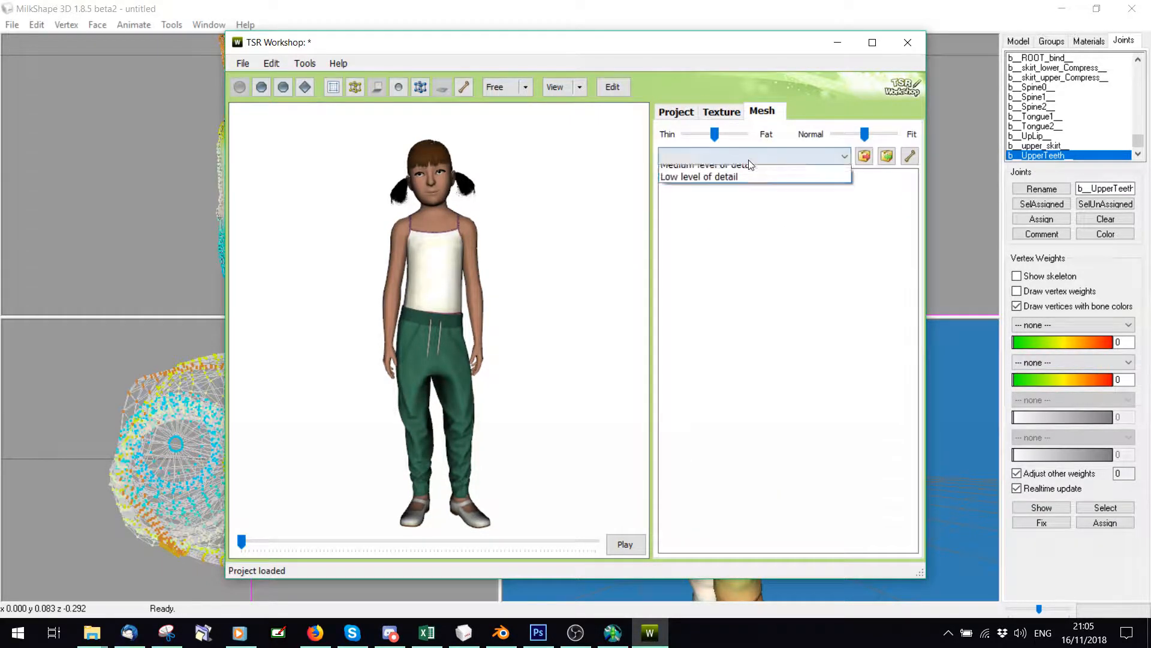
pyautogui.click(885, 157)
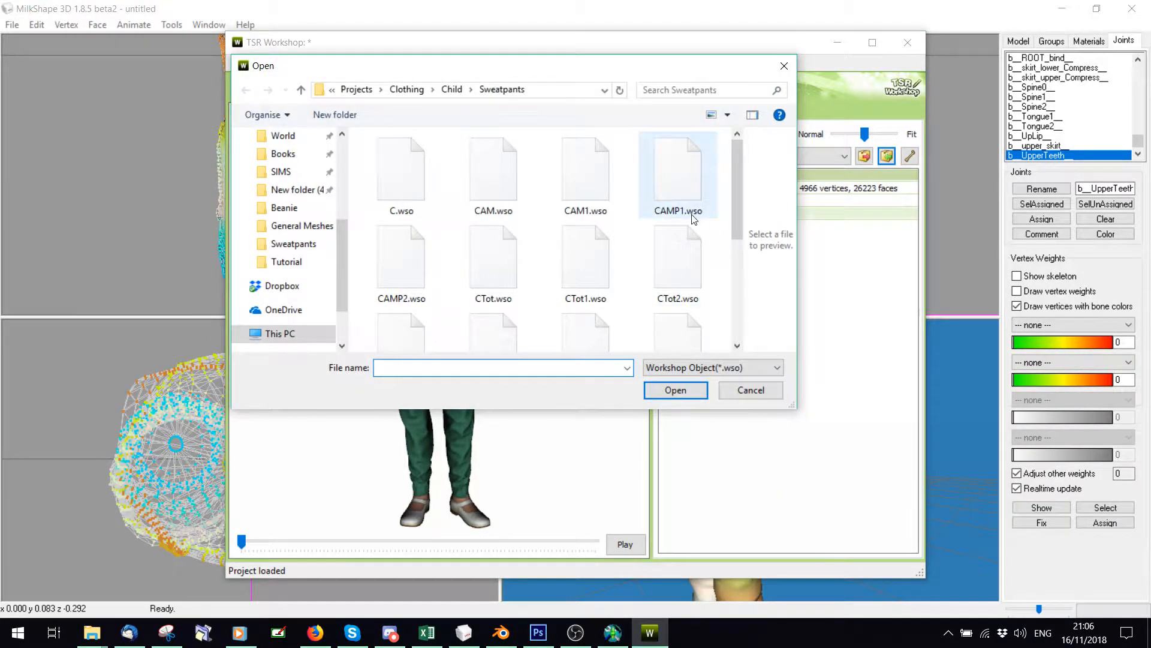
pyautogui.scroll(-3, 689, 228)
pyautogui.doubleClick(404, 156)
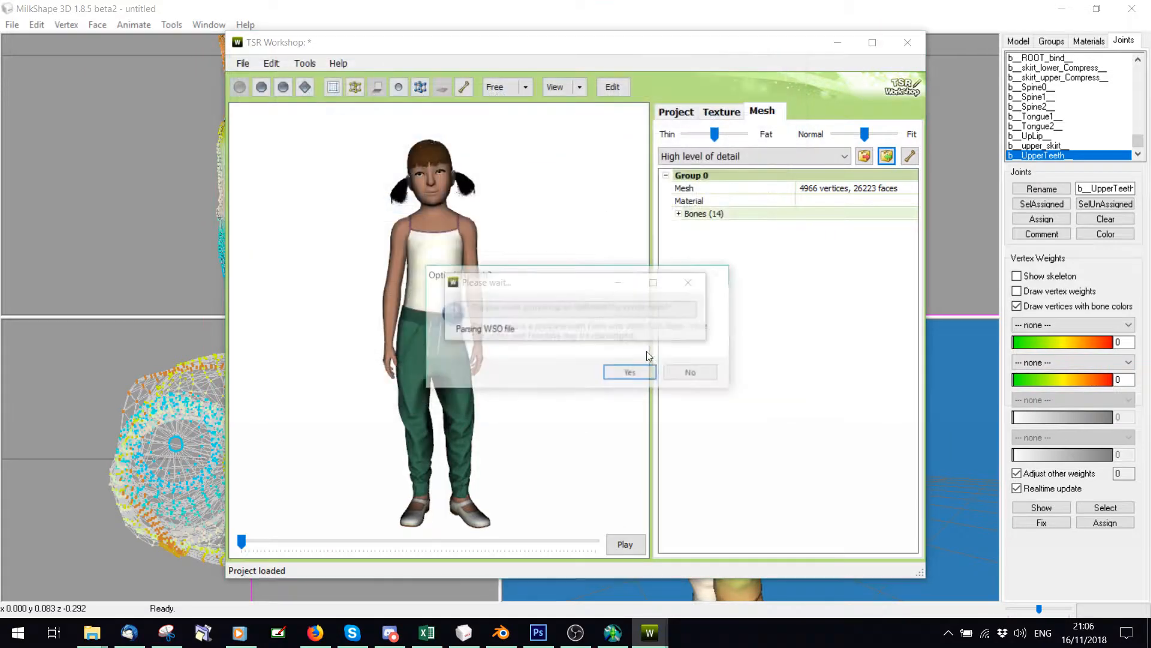
pyautogui.click(694, 376)
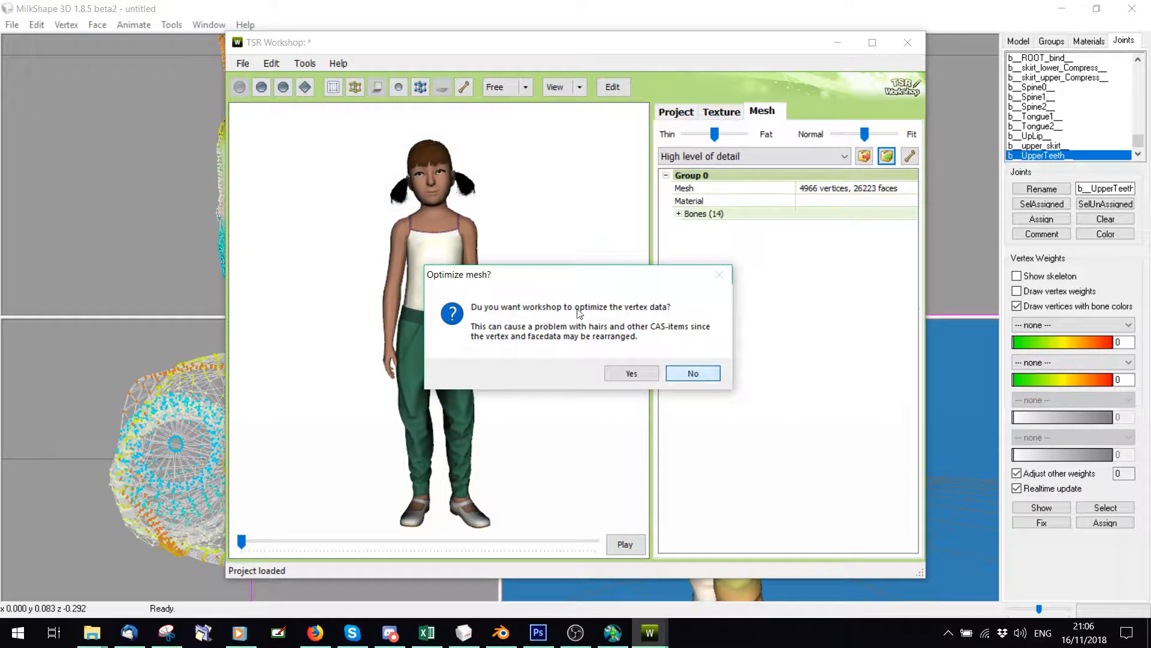
pyautogui.click(693, 372)
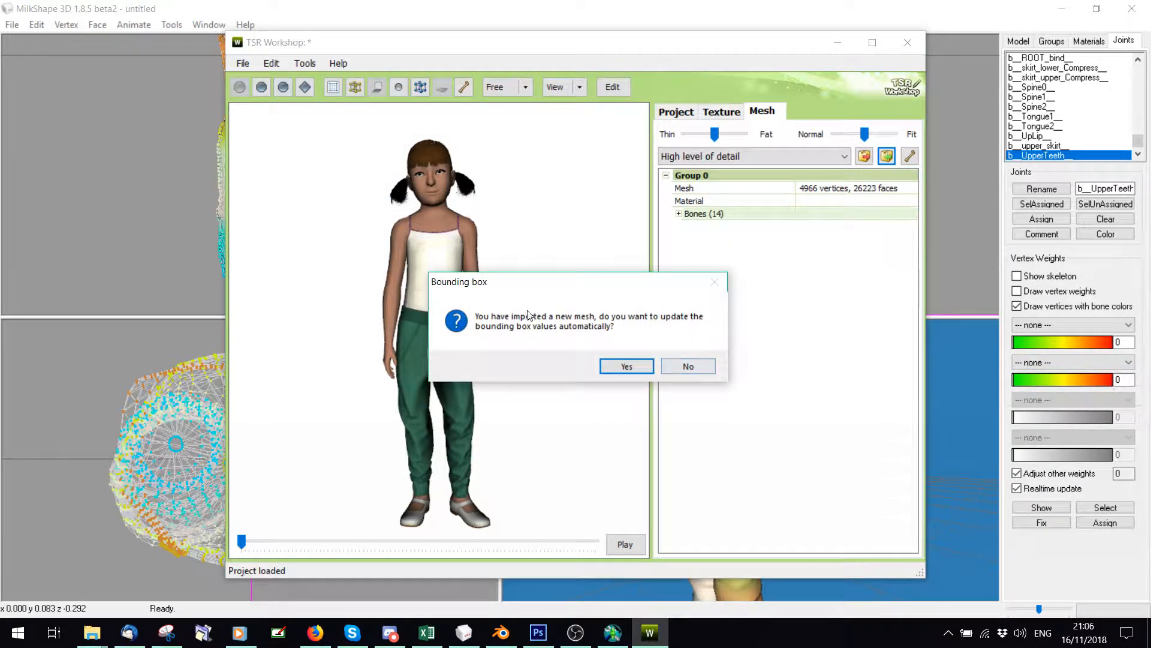
pyautogui.click(626, 367)
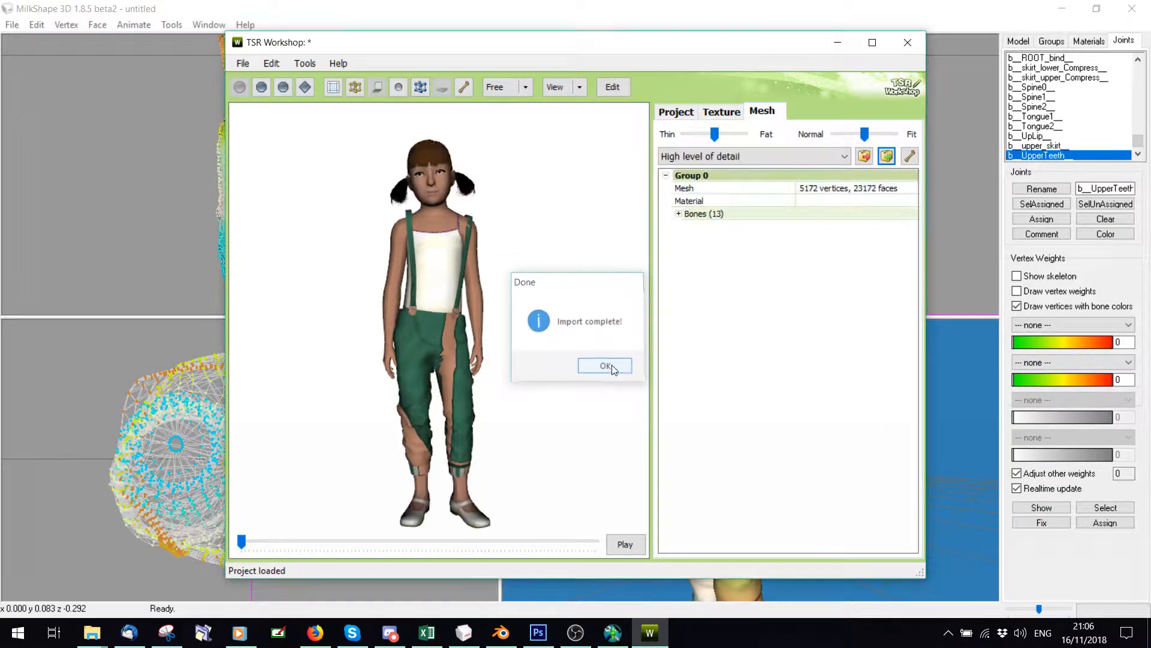
pyautogui.click(606, 366)
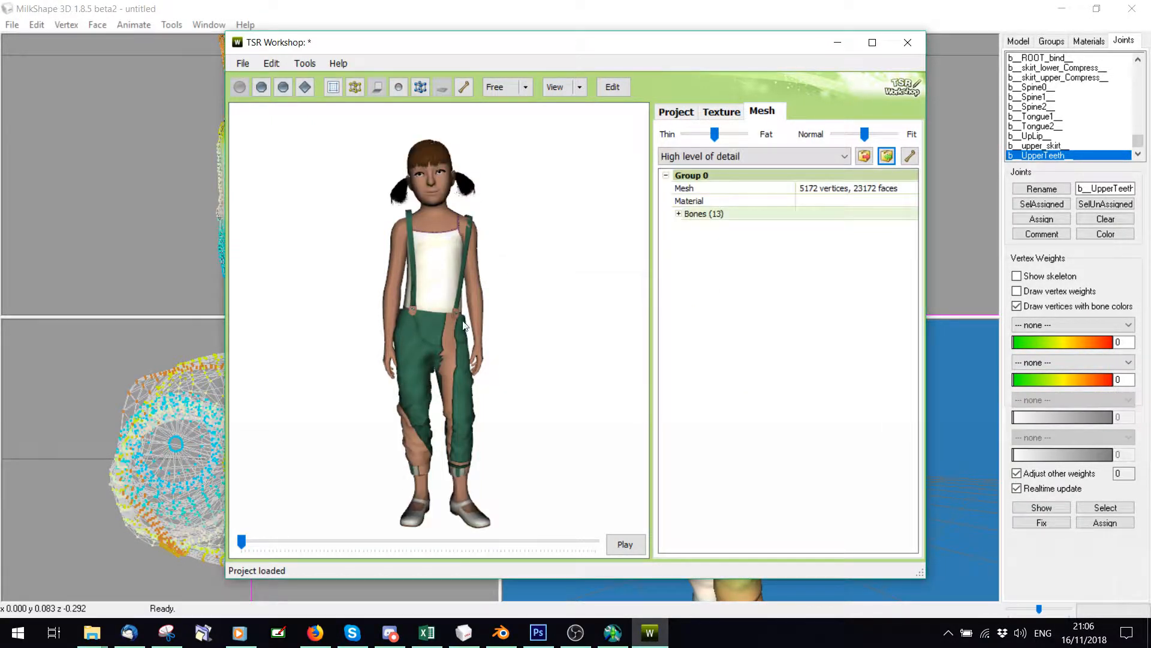
# Open the Animation Loader beside the preview model and search for the Extinguish animations
pyautogui.click(305, 63)
pyautogui.click(324, 78)
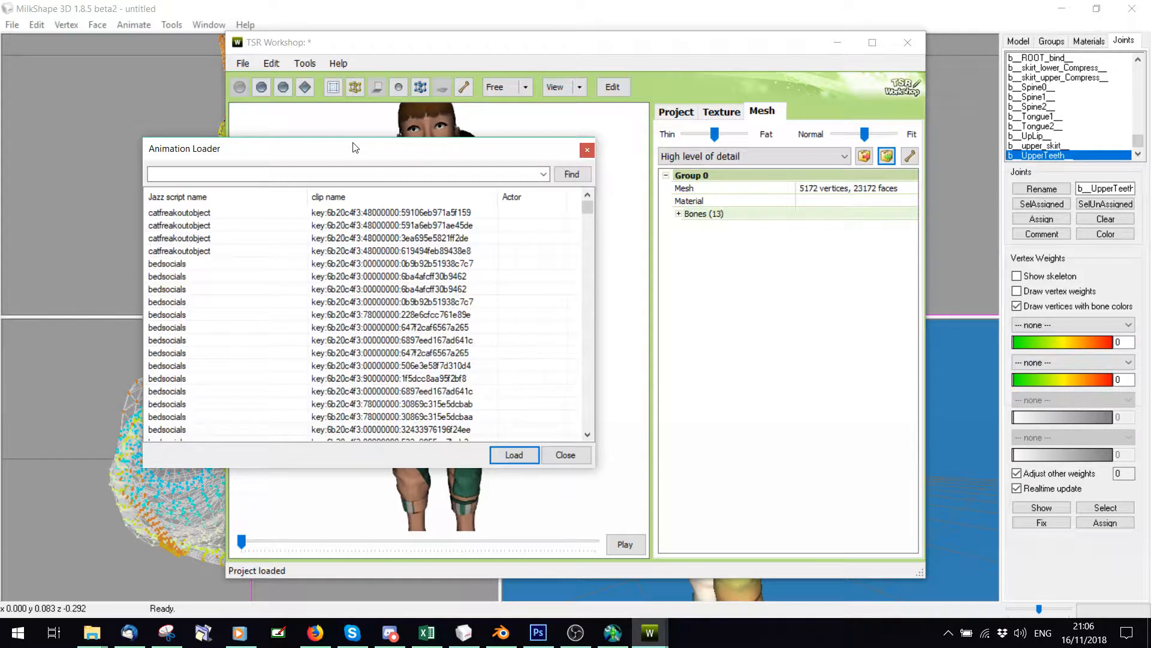
pyautogui.moveTo(354, 147); pyautogui.dragTo(393, 150)
pyautogui.moveTo(372, 270); pyautogui.dragTo(300, 280)
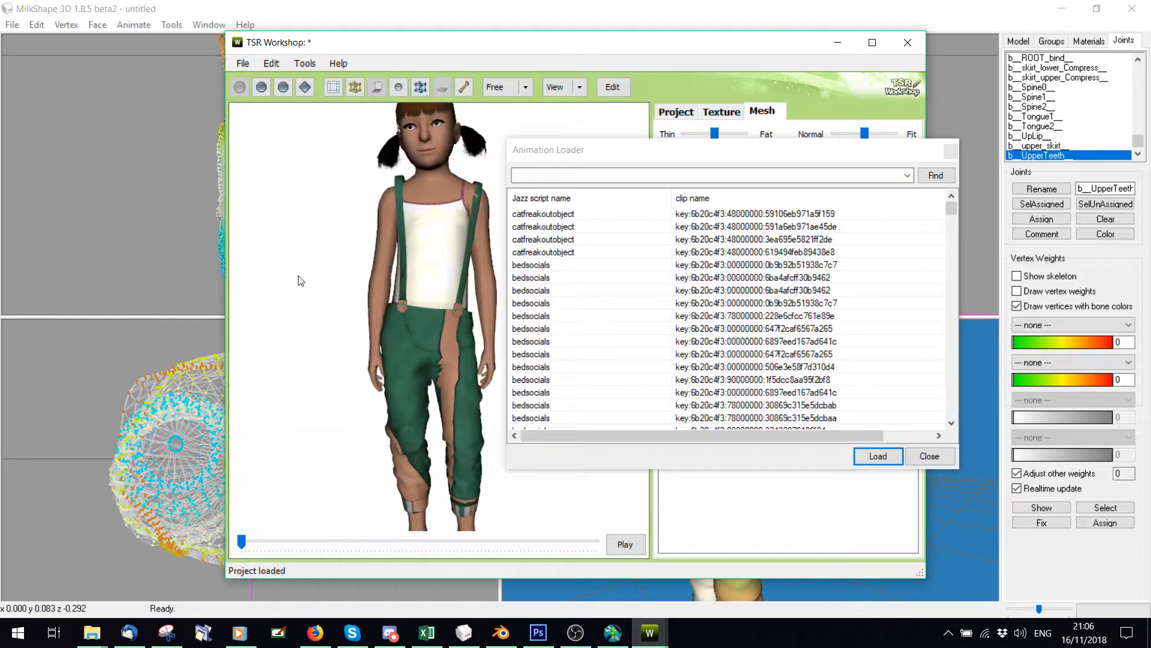
pyautogui.click(557, 176)
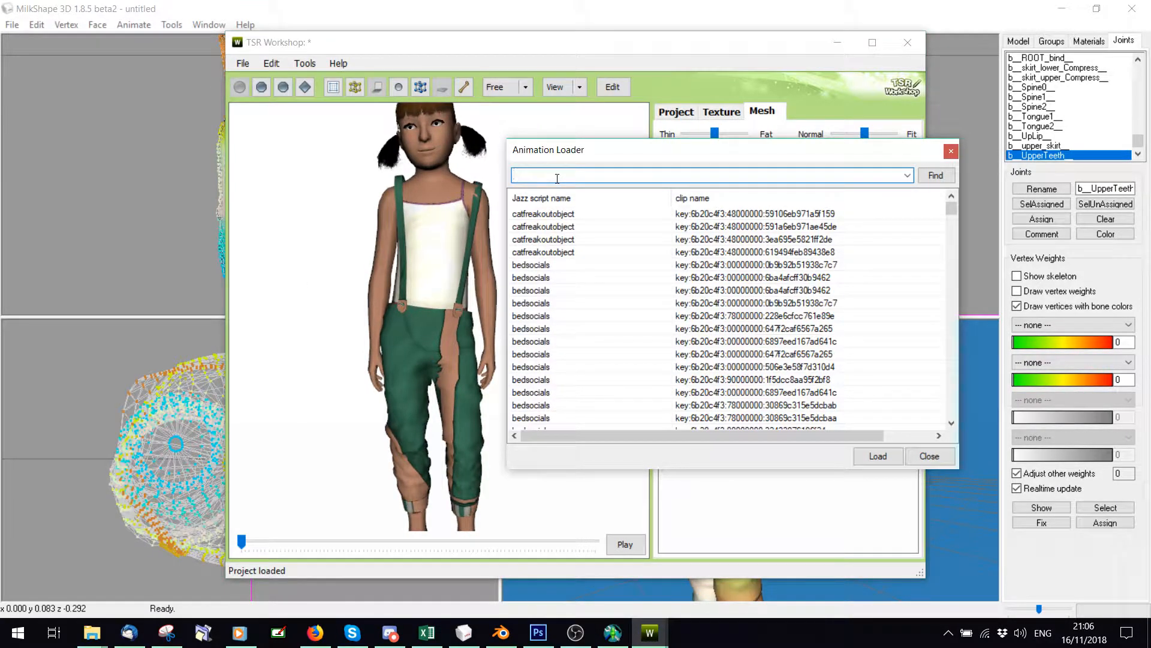
pyautogui.write('extinguish')
pyautogui.click(566, 189)
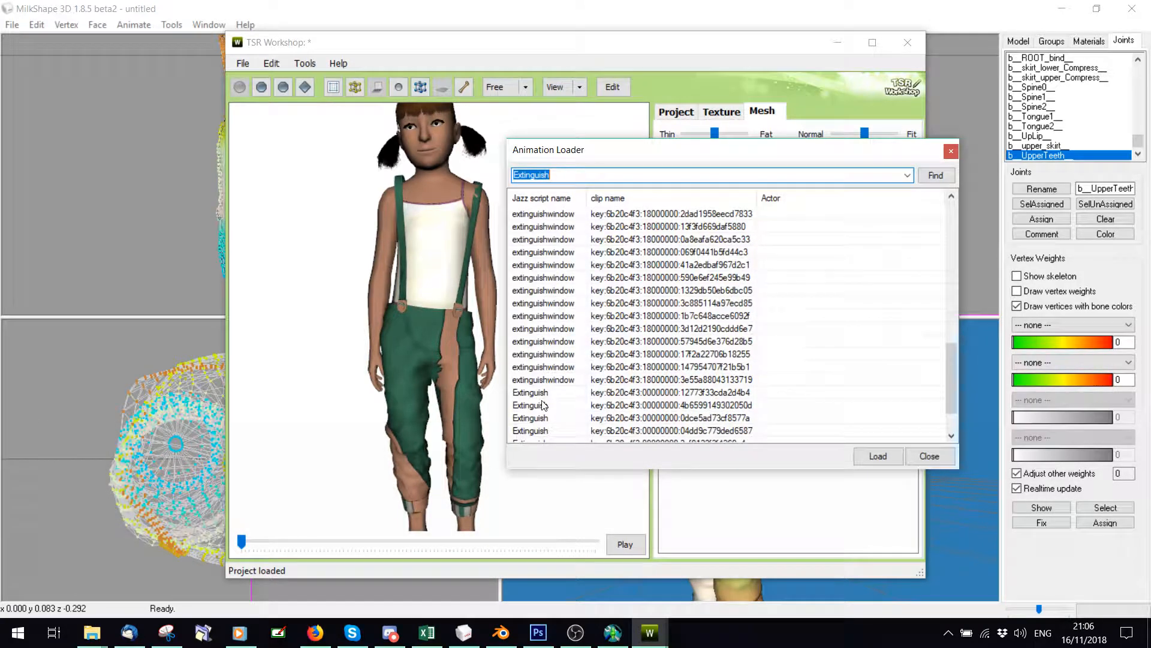
# Find the dance_together animations and load the clip key:6b20c4f3:00000000:53c28a3610e32fec onto the preview model
pyautogui.write('dance_together')
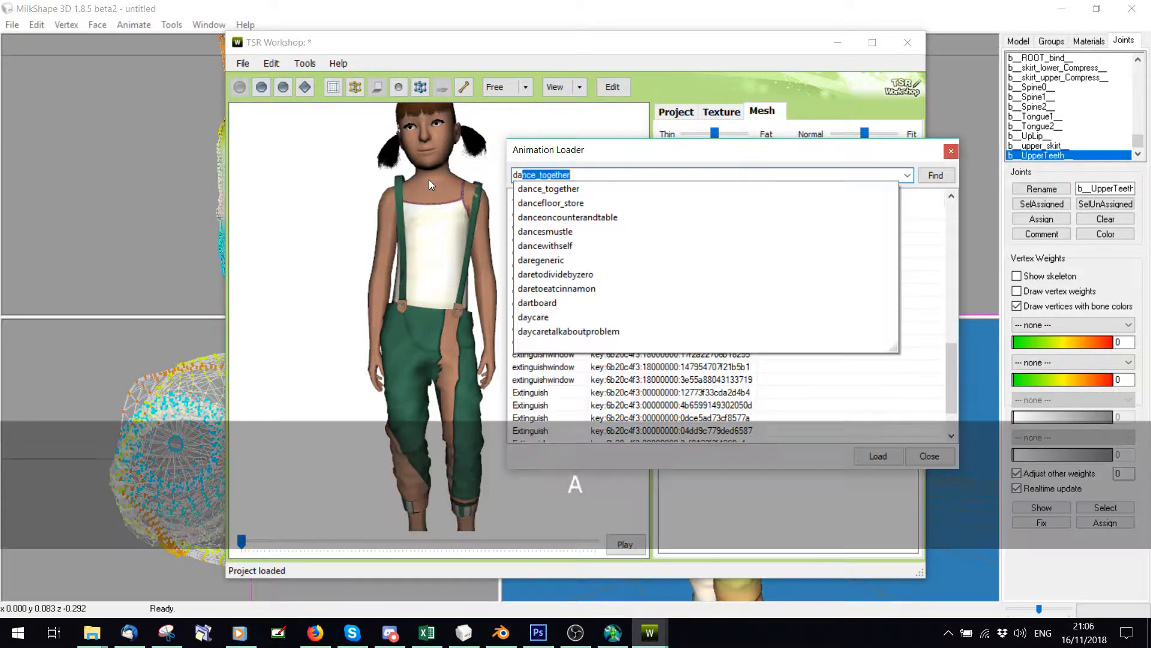
pyautogui.click(545, 188)
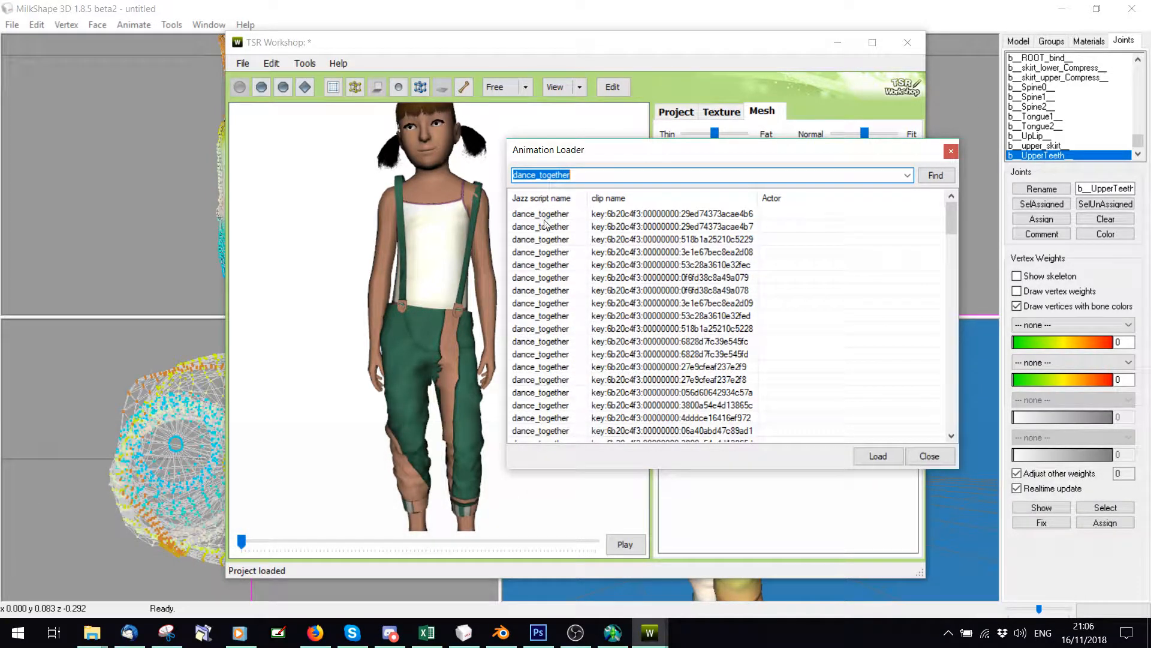
pyautogui.click(547, 265)
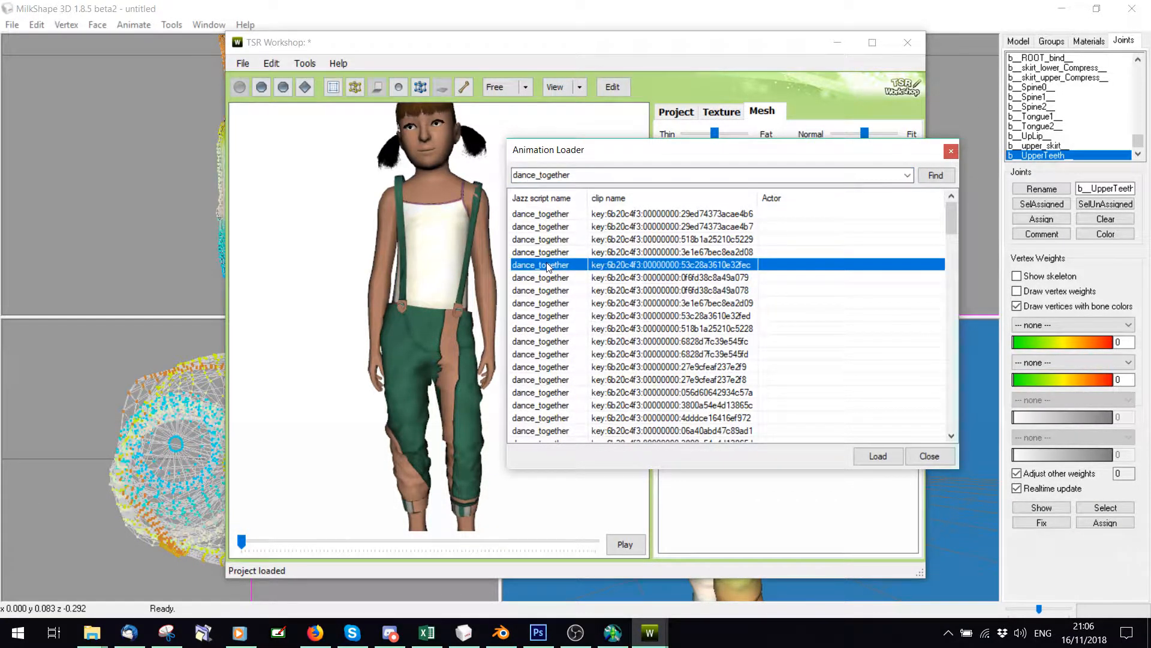
pyautogui.click(878, 456)
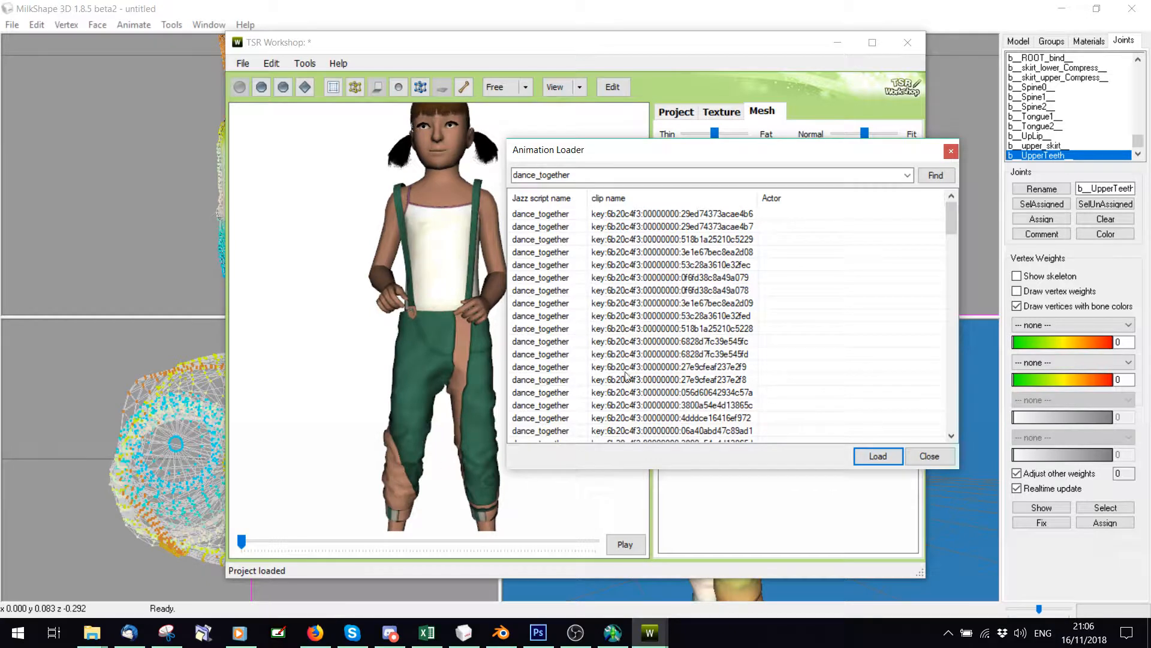
# Scrub the dance animation to a raised-arms pose and examine the suspenders and pants from the front, side and back
pyautogui.moveTo(590, 157); pyautogui.dragTo(809, 165)
pyautogui.moveTo(240, 543); pyautogui.dragTo(460, 533)
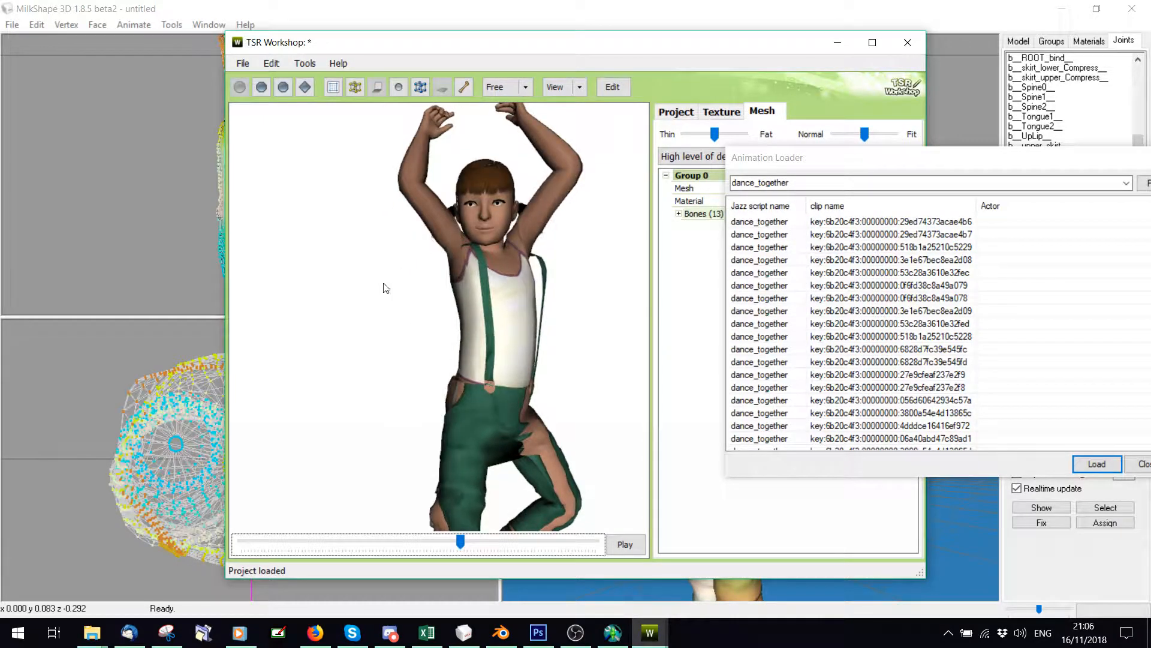
pyautogui.moveTo(424, 303); pyautogui.dragTo(234, 359)
pyautogui.moveTo(425, 364); pyautogui.dragTo(336, 373)
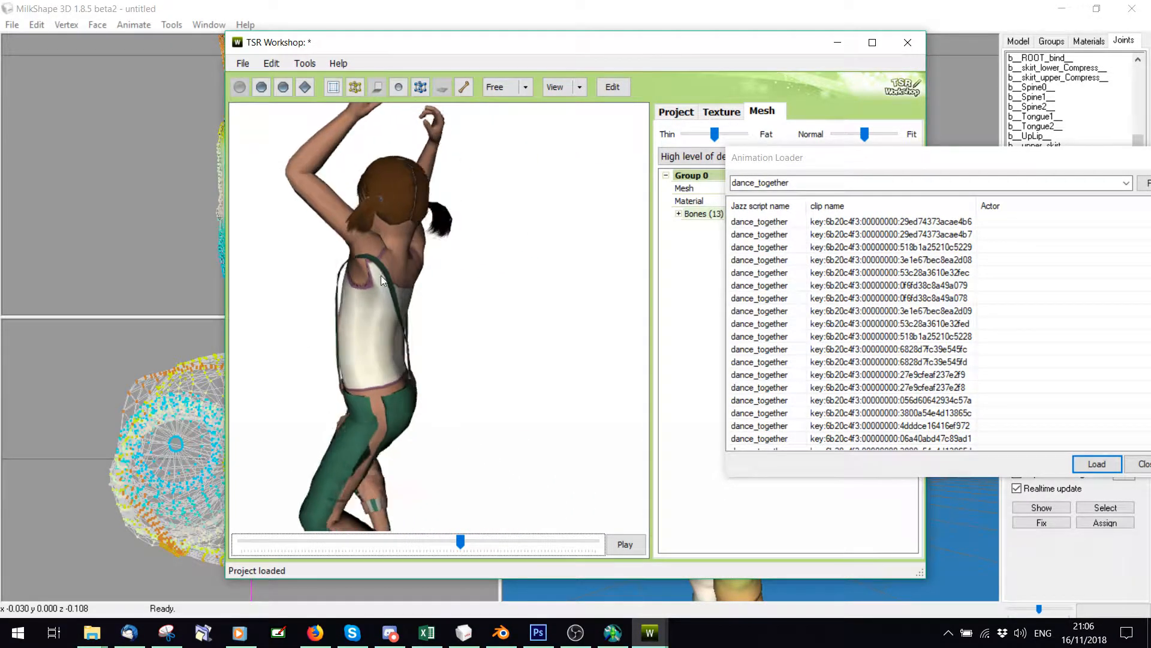
pyautogui.moveTo(380, 276); pyautogui.dragTo(399, 343)
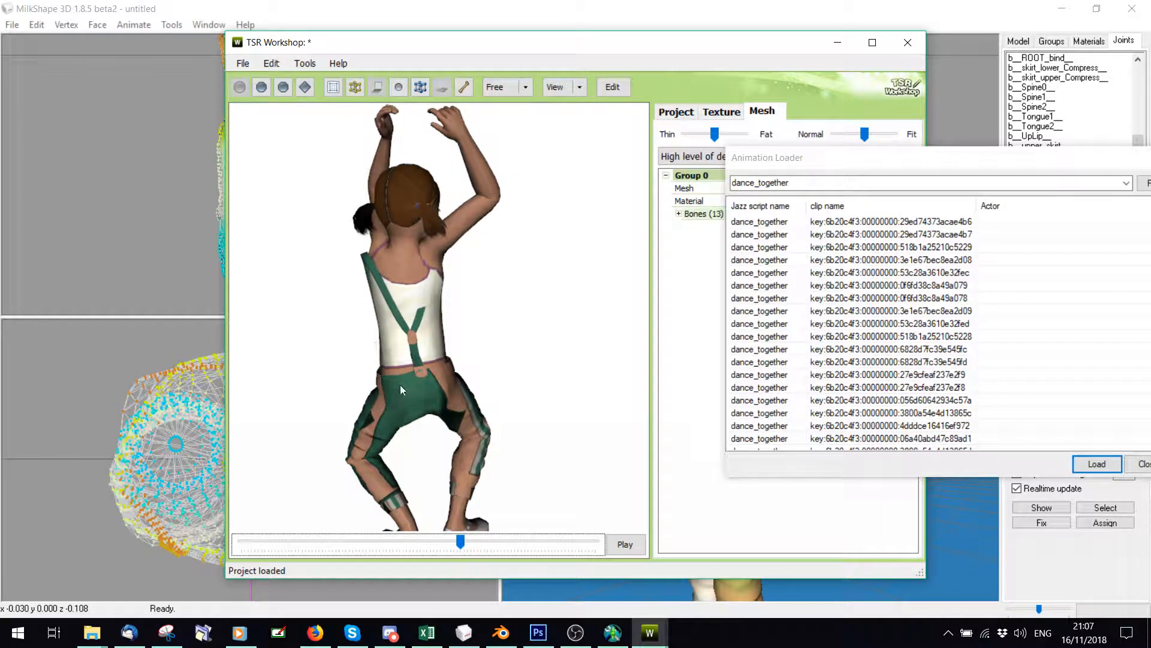
pyautogui.moveTo(495, 322); pyautogui.dragTo(362, 328)
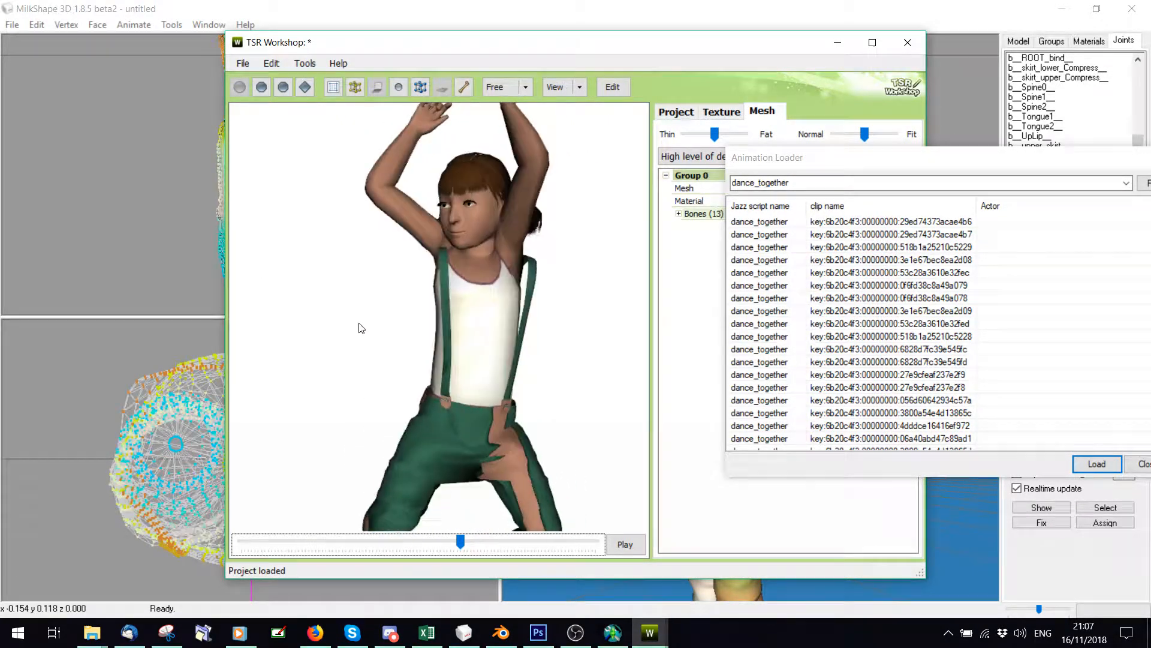
# Switch to MilkShape 3D and turn off drawing the vertices with bone colors
pyautogui.click(93, 228)
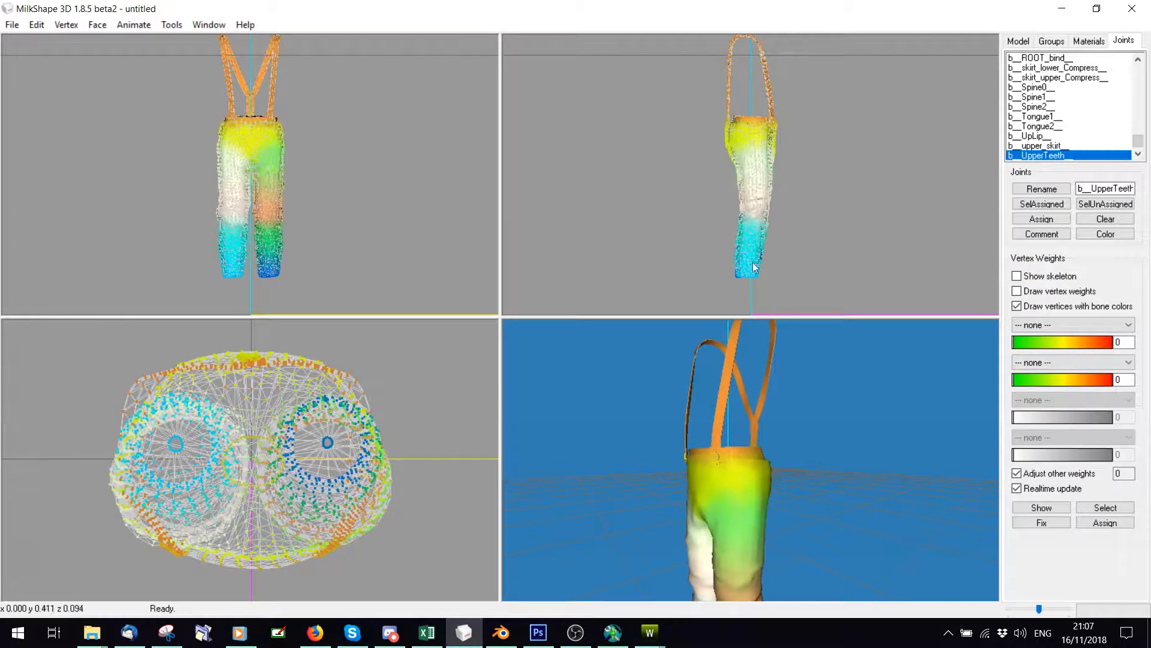
pyautogui.click(1051, 40)
pyautogui.click(1019, 41)
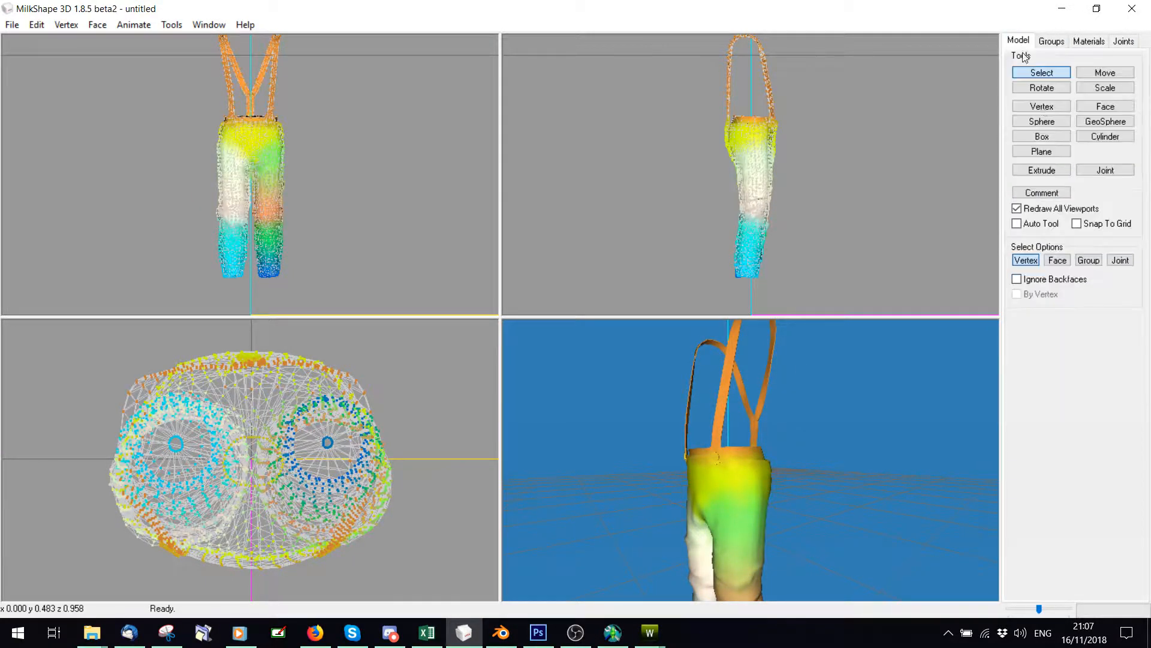
pyautogui.click(1122, 41)
pyautogui.click(1017, 305)
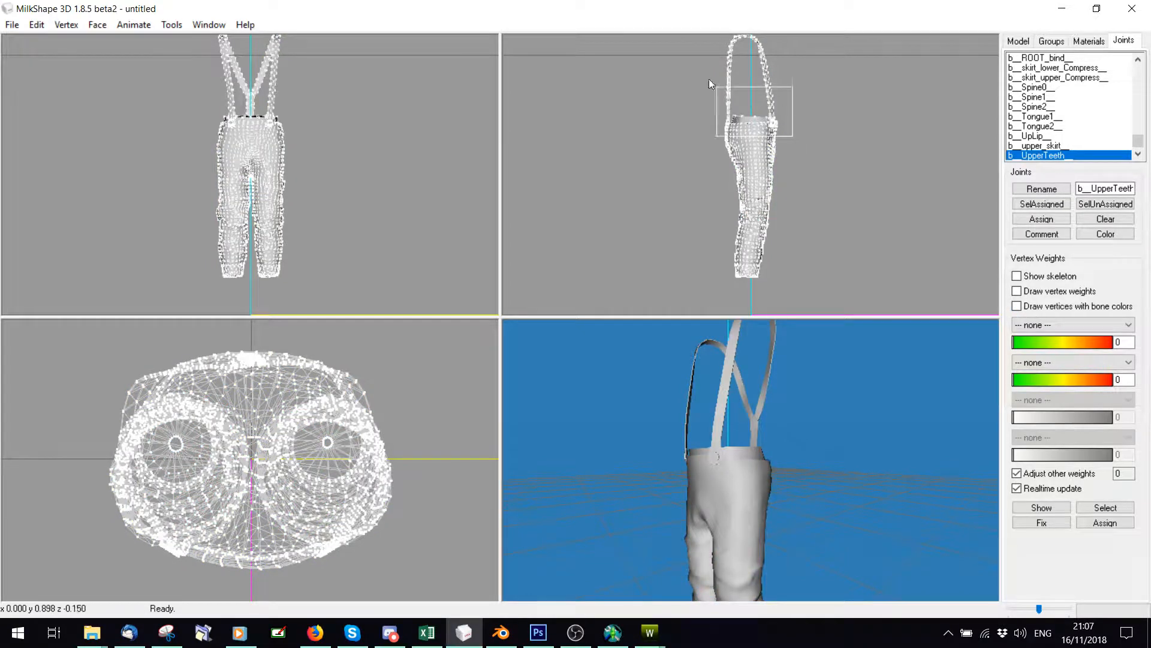
# Clear the bone assignments of the waistband and suspender vertices and draw the vertices with bone colors again
pyautogui.moveTo(676, 5); pyautogui.dragTo(674, 8)
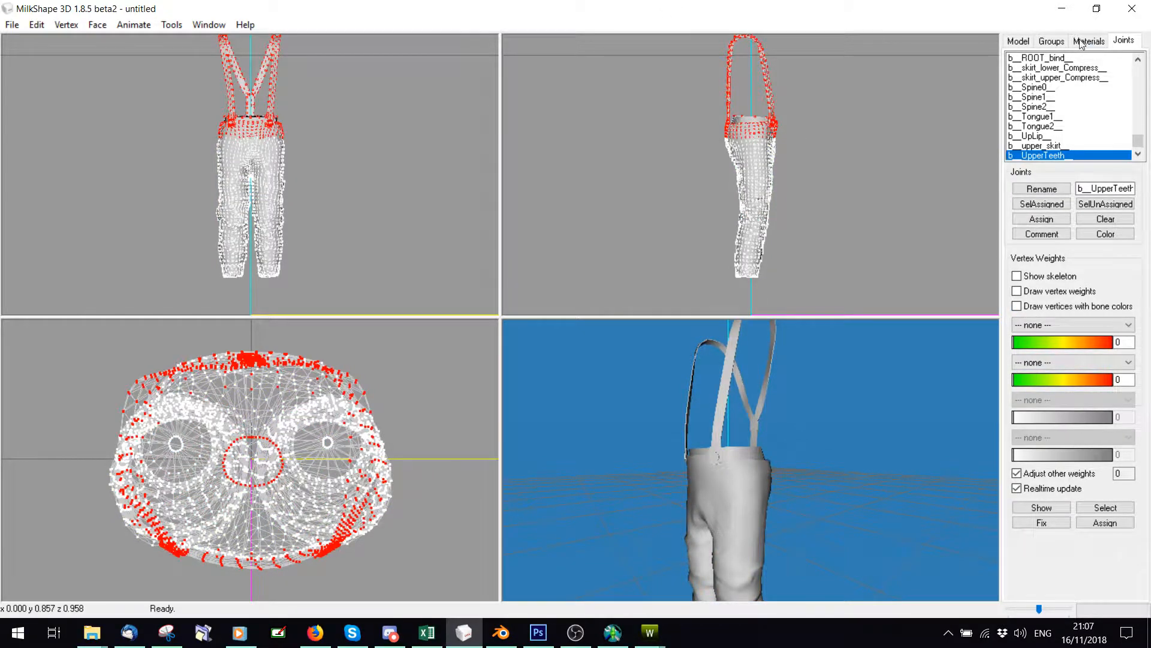
pyautogui.click(1052, 41)
pyautogui.click(1123, 40)
pyautogui.click(1017, 306)
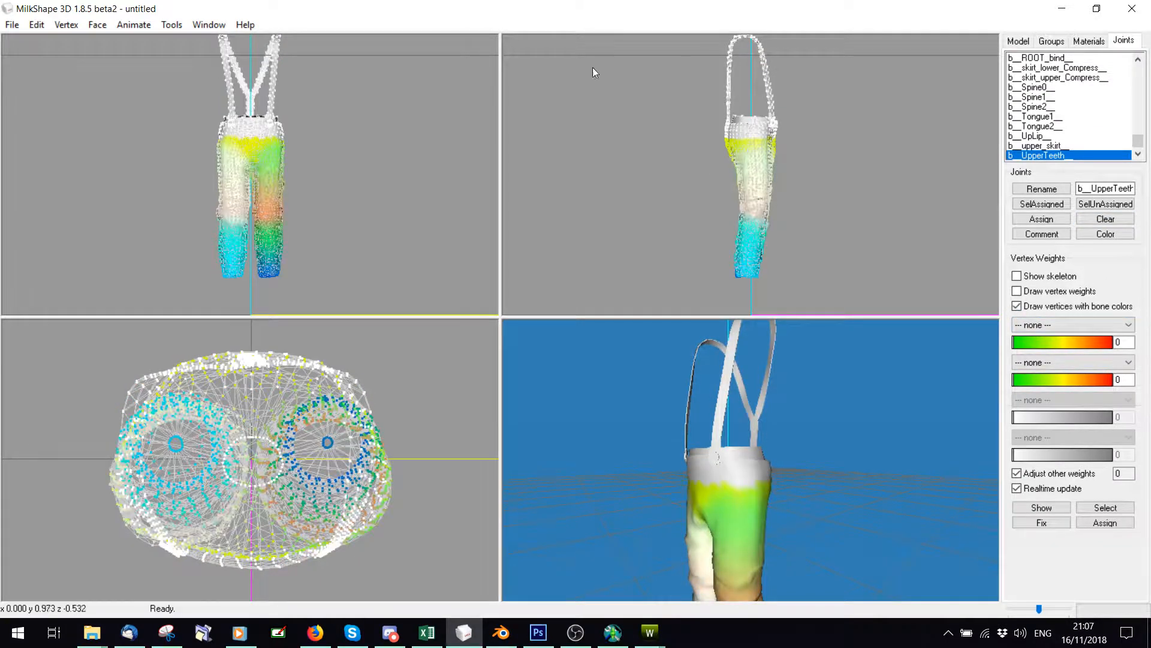
# Export the mesh as a TSRW Object to E.wso in the Sweatpants folder, replacing the existing file
pyautogui.click(12, 24)
pyautogui.moveTo(39, 146)
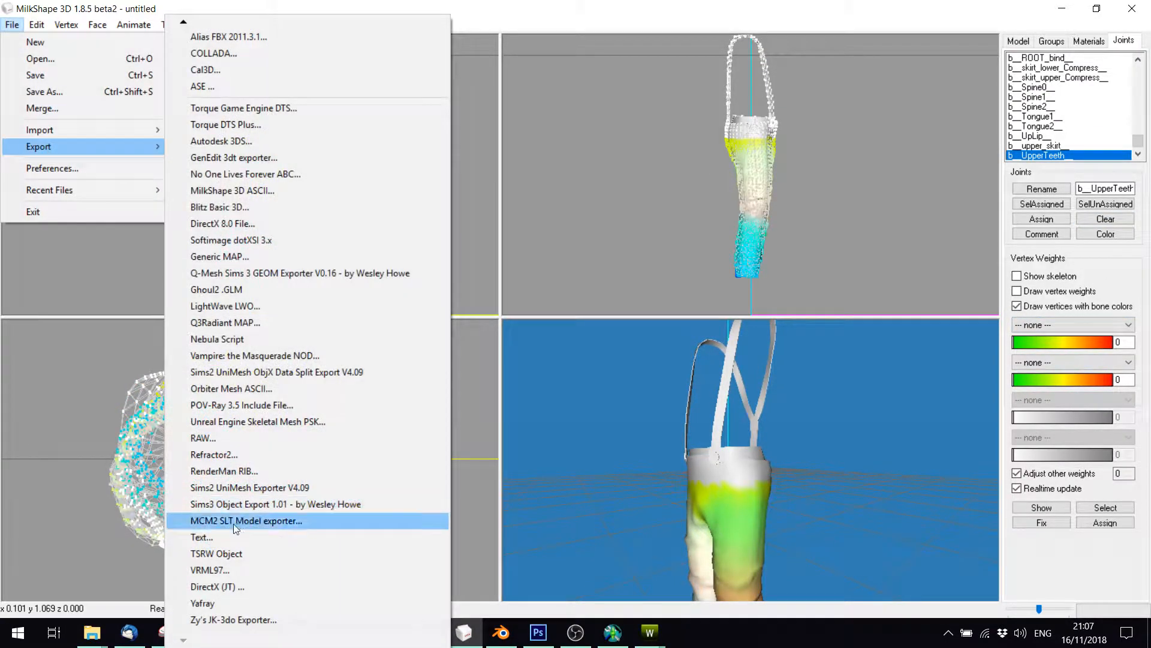
pyautogui.click(239, 554)
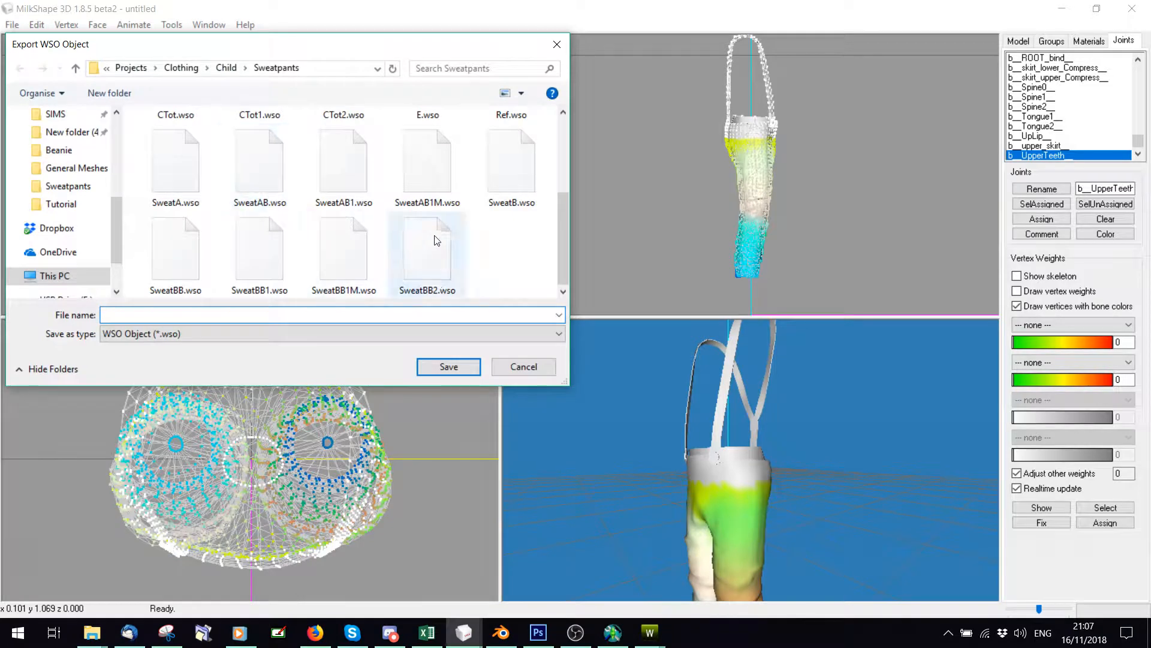
pyautogui.doubleClick(427, 161)
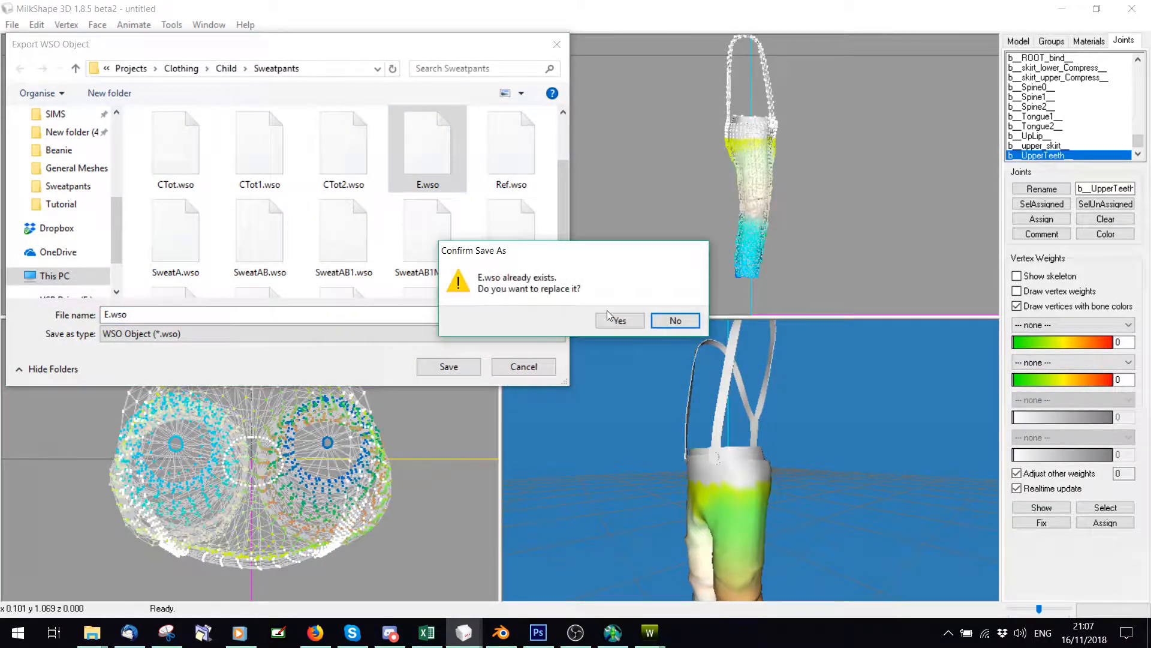
pyautogui.click(629, 326)
# Delete the group_base mesh and import ChildFullBody.wso from the Child folder as a TSRW Object
pyautogui.click(1051, 41)
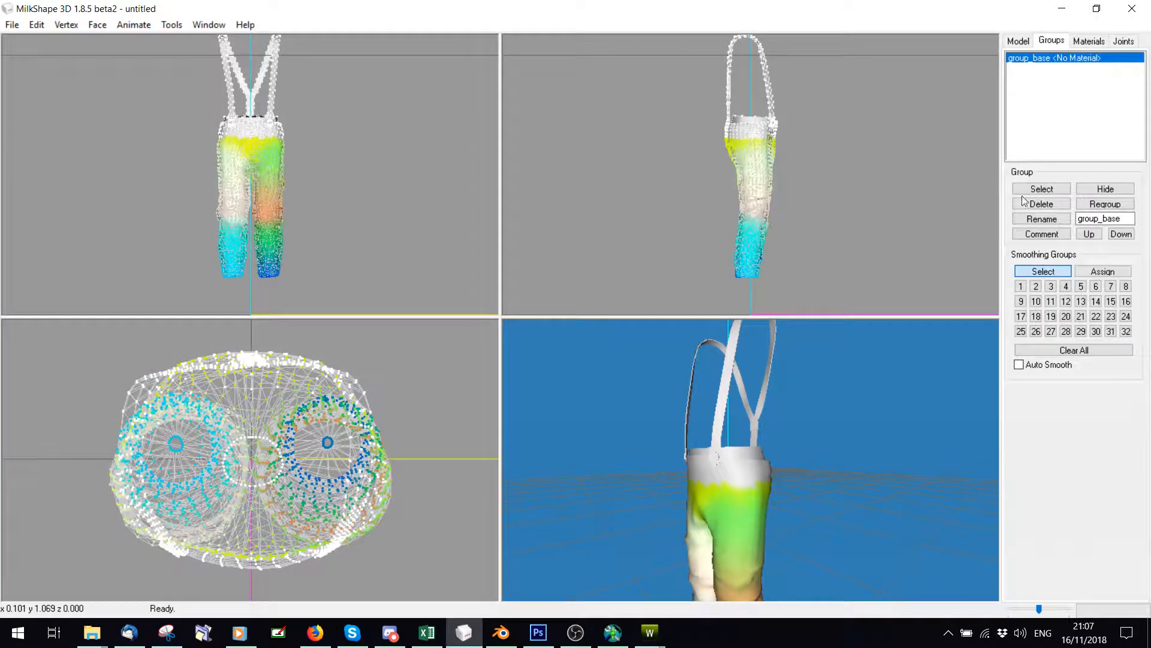
pyautogui.click(1042, 203)
pyautogui.click(12, 25)
pyautogui.moveTo(24, 129)
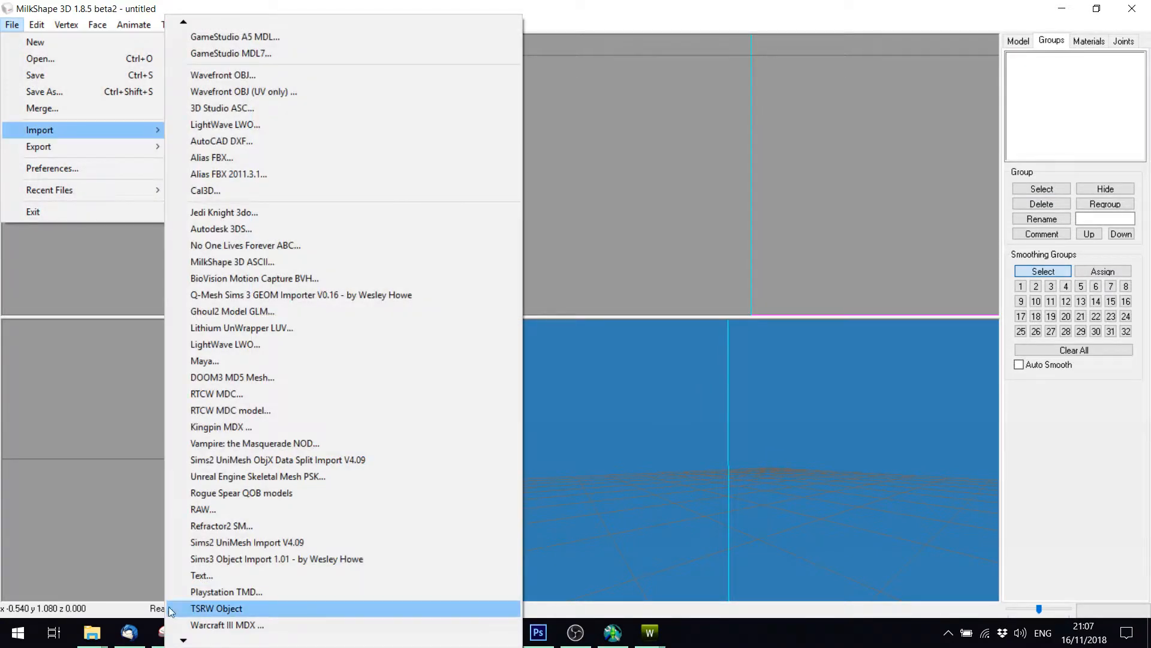
pyautogui.click(191, 614)
pyautogui.click(231, 69)
pyautogui.scroll(-5, 339, 232)
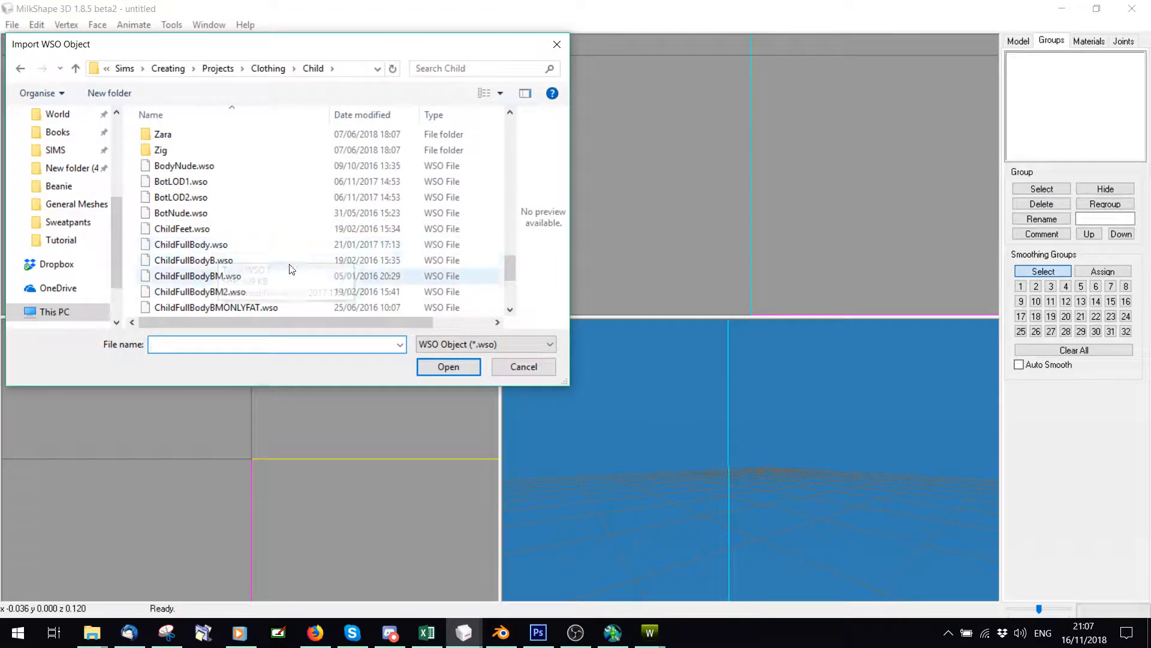
pyautogui.scroll(-3, 259, 275)
pyautogui.scroll(2, 228, 273)
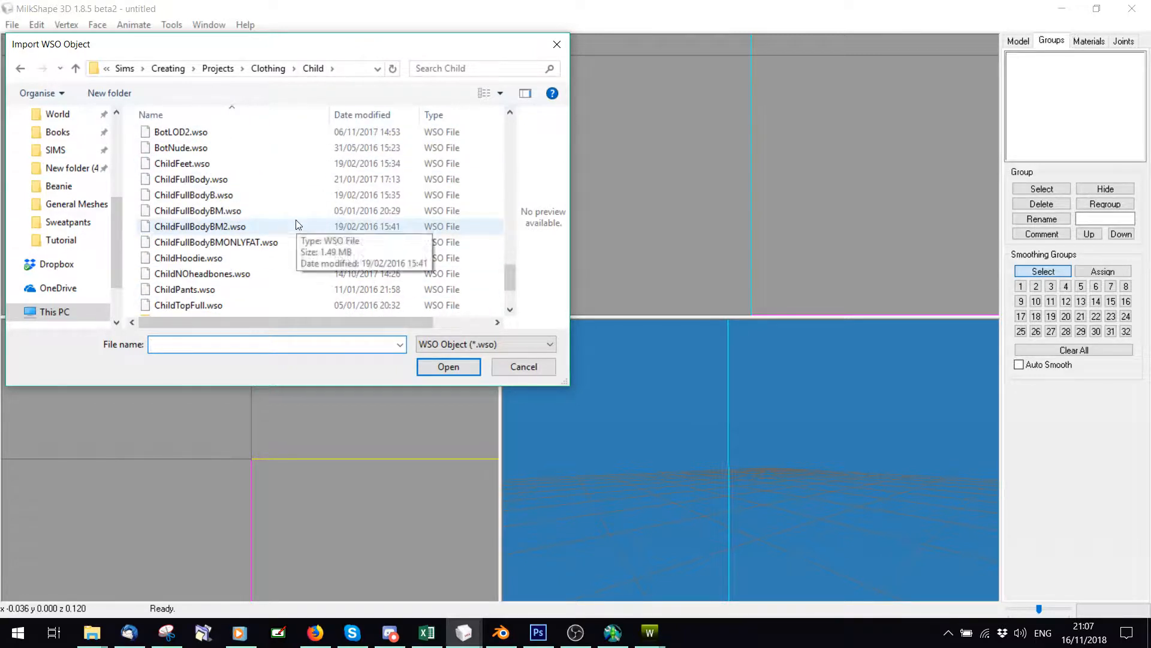
pyautogui.doubleClick(205, 181)
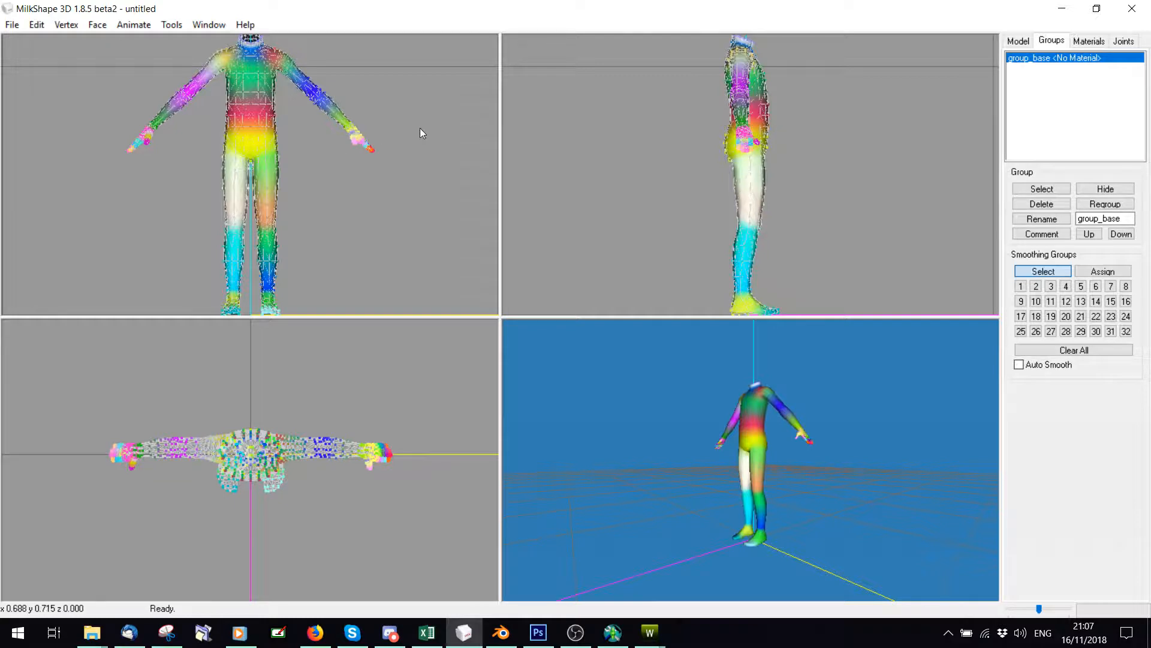
# Delete both arms of the child full body mesh, including the shoulder areas
pyautogui.keyDown('shift'); pyautogui.moveTo(286, 152); pyautogui.dragTo(319, 164); pyautogui.keyUp('shift')
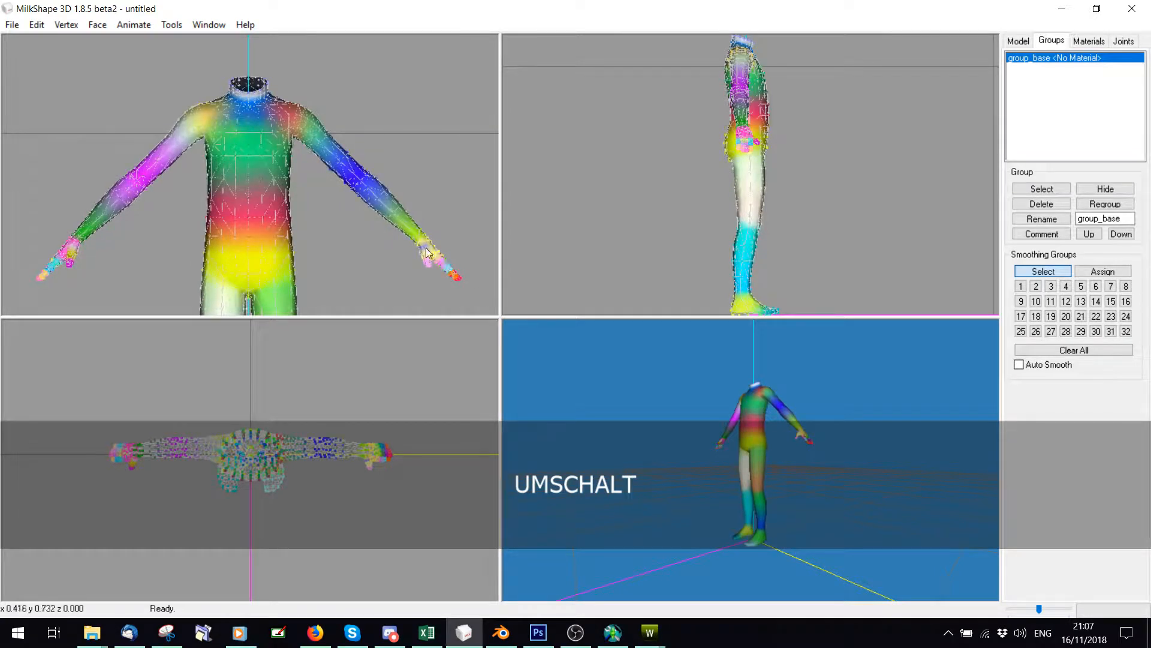
pyautogui.moveTo(295, 97); pyautogui.dragTo(502, 309)
pyautogui.press('Delete')
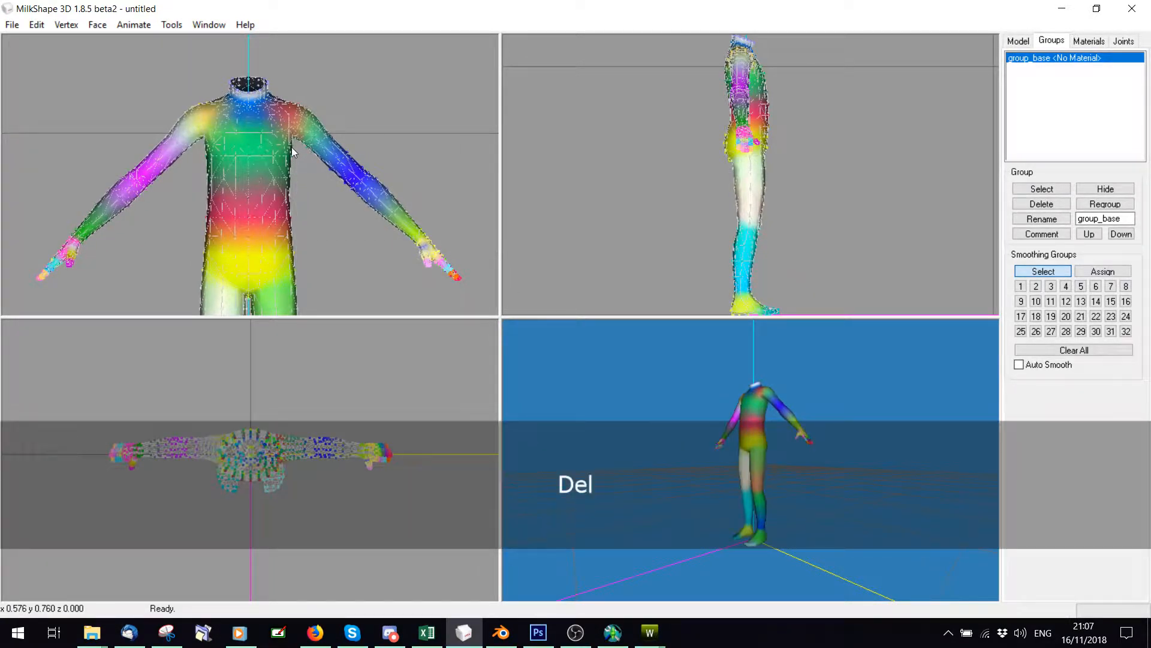
pyautogui.moveTo(203, 92); pyautogui.dragTo(16, 321)
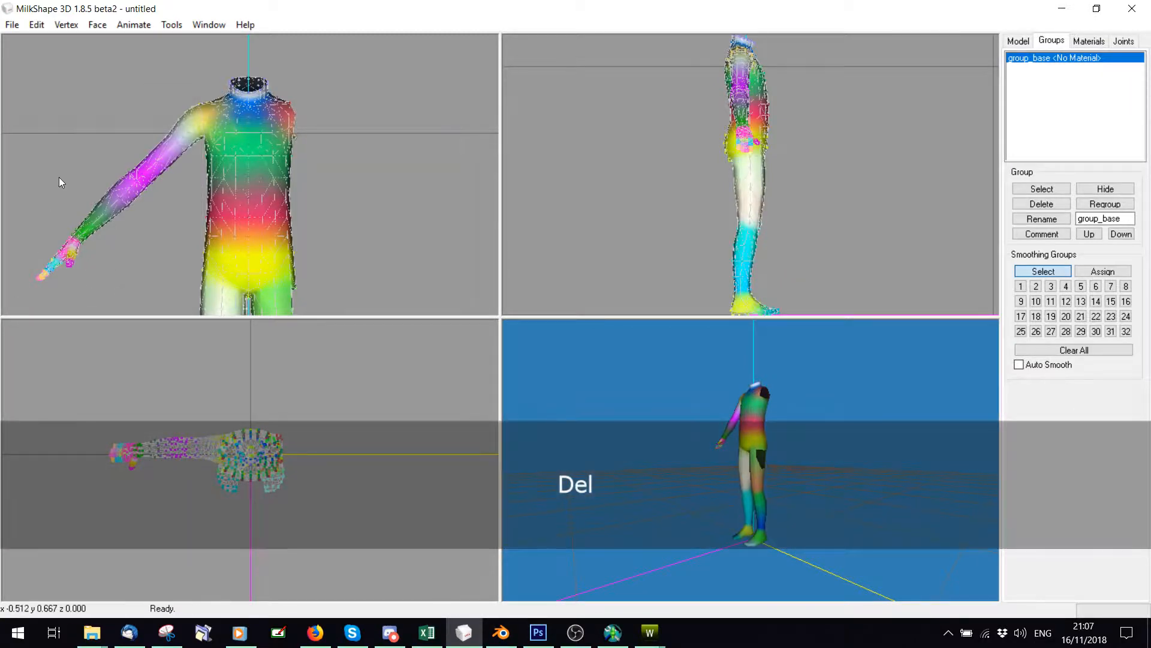
pyautogui.press('Delete')
# Export the armless body as a TSRW Object to Ref.wso in the Sweatpants folder, replacing the existing file
pyautogui.click(12, 25)
pyautogui.moveTo(34, 149)
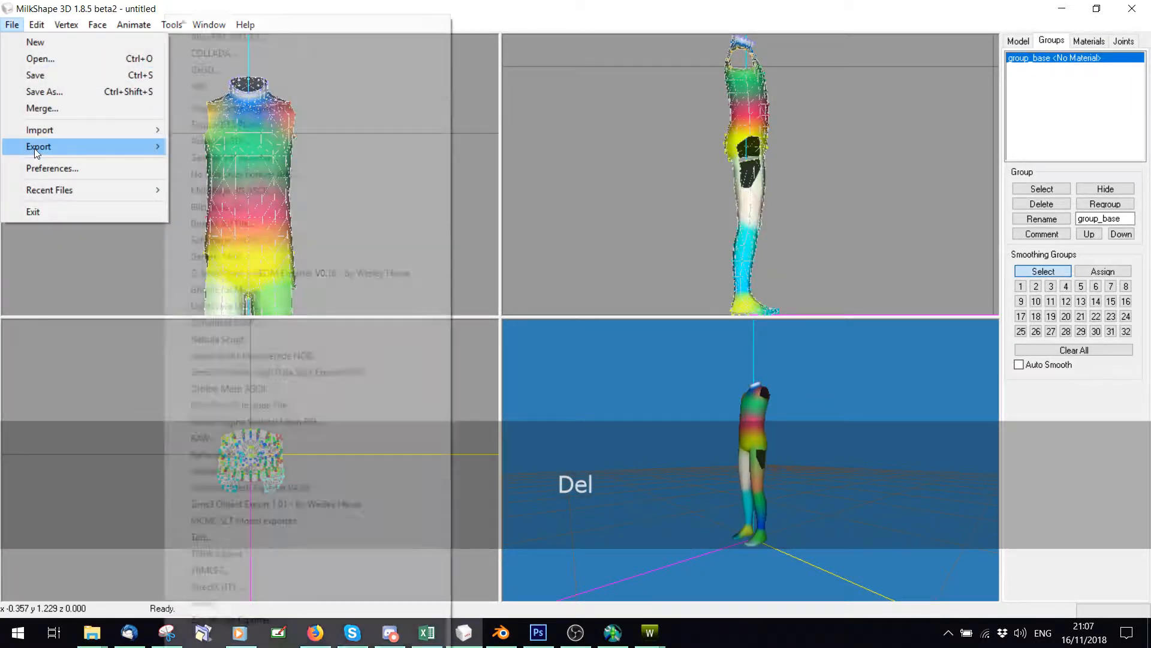
pyautogui.click(252, 539)
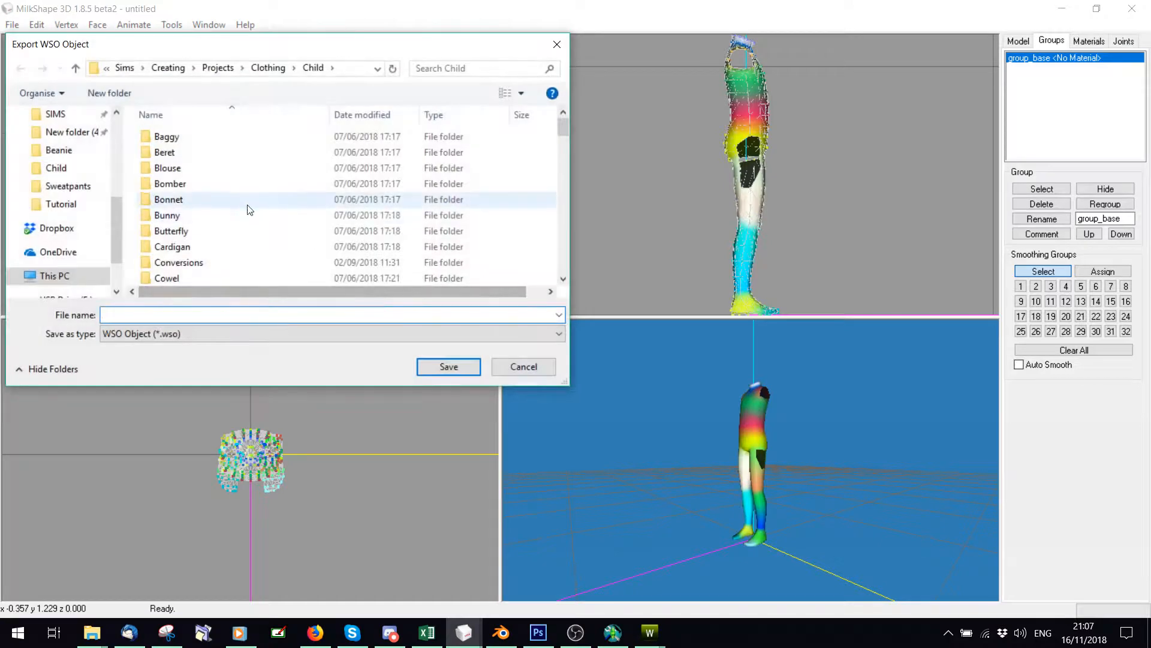
pyautogui.click(68, 186)
pyautogui.scroll(-3, 244, 229)
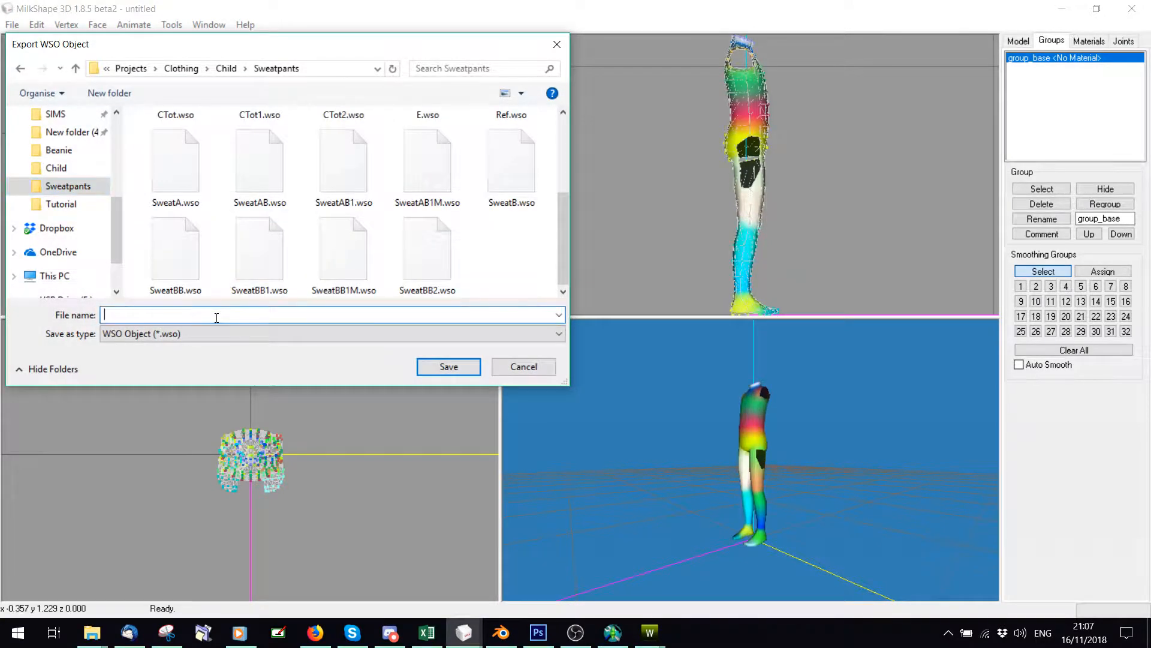
pyautogui.write('Ref')
pyautogui.click(448, 366)
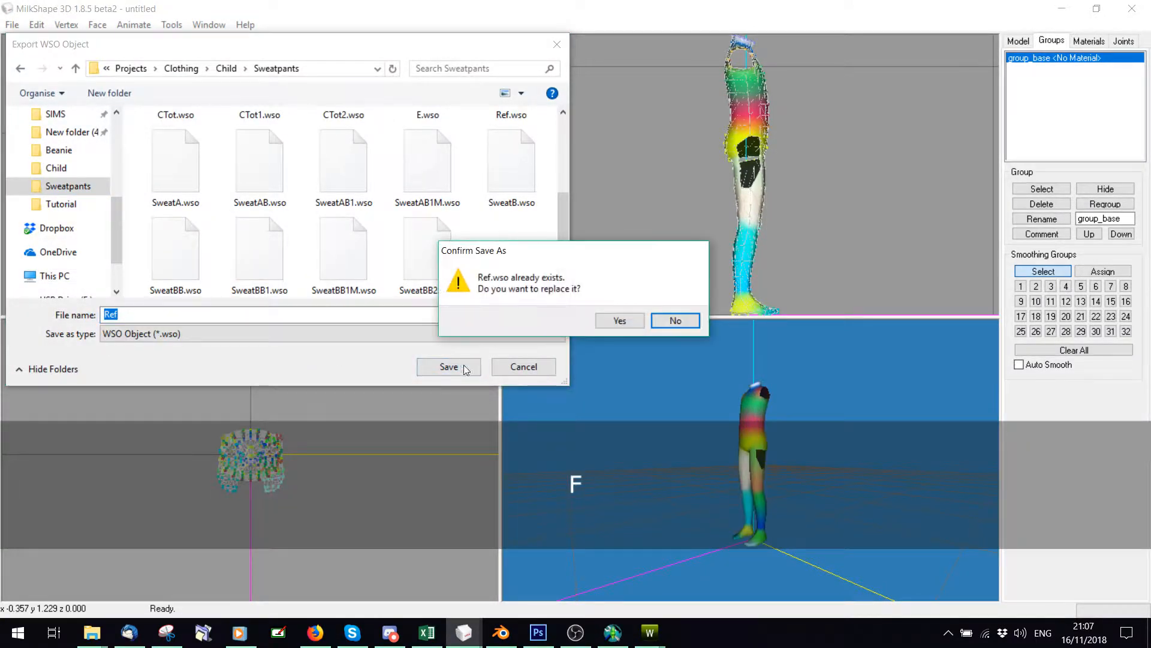
pyautogui.click(610, 323)
# In Mesh Toolkit, fill only the empty bone assignments of E.wso using Ref.wso as reference mesh, and save over E.wso
pyautogui.click(613, 632)
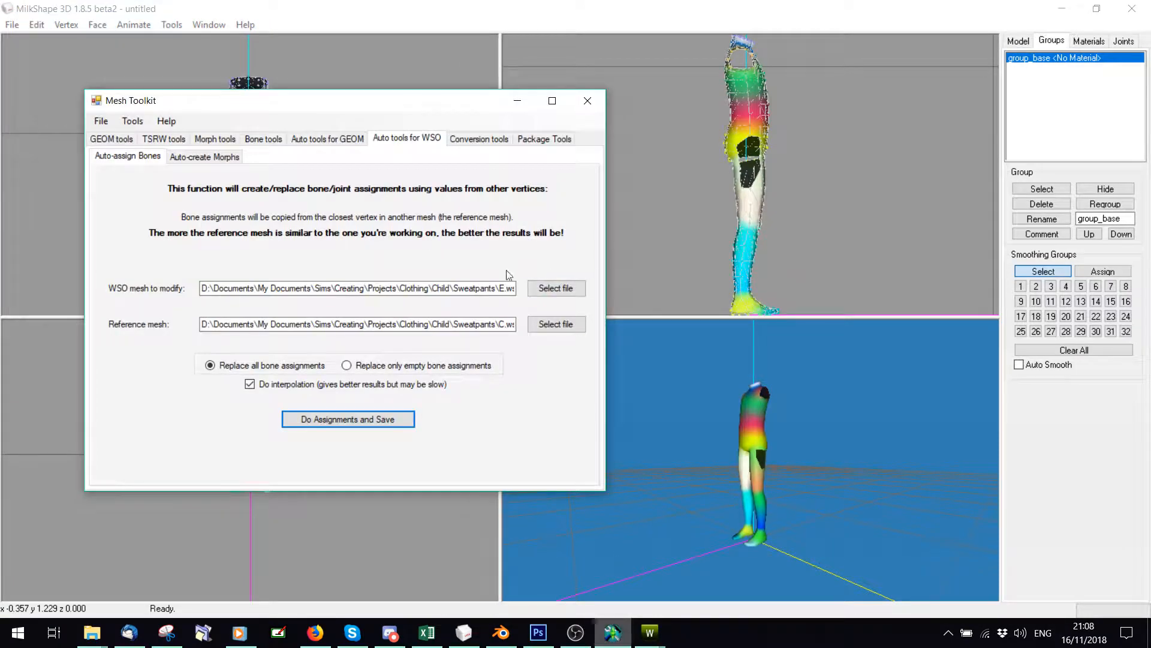
pyautogui.click(551, 325)
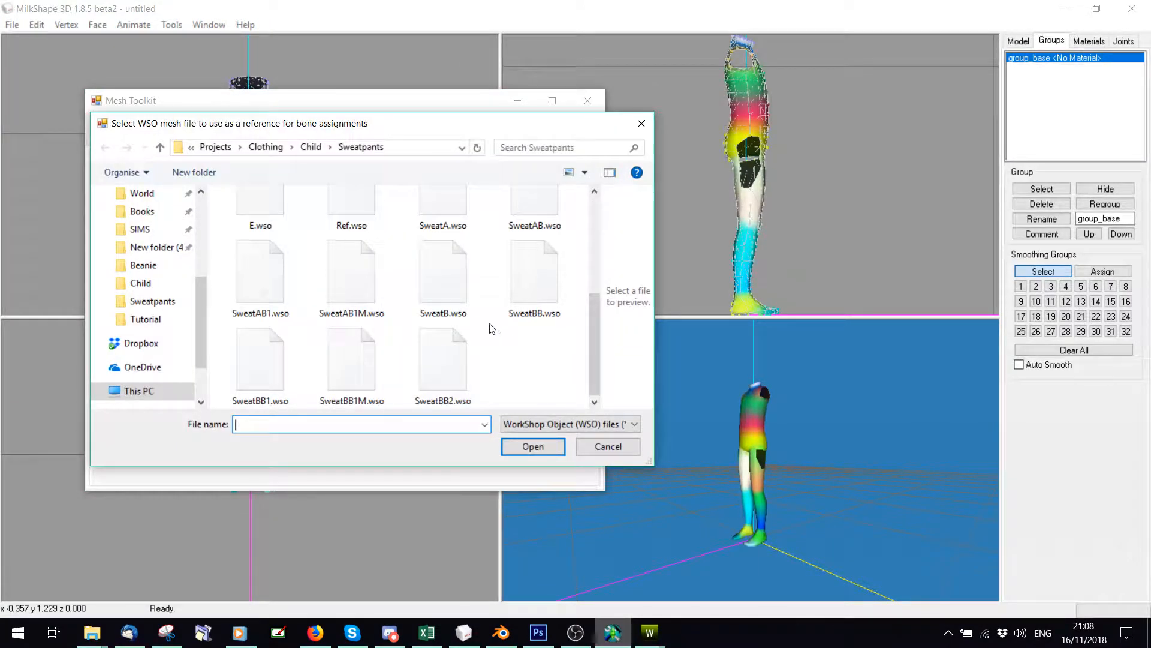
pyautogui.doubleClick(352, 207)
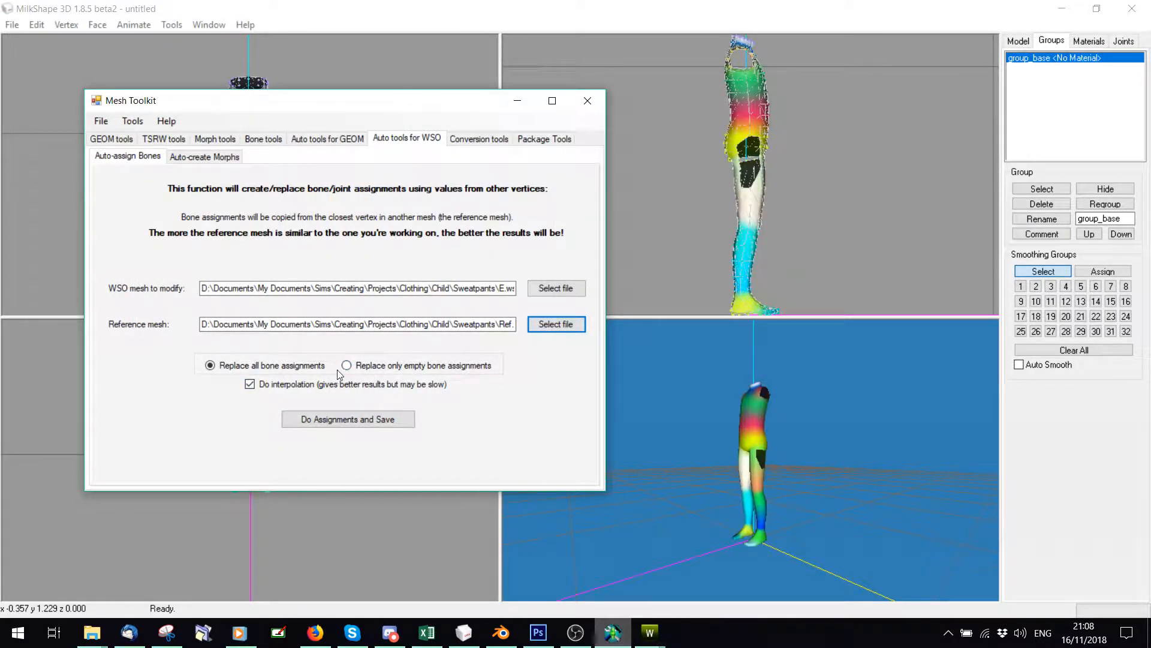
pyautogui.click(346, 419)
pyautogui.scroll(-2, 405, 283)
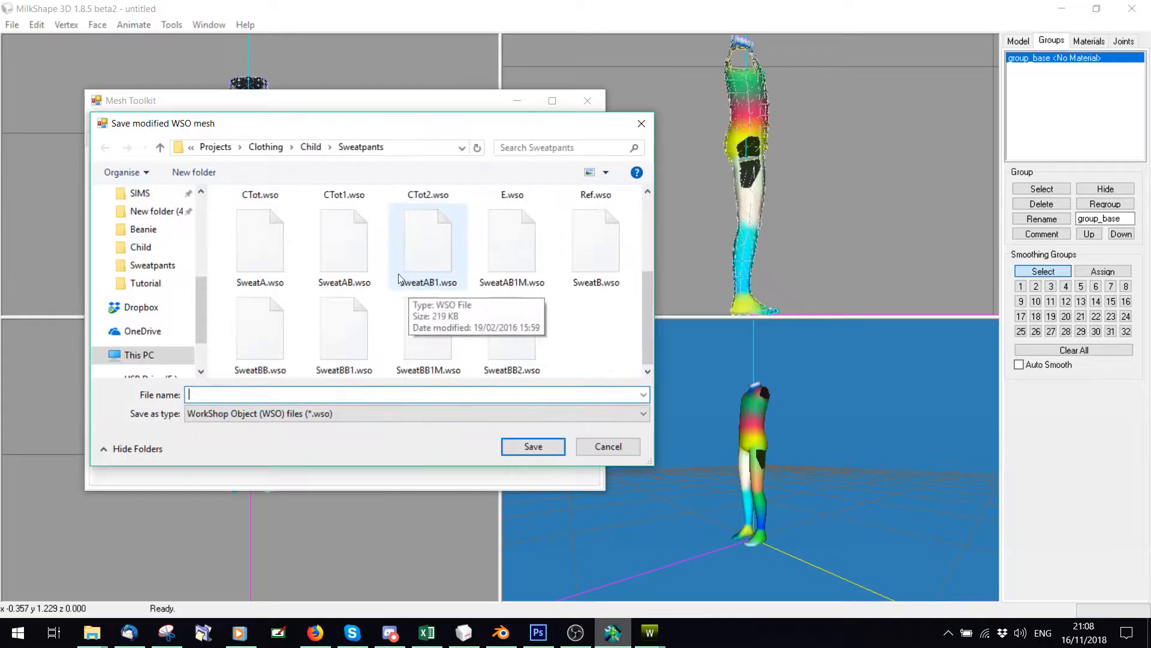
pyautogui.click(512, 194)
pyautogui.click(533, 446)
pyautogui.click(614, 320)
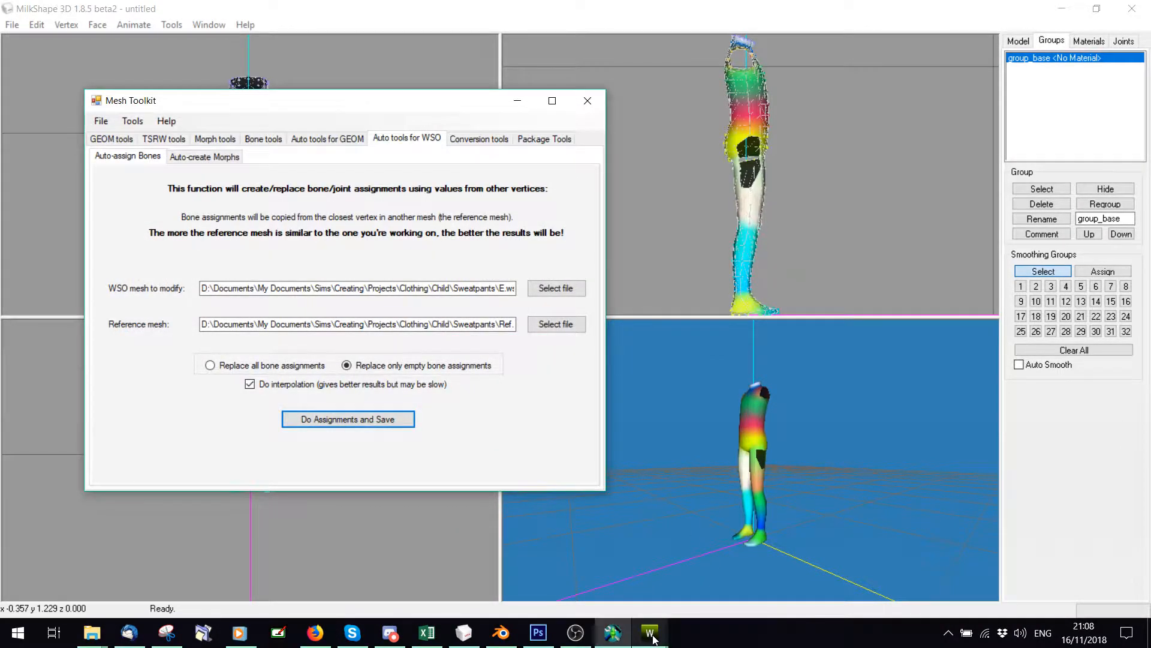
# Switch to TSR Workshop's Animation Loader, search for Extinguish and load the Extinguish clip ending in 12773f33cda2d4b4
pyautogui.moveTo(650, 633)
pyautogui.moveTo(566, 568)
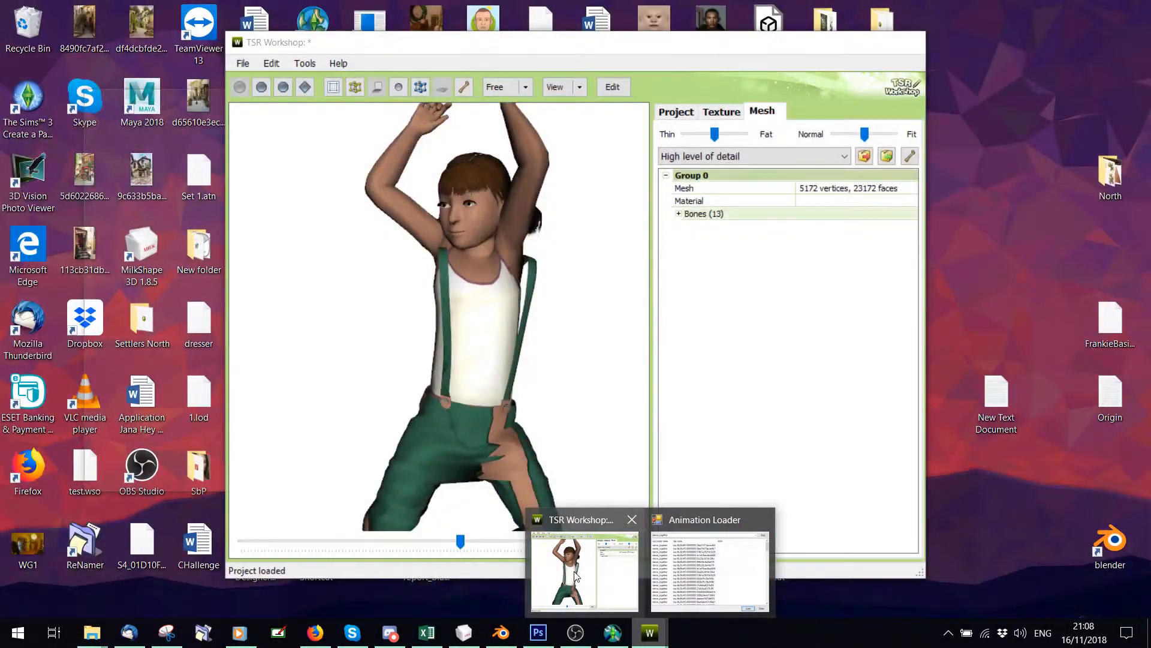
pyautogui.moveTo(742, 544)
pyautogui.click(704, 561)
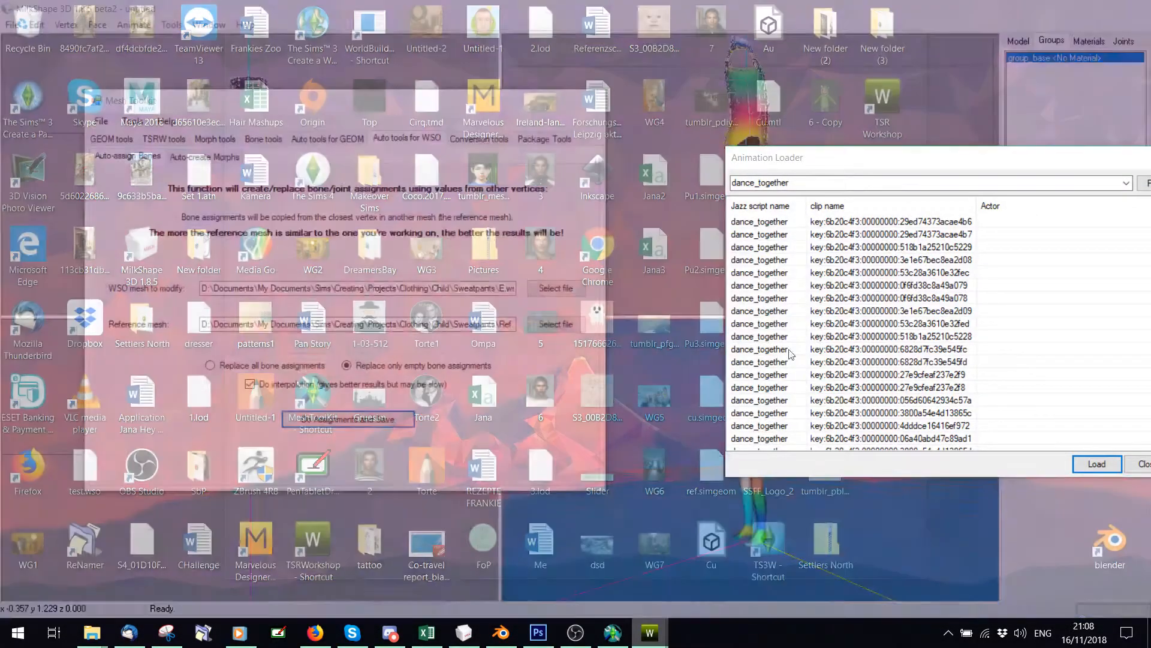
pyautogui.write('extinguish')
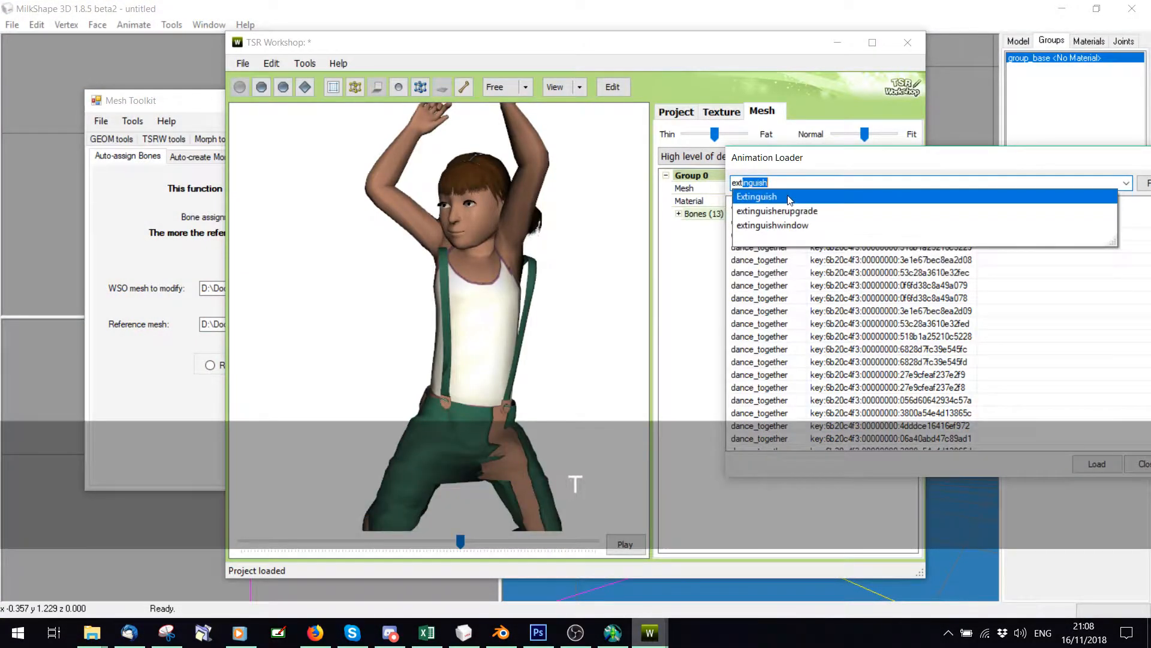
pyautogui.click(789, 192)
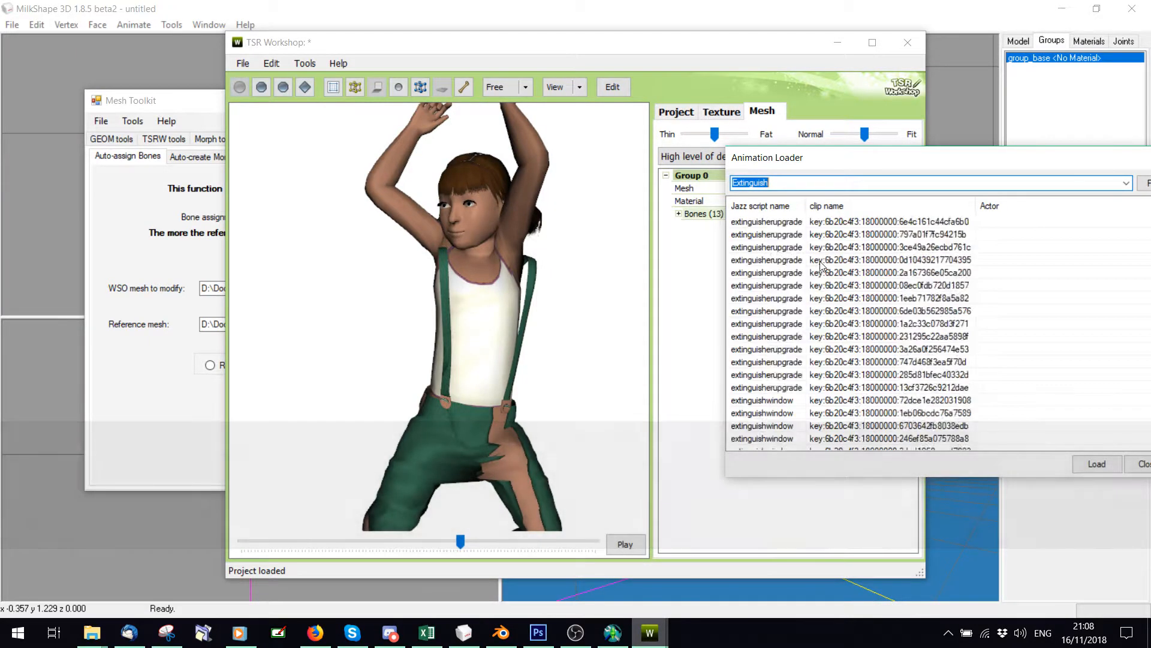
pyautogui.click(758, 351)
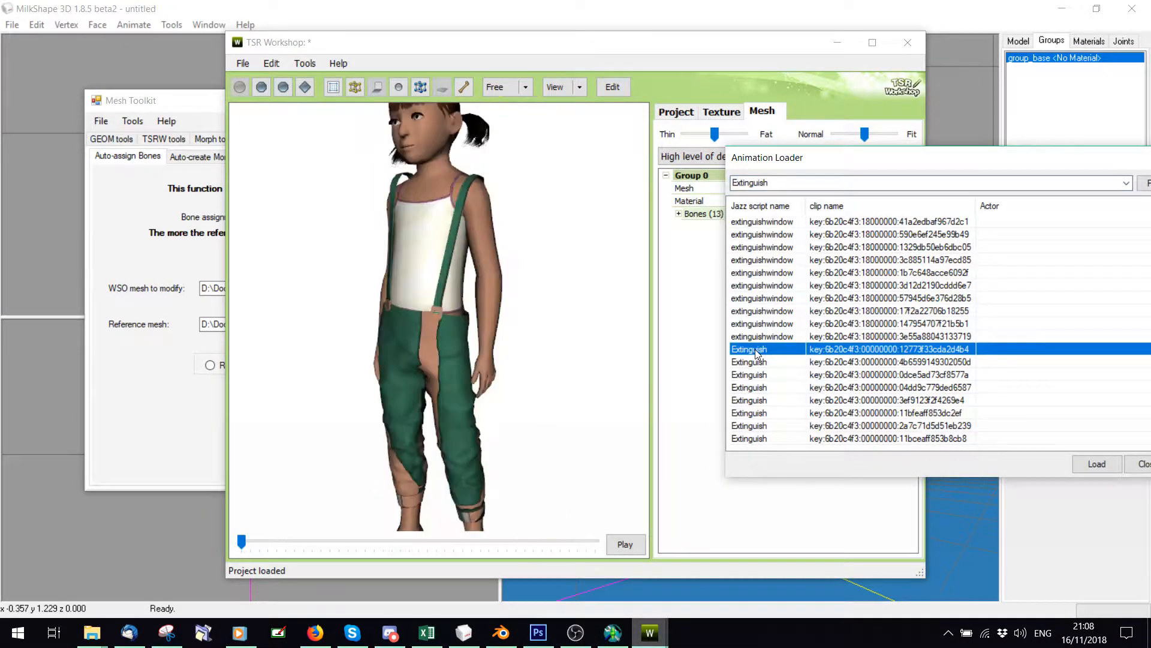
pyautogui.click(1099, 463)
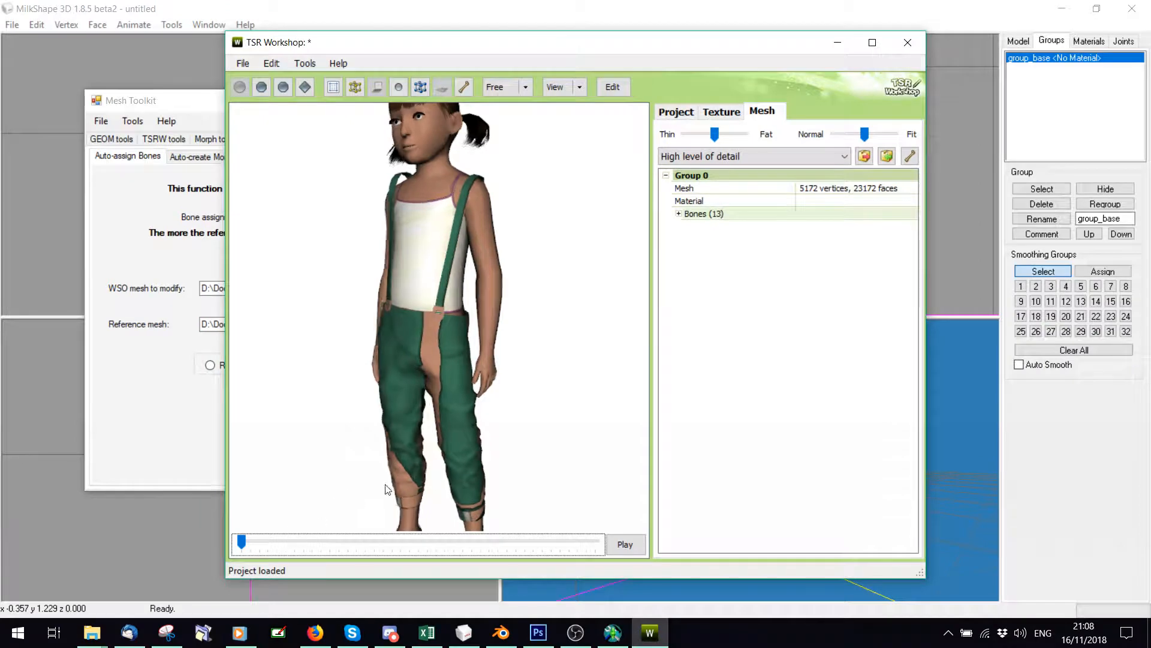
# Import E.wso as the high level of detail mesh and scrub through the animation to check the suspenders at the shoulders
pyautogui.moveTo(386, 485); pyautogui.dragTo(453, 470)
pyautogui.click(886, 156)
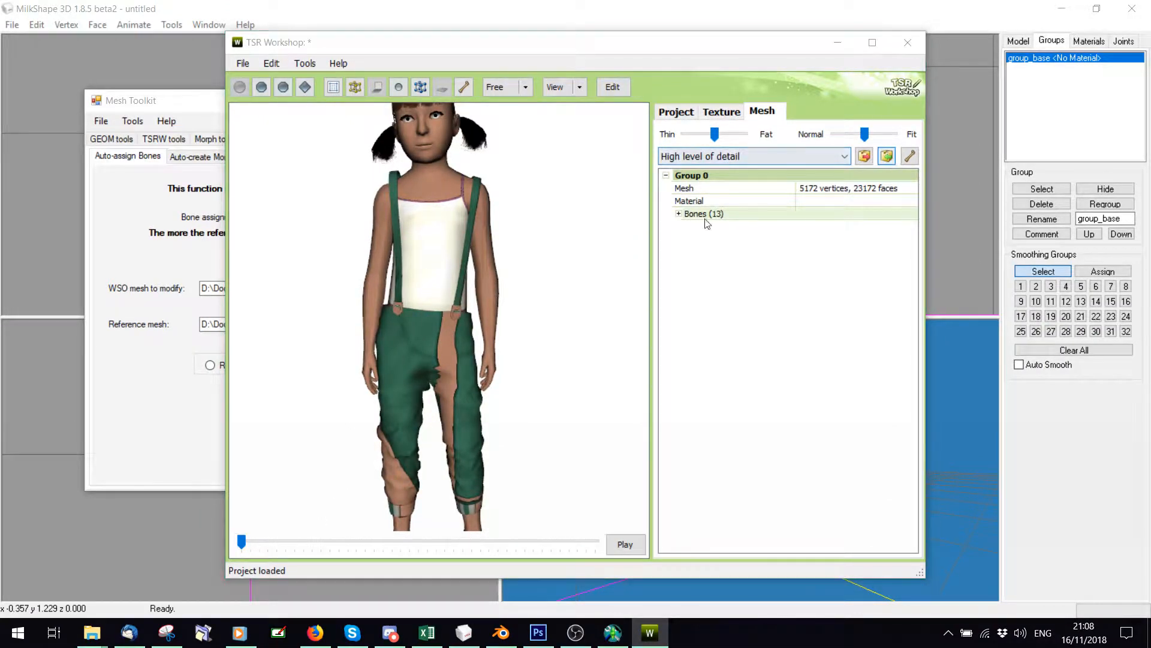
pyautogui.scroll(-3, 476, 231)
pyautogui.doubleClick(406, 169)
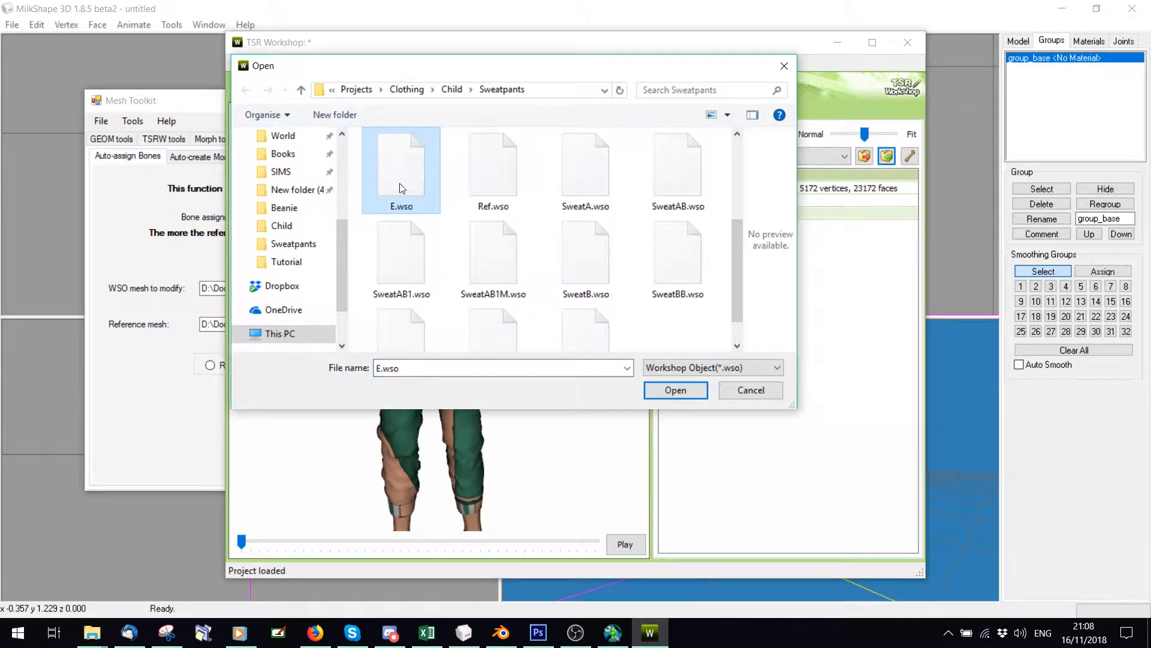
pyautogui.click(621, 363)
pyautogui.click(624, 364)
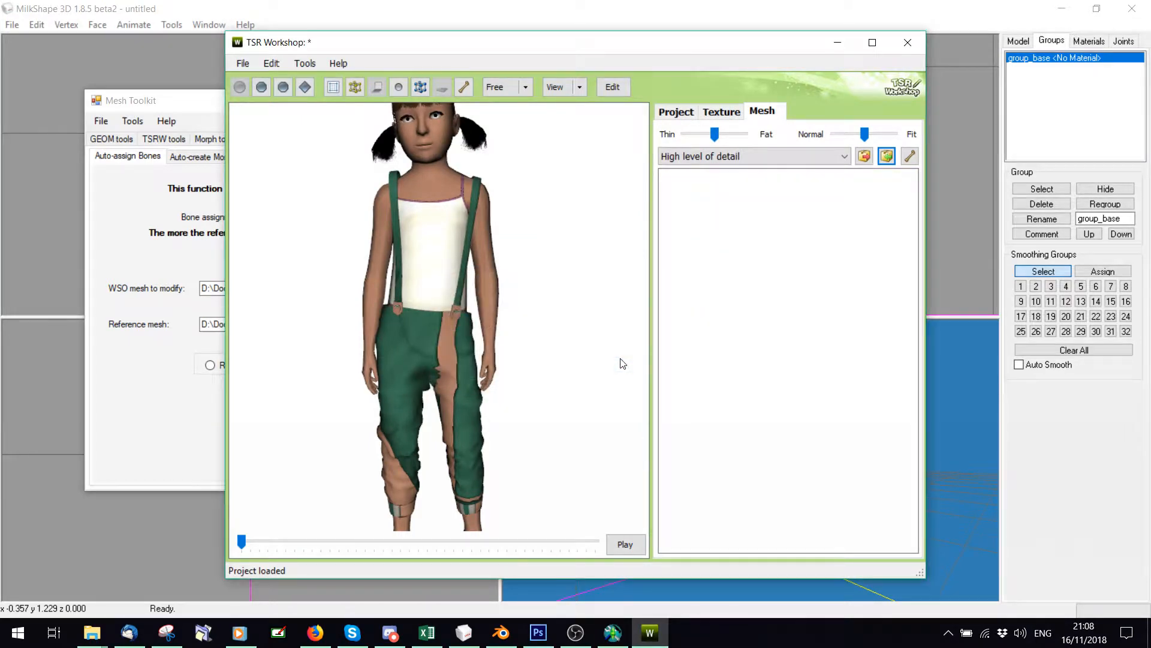
pyautogui.click(618, 365)
pyautogui.moveTo(257, 541); pyautogui.dragTo(516, 508)
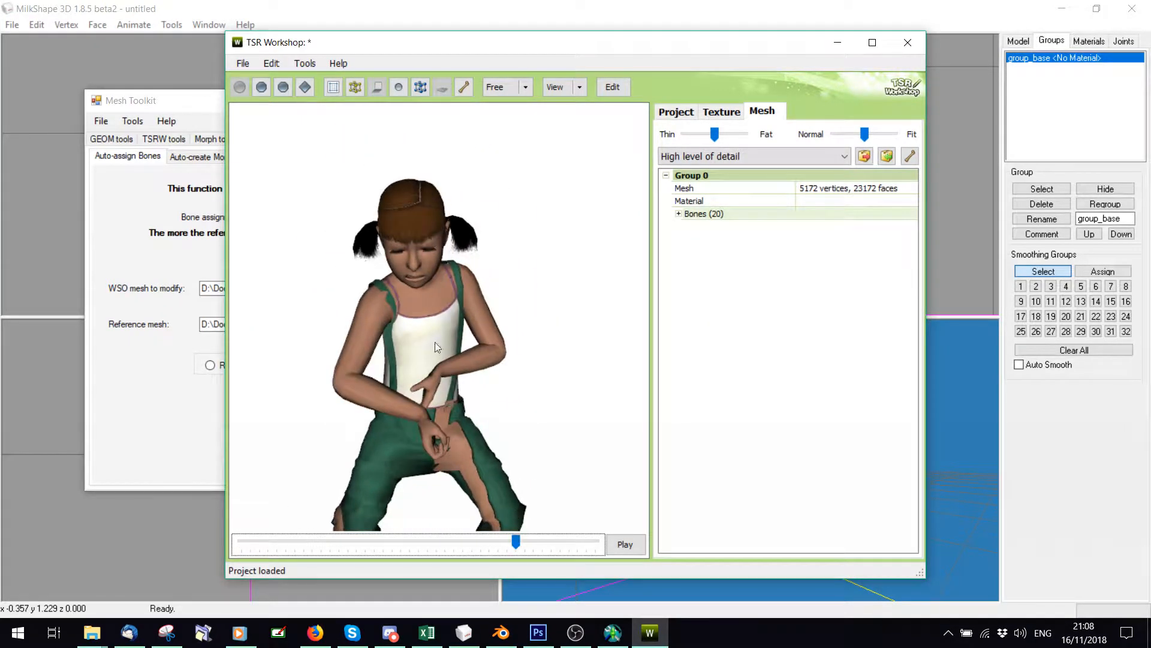
pyautogui.scroll(2, 434, 338)
pyautogui.moveTo(433, 331); pyautogui.dragTo(279, 359)
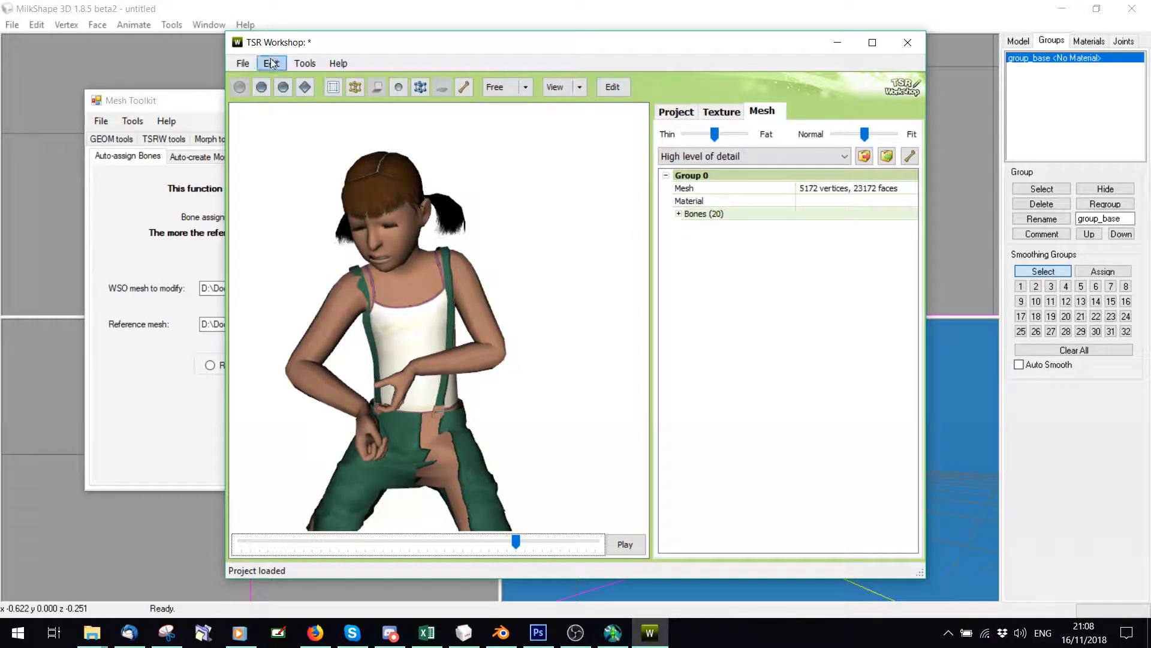
# Switch to MilkShape 3D and undo the deletion of the second arm on the body mesh
pyautogui.click(45, 30)
pyautogui.click(36, 25)
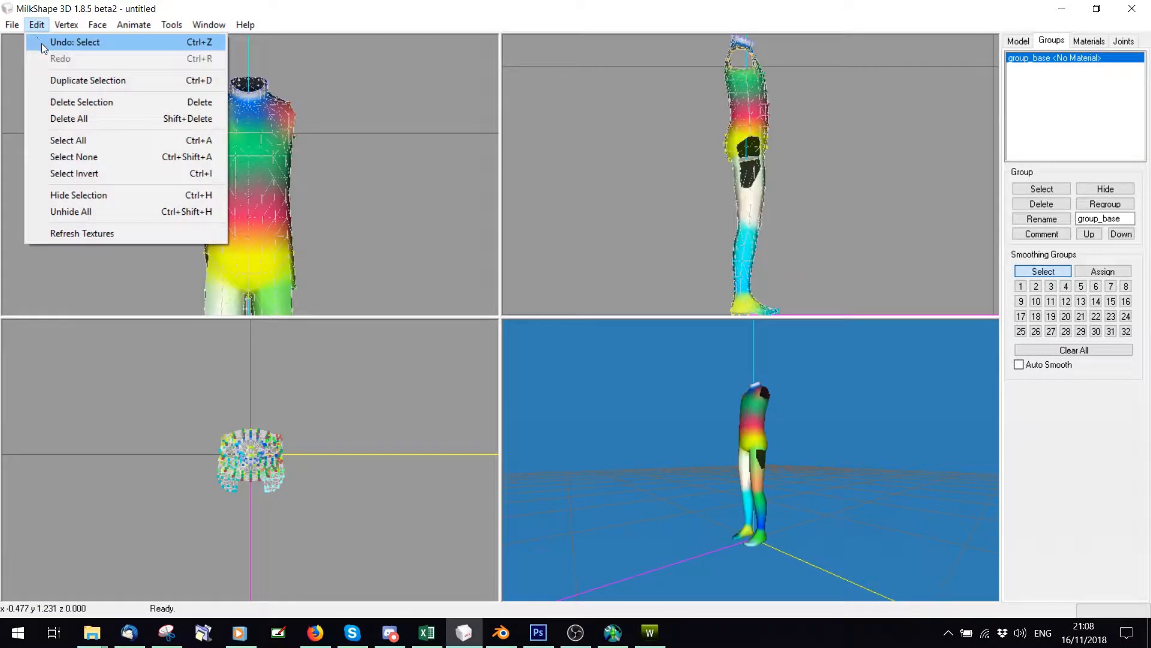
pyautogui.click(42, 43)
pyautogui.click(36, 24)
pyautogui.click(49, 42)
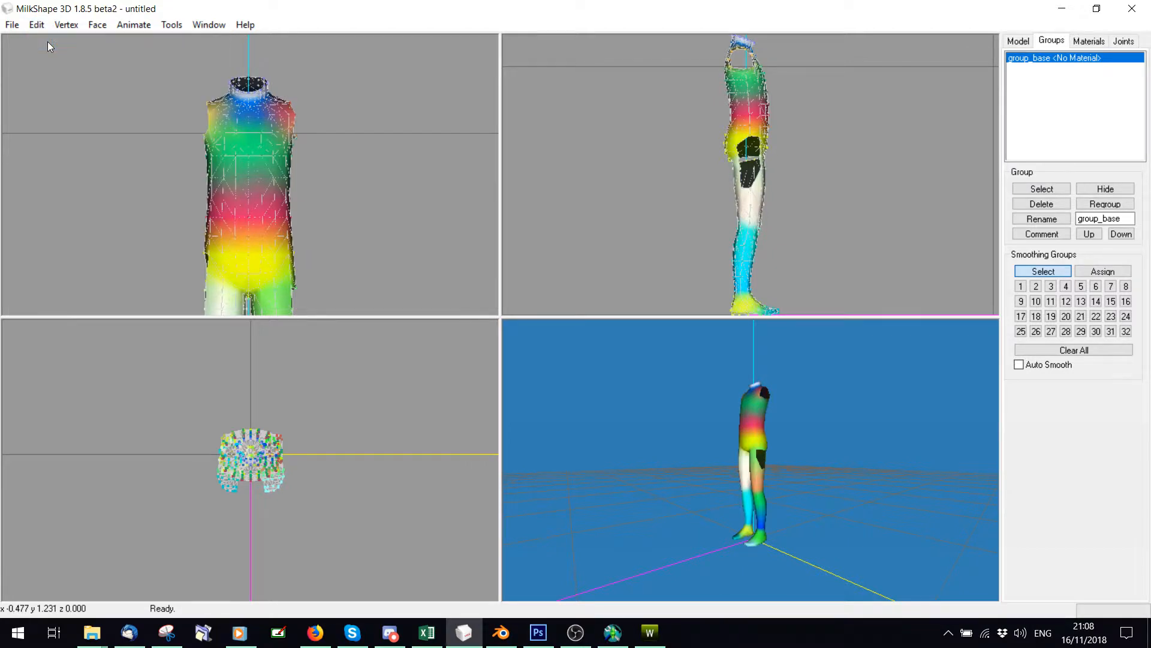
# Delete the restored arm again, keeping its shoulder area attached to the torso
pyautogui.moveTo(15, 106); pyautogui.dragTo(185, 291)
pyautogui.press('Delete')
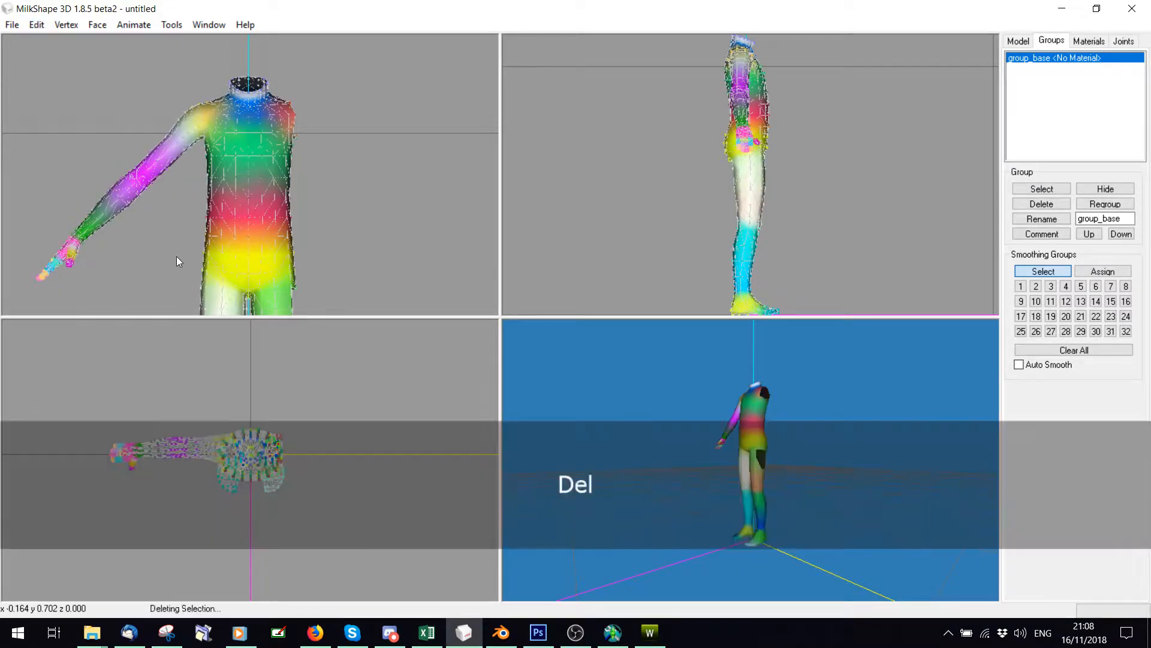
pyautogui.moveTo(165, 95); pyautogui.dragTo(186, 171)
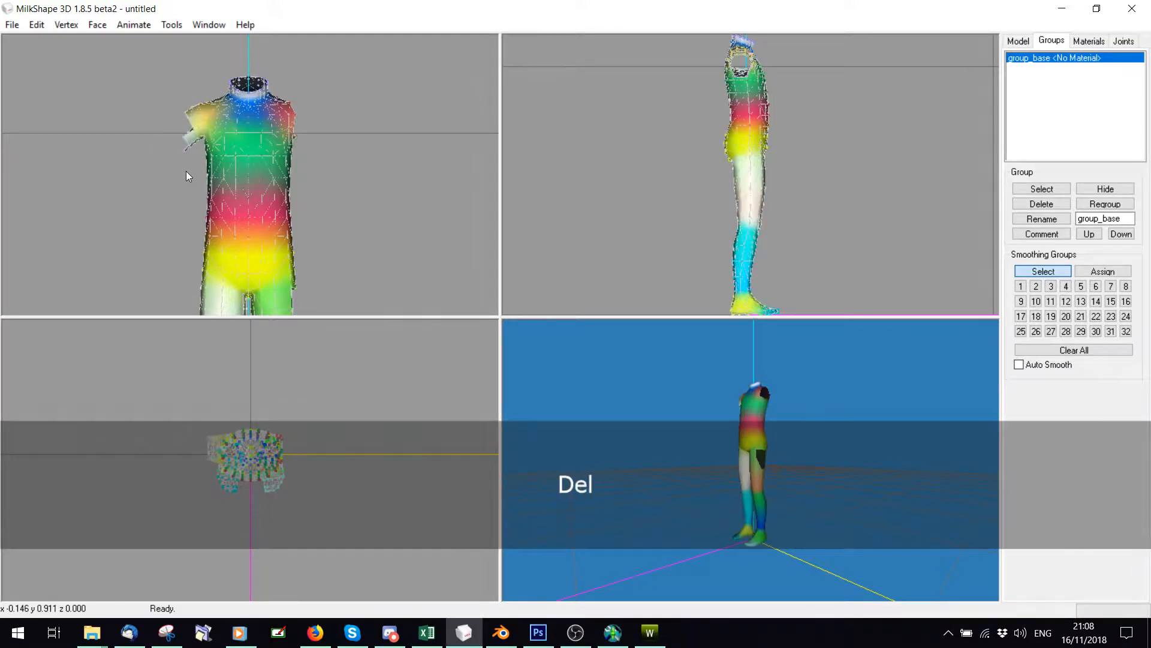
# Export the body with the kept shoulder as a TSRW Object to Ref.wso, replacing the existing file
pyautogui.click(12, 25)
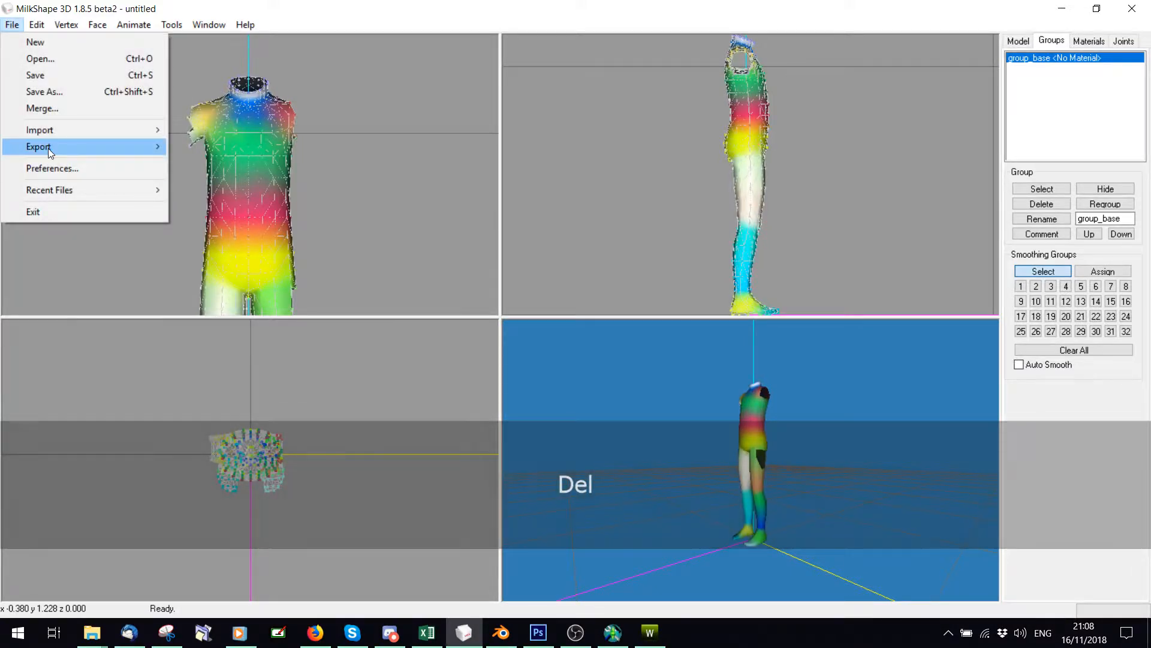
pyautogui.moveTo(48, 149)
pyautogui.click(260, 548)
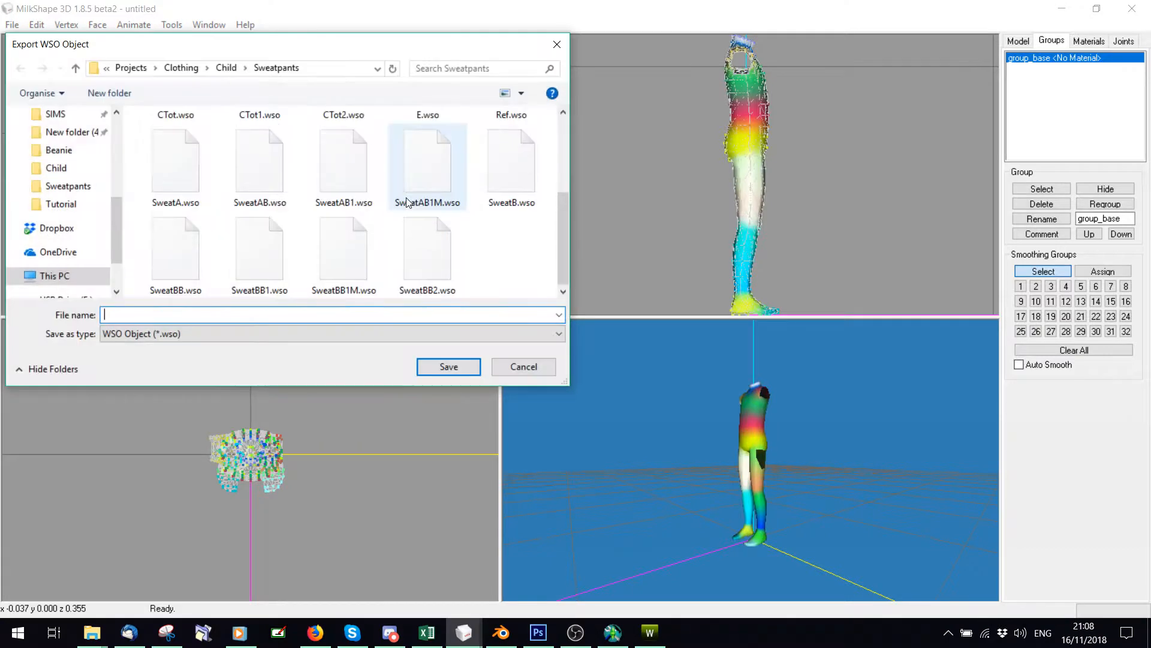
pyautogui.doubleClick(511, 115)
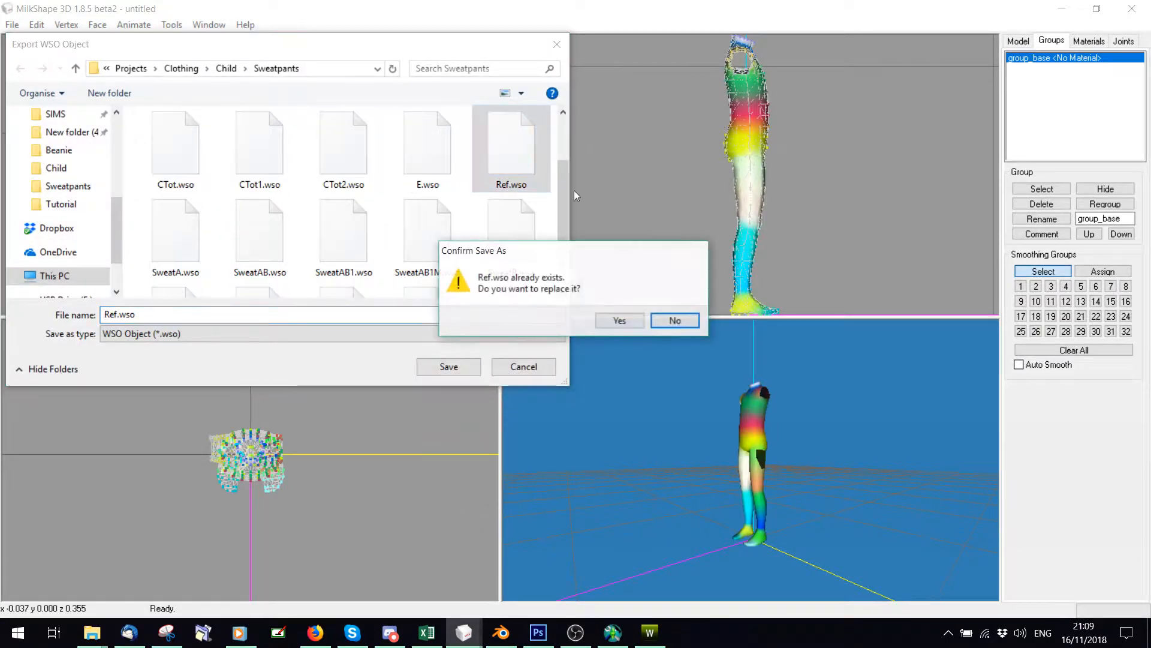
pyautogui.click(620, 319)
# Remove the reference body and import E.wso from the Sweatpants folder as a TSRW Object
pyautogui.click(12, 25)
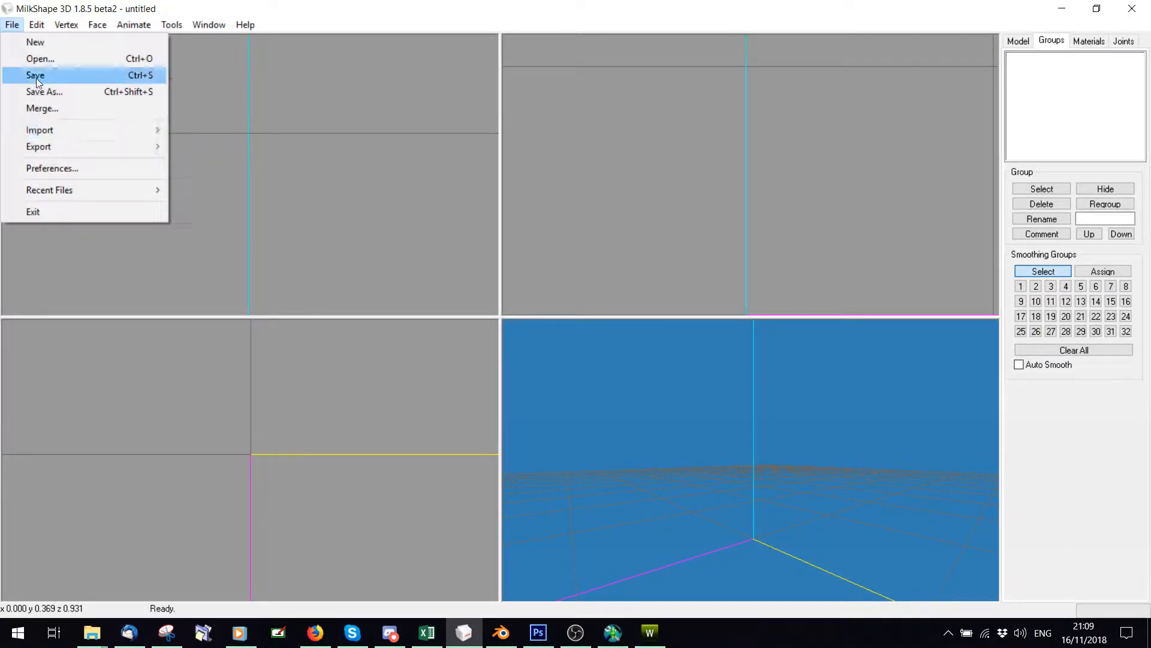
pyautogui.moveTo(42, 129)
pyautogui.click(194, 610)
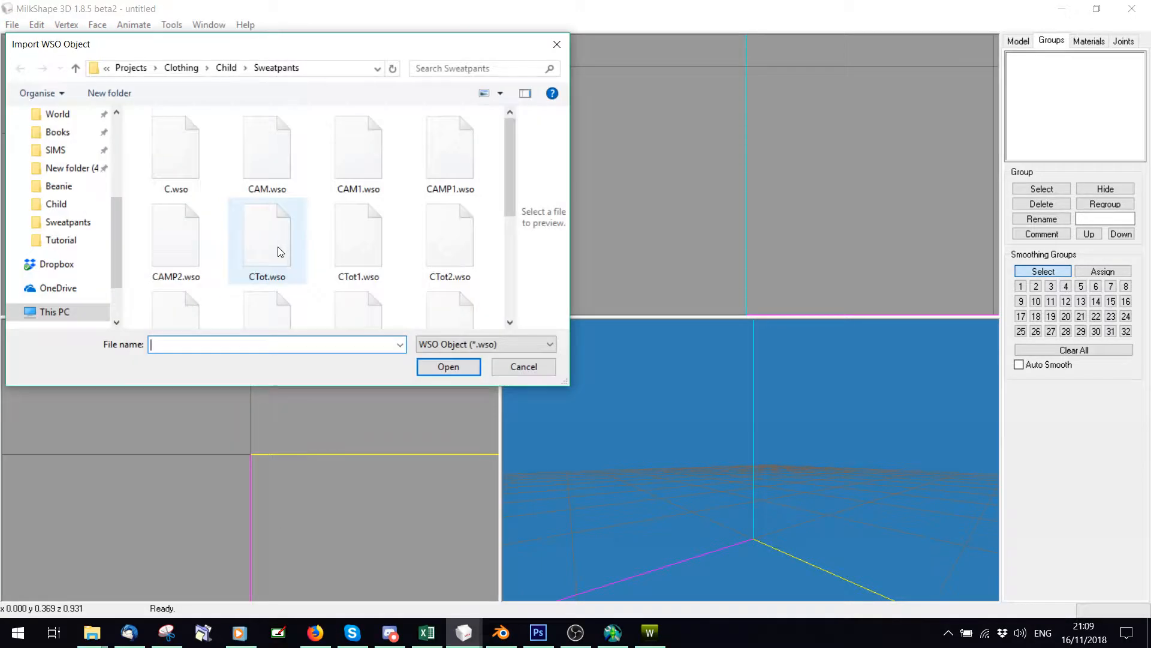
pyautogui.scroll(-3, 278, 246)
pyautogui.click(153, 215)
pyautogui.doubleClick(172, 134)
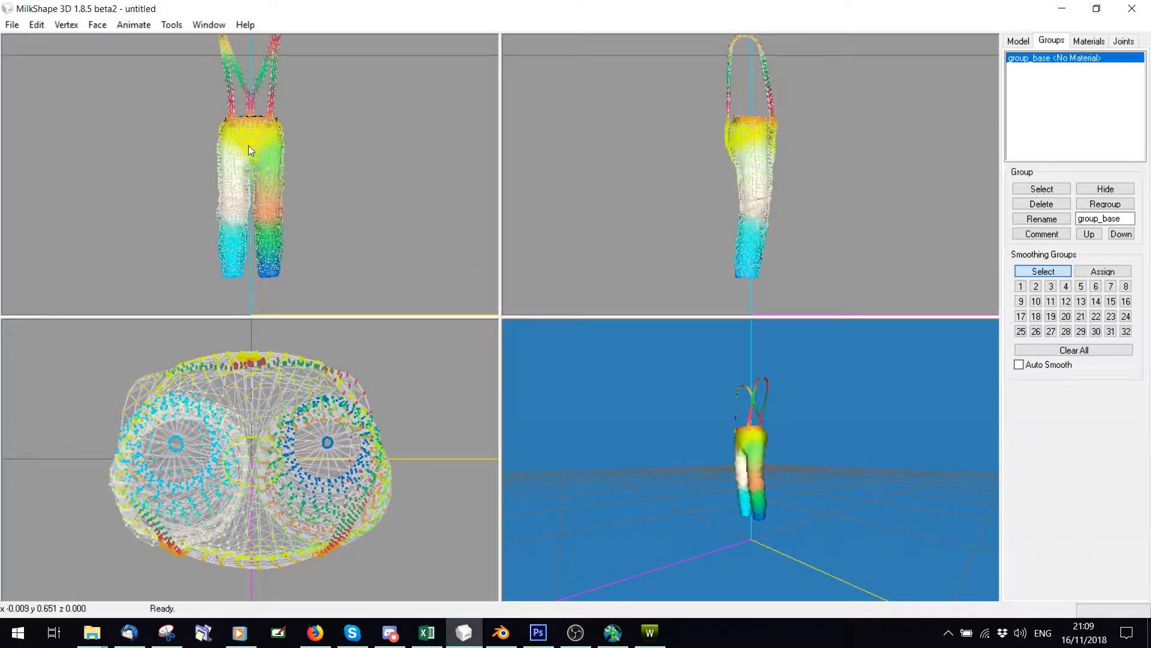
# Clear the bone assignments of the waistband and suspender vertices on the half matching the kept shoulder
pyautogui.click(1123, 41)
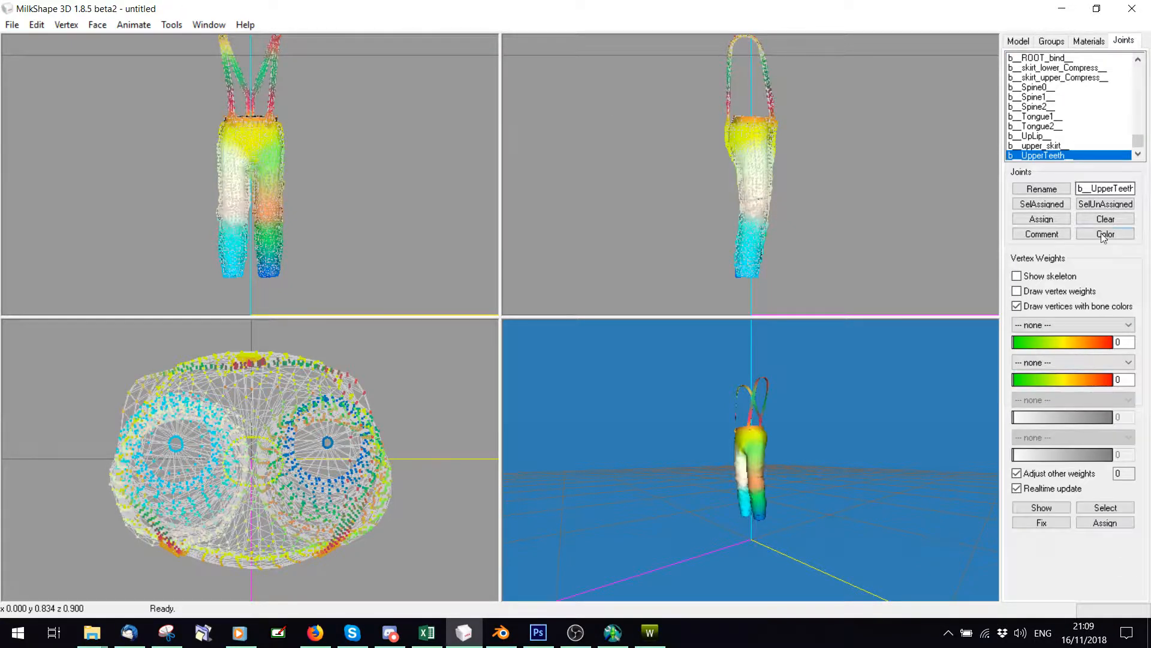
pyautogui.click(1106, 219)
# Export the sweatpants with the cleared vertices as a TSRW Object to E.wso, replacing the existing file
pyautogui.click(12, 24)
pyautogui.click(66, 149)
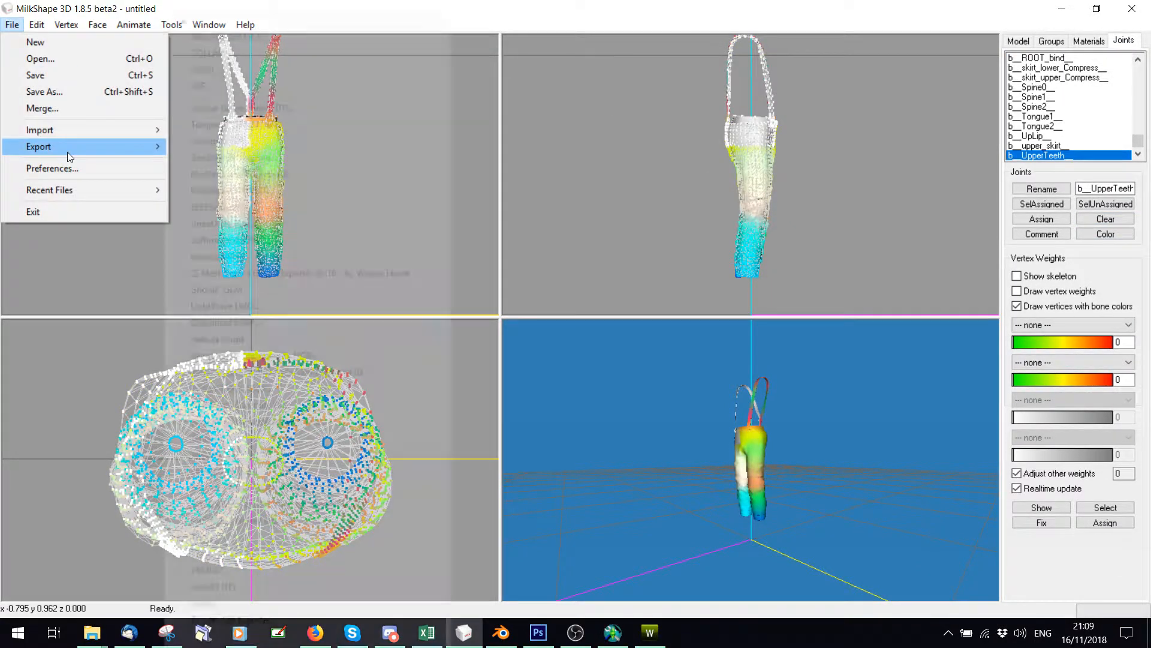
pyautogui.click(213, 554)
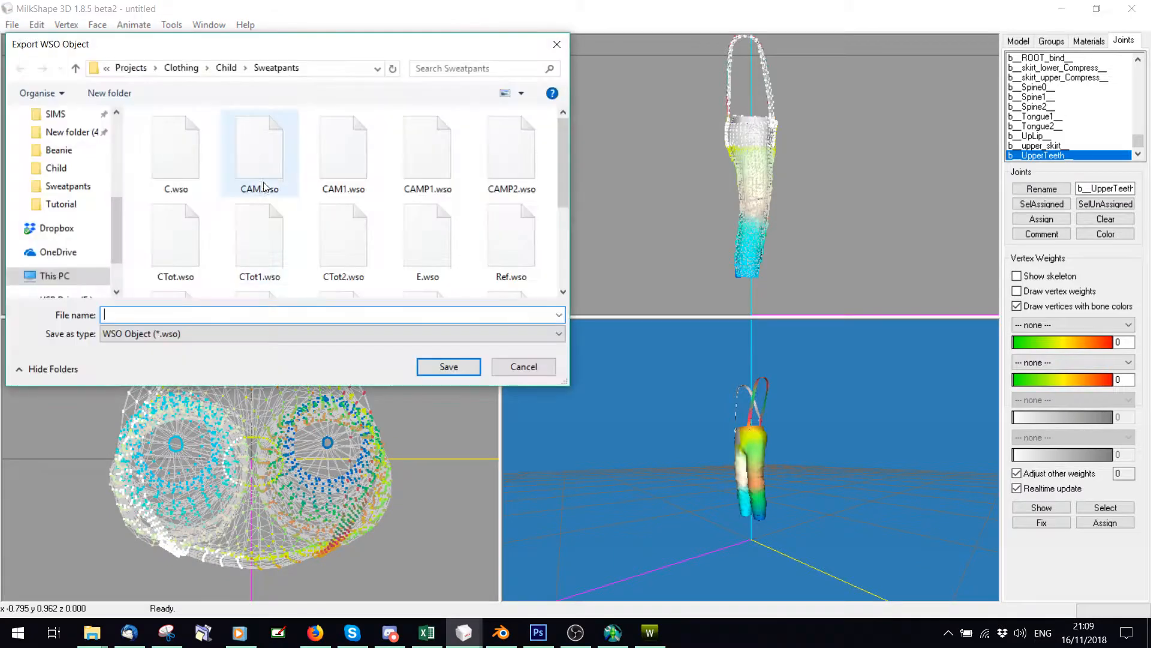
pyautogui.scroll(-2, 289, 175)
pyautogui.doubleClick(430, 143)
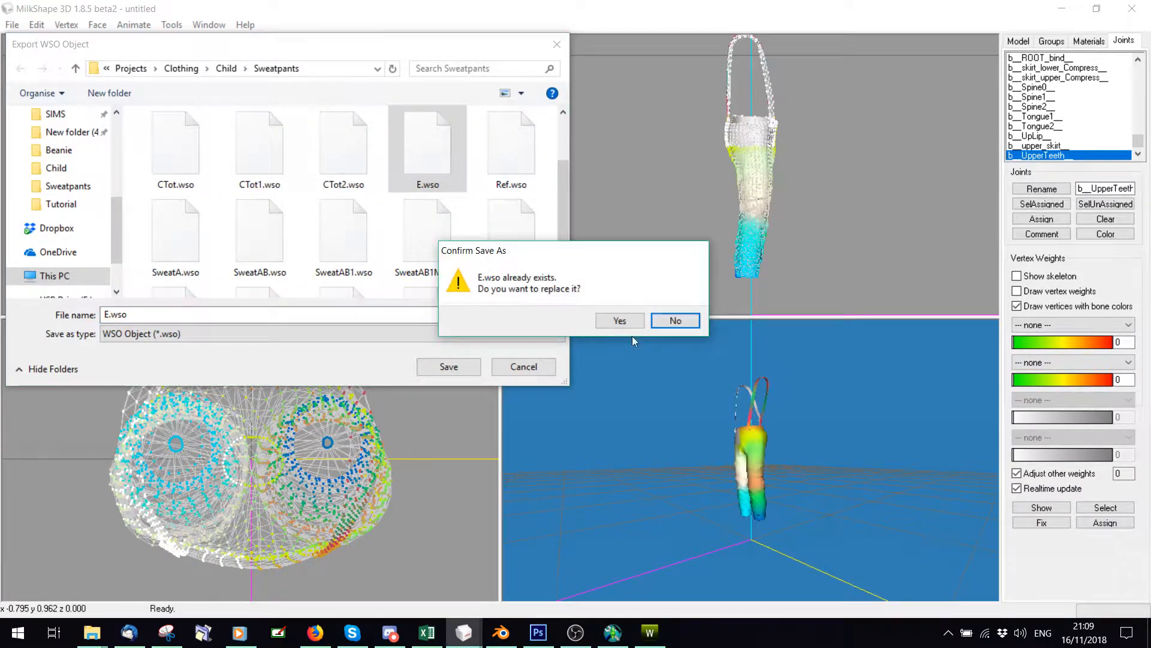
pyautogui.click(620, 320)
# In Mesh Toolkit, fill only the empty bone assignments of E.wso from Ref.wso with interpolation and save over E.wso
pyautogui.click(613, 633)
pyautogui.click(354, 420)
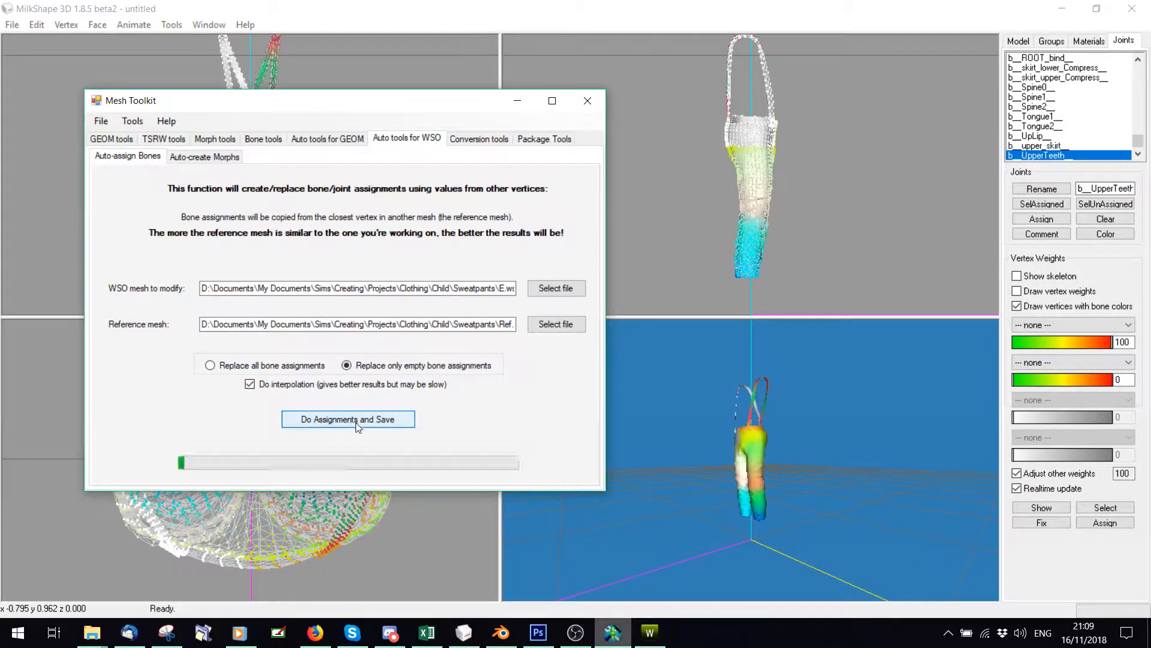
pyautogui.scroll(-2, 437, 249)
pyautogui.doubleClick(533, 264)
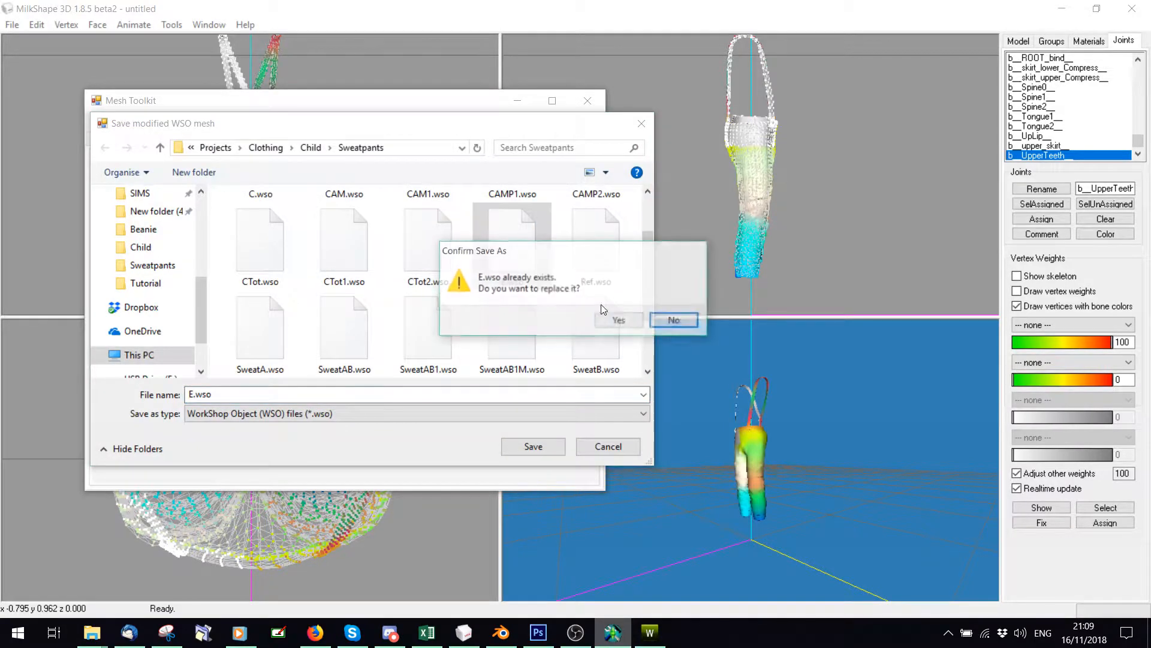
pyautogui.click(620, 318)
# In TSR Workshop, import E.wso as the high level of detail mesh and check the suspenders at another animation frame
pyautogui.click(650, 633)
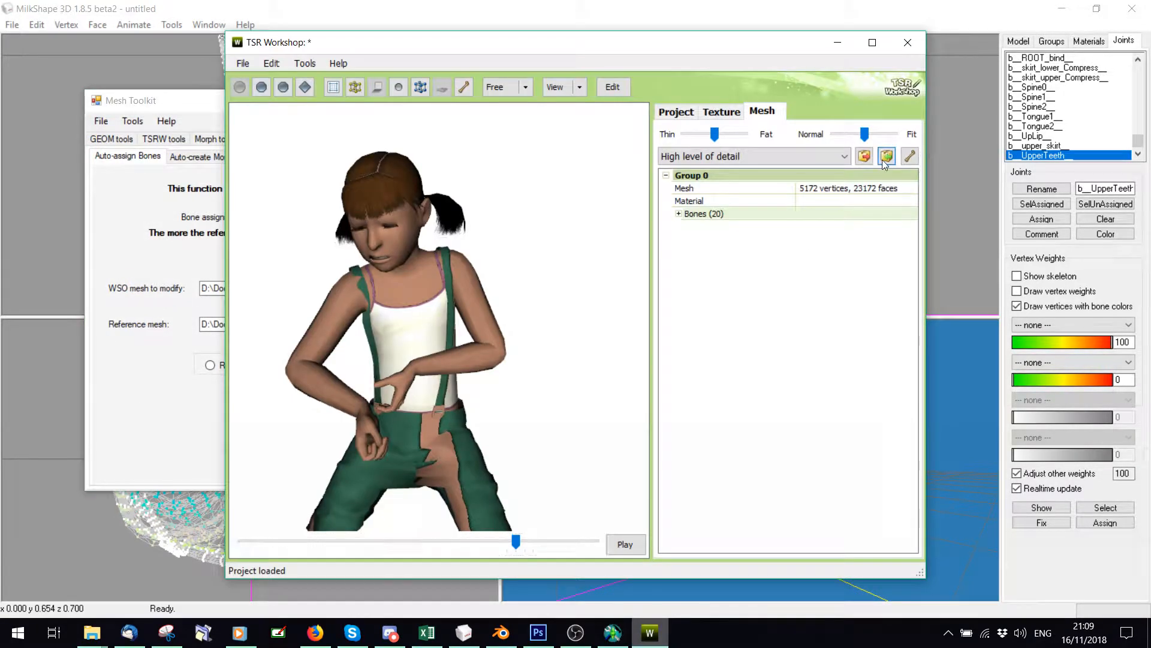
pyautogui.click(887, 156)
pyautogui.scroll(-3, 575, 193)
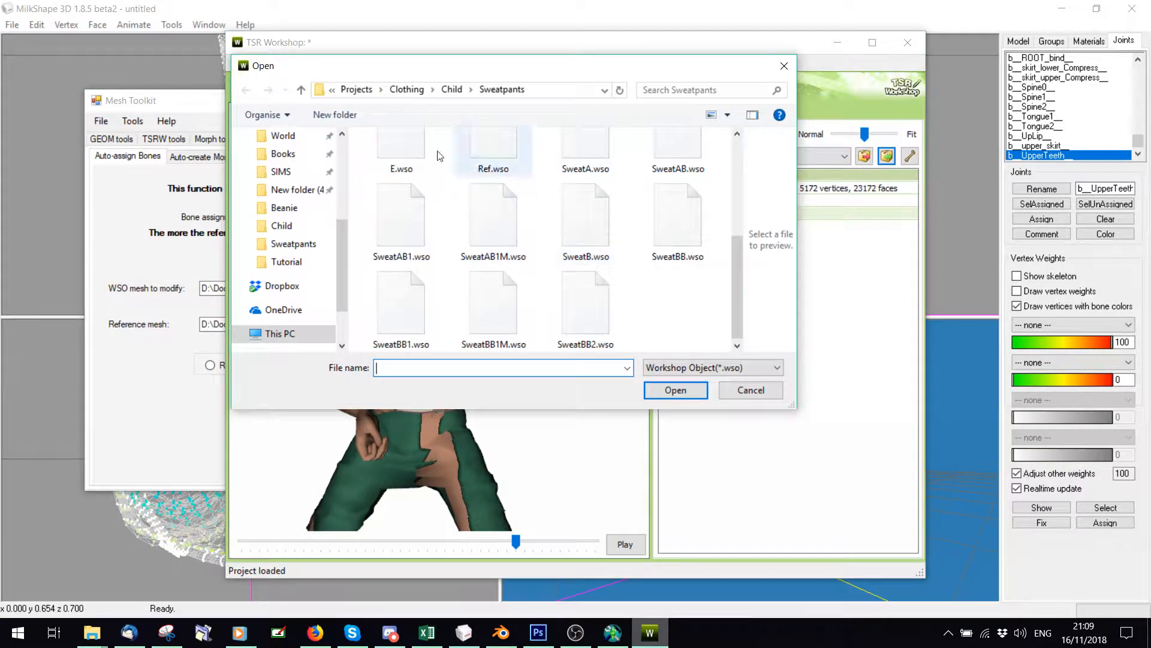
pyautogui.doubleClick(419, 192)
pyautogui.click(628, 372)
pyautogui.click(628, 367)
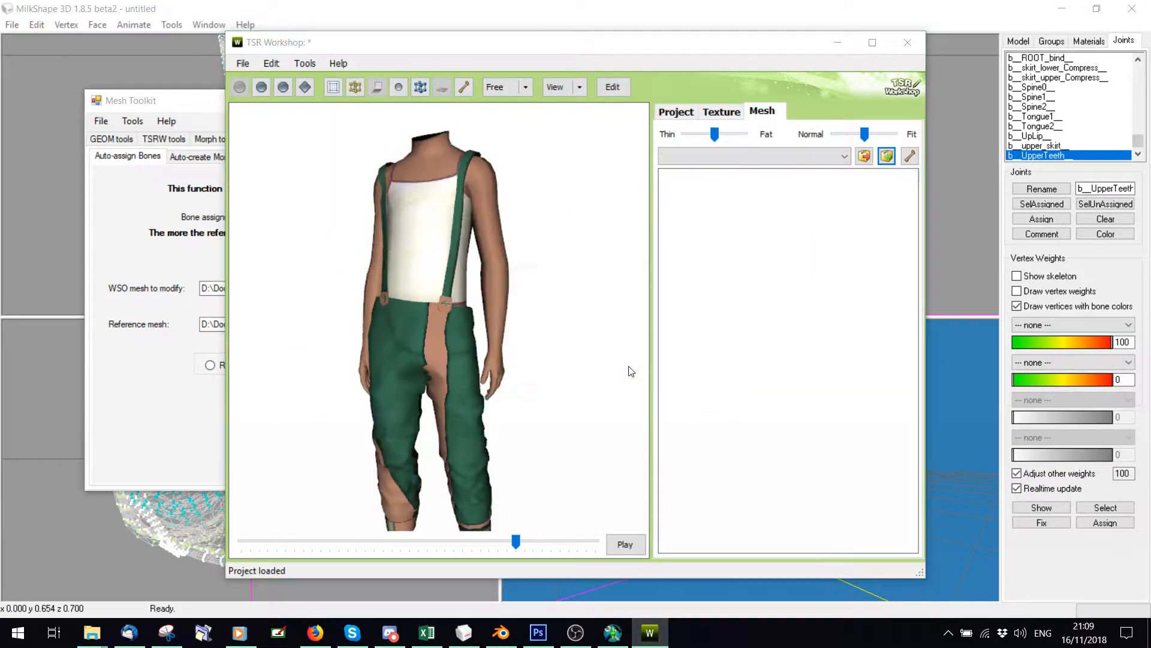
pyautogui.moveTo(515, 541); pyautogui.dragTo(524, 541)
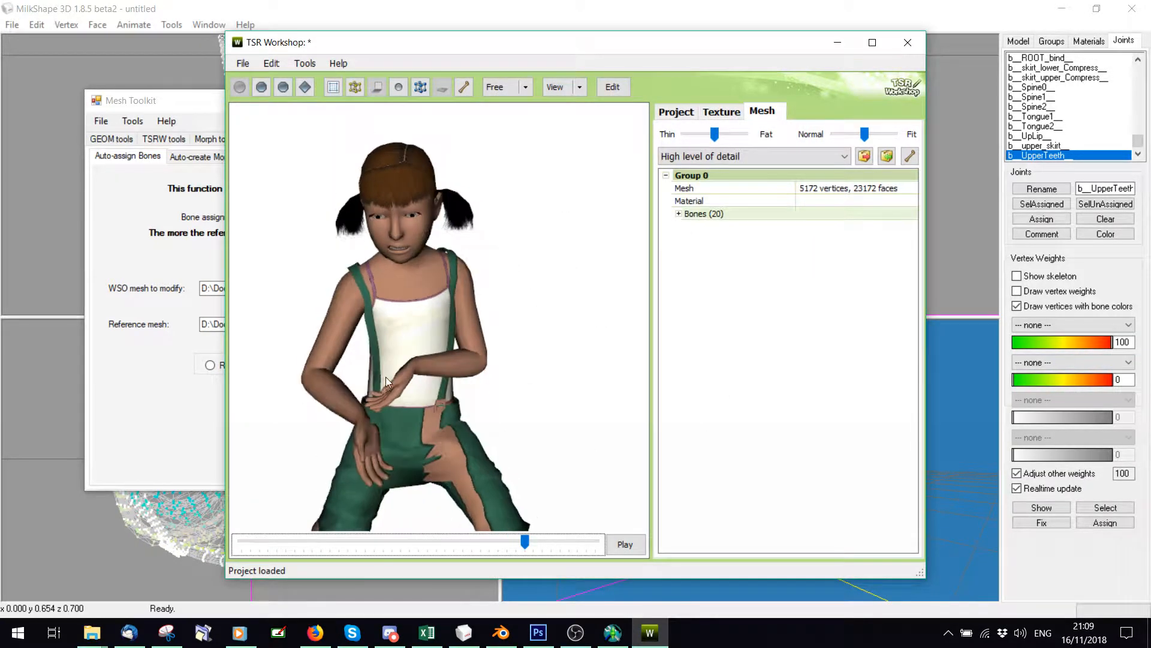
pyautogui.moveTo(476, 360); pyautogui.dragTo(529, 313)
pyautogui.scroll(-3, 510, 316)
# Import the EM texture as the Multiplier, replacing the current texture
pyautogui.click(721, 112)
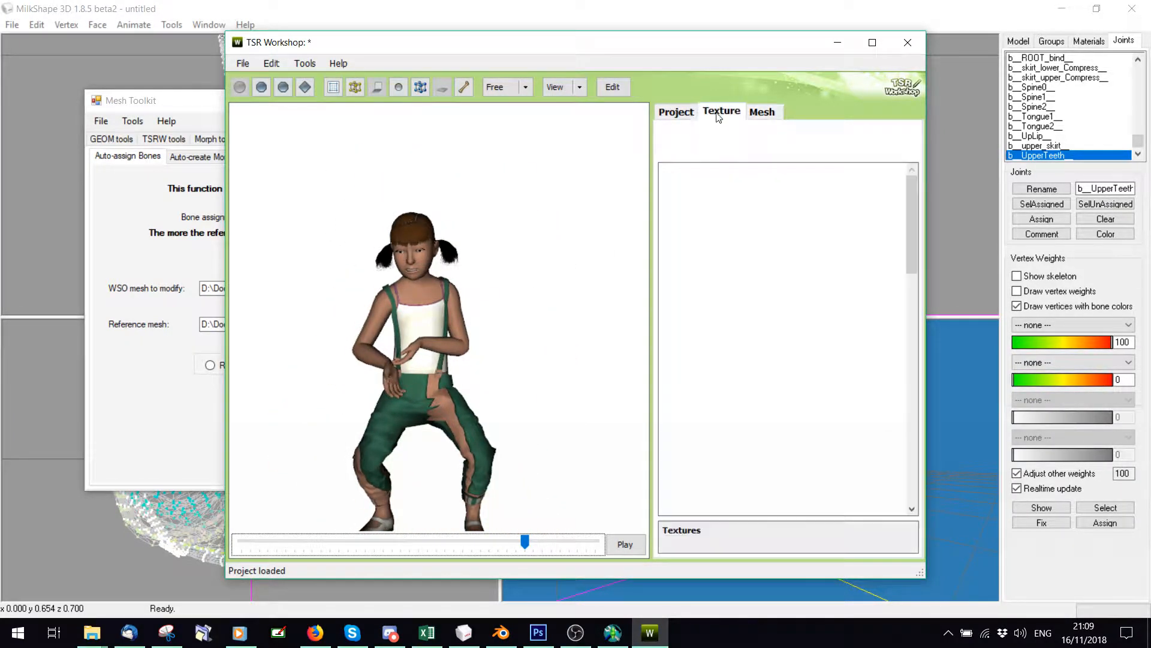
pyautogui.moveTo(909, 221); pyautogui.dragTo(904, 282)
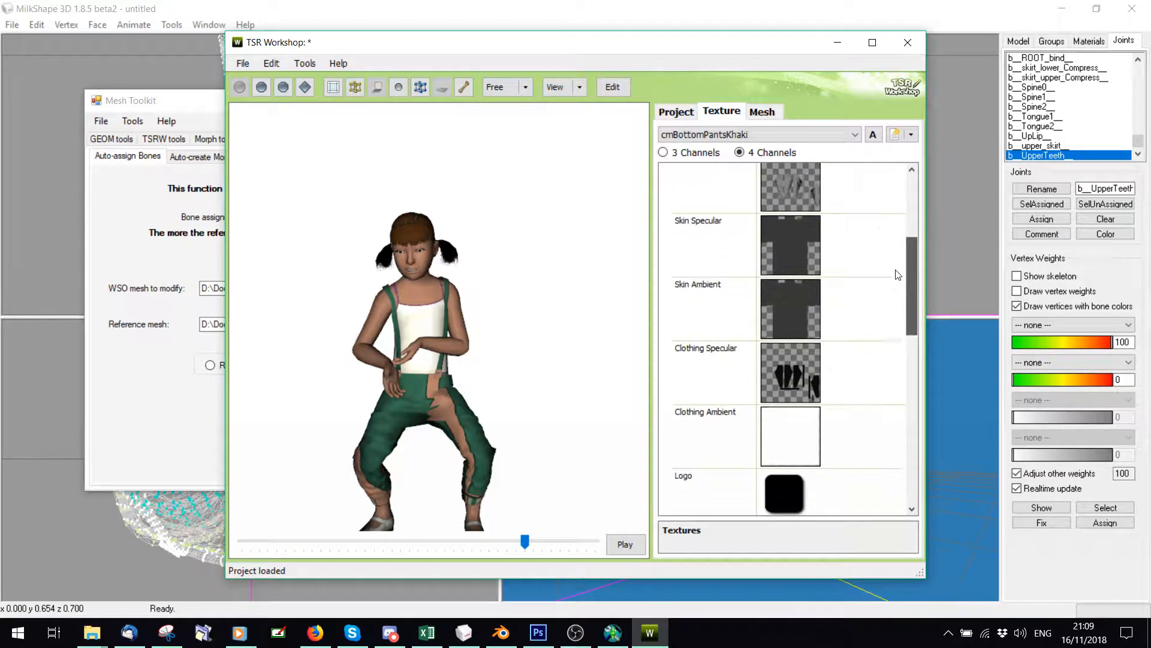
pyautogui.moveTo(910, 324); pyautogui.dragTo(876, 287)
pyautogui.click(878, 292)
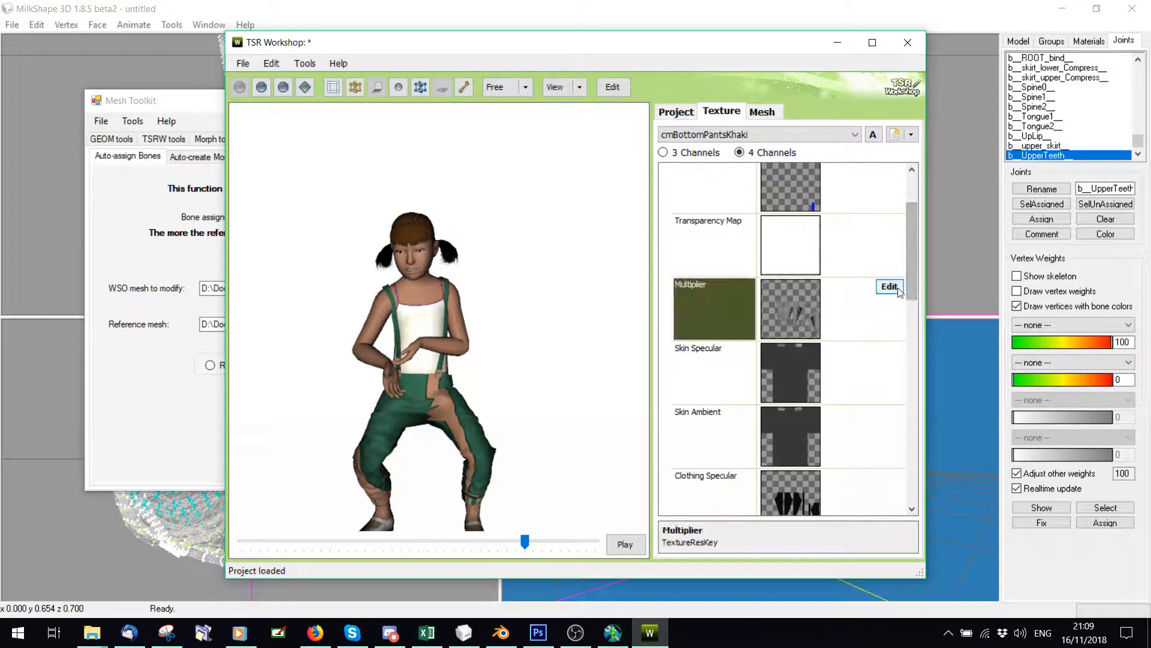
pyautogui.click(888, 286)
pyautogui.click(762, 129)
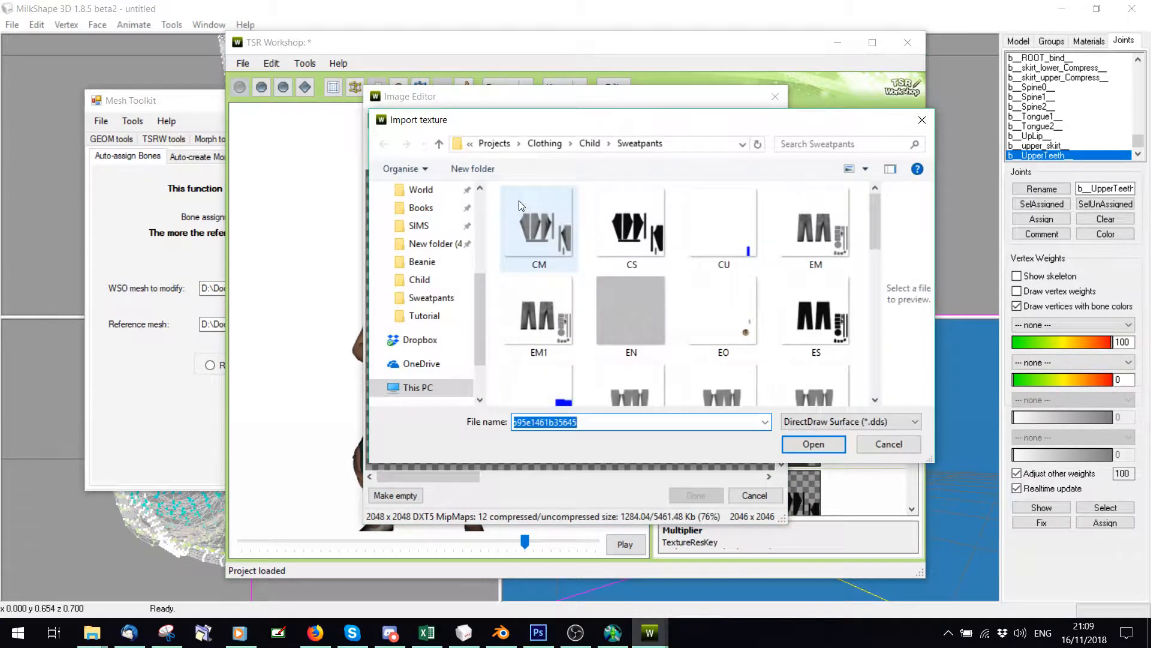
pyautogui.click(536, 305)
pyautogui.doubleClick(832, 230)
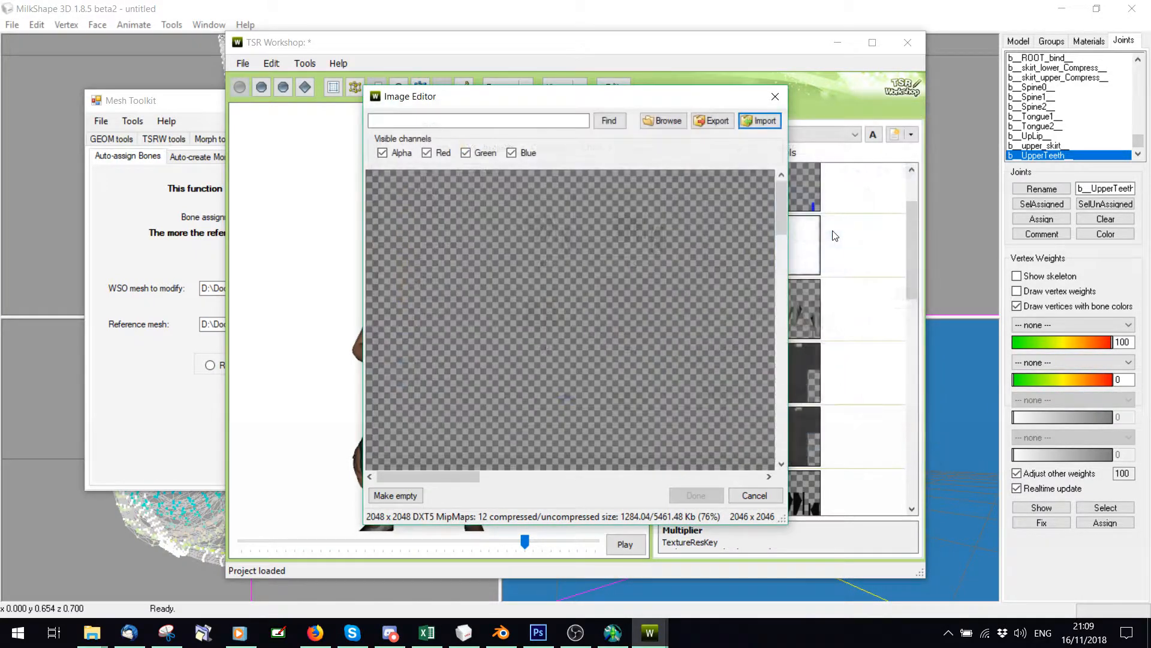
pyautogui.click(705, 501)
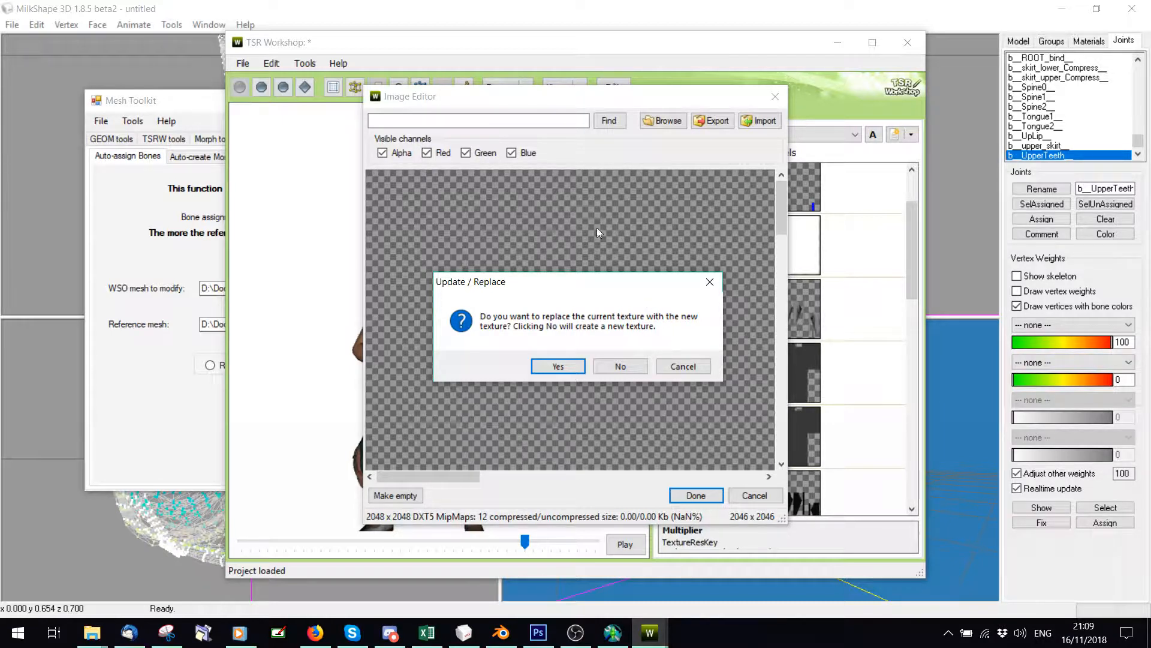
pyautogui.click(537, 367)
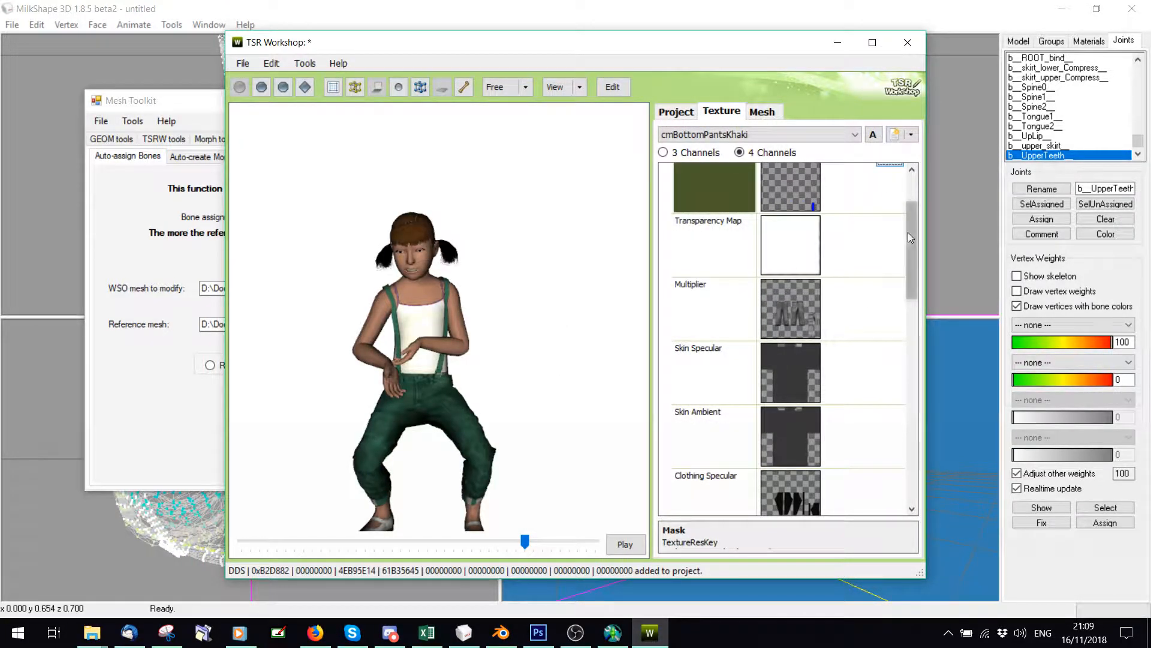
# Import the EU texture as the Mask, replacing the current texture
pyautogui.moveTo(908, 237); pyautogui.dragTo(918, 197)
pyautogui.click(887, 246)
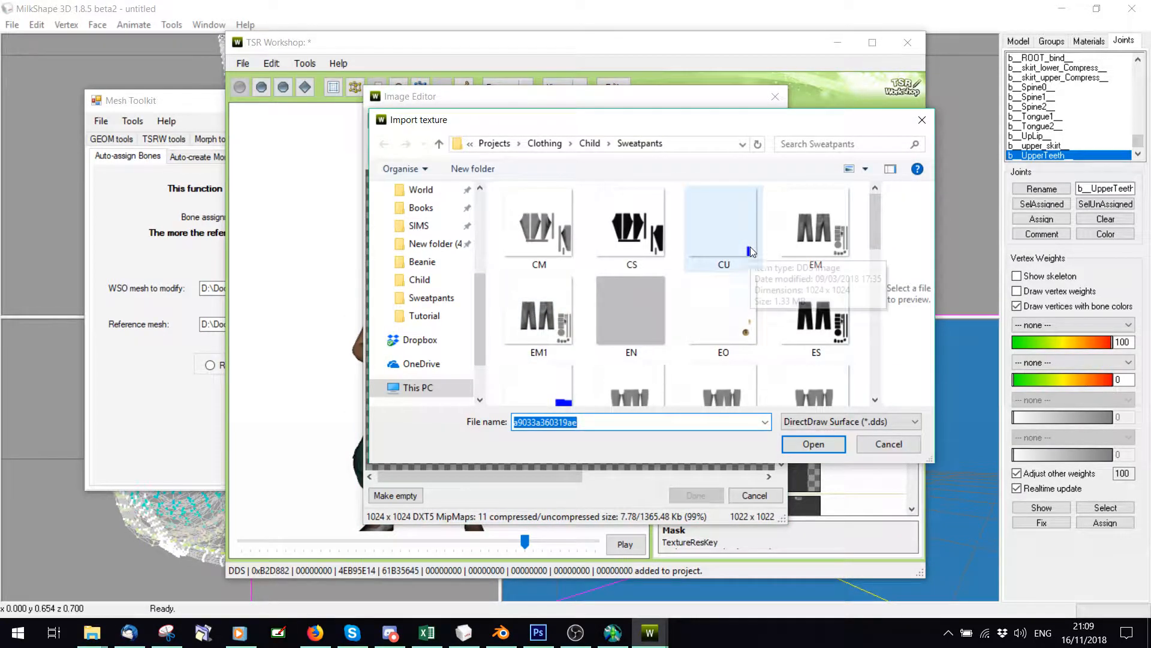
pyautogui.doubleClick(523, 337)
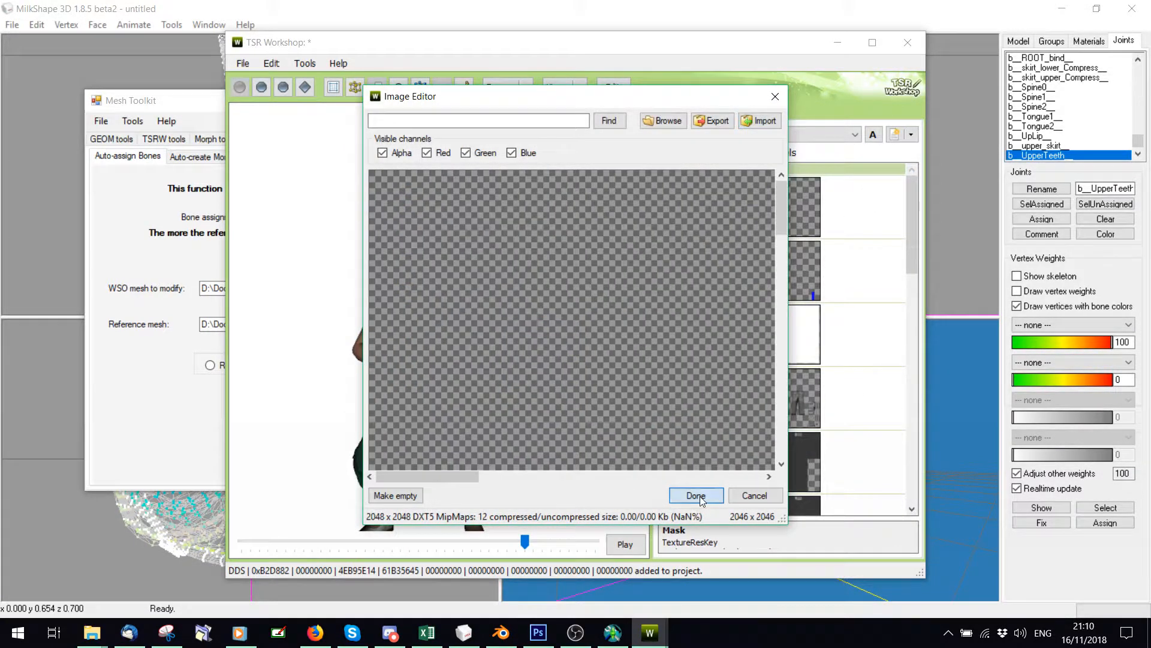
pyautogui.click(696, 496)
pyautogui.click(555, 366)
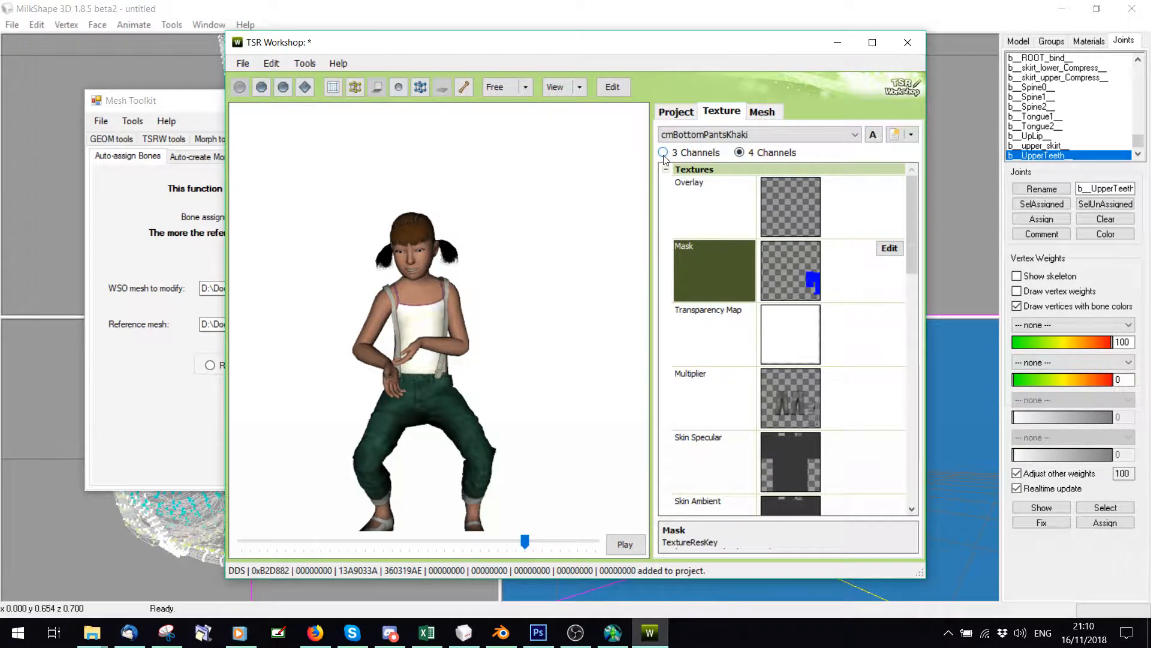
# Import the EO texture as the Overlay
pyautogui.doubleClick(778, 221)
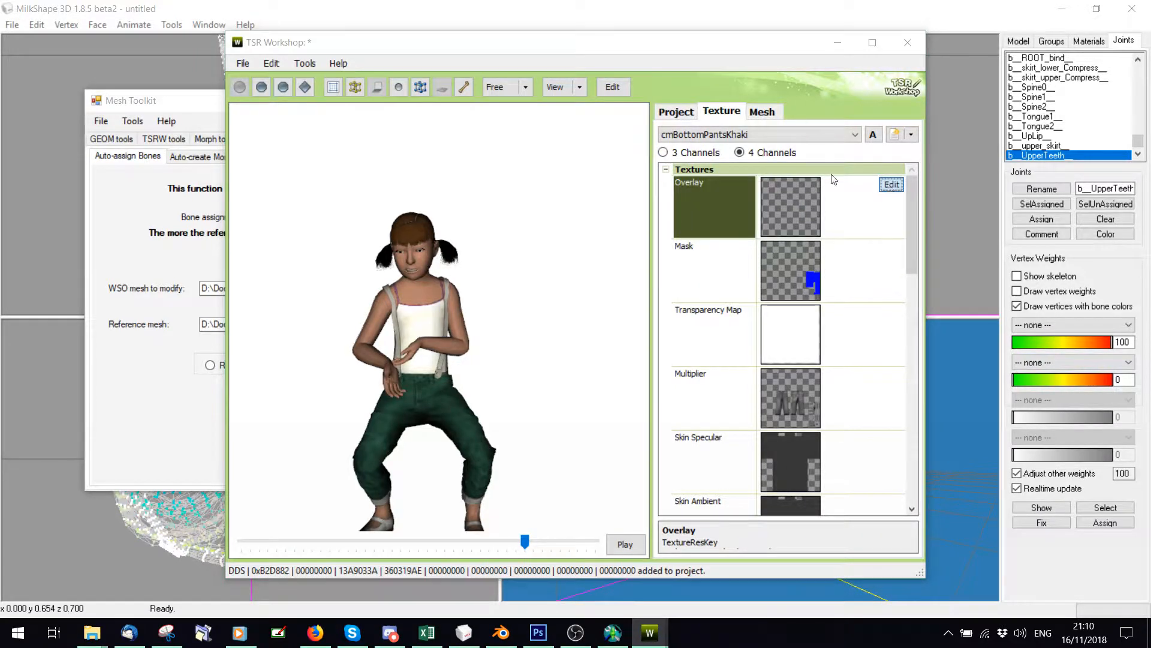
pyautogui.click(756, 122)
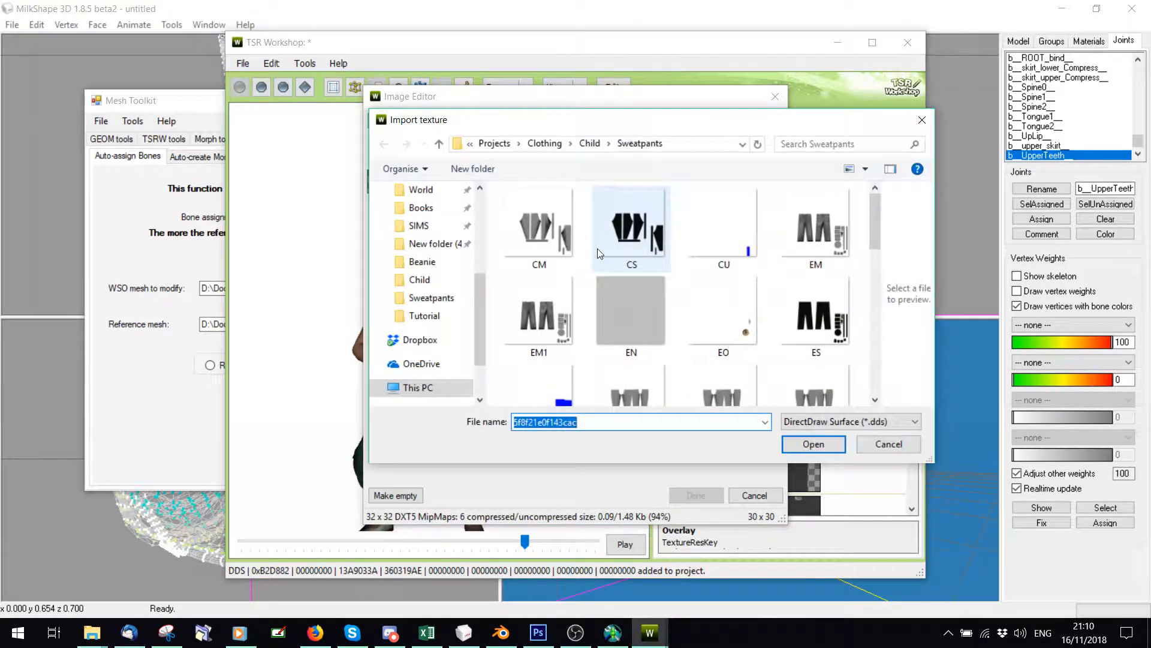
pyautogui.doubleClick(714, 318)
pyautogui.click(688, 493)
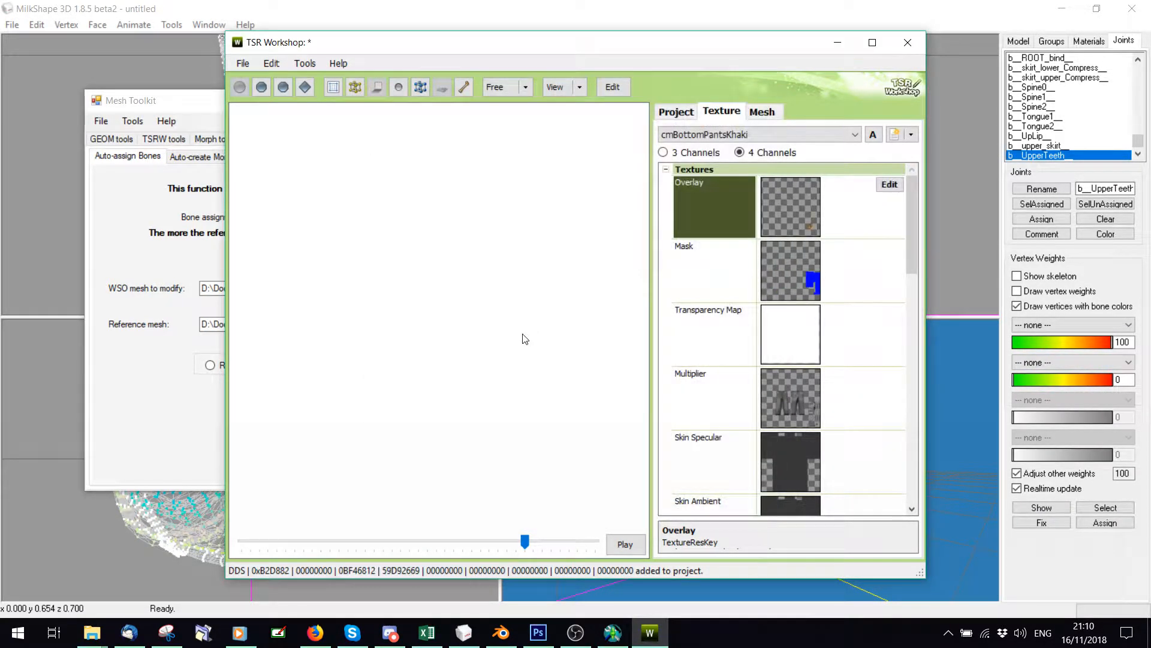
# Import the ES texture as the Clothing Specular, replacing the current texture
pyautogui.scroll(-3, 804, 305)
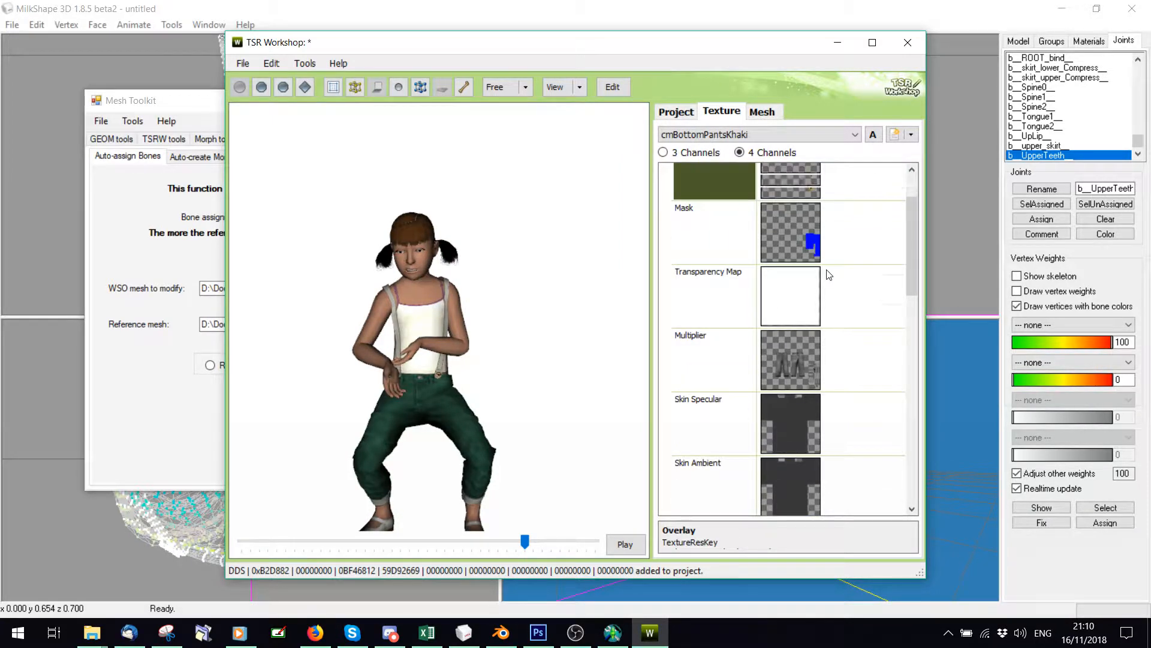
pyautogui.scroll(-1, 822, 287)
pyautogui.click(872, 339)
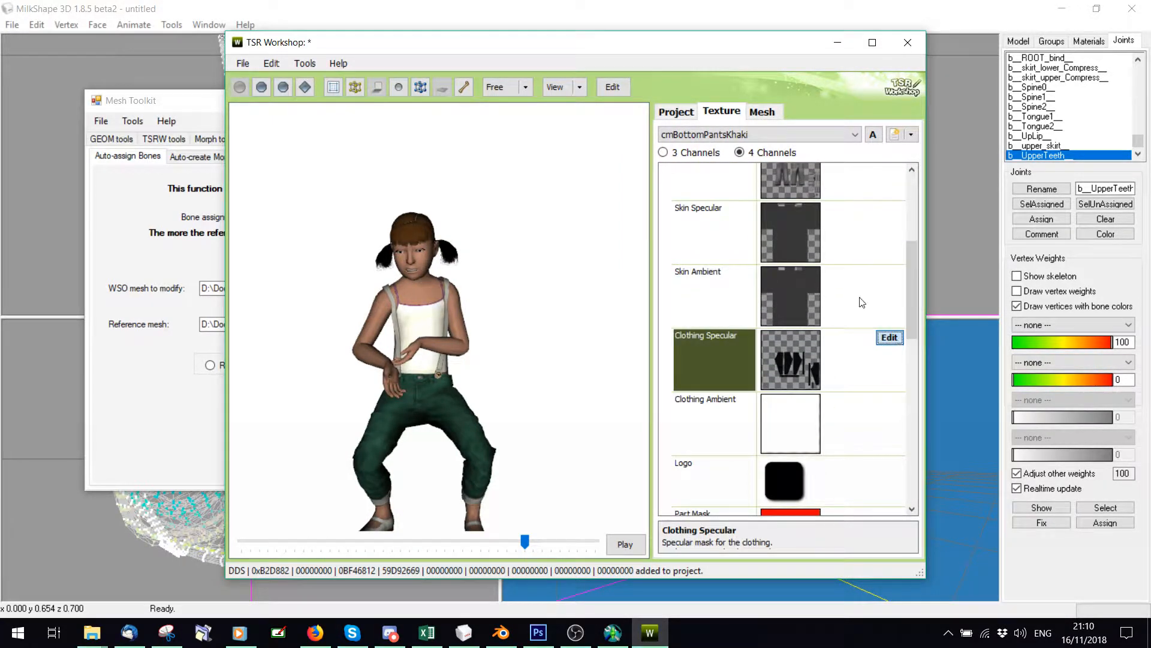
pyautogui.click(890, 334)
pyautogui.scroll(-1, 632, 218)
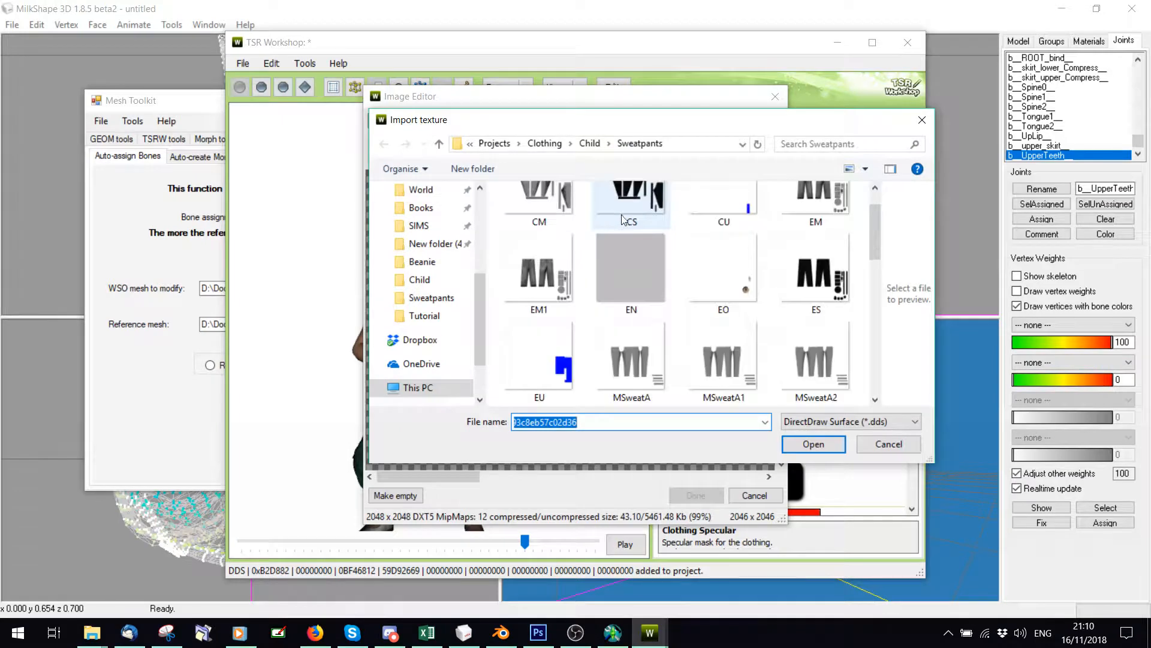
pyautogui.doubleClick(814, 269)
pyautogui.click(684, 496)
pyautogui.click(552, 365)
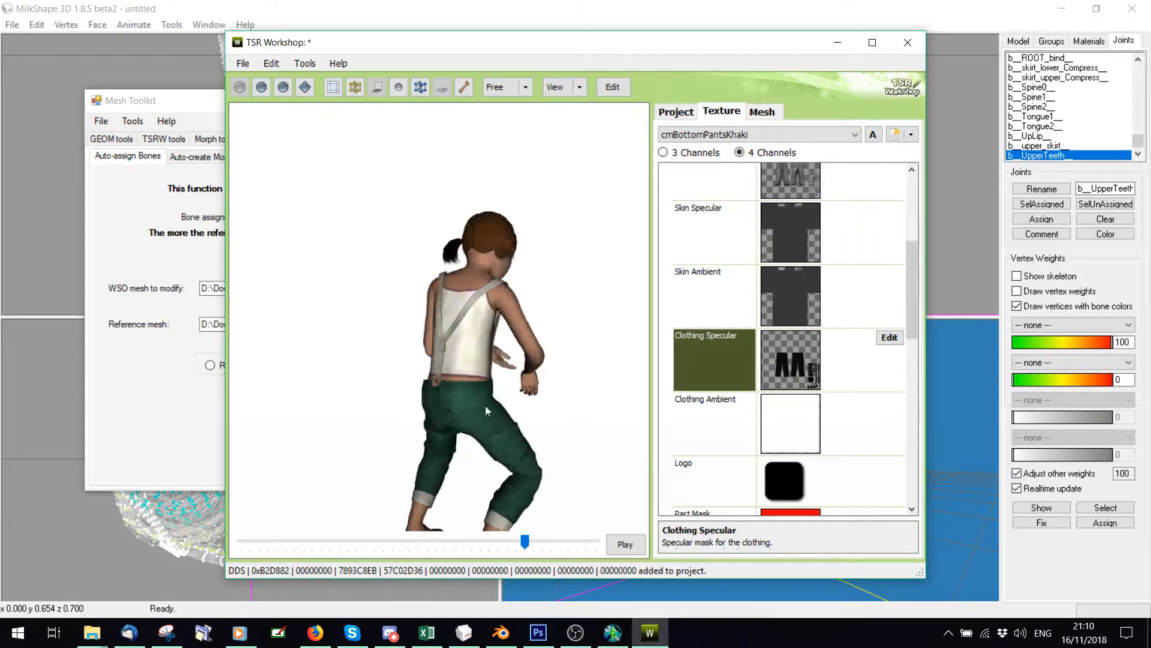
# Examine the textured sweatpants and suspenders on the posed child from several distances and review the pattern settings
pyautogui.scroll(5, 401, 367)
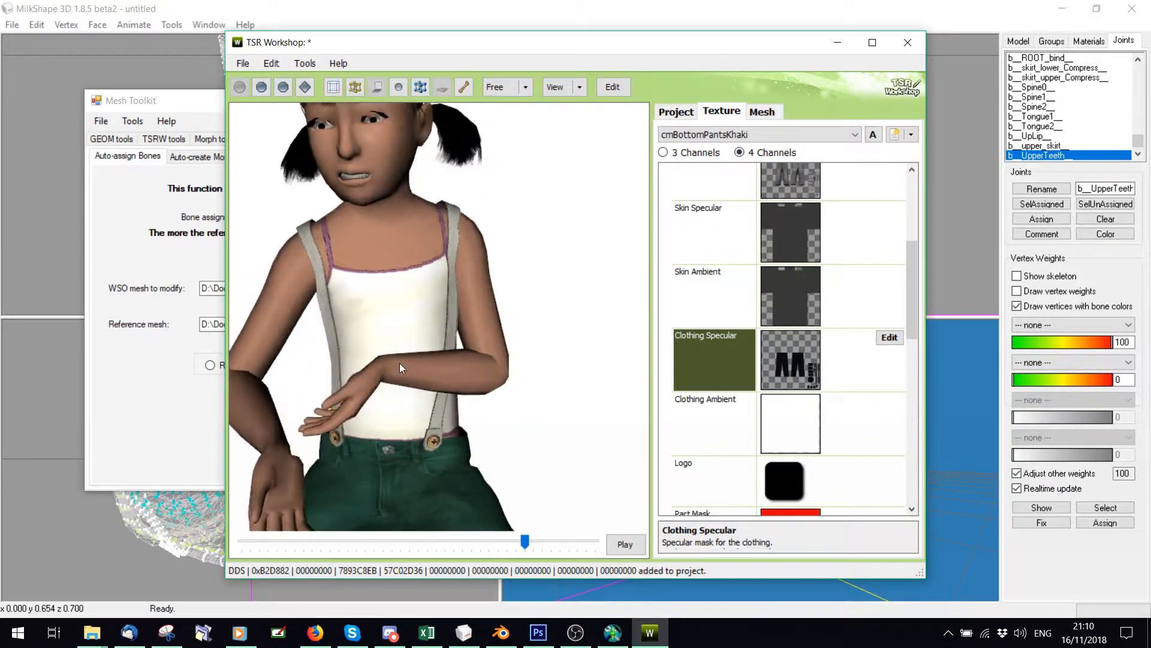
pyautogui.scroll(-1, 397, 364)
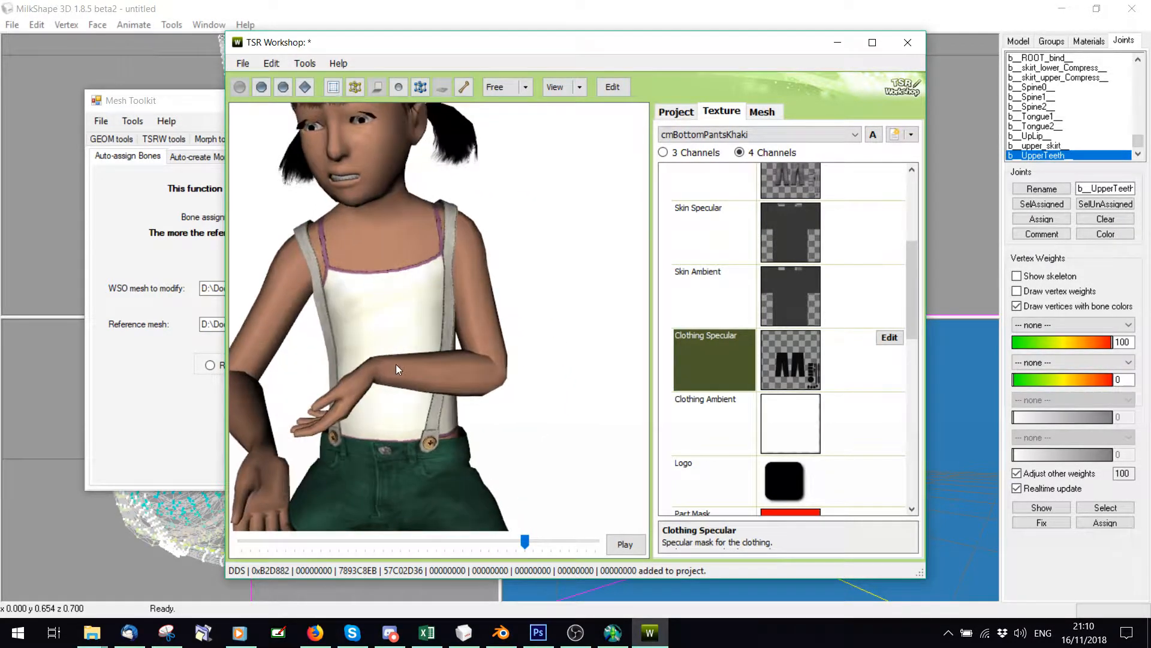
pyautogui.scroll(3, 399, 364)
pyautogui.scroll(-4, 399, 364)
pyautogui.moveTo(910, 335); pyautogui.dragTo(909, 356)
pyautogui.scroll(-15, 905, 350)
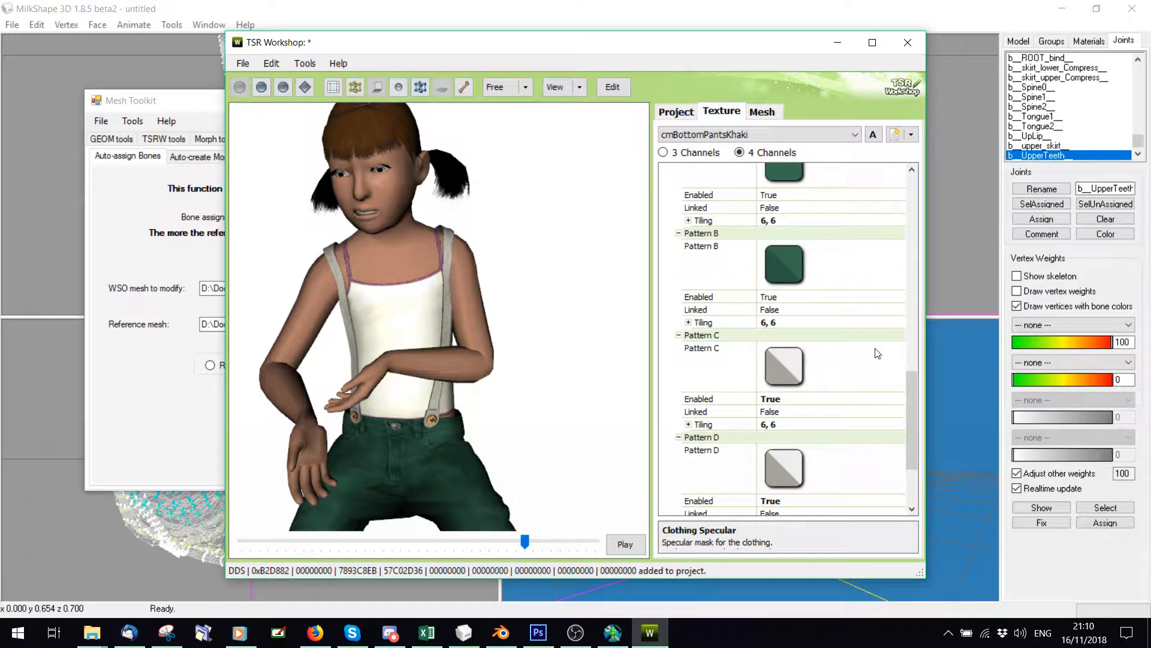
pyautogui.scroll(3, 859, 340)
pyautogui.scroll(-3, 496, 319)
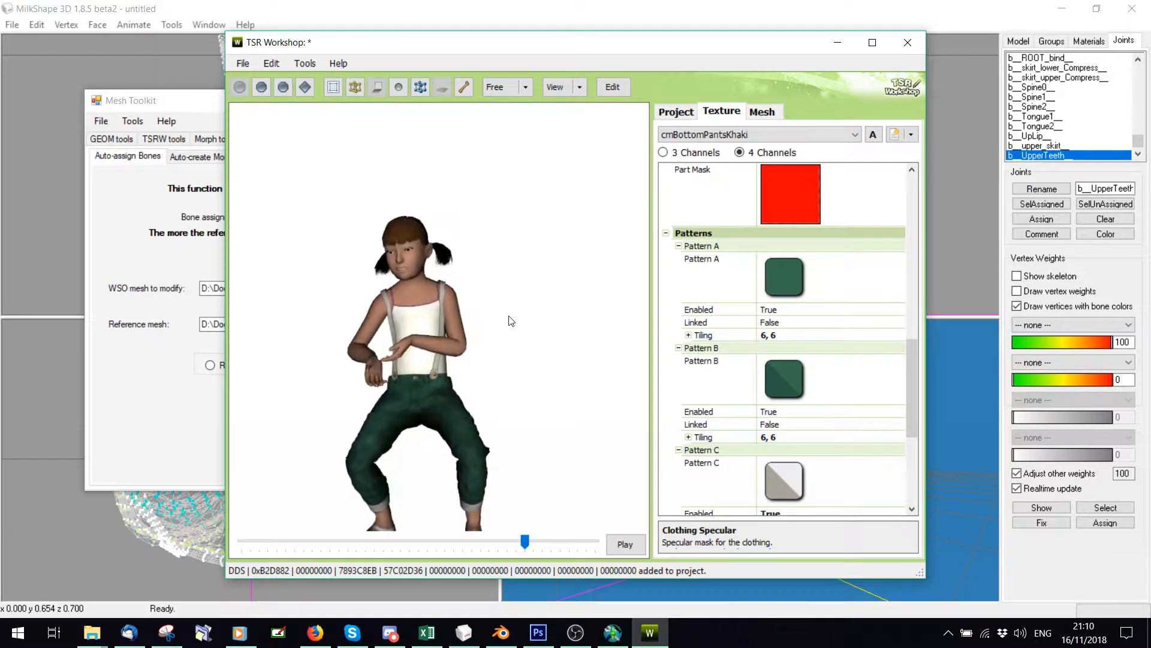
# Change Pattern A's solid color to a dark grey-blue, RGB 68, 73, 79
pyautogui.click(876, 277)
pyautogui.click(889, 262)
pyautogui.click(776, 213)
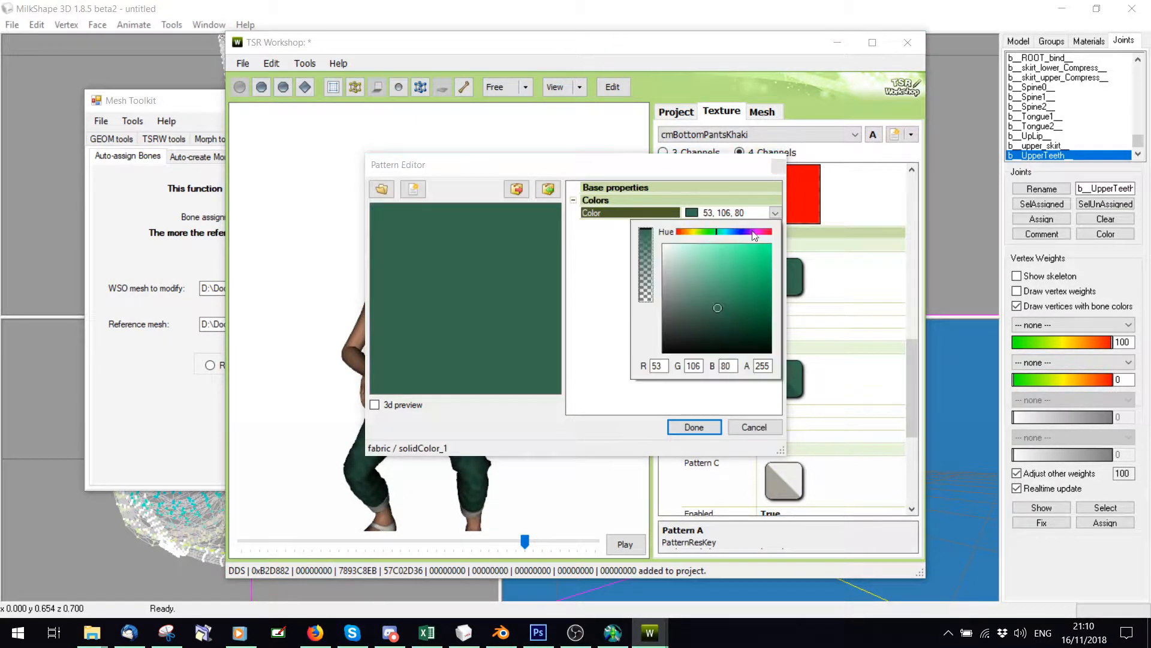
pyautogui.moveTo(717, 233); pyautogui.dragTo(733, 234)
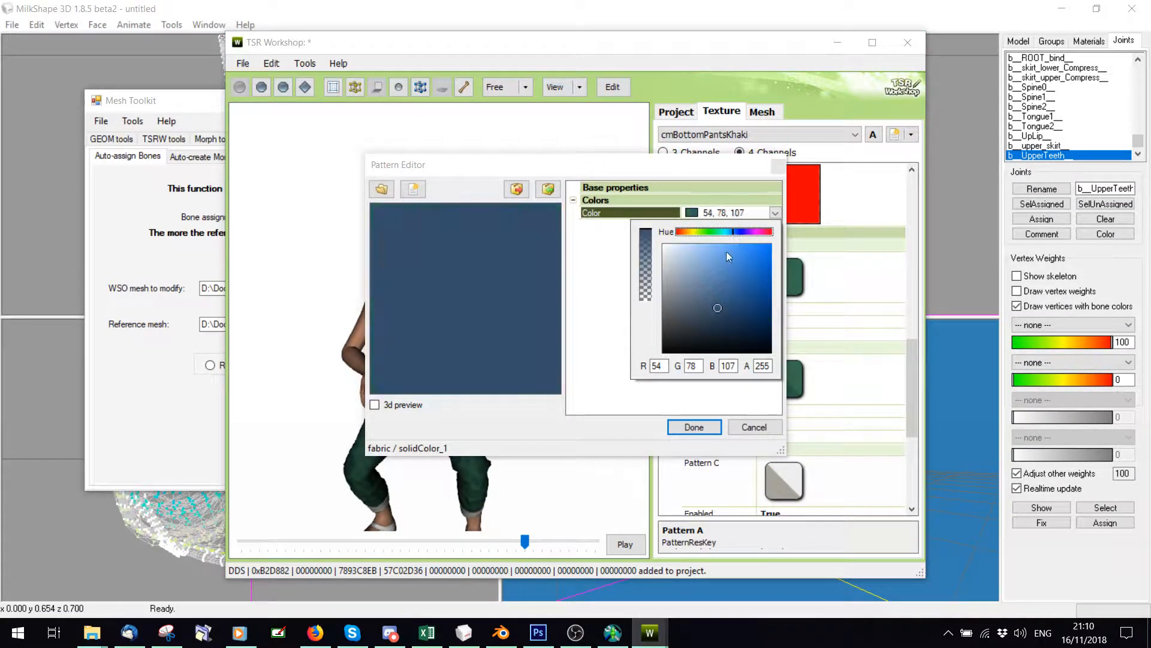
pyautogui.moveTo(716, 294)
pyautogui.mouseDown()
pyautogui.moveTo(700, 322)
pyautogui.moveTo(712, 321)
pyautogui.moveTo(678, 324)
pyautogui.mouseUp()
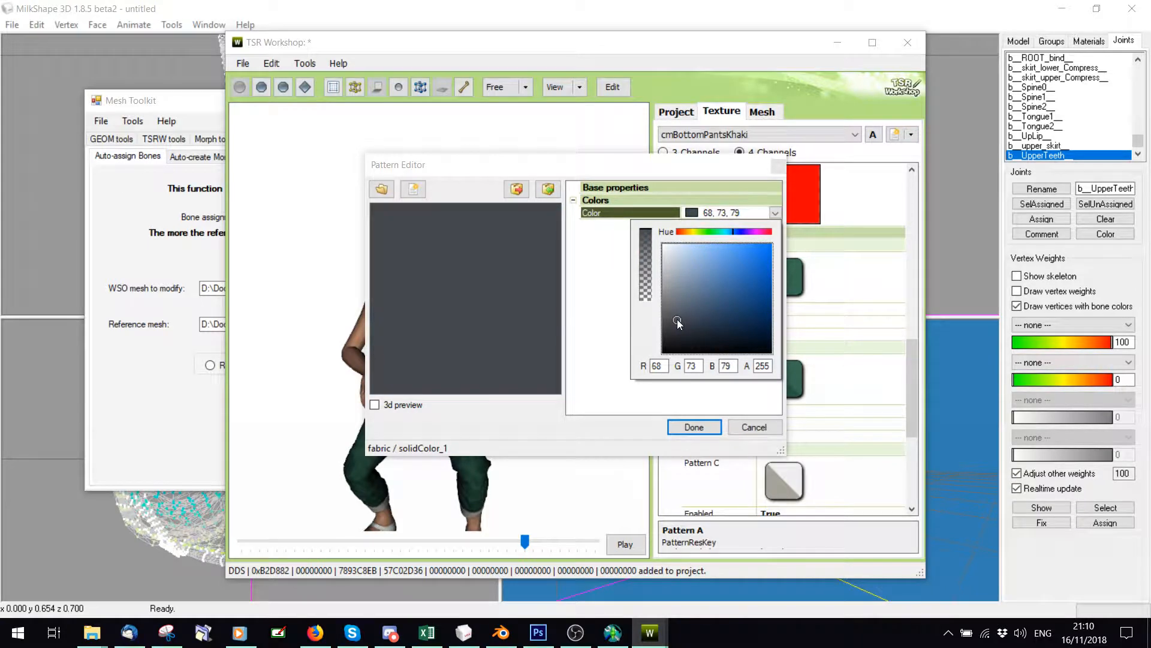
pyautogui.click(694, 426)
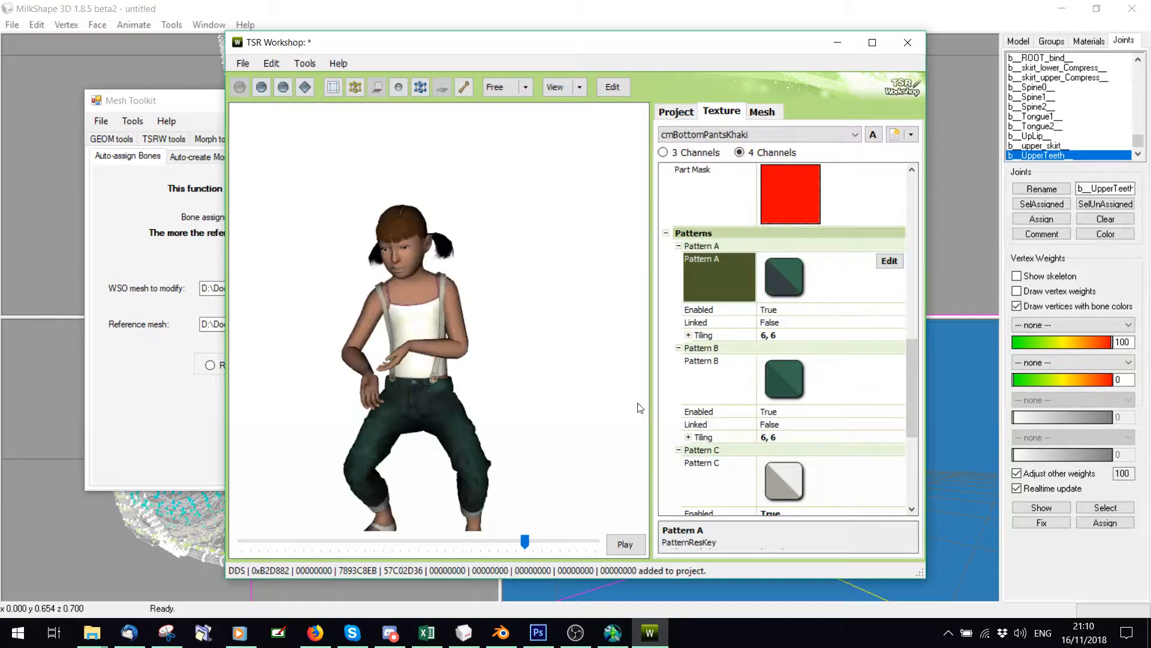
# Change Pattern B's solid color to a light grey-blue, RGB 143, 165, 173, and return the animation to its first frame
pyautogui.click(834, 392)
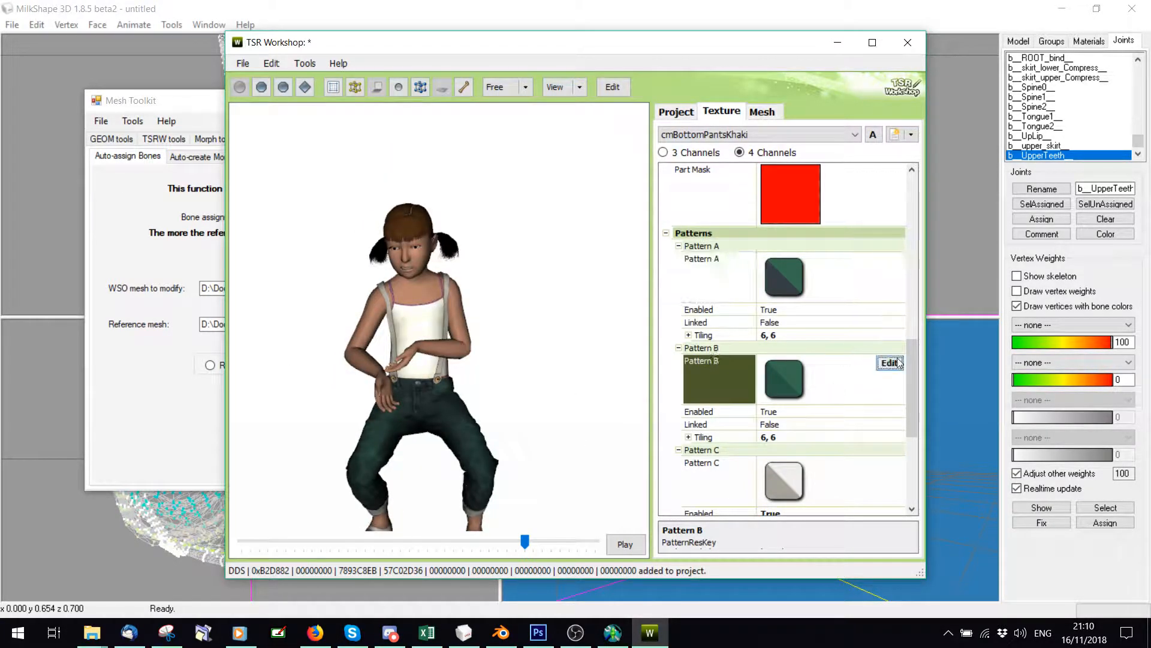
pyautogui.click(890, 362)
pyautogui.click(780, 213)
pyautogui.click(774, 215)
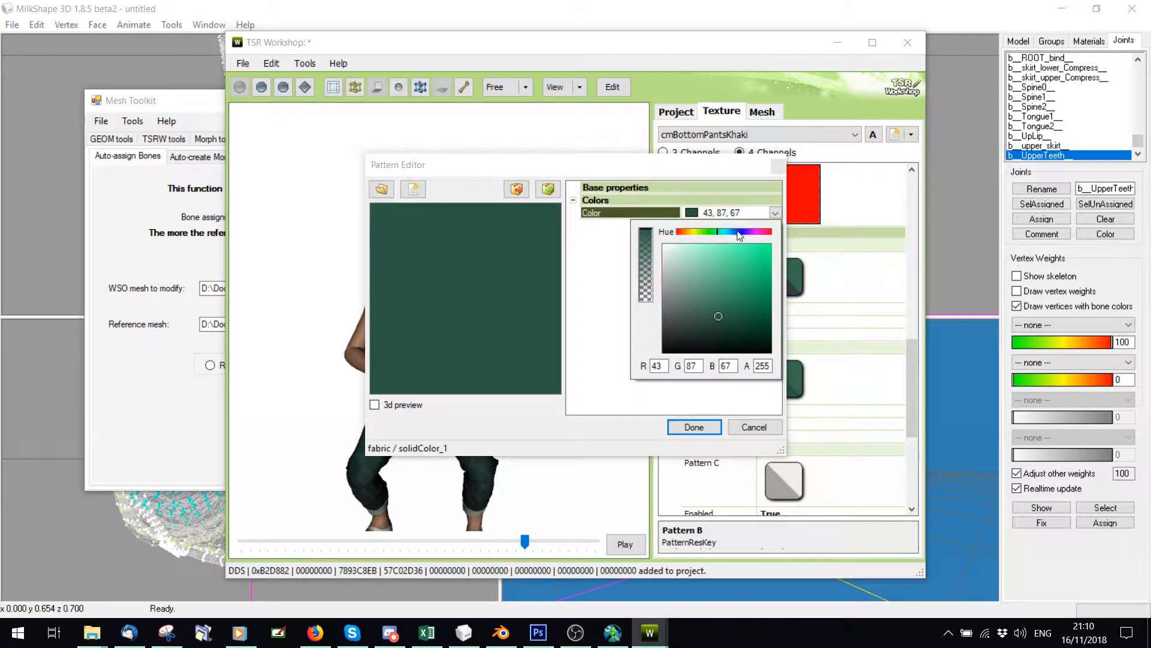
pyautogui.click(737, 231)
pyautogui.click(729, 231)
pyautogui.click(682, 284)
pyautogui.click(682, 280)
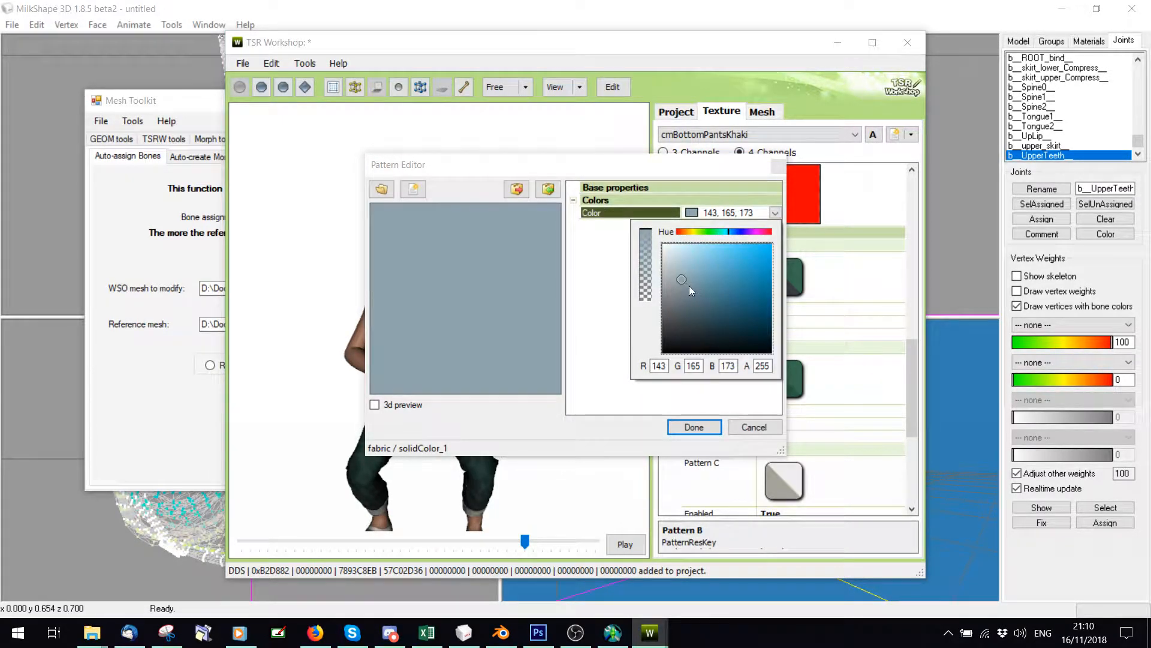
pyautogui.click(692, 427)
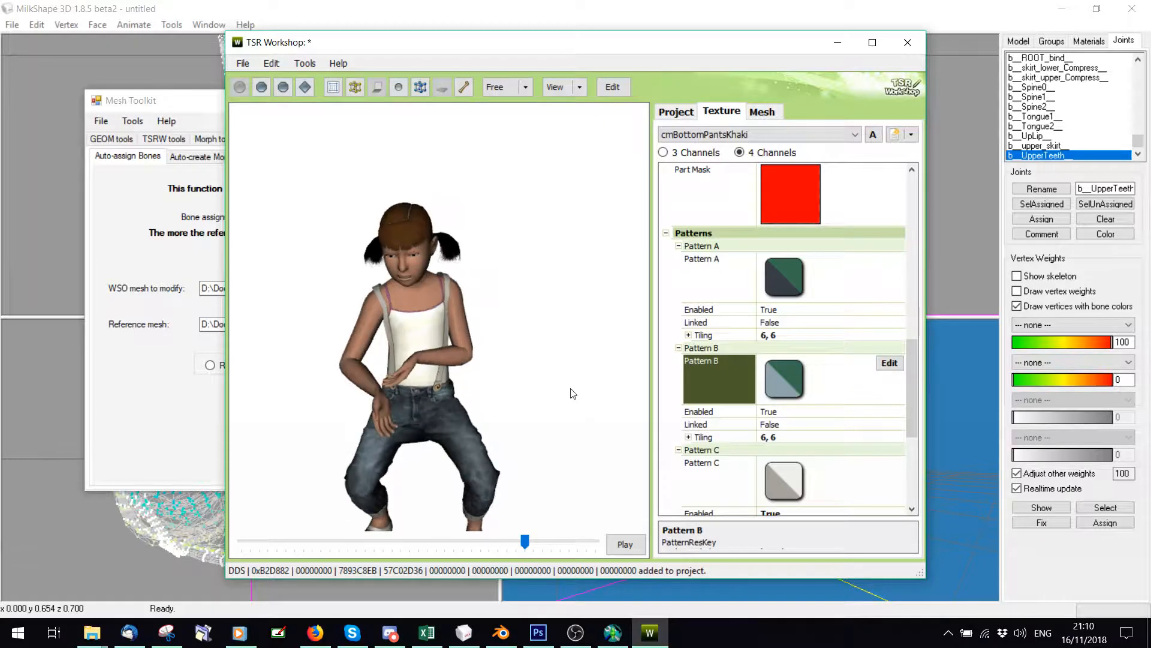
pyautogui.moveTo(526, 542); pyautogui.dragTo(242, 541)
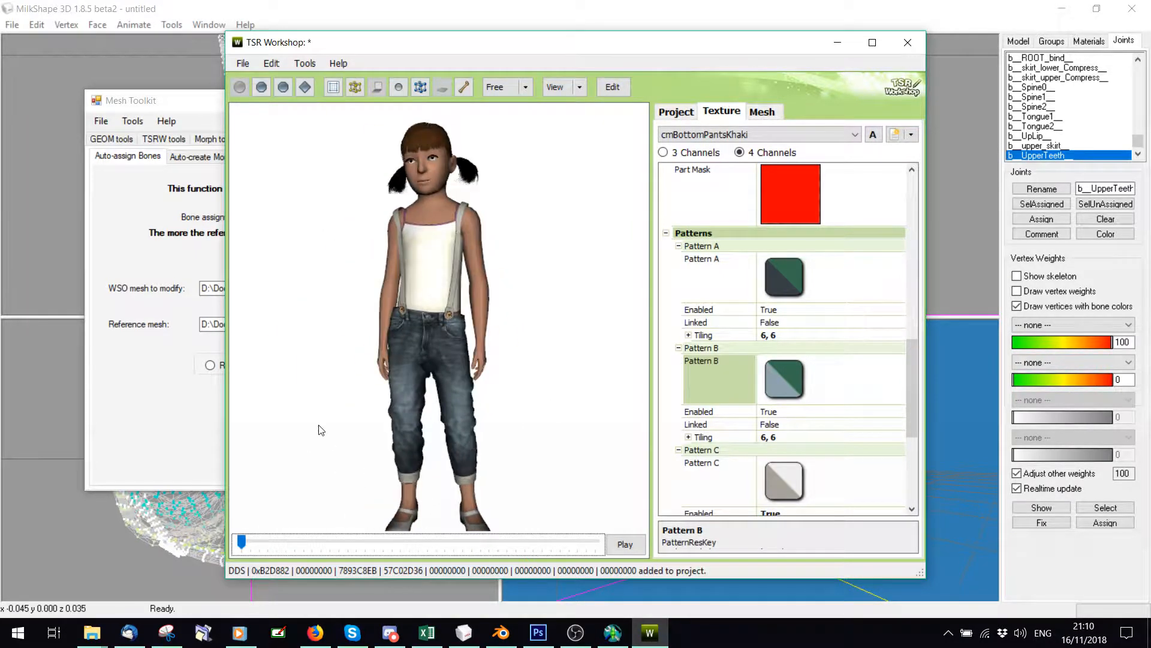
# Change Pattern A's solid color to a dark navy blue, RGB 23, 45, 65
pyautogui.click(869, 292)
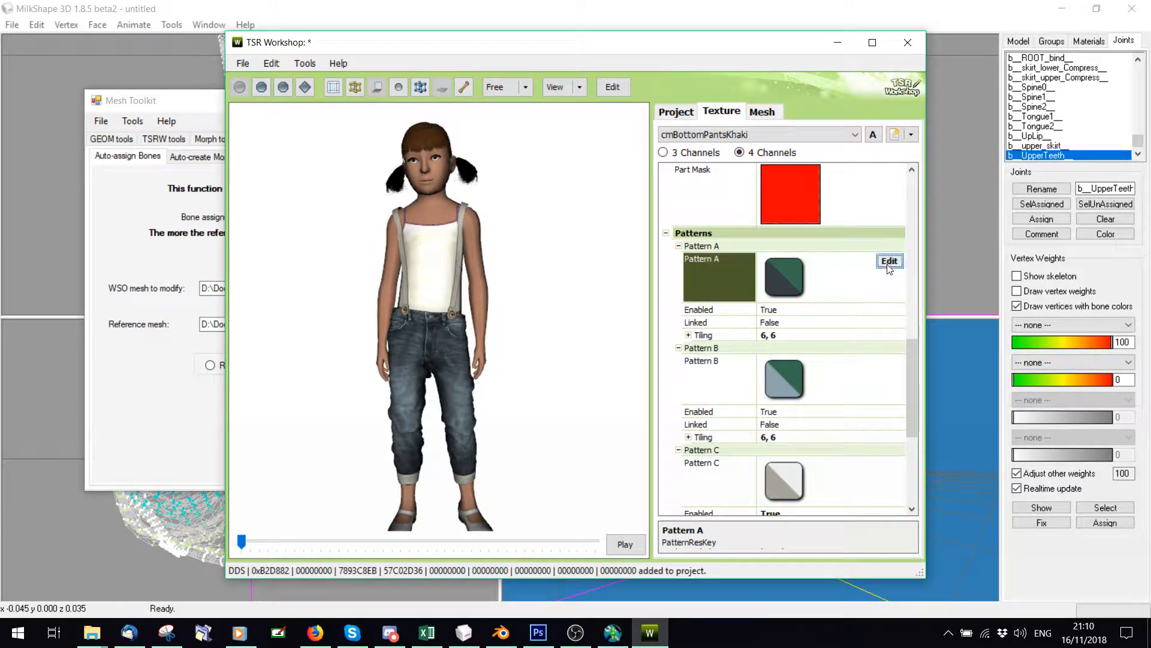
pyautogui.click(888, 261)
pyautogui.click(738, 212)
pyautogui.click(775, 212)
pyautogui.moveTo(685, 324); pyautogui.dragTo(714, 322)
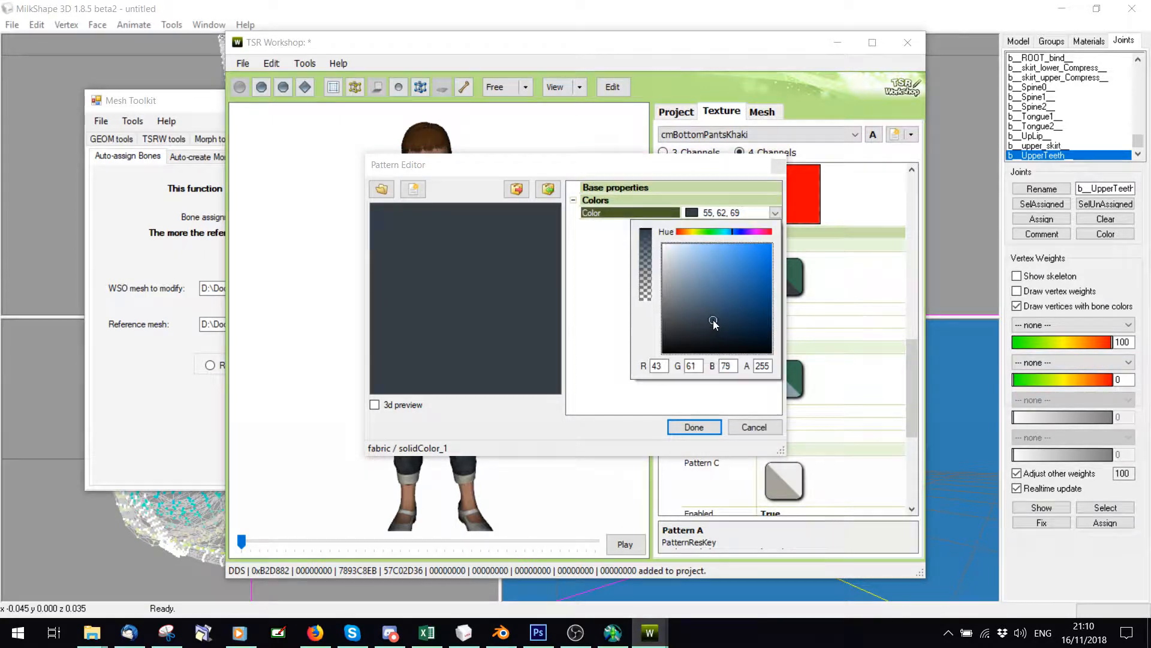
pyautogui.click(692, 428)
pyautogui.click(693, 427)
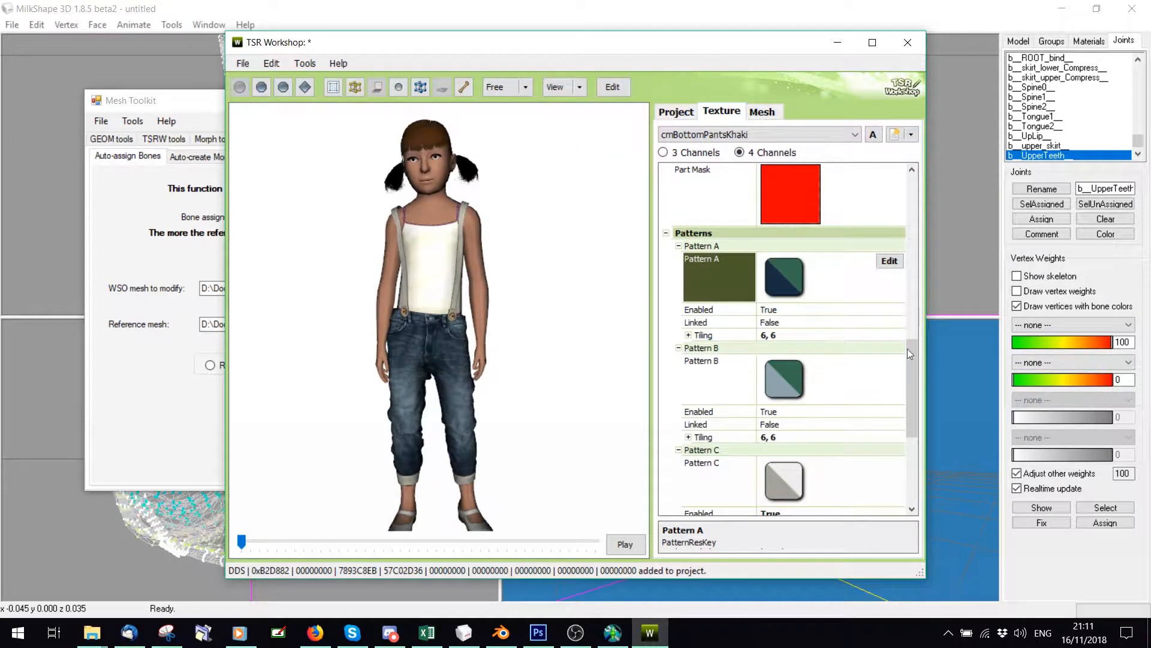
# Brighten Pattern A's solid color to a medium-dark blue, RGB 39, 72, 103
pyautogui.click(887, 364)
pyautogui.click(892, 264)
pyautogui.click(891, 263)
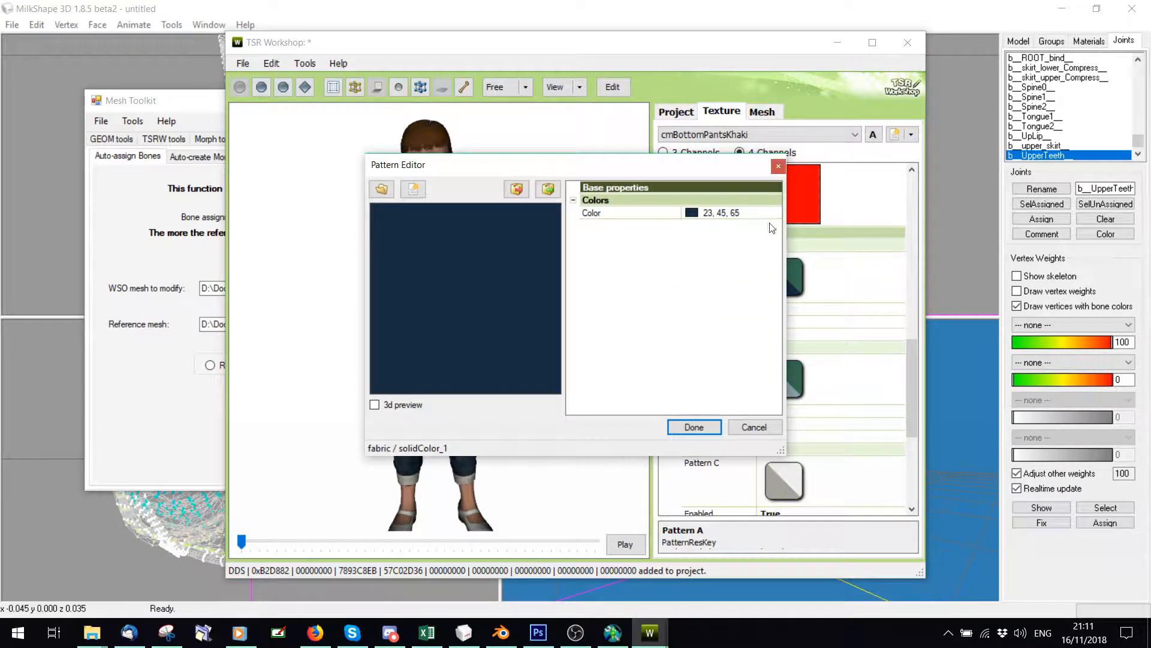
pyautogui.click(738, 213)
pyautogui.click(775, 213)
pyautogui.click(732, 310)
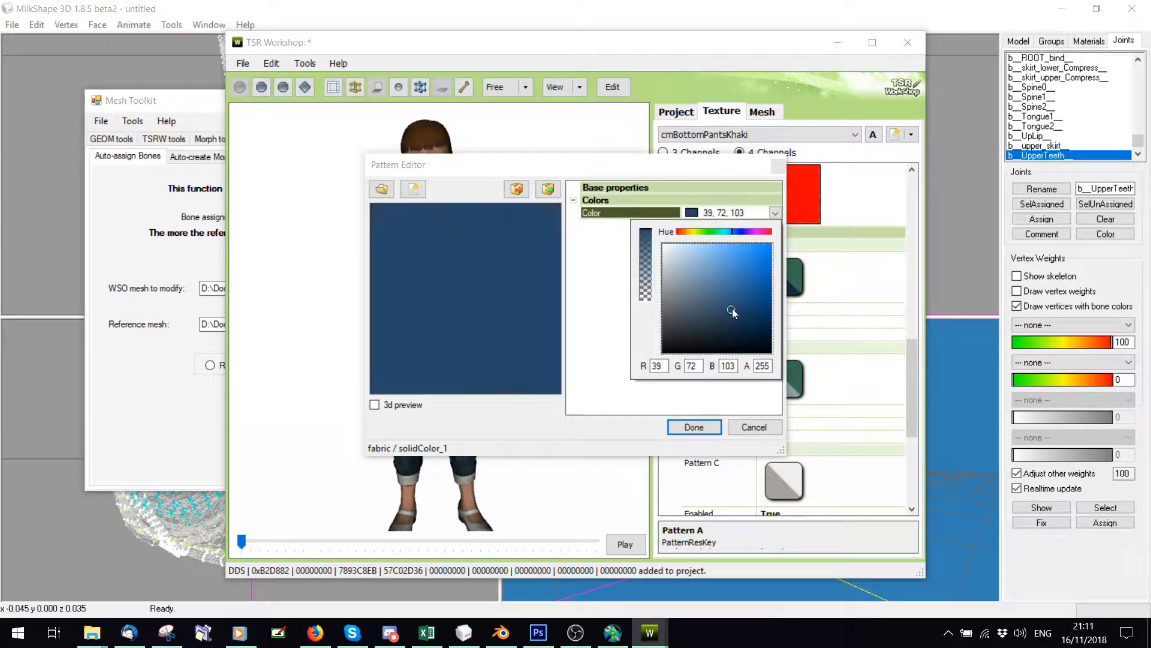
pyautogui.click(722, 413)
pyautogui.click(694, 427)
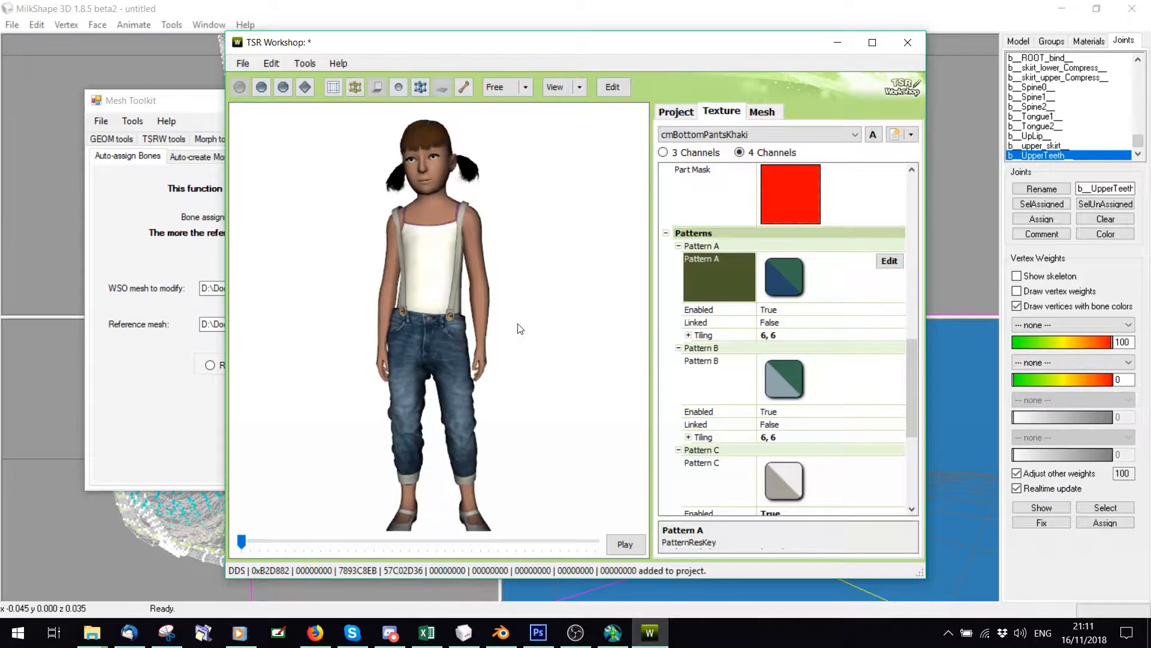
# Change Pattern B's solid color to a deeper teal-blue, RGB 79, 121, 138
pyautogui.click(888, 363)
pyautogui.click(890, 362)
pyautogui.click(737, 213)
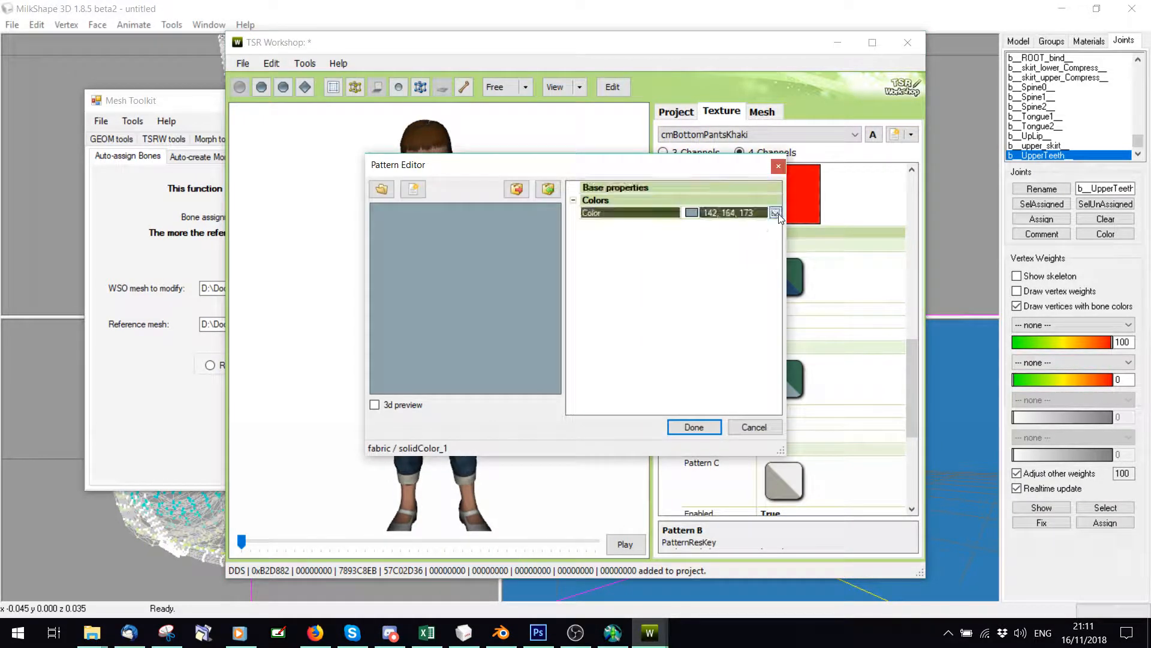
pyautogui.click(775, 213)
pyautogui.click(723, 301)
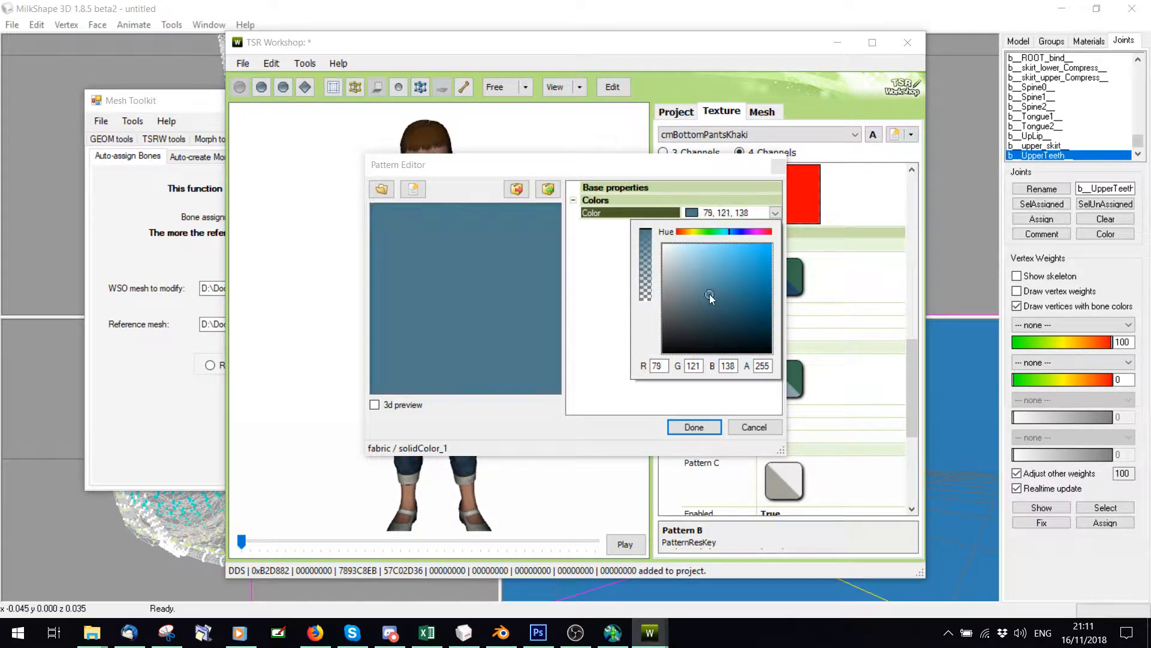
pyautogui.click(694, 427)
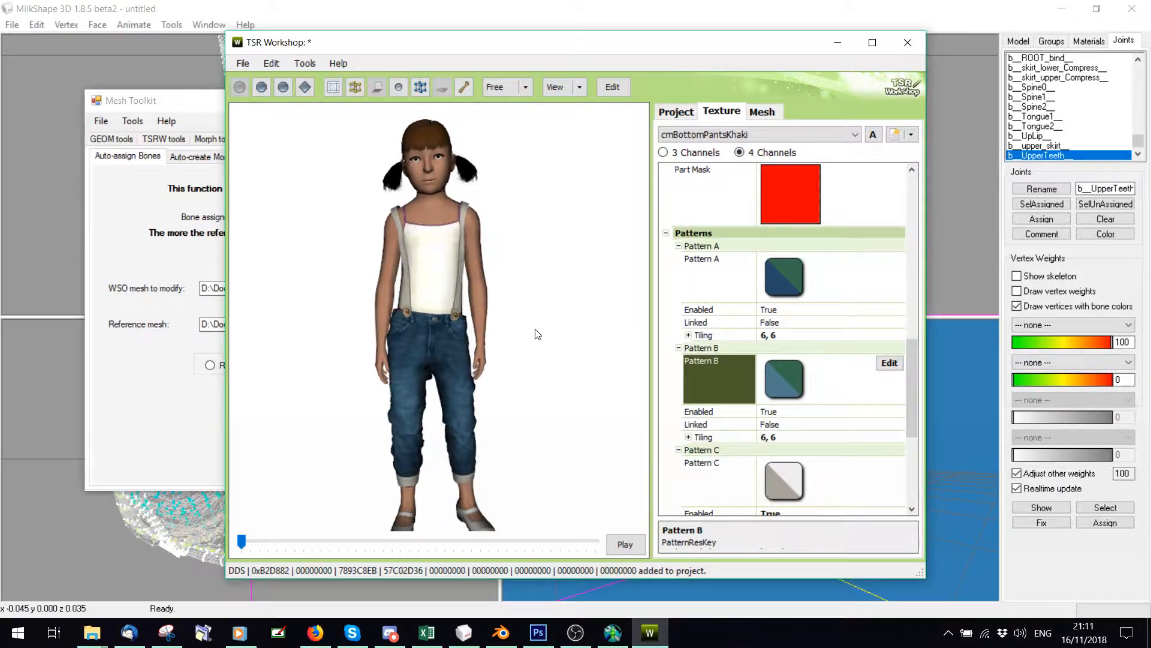
# Inspect the sweatpants up close, then shift Pattern B's hue slightly toward blue, giving RGB 78, 111, 138
pyautogui.scroll(3, 530, 322)
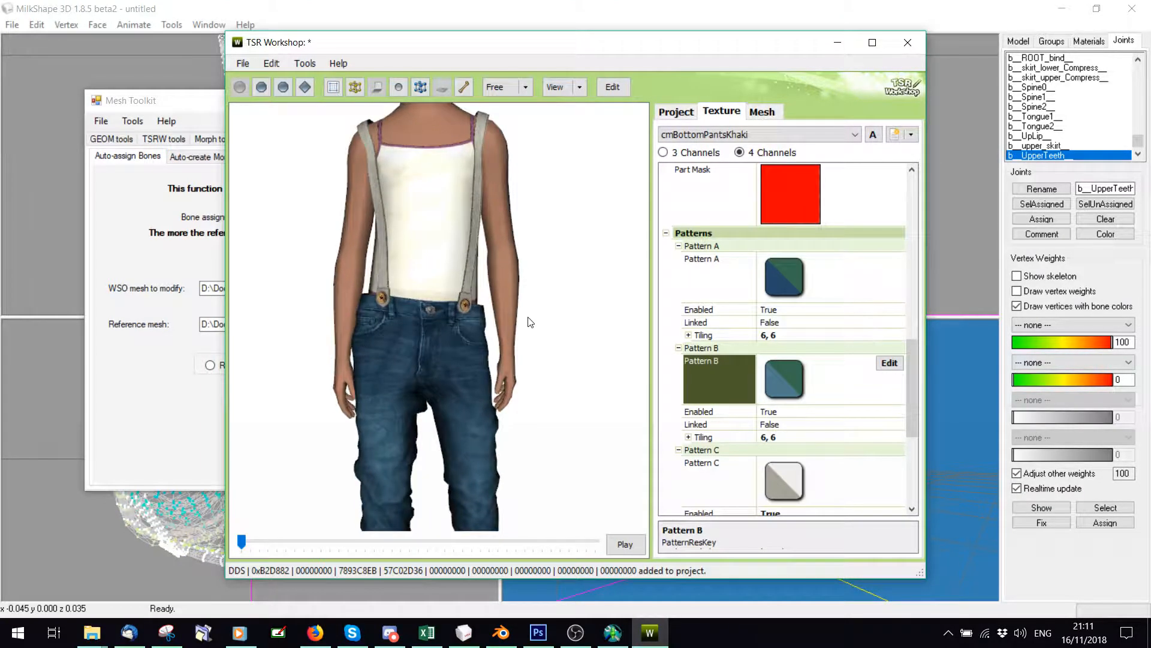
pyautogui.scroll(-2, 530, 322)
pyautogui.click(889, 363)
pyautogui.click(773, 213)
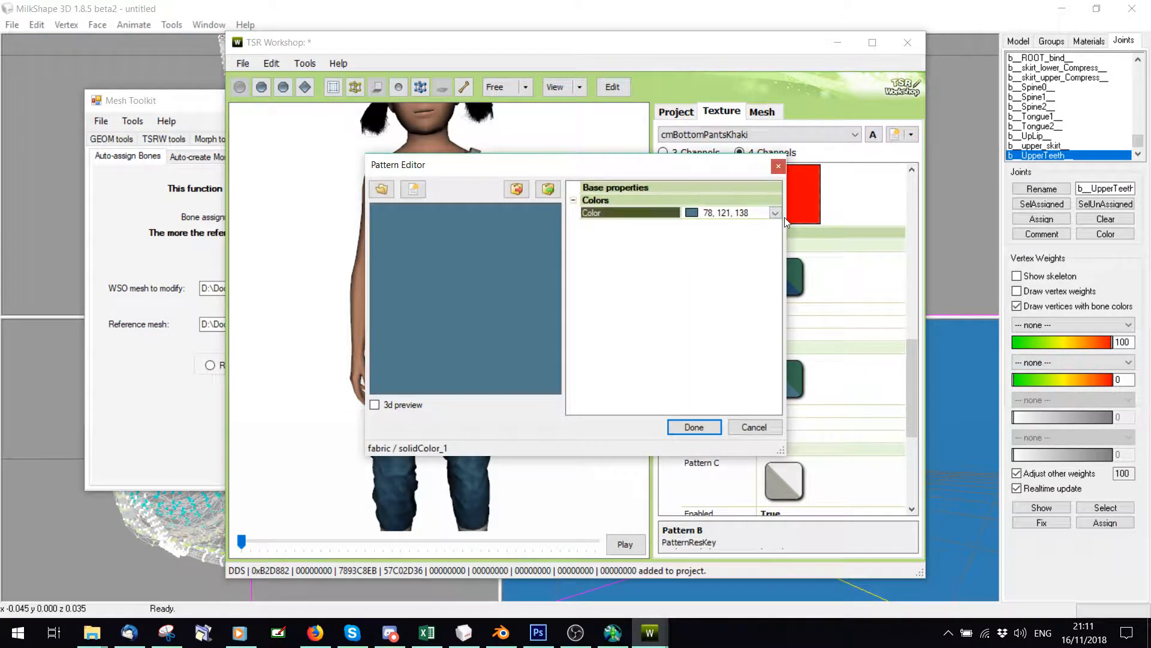
pyautogui.click(774, 213)
pyautogui.moveTo(732, 235); pyautogui.dragTo(735, 234)
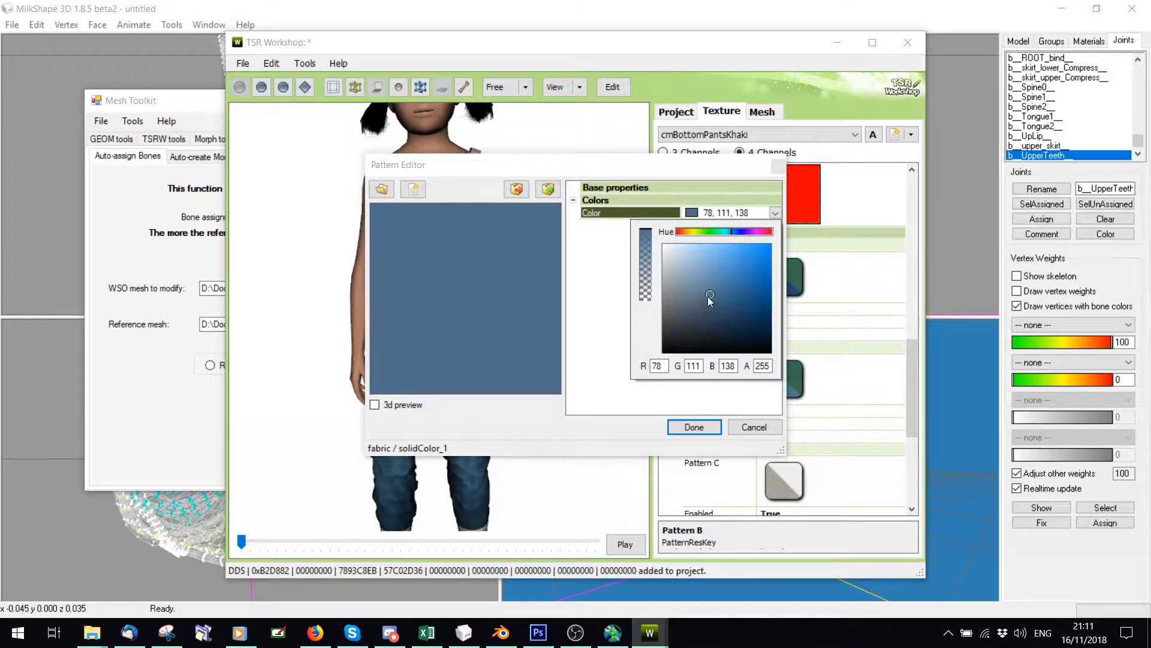
pyautogui.click(694, 426)
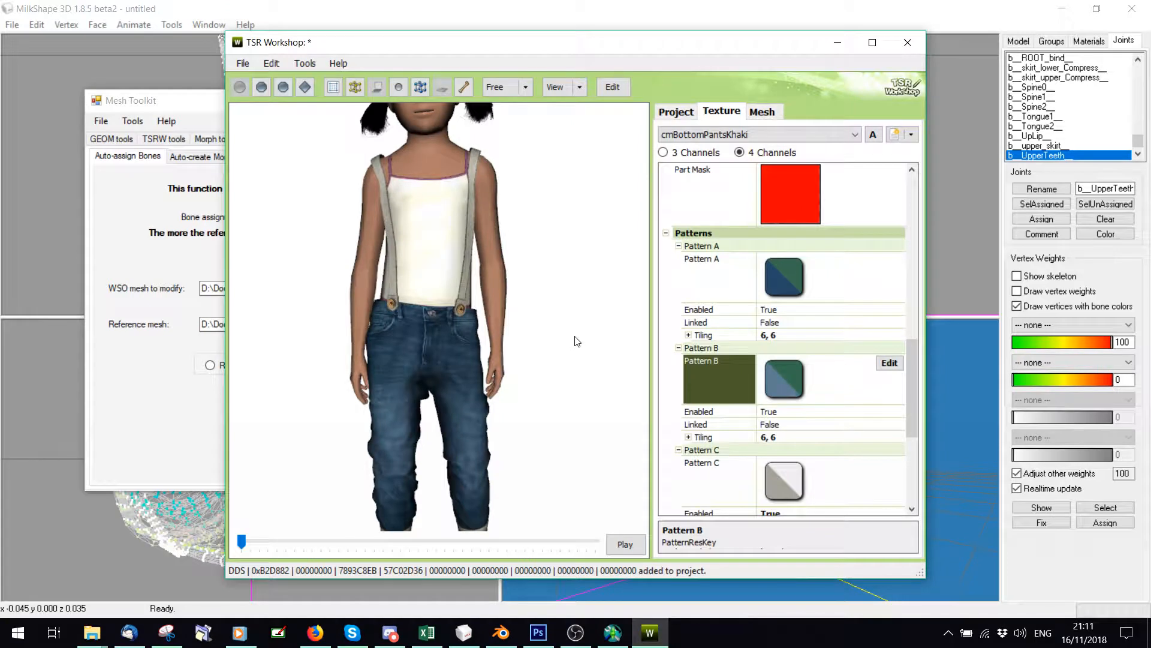
# Lighten Pattern B's solid color to a soft blue, RGB 128, 156, 177
pyautogui.scroll(-2, 572, 339)
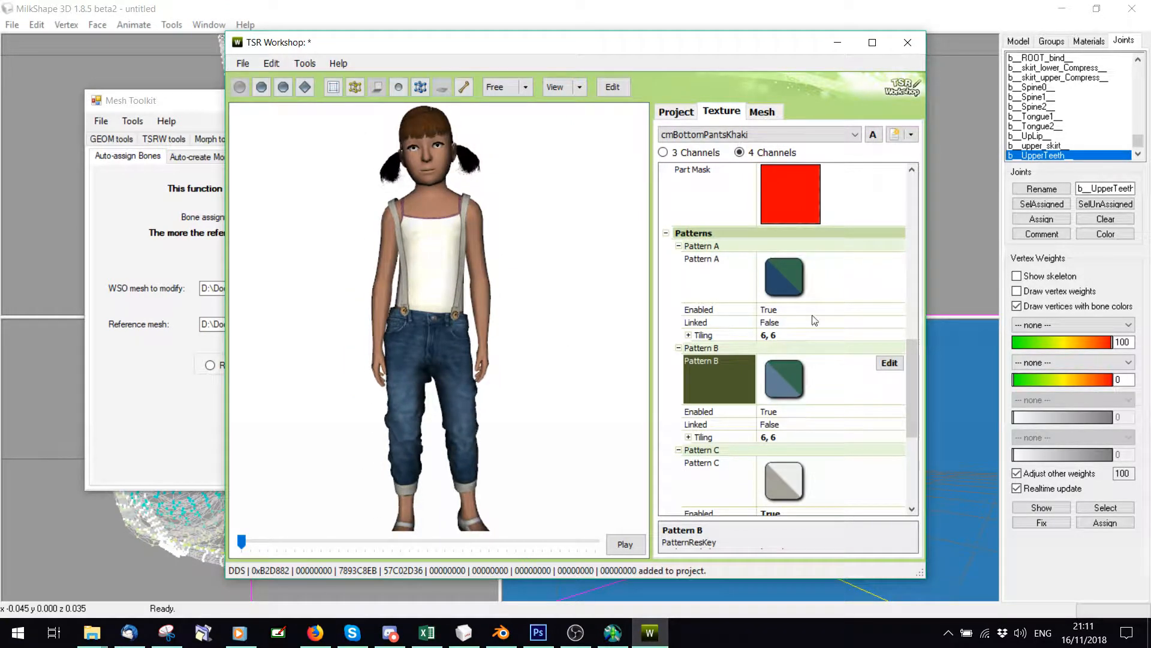
pyautogui.click(890, 362)
pyautogui.click(725, 212)
pyautogui.click(775, 212)
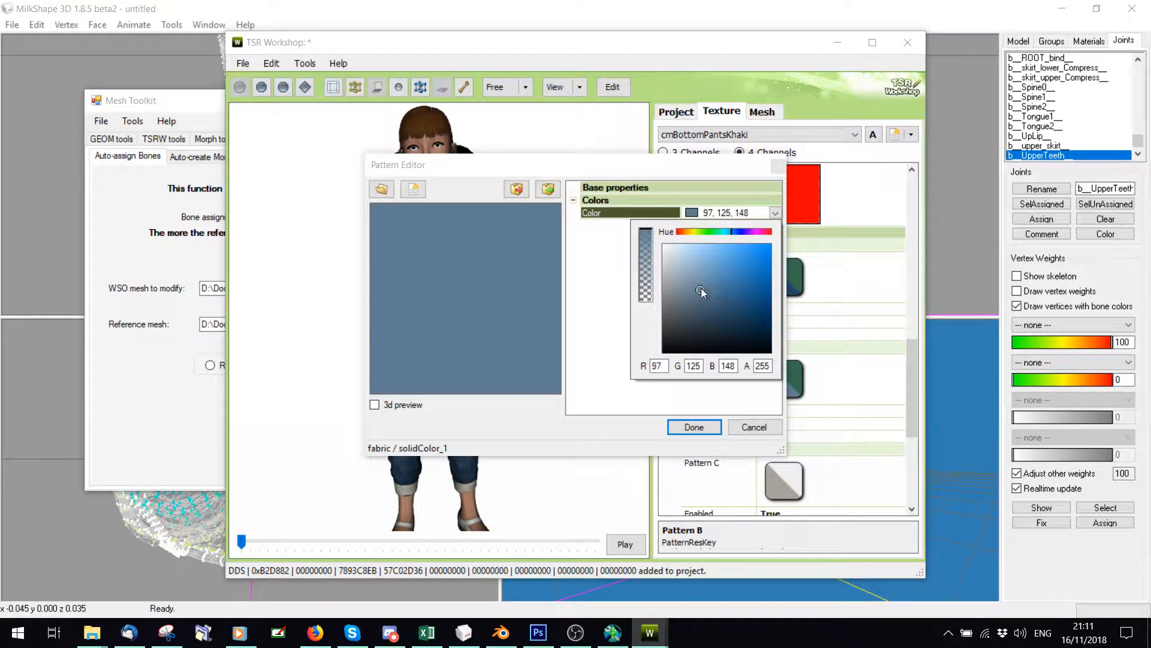
pyautogui.click(696, 281)
pyautogui.click(693, 427)
# Lighten Pattern A's solid color to a medium blue and check the recolored sweatpants on the child model
pyautogui.click(719, 264)
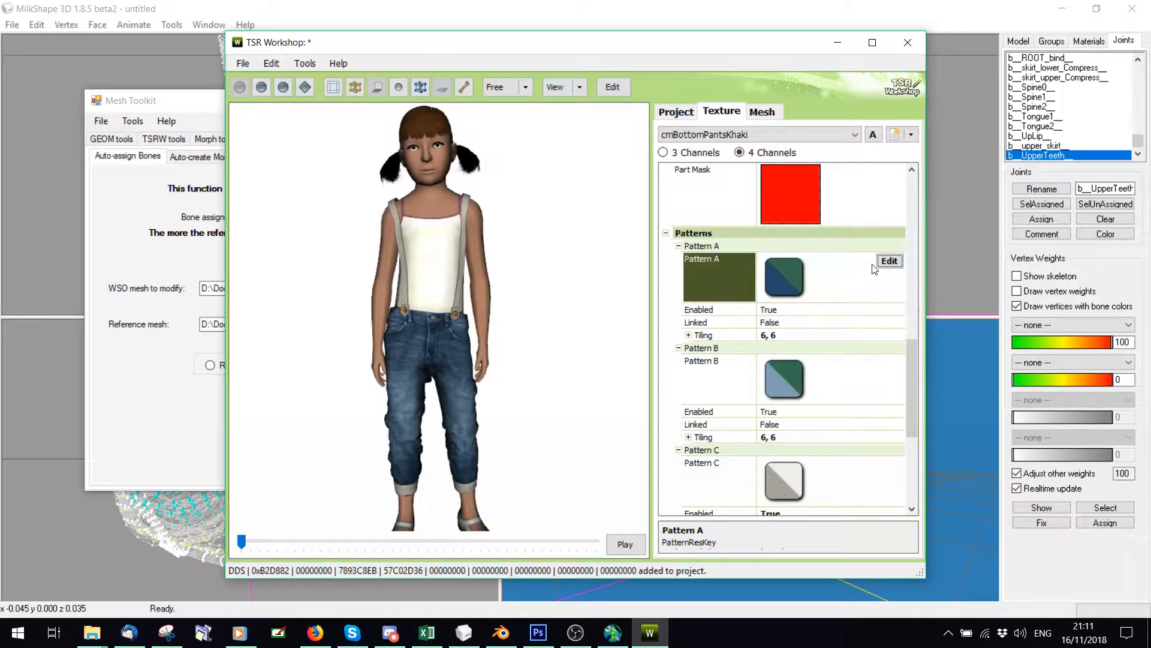
pyautogui.click(890, 264)
pyautogui.click(732, 213)
pyautogui.click(774, 212)
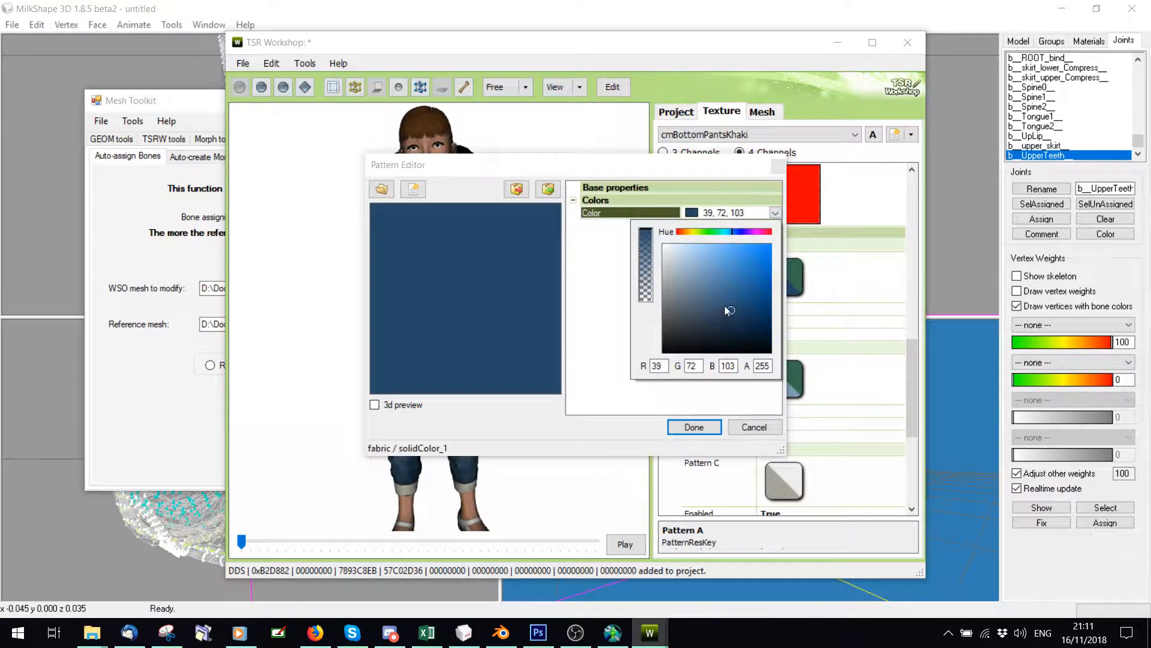
pyautogui.moveTo(729, 310); pyautogui.dragTo(721, 294)
pyautogui.click(694, 425)
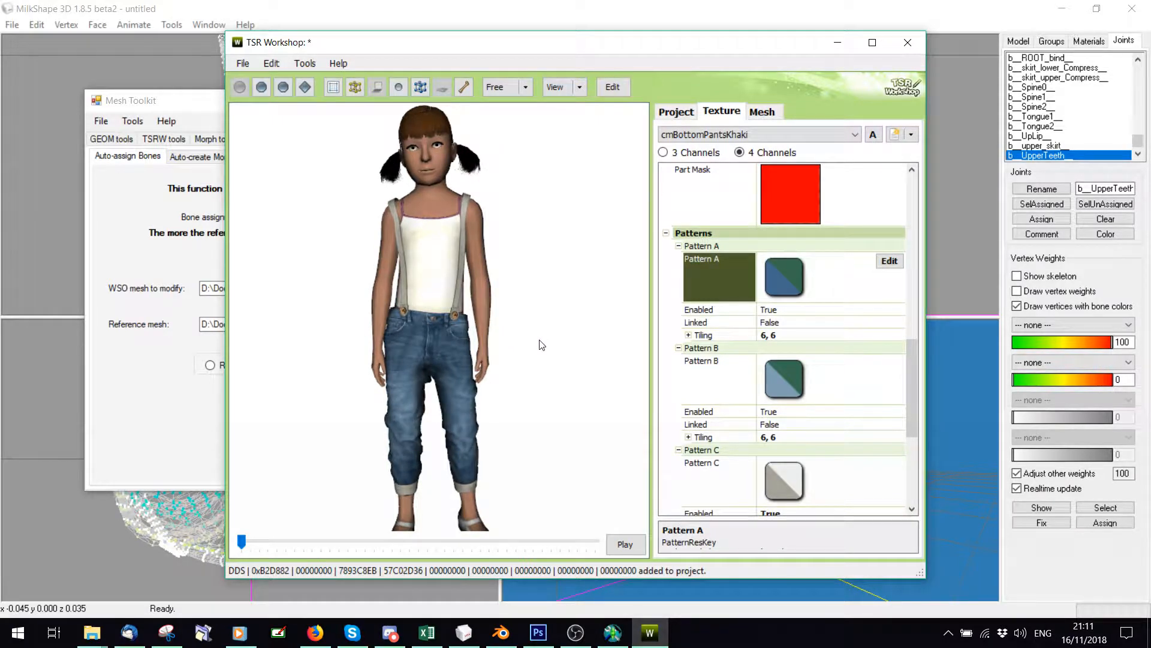
pyautogui.scroll(3, 541, 343)
pyautogui.scroll(-3, 546, 343)
pyautogui.moveTo(563, 353); pyautogui.dragTo(541, 363)
pyautogui.scroll(-3, 488, 349)
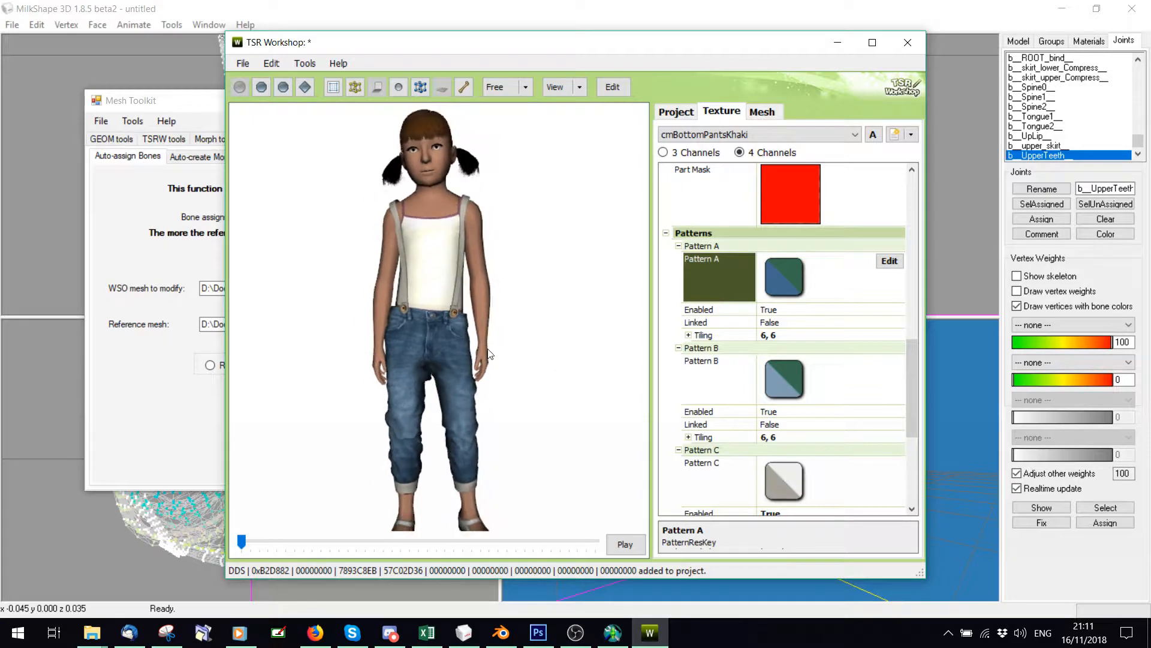
# Change Pattern B's solid color to a more saturated blue, RGB 94, 138, 171
pyautogui.click(667, 359)
pyautogui.click(890, 361)
pyautogui.click(775, 213)
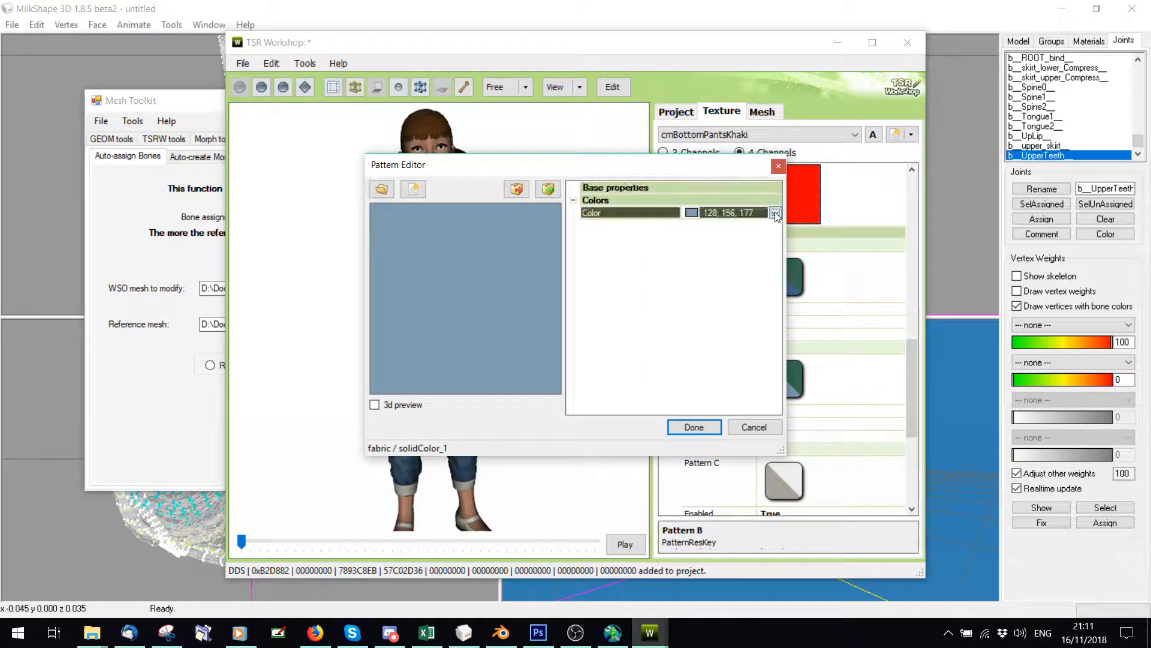
pyautogui.click(776, 214)
pyautogui.click(713, 279)
pyautogui.click(685, 427)
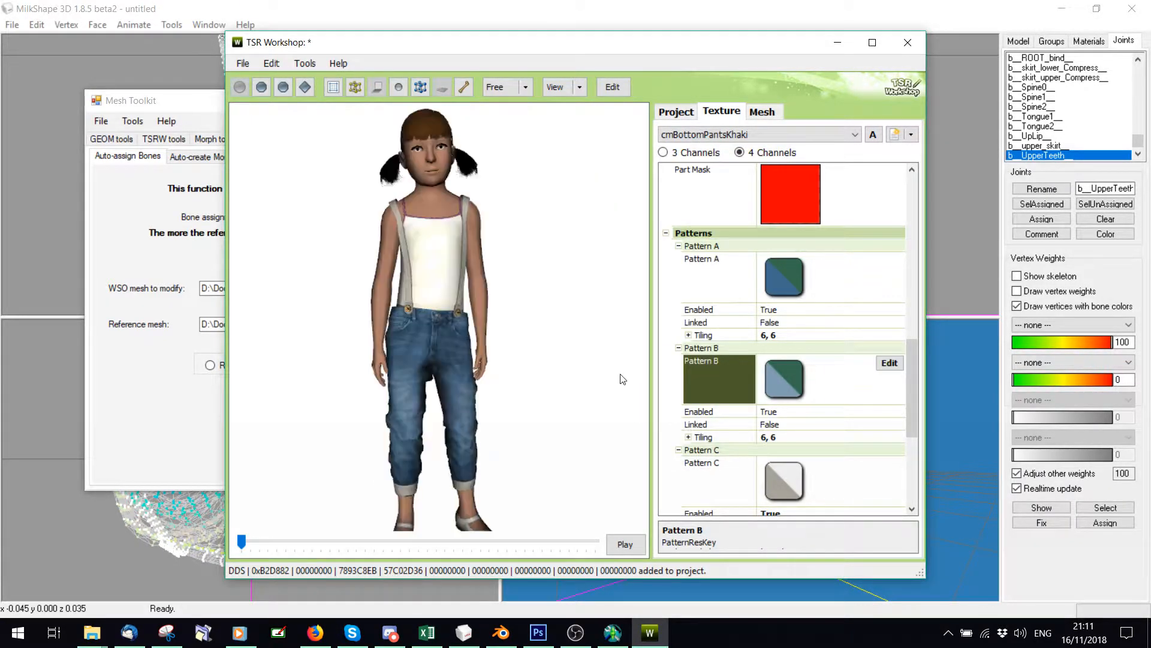
# Tone Pattern B's solid color down to a darker, less saturated blue and check the result on the model
pyautogui.click(889, 362)
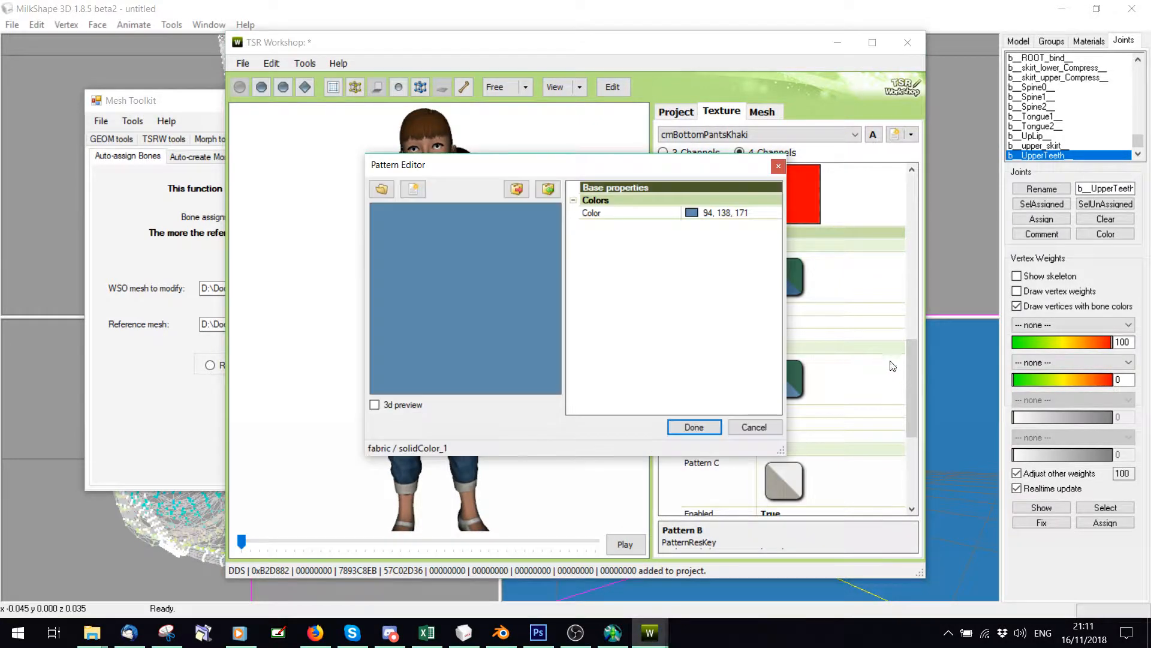
pyautogui.click(767, 213)
pyautogui.click(775, 213)
pyautogui.click(704, 279)
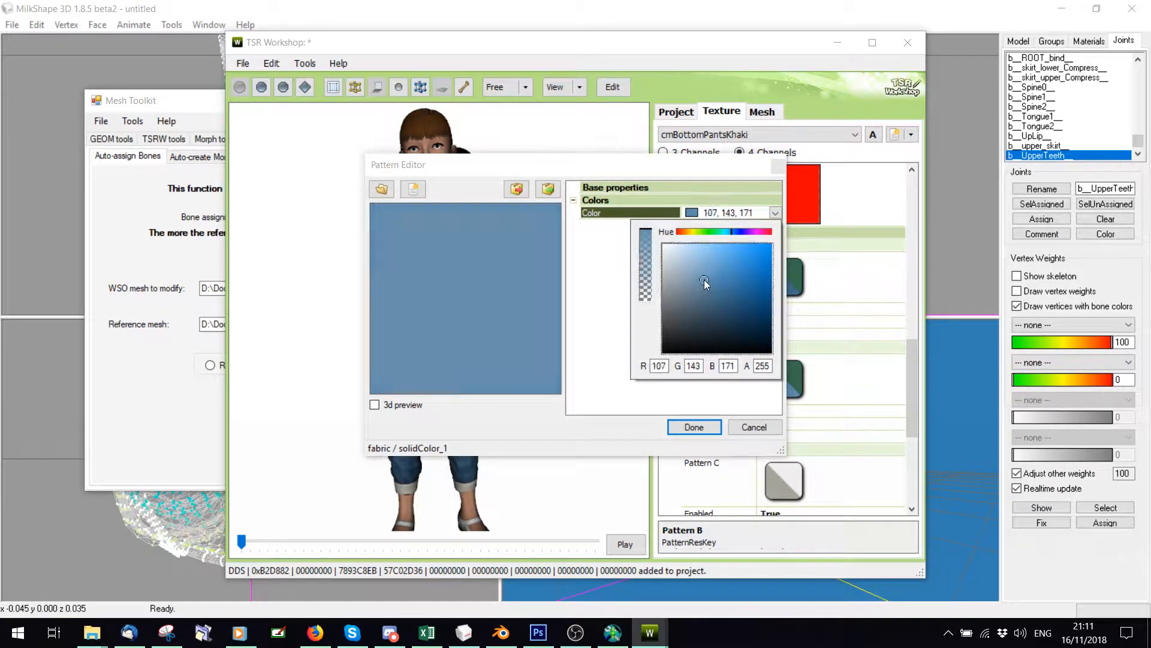
pyautogui.click(702, 290)
pyautogui.click(686, 427)
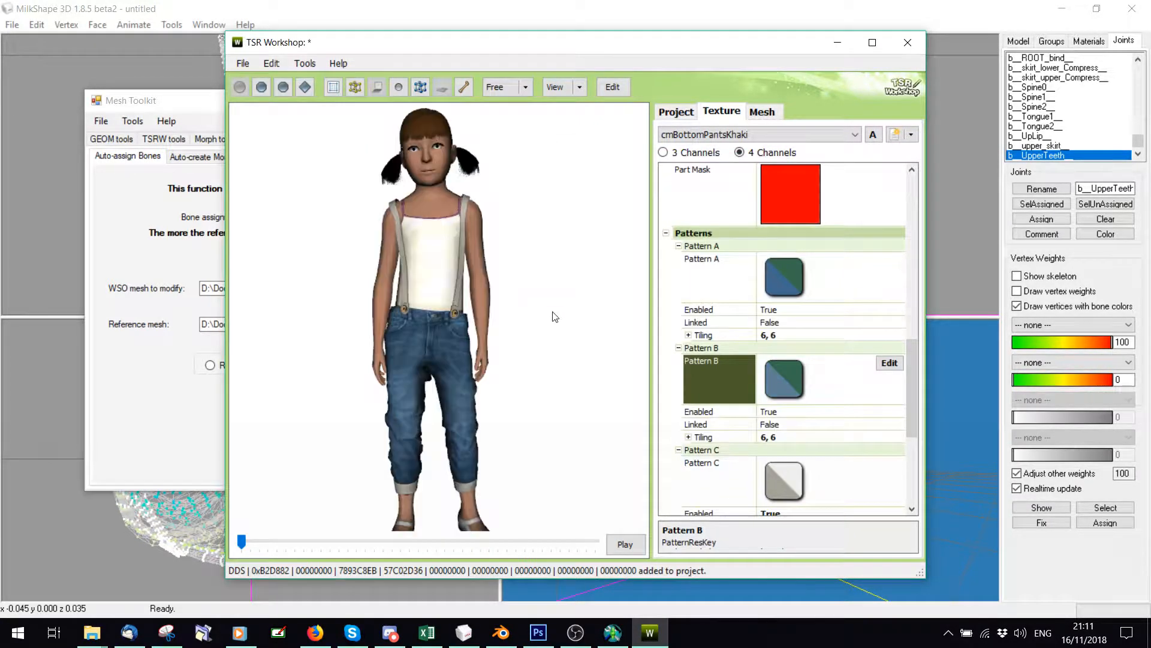
pyautogui.moveTo(490, 306); pyautogui.dragTo(510, 343)
pyautogui.scroll(1, 498, 327)
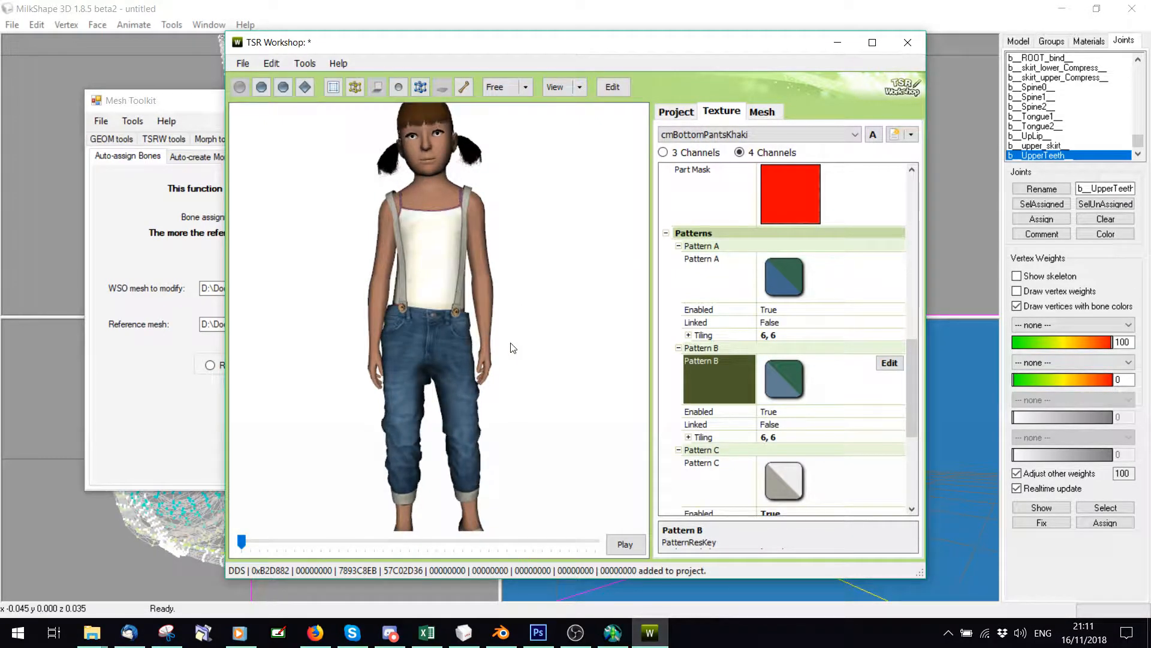
# Open Pattern C's pattern browser and display the Leather_Fur category
pyautogui.scroll(-4, 819, 397)
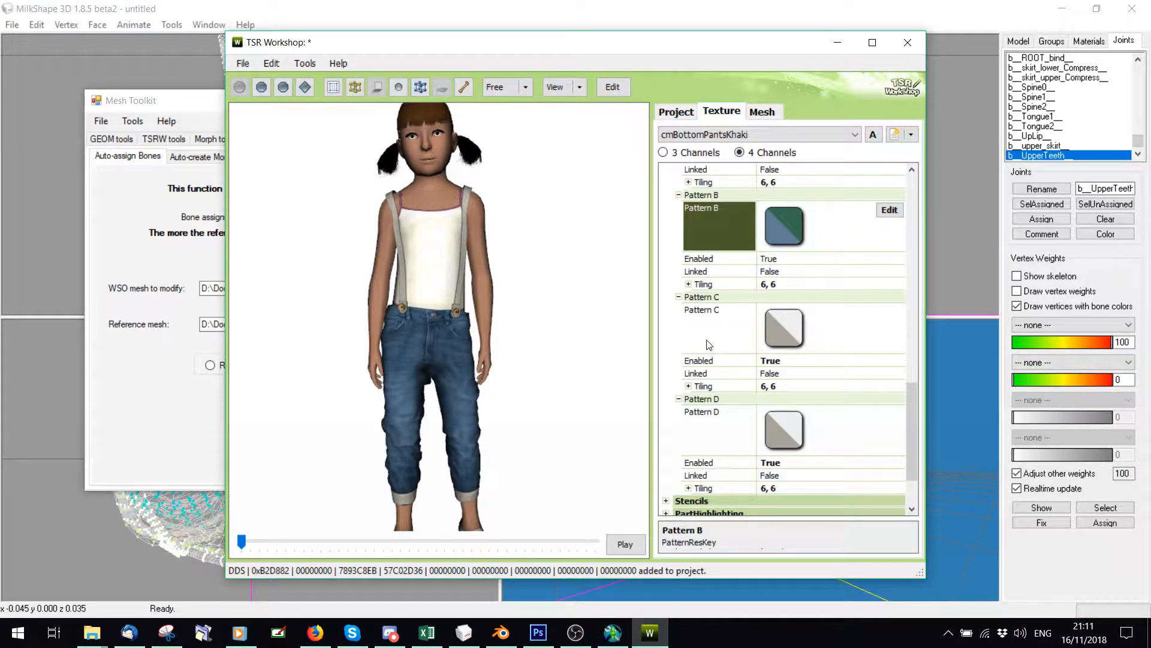
pyautogui.click(905, 319)
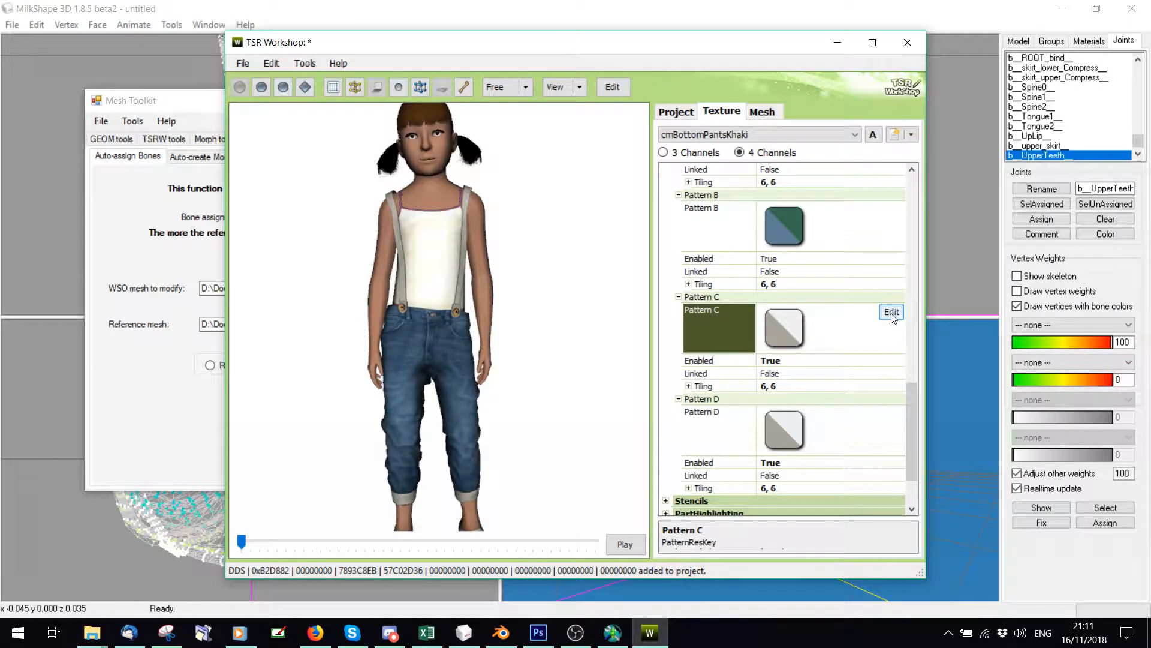
pyautogui.click(891, 311)
pyautogui.click(412, 191)
pyautogui.click(410, 133)
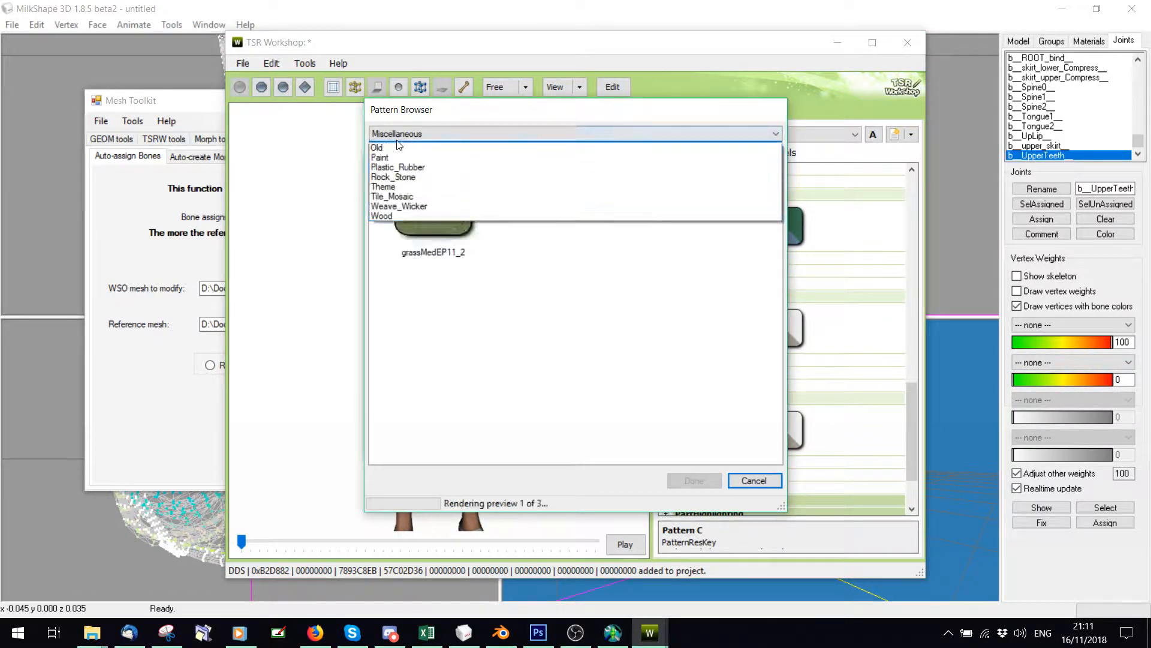
pyautogui.click(408, 196)
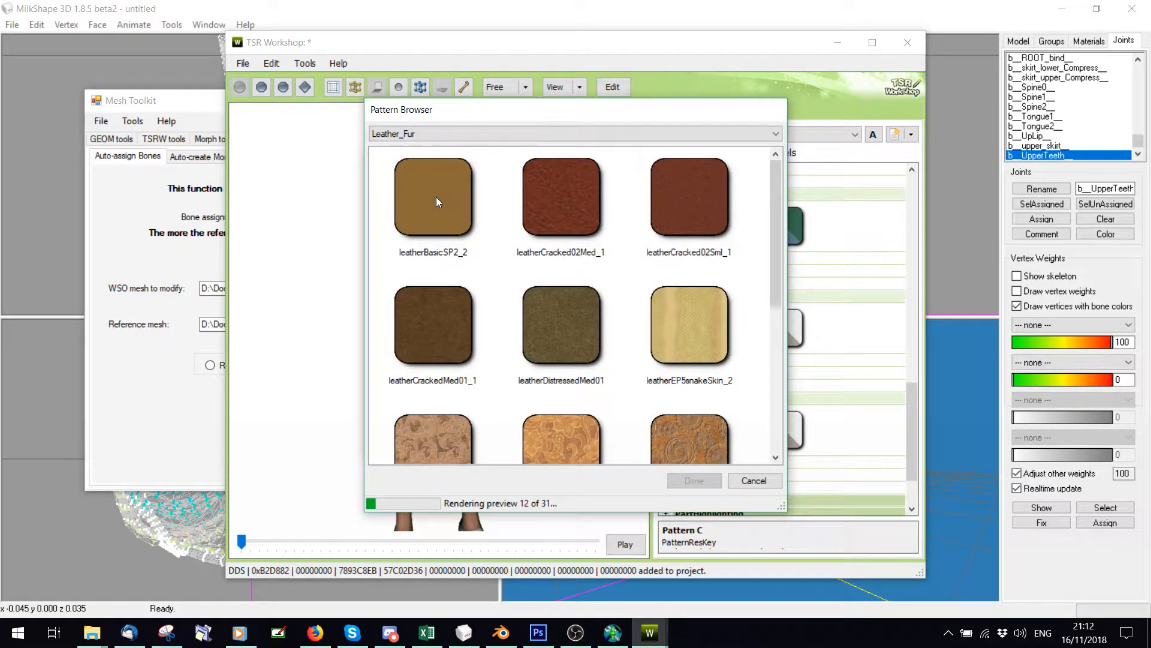
# Apply the leatherSuedeMed01 pattern to Pattern C and check the suspender button tabs on the model
pyautogui.scroll(-3, 437, 198)
pyautogui.scroll(-2, 436, 203)
pyautogui.scroll(1, 521, 229)
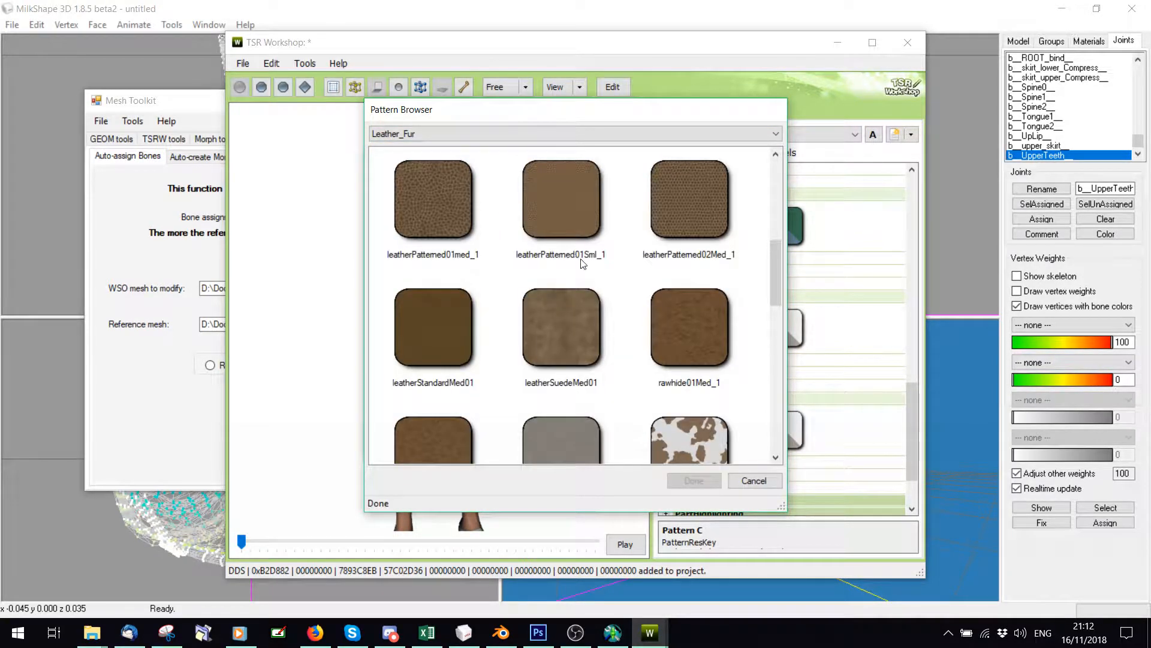
pyautogui.click(562, 336)
pyautogui.click(694, 480)
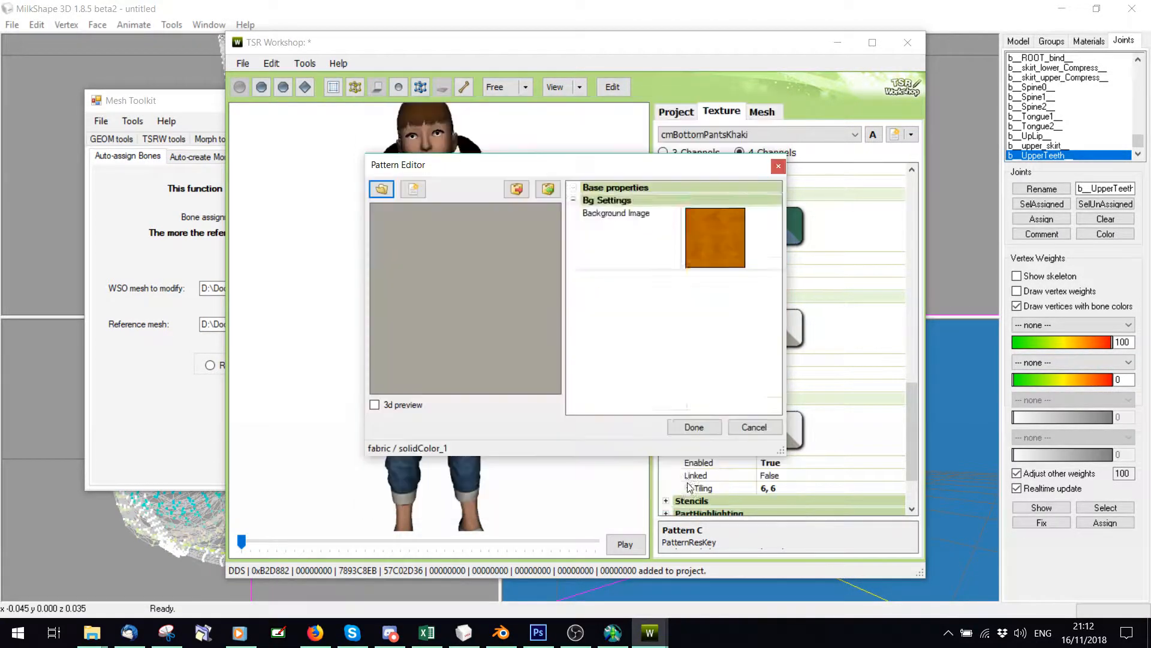
pyautogui.click(684, 426)
pyautogui.scroll(5, 456, 358)
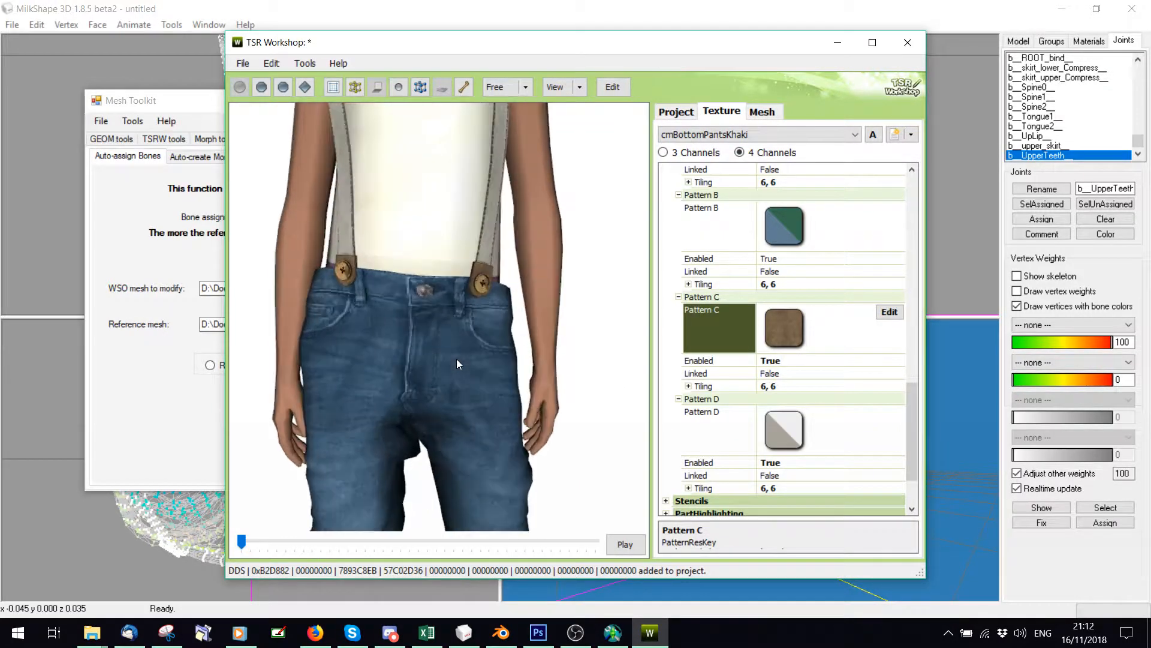
pyautogui.scroll(-2, 533, 208)
pyautogui.scroll(-4, 533, 208)
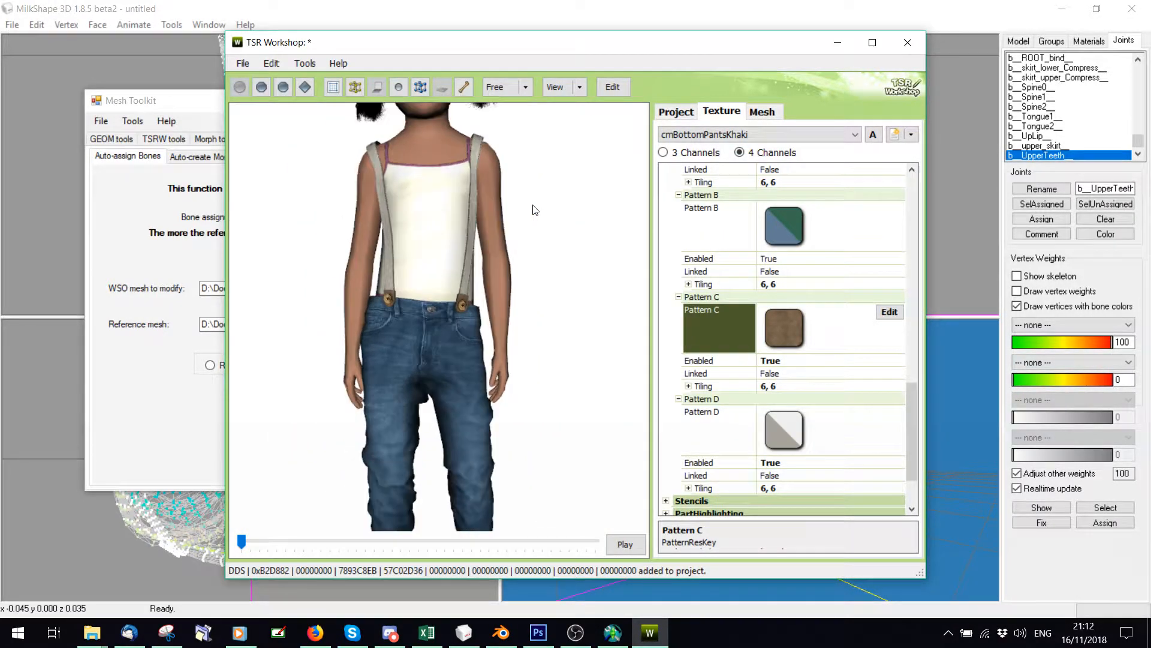
# Change Pattern D's solid color to a neutral light gray for the suspender straps
pyautogui.scroll(-2, 885, 410)
pyautogui.click(902, 337)
pyautogui.click(892, 337)
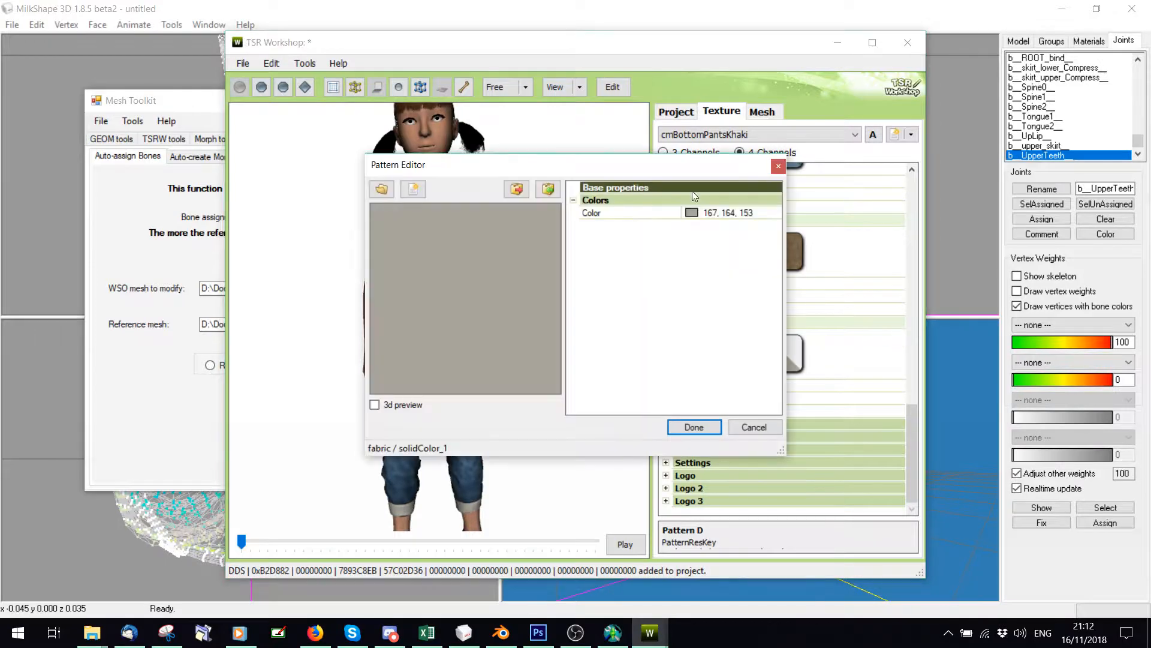
pyautogui.click(696, 212)
pyautogui.click(775, 213)
pyautogui.moveTo(650, 276); pyautogui.dragTo(570, 343)
pyautogui.click(689, 427)
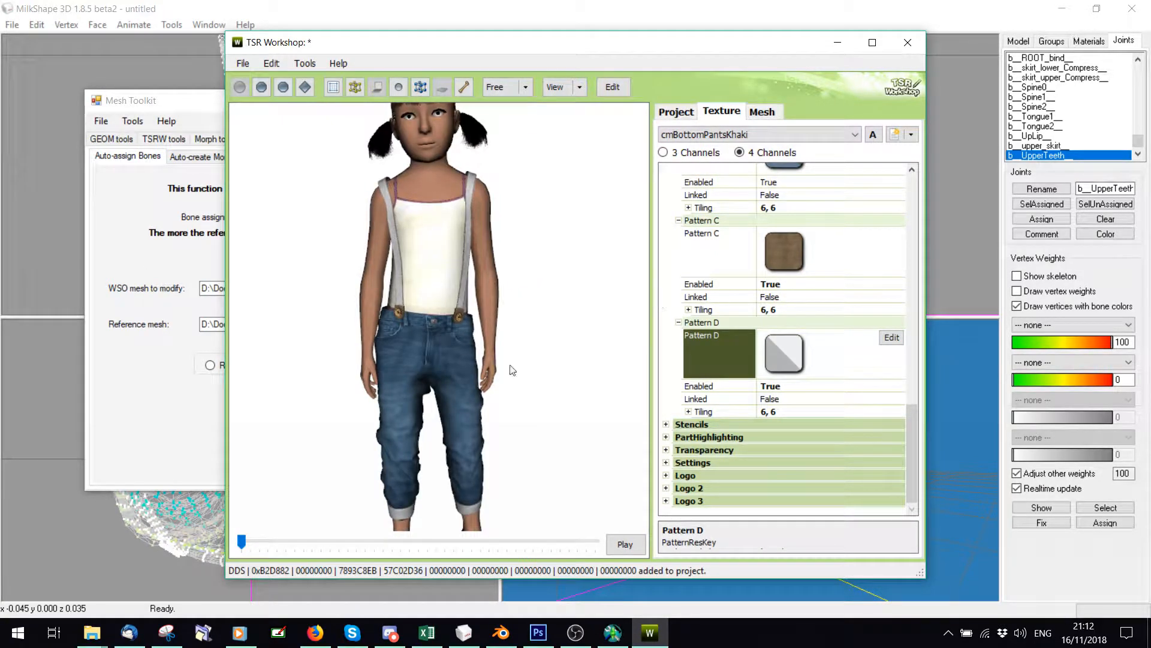
# Inspect the recolored jeans and suspenders up close, stepping through early animation frames to see how they move
pyautogui.scroll(8, 510, 363)
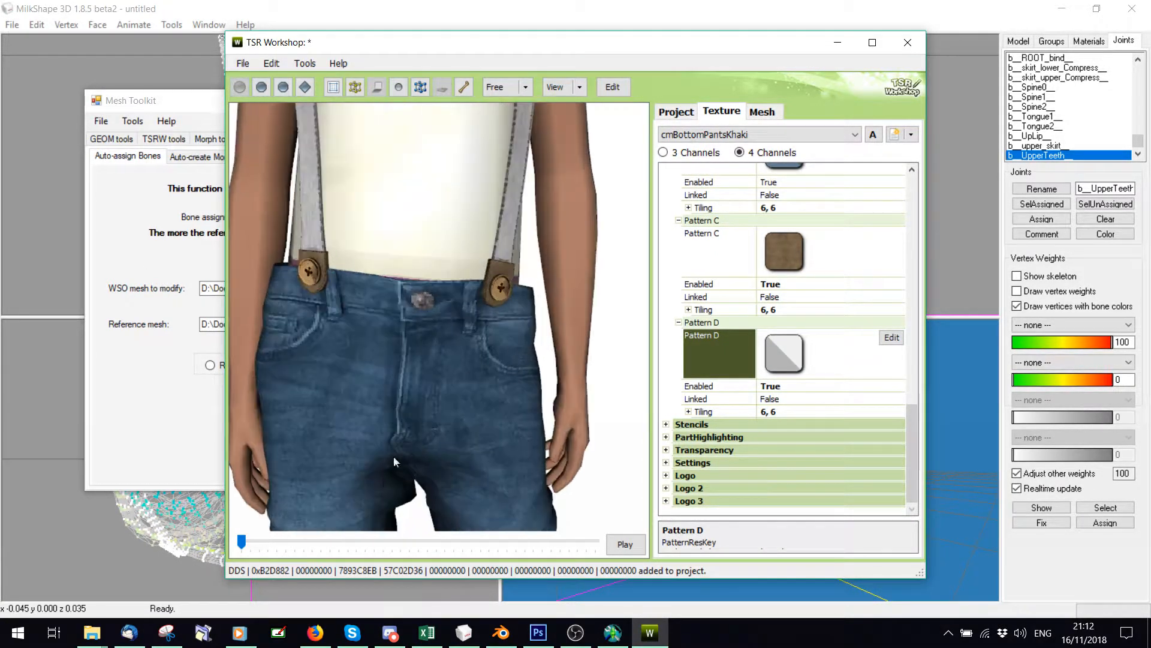
pyautogui.scroll(-5, 445, 427)
pyautogui.scroll(3, 416, 394)
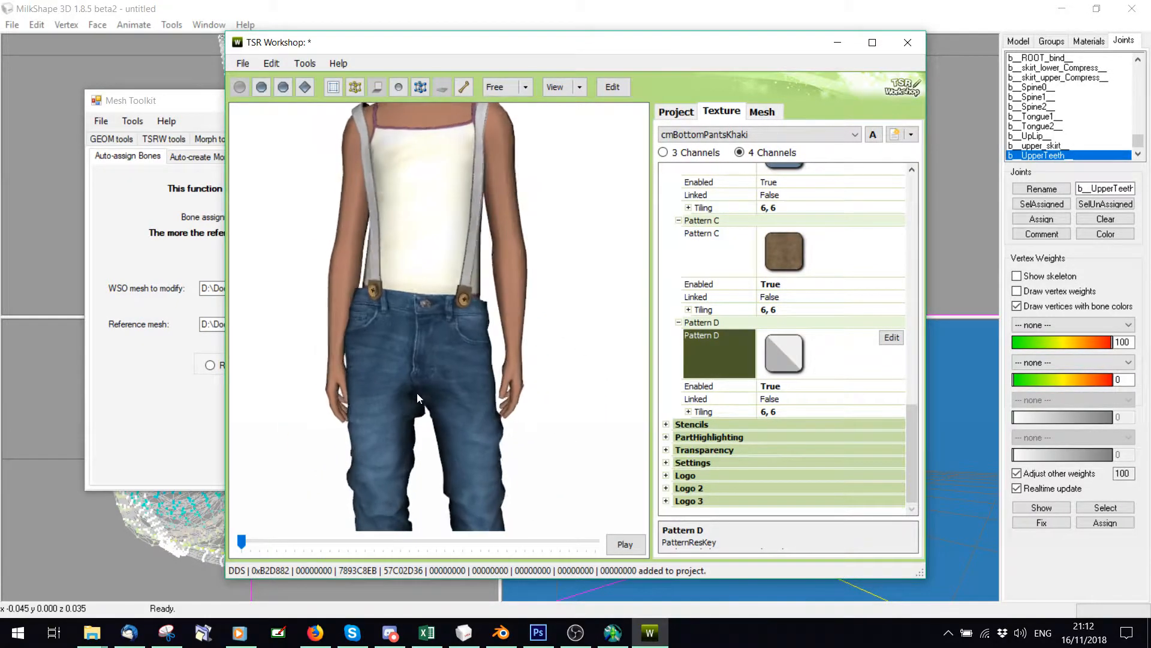
pyautogui.moveTo(420, 423); pyautogui.dragTo(432, 424)
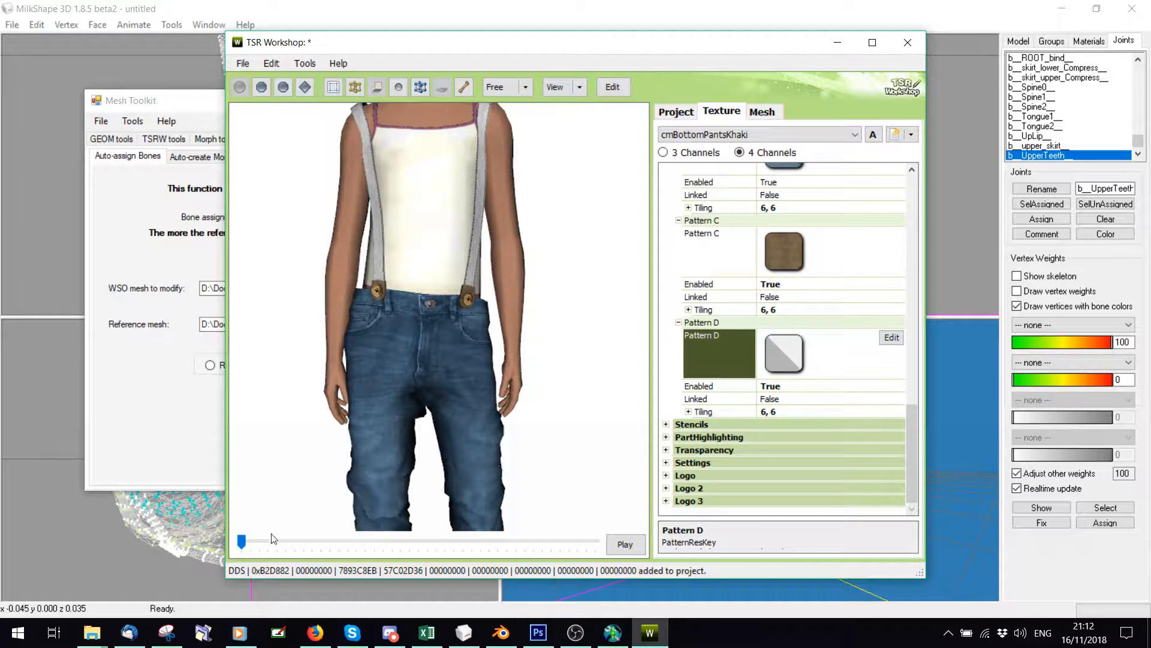
pyautogui.moveTo(241, 542); pyautogui.dragTo(275, 525)
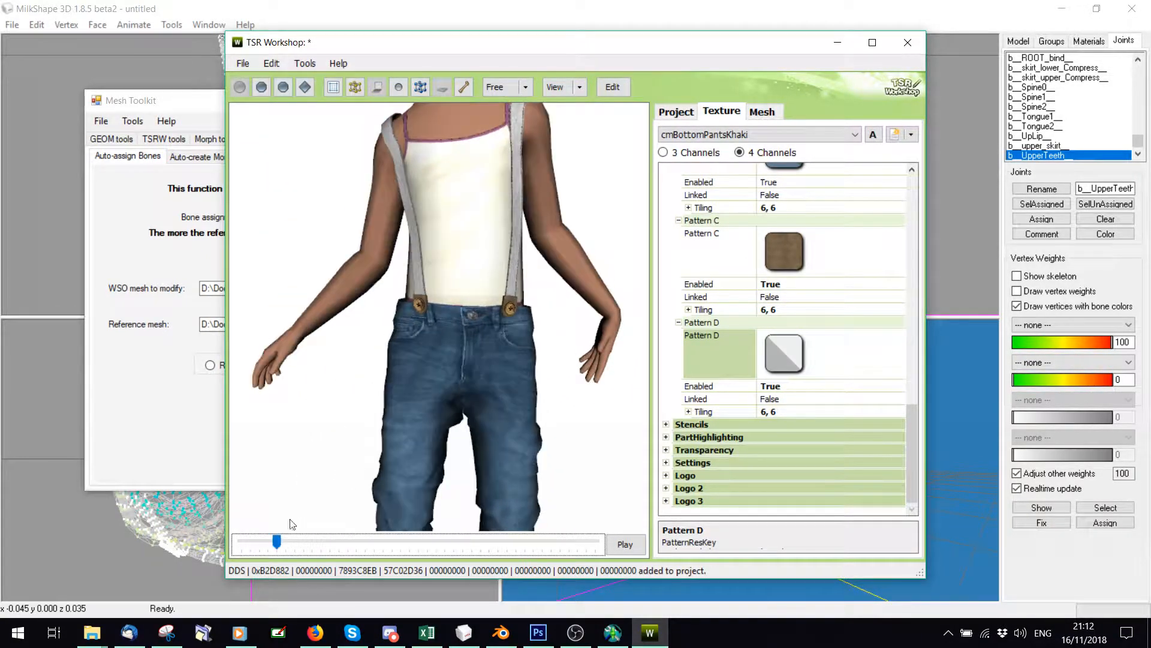
pyautogui.moveTo(473, 419); pyautogui.dragTo(487, 418)
pyautogui.moveTo(277, 543); pyautogui.dragTo(286, 539)
pyautogui.scroll(-5, 572, 352)
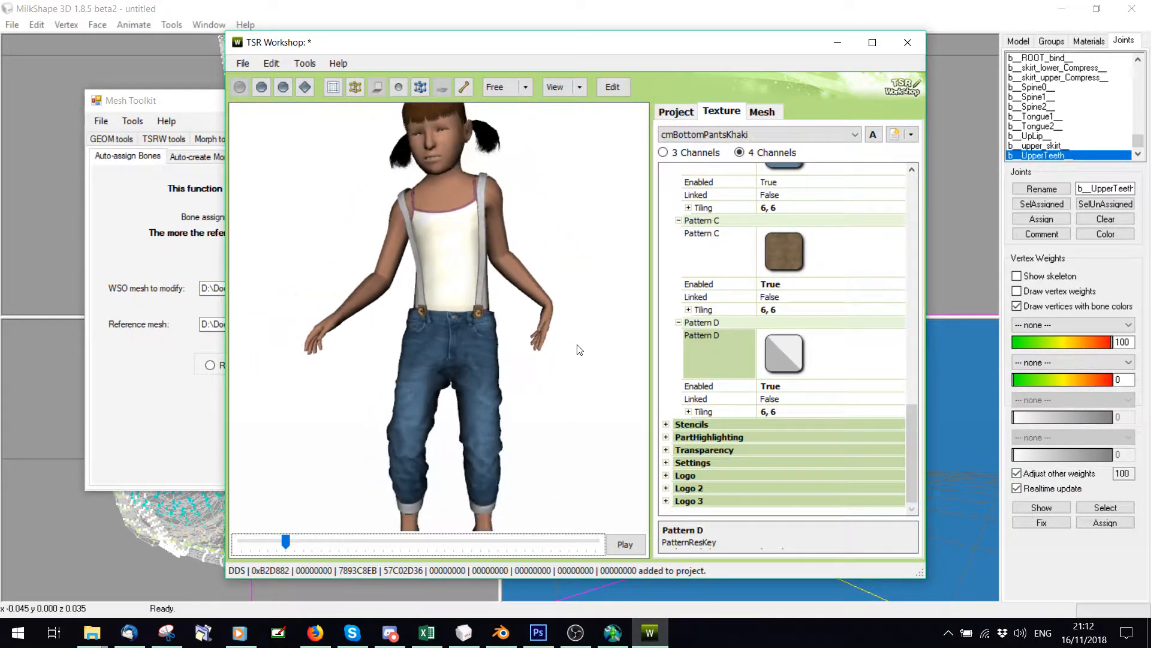
pyautogui.moveTo(576, 345); pyautogui.dragTo(592, 297)
# In MilkShape 3D, delete the old group_base mesh and import the pants mesh with the corrected bone assignments
pyautogui.click(1054, 42)
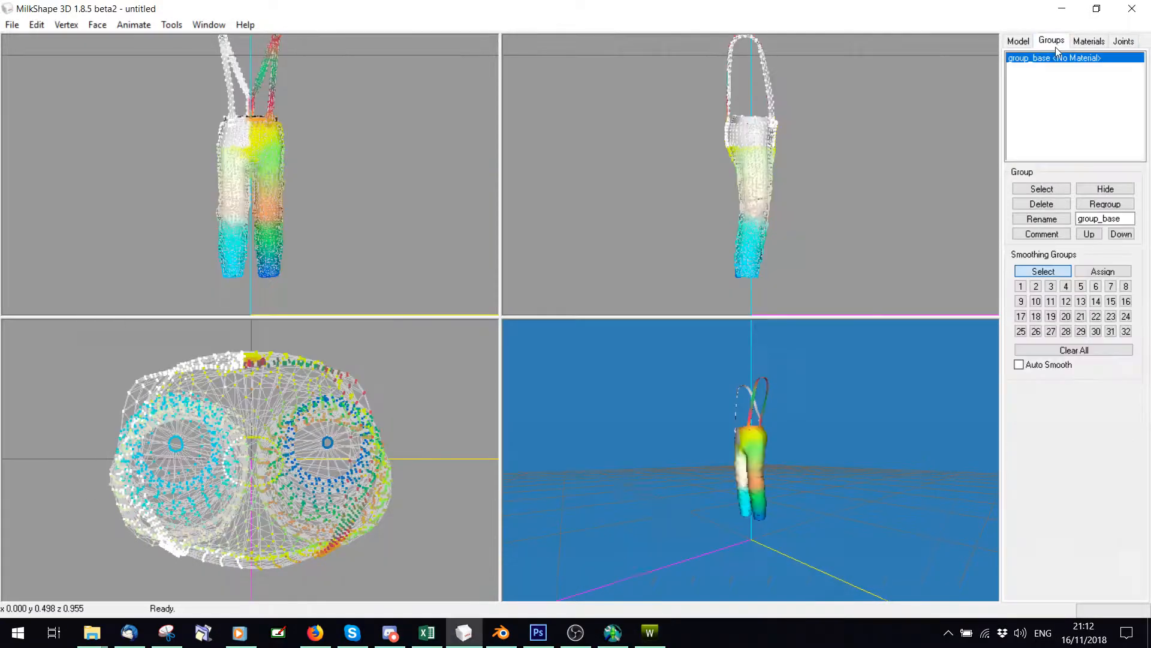
pyautogui.click(1038, 204)
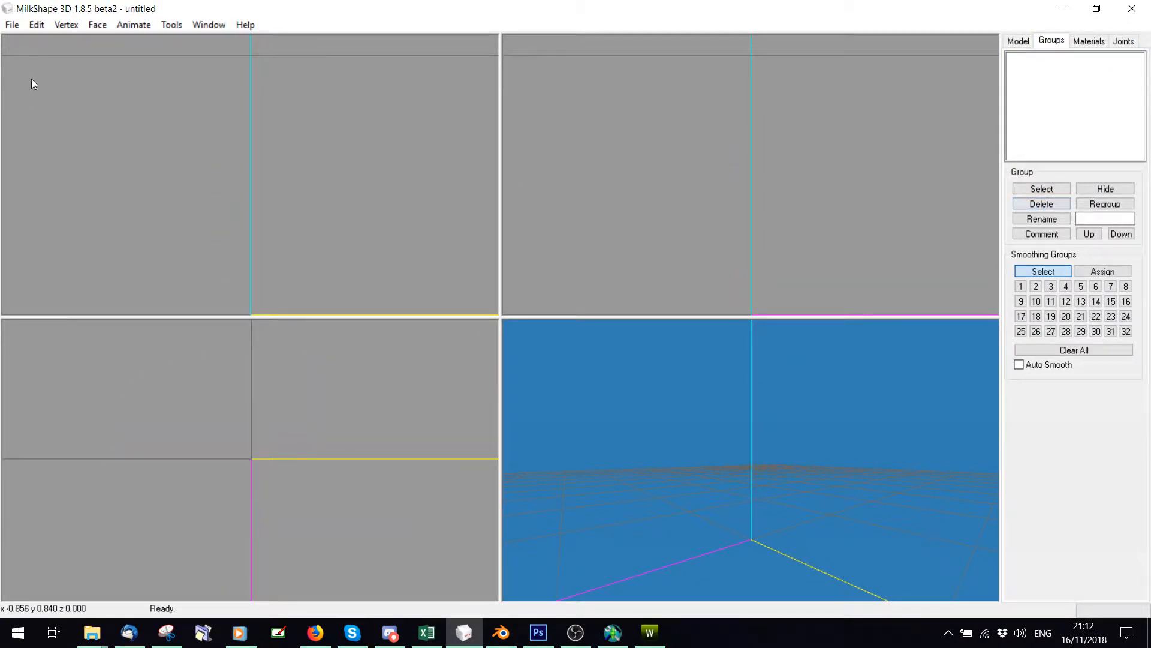
pyautogui.click(9, 24)
pyautogui.moveTo(57, 128)
pyautogui.click(211, 608)
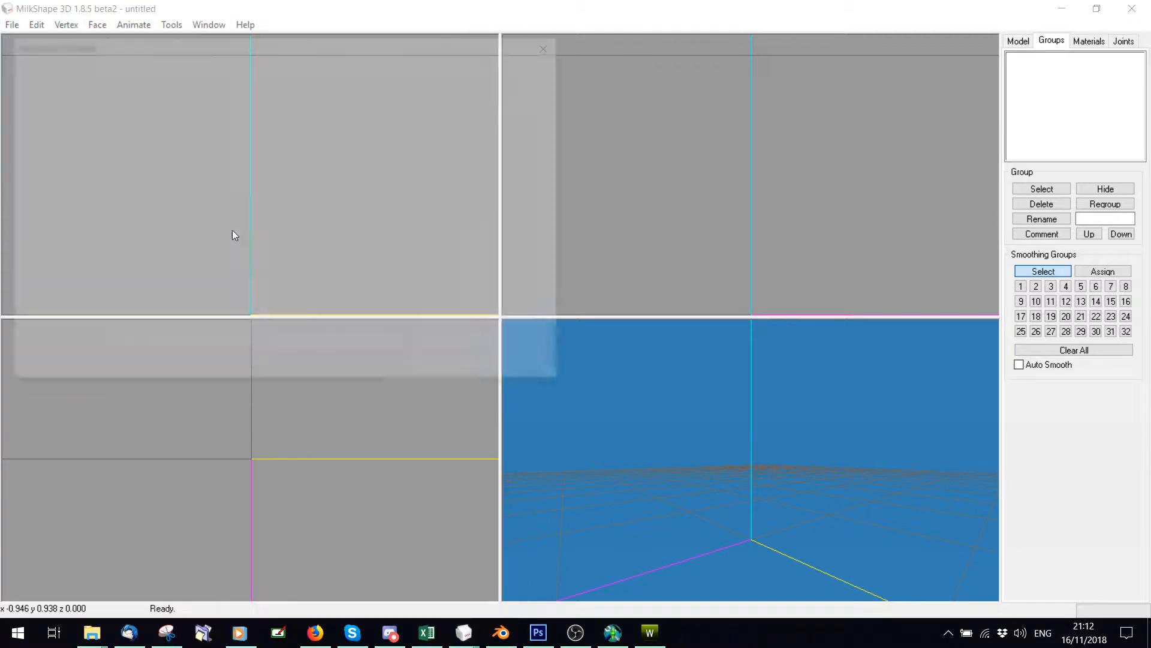
pyautogui.doubleClick(156, 139)
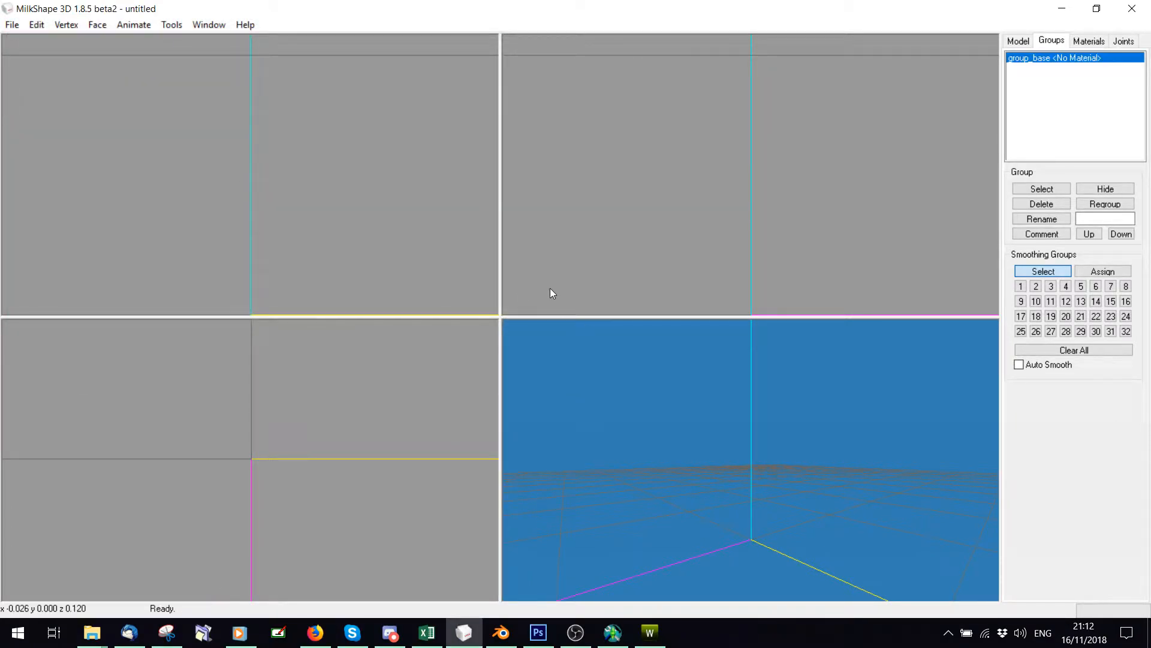
# Switch to TSR Workshop and examine how the suspender buttons deform in an animation pose with twisted torso
pyautogui.click(622, 634)
pyautogui.click(618, 637)
pyautogui.click(650, 633)
pyautogui.scroll(3, 373, 413)
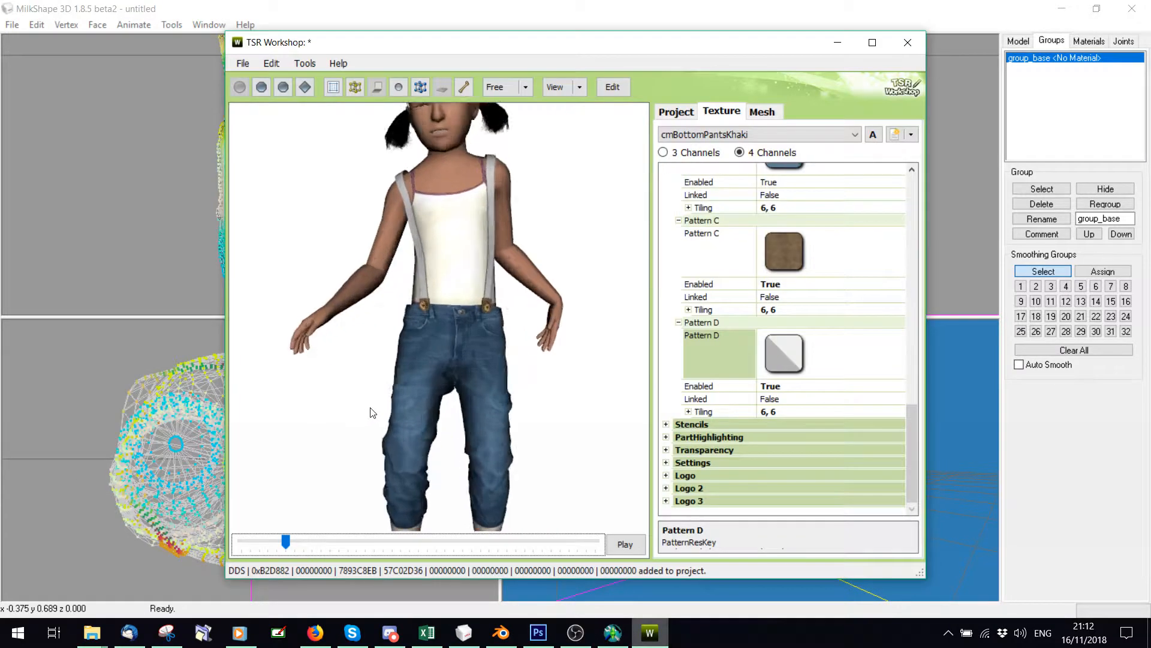
pyautogui.scroll(5, 370, 412)
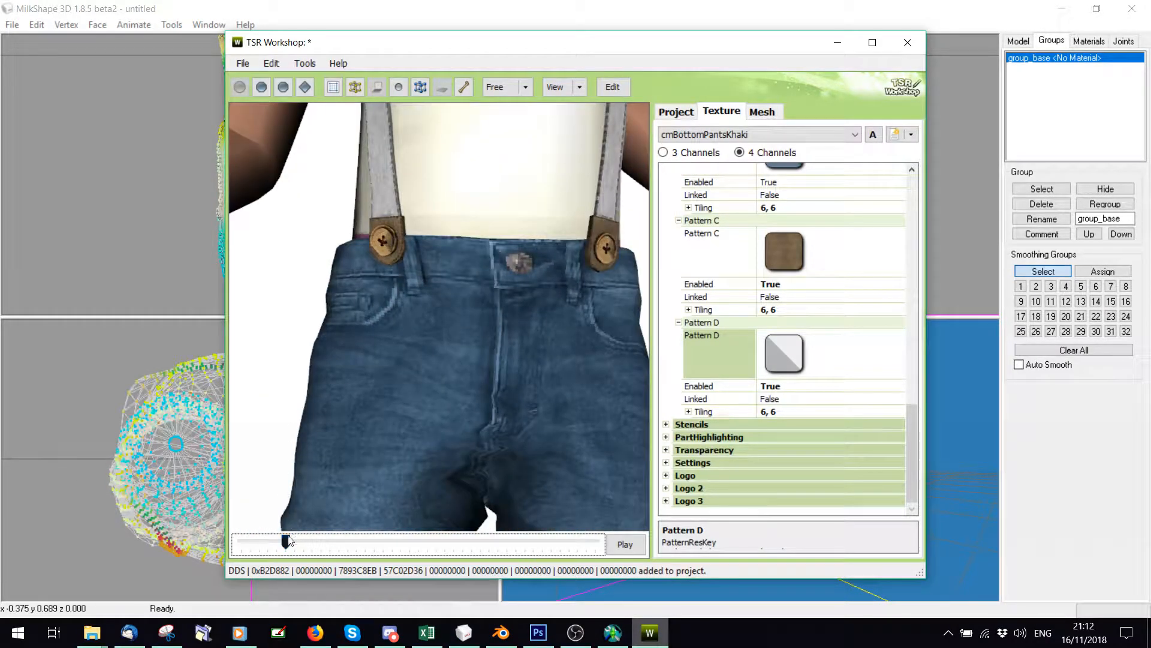
pyautogui.moveTo(288, 540); pyautogui.dragTo(401, 506)
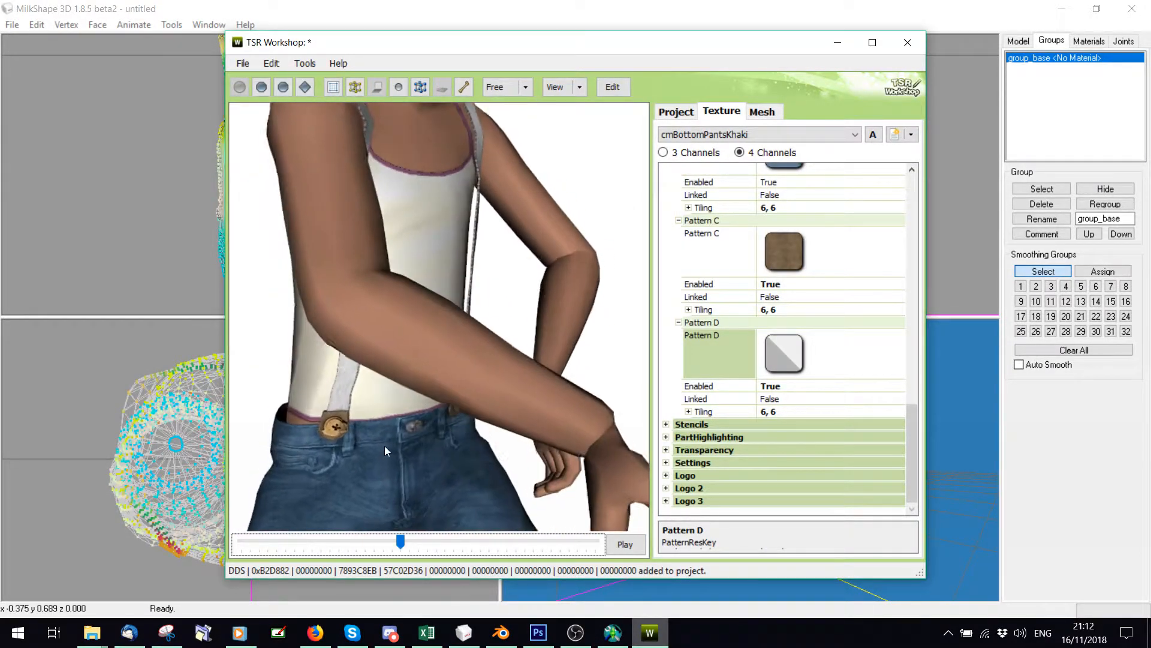
pyautogui.scroll(-3, 384, 445)
pyautogui.moveTo(385, 445); pyautogui.dragTo(399, 384)
pyautogui.scroll(5, 415, 456)
pyautogui.scroll(-2, 406, 456)
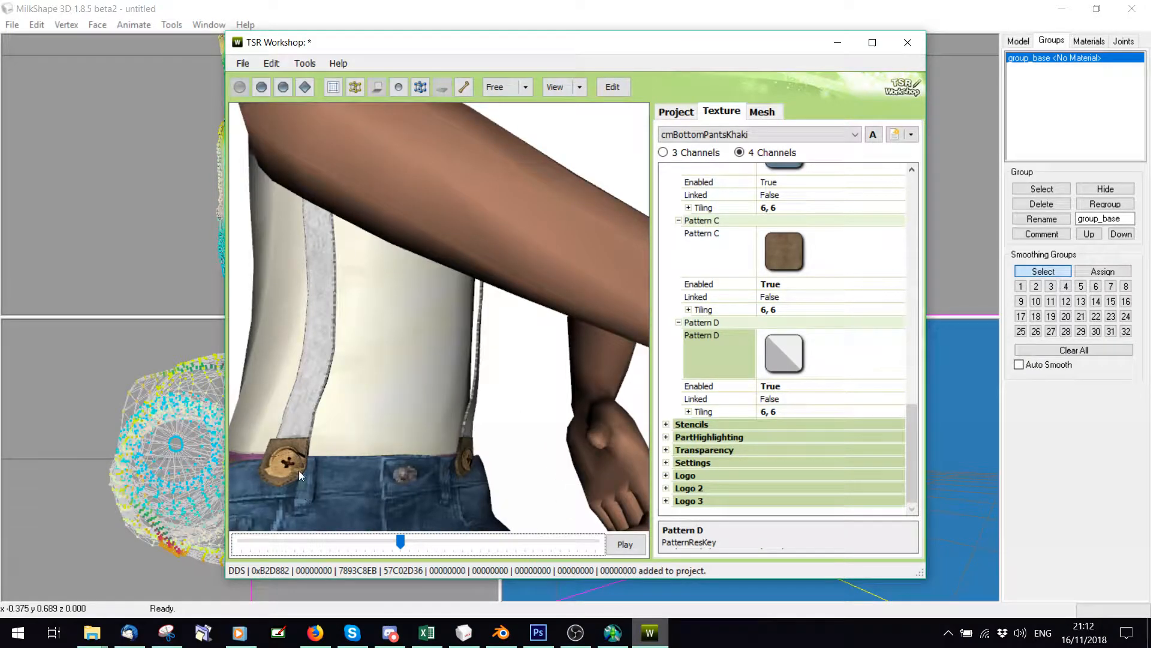
# Switch to MilkShape 3D and turn on the wireframe overlay in the 3D view
pyautogui.click(159, 174)
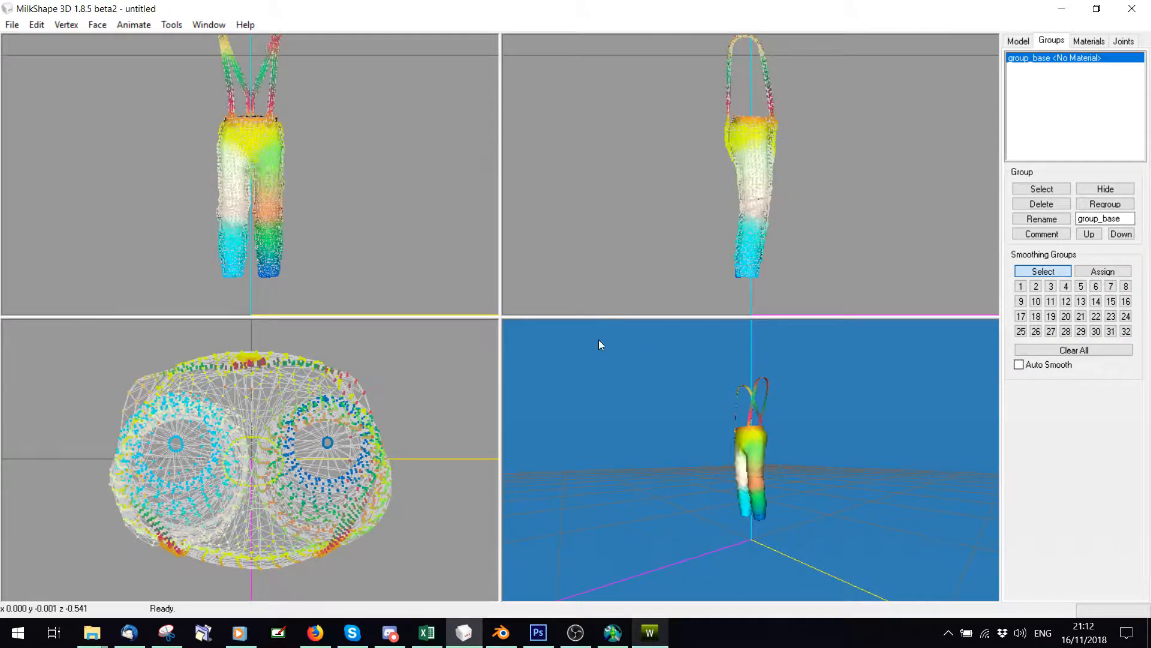
pyautogui.moveTo(599, 339)
pyautogui.mouseDown()
pyautogui.moveTo(731, 390)
pyautogui.moveTo(711, 449)
pyautogui.moveTo(686, 255)
pyautogui.mouseUp()
pyautogui.rightClick(708, 419)
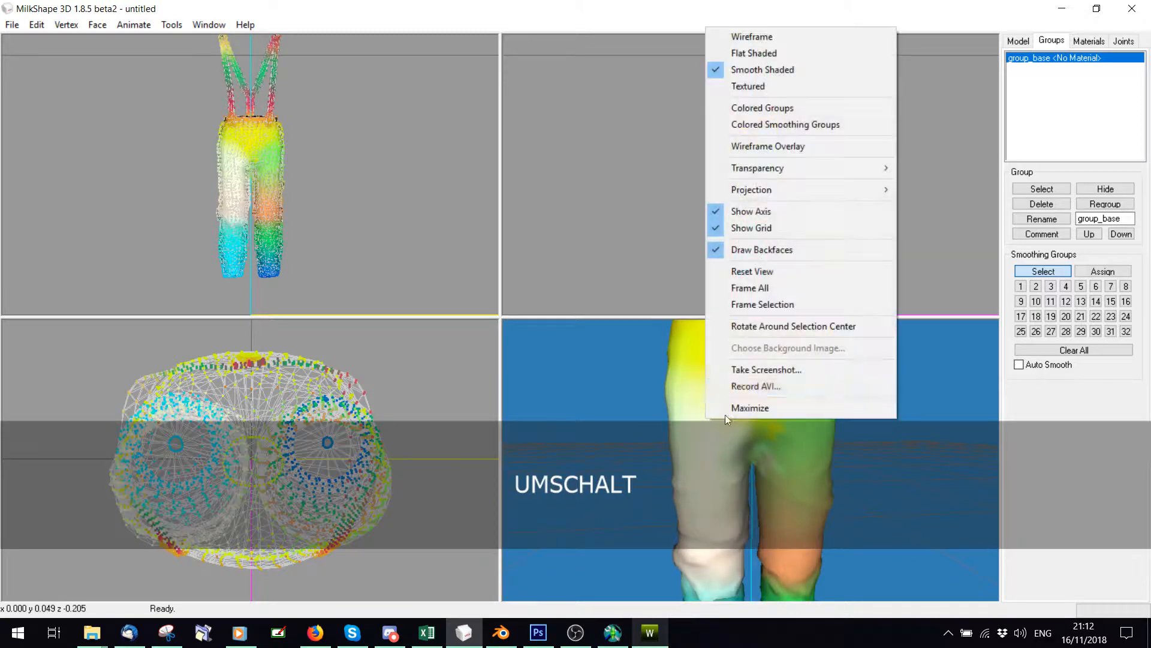
pyautogui.click(762, 147)
pyautogui.keyDown('ctrl'); pyautogui.moveTo(717, 390); pyautogui.dragTo(730, 473); pyautogui.keyUp('ctrl')
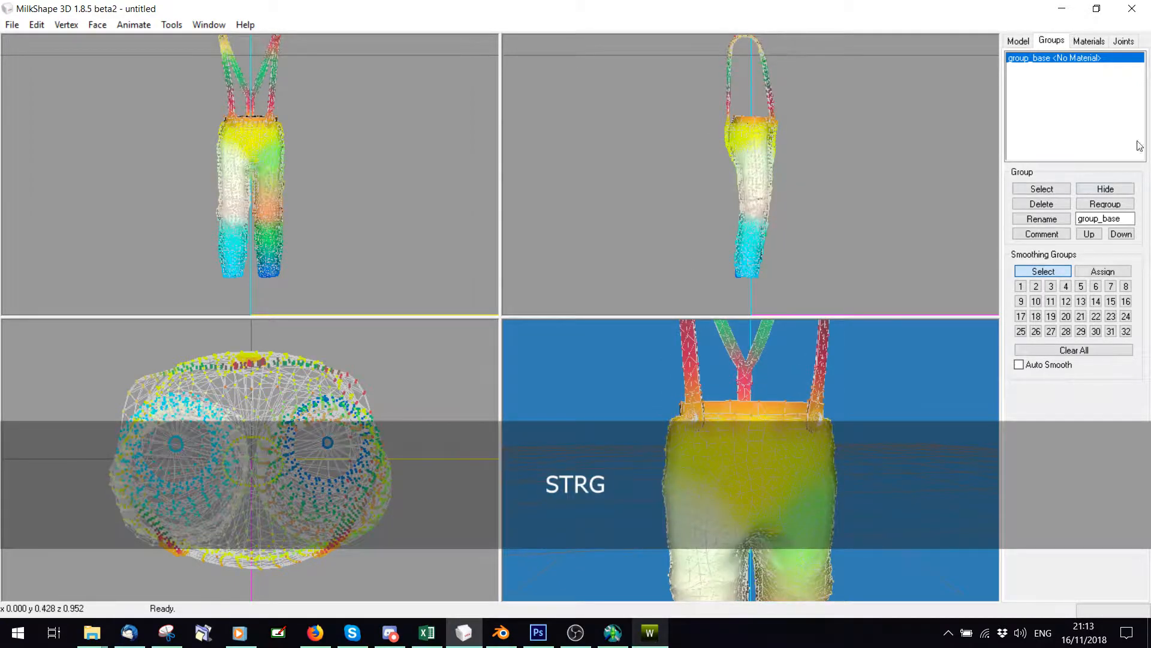
# Turn off bone coloring of vertices and select the vertices around one front suspender button
pyautogui.click(1124, 41)
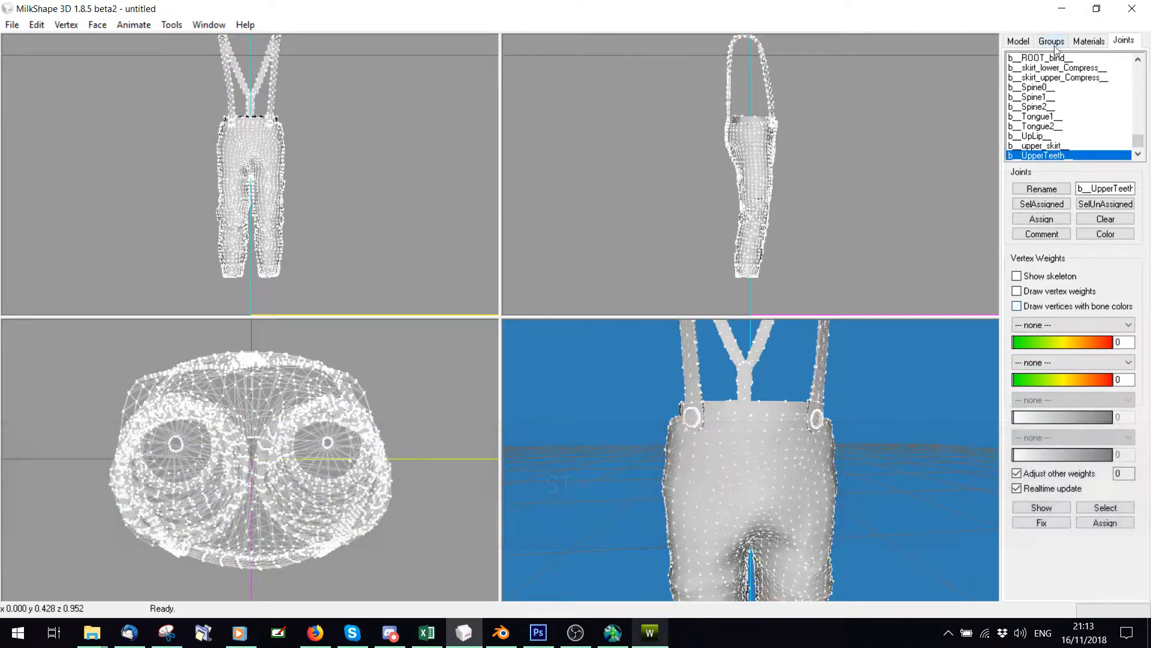
pyautogui.click(1019, 41)
pyautogui.keyDown('shift'); pyautogui.moveTo(692, 413); pyautogui.dragTo(854, 445); pyautogui.keyUp('shift')
pyautogui.scroll(1, 813, 444)
pyautogui.press('alt')
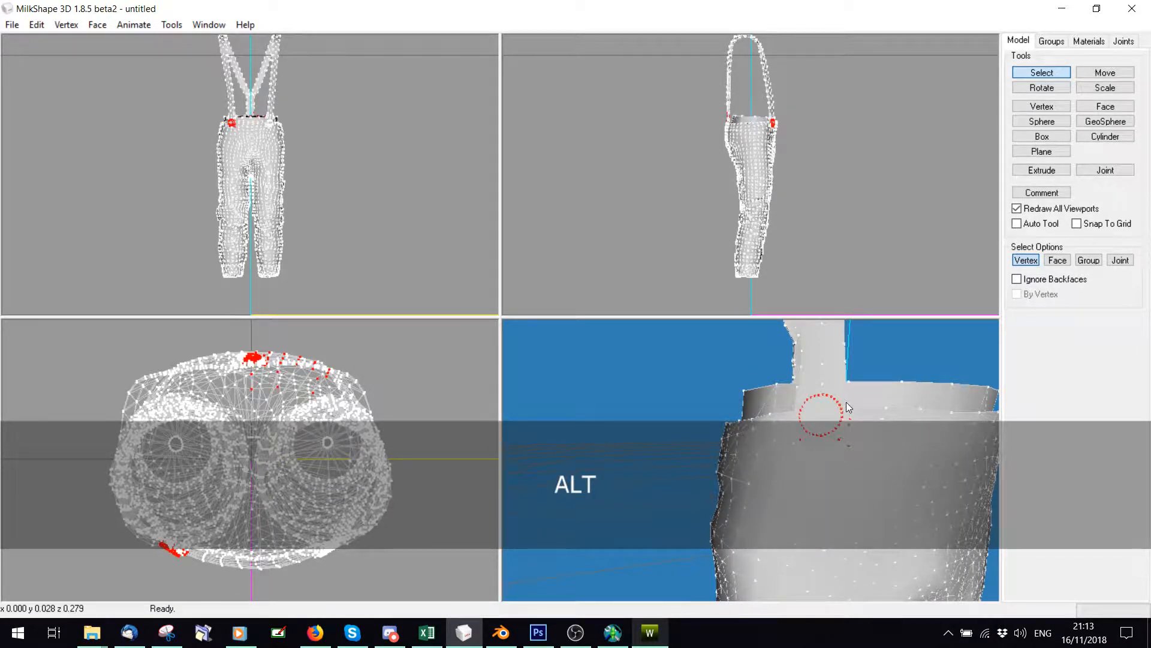
# Deselect the stray vertices at the back waistband and around the button, keeping only the front button's ring selected
pyautogui.press('alt')
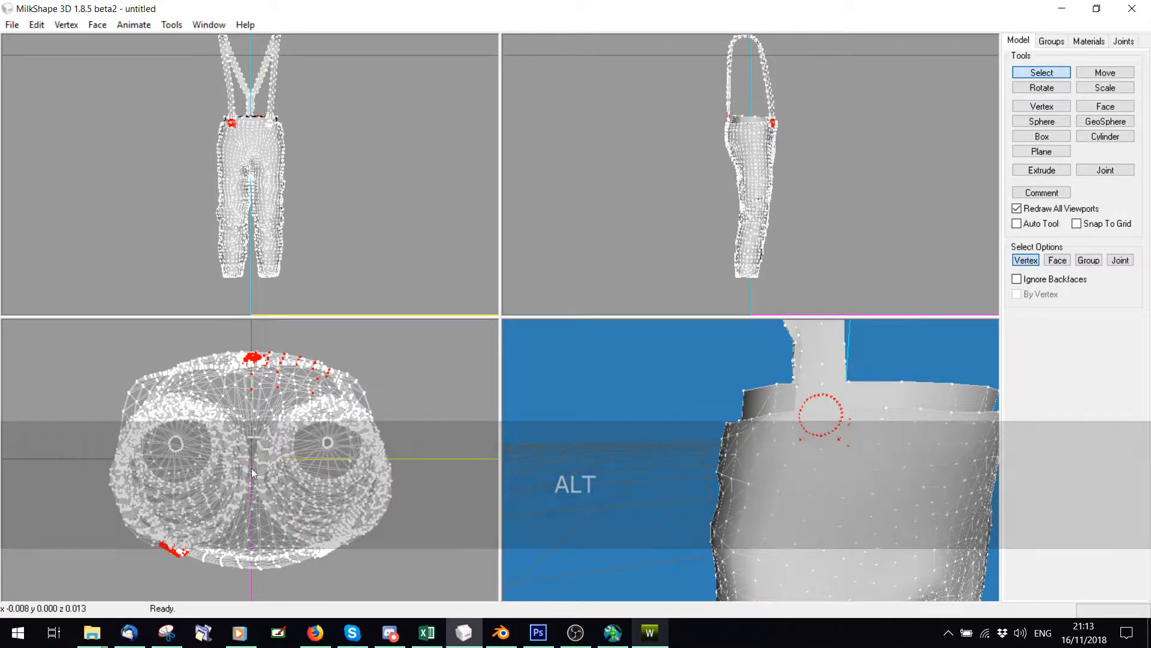
pyautogui.press('alt')
pyautogui.keyDown('ctrl'); pyautogui.moveTo(307, 396); pyautogui.dragTo(207, 386); pyautogui.keyUp('ctrl')
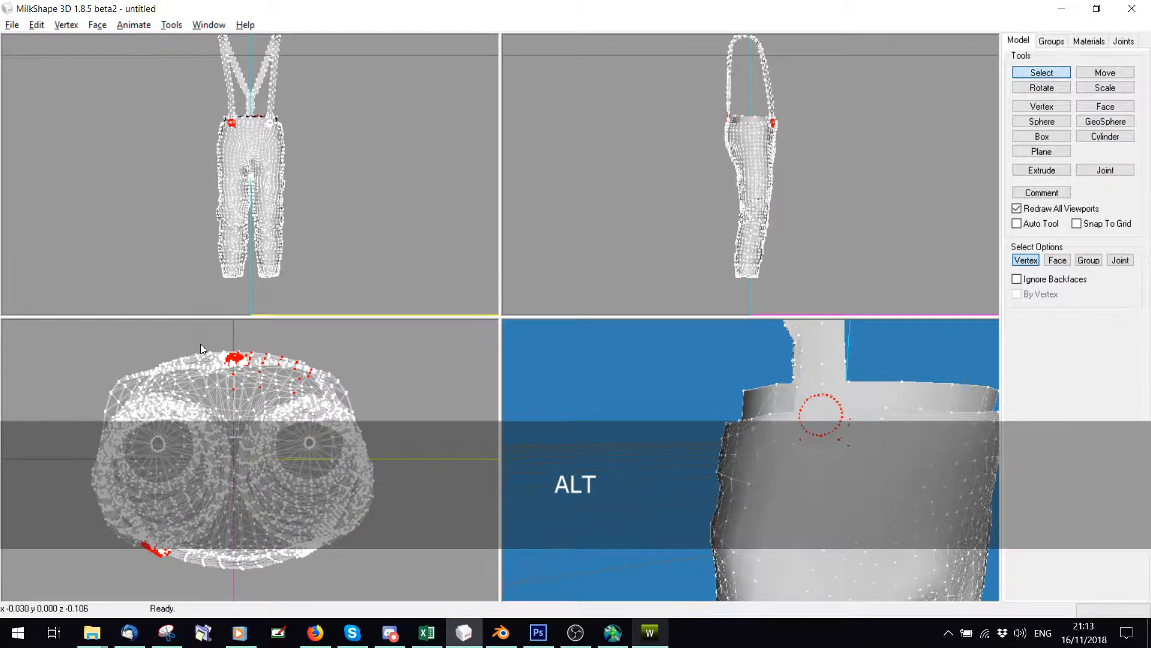
pyautogui.keyDown('ctrl'); pyautogui.moveTo(202, 341); pyautogui.dragTo(387, 430); pyautogui.keyUp('ctrl')
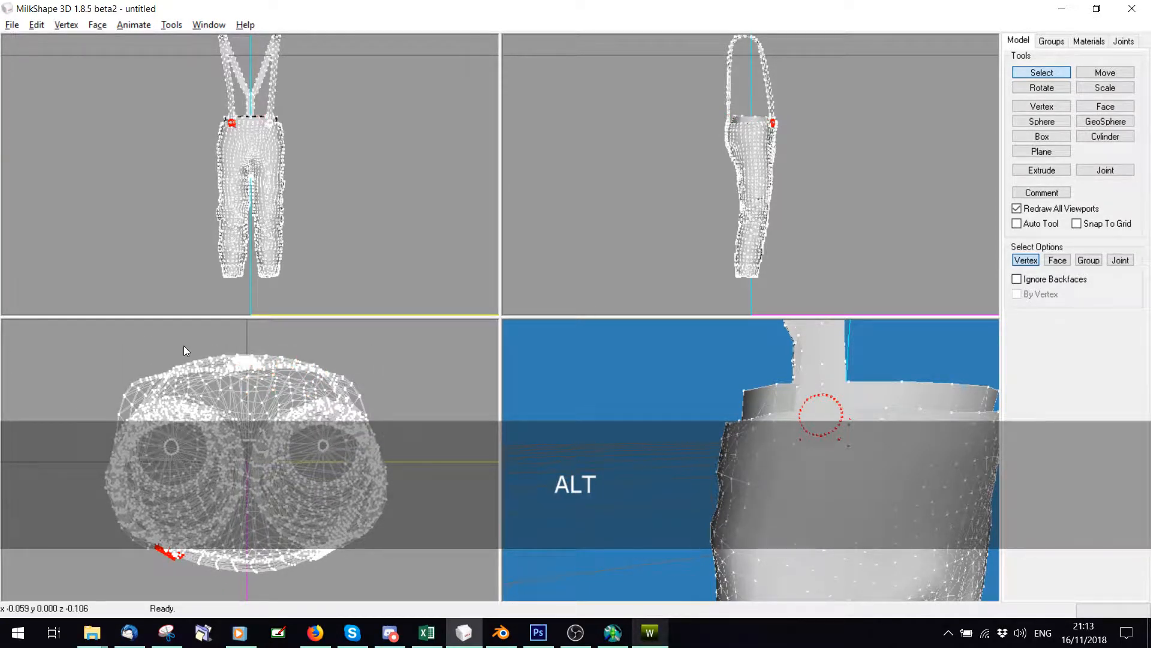
pyautogui.keyDown('alt'); pyautogui.moveTo(183, 346); pyautogui.dragTo(427, 451); pyautogui.keyUp('alt')
pyautogui.keyDown('shift'); pyautogui.moveTo(204, 528); pyautogui.dragTo(299, 390); pyautogui.keyUp('shift')
pyautogui.press('alt')
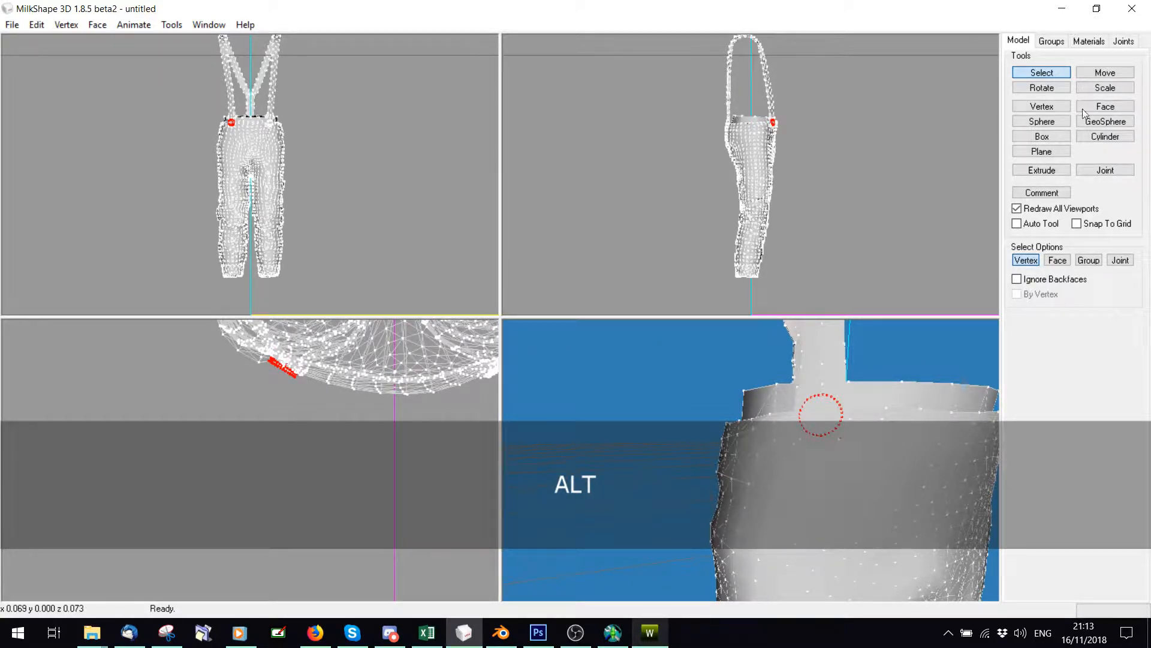
pyautogui.press('shift')
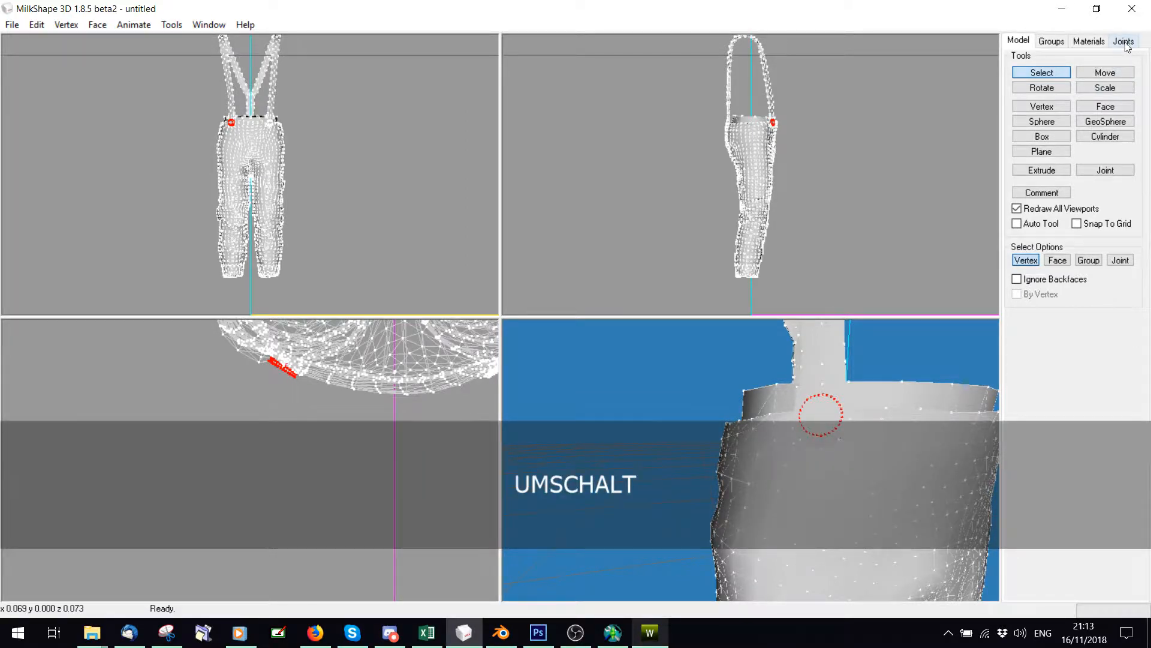
# Assign the button vertices uniform weights of b__Pelvis__ 61, b__Spine0__ 37 and b__ROOT_bind__ 2, and turn off bone coloring
pyautogui.click(1124, 41)
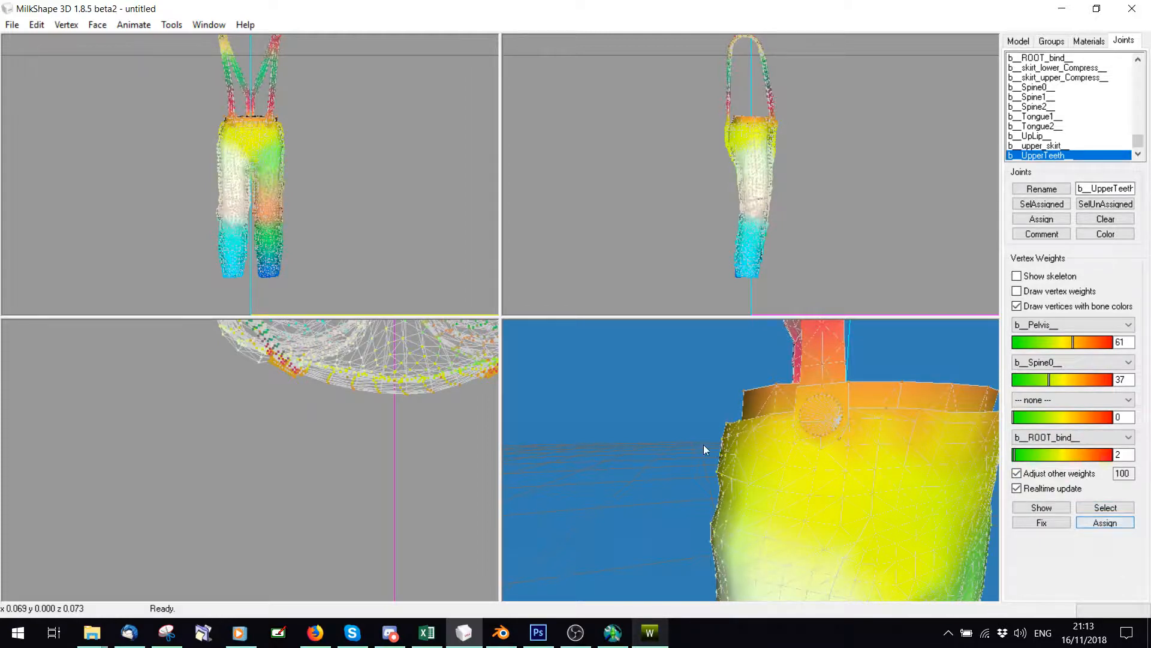
pyautogui.click(1016, 307)
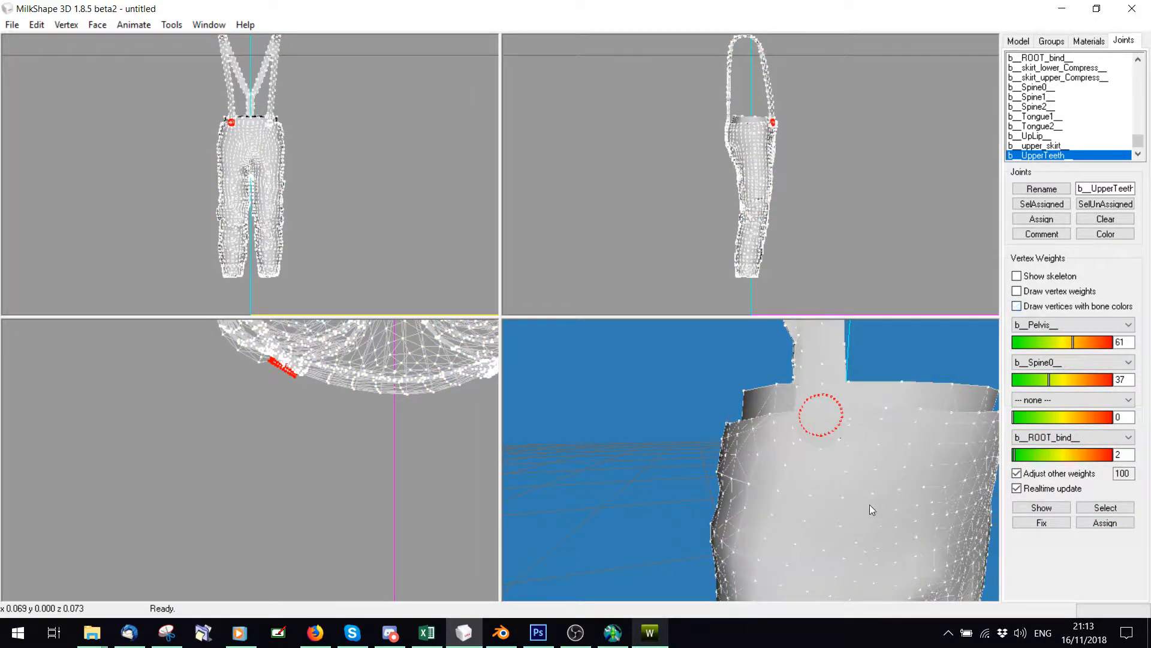
# Select the vertices around the other front suspender button
pyautogui.moveTo(870, 505); pyautogui.dragTo(764, 502)
pyautogui.press('alt')
pyautogui.keyDown('alt'); pyautogui.moveTo(851, 435); pyautogui.dragTo(850, 435); pyautogui.keyUp('alt')
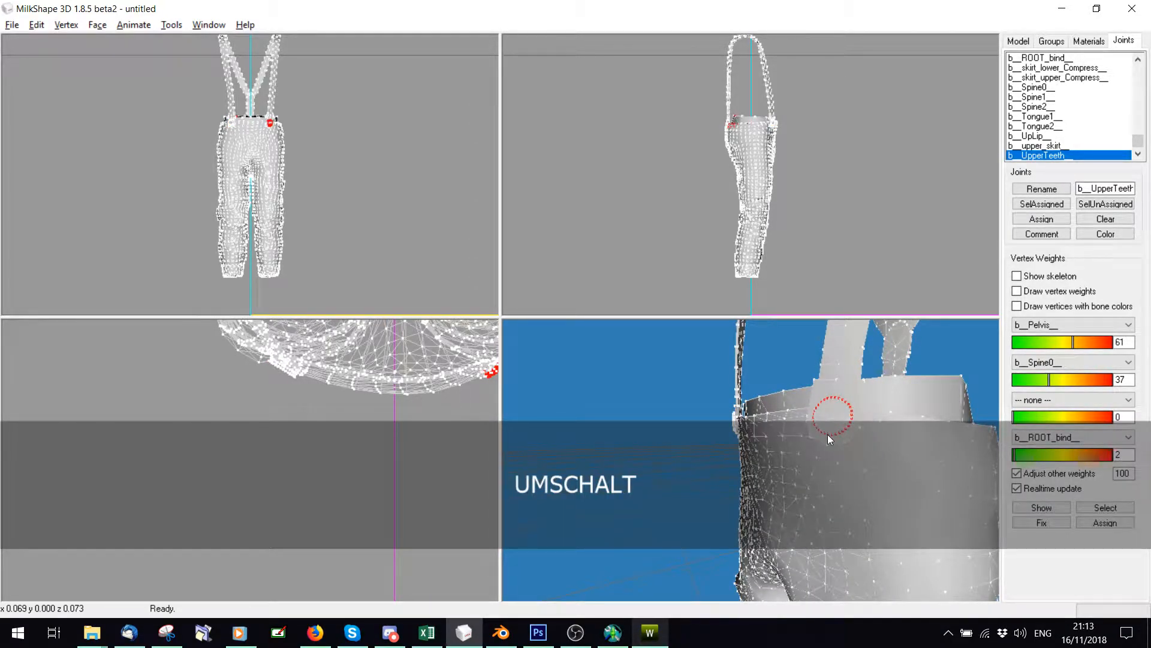
pyautogui.press('alt')
pyautogui.press('ctrl')
pyautogui.click(426, 437)
pyautogui.keyDown('shift'); pyautogui.moveTo(390, 402); pyautogui.dragTo(387, 398); pyautogui.keyUp('shift')
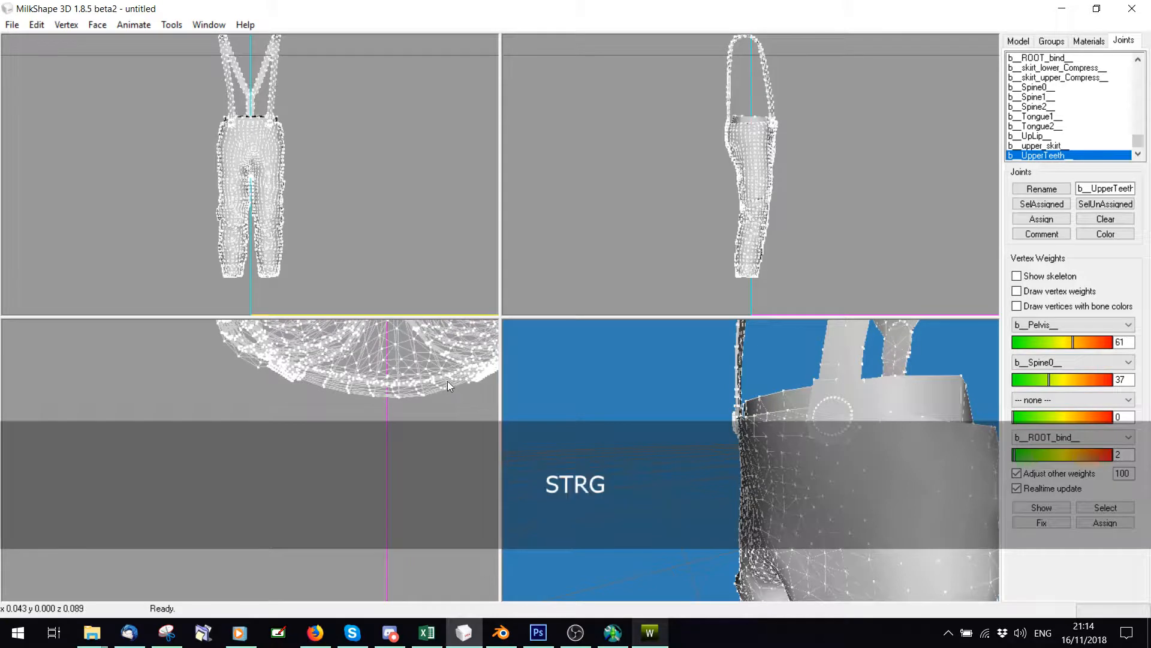
pyautogui.hotkey('ctrl', 'z')
pyautogui.hotkey('ctrl', 'z')
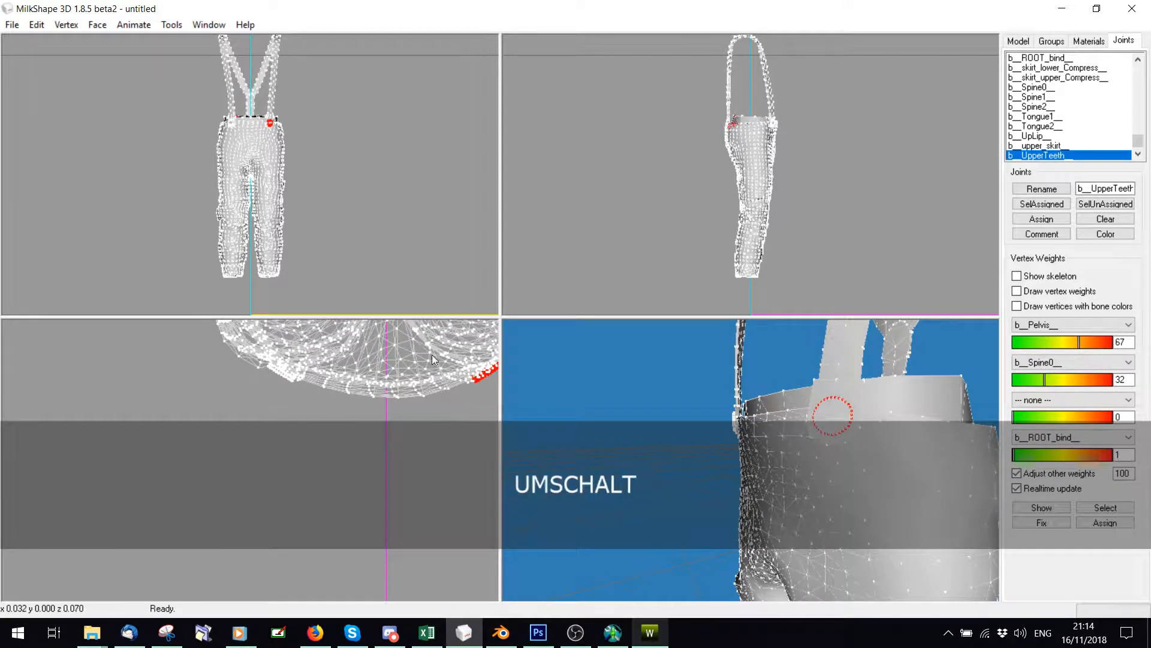
# Deselect the stray vertices at the back waistband, keeping only the front button's ring selected
pyautogui.keyDown('shift'); pyautogui.moveTo(431, 354); pyautogui.dragTo(319, 489); pyautogui.keyUp('shift')
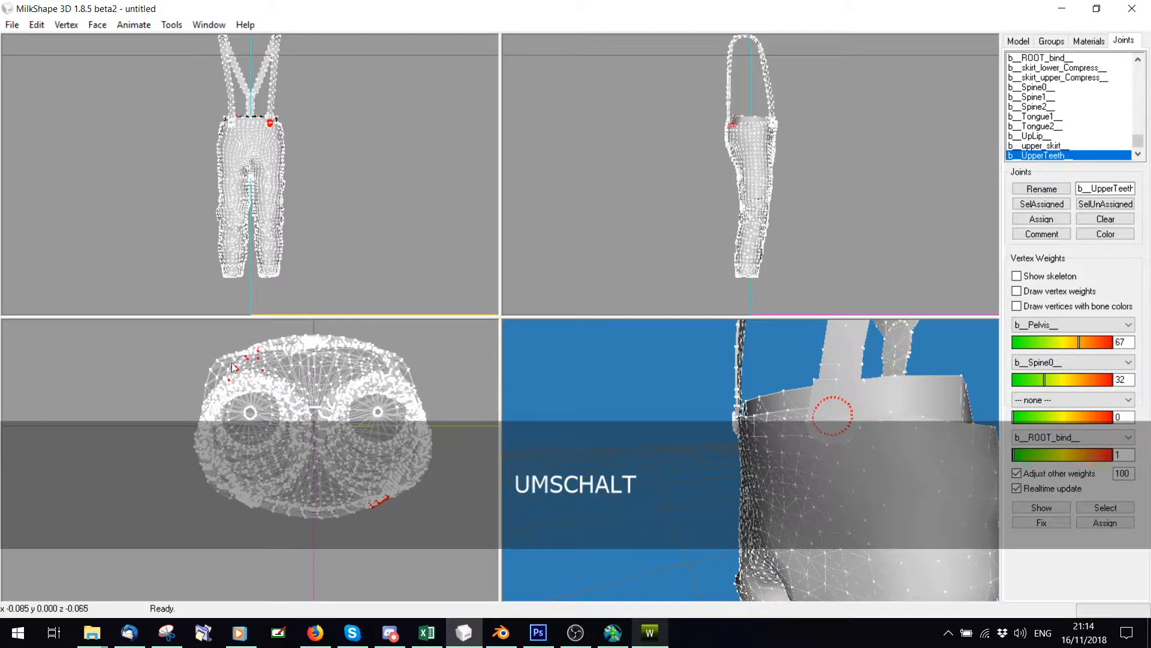
pyautogui.keyDown('alt'); pyautogui.moveTo(199, 332); pyautogui.dragTo(282, 384); pyautogui.keyUp('alt')
pyautogui.moveTo(373, 465)
pyautogui.keyDown('shift'); pyautogui.mouseDown()
pyautogui.moveTo(339, 460)
pyautogui.moveTo(337, 475)
pyautogui.moveTo(391, 499)
pyautogui.moveTo(383, 480)
pyautogui.mouseUp(); pyautogui.keyUp('shift')
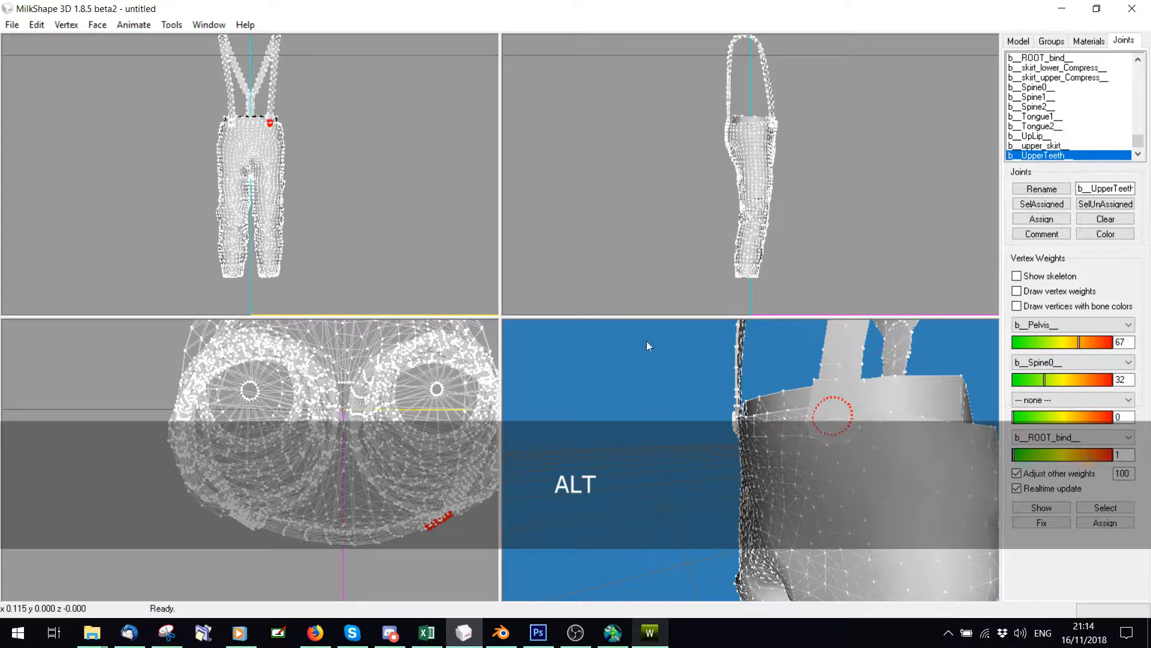
# Assign the front button's vertices uniform weights of b__Pelvis__ 61, b__Spine0__ 38 and b__ROOT_bind__ 1, with bone coloring turned on
pyautogui.click(1056, 507)
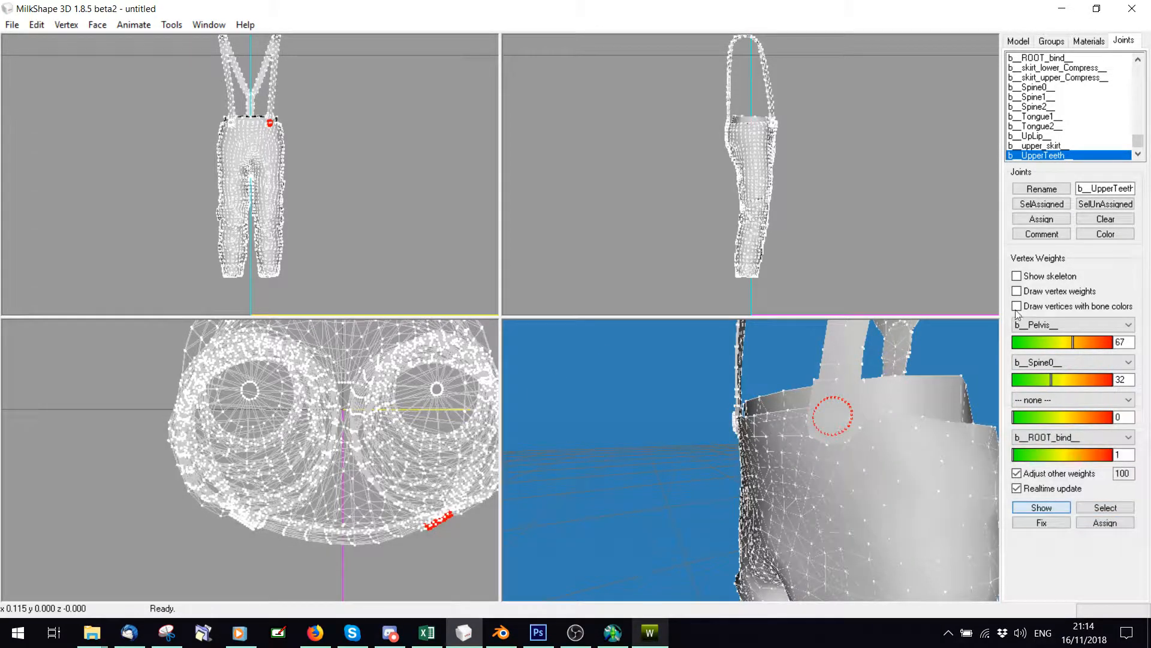
pyautogui.click(1017, 306)
pyautogui.click(1102, 525)
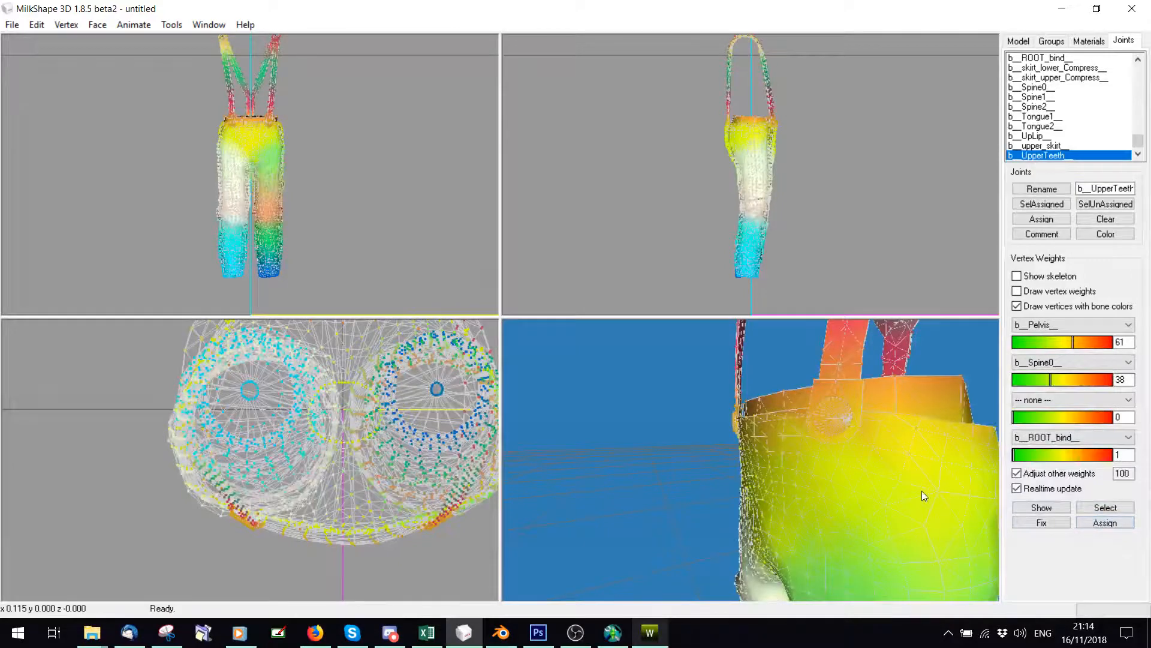
# Turn off bone coloring and select only the back suspender button's ring of vertices, deselecting the stray vertices on the front and beside the button
pyautogui.moveTo(922, 490); pyautogui.dragTo(985, 313)
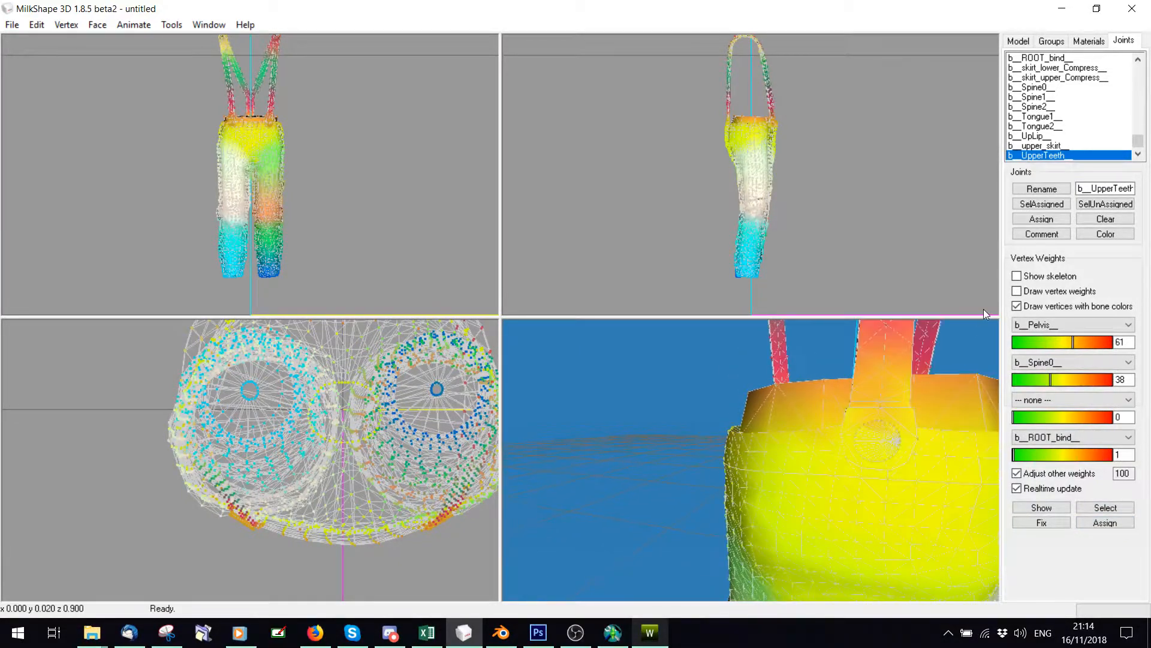
pyautogui.click(1018, 306)
pyautogui.press('alt')
pyautogui.keyDown('alt'); pyautogui.moveTo(850, 416); pyautogui.dragTo(905, 460); pyautogui.keyUp('alt')
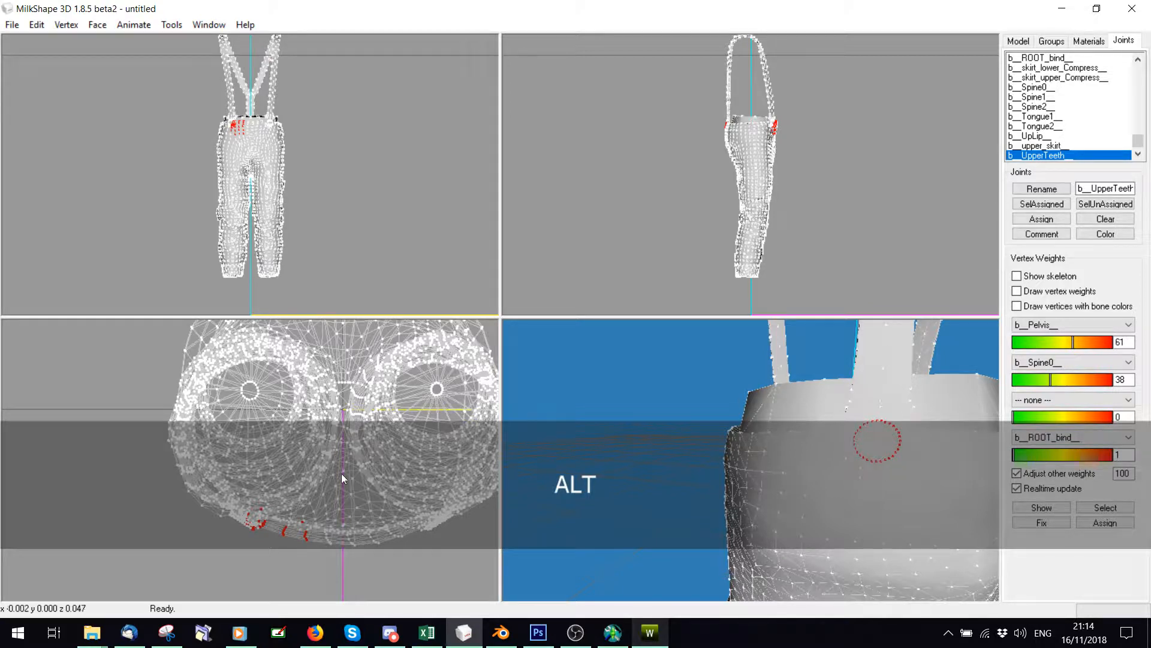
pyautogui.keyDown('ctrl'); pyautogui.moveTo(360, 422); pyautogui.dragTo(317, 530); pyautogui.keyUp('ctrl')
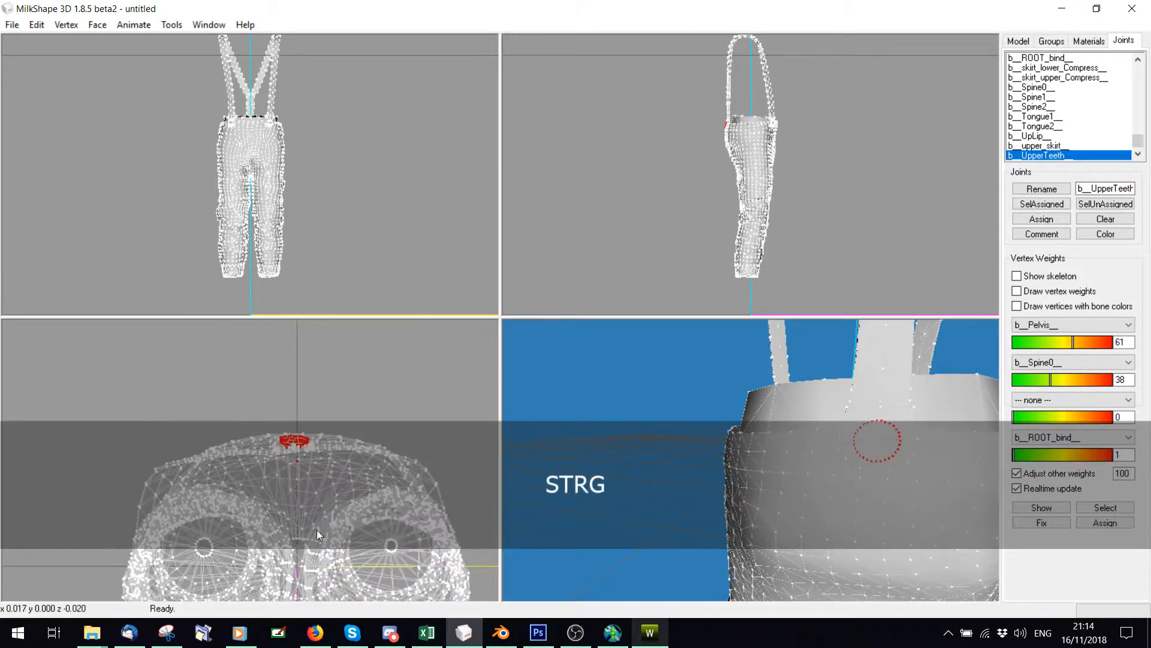
pyautogui.press('alt')
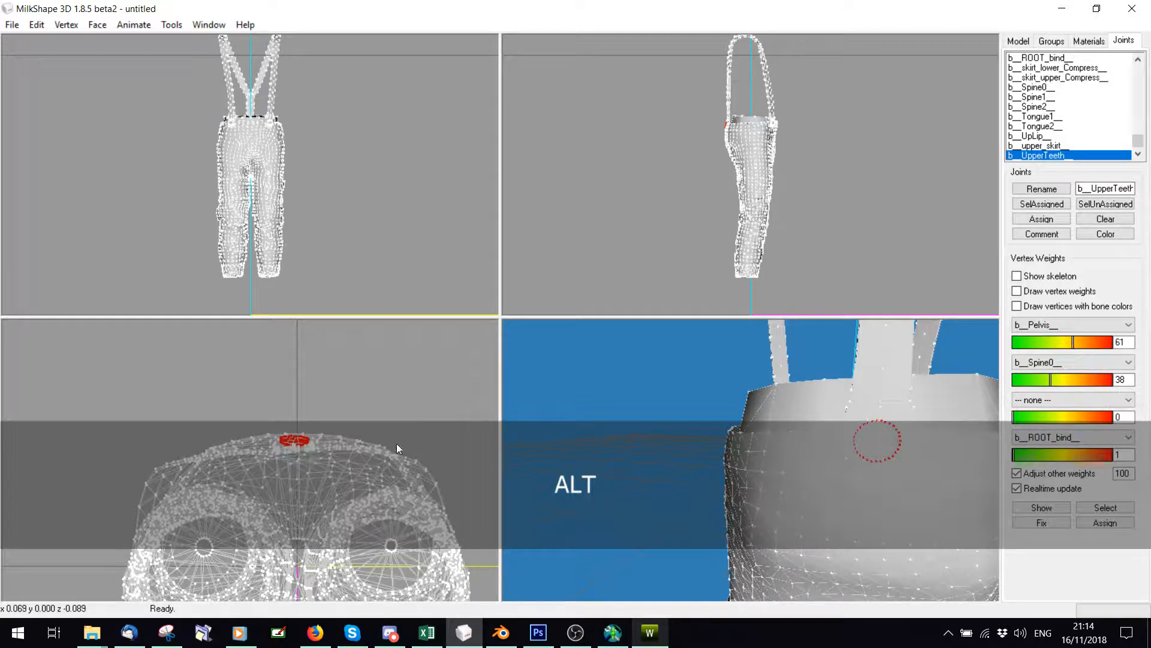
# Assign the back button's vertices uniform weights of b__Pelvis__ 82, b__Spine0__ 16 and b__ROOT_bind__ 2, and turn on bone coloring
pyautogui.click(1055, 508)
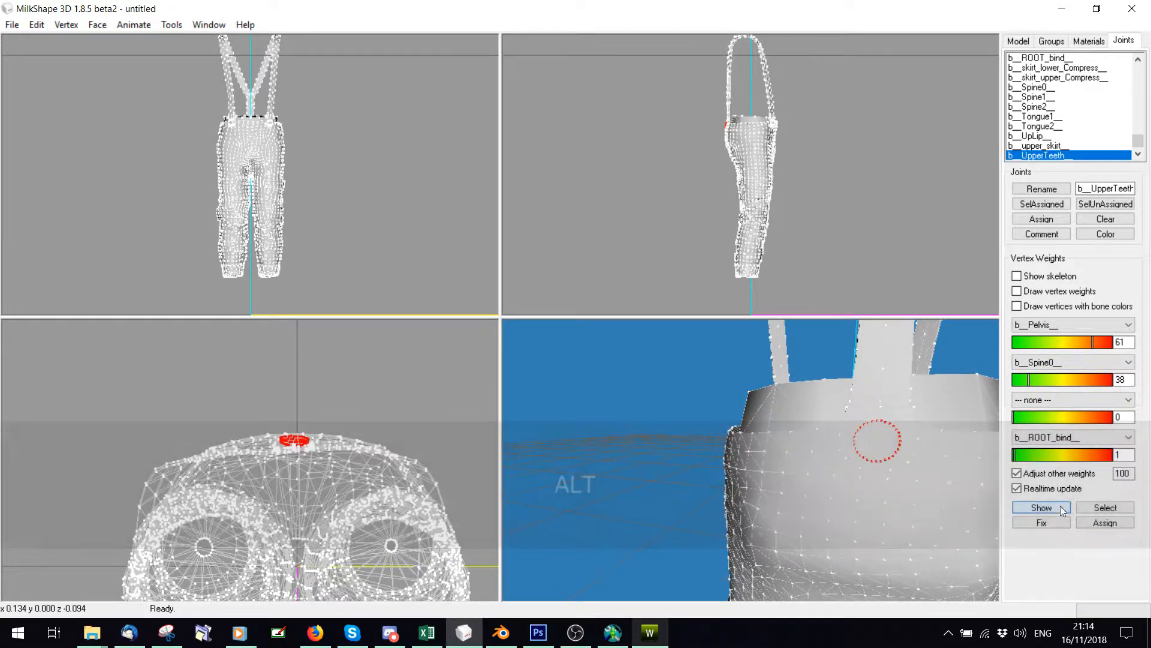
pyautogui.click(1110, 523)
pyautogui.click(1016, 307)
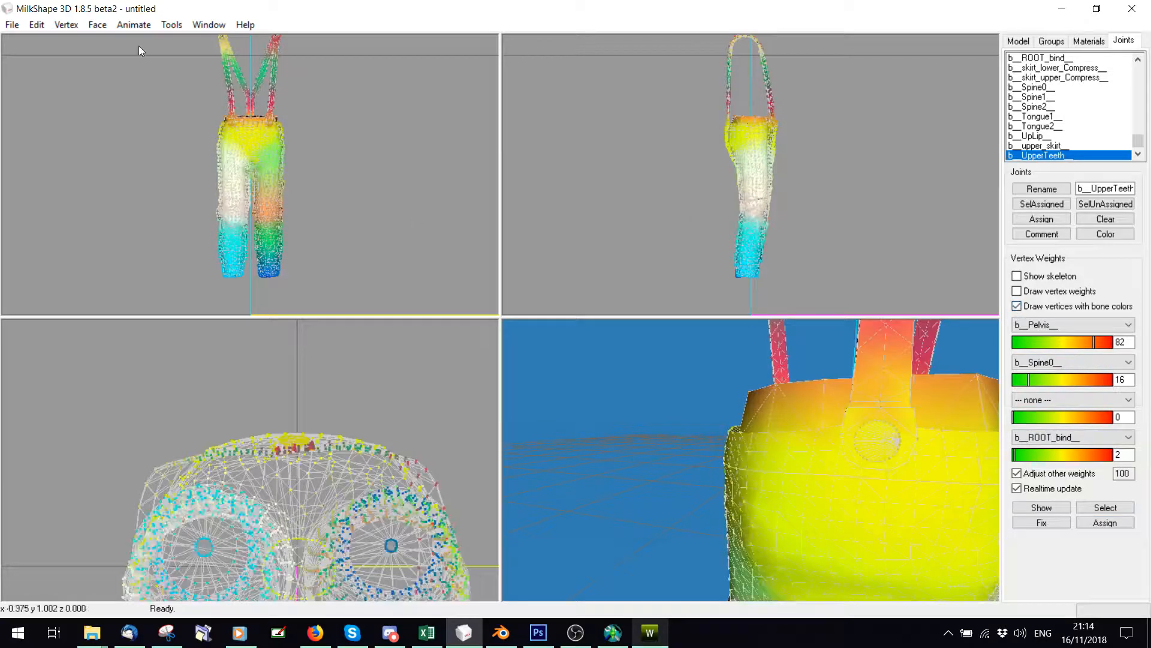
# Export the mesh as a TSRW Object, overwriting E.wso in the Sweatpants folder
pyautogui.click(19, 23)
pyautogui.moveTo(36, 146)
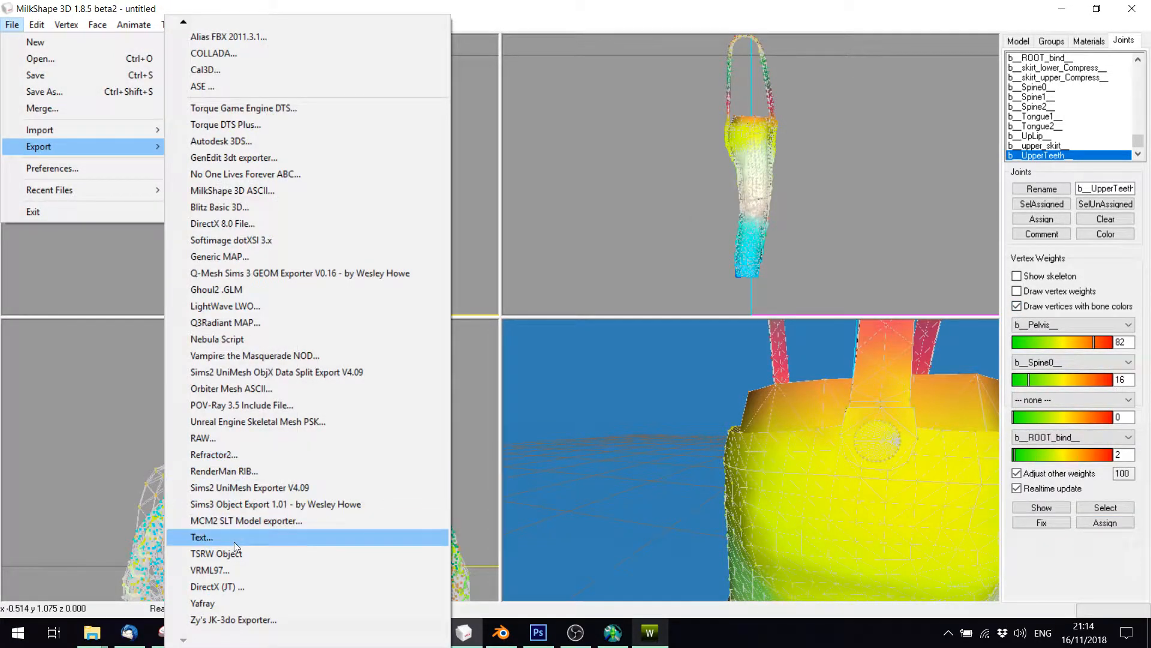
pyautogui.click(369, 413)
pyautogui.scroll(-2, 334, 177)
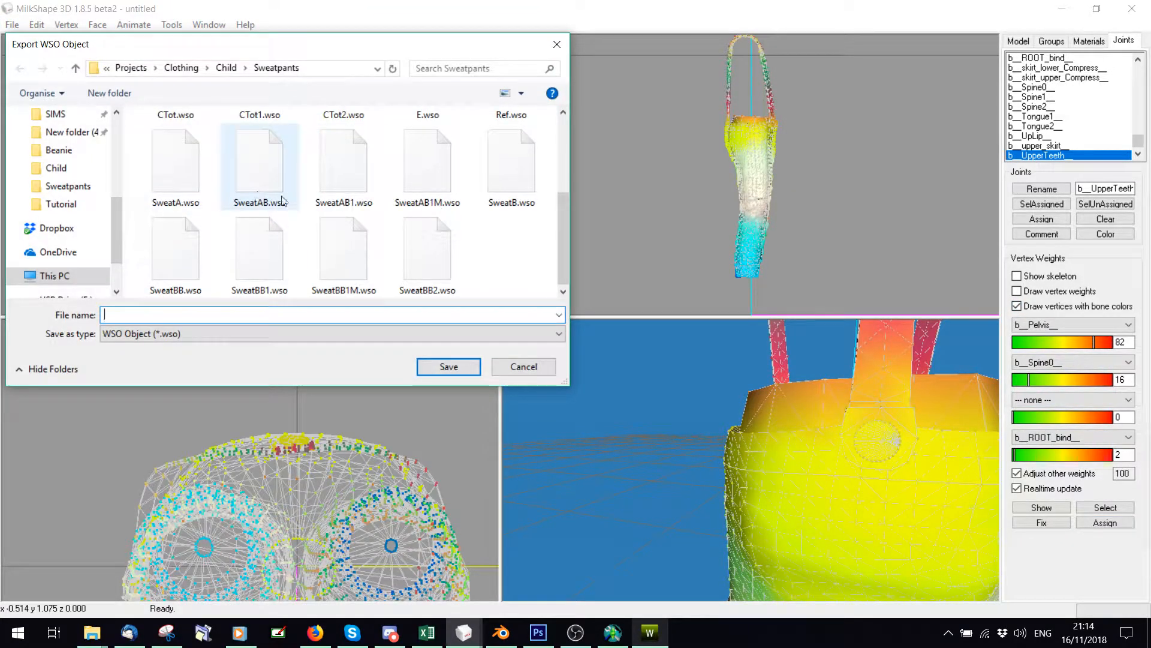
pyautogui.doubleClick(422, 119)
pyautogui.click(614, 318)
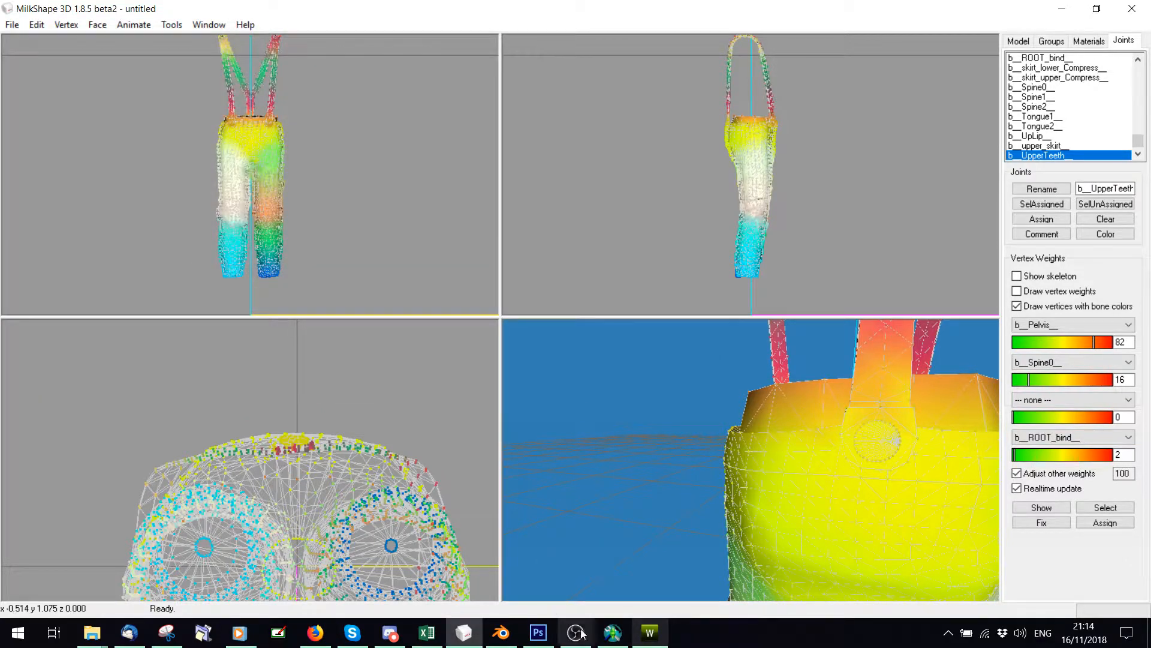
# Switch to TSR Workshop and import E.wso as the high level of detail mesh
pyautogui.click(651, 635)
pyautogui.scroll(-5, 470, 367)
pyautogui.moveTo(468, 362); pyautogui.dragTo(446, 362)
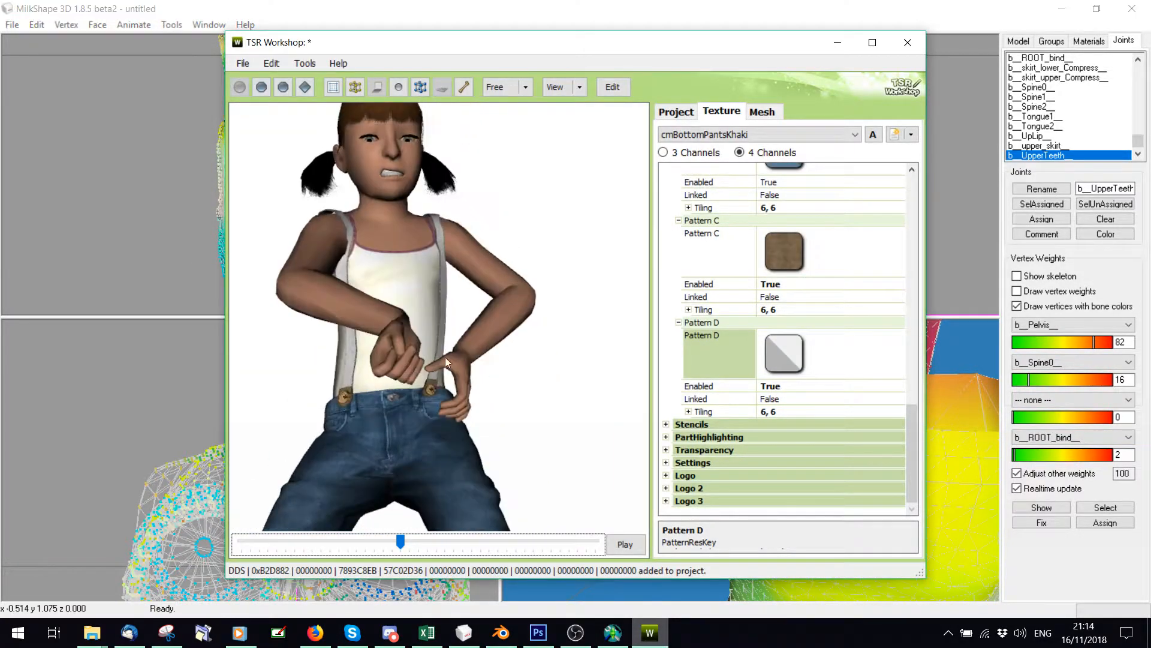
pyautogui.click(768, 111)
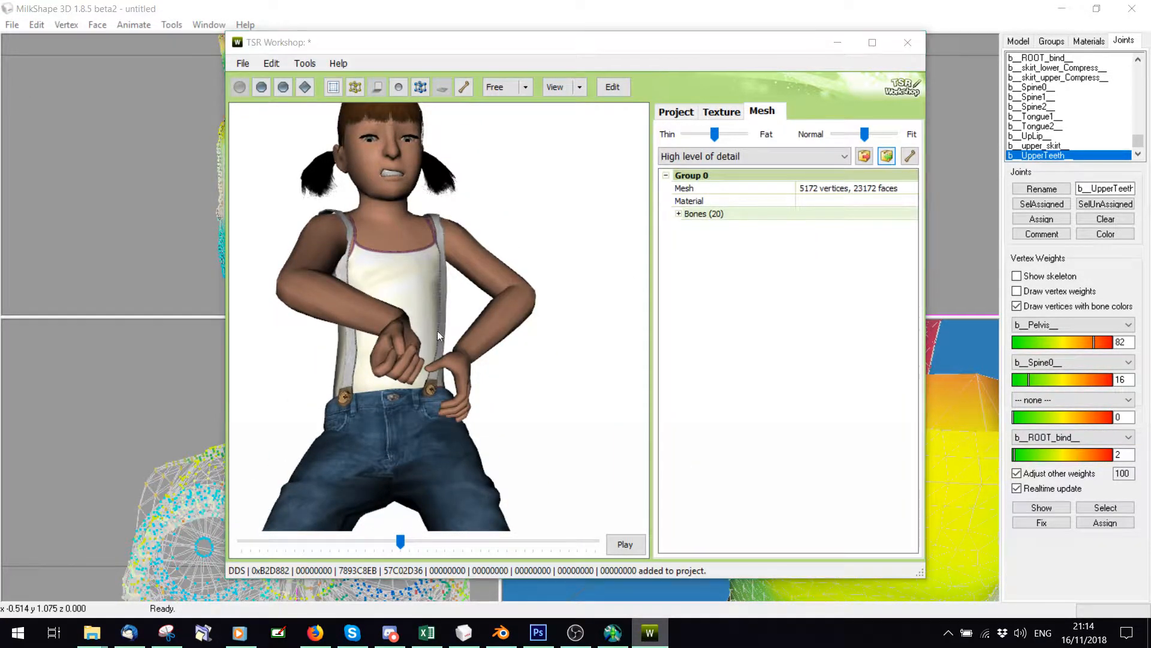
pyautogui.click(886, 155)
pyautogui.scroll(-3, 526, 237)
pyautogui.doubleClick(391, 146)
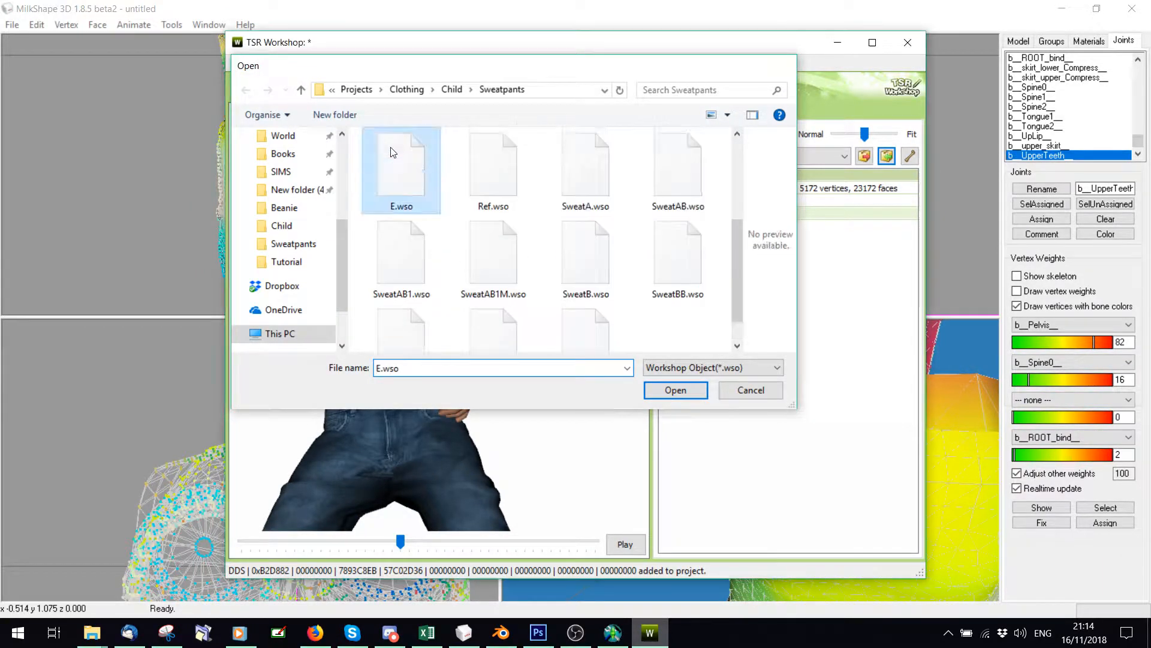
pyautogui.click(678, 373)
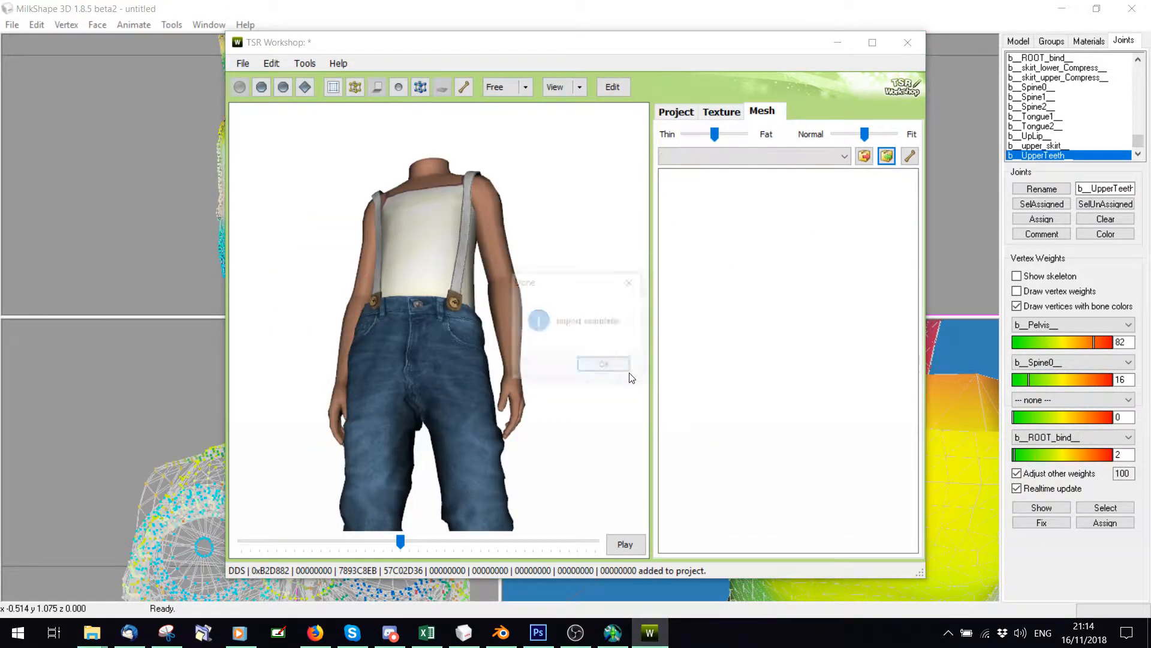
pyautogui.click(620, 365)
# Examine the suspender buttons on the posed child model in the preview
pyautogui.scroll(3, 495, 442)
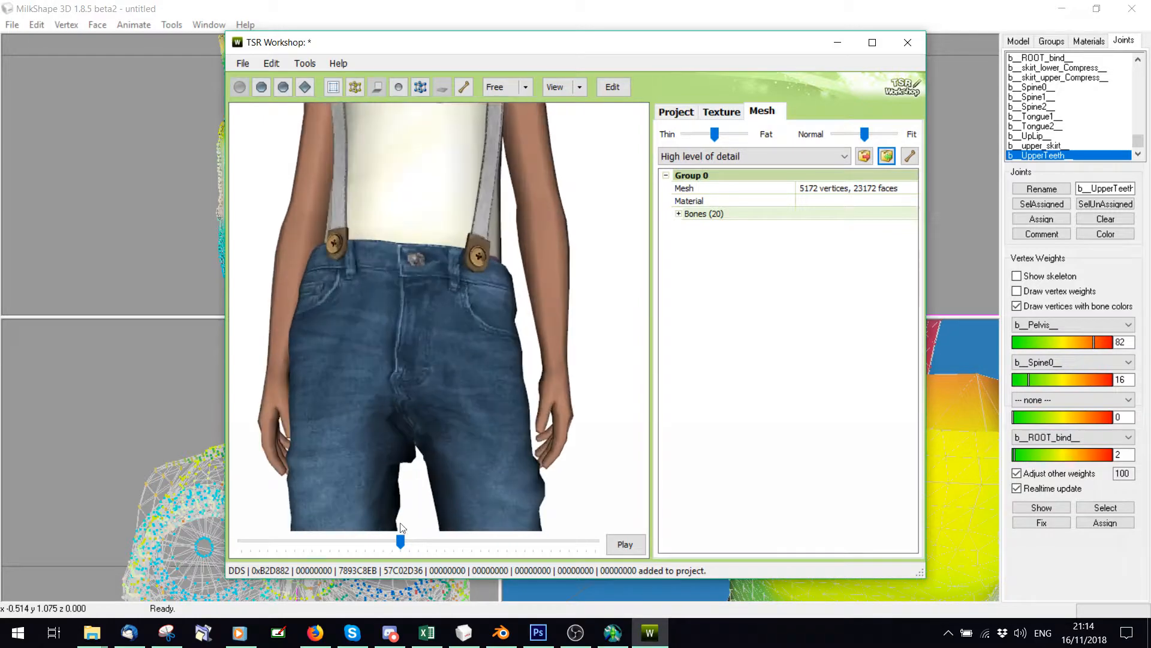
pyautogui.moveTo(404, 550)
pyautogui.mouseDown()
pyautogui.moveTo(391, 544)
pyautogui.moveTo(401, 544)
pyautogui.mouseUp()
pyautogui.moveTo(412, 422); pyautogui.dragTo(238, 317)
# Switch to MilkShape 3D and set the color of the b__L_ThighTwist__ joint to black
pyautogui.click(219, 264)
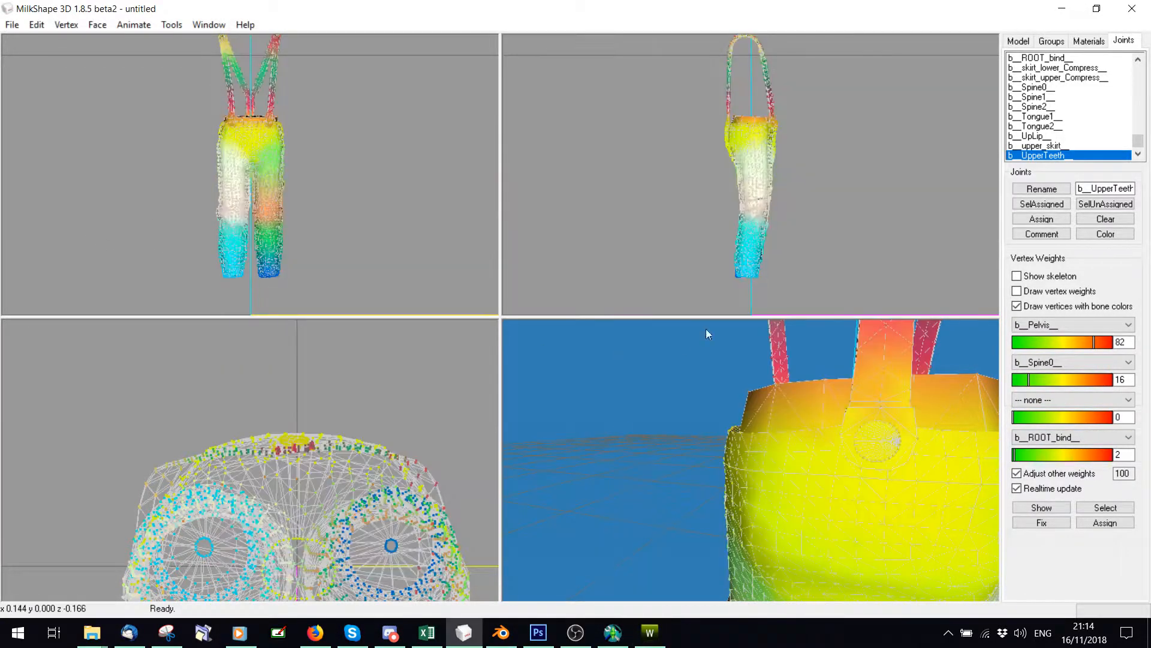
pyautogui.scroll(-4, 814, 481)
pyautogui.moveTo(815, 481); pyautogui.dragTo(714, 467)
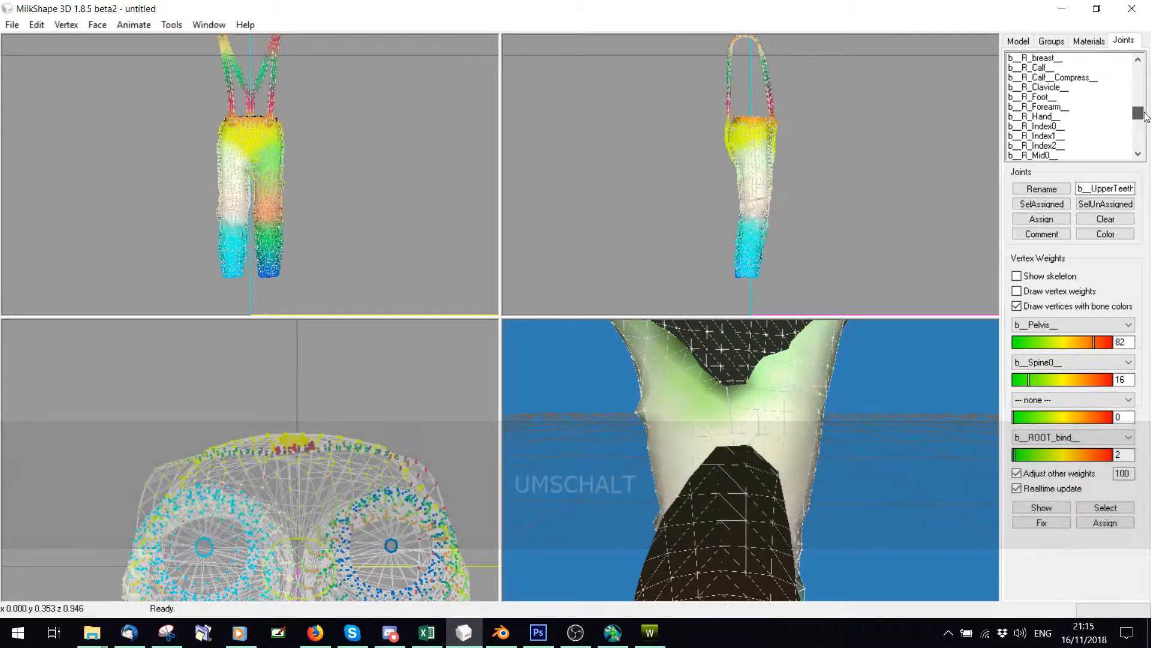
pyautogui.moveTo(1135, 141); pyautogui.dragTo(1148, 90)
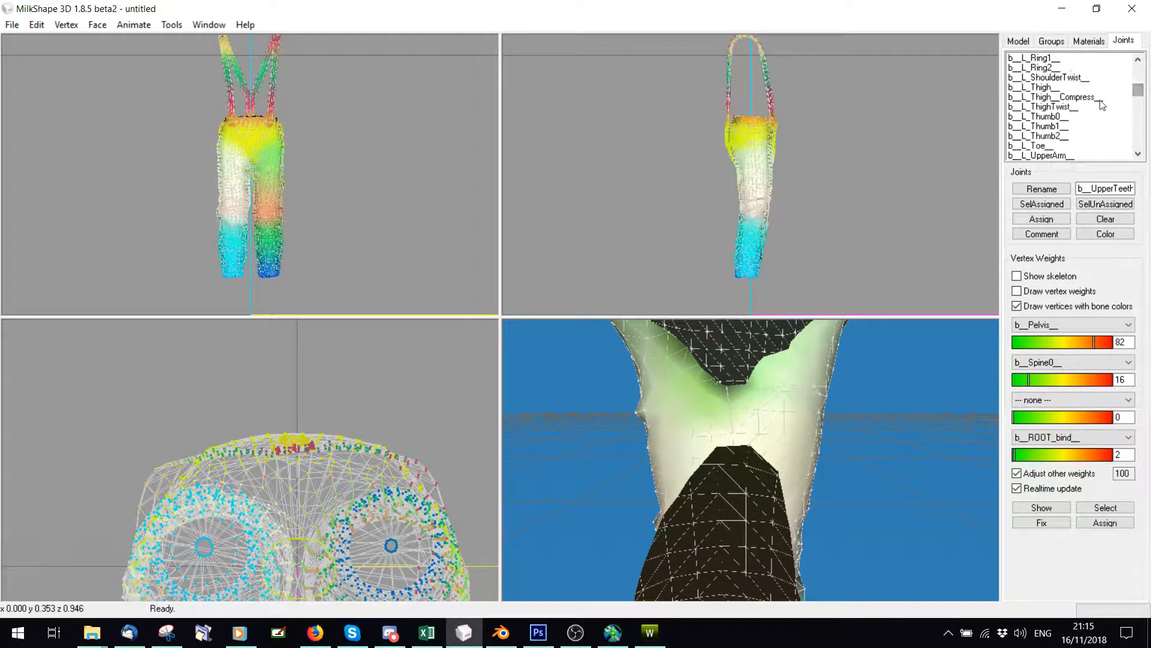
pyautogui.click(1047, 108)
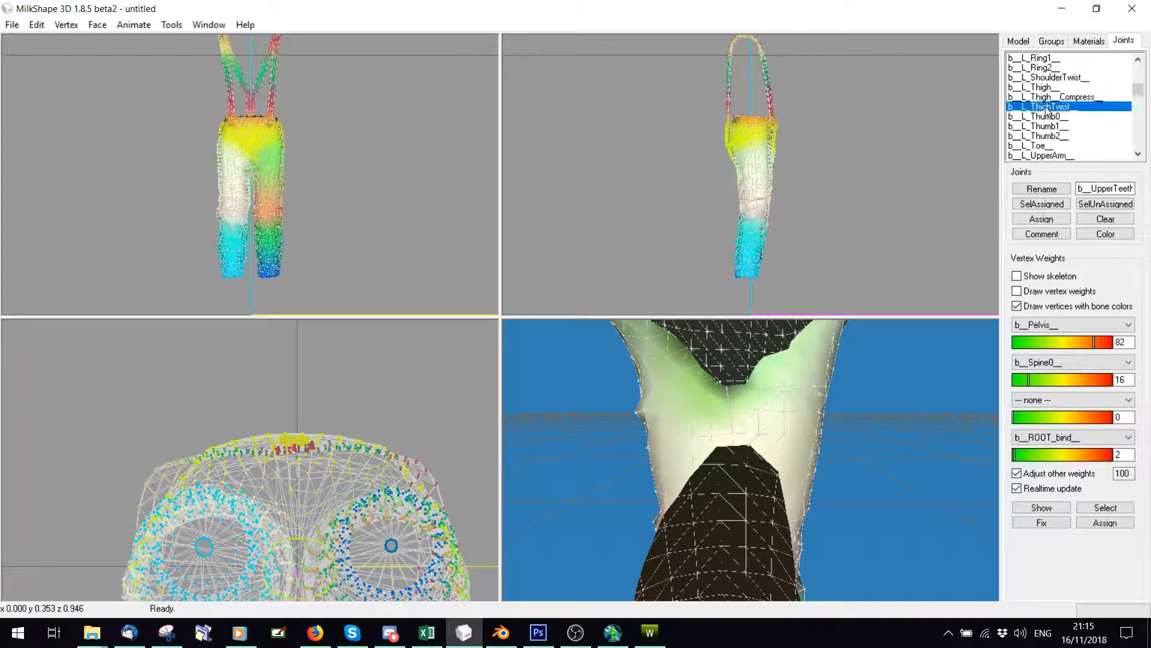
pyautogui.click(1106, 234)
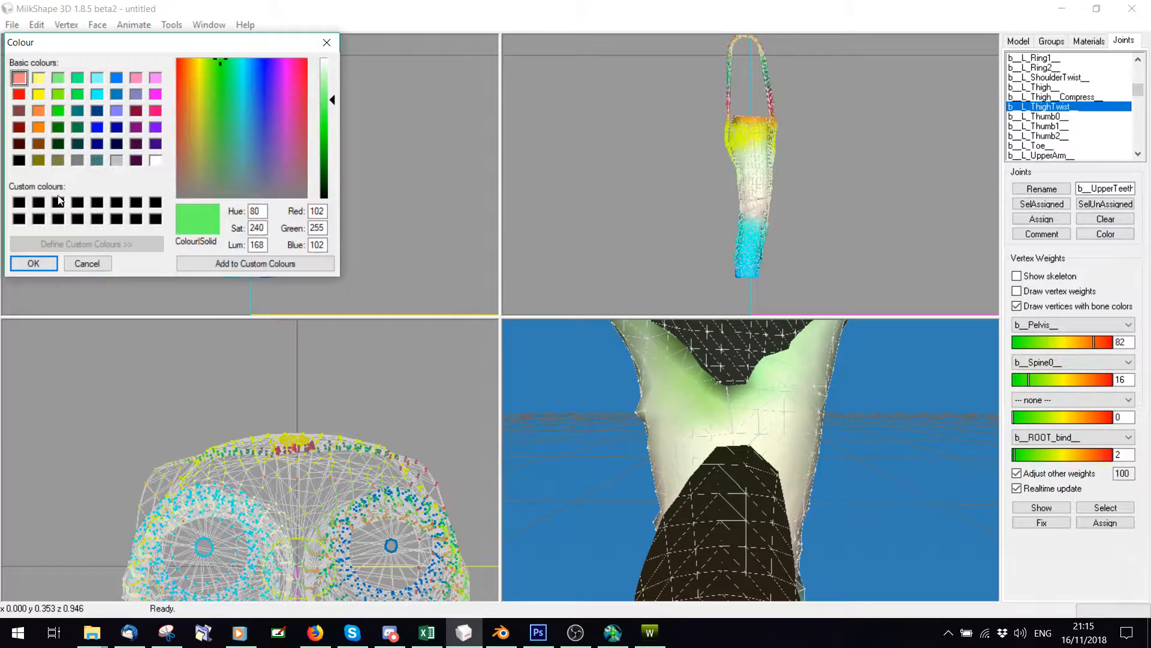
pyautogui.click(35, 203)
pyautogui.click(33, 263)
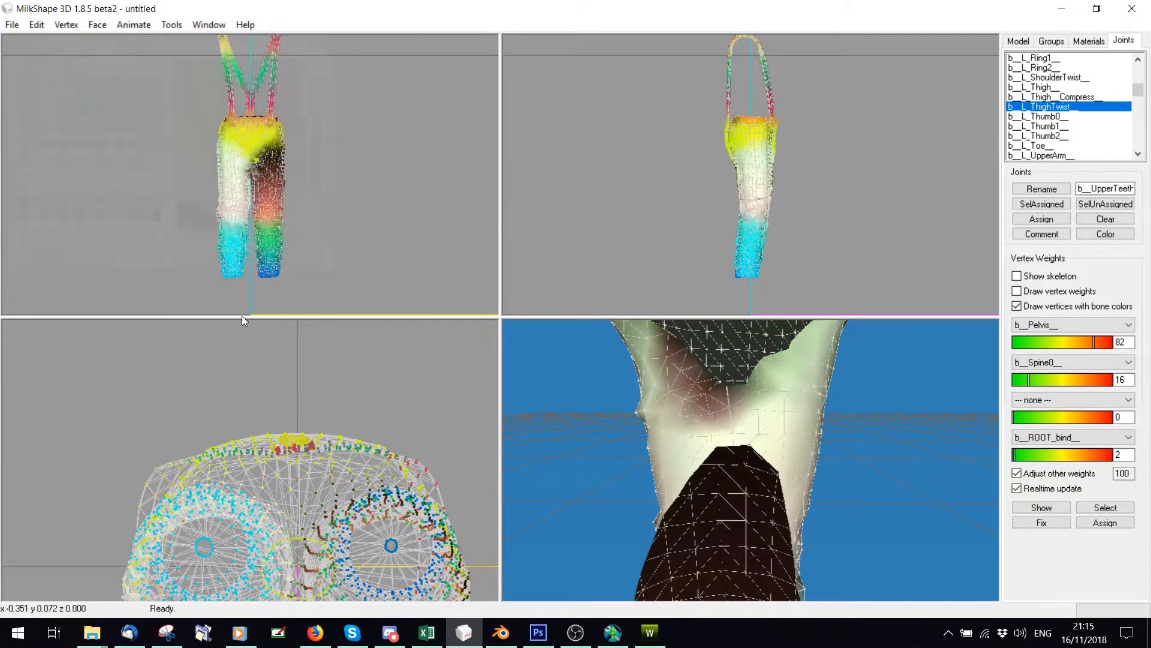
# Select the trouser vertices from the crotch area down through both legs and clear their bone assignments
pyautogui.moveTo(539, 383); pyautogui.dragTo(645, 508)
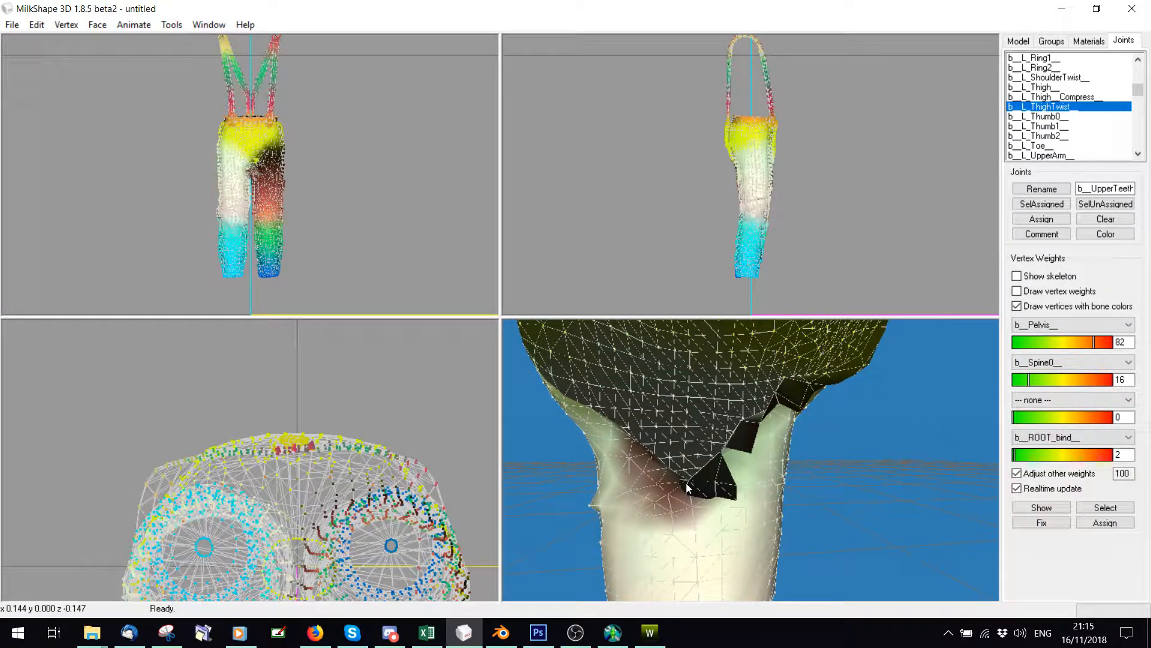
pyautogui.moveTo(628, 545); pyautogui.dragTo(800, 474)
pyautogui.keyDown('shift'); pyautogui.moveTo(818, 529); pyautogui.dragTo(747, 509); pyautogui.keyUp('shift')
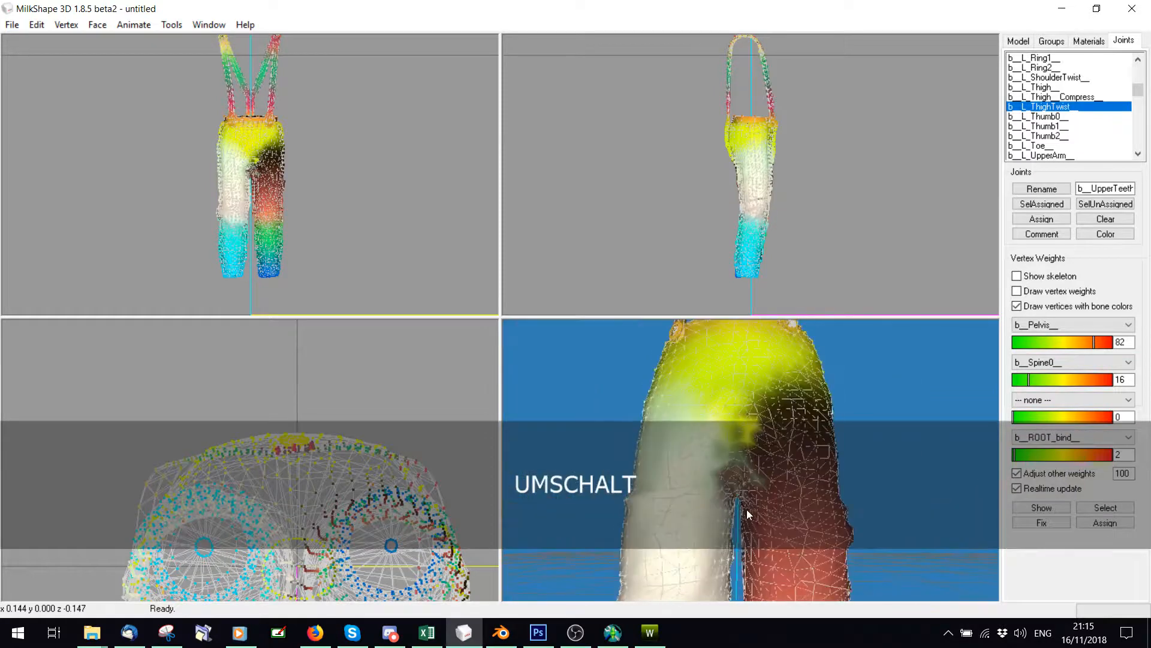
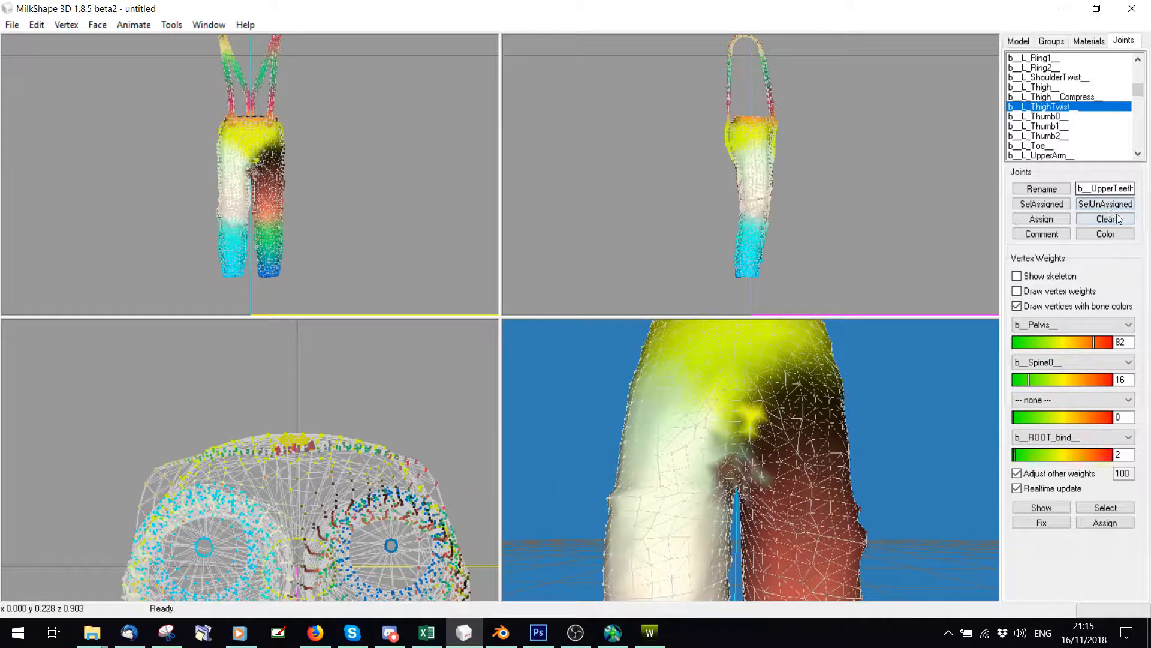
pyautogui.moveTo(201, 147); pyautogui.dragTo(348, 324)
pyautogui.click(1105, 219)
# Export the mesh with the cleared leg assignments as a TSRW Object over an existing WSO file
pyautogui.click(12, 25)
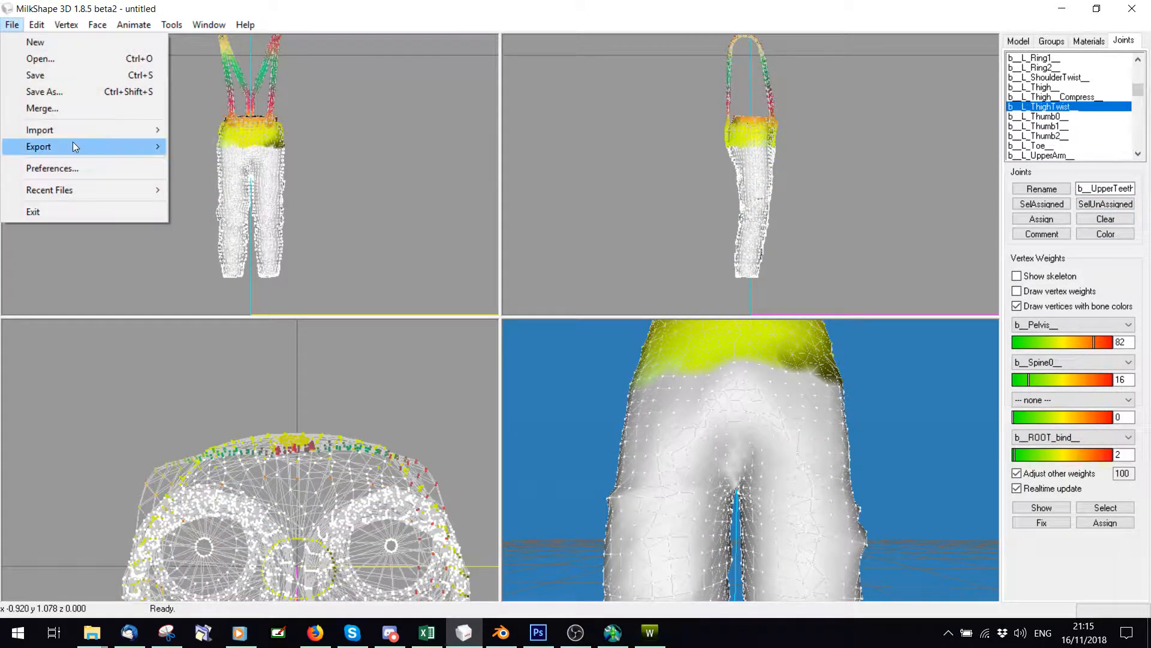
pyautogui.moveTo(72, 142)
pyautogui.click(247, 553)
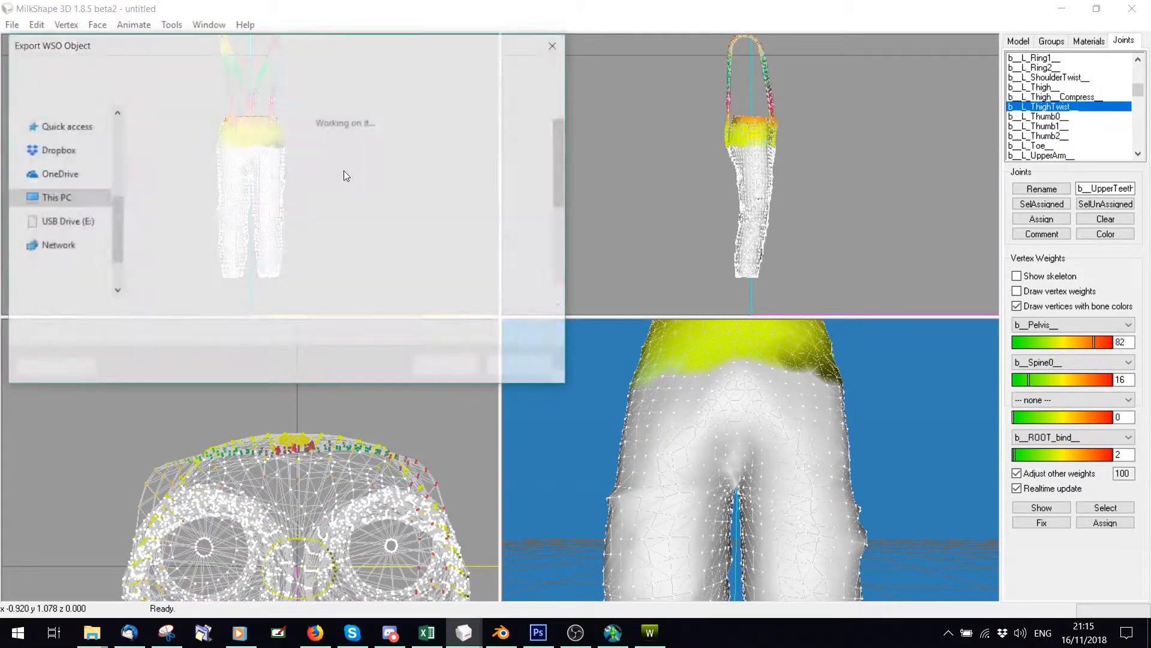
pyautogui.click(426, 249)
pyautogui.click(627, 322)
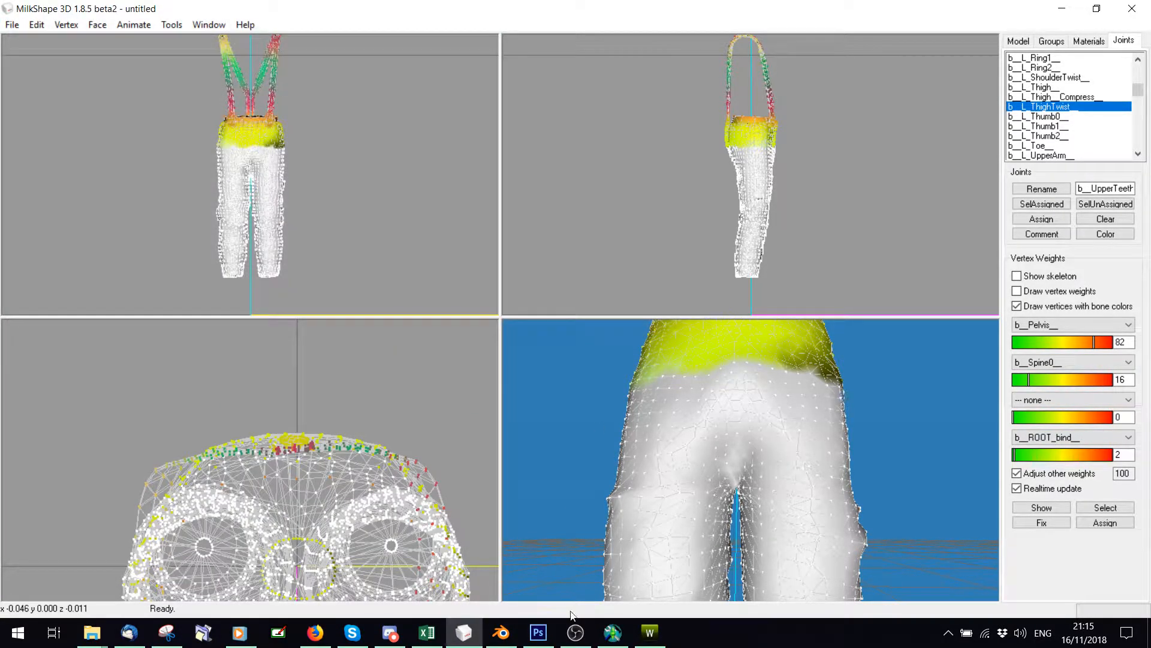
# Switch to Mesh Toolkit and select CKid2.wso from the Toddler Cross Over folder as the reference mesh for bone assignments
pyautogui.click(613, 632)
pyautogui.click(553, 324)
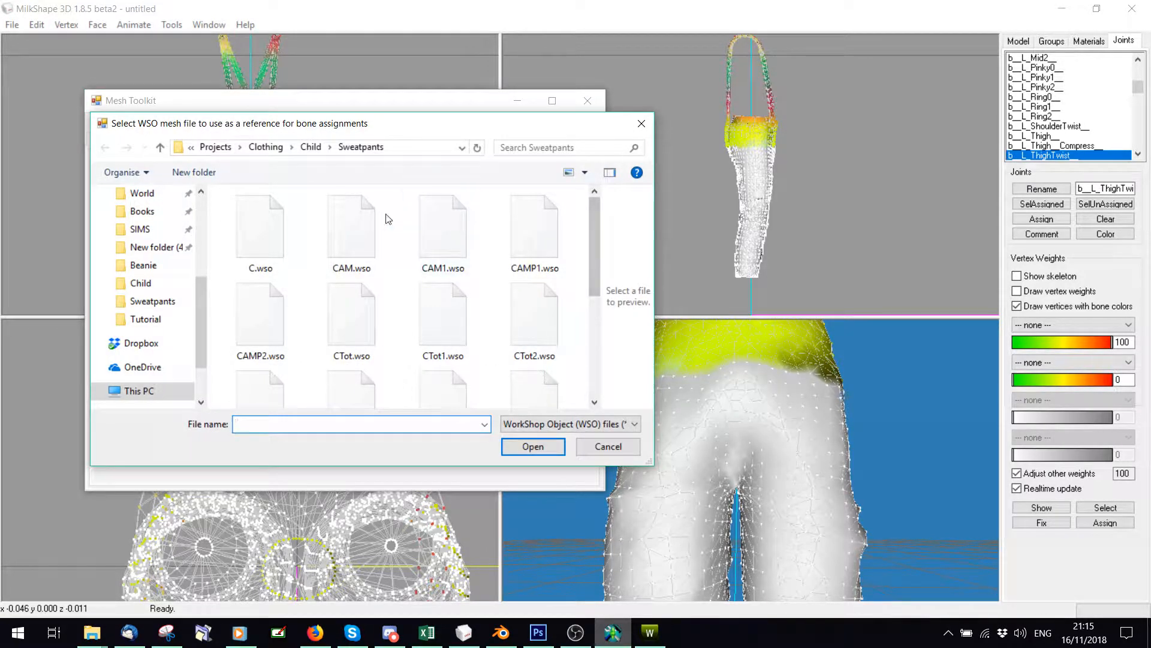
pyautogui.click(267, 147)
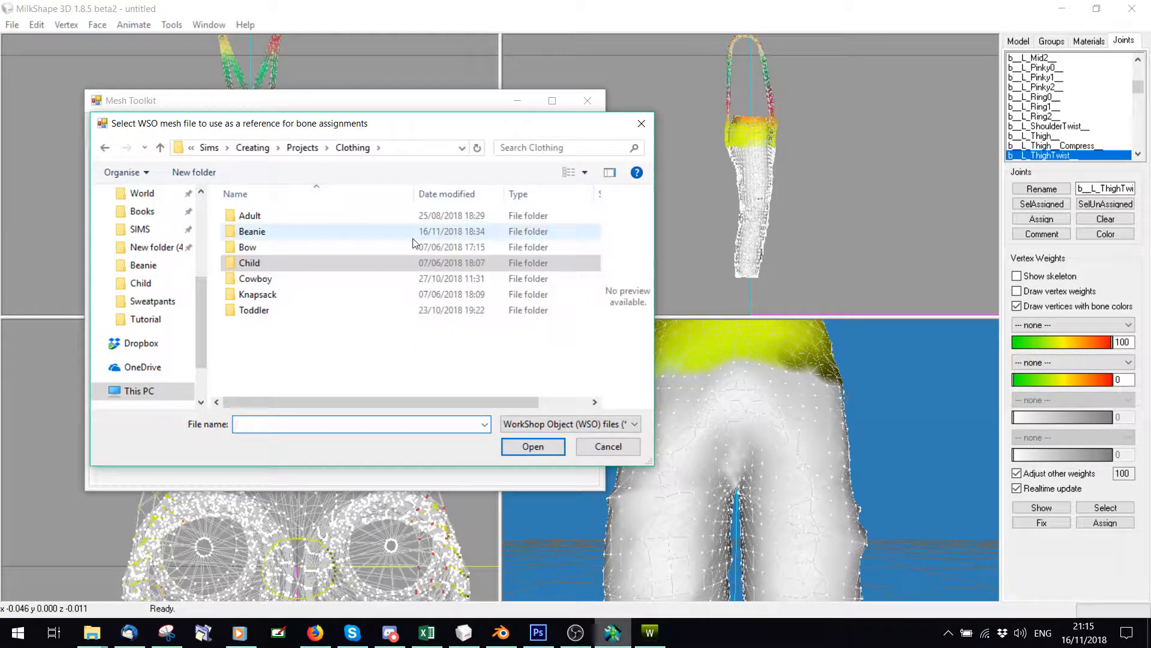
pyautogui.doubleClick(286, 309)
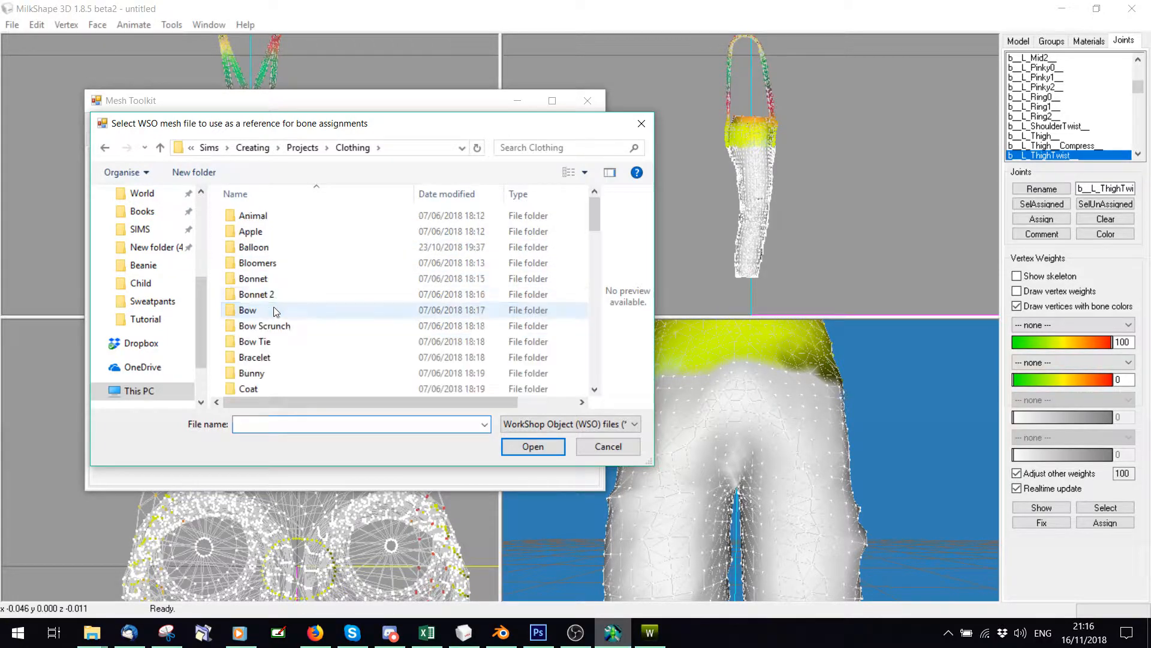
pyautogui.scroll(-3, 310, 292)
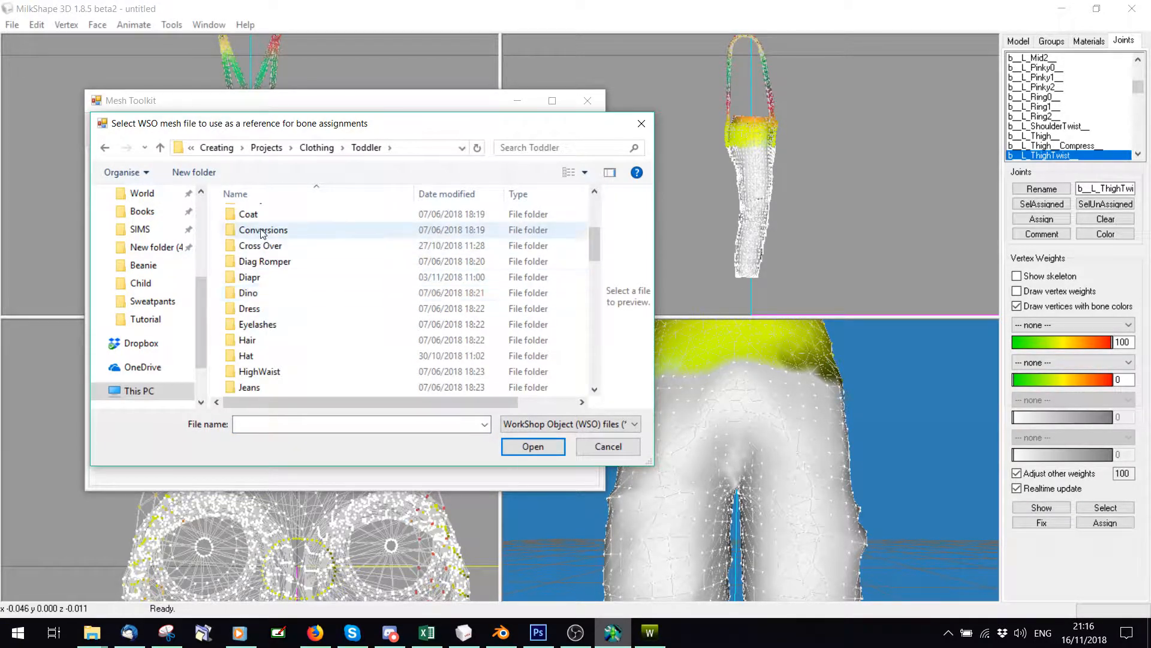
pyautogui.doubleClick(264, 245)
pyautogui.scroll(-3, 507, 276)
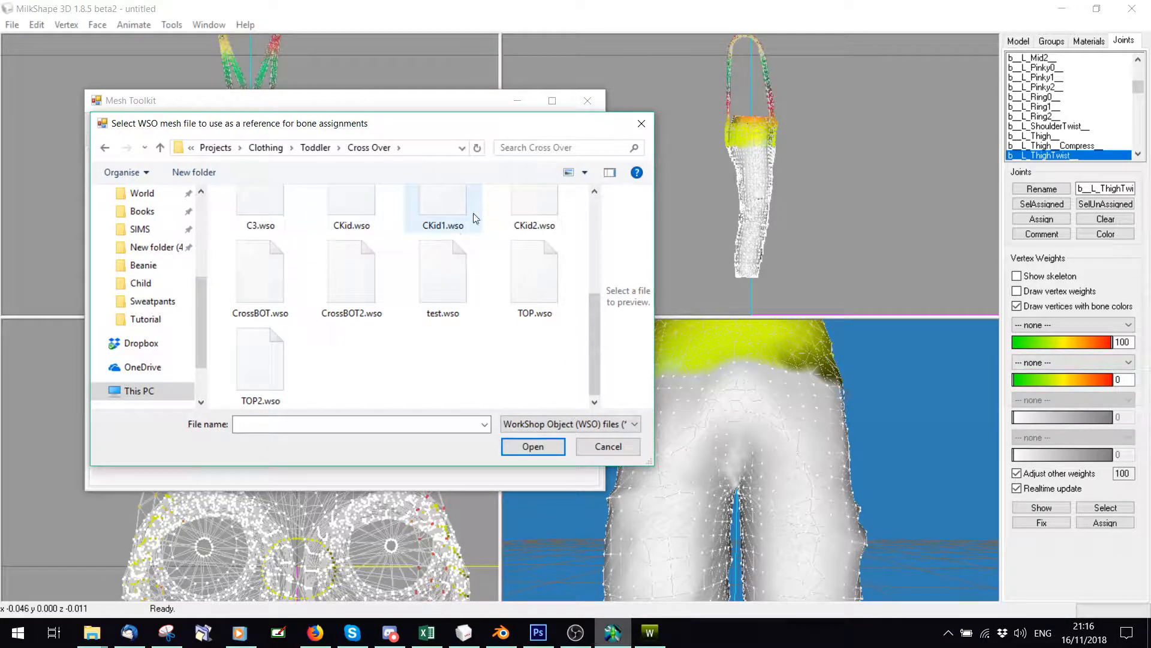
pyautogui.doubleClick(541, 213)
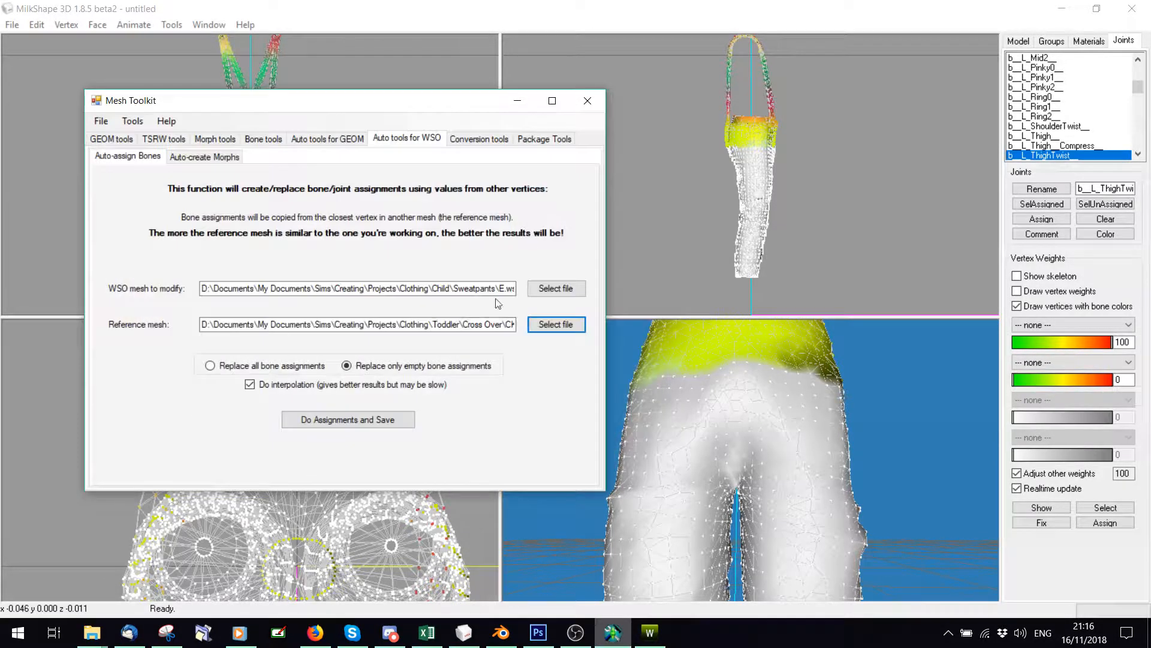
# Generate the empty bone assignments from the reference mesh and save the result over E.wso in the Sweatpants folder
pyautogui.click(347, 419)
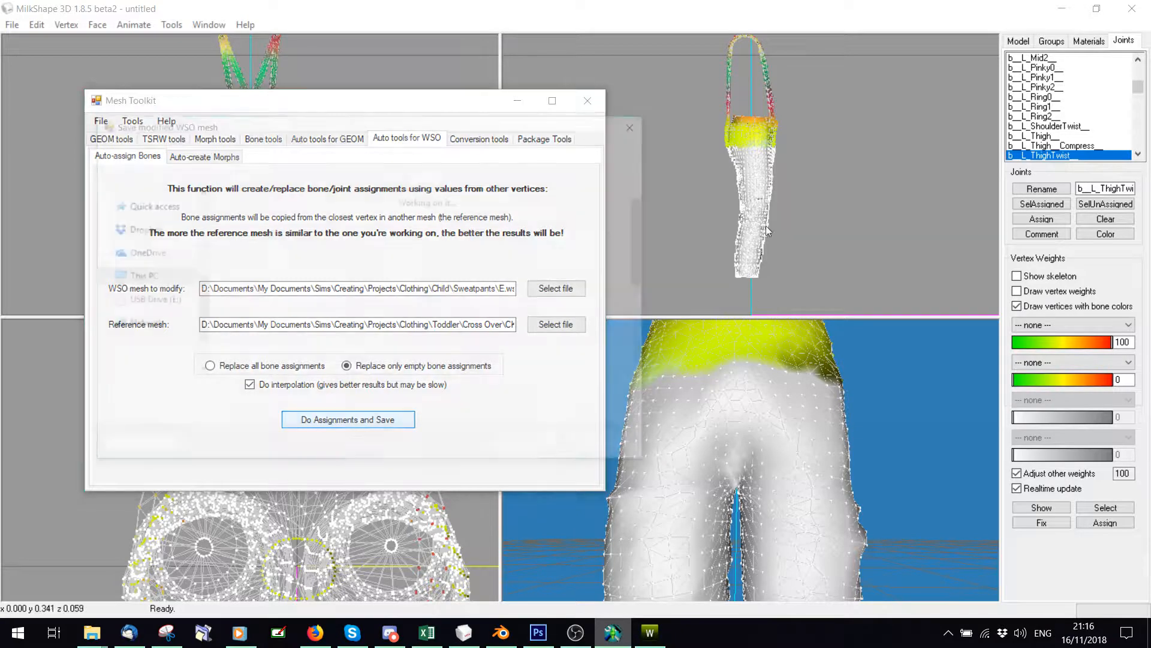
pyautogui.click(152, 265)
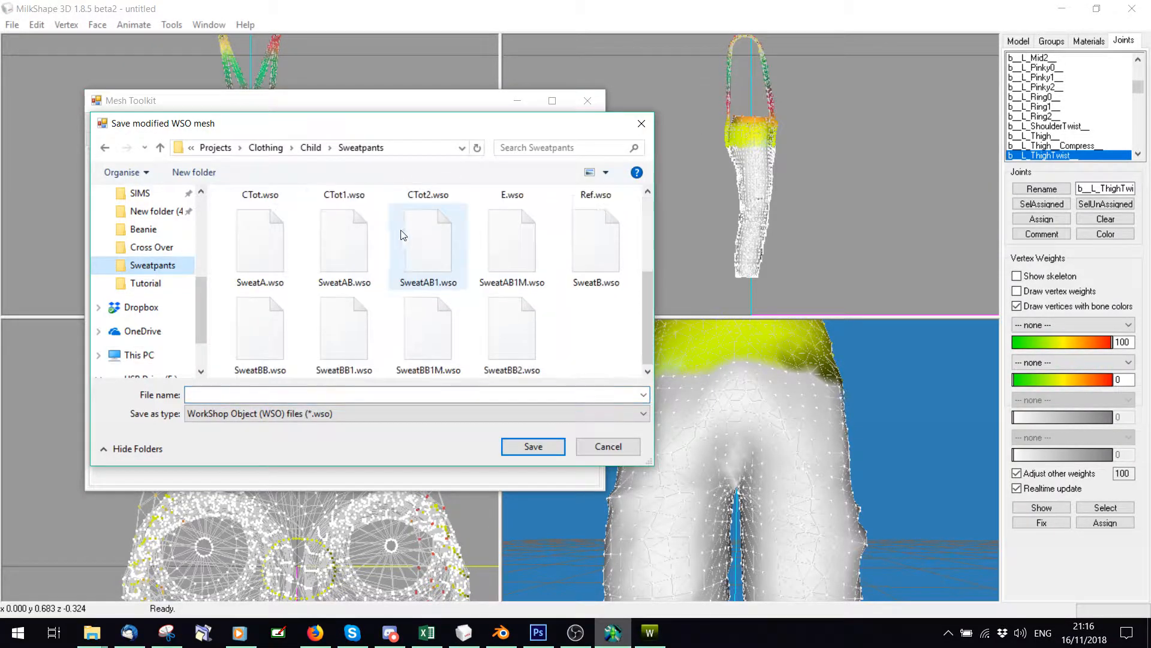
pyautogui.doubleClick(507, 198)
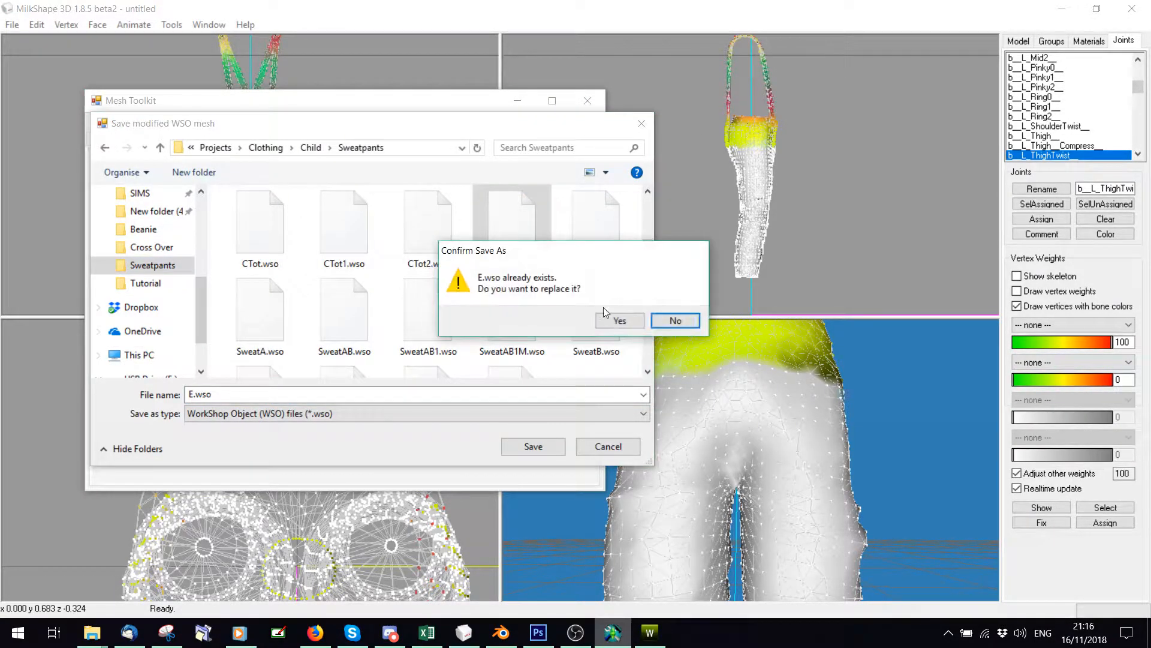
pyautogui.click(606, 316)
# Switch to TSR Workshop, import E.wso as the high level of detail mesh, and pose the model to check the jeans
pyautogui.click(650, 632)
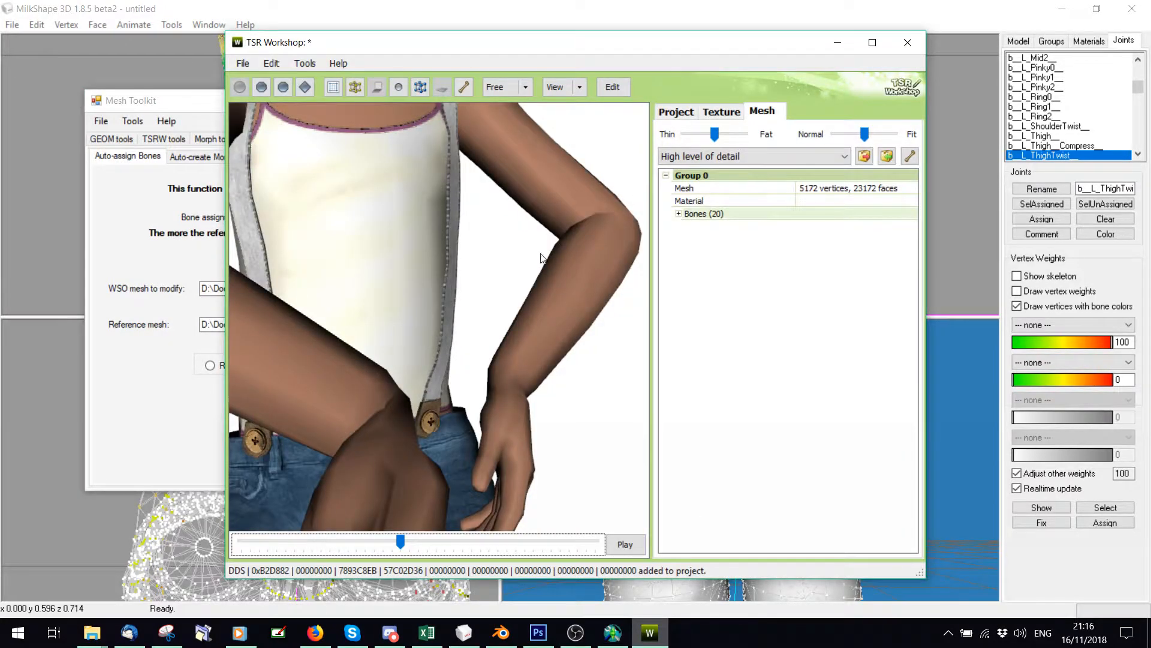
pyautogui.scroll(-5, 540, 258)
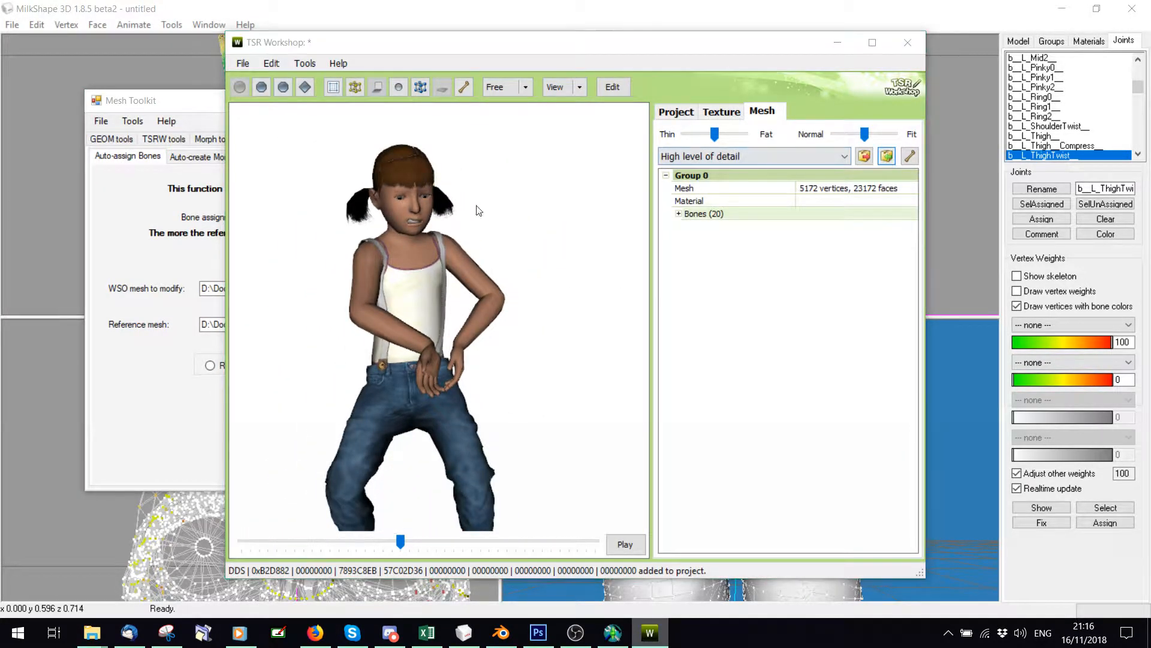
pyautogui.click(886, 156)
pyautogui.scroll(-5, 492, 221)
pyautogui.doubleClick(386, 151)
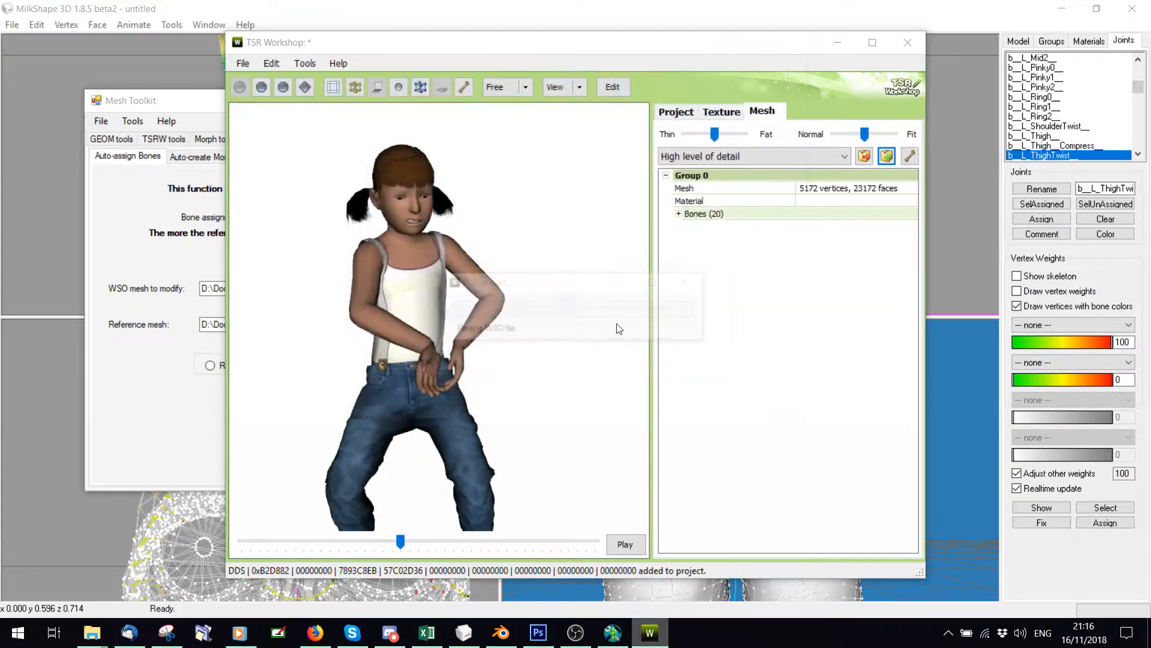
pyautogui.click(682, 370)
pyautogui.click(623, 367)
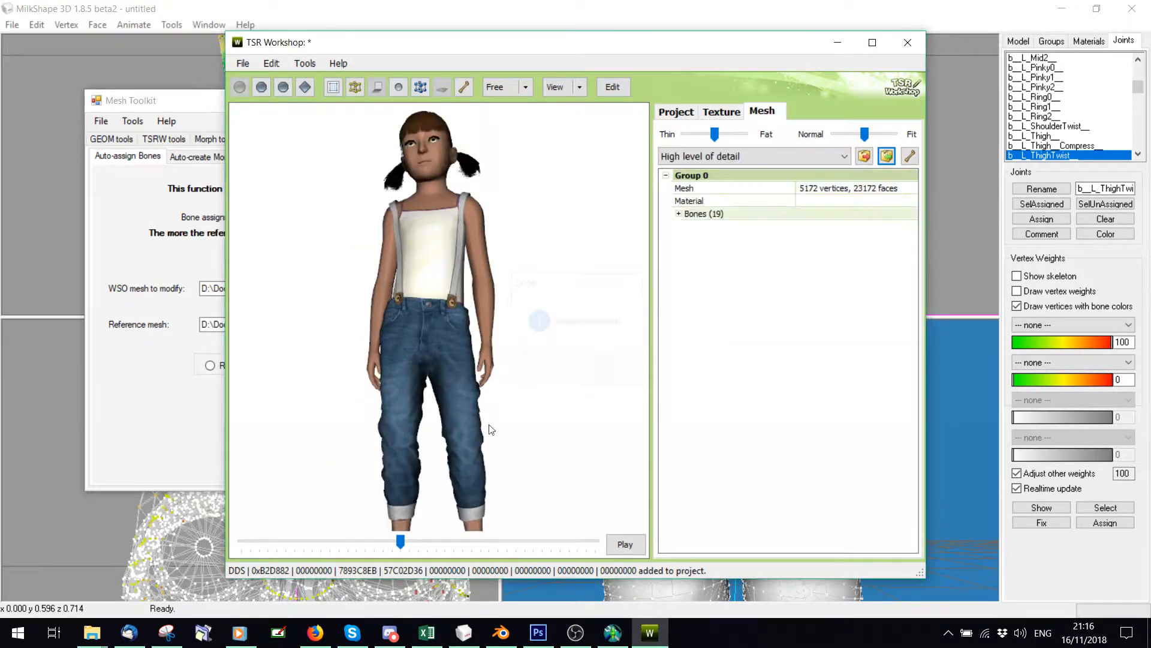
pyautogui.moveTo(401, 544); pyautogui.dragTo(419, 543)
# Switch to MilkShape 3D, delete the group_base group, and import E.wso as a TSRW Object
pyautogui.click(1051, 42)
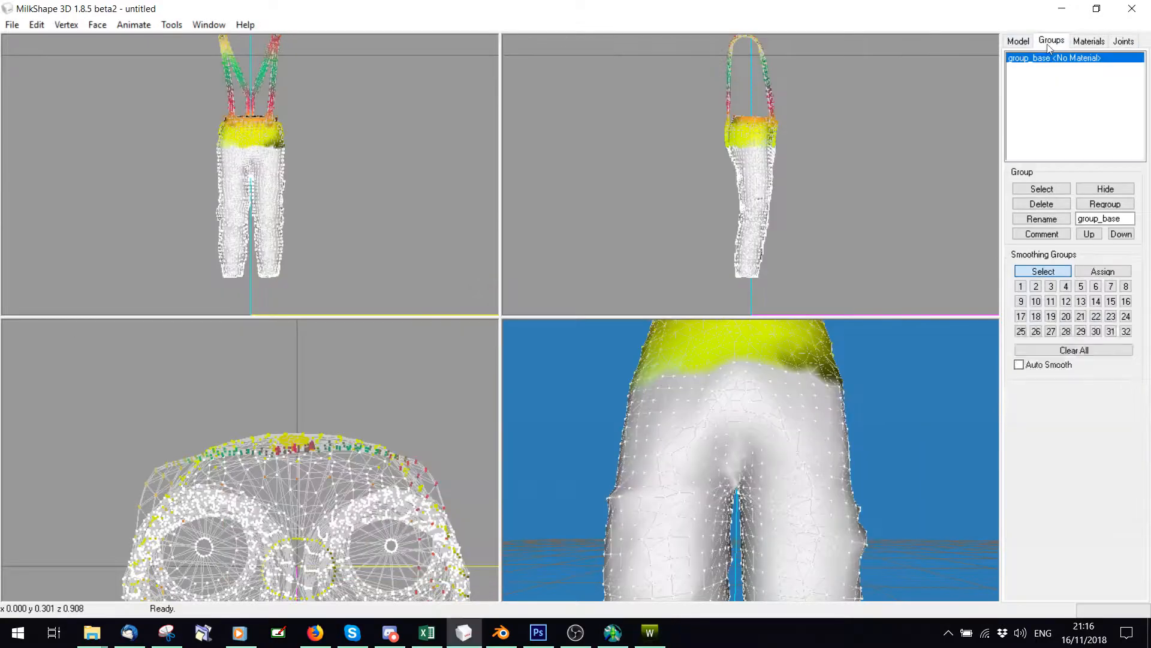
pyautogui.click(1041, 205)
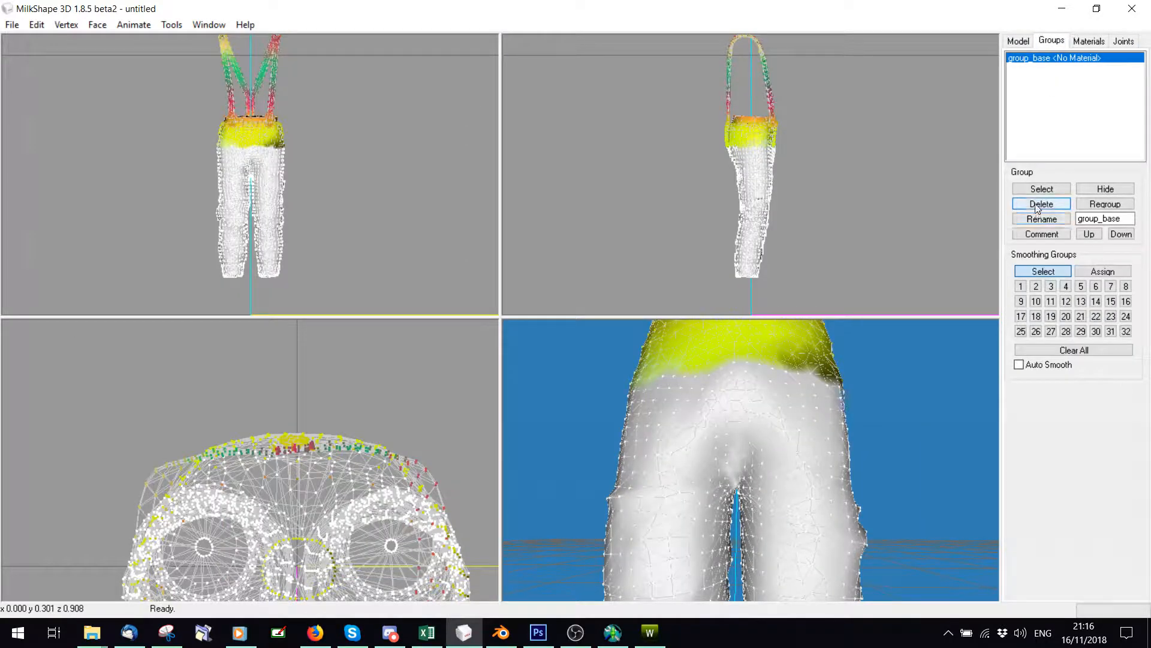
pyautogui.click(11, 25)
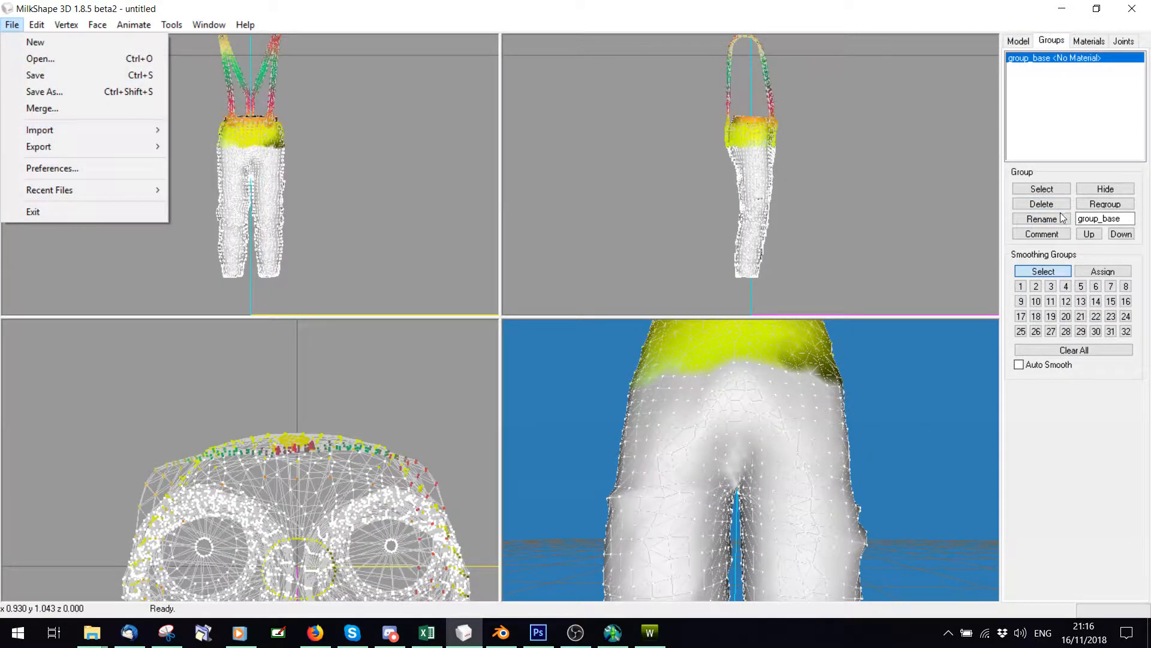
pyautogui.click(1057, 207)
pyautogui.click(12, 24)
pyautogui.click(108, 130)
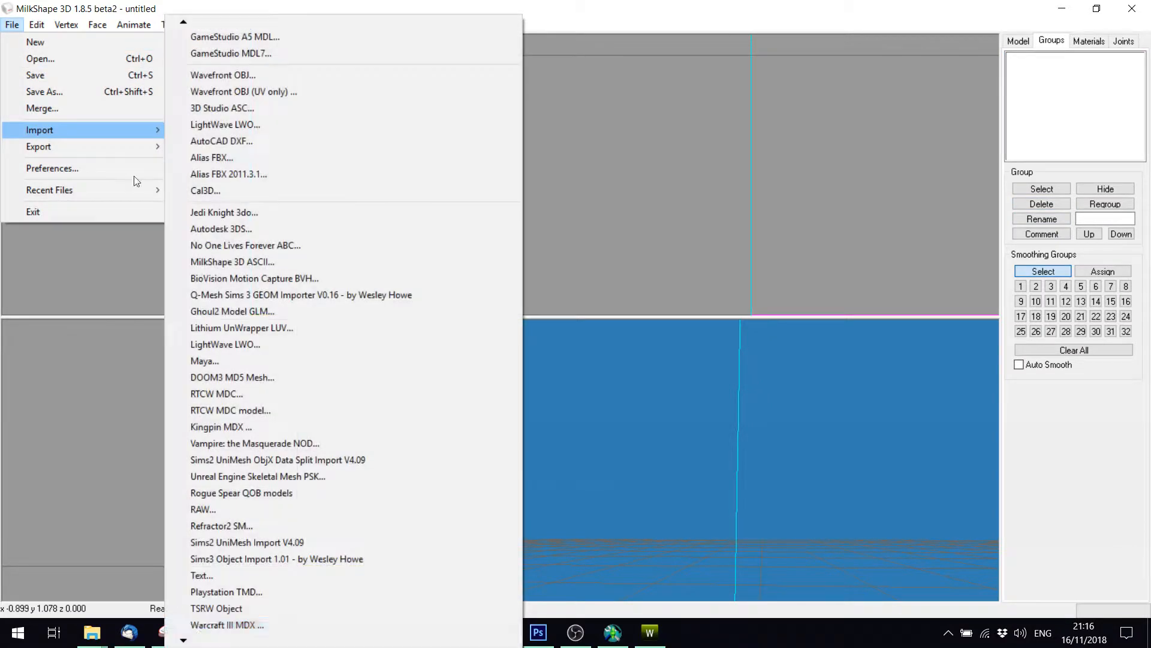
pyautogui.click(217, 608)
pyautogui.scroll(-2, 272, 203)
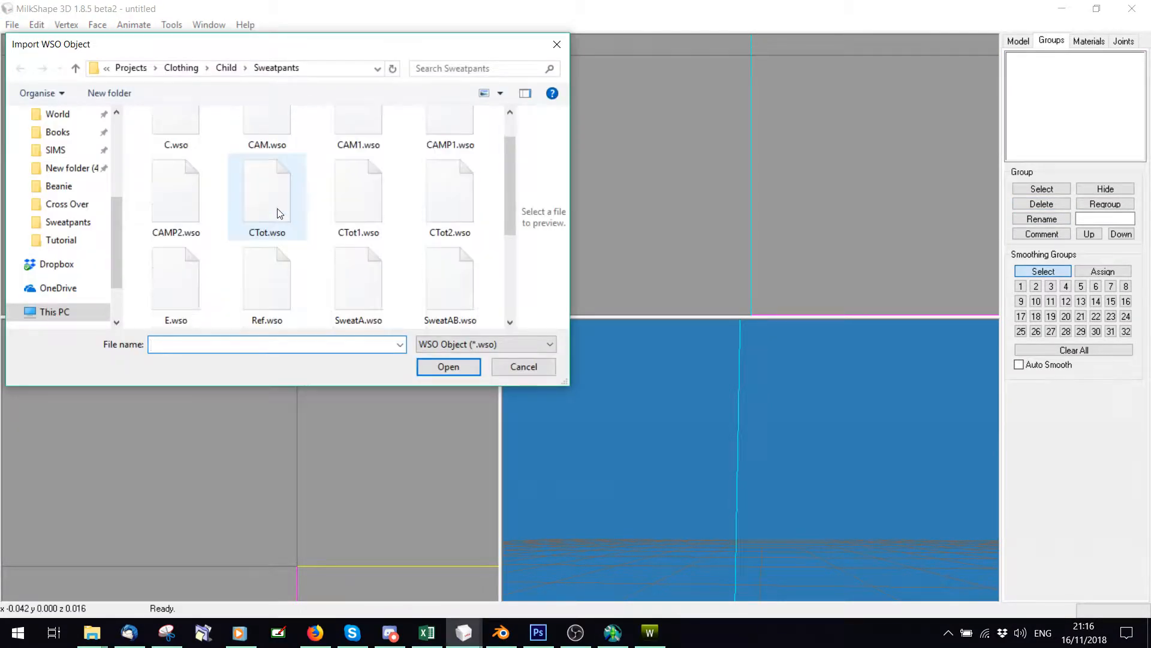
pyautogui.doubleClick(169, 212)
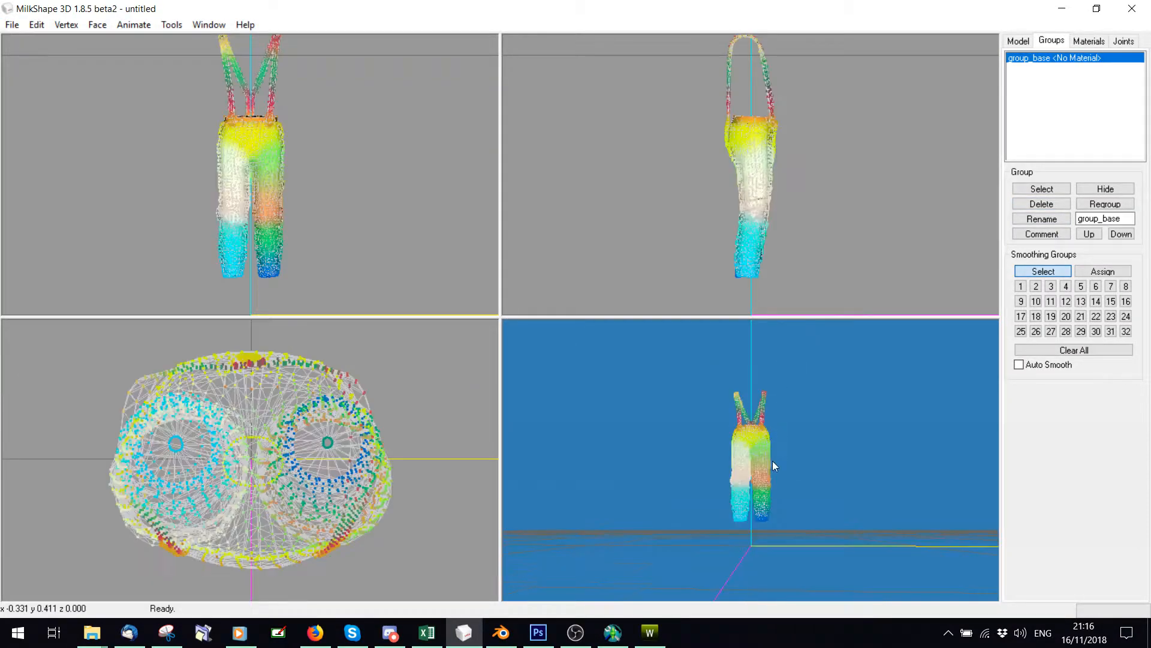
# Inspect the crotch area up close and set the color of the b__L_ThighTwist__ joint to black
pyautogui.keyDown('shift'); pyautogui.moveTo(760, 549); pyautogui.dragTo(606, 351); pyautogui.keyUp('shift')
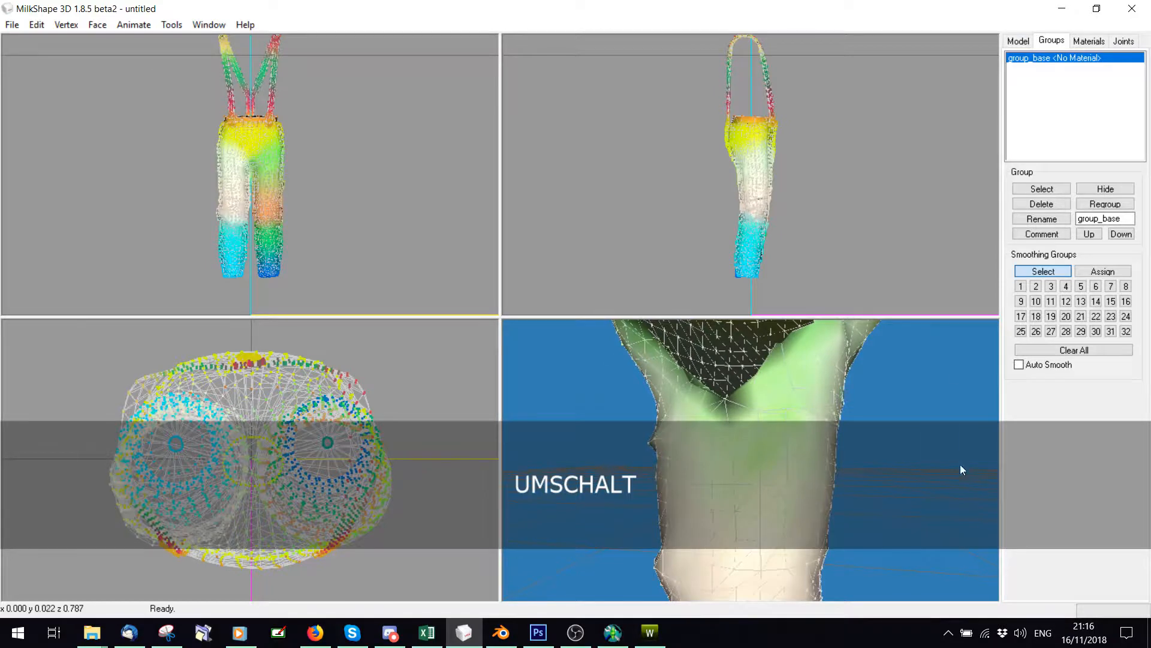
pyautogui.click(1123, 41)
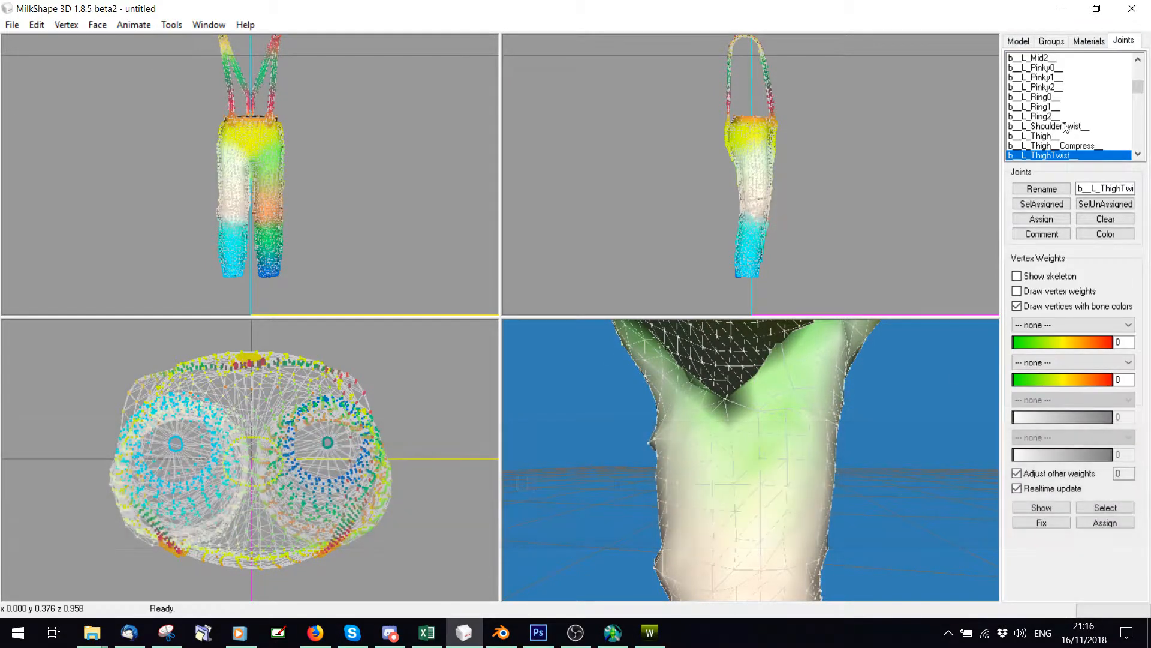
pyautogui.click(1112, 236)
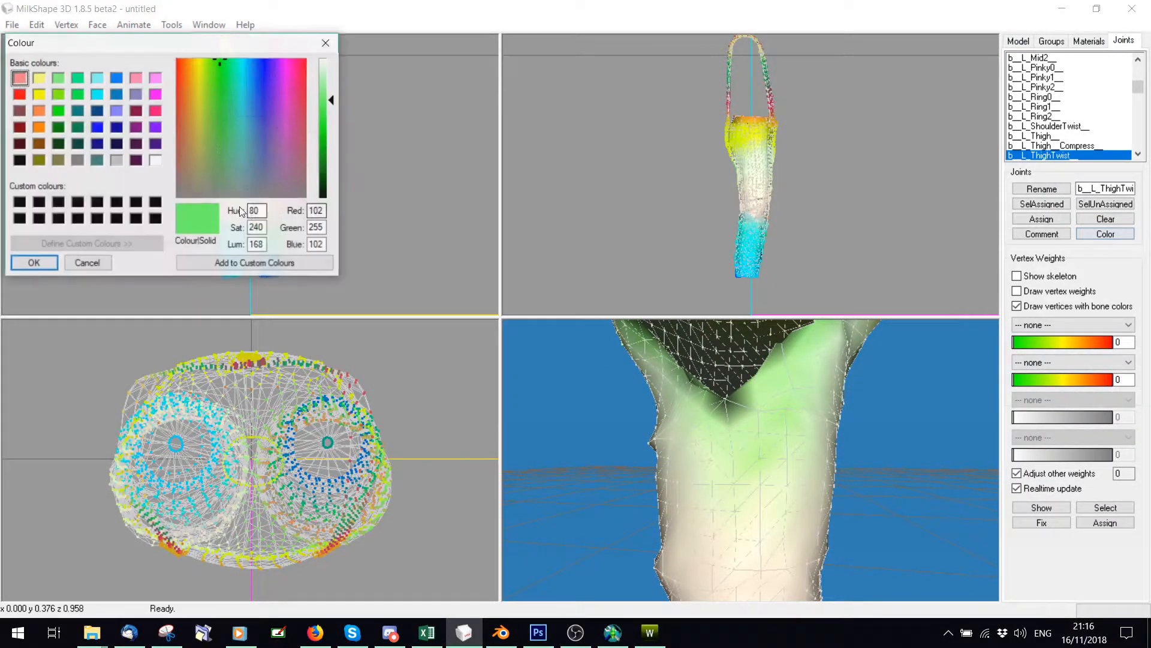
pyautogui.click(115, 203)
pyautogui.click(33, 265)
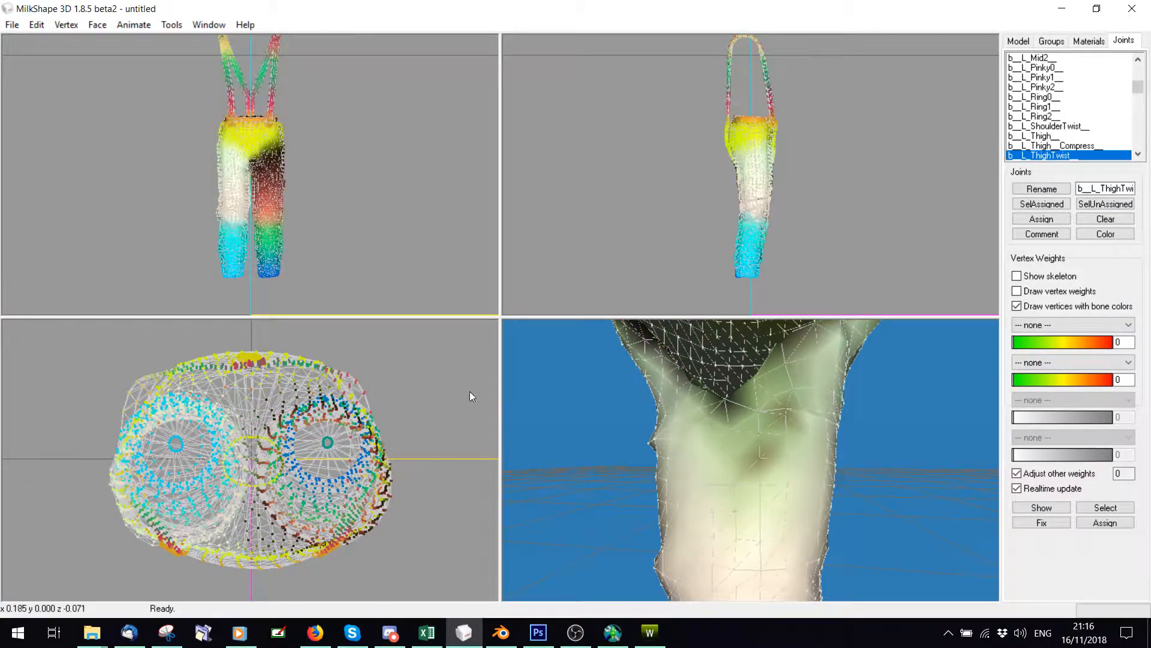
# Select the trouser vertices from just below the waistband down through both legs and clear their bone assignments
pyautogui.moveTo(722, 490); pyautogui.dragTo(570, 358)
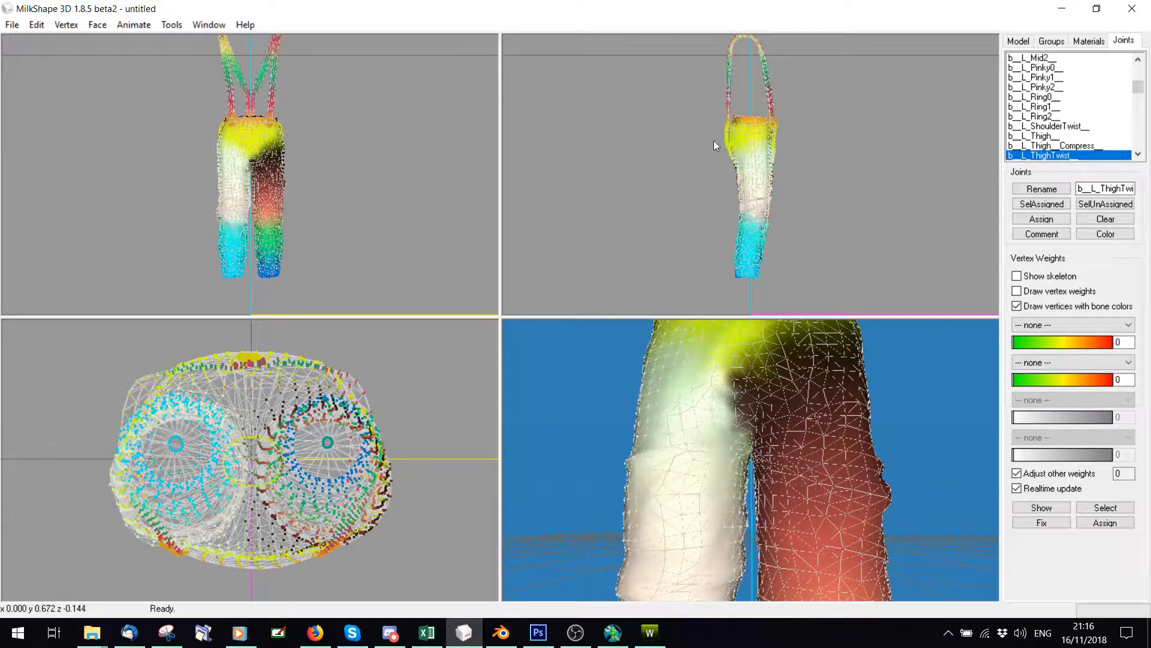
pyautogui.moveTo(713, 140); pyautogui.dragTo(867, 318)
pyautogui.click(1131, 221)
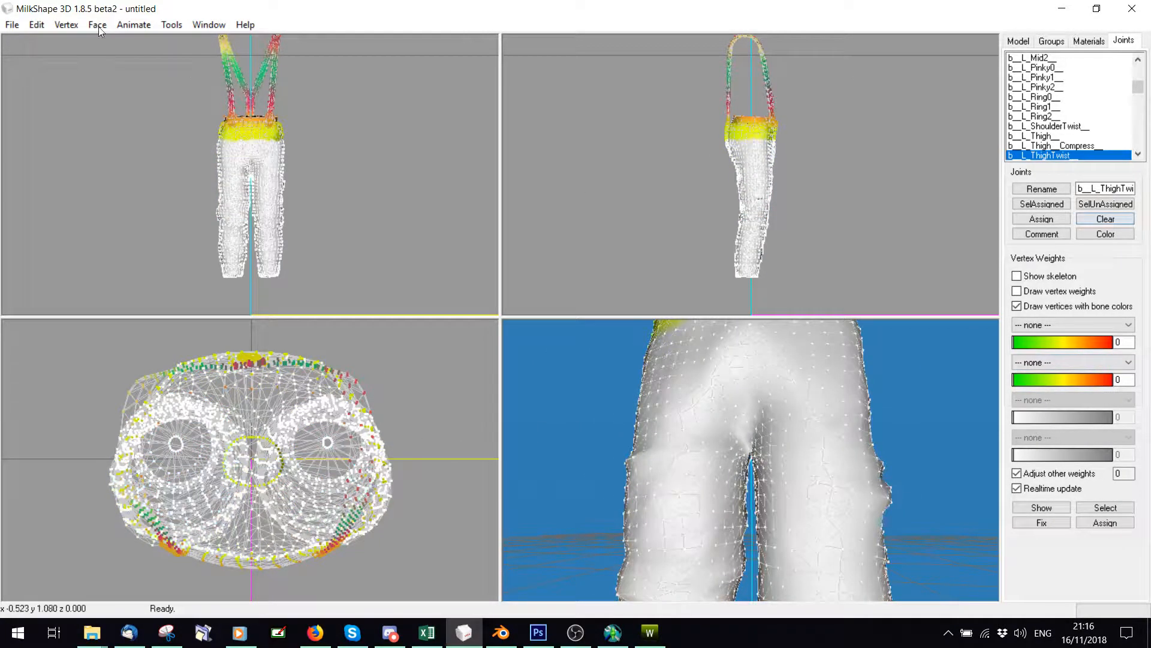
# Export the cleared mesh as a TSRW Object, replacing E.wso in the Sweatpants folder
pyautogui.click(12, 25)
pyautogui.click(80, 148)
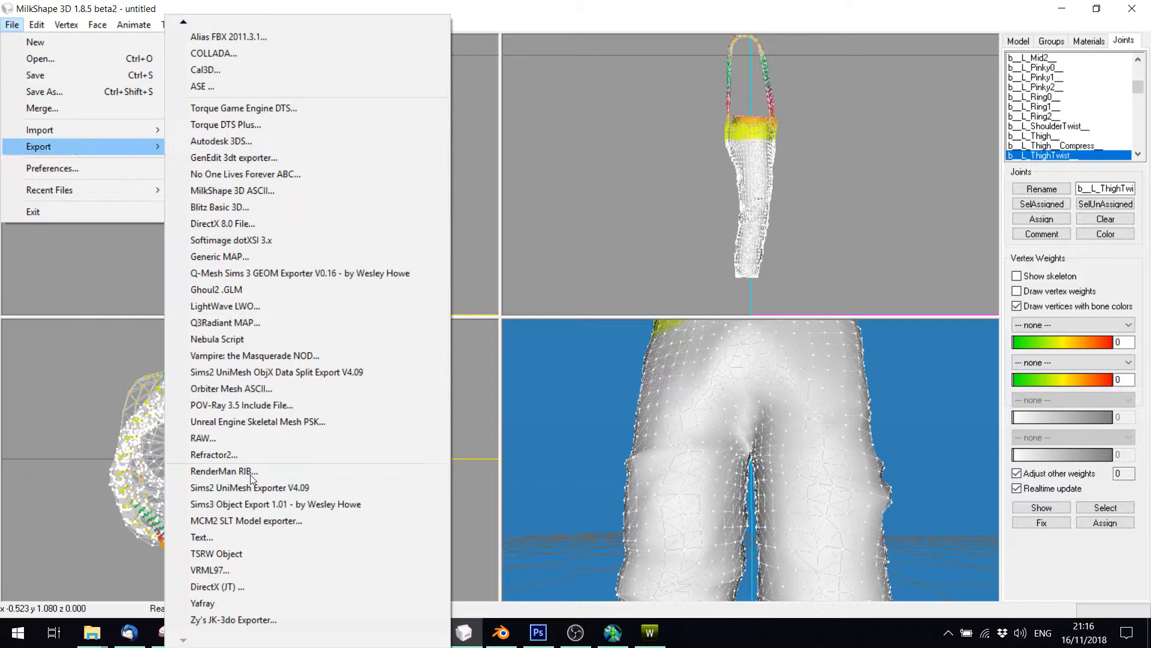
pyautogui.click(215, 553)
pyautogui.scroll(-1, 295, 172)
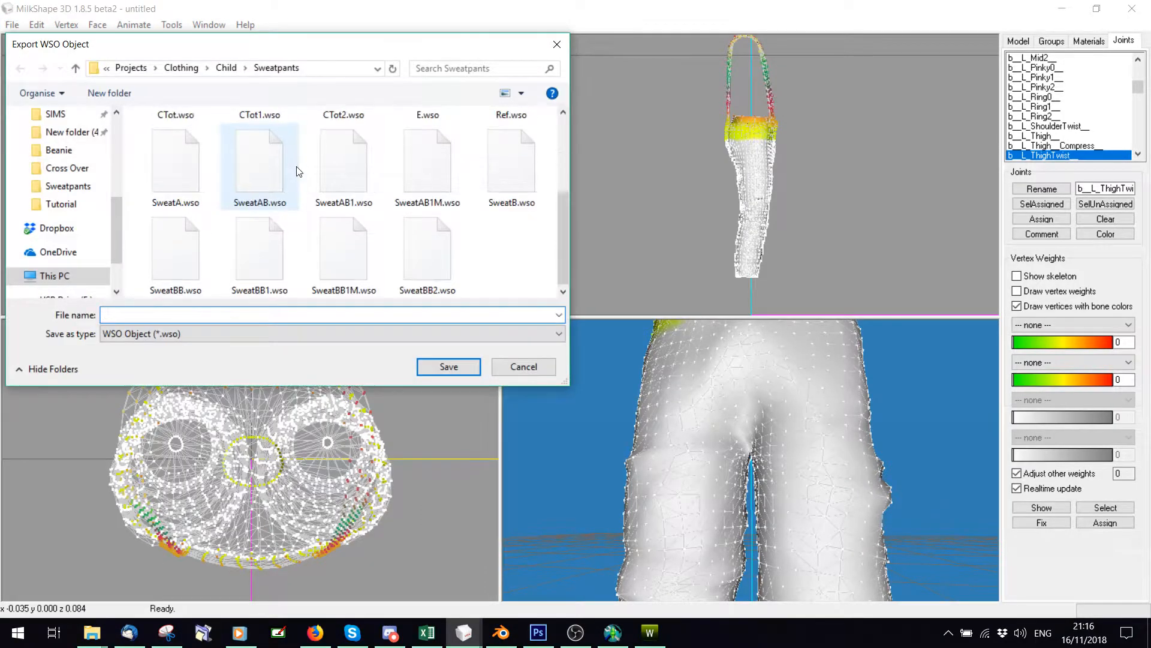
pyautogui.doubleClick(441, 137)
pyautogui.click(616, 323)
# Switch to Mesh Toolkit and change the reference mesh to Ref.wso from the Child Sweatpants folder
pyautogui.click(617, 632)
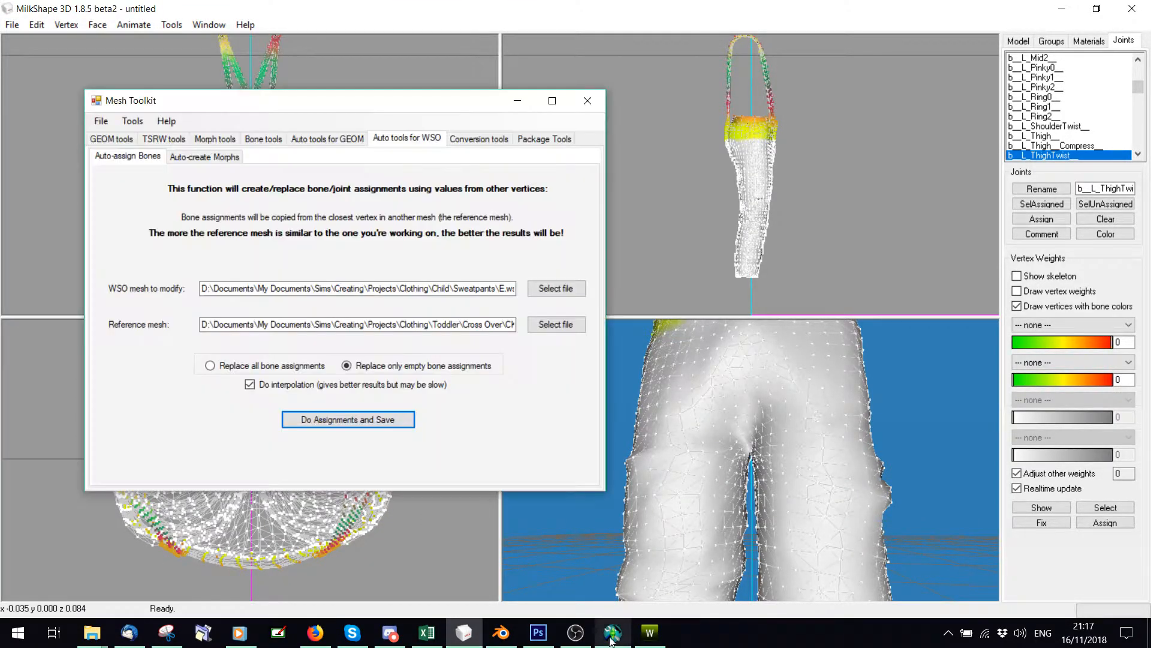
pyautogui.click(555, 324)
pyautogui.scroll(-3, 527, 282)
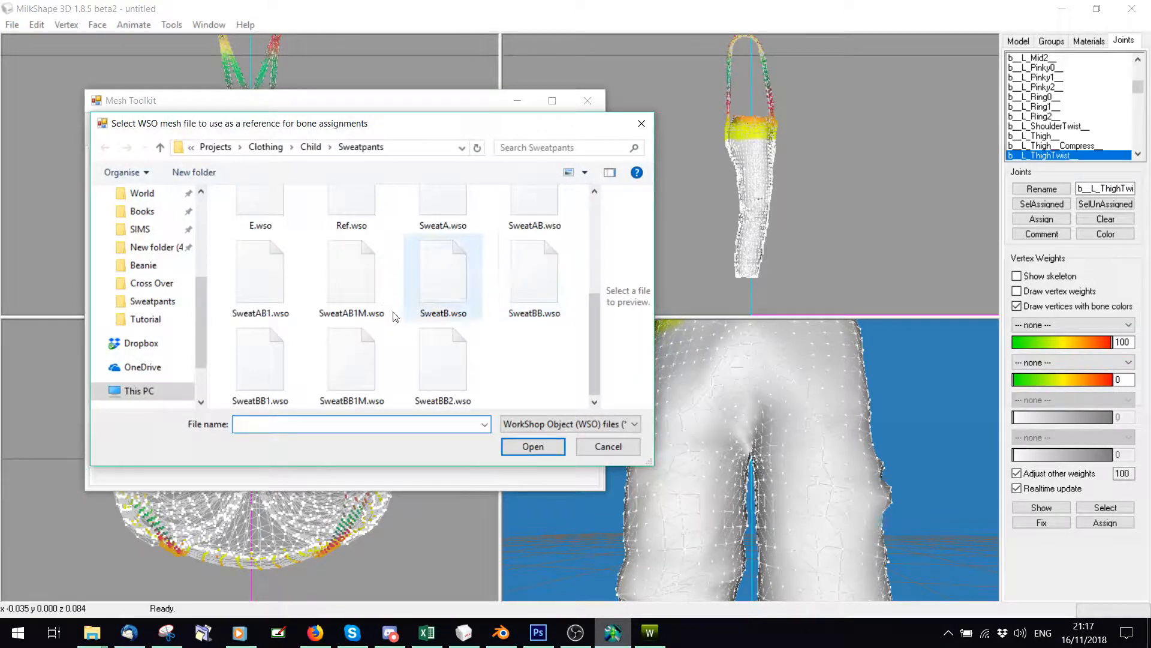
pyautogui.doubleClick(344, 207)
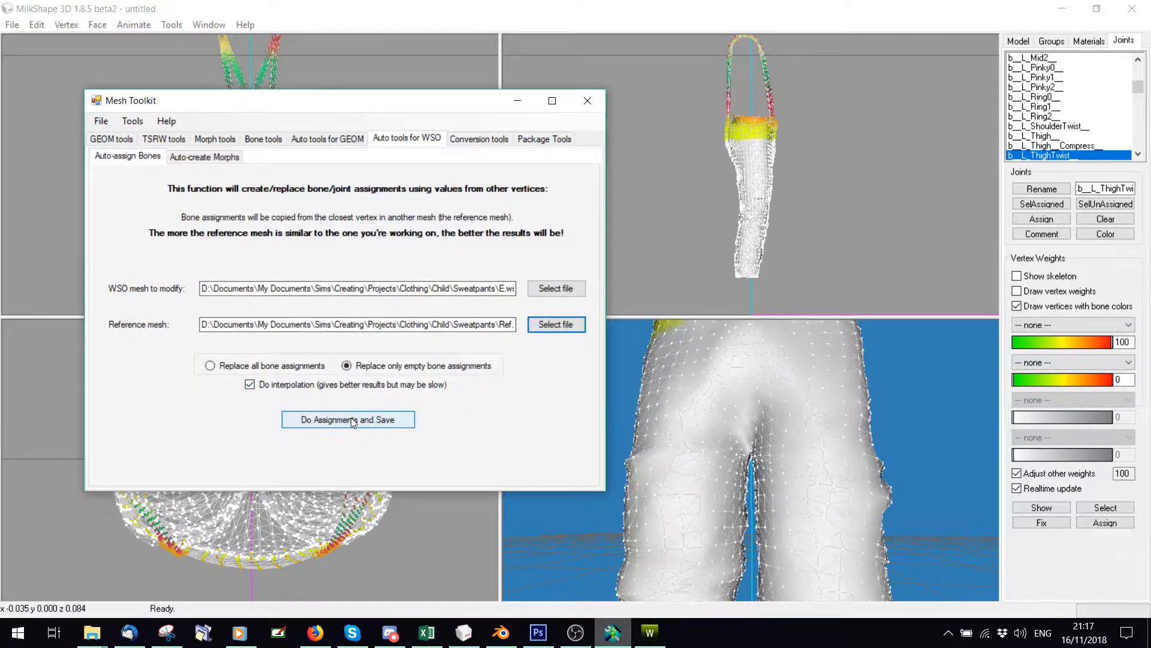
# Fill only the empty bone assignments from Ref.wso and save the modified mesh over E.wso
pyautogui.scroll(-3, 403, 318)
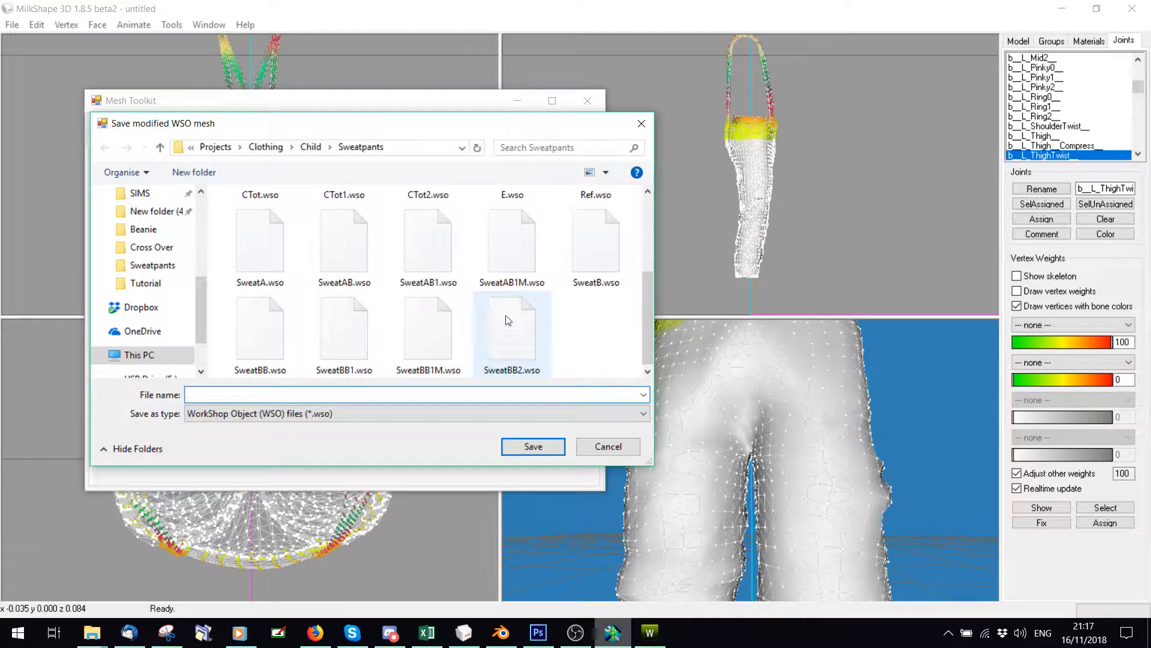
pyautogui.doubleClick(508, 195)
pyautogui.click(627, 319)
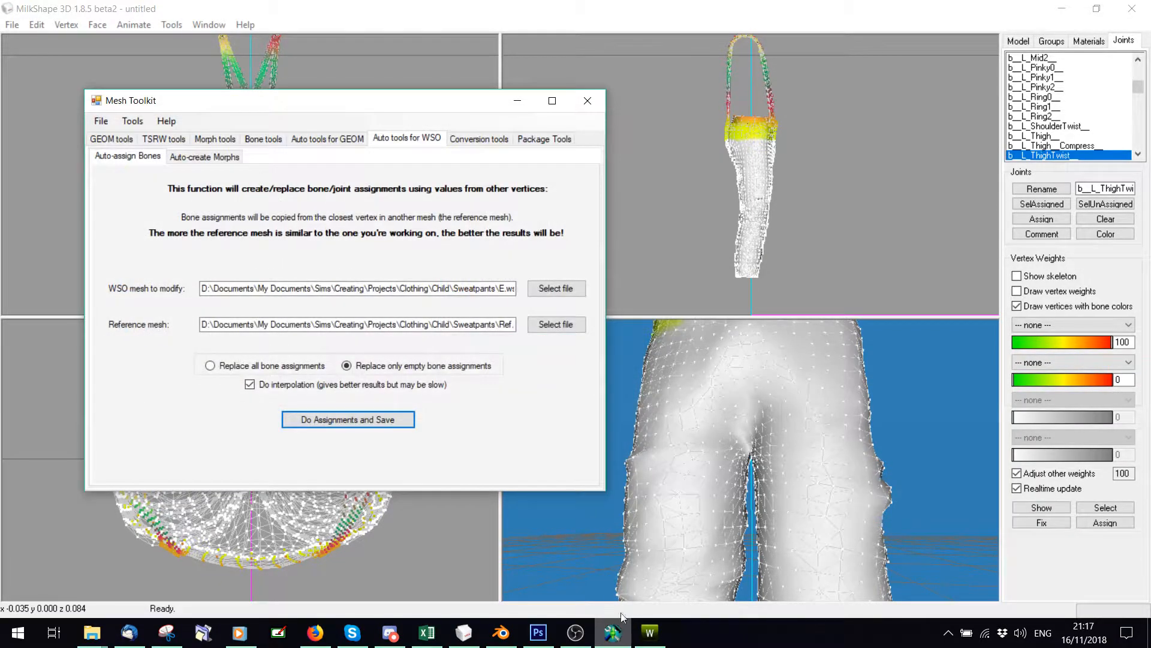
# Switch to TSR Workshop and import the regenerated E.wso as the high level of detail mesh
pyautogui.click(886, 156)
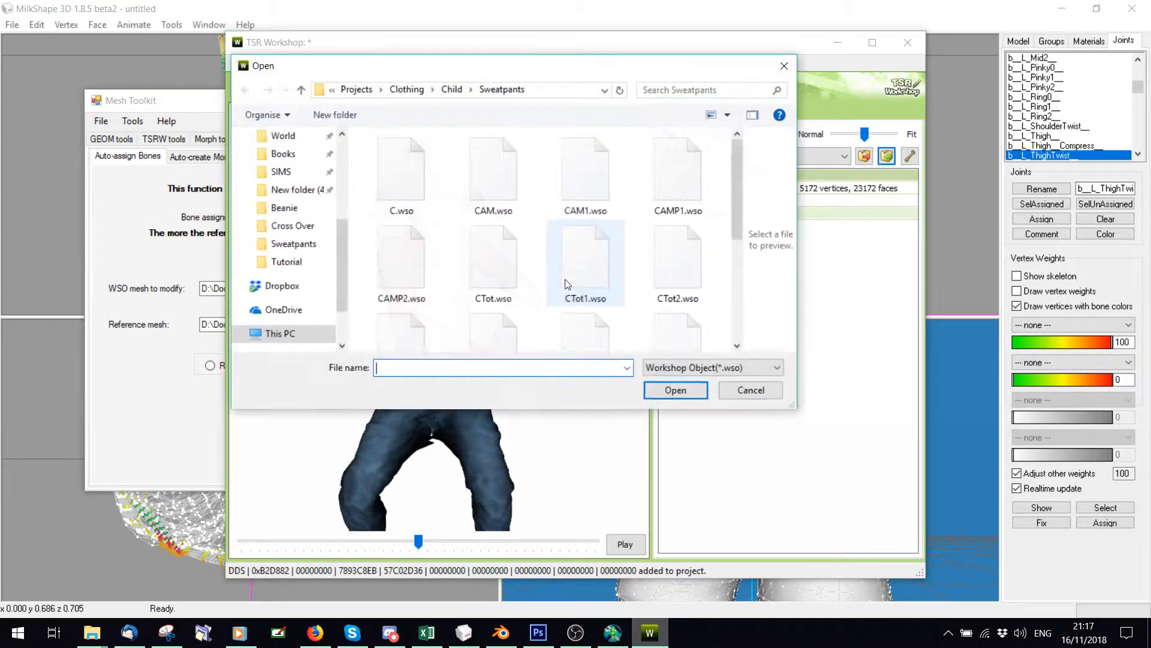
pyautogui.doubleClick(392, 326)
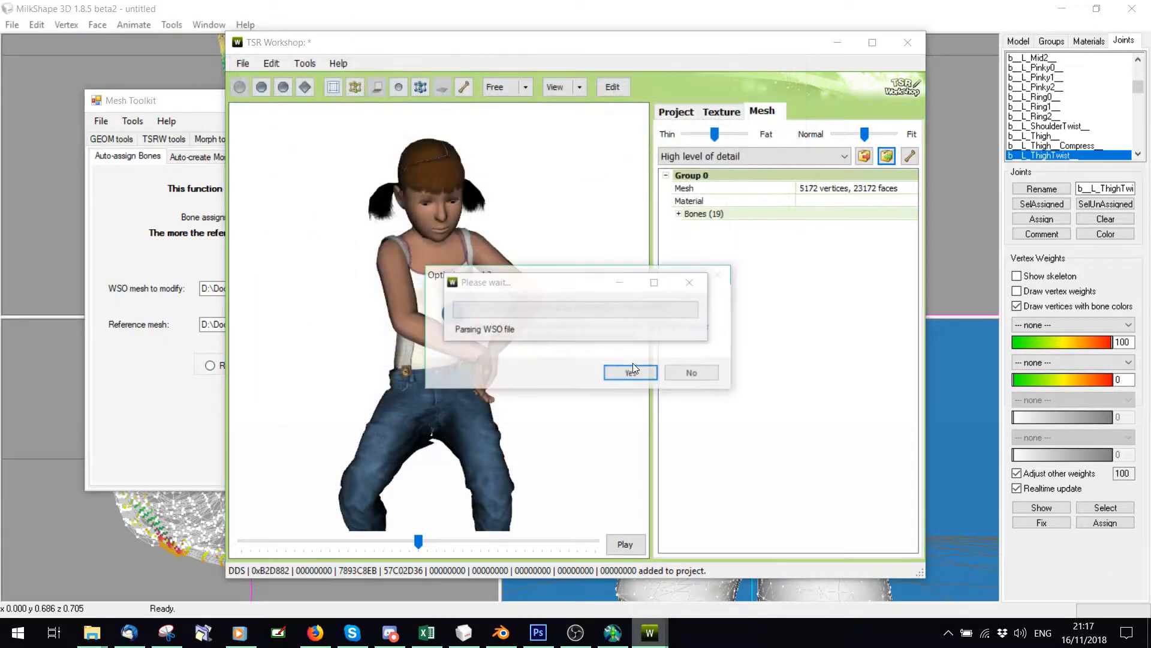
pyautogui.click(692, 375)
pyautogui.click(645, 364)
pyautogui.click(606, 364)
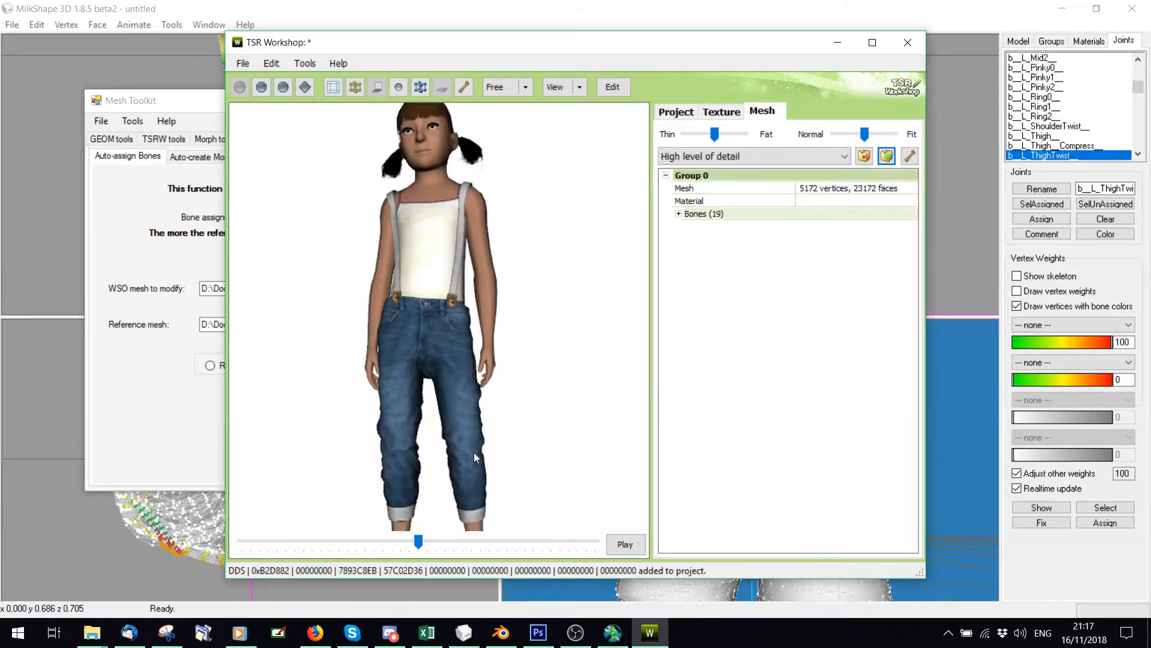
# Scrub the animation to a crouching pose and examine how the jeans' legs and crotch deform
pyautogui.click(424, 542)
pyautogui.moveTo(501, 429); pyautogui.dragTo(485, 408)
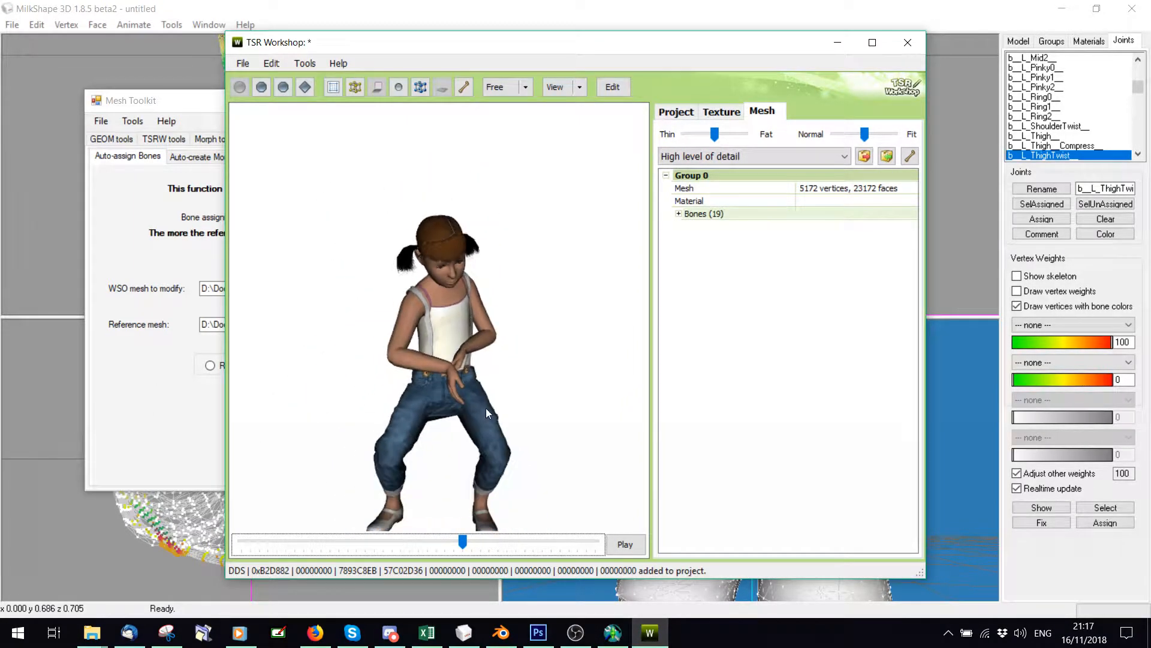
# Switch to MilkShape and export the cleared mesh as a TSRW Object, replacing E.wso in the Sweatpants folder
pyautogui.click(11, 25)
pyautogui.moveTo(60, 146)
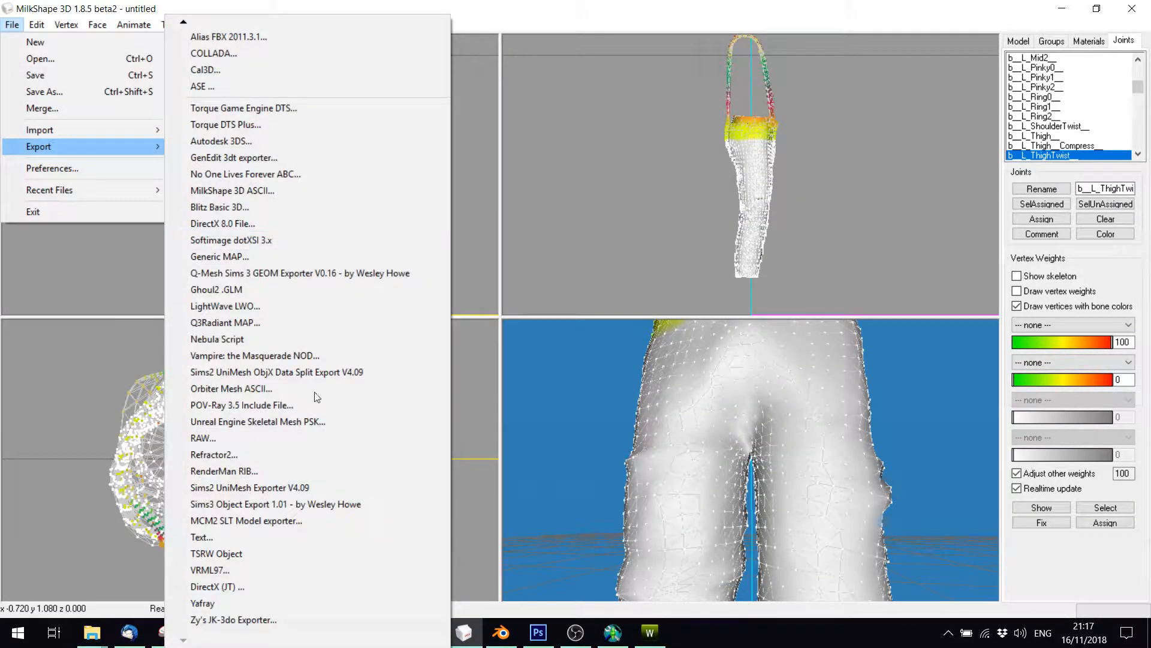
pyautogui.click(242, 555)
pyautogui.click(440, 257)
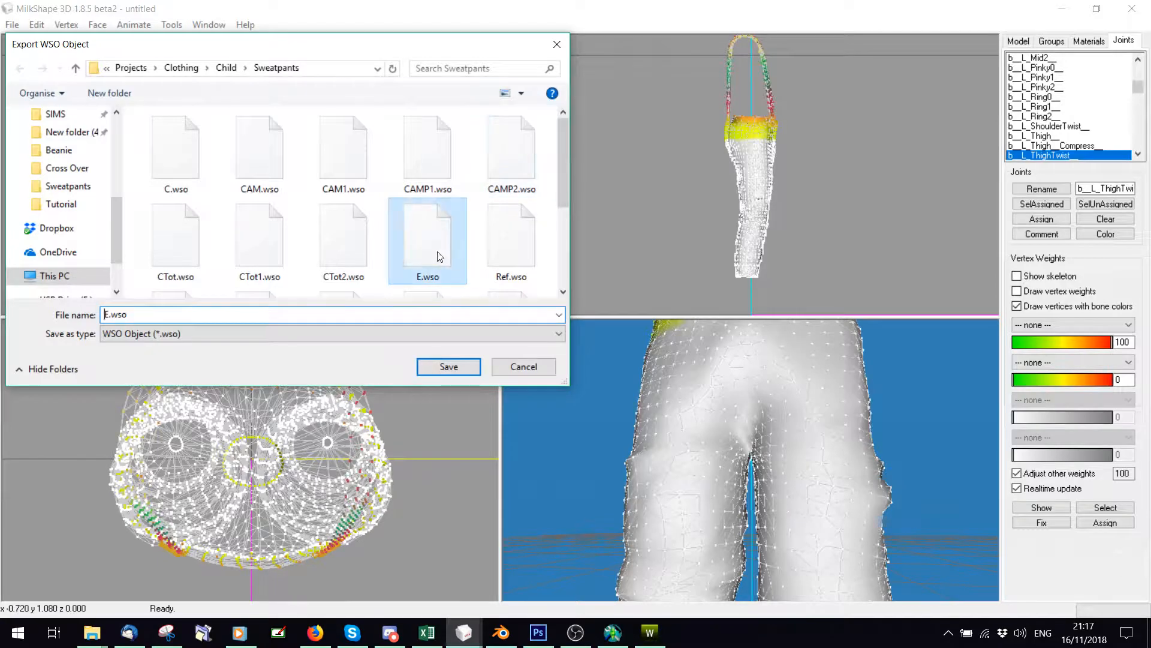
pyautogui.click(449, 366)
pyautogui.click(620, 321)
# Switch to Mesh Toolkit and change the reference mesh to Chisa2.wso from the Child Overalls folder
pyautogui.click(613, 633)
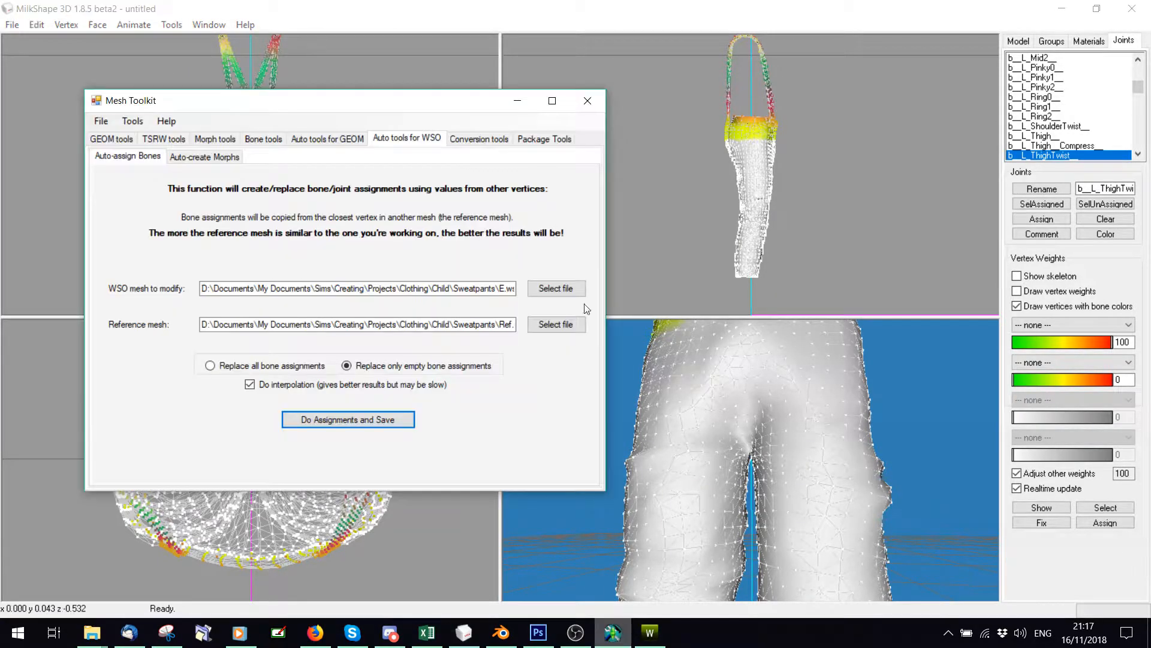
pyautogui.click(546, 327)
pyautogui.click(312, 150)
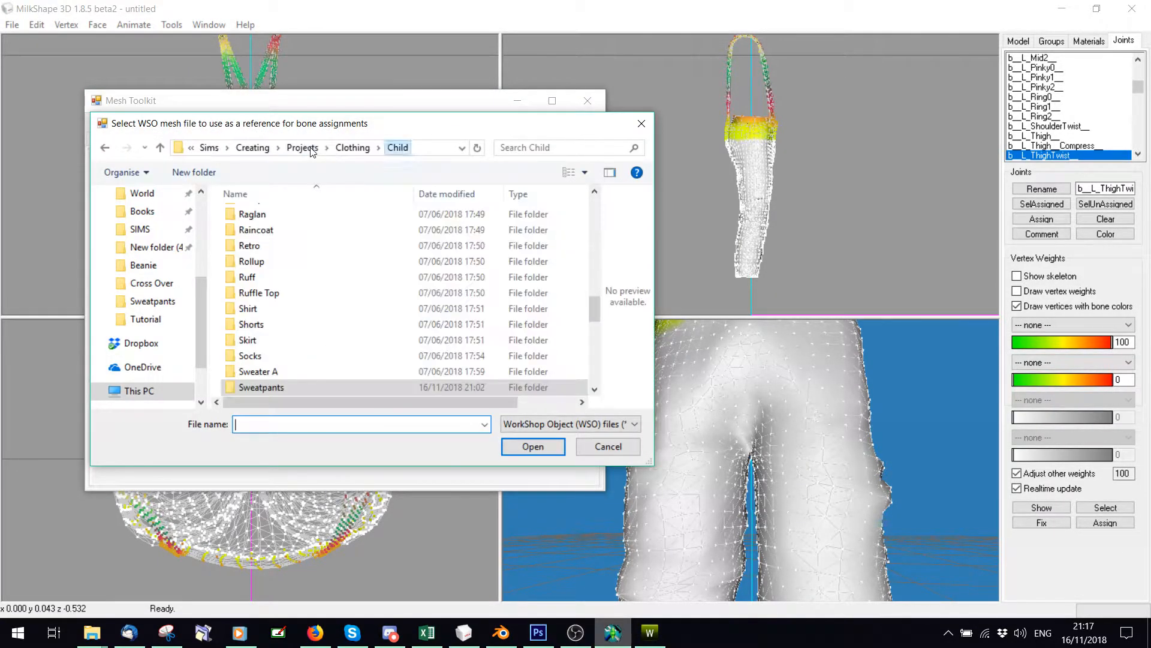
pyautogui.scroll(4, 311, 282)
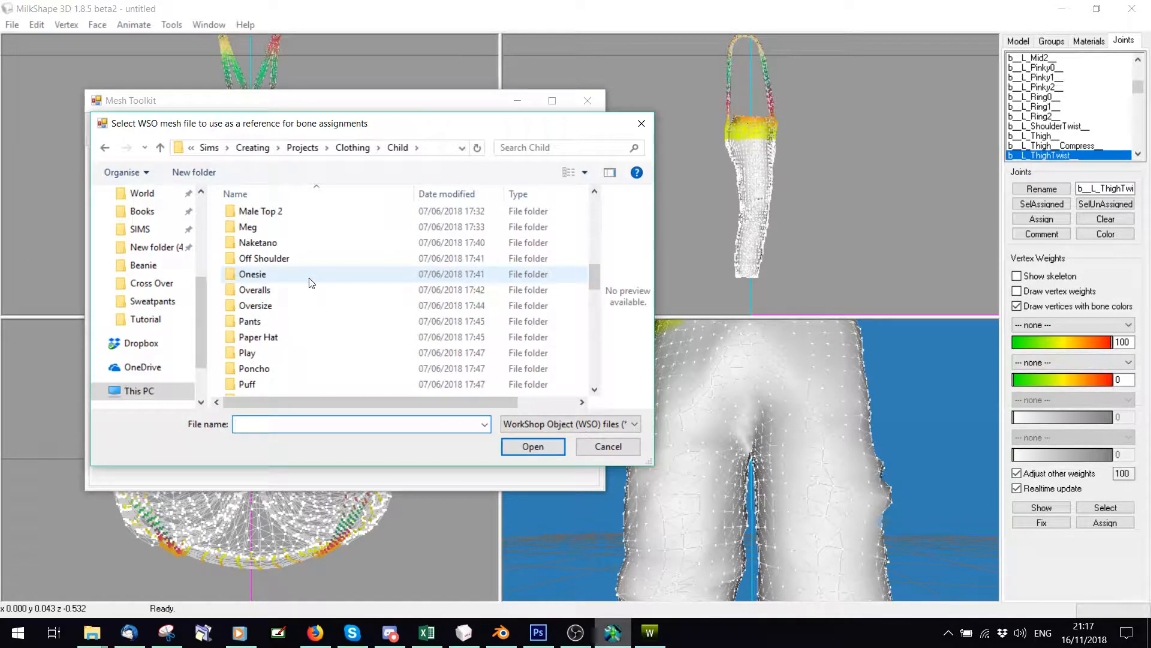
pyautogui.doubleClick(311, 289)
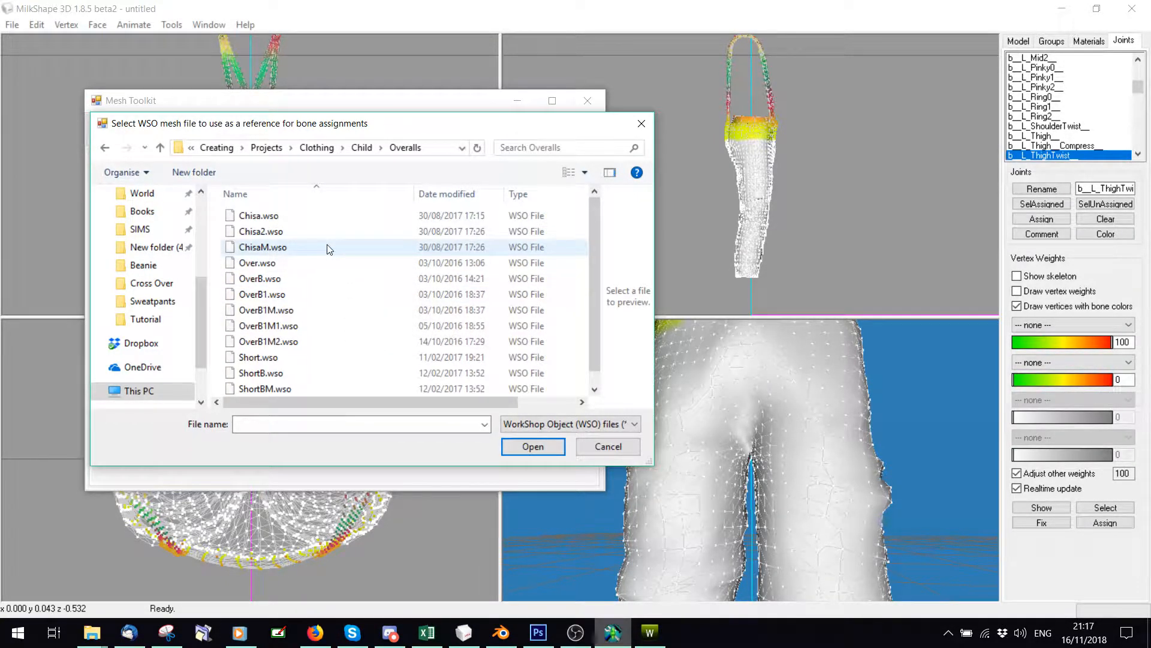
pyautogui.doubleClick(295, 234)
# Fill only the empty bone assignments from Chisa2.wso and save the modified mesh over E.wso in the Sweatpants folder
pyautogui.click(373, 420)
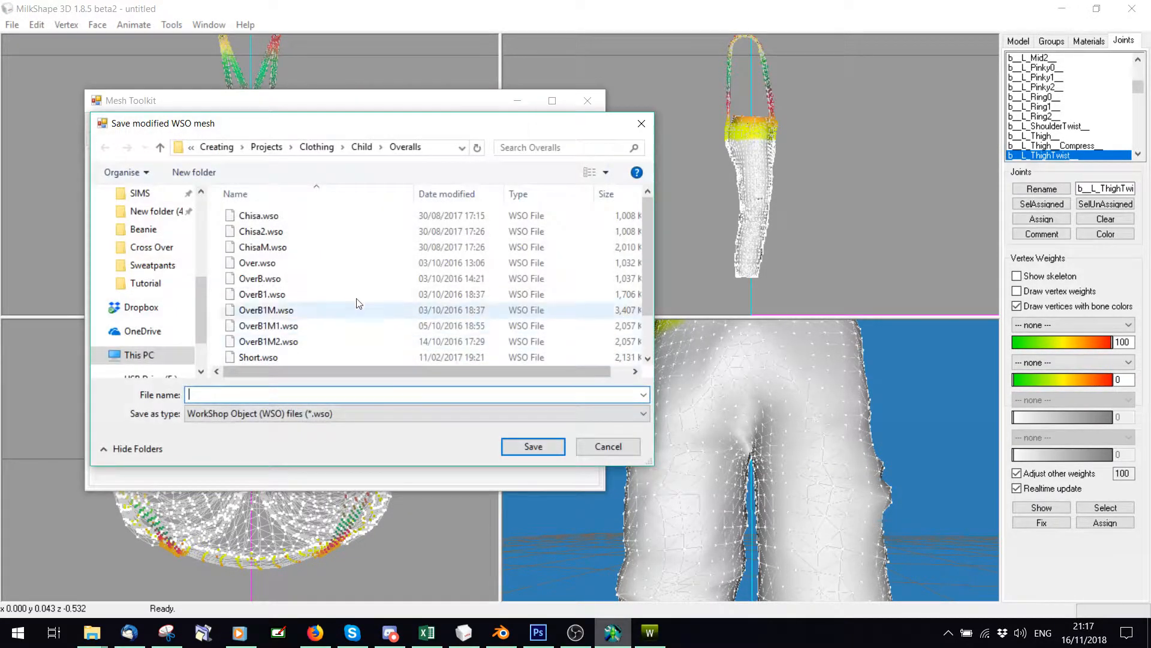
pyautogui.click(146, 267)
pyautogui.scroll(-3, 306, 236)
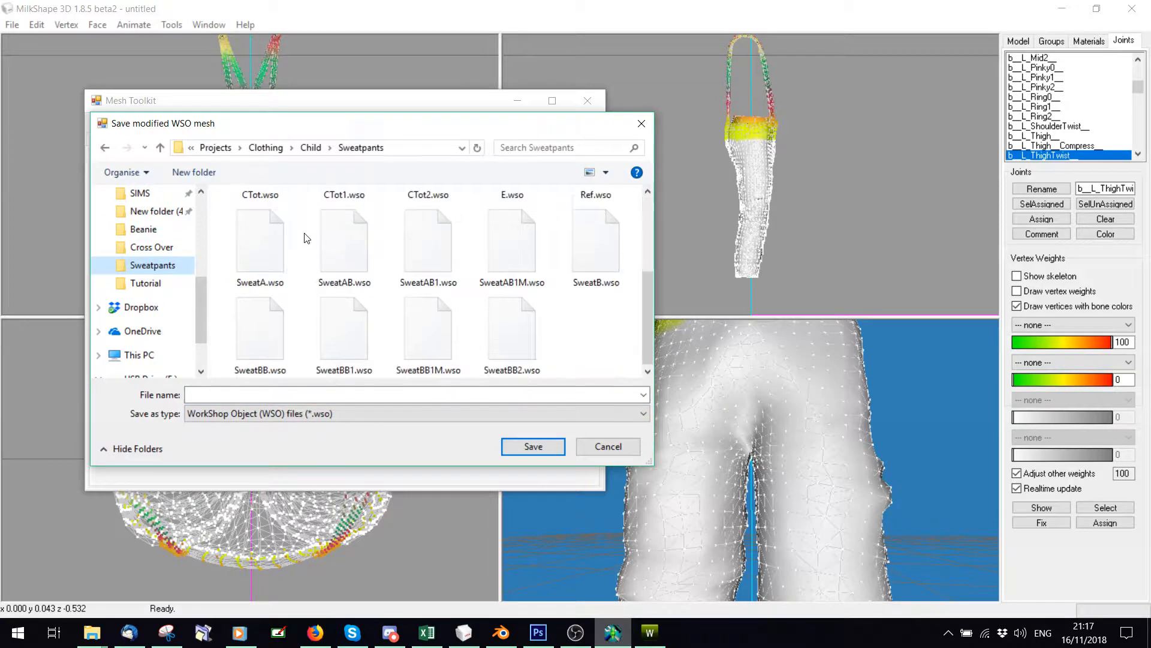
pyautogui.doubleClick(515, 200)
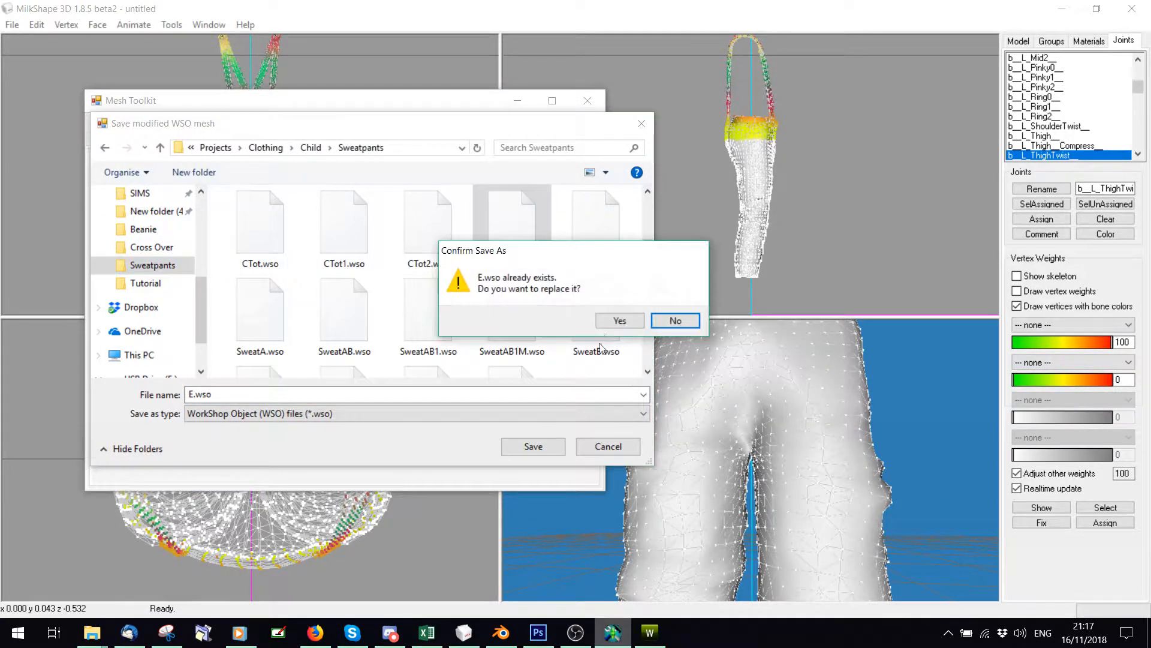
pyautogui.click(619, 321)
# Switch to TSR Workshop, import the regenerated E.wso as the high level of detail mesh, and scrub the animation to check the crotch
pyautogui.click(650, 637)
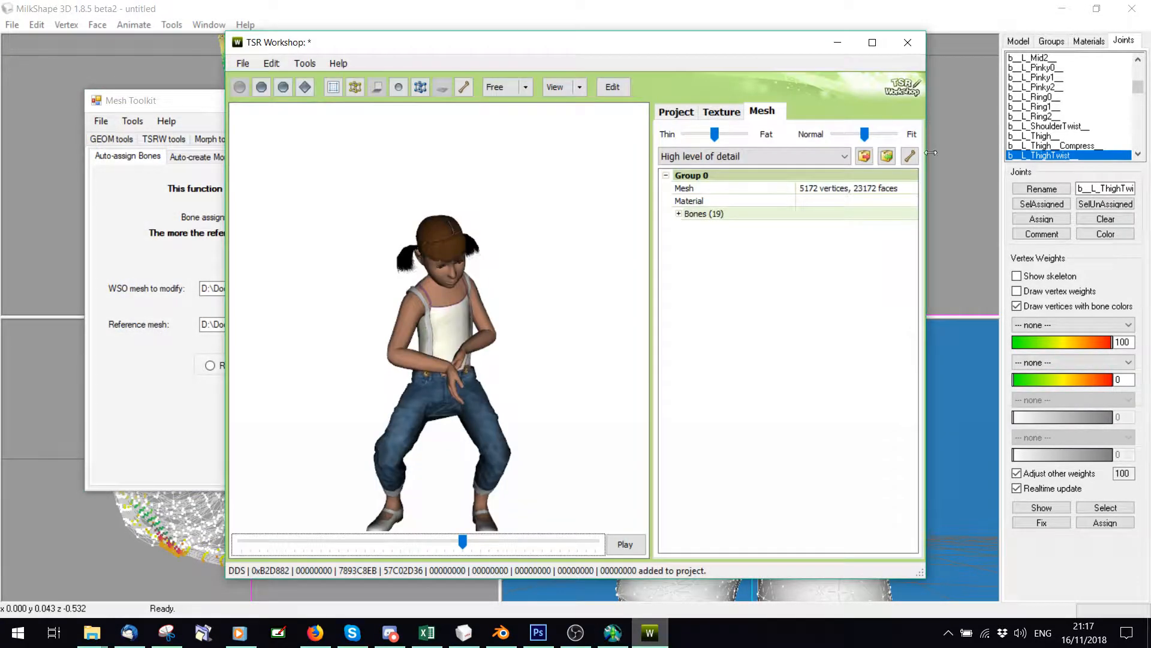
pyautogui.click(887, 158)
pyautogui.scroll(-2, 441, 193)
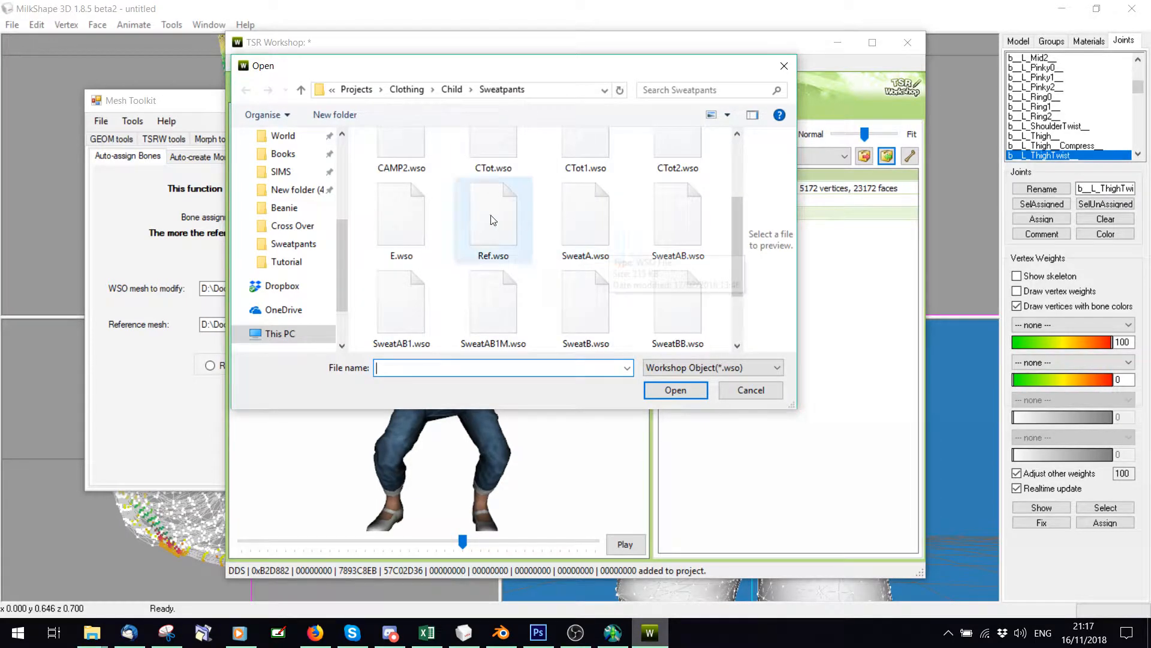
pyautogui.doubleClick(494, 237)
pyautogui.click(684, 377)
pyautogui.click(606, 367)
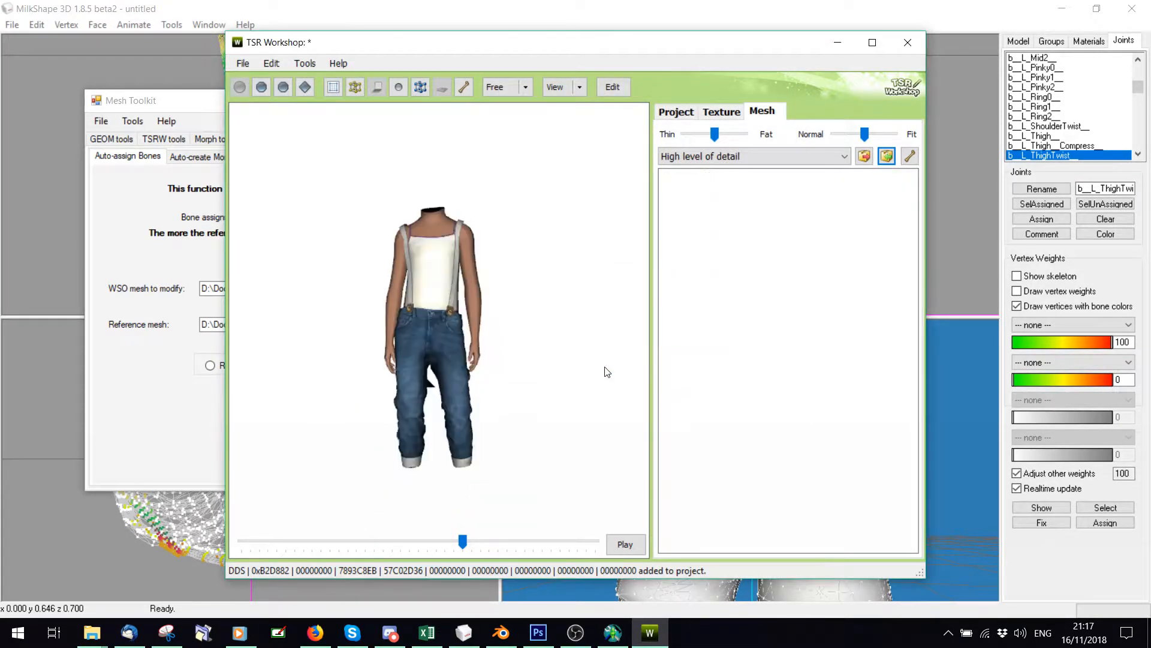
pyautogui.moveTo(462, 542); pyautogui.dragTo(472, 543)
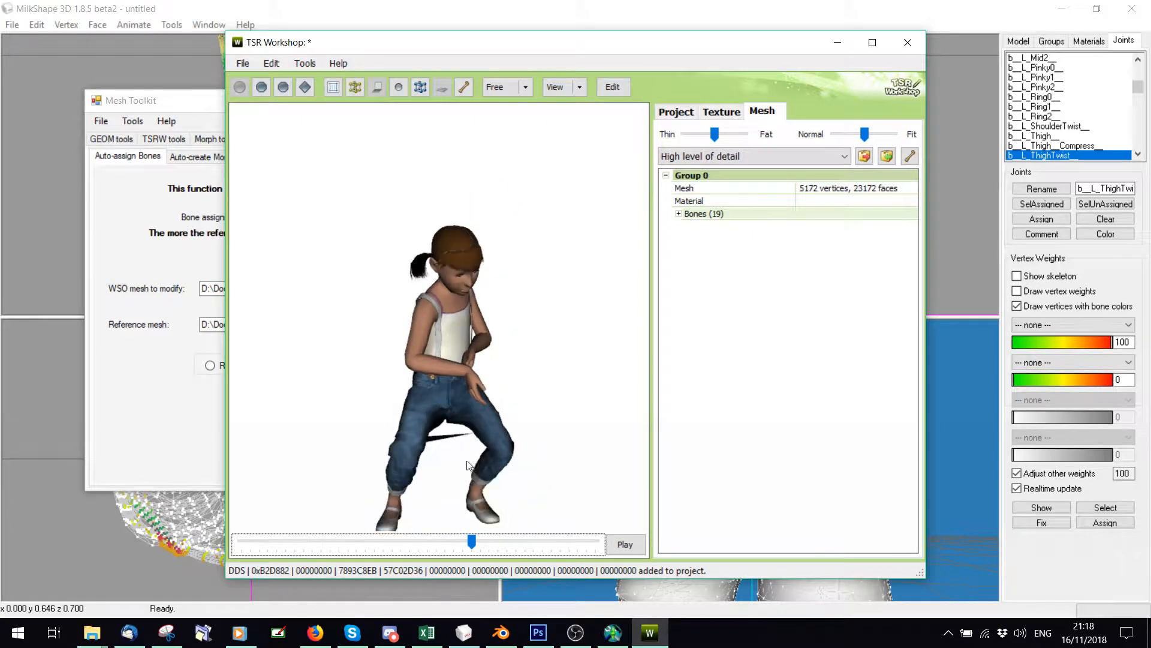
# Switch to MilkShape, delete group_base, and import the regenerated E.wso as a TSRW Object
pyautogui.click(1054, 43)
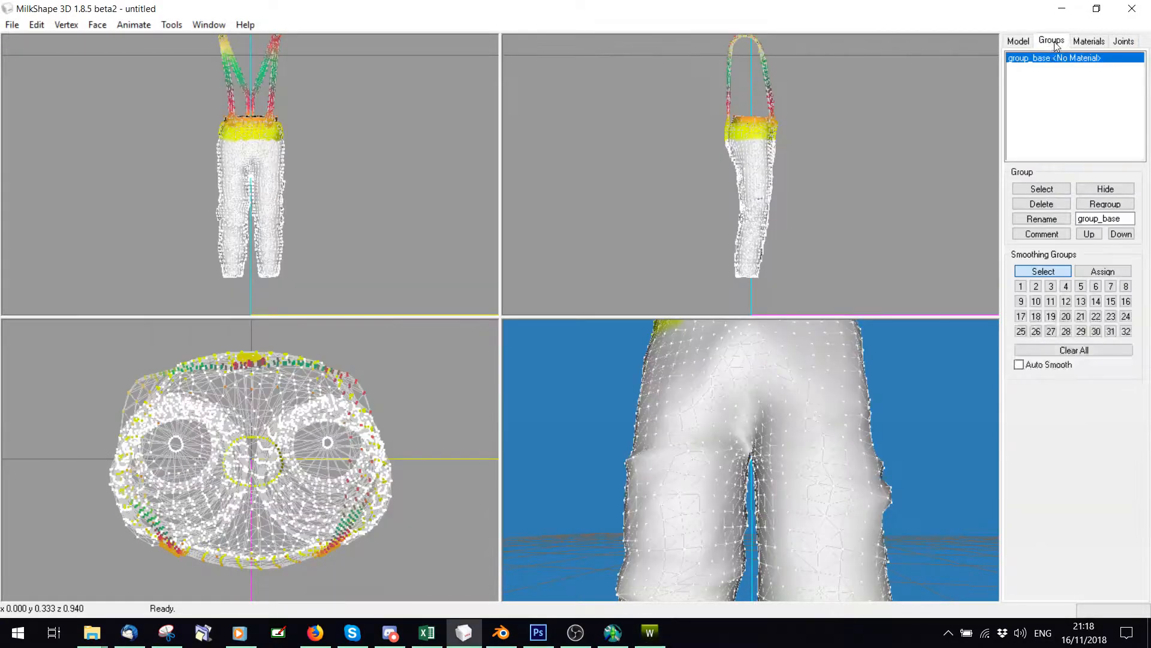
pyautogui.click(1027, 203)
pyautogui.click(12, 24)
pyautogui.moveTo(39, 129)
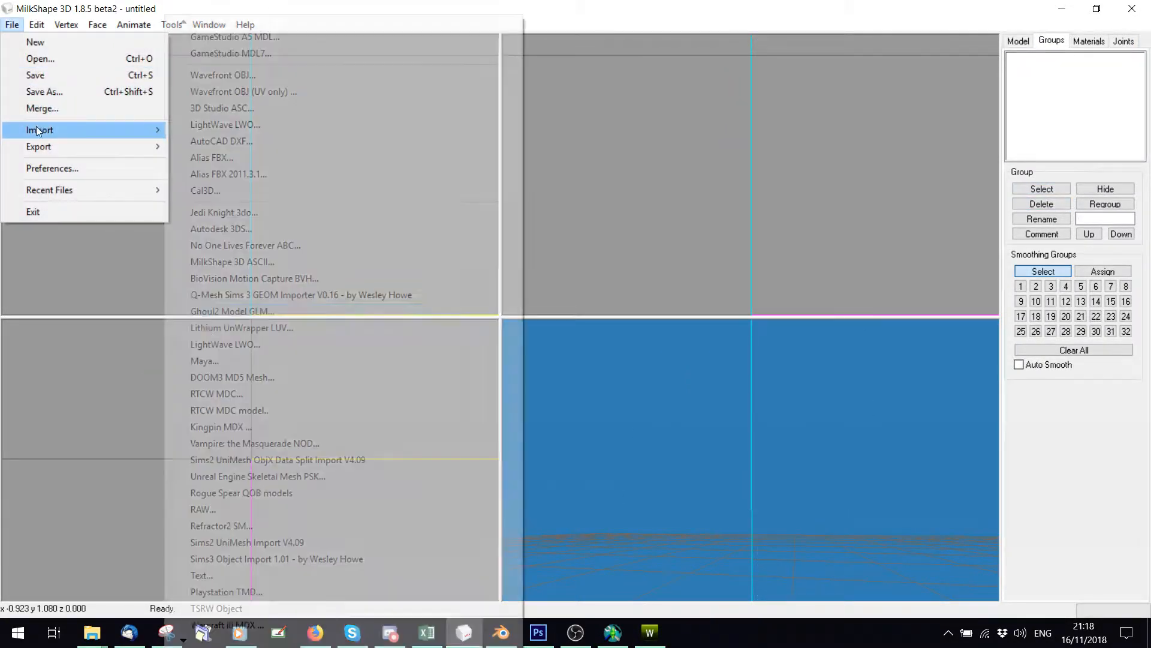
pyautogui.click(230, 609)
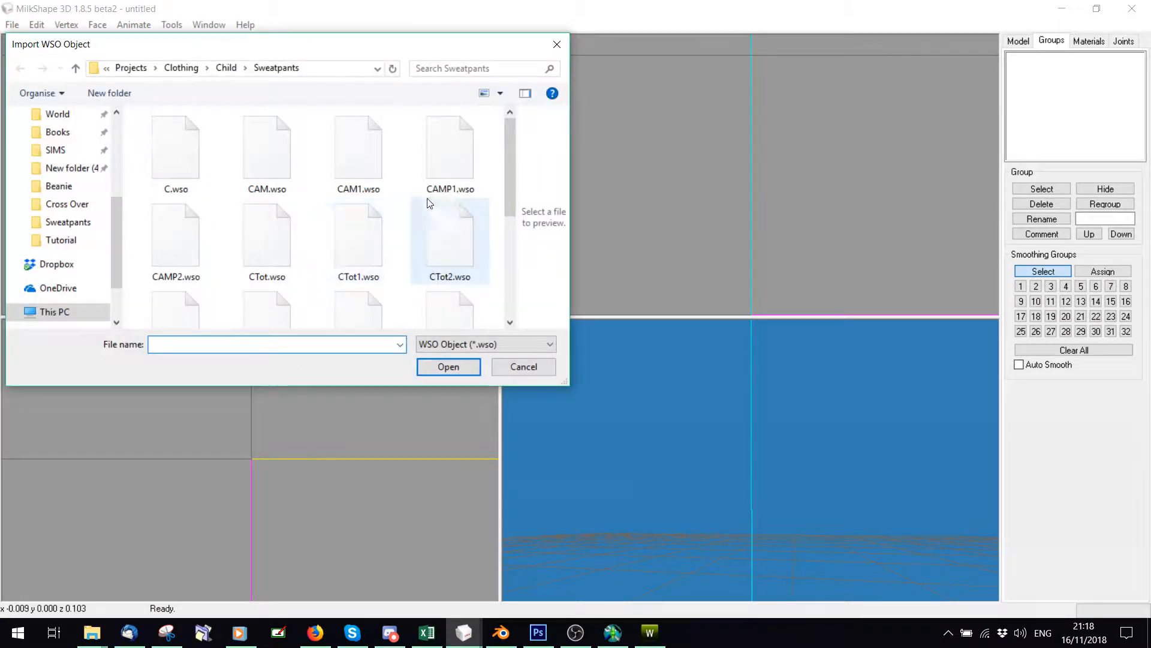
pyautogui.scroll(-1, 428, 203)
pyautogui.doubleClick(155, 291)
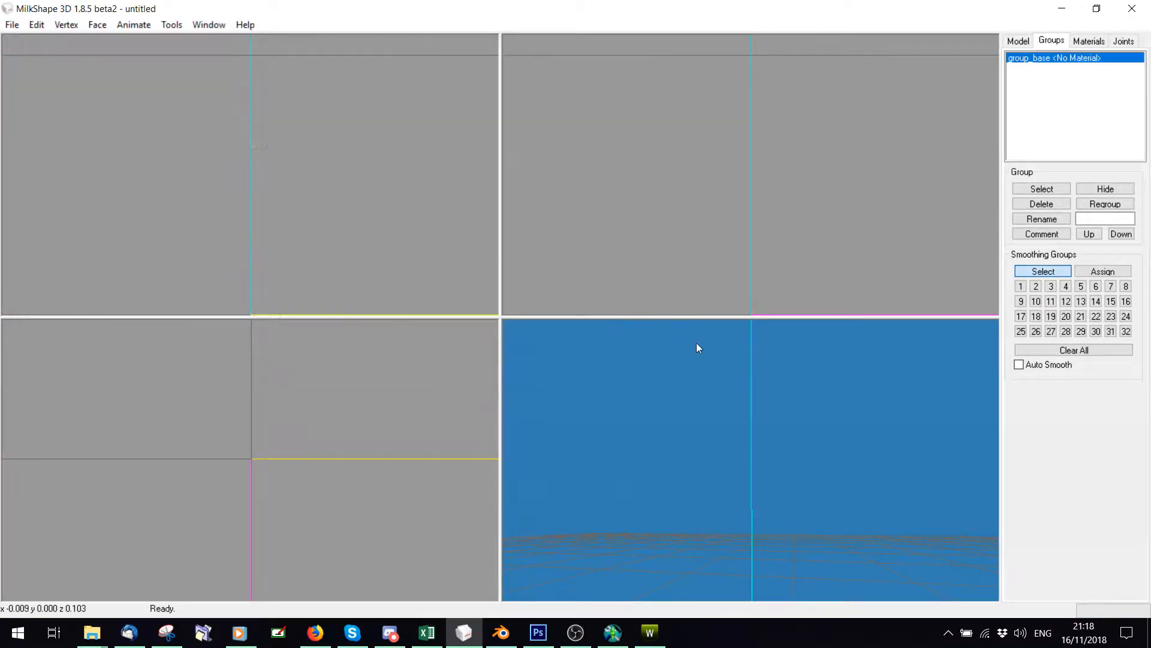
# Change the colour of the b__L_ThighTwist__ joint to black
pyautogui.moveTo(687, 474); pyautogui.dragTo(728, 514)
pyautogui.click(1088, 41)
pyautogui.click(1124, 41)
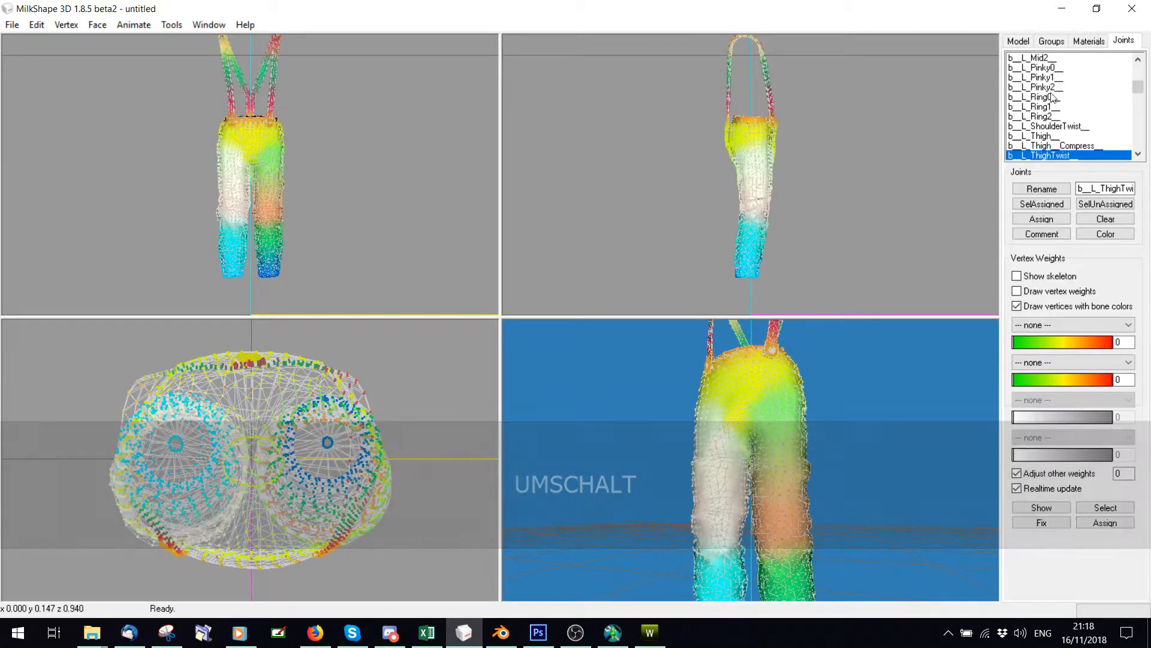
pyautogui.click(1104, 235)
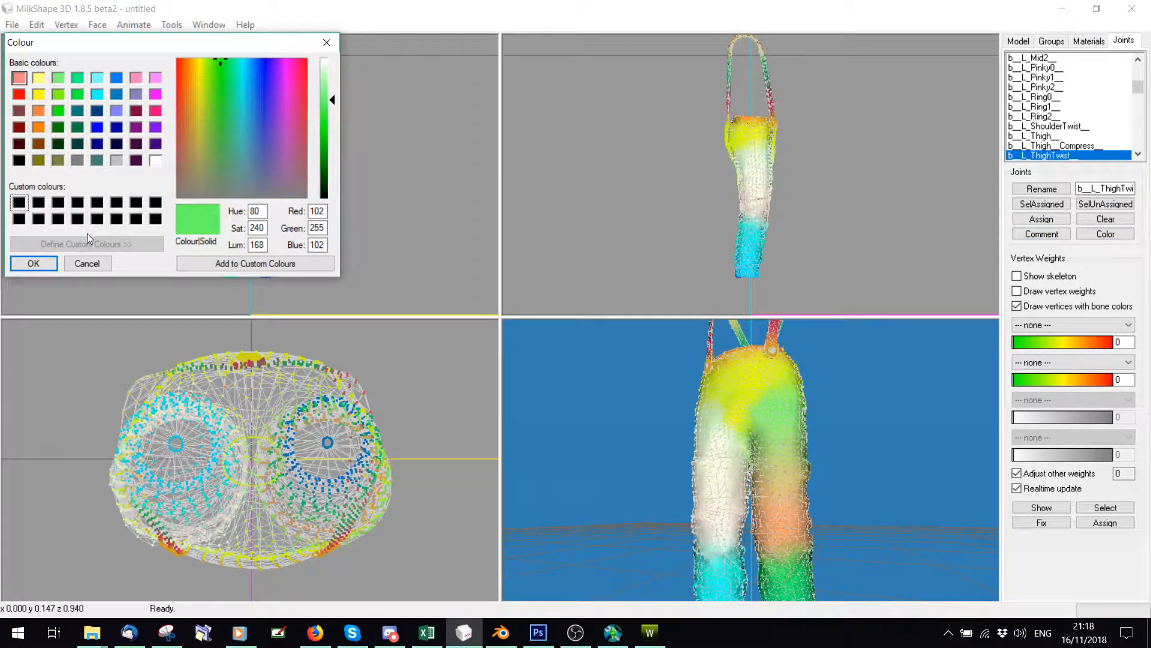
pyautogui.click(112, 220)
pyautogui.click(33, 264)
# Examine the stray dark red spot on the leg's inner side up close, and turn off drawing vertices with bone colors
pyautogui.moveTo(687, 462); pyautogui.dragTo(721, 510)
pyautogui.keyDown('shift'); pyautogui.moveTo(721, 510); pyautogui.dragTo(650, 479); pyautogui.keyUp('shift')
pyautogui.keyDown('shift'); pyautogui.moveTo(720, 420); pyautogui.dragTo(721, 522); pyautogui.keyUp('shift')
pyautogui.keyDown('ctrl'); pyautogui.moveTo(721, 521); pyautogui.dragTo(847, 418); pyautogui.keyUp('ctrl')
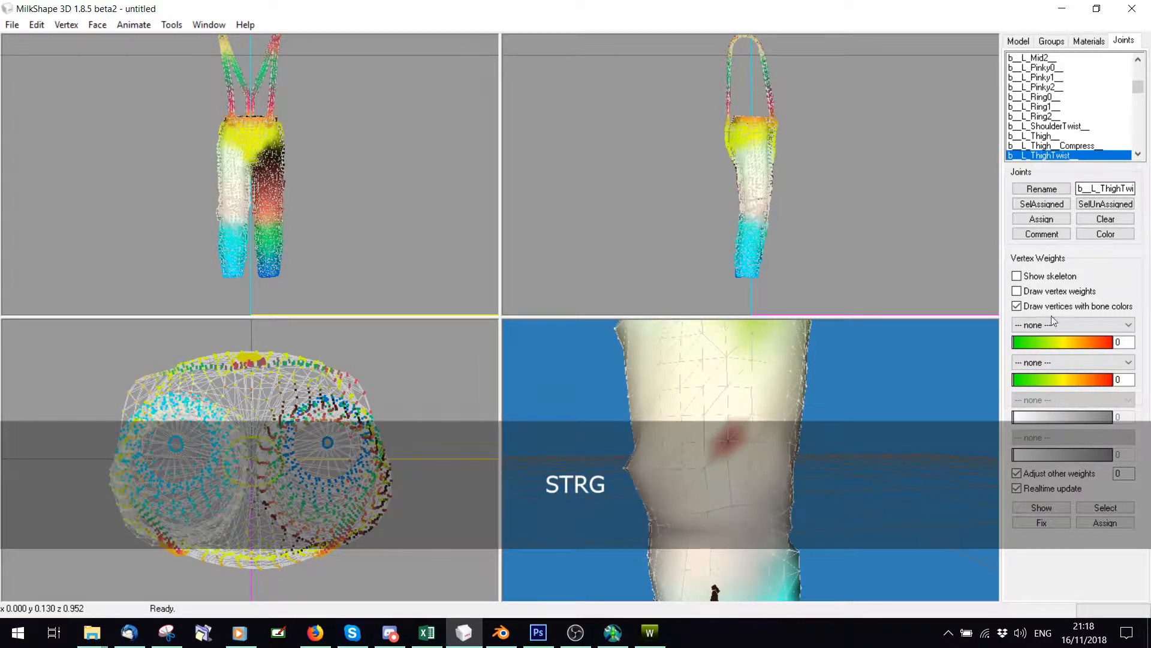
pyautogui.click(1020, 307)
pyautogui.click(1019, 310)
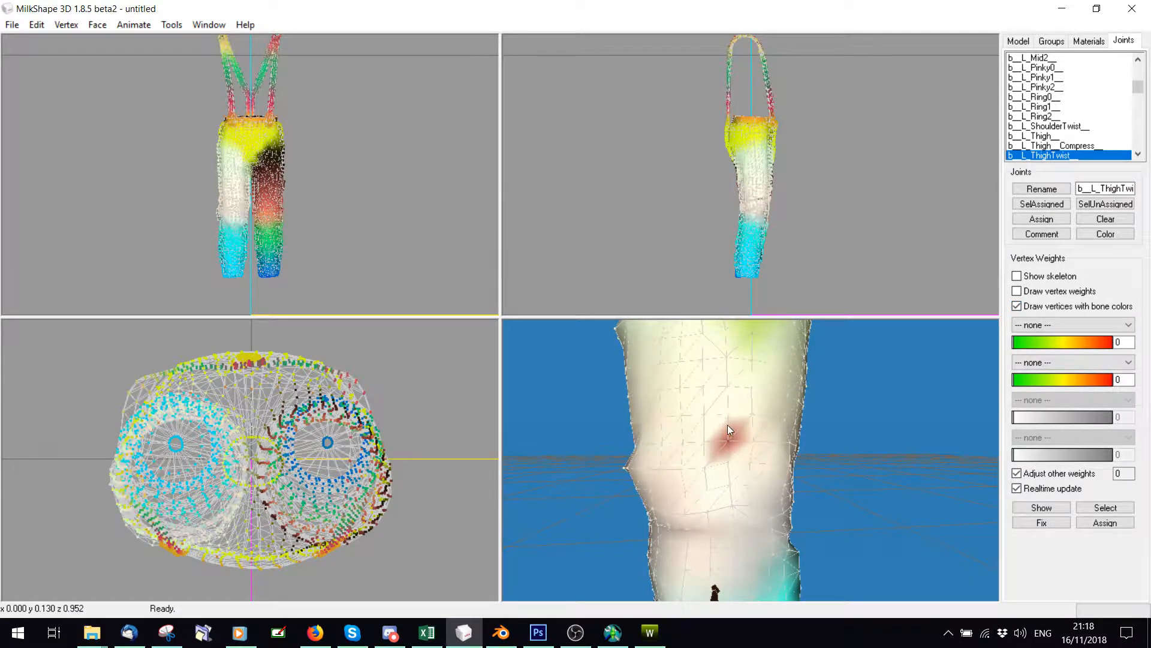
pyautogui.click(1026, 307)
# Show the bone weights of the correctly coloured vertex beside the stray spot, and select the wrongly assigned vertex
pyautogui.press('alt')
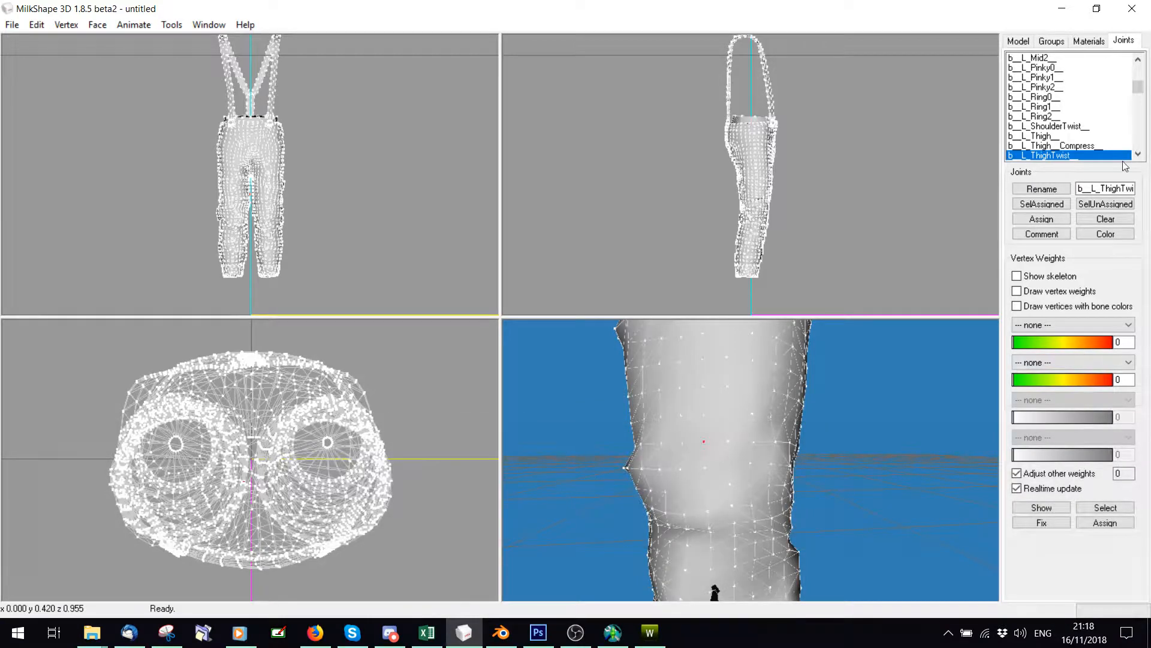
pyautogui.click(1042, 508)
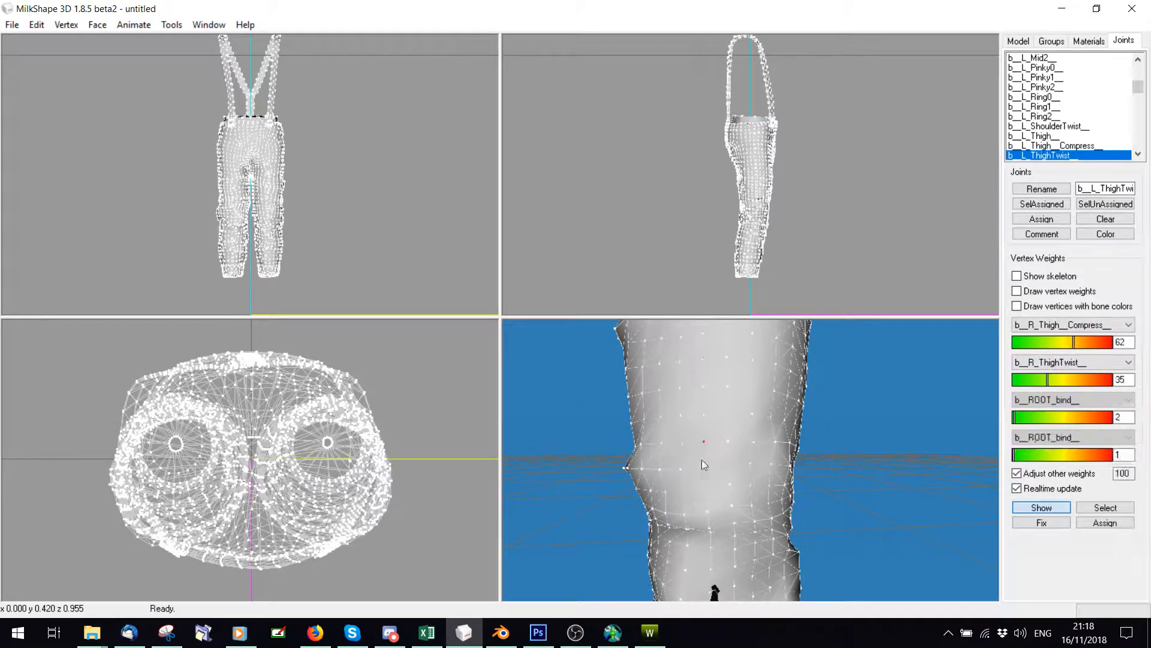
pyautogui.press('alt')
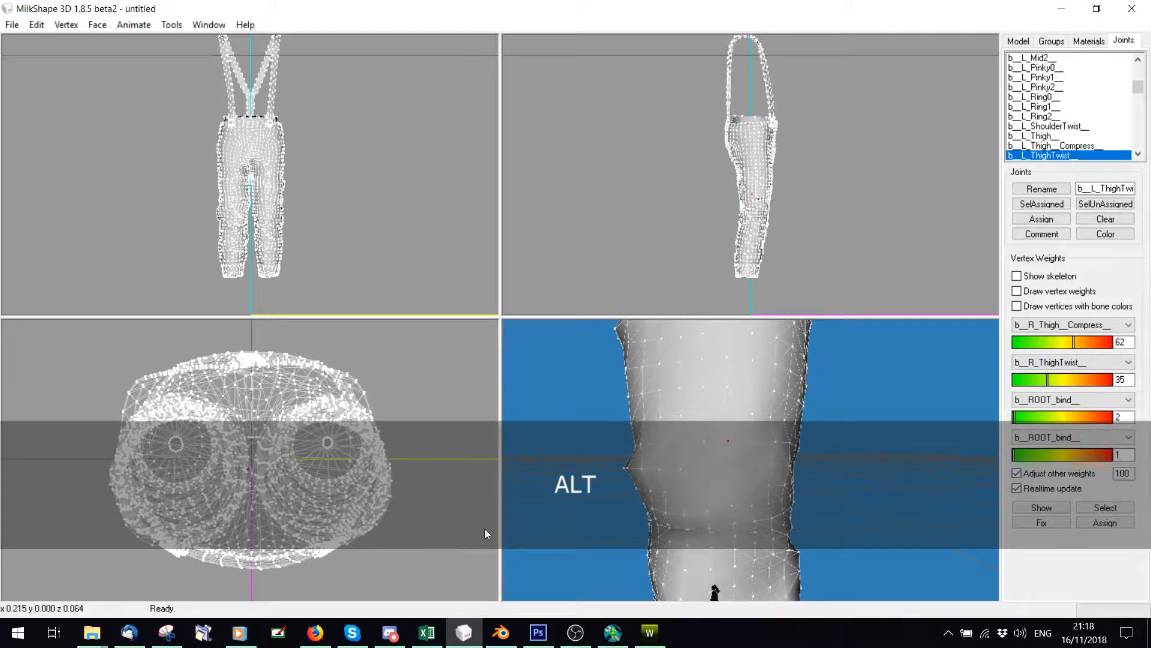
# Assign b__R_Thigh__Compress__ 62, b__R_ThighTwist__ 35 and b__ROOT_bind__ 2 and 1 to the outer right-leg vertex and draw vertices with bone colors
pyautogui.keyDown('shift'); pyautogui.moveTo(134, 488); pyautogui.dragTo(112, 484); pyautogui.keyUp('shift')
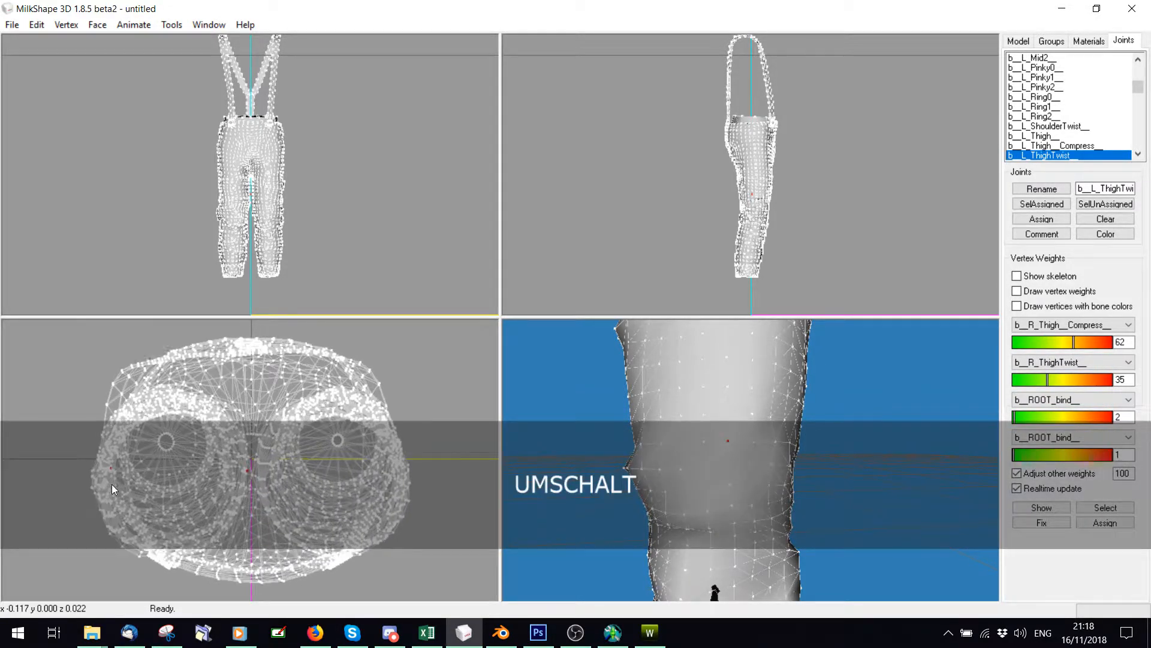
pyautogui.press('alt')
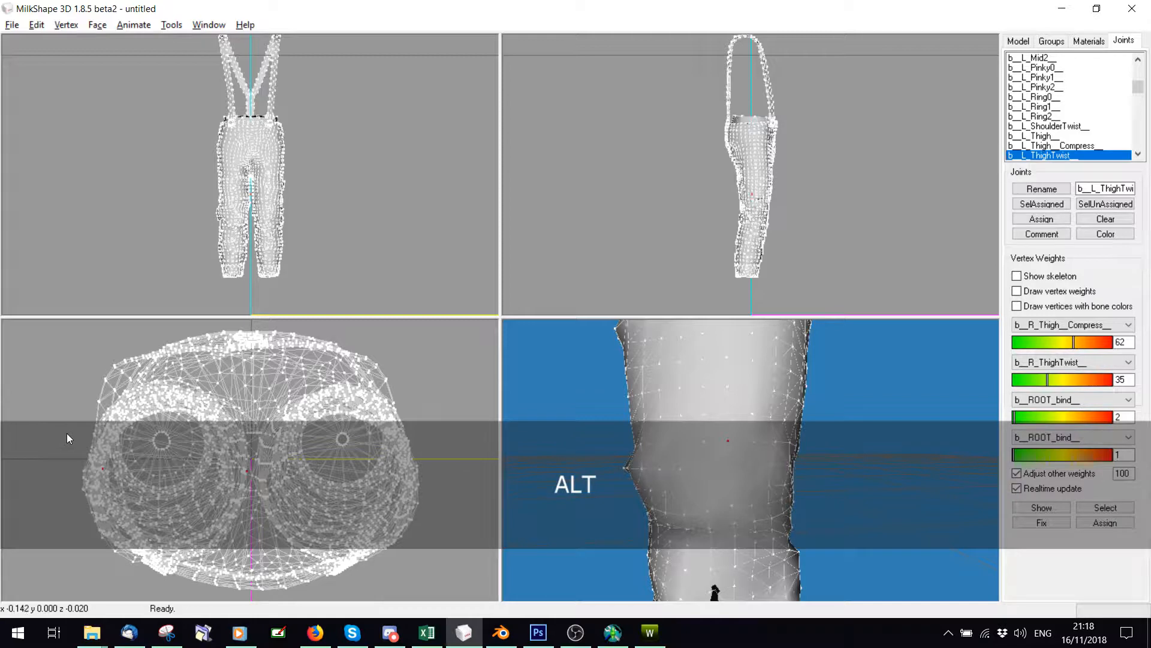
pyautogui.keyDown('alt'); pyautogui.moveTo(67, 432); pyautogui.dragTo(123, 516); pyautogui.keyUp('alt')
pyautogui.click(1016, 306)
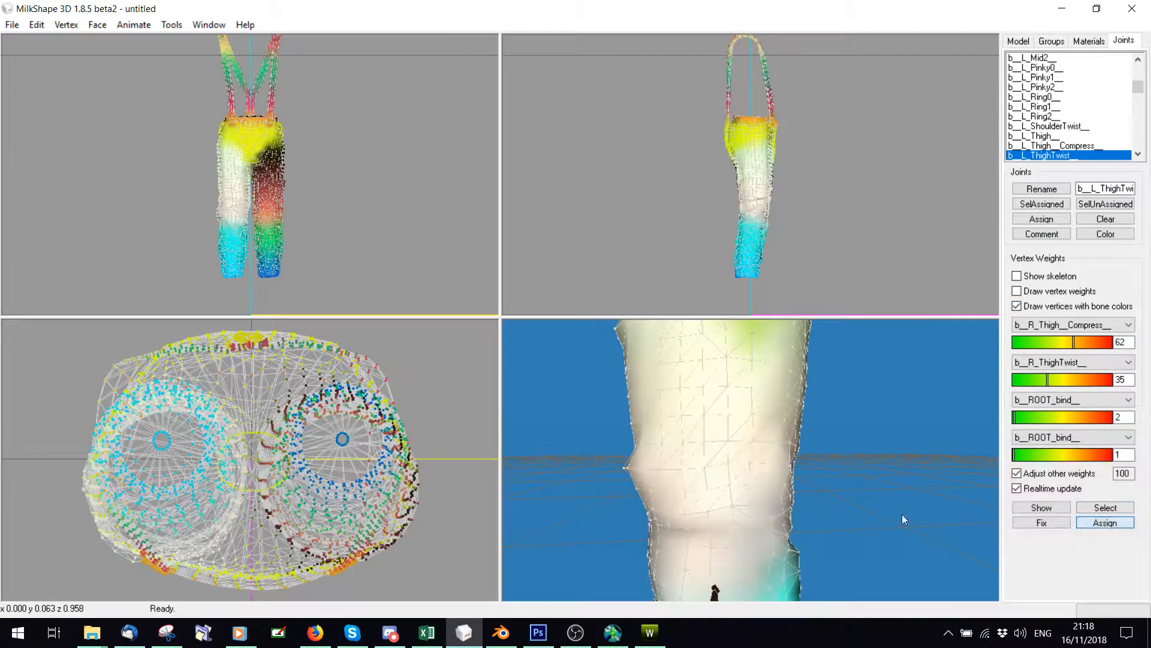
# Select a vertex on the inner left thigh below the crotch with bone colors off and load its bone weights
pyautogui.moveTo(588, 492); pyautogui.dragTo(754, 490)
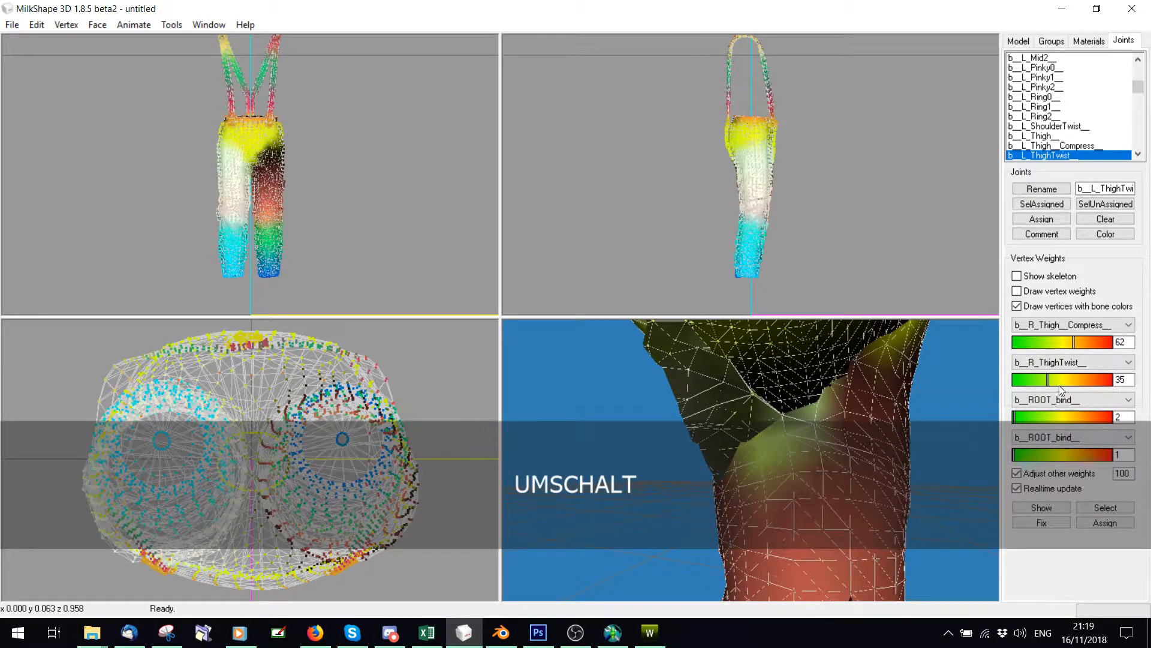
pyautogui.click(1016, 307)
pyautogui.press('alt')
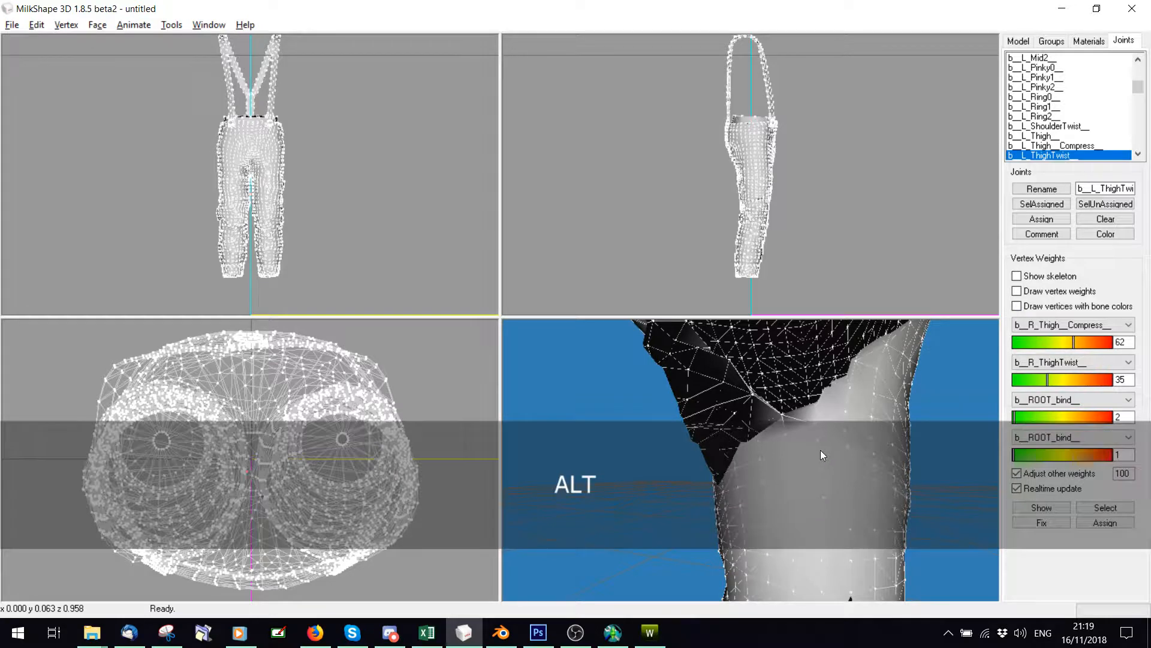
pyautogui.click(1017, 306)
pyautogui.click(1016, 306)
pyautogui.press('alt')
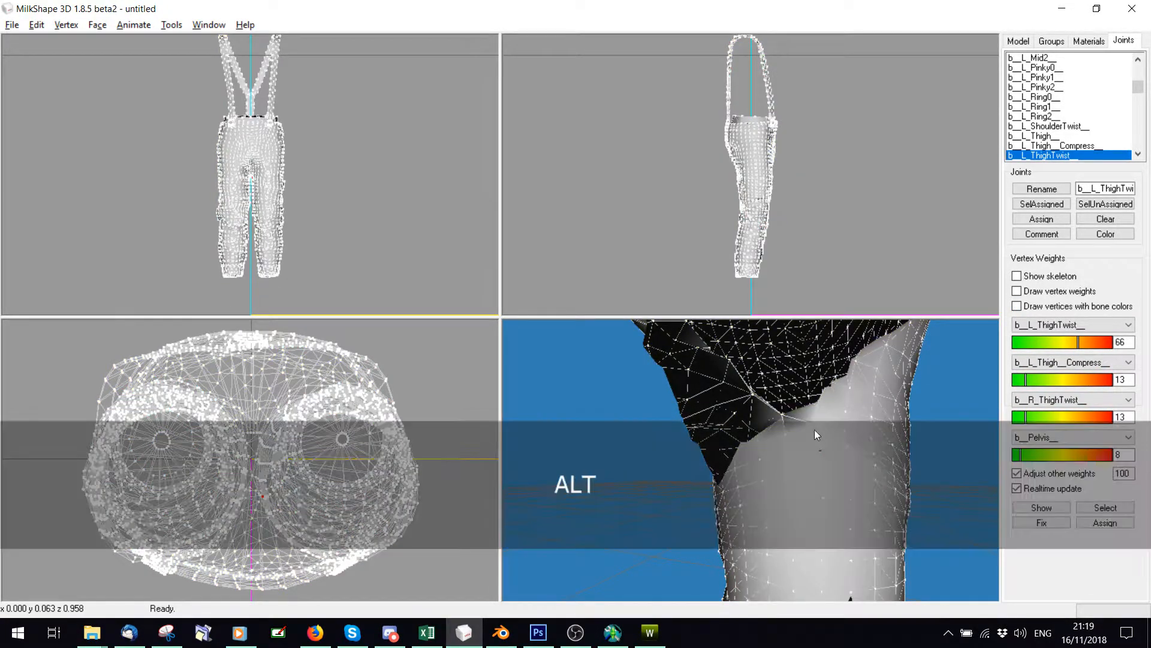
# Assign b__L_ThighTwist__ 66, b__L_Thigh__Compress__ 13, b__R_ThighTwist__ 13 and b__Pelvis__ 8 to the inner left-thigh vertices below the crotch and display bone colors
pyautogui.click(814, 424)
pyautogui.press('shift')
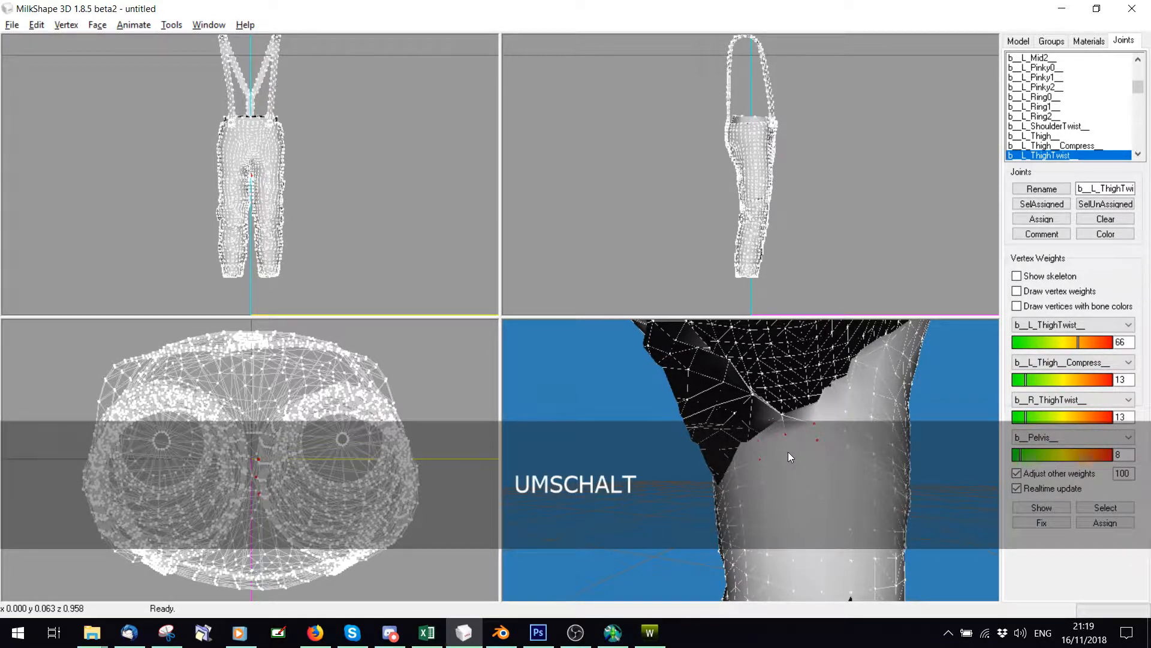
pyautogui.click(1020, 306)
pyautogui.click(1019, 307)
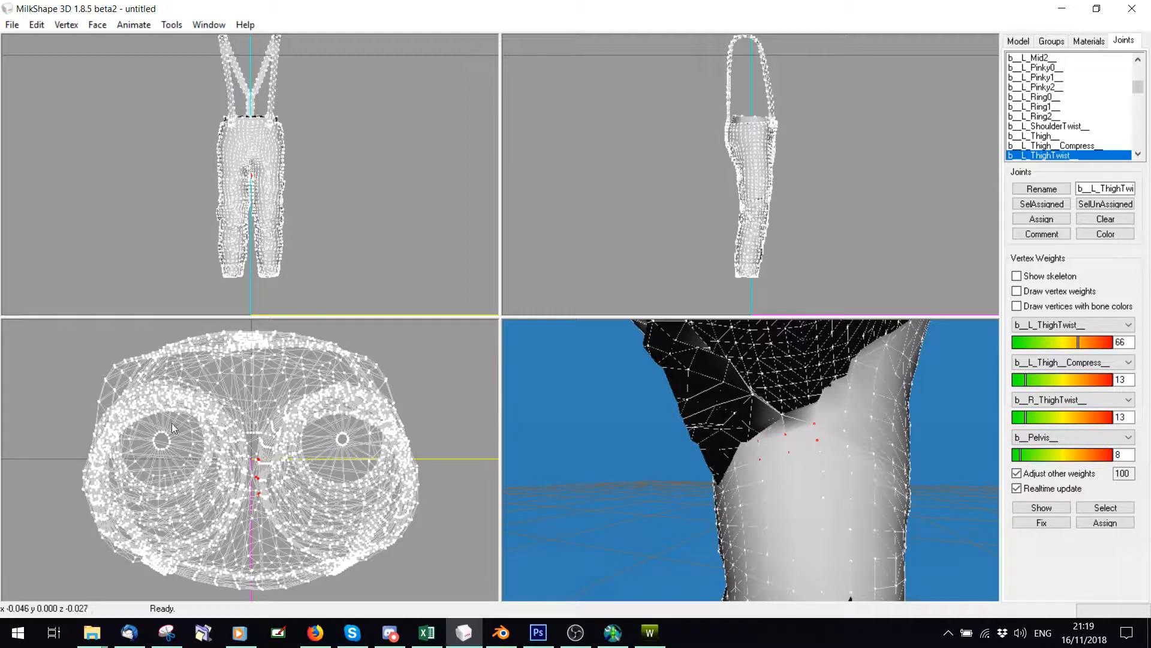
pyautogui.click(1017, 307)
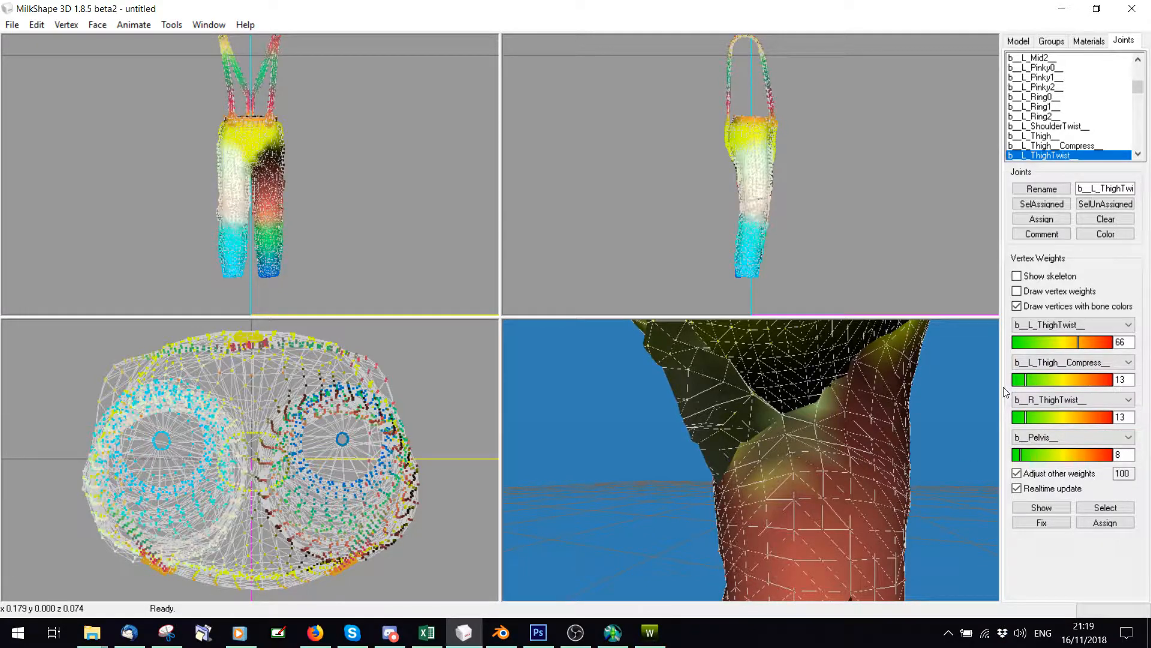
# Hide the bone colors and load the weights of another vertex slightly lower on the inner left thigh
pyautogui.click(1017, 307)
pyautogui.press('alt')
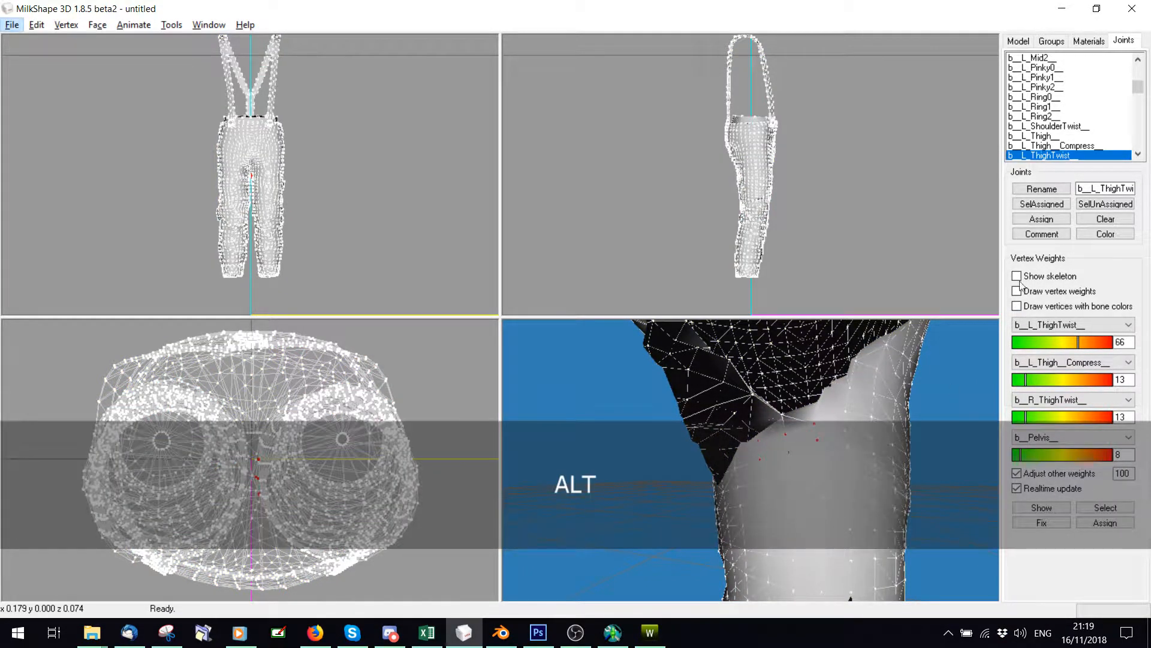
pyautogui.click(1017, 306)
pyautogui.click(1017, 307)
pyautogui.click(1042, 506)
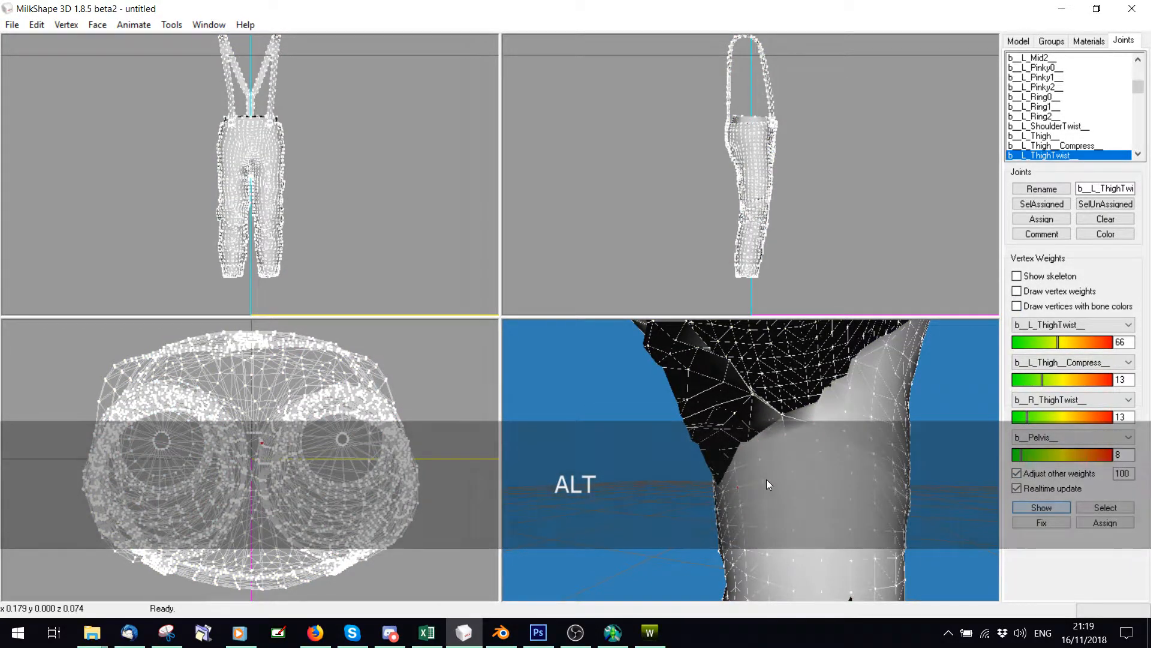
# Assign b__L_ThighTwist__ 51, b__L_Thigh__Compress__ 31, b__Pelvis__ 10 and b__R_ThighTwist__ 8 to two neighbouring inner left-thigh vertices and display bone colors
pyautogui.keyDown('alt'); pyautogui.click(764, 482); pyautogui.keyUp('alt')
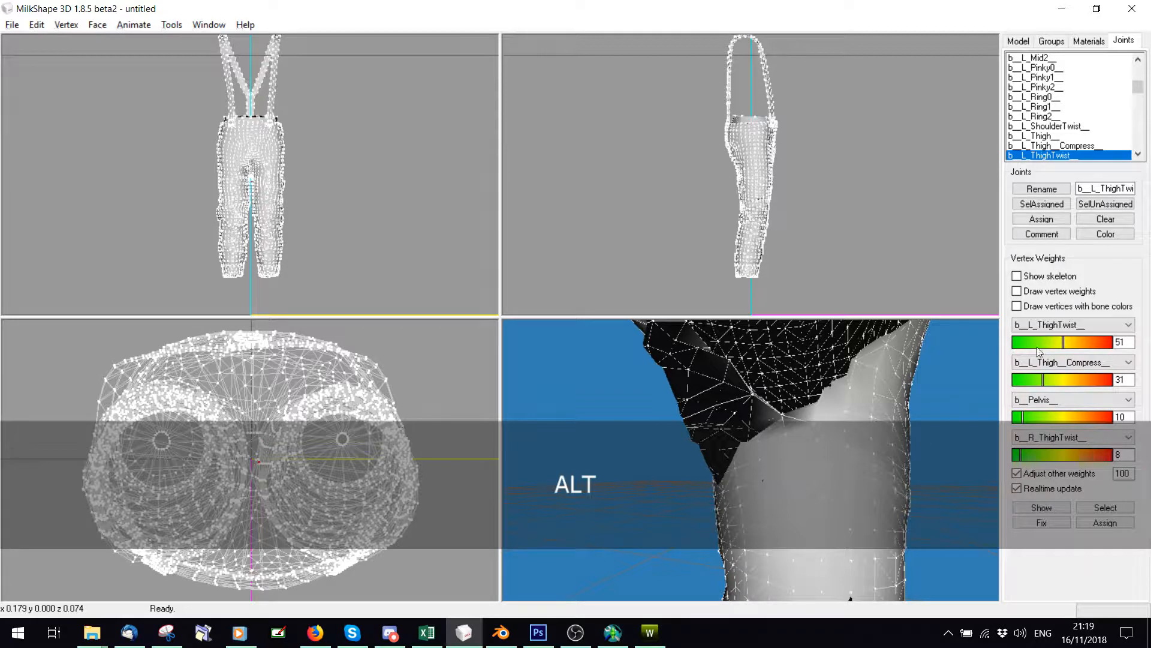
pyautogui.click(1017, 308)
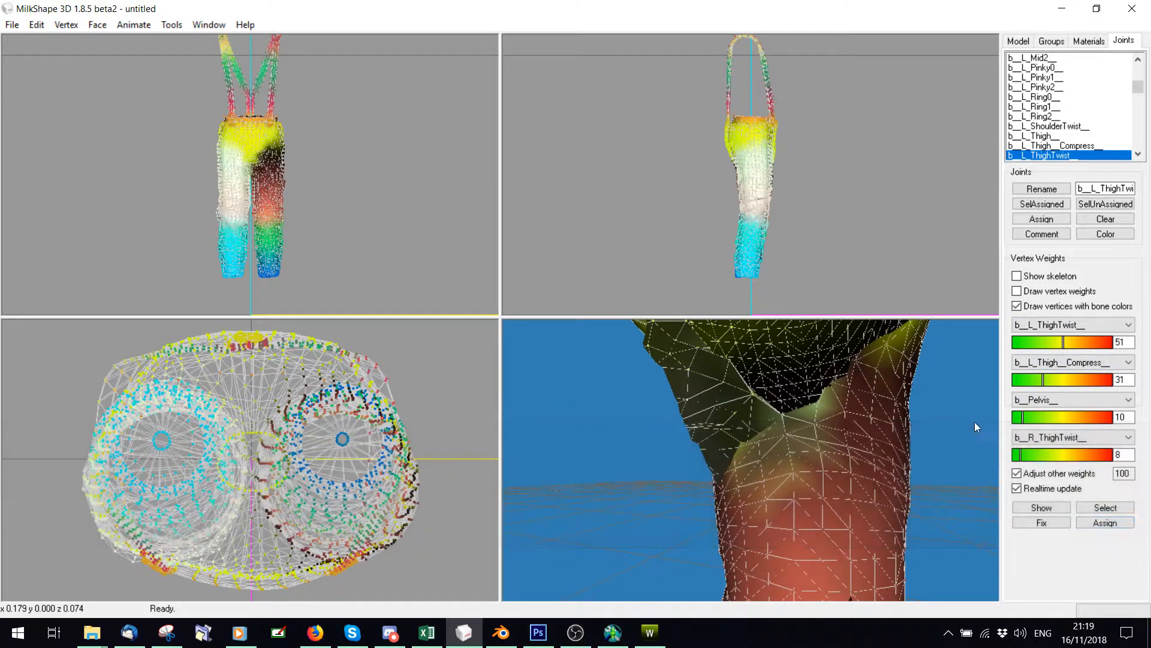
pyautogui.click(1017, 307)
pyautogui.press('alt')
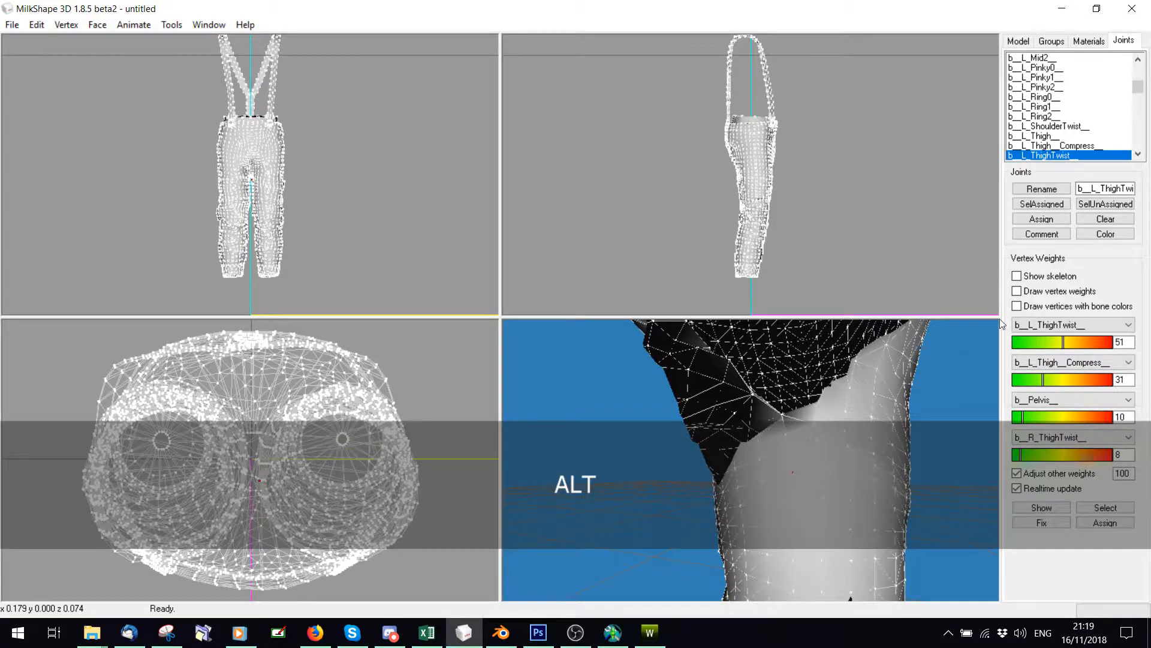
pyautogui.click(1017, 306)
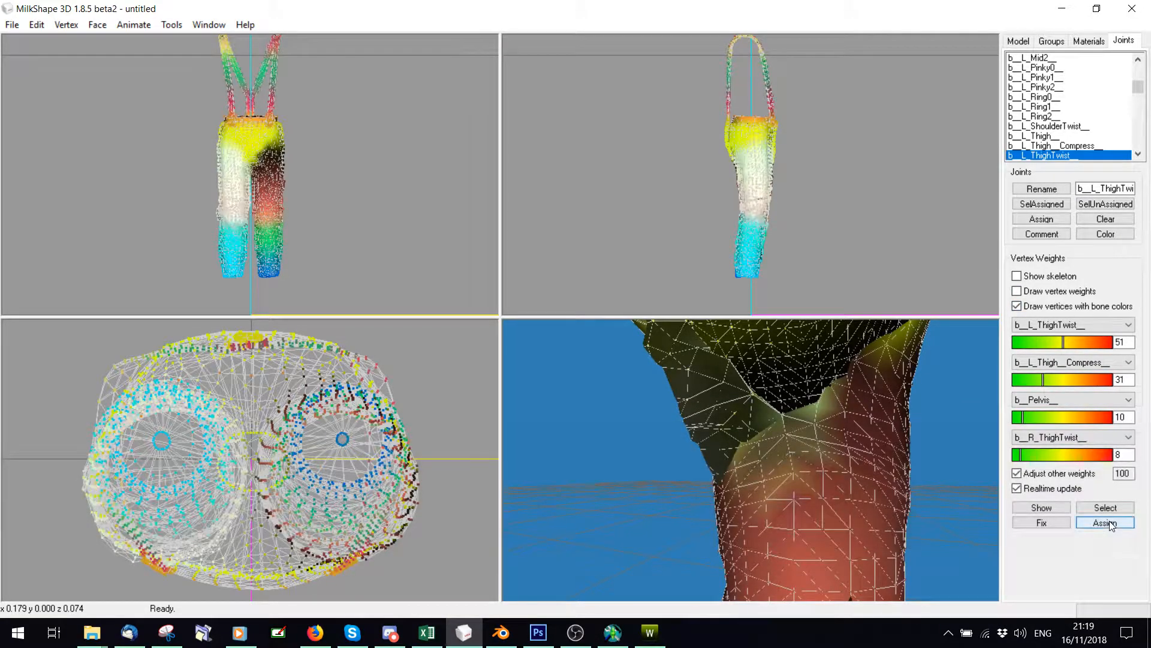
# Set the display color of the b__L_ThighTwist__ joint to white
pyautogui.moveTo(828, 464); pyautogui.dragTo(663, 461)
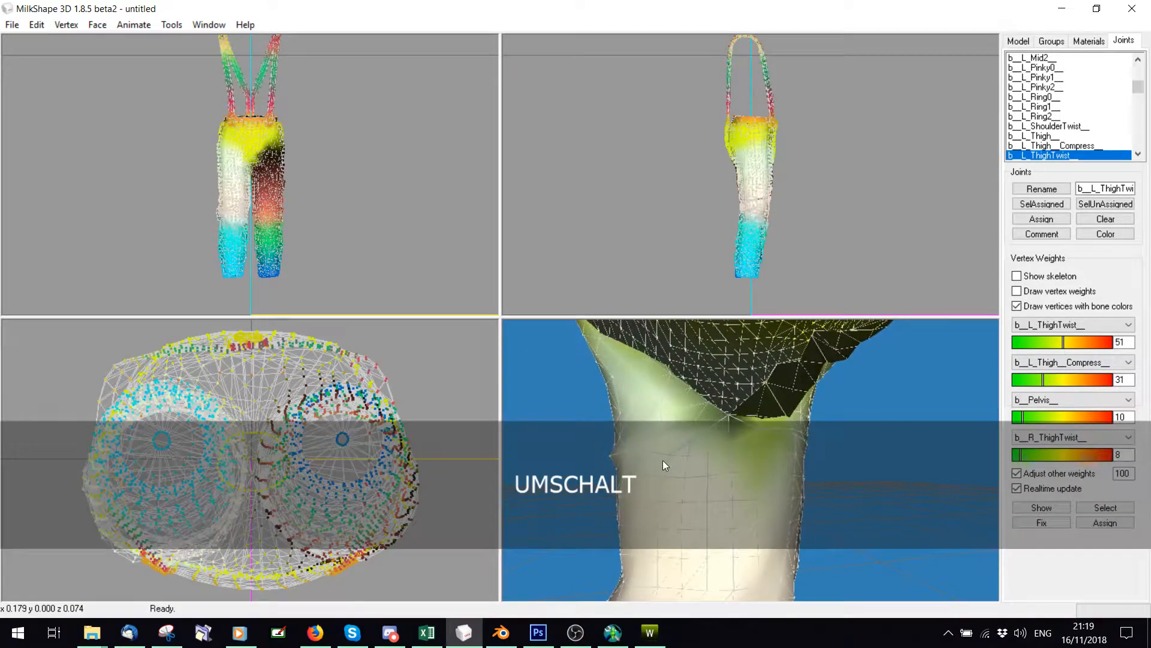
pyautogui.click(1138, 100)
pyautogui.moveTo(1135, 104)
pyautogui.mouseDown()
pyautogui.moveTo(1135, 114)
pyautogui.moveTo(1134, 93)
pyautogui.mouseUp()
pyautogui.click(1105, 234)
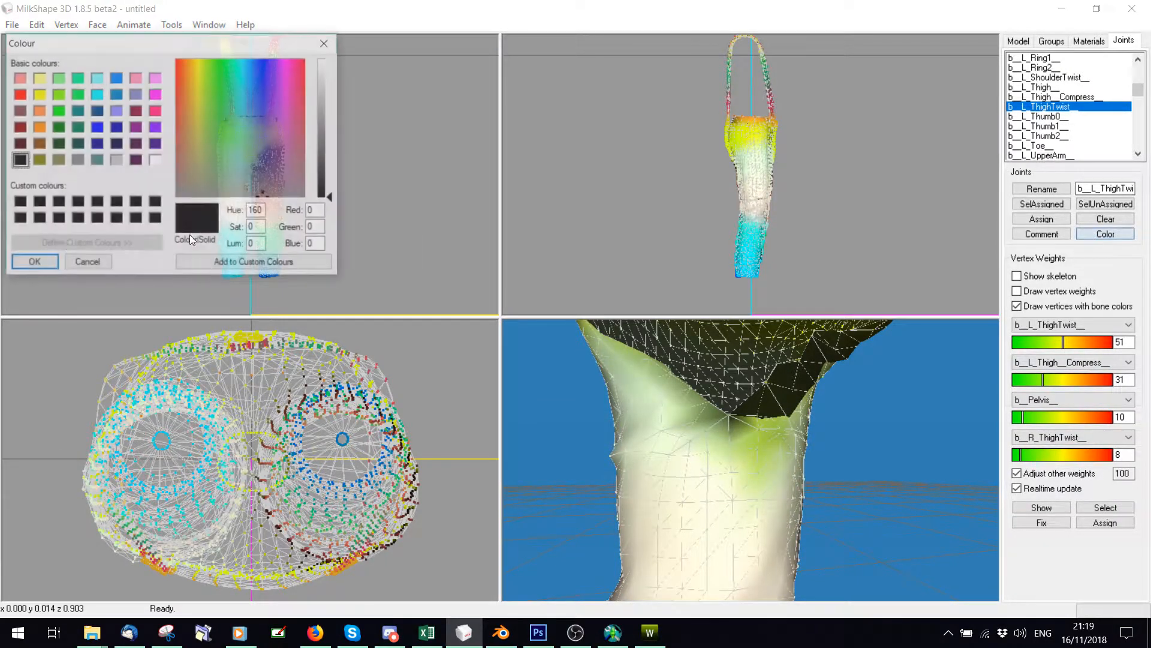
pyautogui.click(155, 160)
pyautogui.click(33, 263)
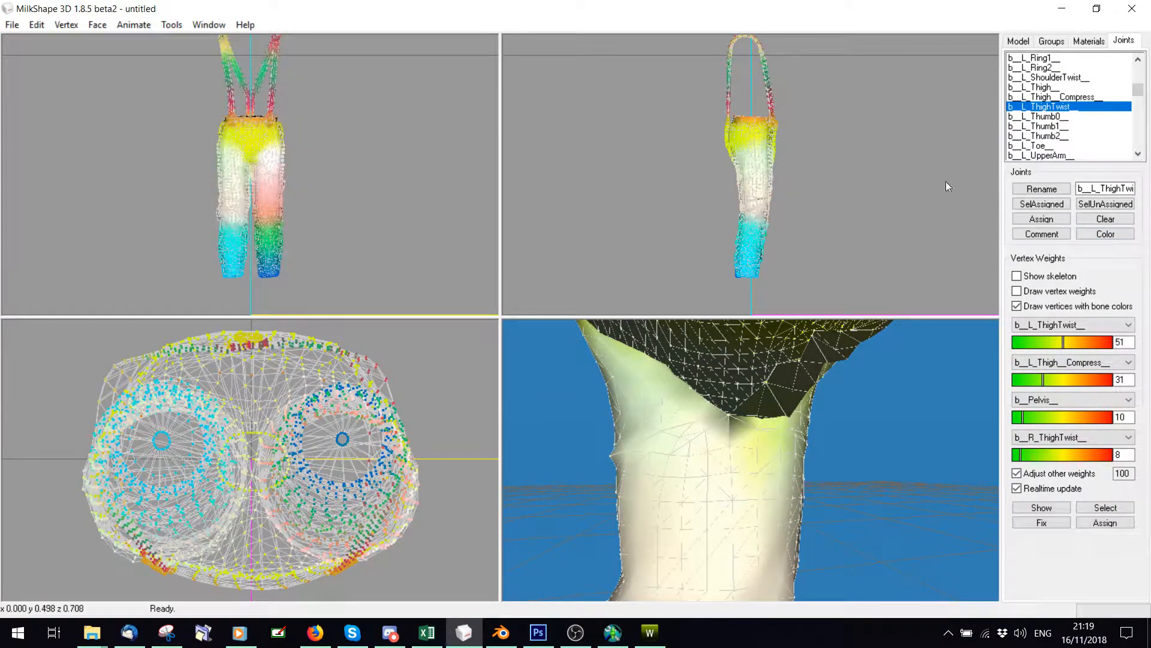
# Select the b__R_ThighTwist__ joint and set its display color to black
pyautogui.moveTo(1139, 93); pyautogui.dragTo(1136, 123)
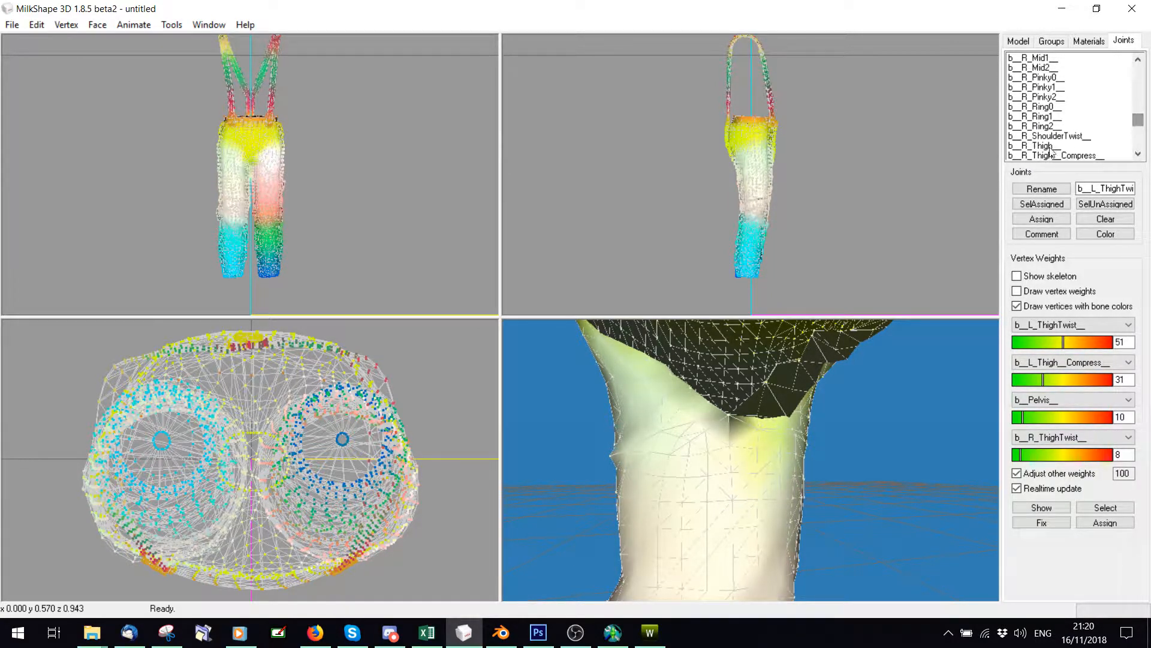
pyautogui.scroll(-4, 1051, 153)
pyautogui.scroll(2, 1063, 93)
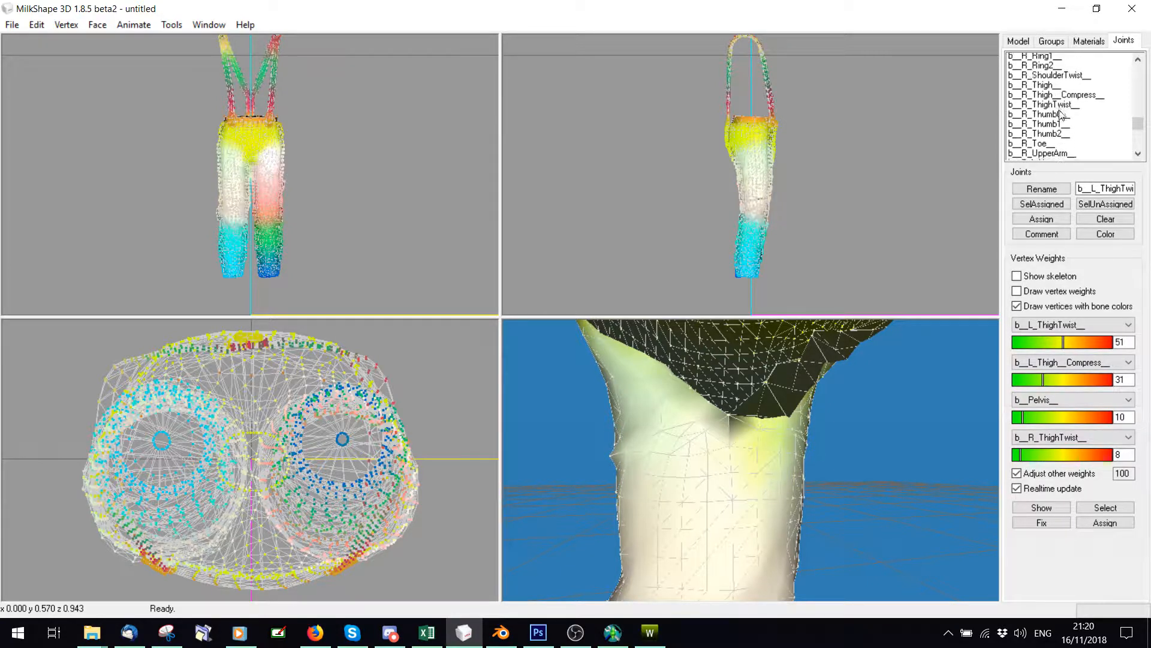
pyautogui.click(1052, 107)
pyautogui.click(1104, 236)
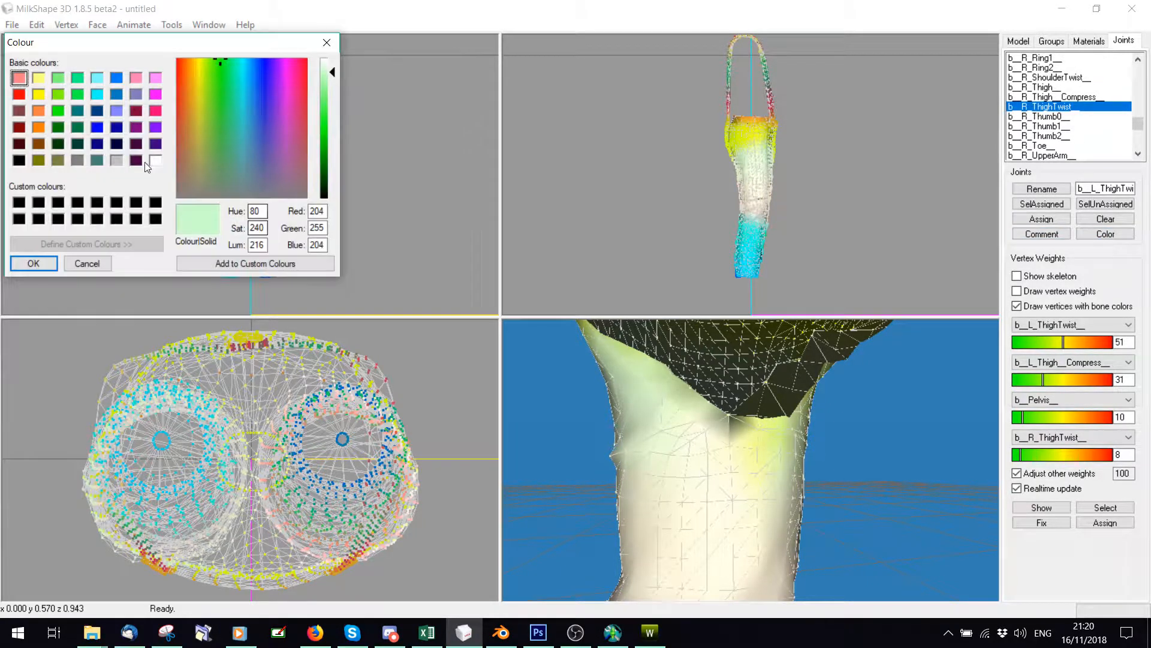
pyautogui.click(18, 155)
pyautogui.click(34, 262)
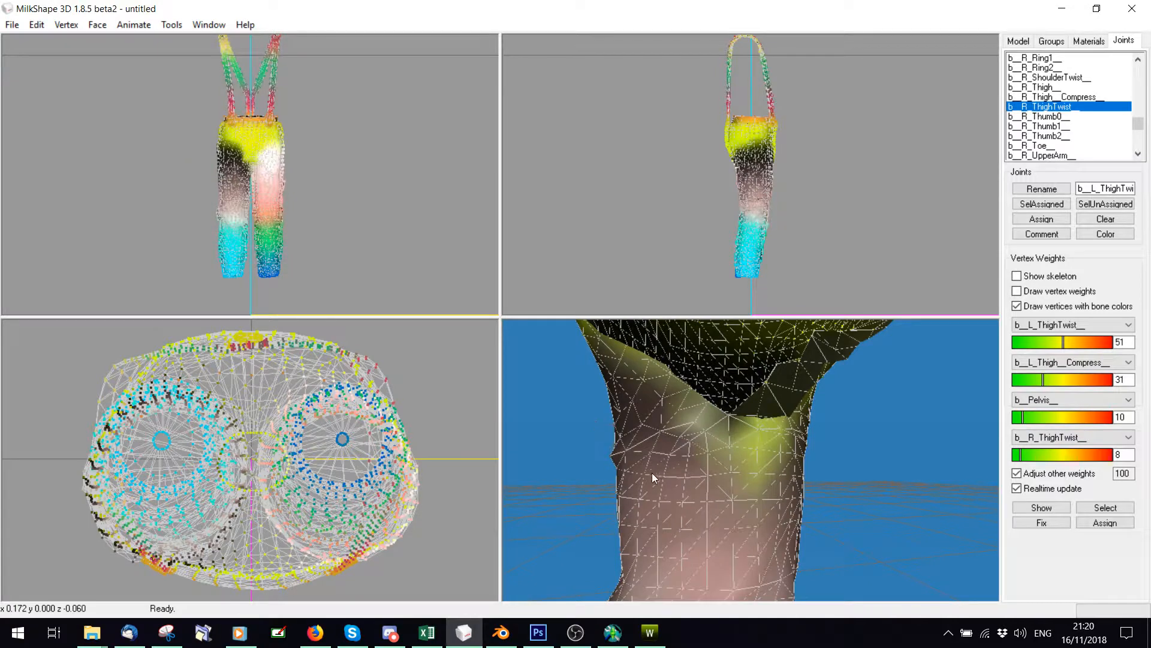
# Hide the bone colors and load the weights of a vertex on the inner right thigh below the crotch
pyautogui.moveTo(652, 472); pyautogui.dragTo(776, 440)
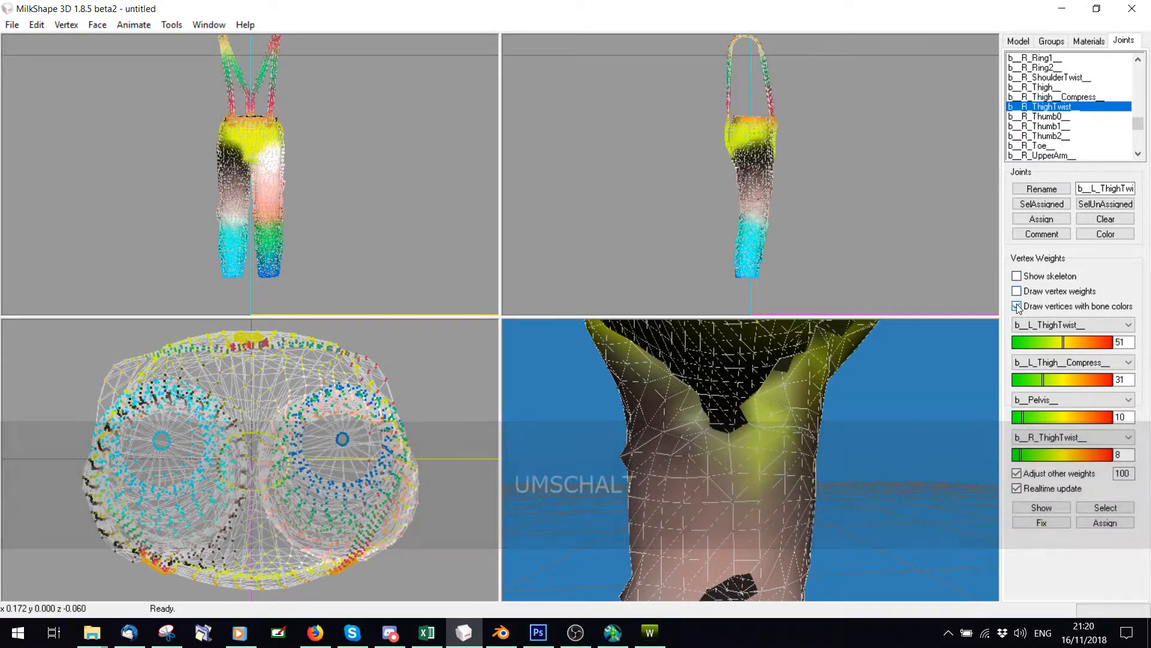
pyautogui.click(1016, 306)
pyautogui.press('alt')
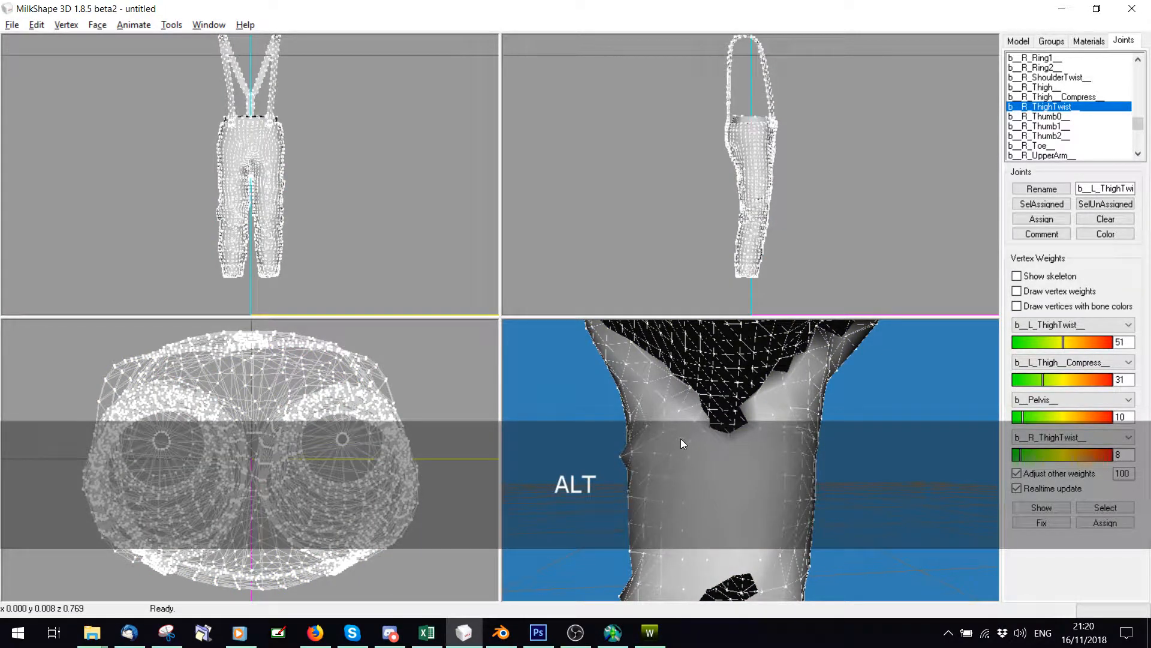
pyautogui.click(1034, 511)
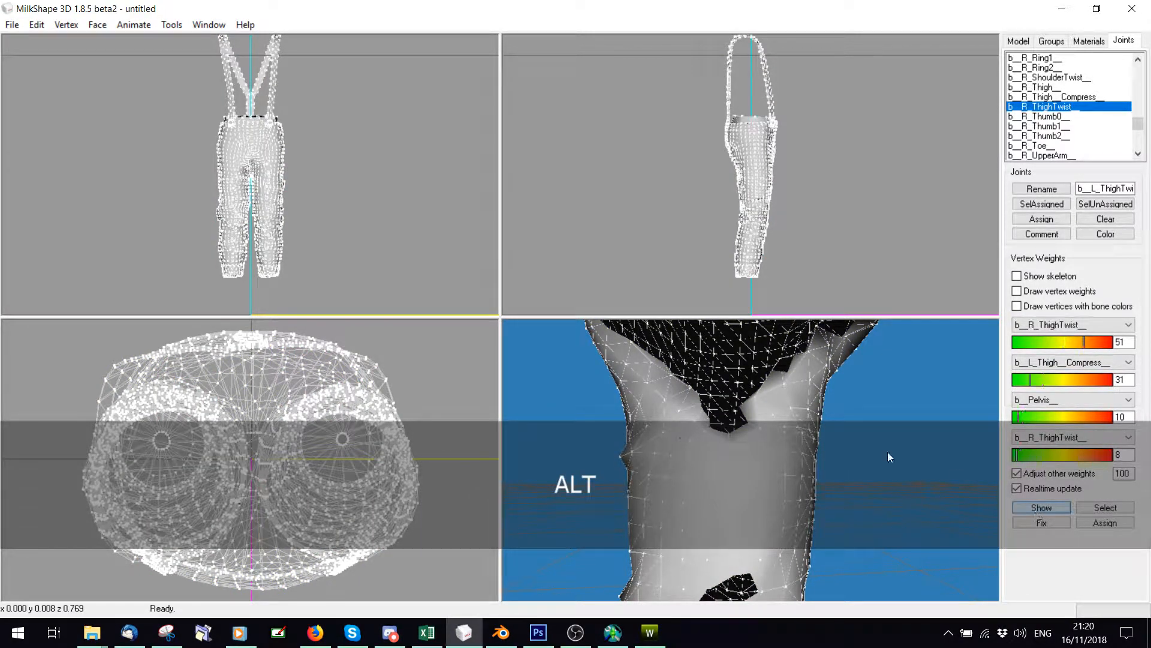
# Assign b__R_ThighTwist__ 70, b__R_Thigh__Compress__ 26 and b__ROOT_bind__ 3 and 1 to the inner right-thigh vertices beside the crotch, checking the bone colors
pyautogui.keyDown('alt'); pyautogui.click(679, 411); pyautogui.keyUp('alt')
pyautogui.press('shift')
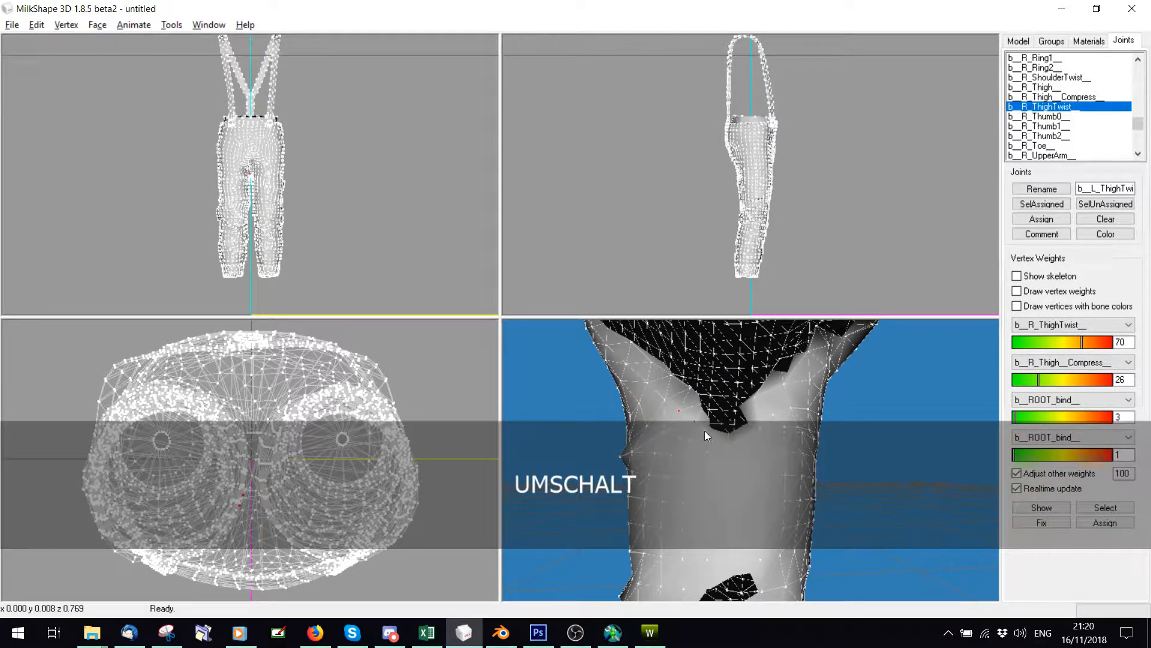
pyautogui.press('alt')
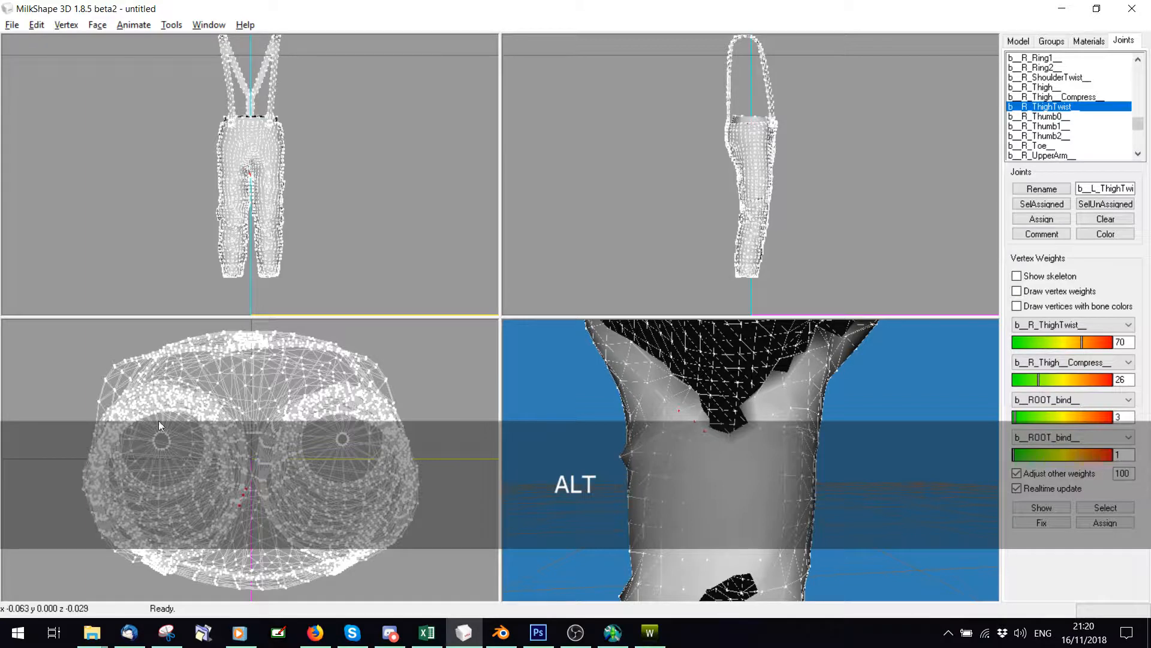
pyautogui.click(1015, 306)
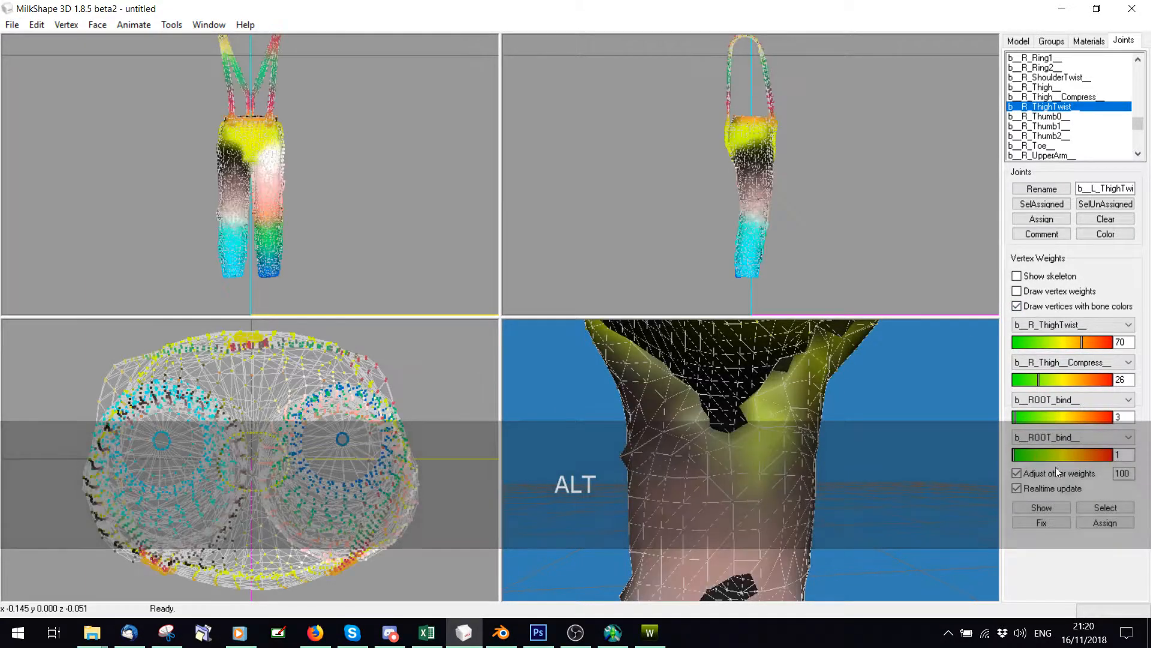
pyautogui.click(1020, 306)
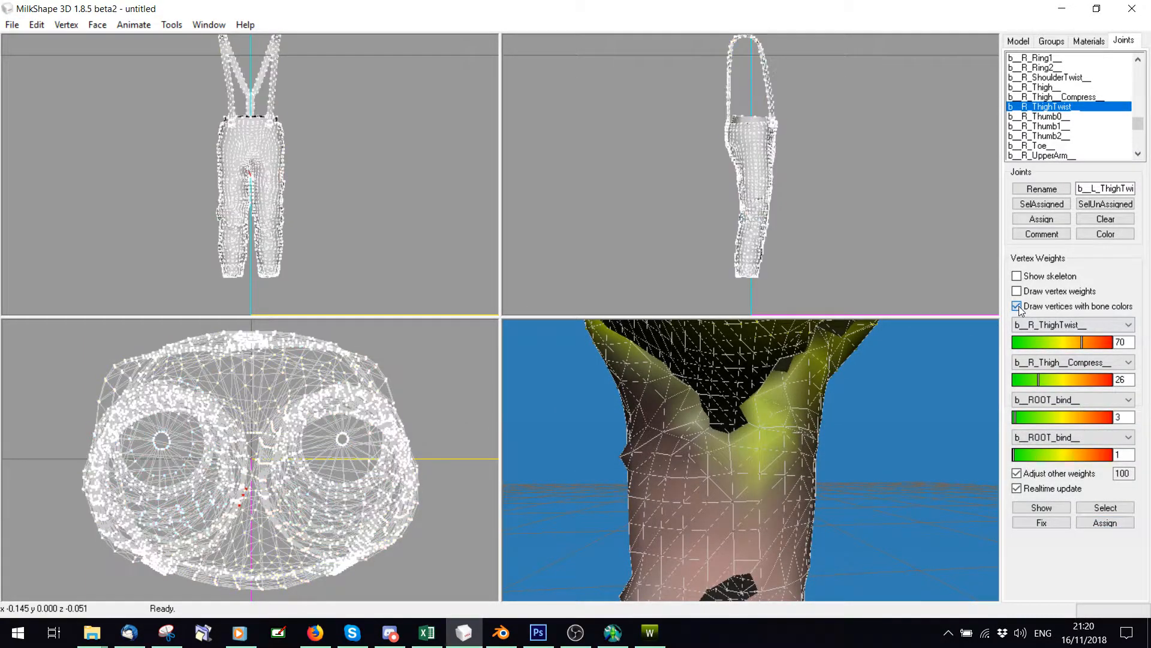
pyautogui.click(1025, 303)
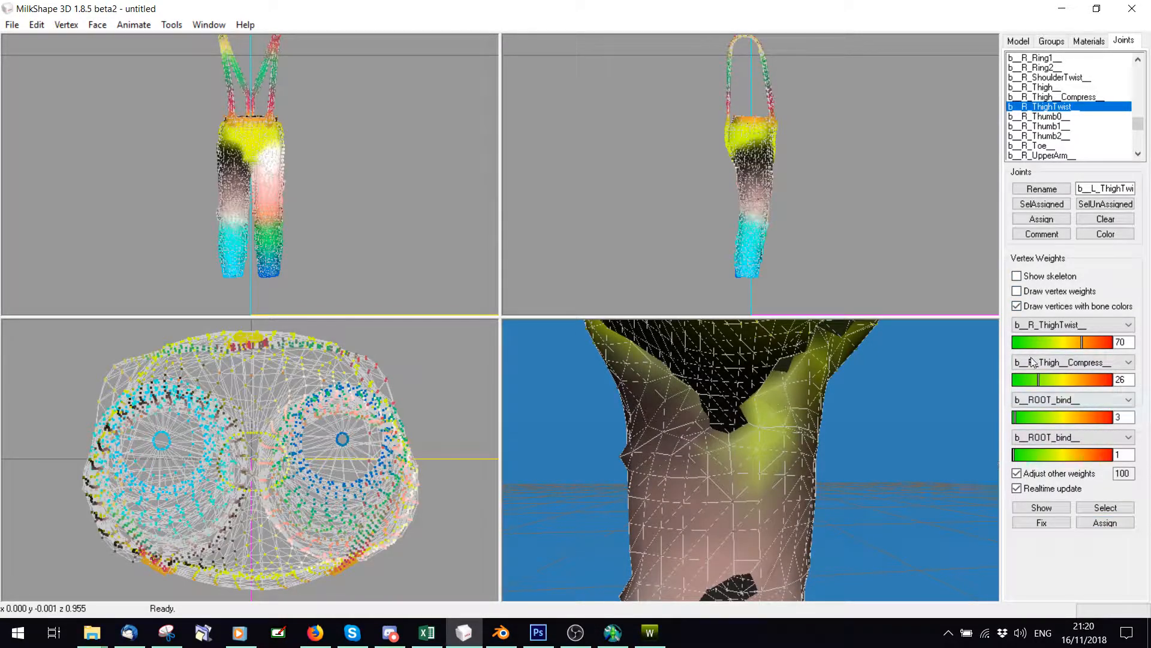
# Load the weights of a slightly lower inner right-thigh vertex with the bone colors turned off
pyautogui.click(1017, 306)
pyautogui.press('alt')
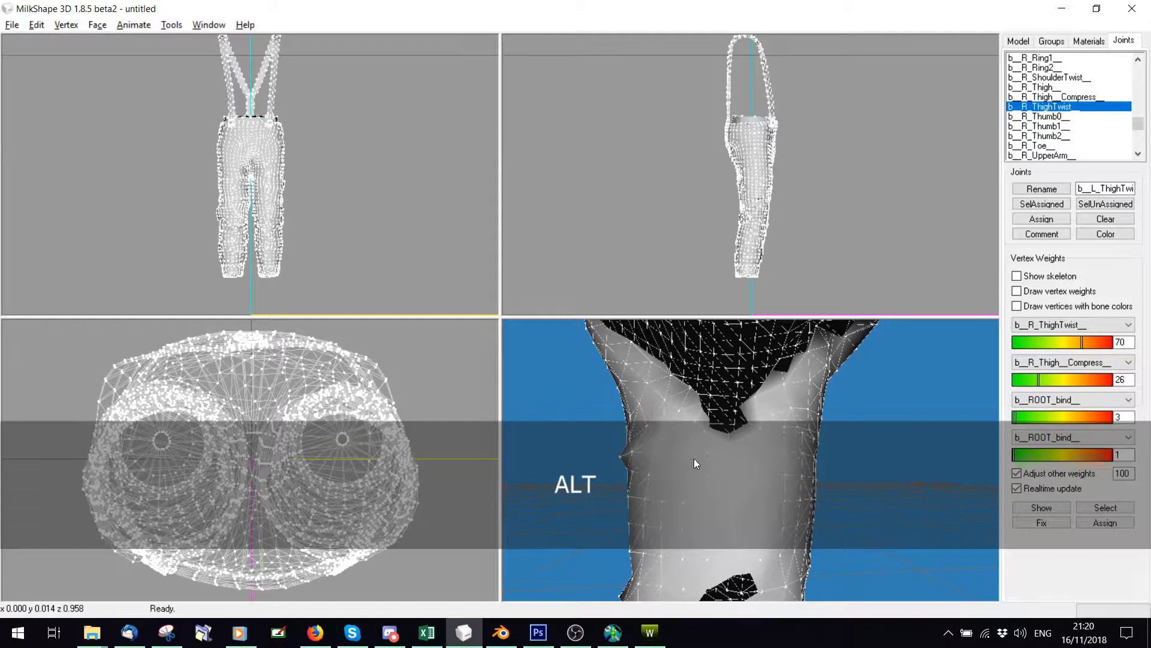
pyautogui.click(1032, 509)
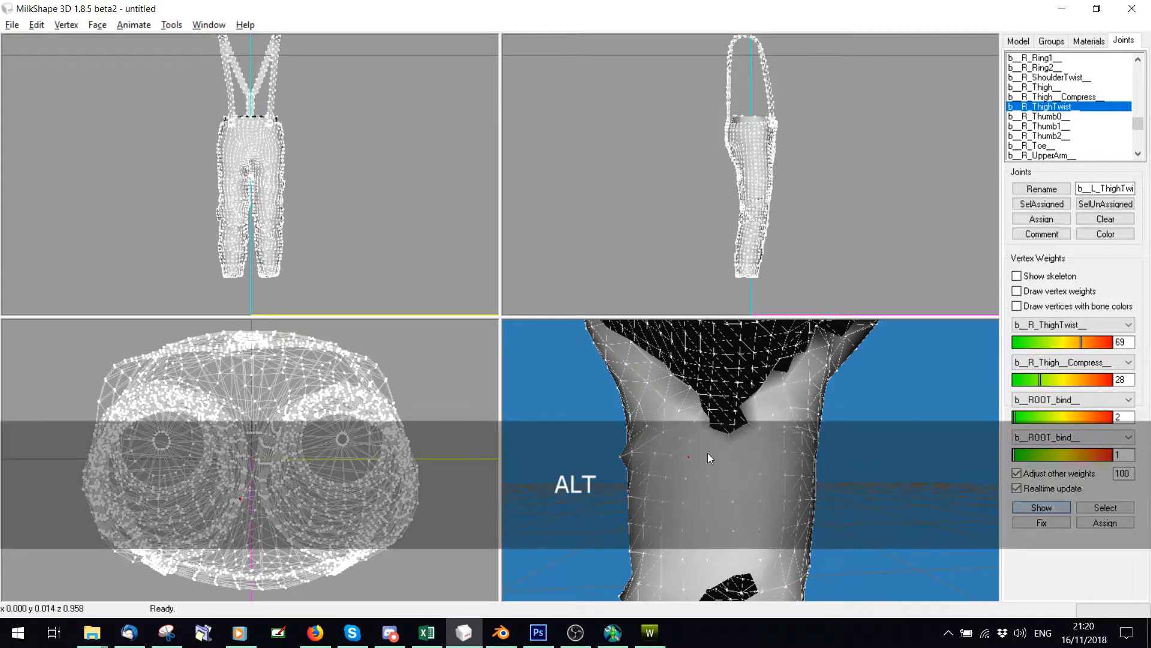
# Assign b__R_ThighTwist__ 69, b__R_Thigh__Compress__ 28 and b__ROOT_bind__ 2 and 1 to the neighbouring inner right-thigh vertices, checking the bone colors
pyautogui.press('shift')
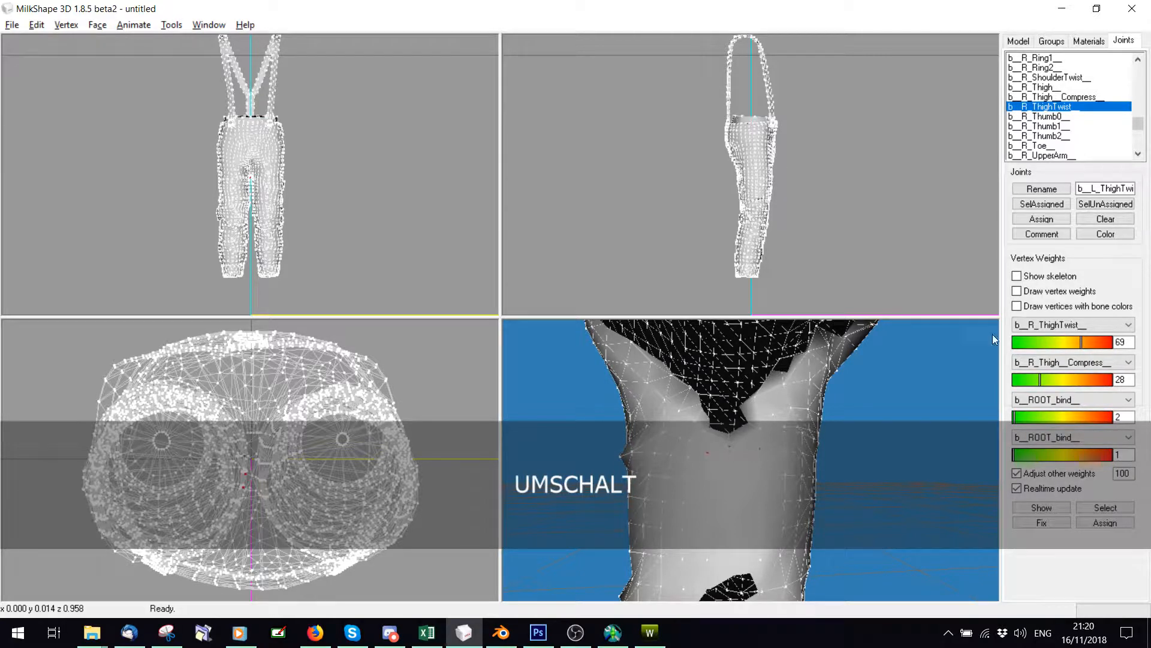
pyautogui.click(1016, 306)
pyautogui.click(1017, 307)
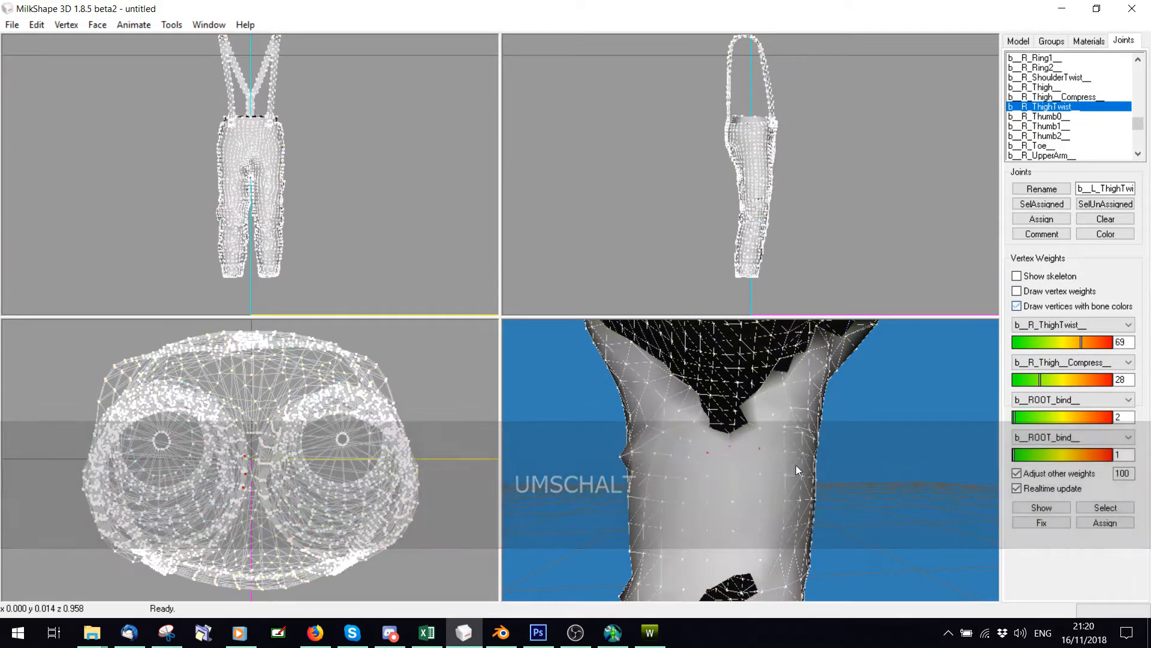
pyautogui.press('alt')
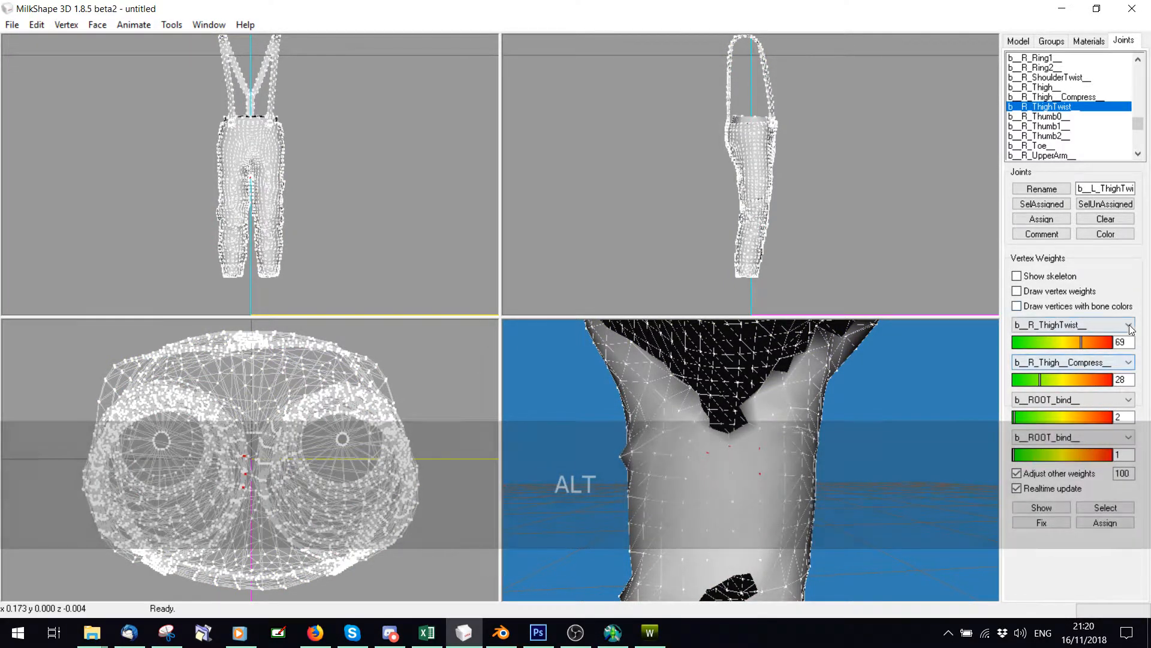
pyautogui.click(1017, 307)
pyautogui.click(1101, 523)
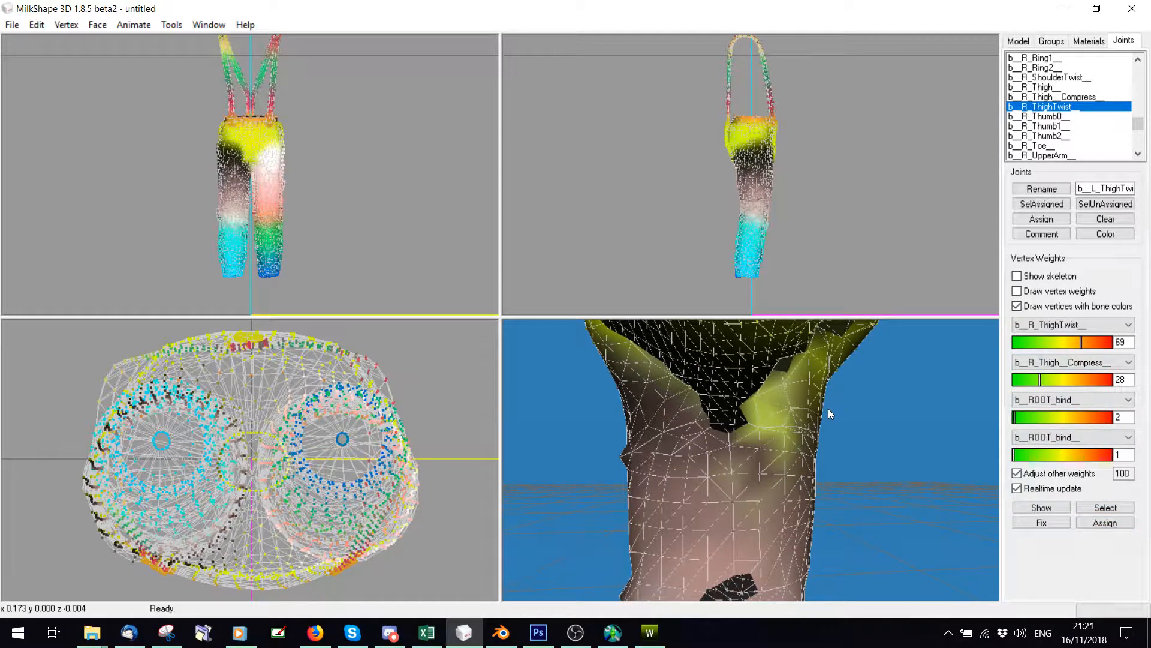
pyautogui.click(1018, 306)
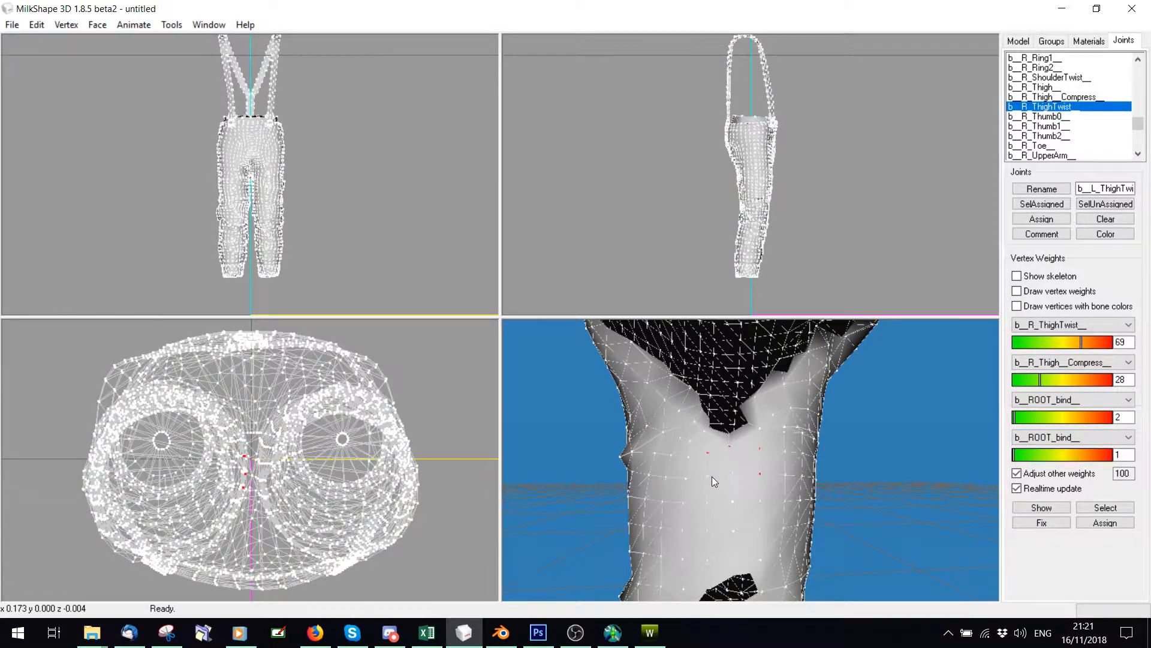
# Load a lower inner right-thigh vertex's weights and assign b__R_ThighTwist__ 59, b__R_Thigh__Compress__ 37, b__ROOT_bind__ 1 and b__Pelvis__ 3 to the vertex beside it
pyautogui.press('alt')
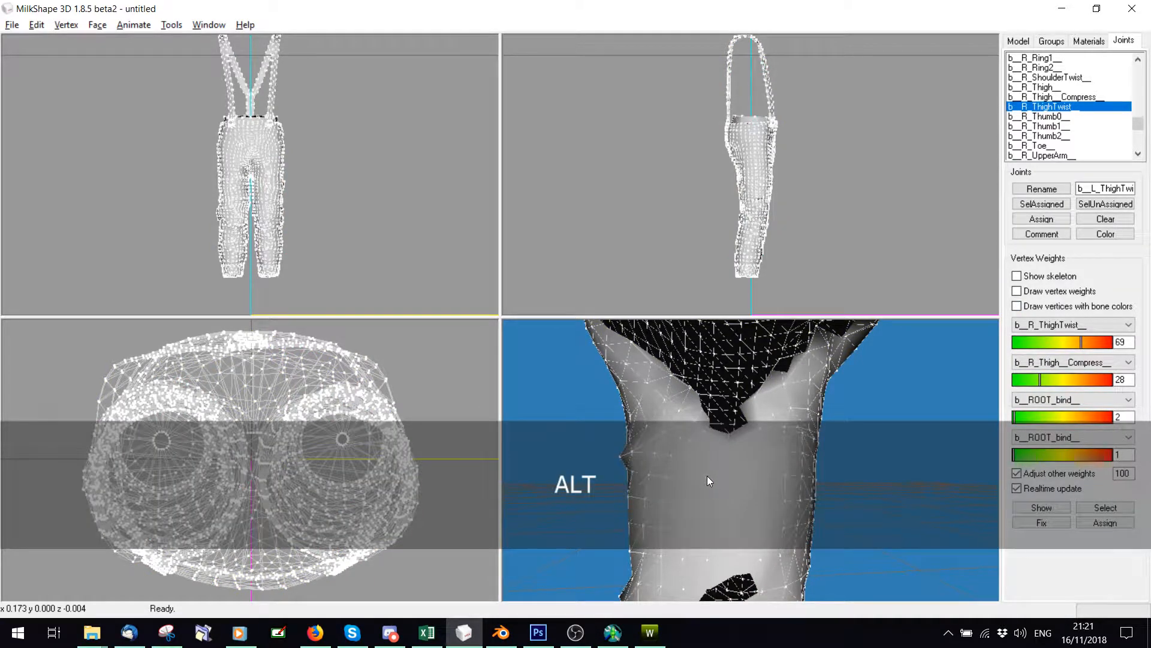
pyautogui.click(1027, 507)
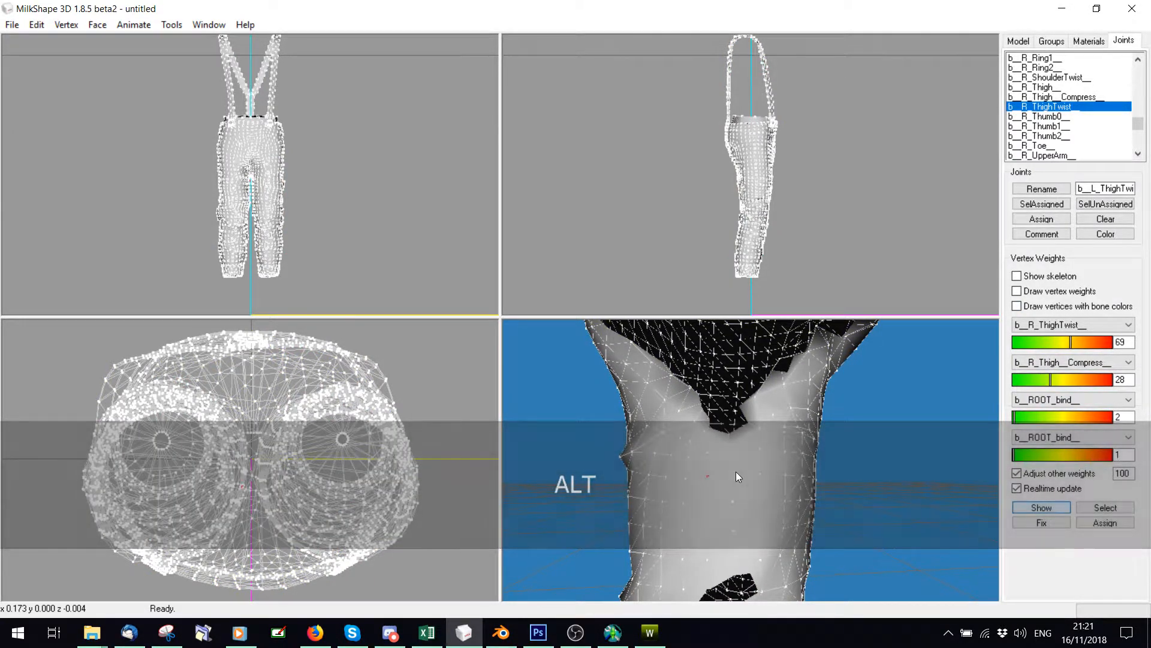
pyautogui.press('shift')
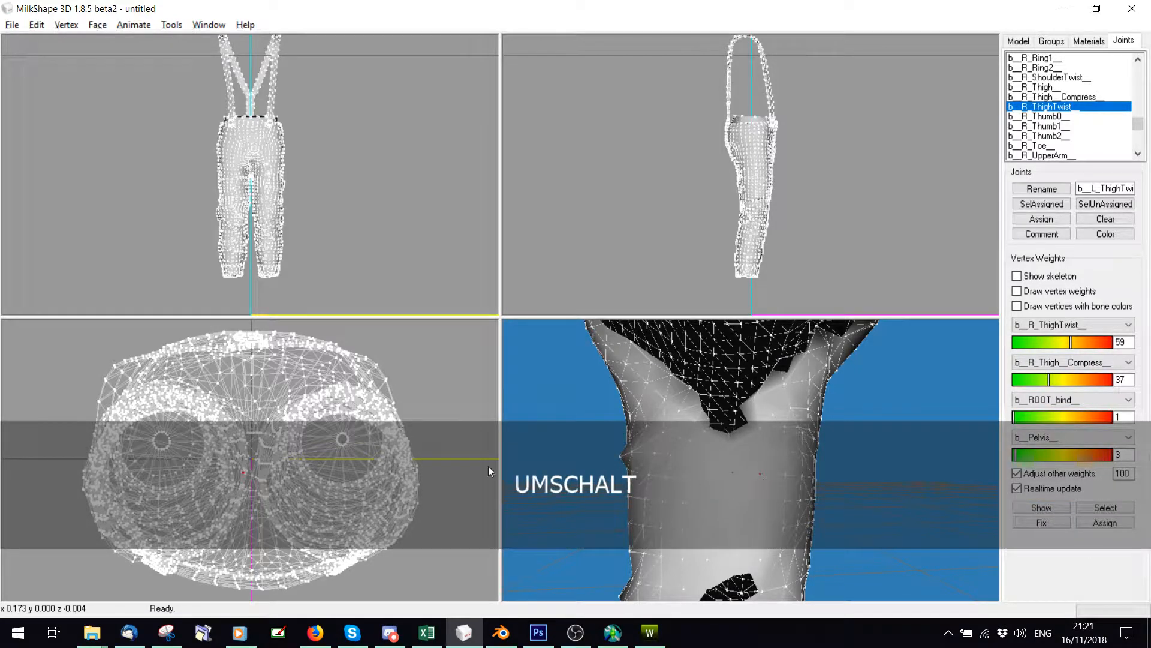
pyautogui.click(1017, 306)
pyautogui.click(1116, 520)
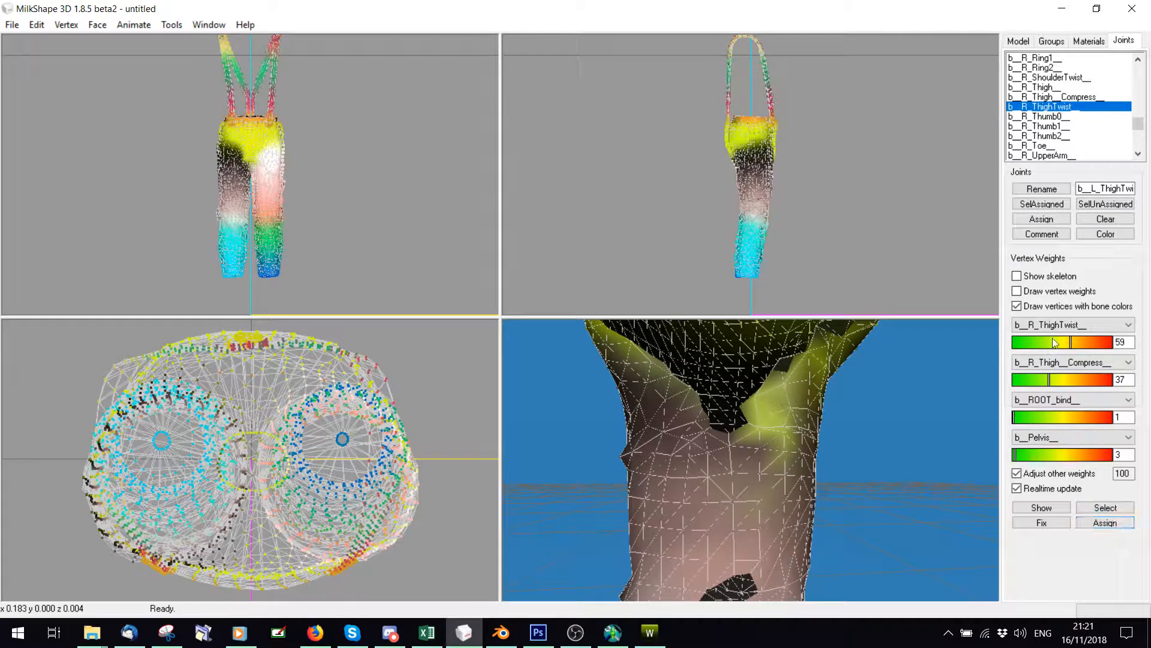
pyautogui.click(1017, 306)
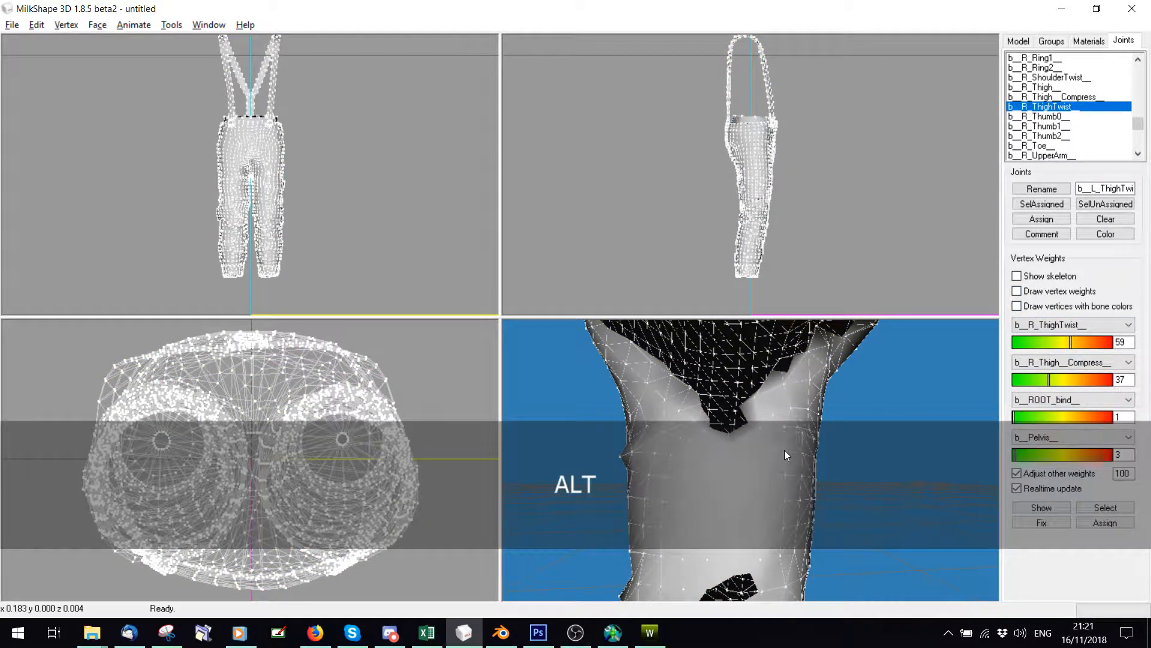
# Assign the loaded 59, 37, 1 and 3 weights to the upper inner right-thigh vertices bordering the crotch, with bone colors shown briefly
pyautogui.press('shift')
pyautogui.keyDown('alt'); pyautogui.moveTo(84, 351); pyautogui.dragTo(193, 501); pyautogui.keyUp('alt')
pyautogui.click(1016, 306)
pyautogui.click(1105, 522)
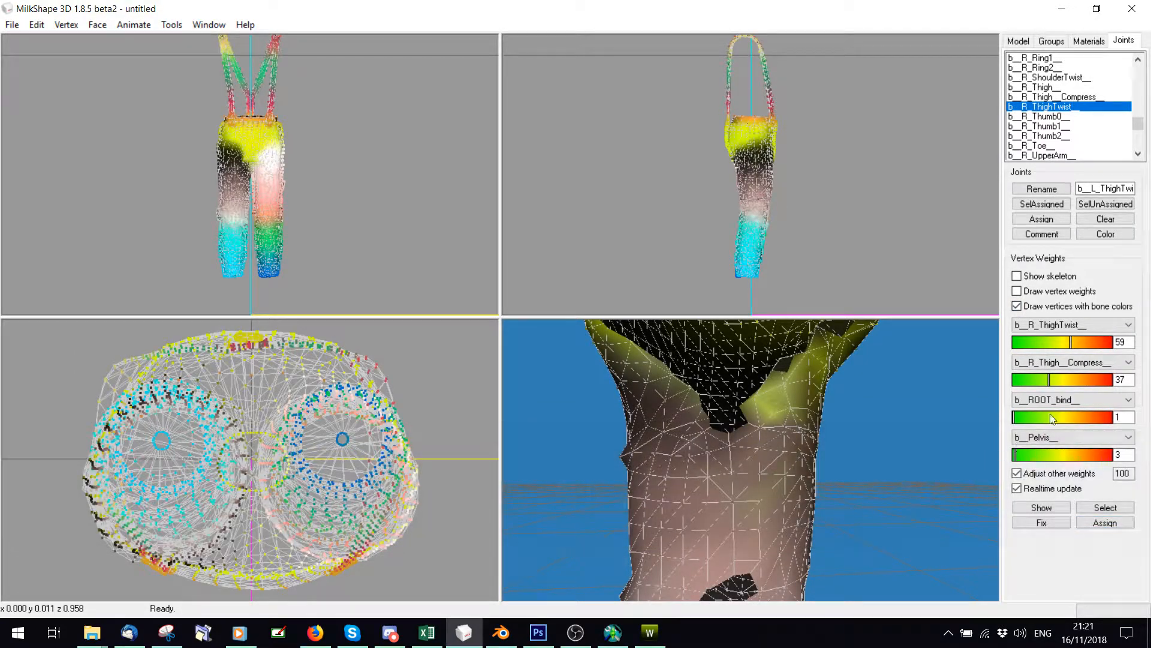
pyautogui.click(1016, 306)
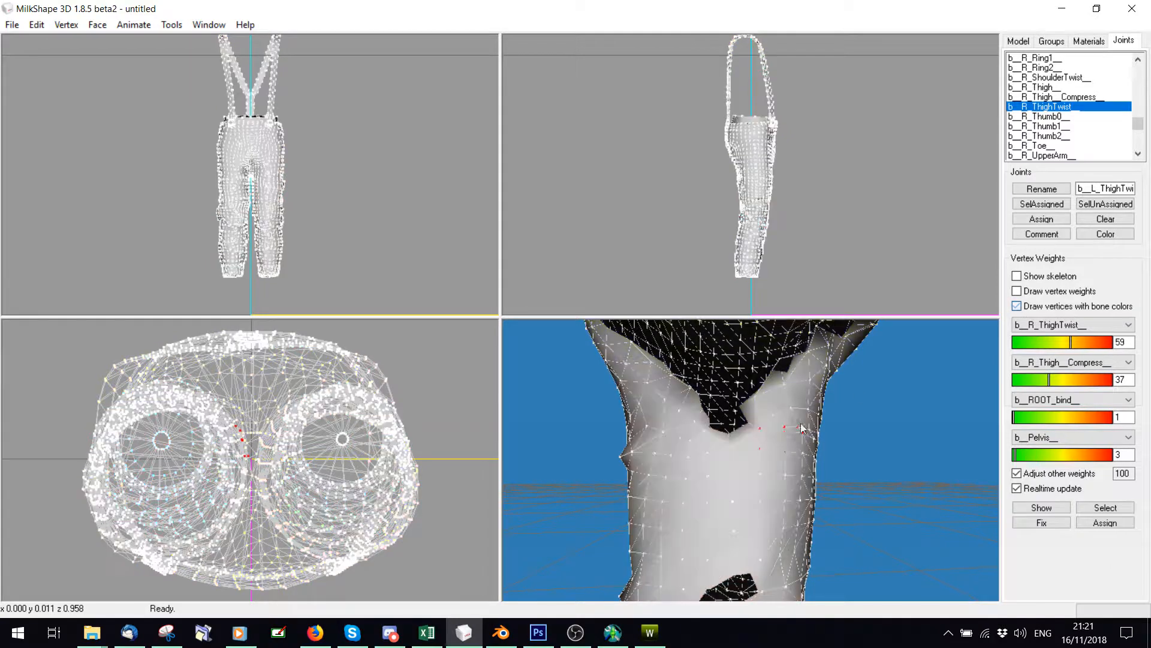
# Apply the same right-thigh weights to the remaining vertices along the crotch edge and inspect the color blend on both legs
pyautogui.keyDown('alt'); pyautogui.moveTo(779, 419); pyautogui.dragTo(783, 420); pyautogui.keyUp('alt')
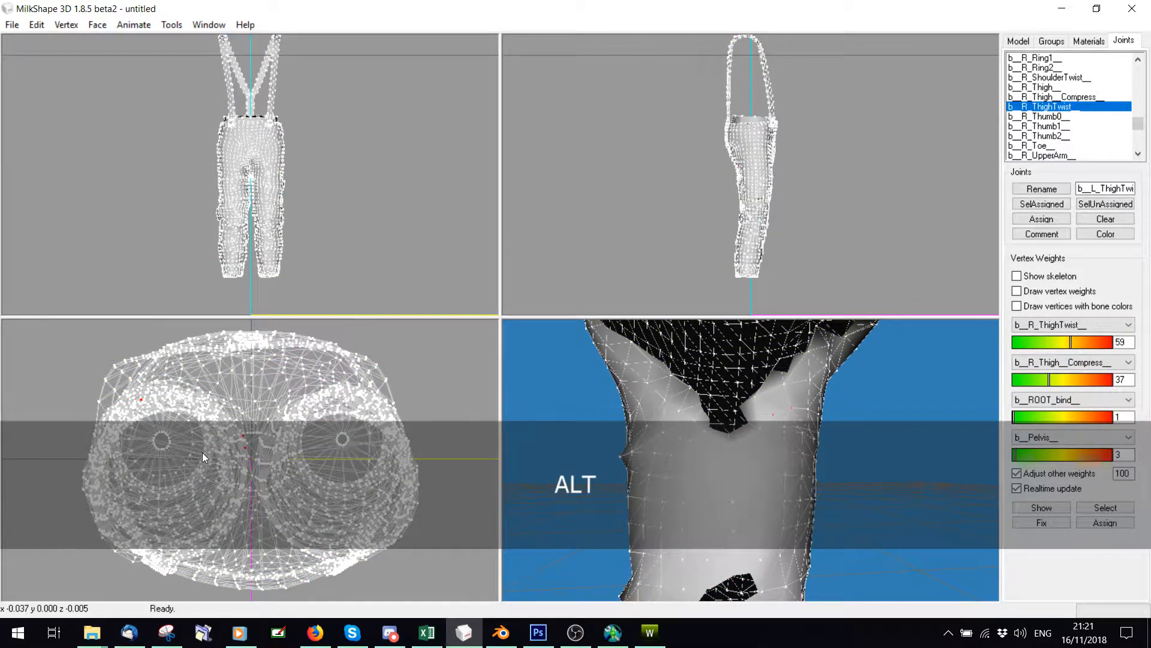
pyautogui.click(1018, 307)
pyautogui.click(1105, 522)
pyautogui.moveTo(695, 477); pyautogui.dragTo(719, 473)
pyautogui.keyDown('shift'); pyautogui.moveTo(727, 392); pyautogui.dragTo(873, 534); pyautogui.keyUp('shift')
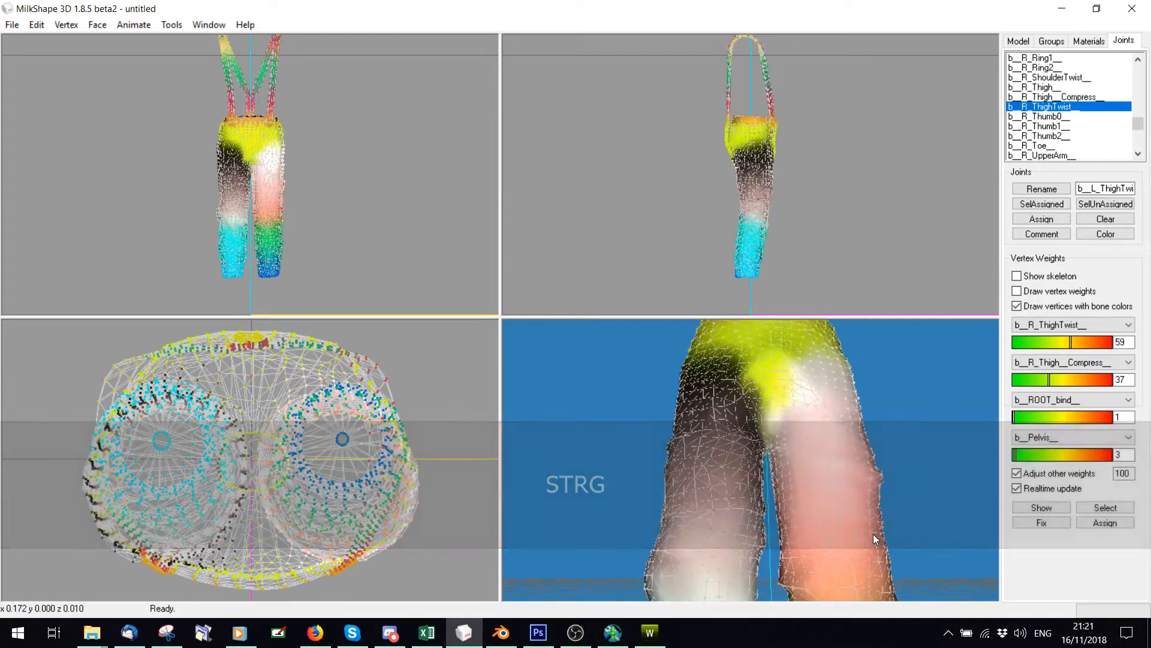
# Export the mesh as a TSRW object over E.wso in the Sweatpants folder
pyautogui.click(12, 24)
pyautogui.moveTo(69, 145)
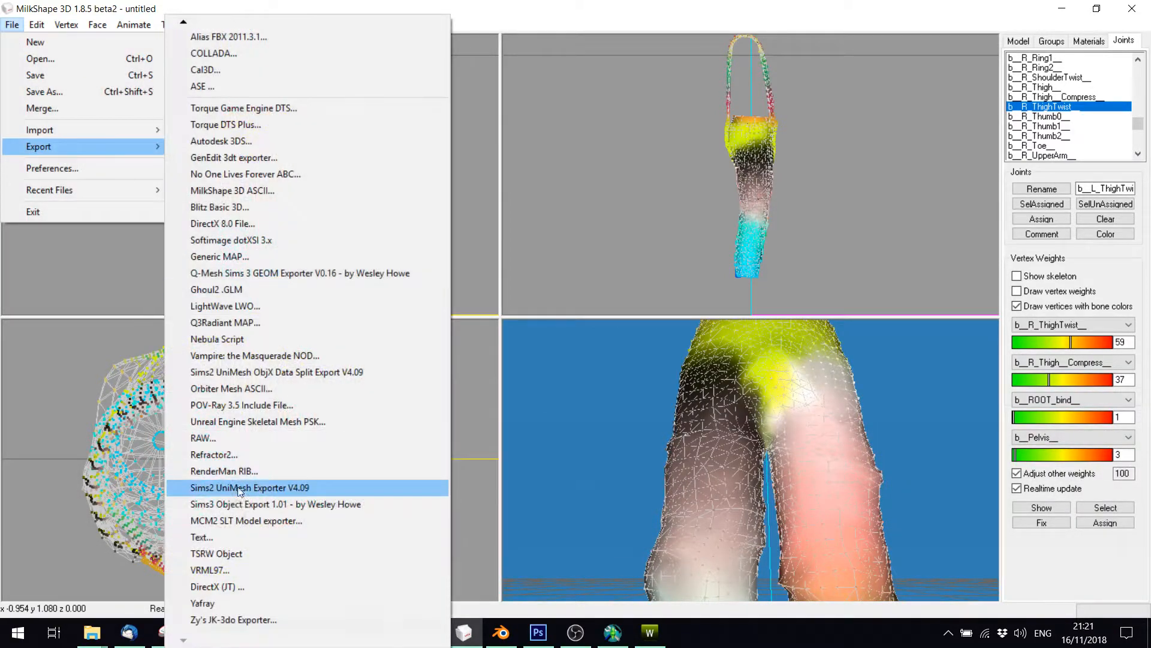
pyautogui.click(244, 545)
pyautogui.scroll(-2, 321, 174)
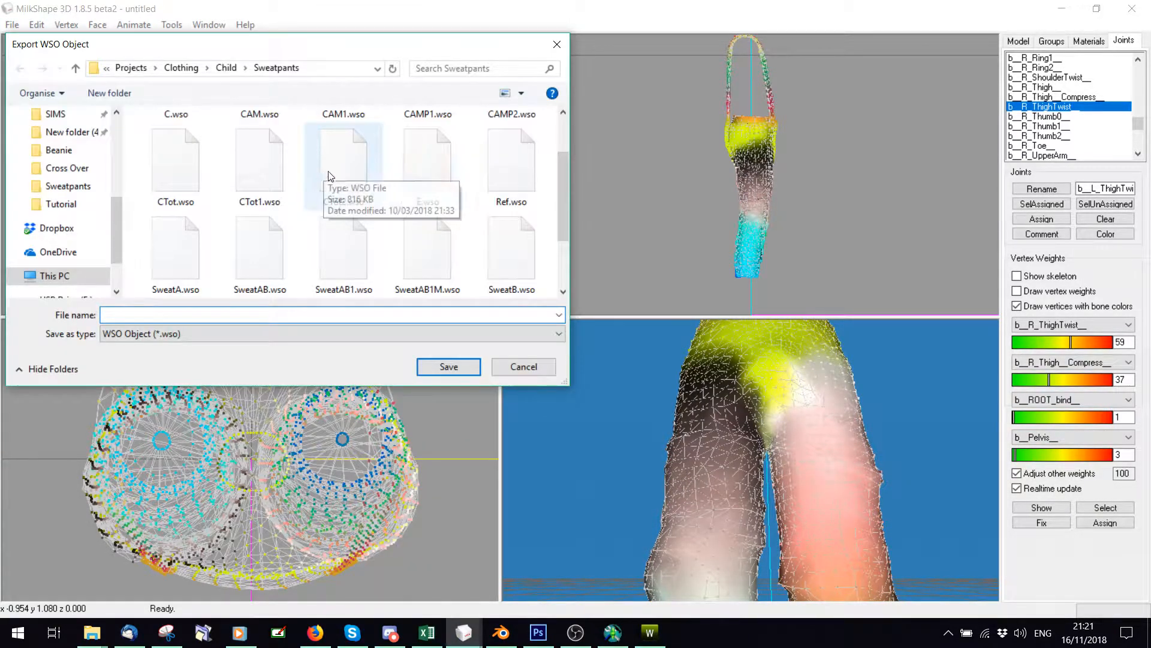
pyautogui.click(428, 158)
pyautogui.click(448, 366)
pyautogui.click(621, 315)
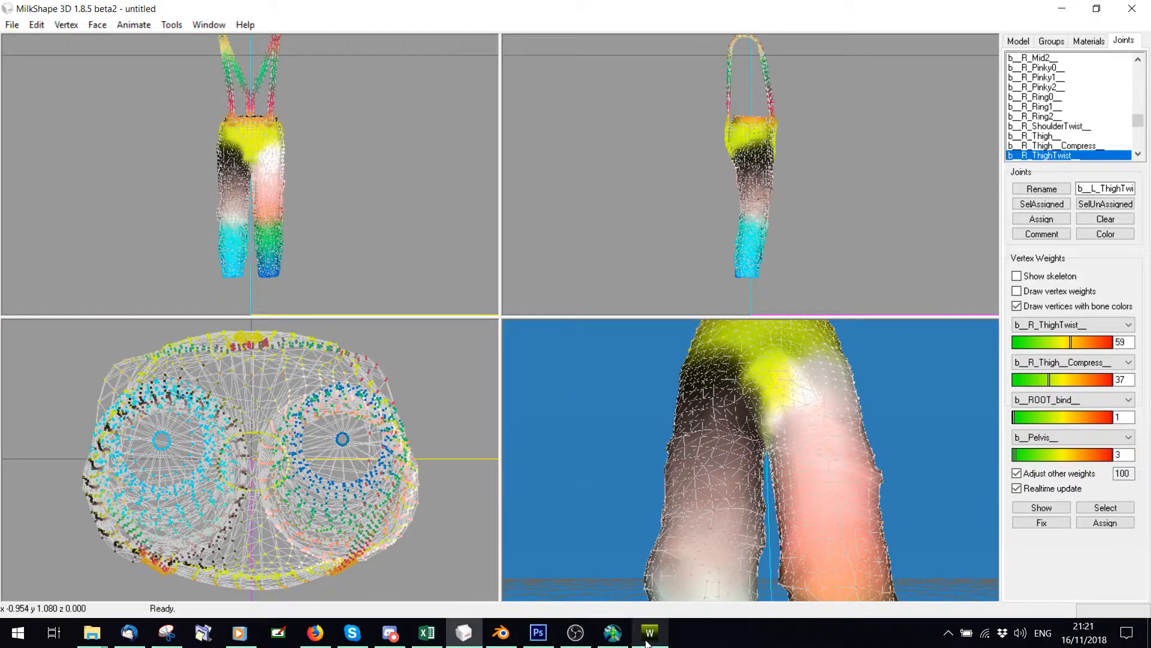
# Switch to TSR Workshop and import the exported trousers WSO as the high-detail mesh, optimizing the vertex data
pyautogui.click(649, 632)
pyautogui.click(887, 157)
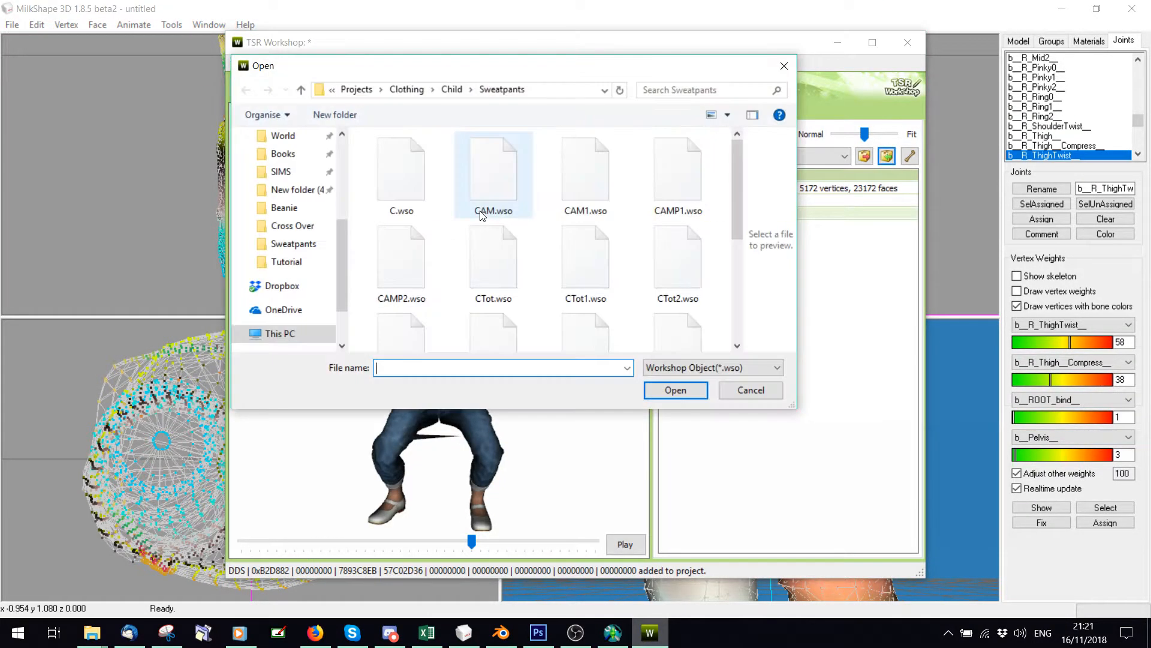
pyautogui.scroll(-1, 480, 214)
pyautogui.doubleClick(402, 309)
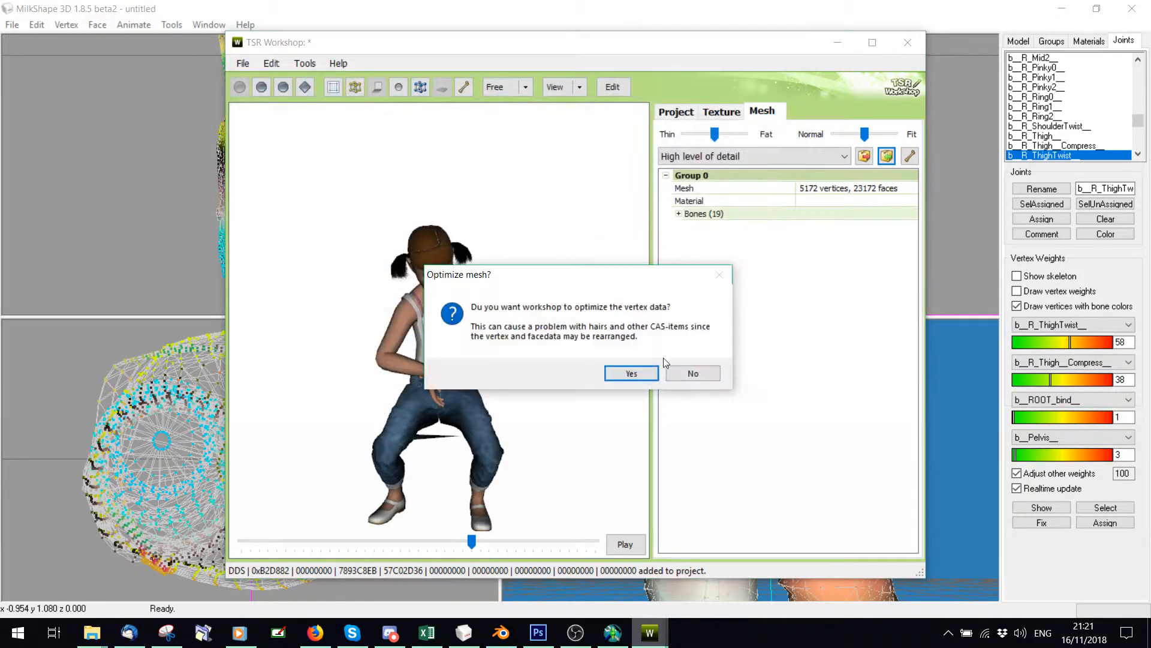
pyautogui.click(628, 371)
pyautogui.click(632, 369)
pyautogui.click(596, 368)
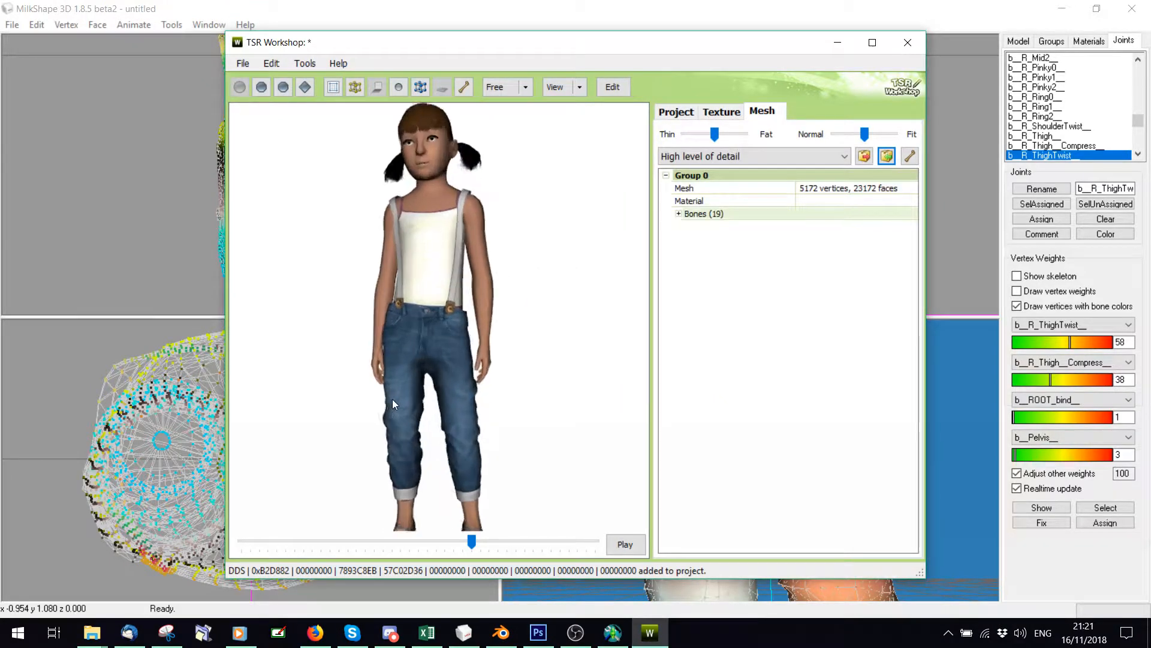
# Examine the trousers' crotch and thighs from the front and back in a squatting animation pose
pyautogui.moveTo(469, 545); pyautogui.dragTo(480, 546)
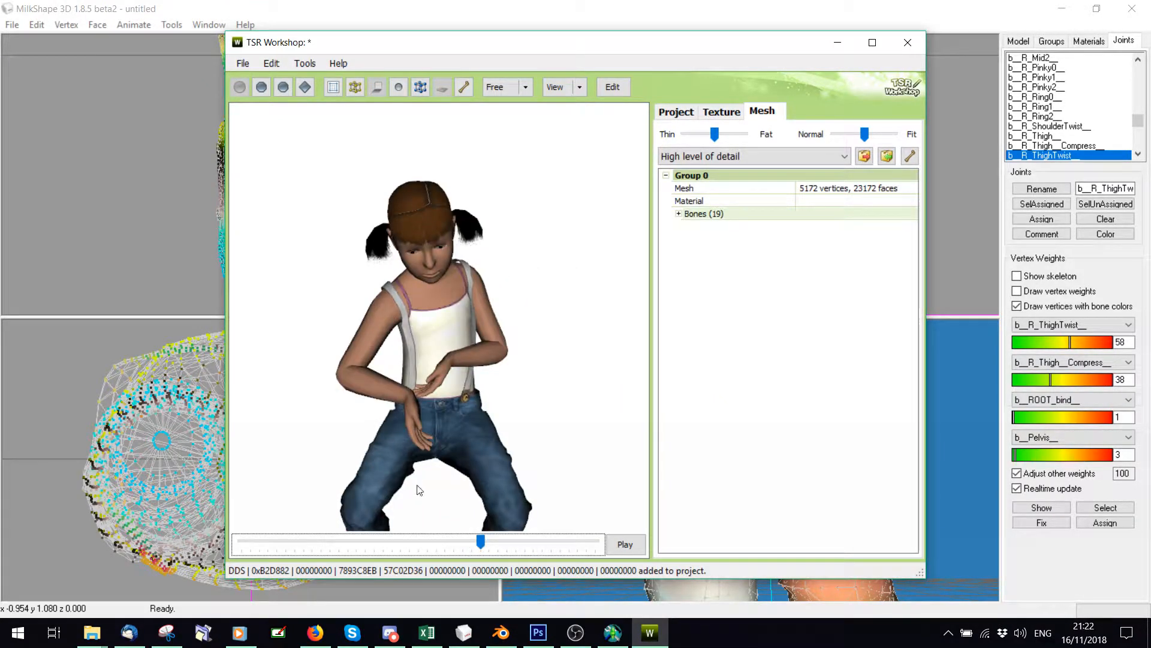
pyautogui.moveTo(456, 490); pyautogui.dragTo(242, 400)
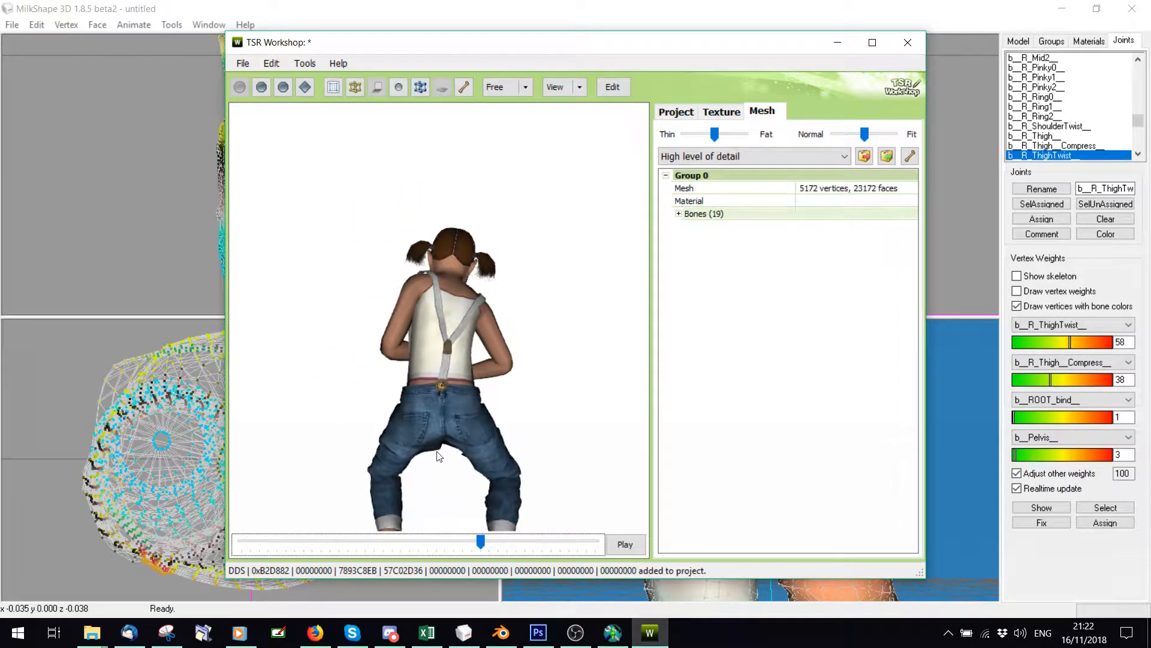
pyautogui.moveTo(444, 461)
pyautogui.mouseDown()
pyautogui.moveTo(489, 448)
pyautogui.moveTo(460, 465)
pyautogui.mouseUp()
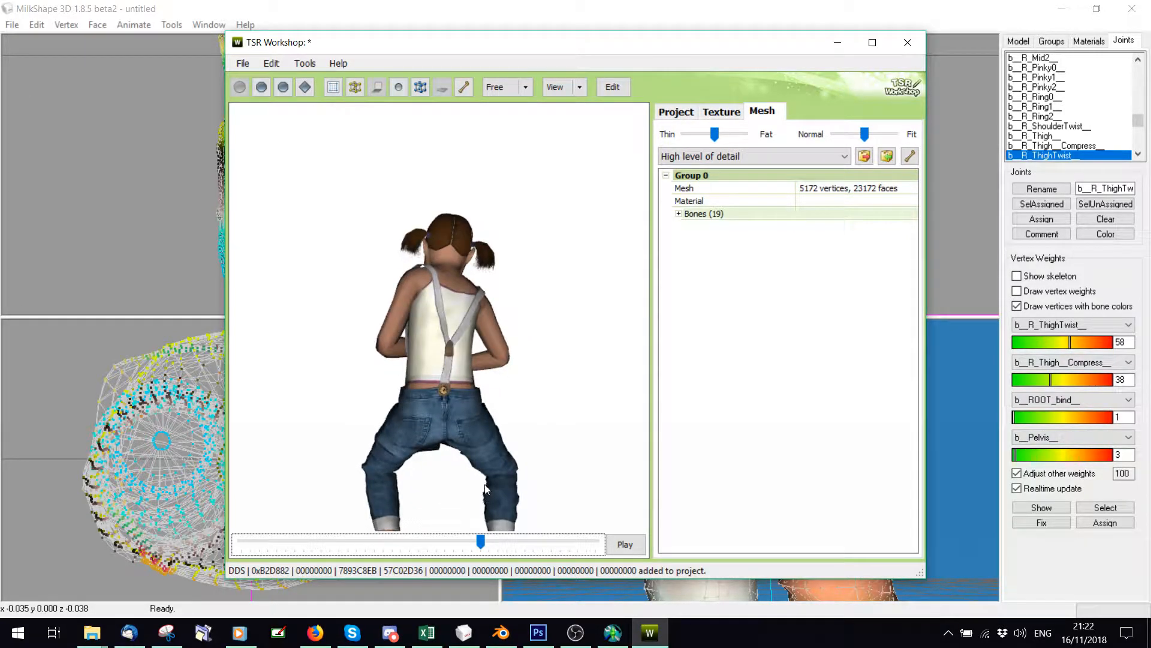
# Switch back to MilkShape 3D and load the weights of a vertex on the inner left thigh, with the bone colors hidden
pyautogui.click(947, 449)
pyautogui.moveTo(851, 462); pyautogui.dragTo(567, 470)
pyautogui.scroll(3, 582, 467)
pyautogui.keyDown('ctrl'); pyautogui.moveTo(674, 407); pyautogui.dragTo(733, 380); pyautogui.keyUp('ctrl')
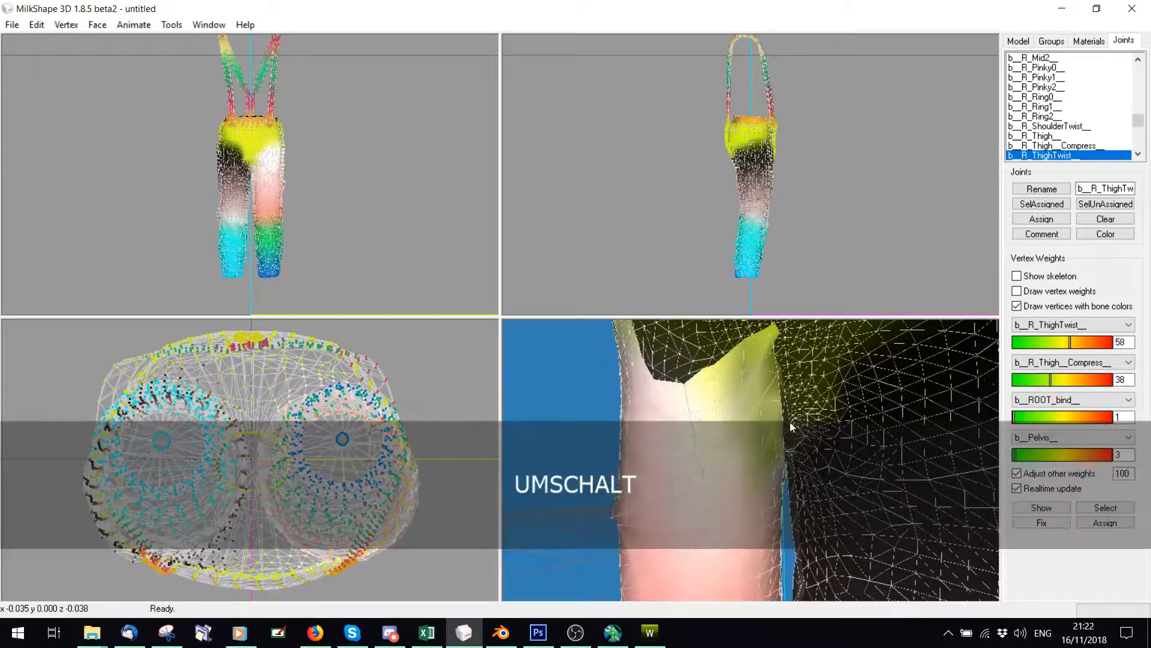
pyautogui.click(1016, 306)
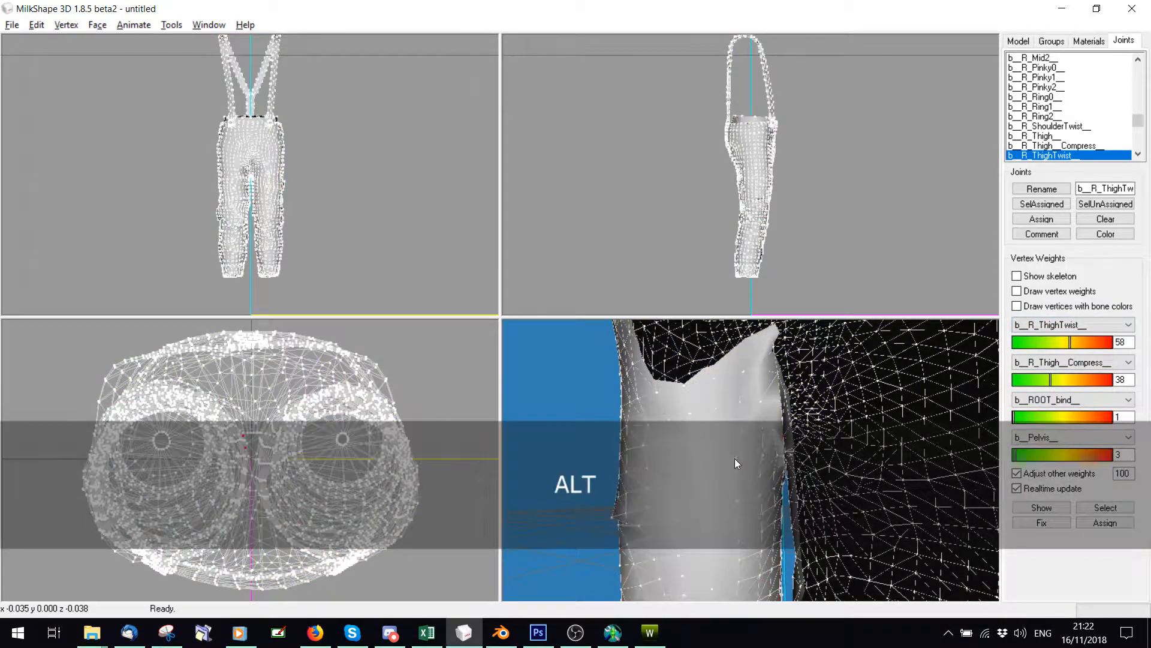
pyautogui.click(1041, 507)
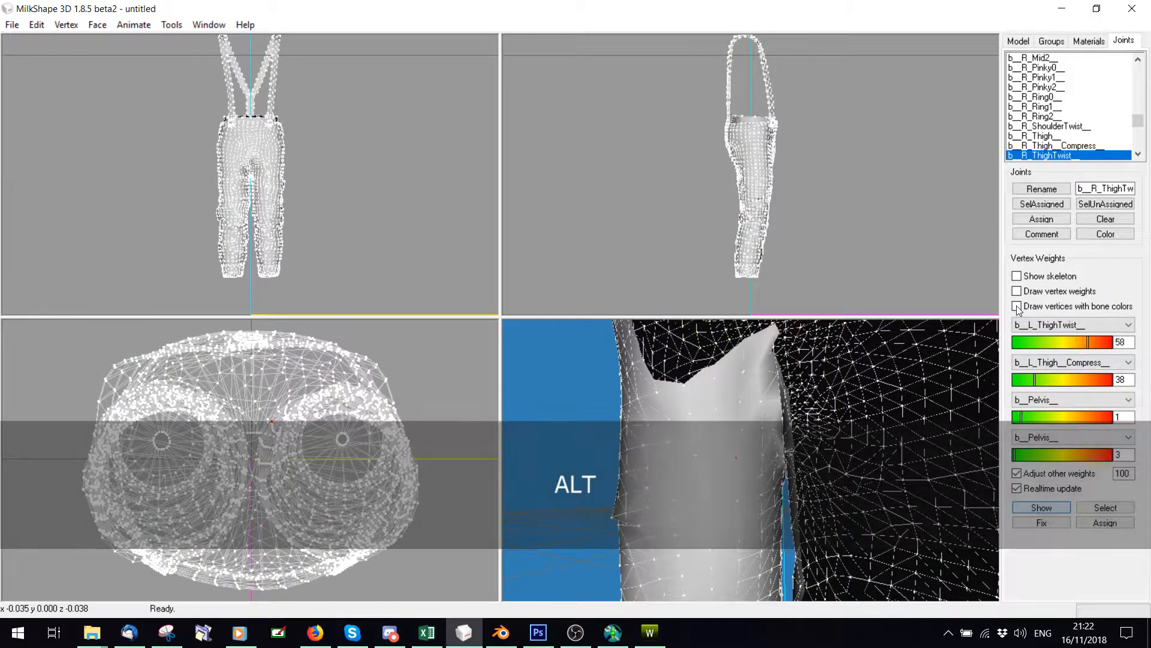
pyautogui.click(1016, 307)
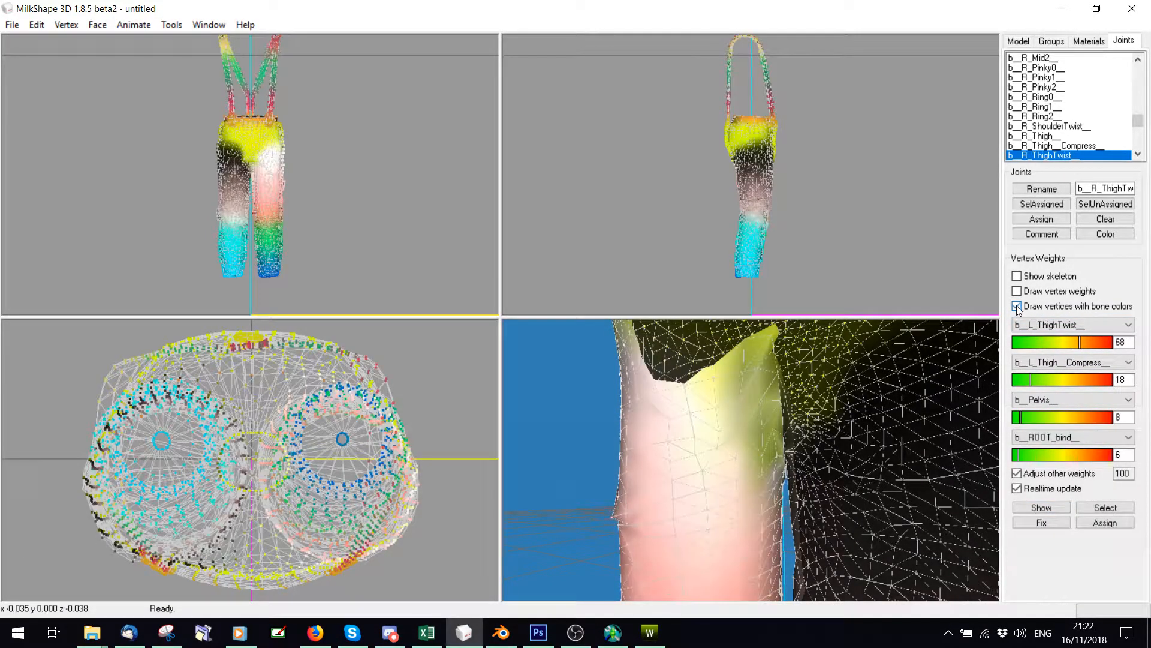
pyautogui.click(1016, 306)
# Assign b__L_ThighTwist__ 68, b__L_Thigh__Compress__ 18, b__Pelvis__ 8 and b__ROOT_bind__ 6 to the inner left-thigh vertices near the crotch, with bone colors shown
pyautogui.press('alt')
pyautogui.press('shift')
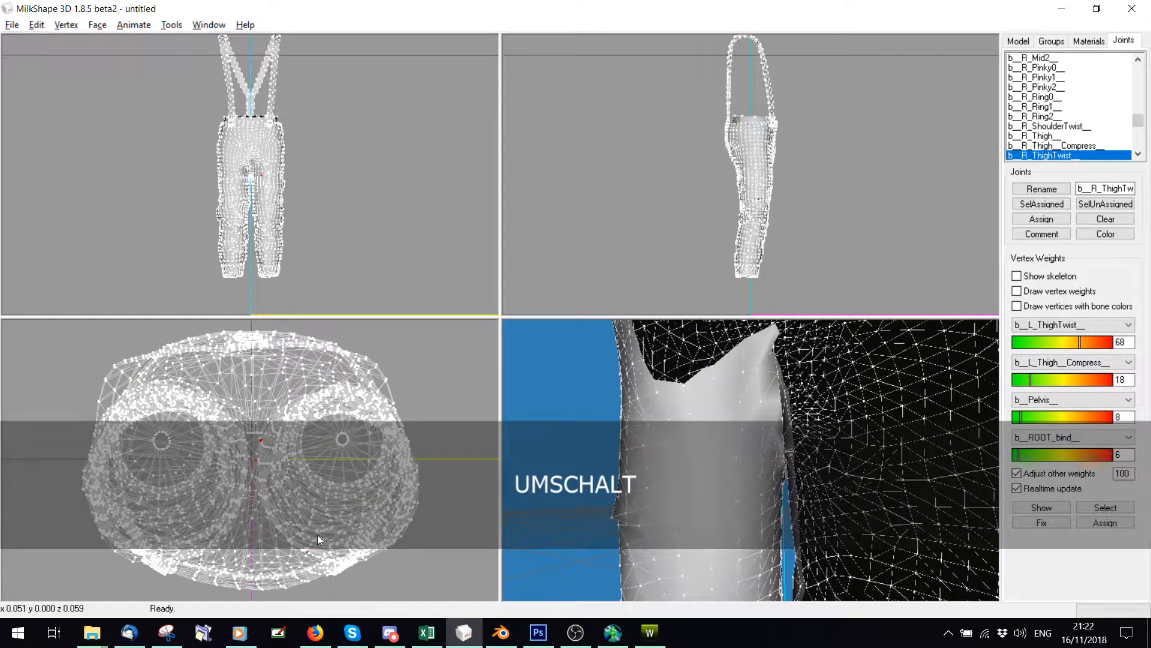
pyautogui.click(1016, 306)
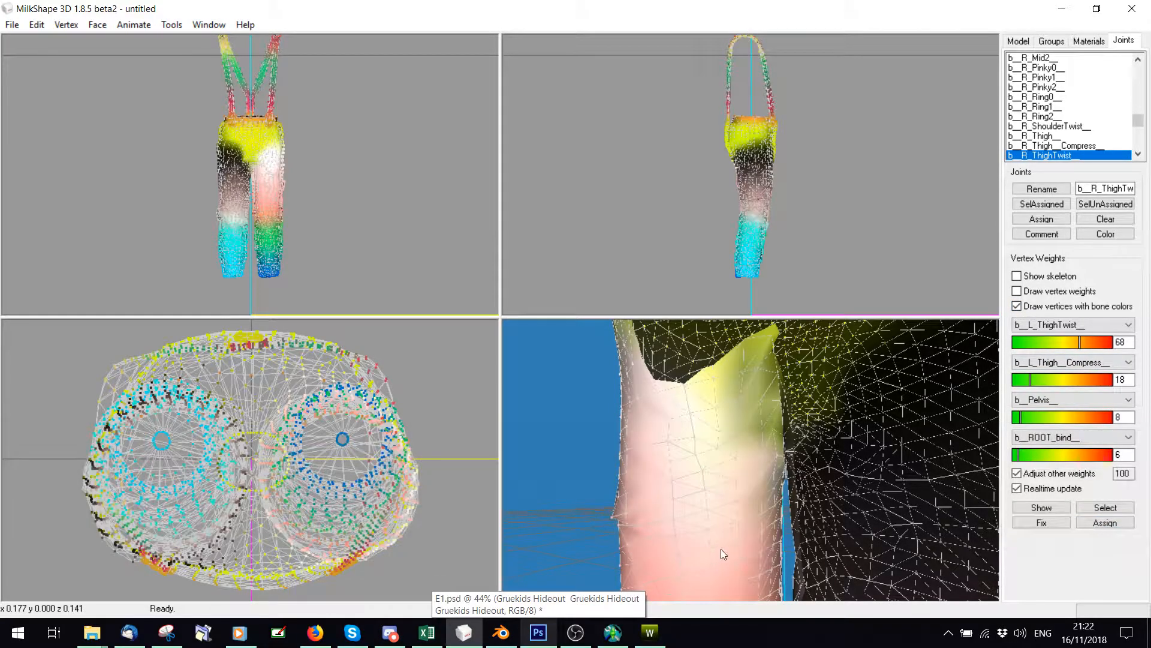
# Compare with the TSR Workshop preview, then load the weights of an inner right-thigh vertex in MilkShape 3D with bone colors hidden
pyautogui.moveTo(695, 531); pyautogui.dragTo(894, 532)
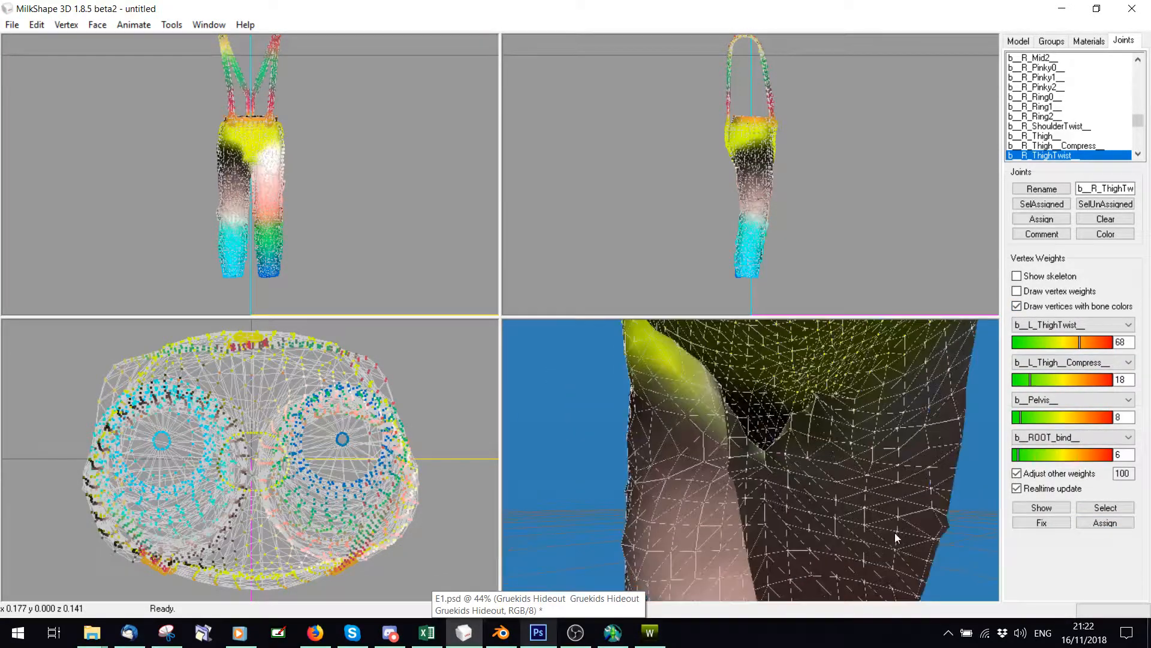
pyautogui.keyDown('ctrl'); pyautogui.moveTo(810, 575); pyautogui.dragTo(850, 3); pyautogui.keyUp('ctrl')
pyautogui.moveTo(770, 400); pyautogui.dragTo(705, 629)
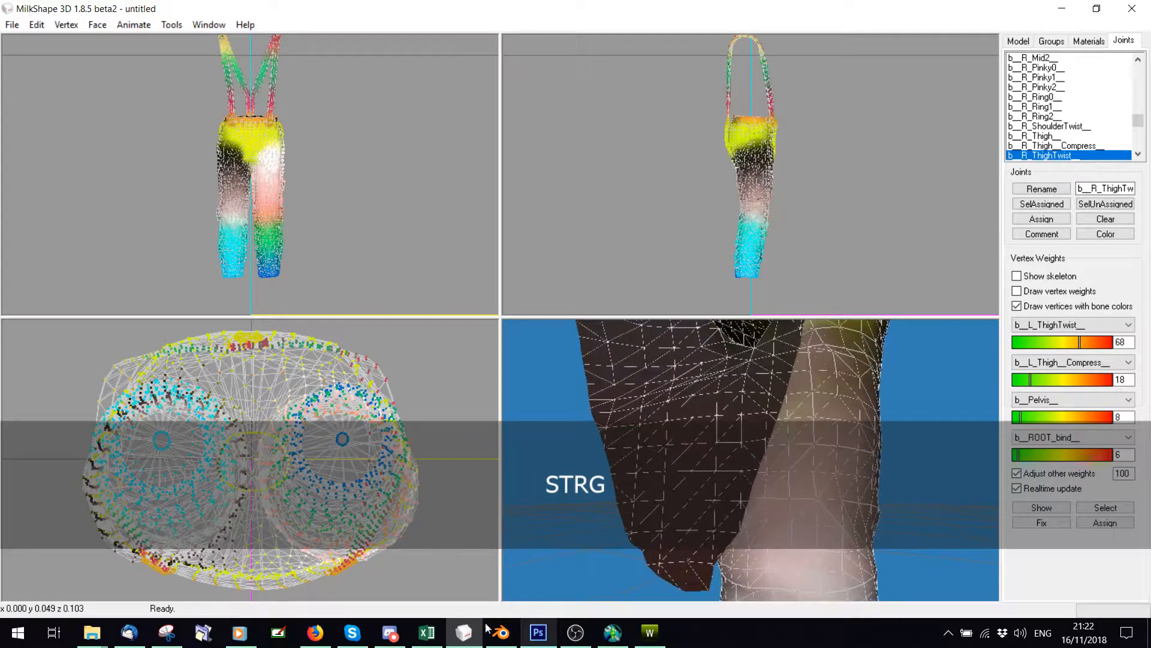
pyautogui.click(638, 634)
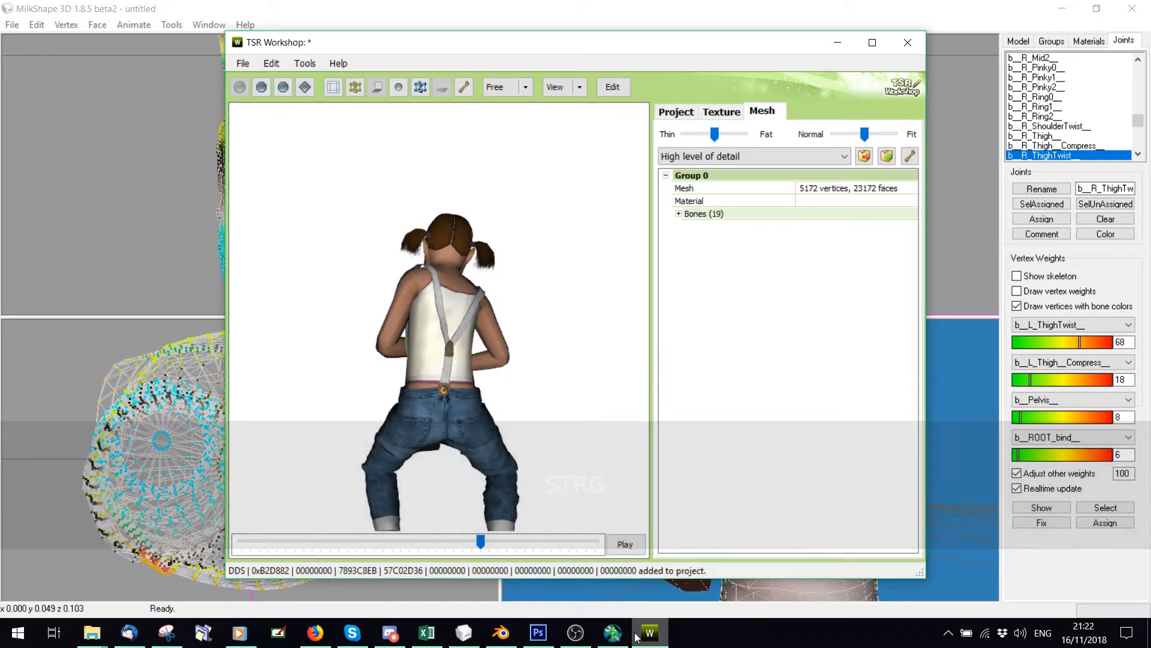
pyautogui.click(637, 634)
pyautogui.keyDown('shift'); pyautogui.moveTo(801, 503); pyautogui.dragTo(832, 458); pyautogui.keyUp('shift')
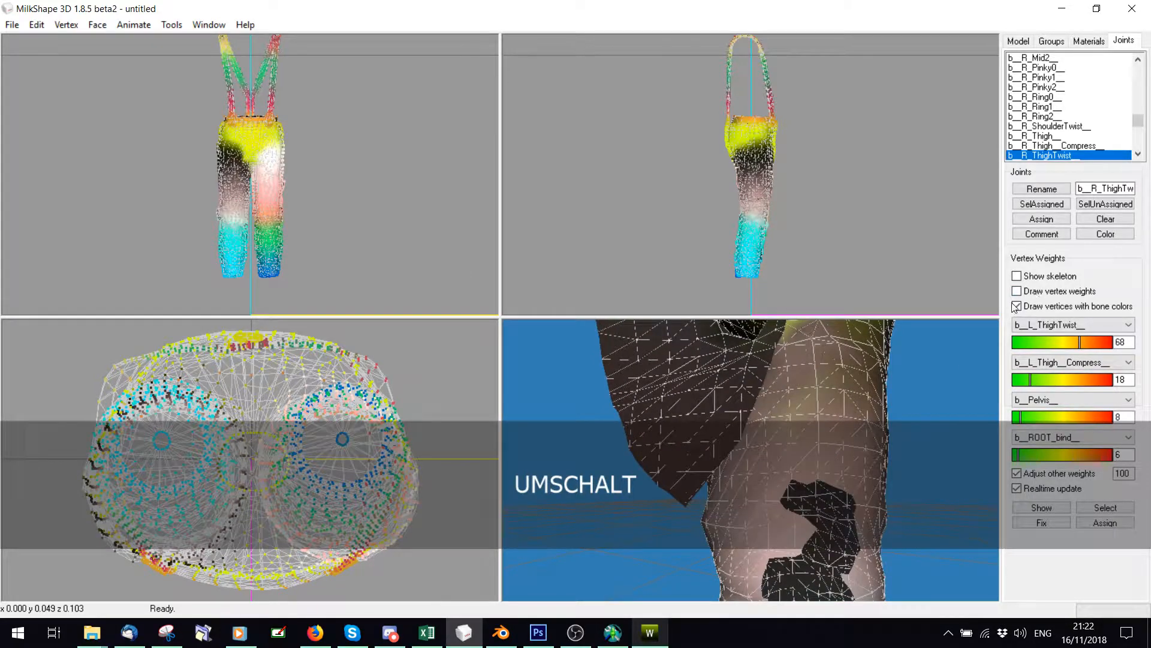
pyautogui.click(1017, 306)
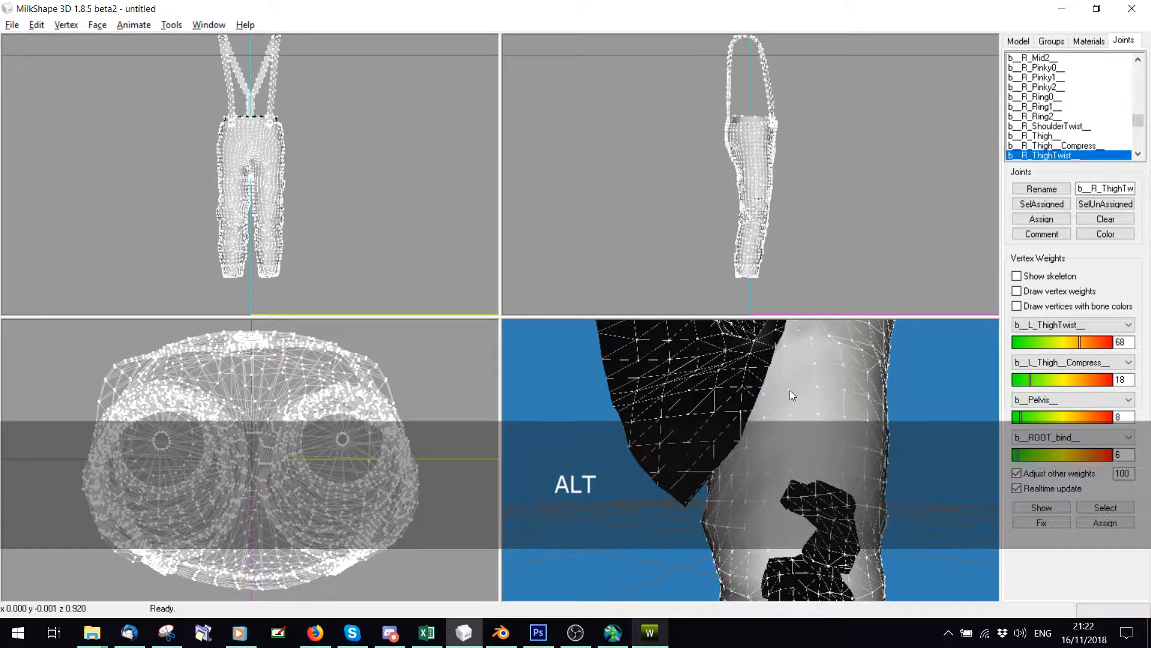
pyautogui.click(1041, 507)
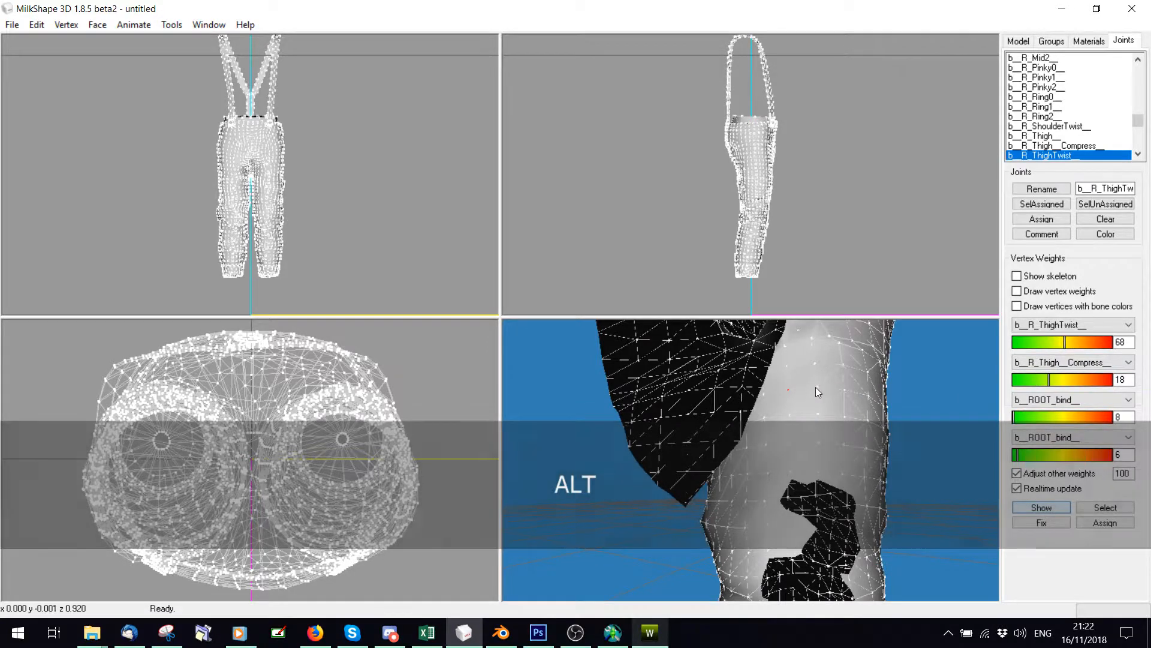
# Assign b__R_ThighTwist__ 57, b__R_Thigh__Compress__ 39, b__Pelvis__ 3 and b__ROOT_bind__ 1 to the inner right-thigh vertices, with bone colors shown
pyautogui.click(816, 387)
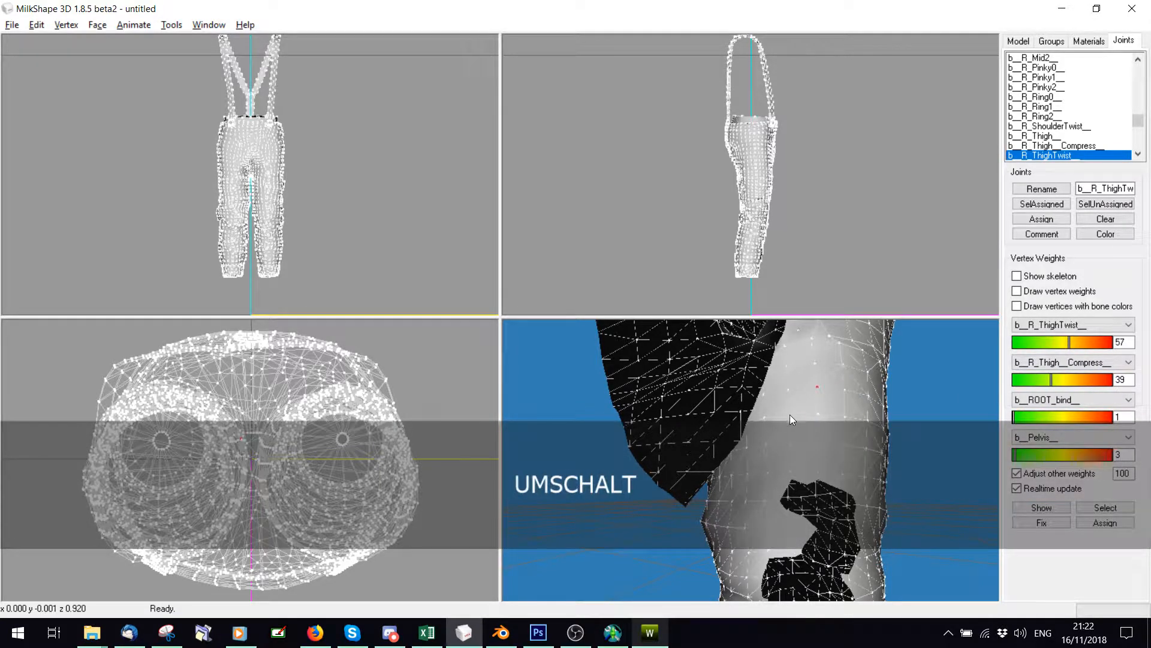
pyautogui.keyDown('shift'); pyautogui.click(790, 415); pyautogui.keyUp('shift')
pyautogui.press('alt')
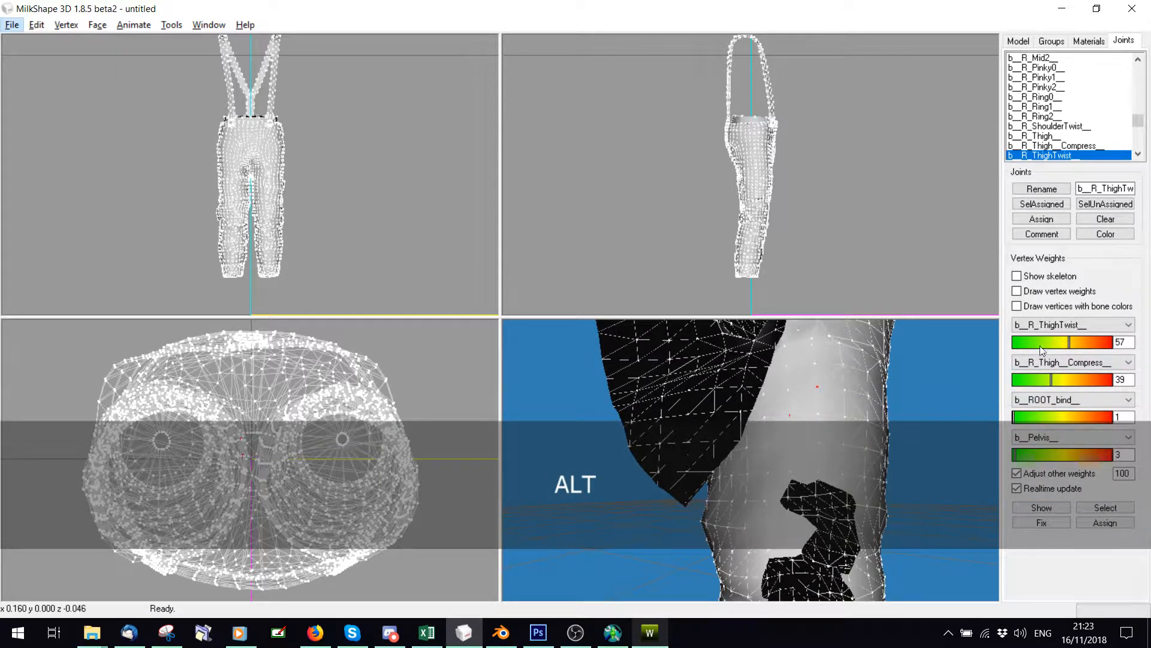
pyautogui.click(1016, 306)
pyautogui.click(1091, 521)
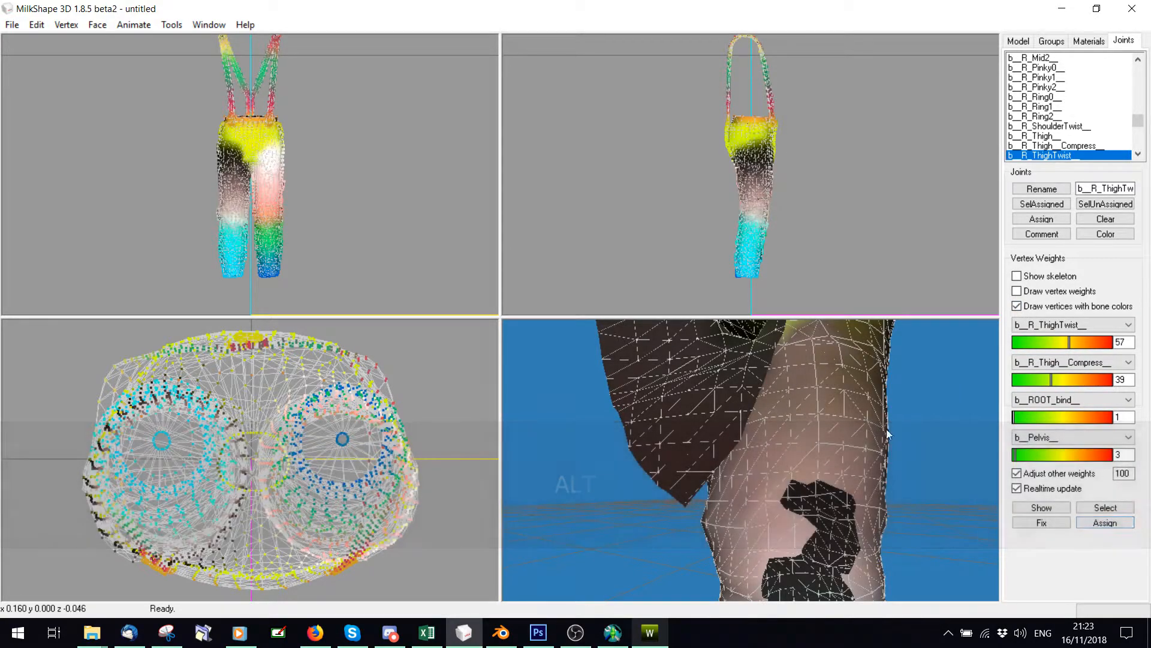
# Export the reweighted trousers as a TSRW object, overwriting E.wso in the Sweatpants folder
pyautogui.keyDown('ctrl'); pyautogui.moveTo(767, 523); pyautogui.dragTo(809, 243); pyautogui.keyUp('ctrl')
pyautogui.keyDown('shift'); pyautogui.moveTo(774, 437); pyautogui.dragTo(824, 616); pyautogui.keyUp('shift')
pyautogui.click(12, 24)
pyautogui.moveTo(36, 146)
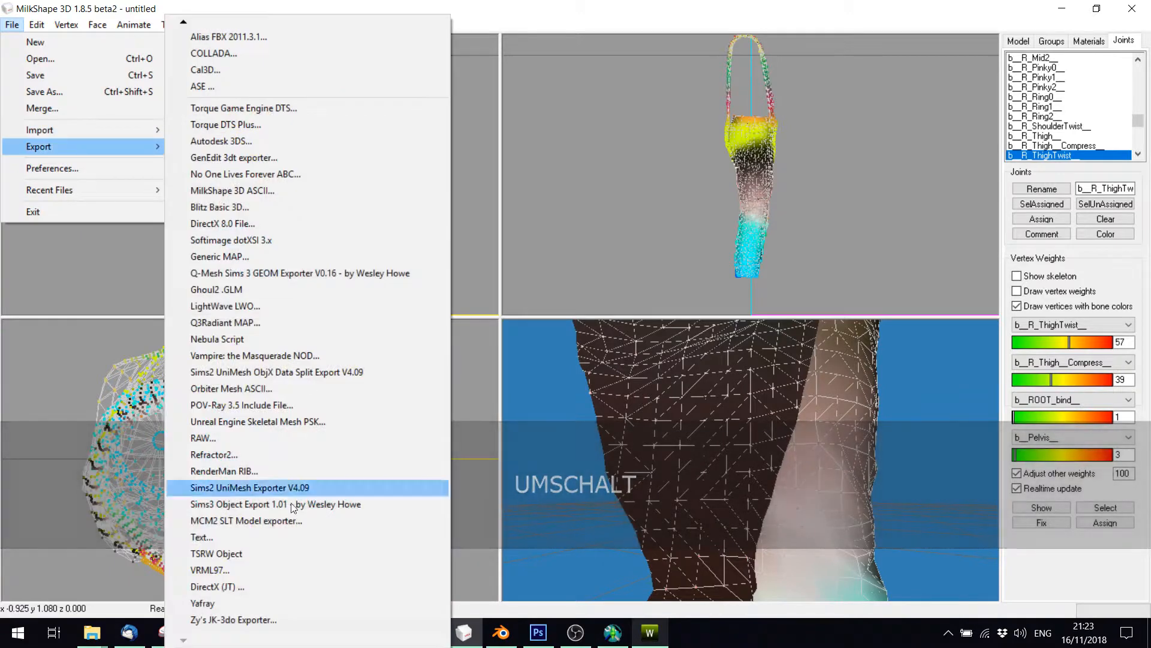
pyautogui.click(270, 555)
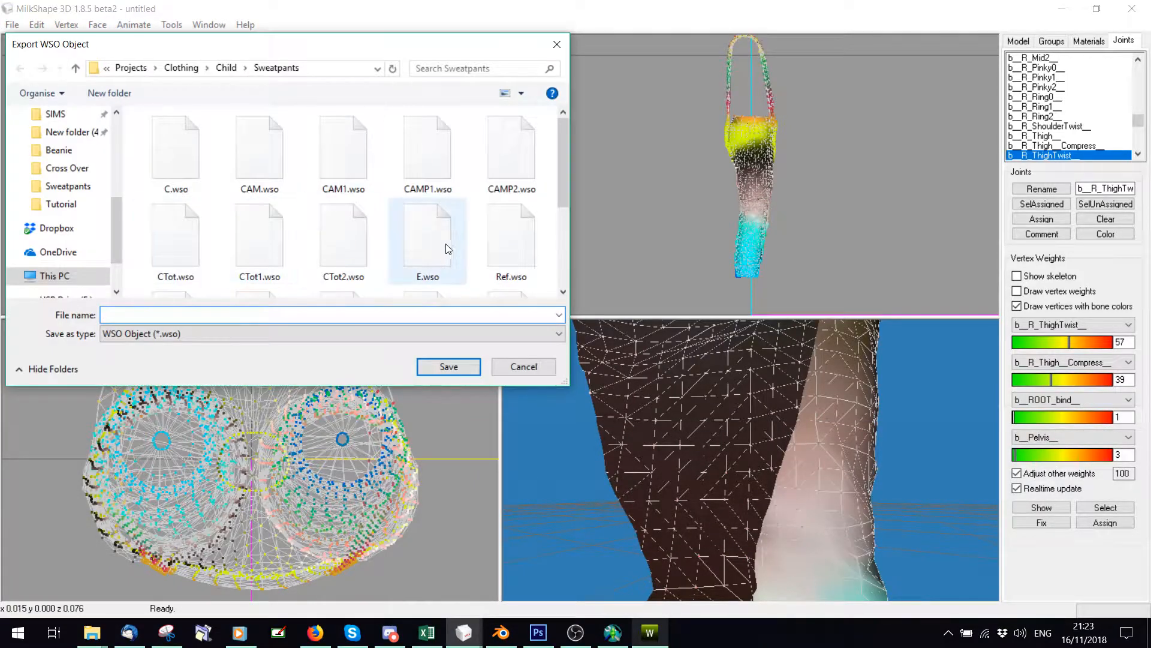
pyautogui.doubleClick(441, 239)
pyautogui.click(612, 321)
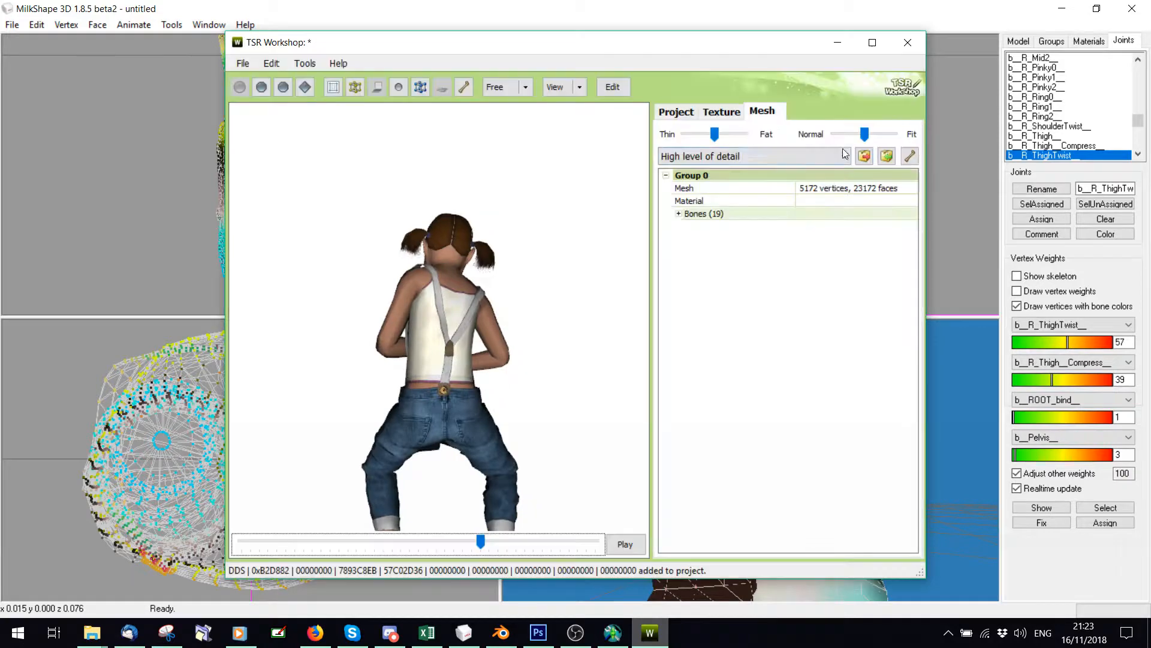
# Switch to TSR Workshop and import E.wso as the high-detail mesh without optimizing the vertex data, updating the bounding box automatically
pyautogui.click(887, 157)
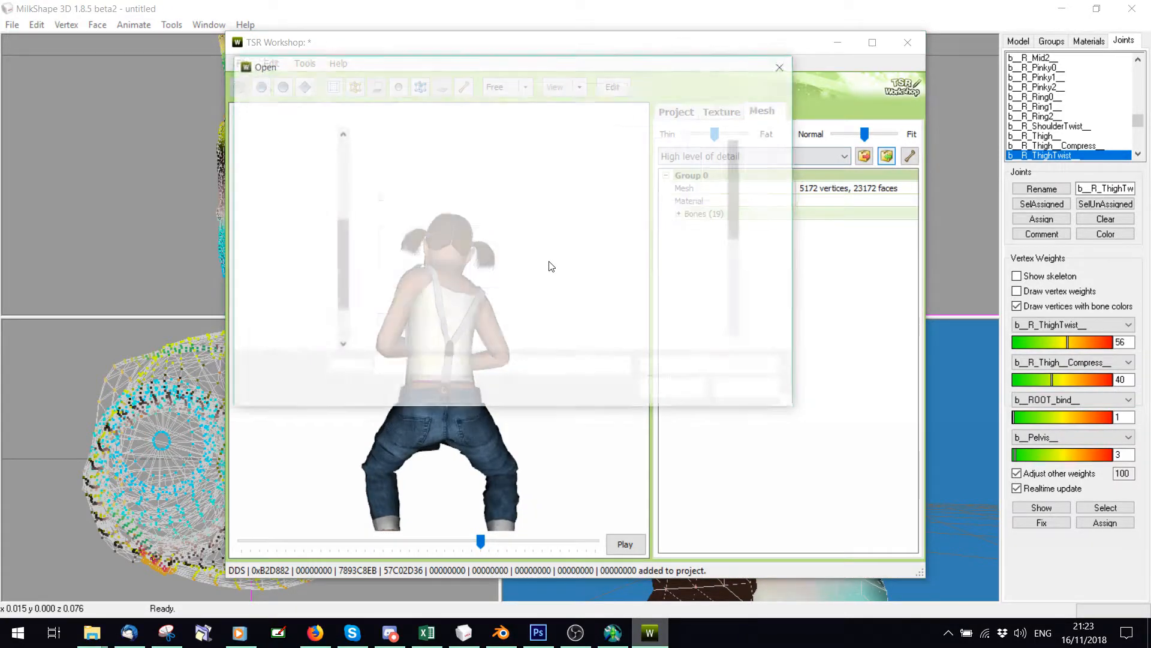
pyautogui.scroll(-1, 618, 238)
pyautogui.doubleClick(401, 317)
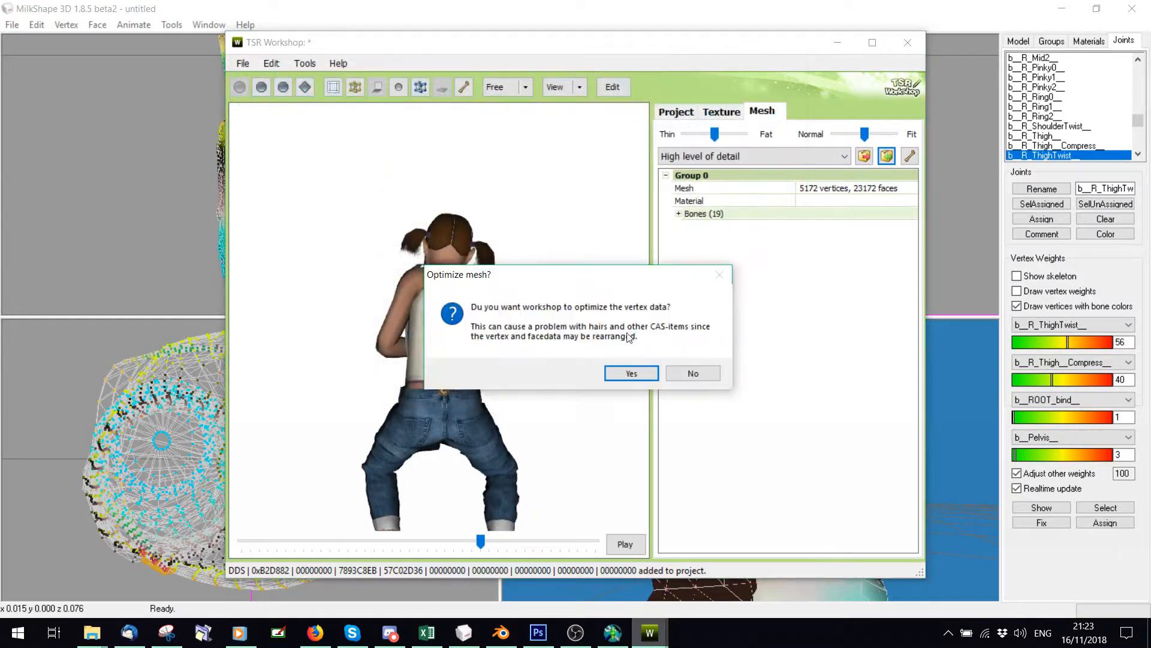
pyautogui.click(693, 374)
pyautogui.click(617, 369)
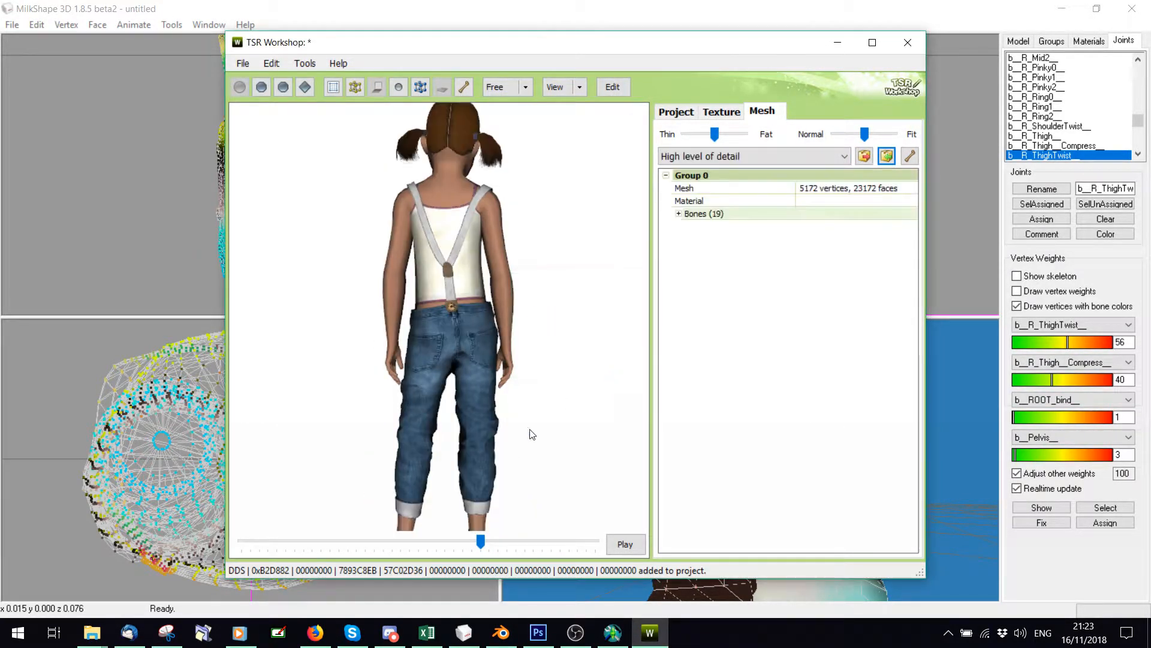
# Pose the character in a squatting frame of the animation and examine the trousers' thighs and crotch from several angles
pyautogui.click(492, 548)
pyautogui.moveTo(450, 460); pyautogui.dragTo(382, 426)
pyautogui.moveTo(456, 455); pyautogui.dragTo(455, 439)
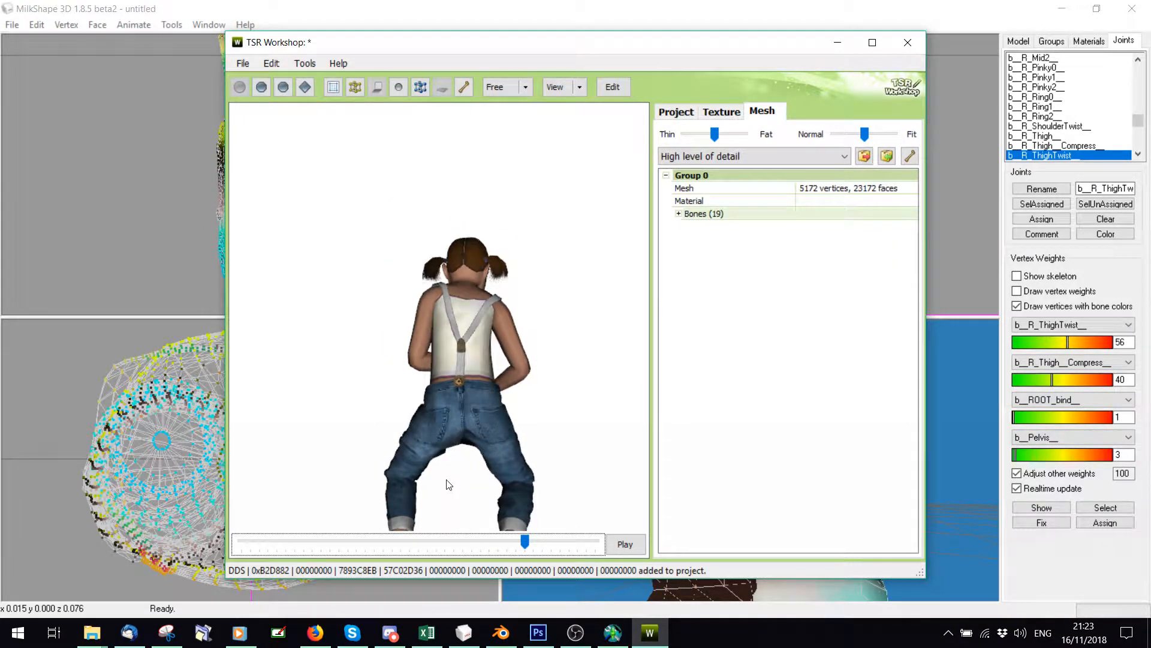
pyautogui.moveTo(448, 484); pyautogui.dragTo(51, 447)
pyautogui.moveTo(929, 443); pyautogui.dragTo(494, 509)
# Switch back to MilkShape 3D and change the display color of the b__L_ThighTwist__ joint to blue
pyautogui.keyDown('shift'); pyautogui.moveTo(753, 393); pyautogui.dragTo(797, 564); pyautogui.keyUp('shift')
pyautogui.keyDown('shift'); pyautogui.moveTo(717, 384); pyautogui.dragTo(745, 484); pyautogui.keyUp('shift')
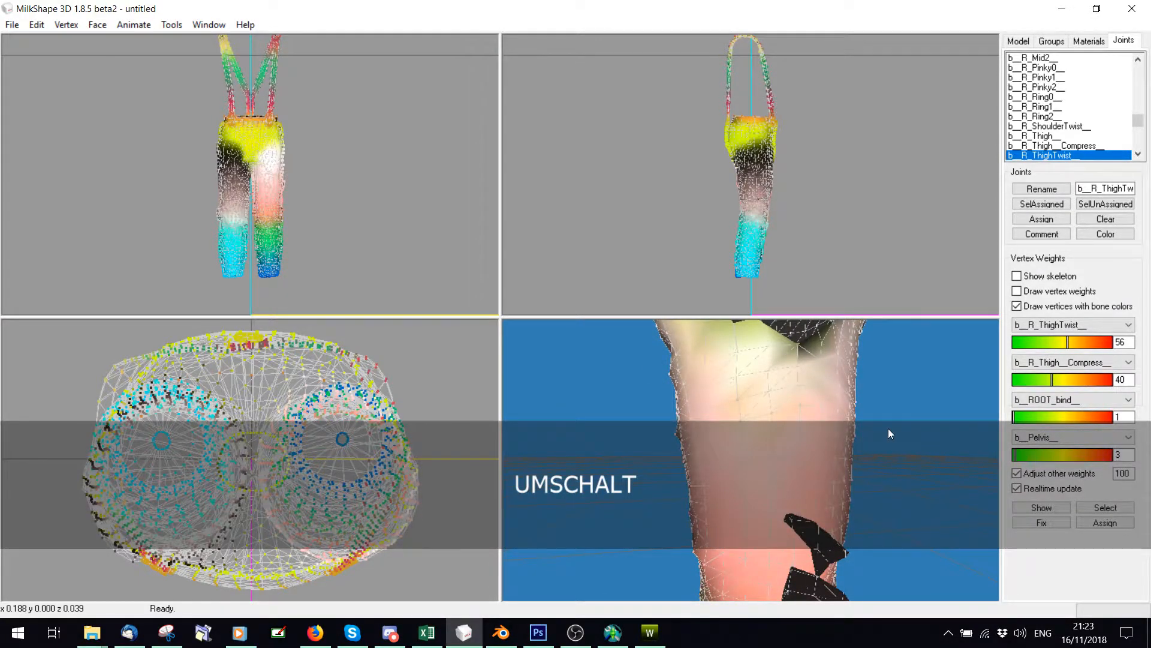
pyautogui.keyDown('shift'); pyautogui.moveTo(889, 429); pyautogui.dragTo(893, 425); pyautogui.keyUp('shift')
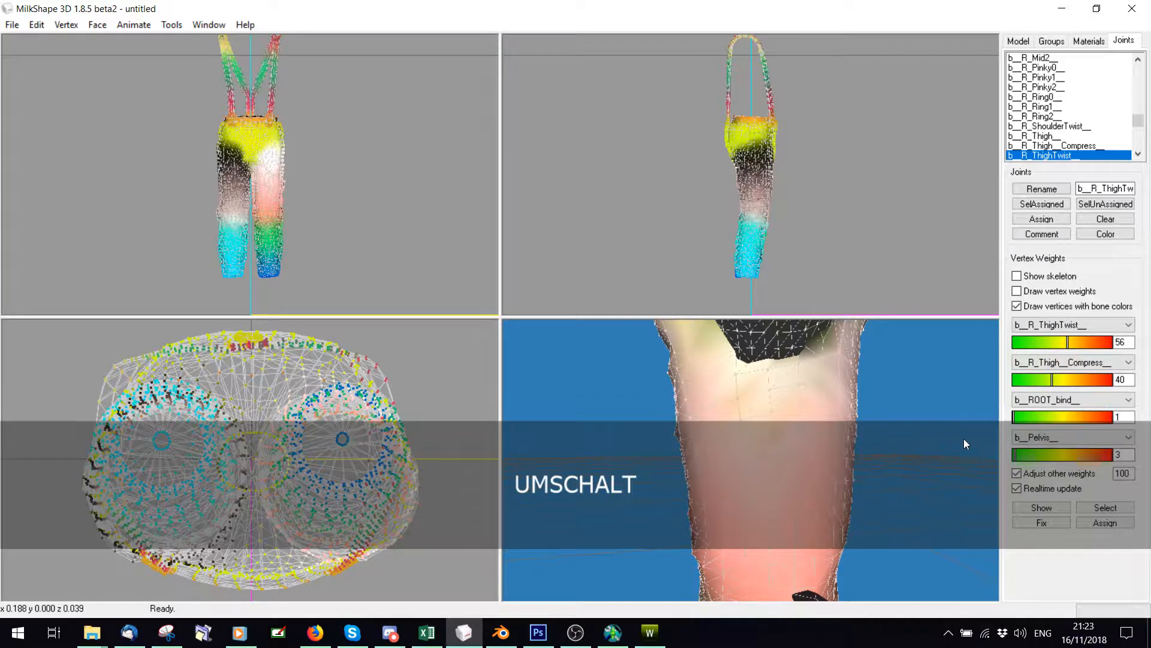
pyautogui.moveTo(951, 435); pyautogui.dragTo(907, 387)
pyautogui.scroll(10, 1125, 120)
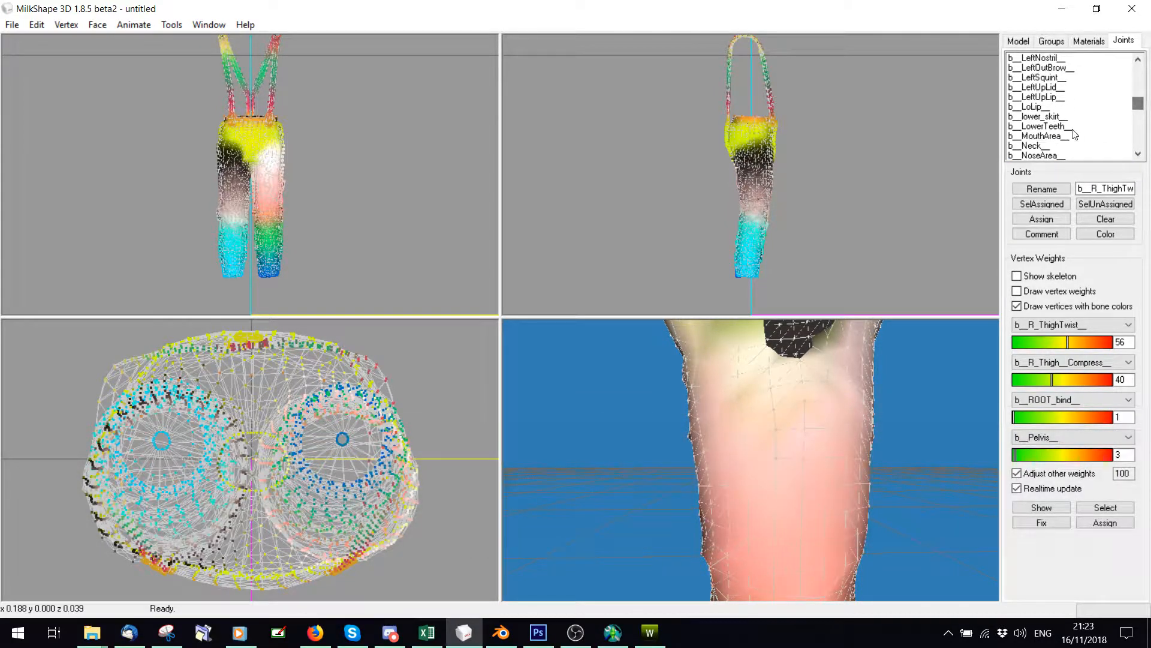
pyautogui.scroll(8, 1074, 135)
pyautogui.click(1057, 127)
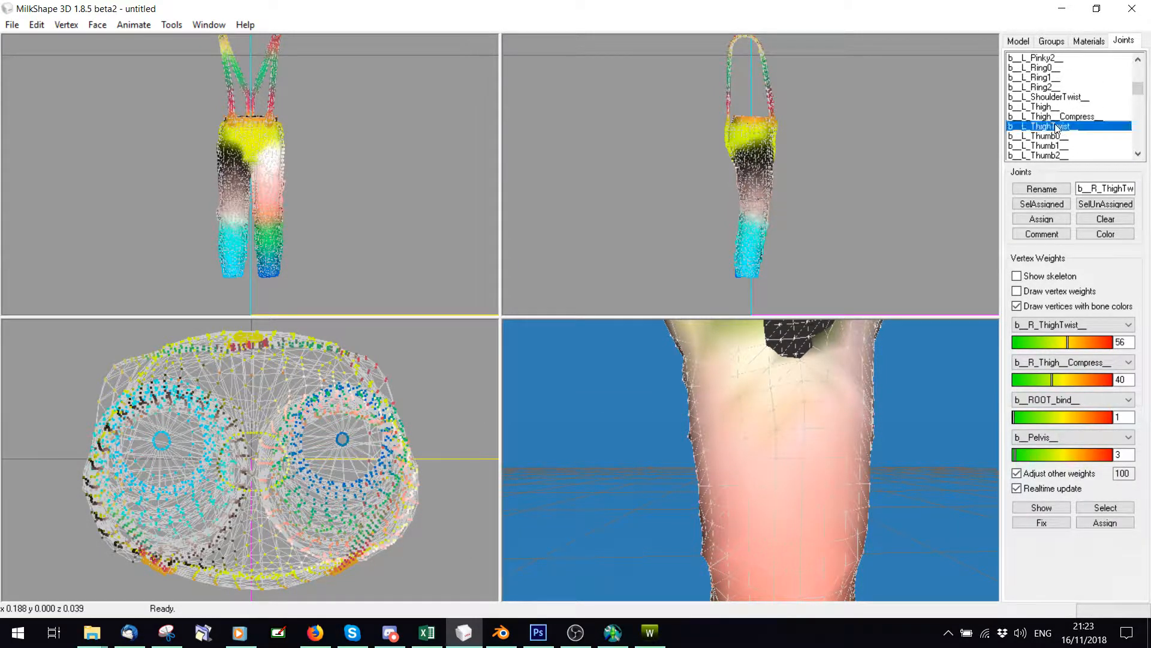
pyautogui.click(1106, 234)
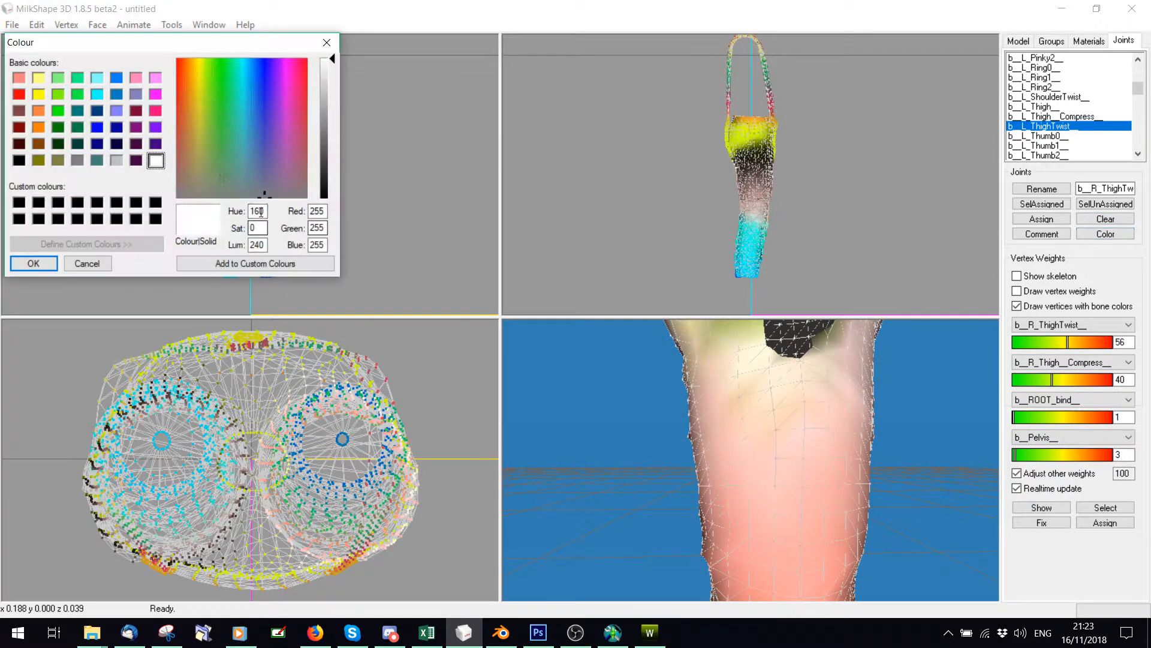
pyautogui.click(115, 78)
pyautogui.click(33, 264)
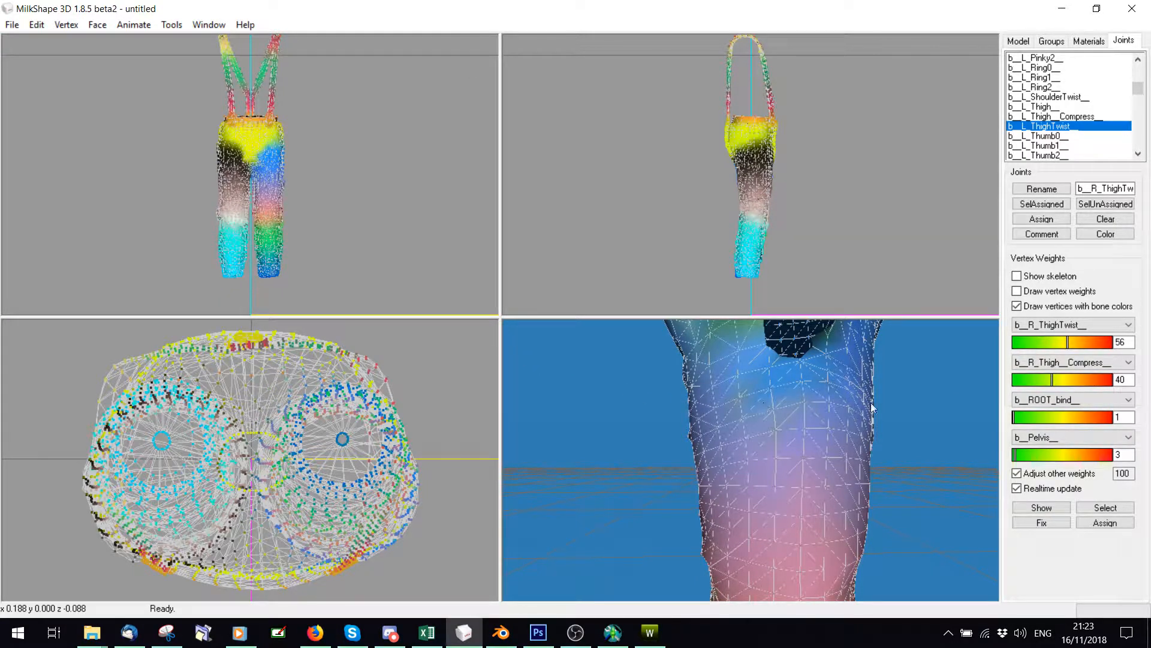
# Assign b__L_ThighTwist__ 63, b__L_Thigh__Compress__ 31, b__ROOT_bind__ 3 and b__Pelvis__ 3 to an inner left-thigh vertex, with bone colors shown
pyautogui.click(1017, 306)
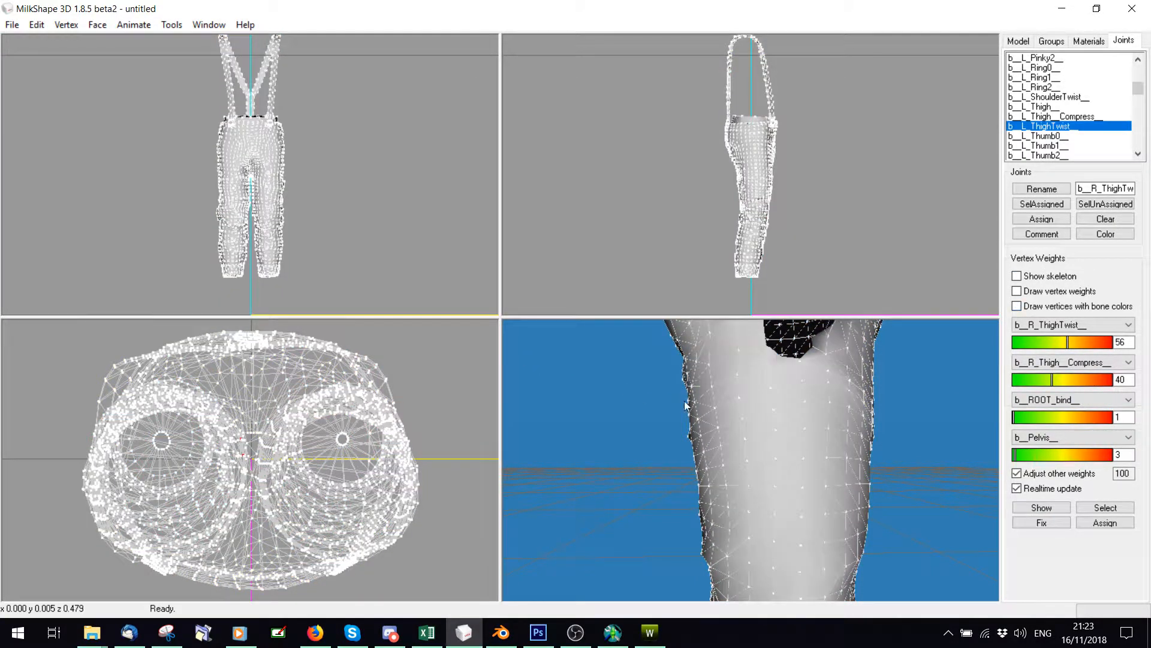
pyautogui.press('alt')
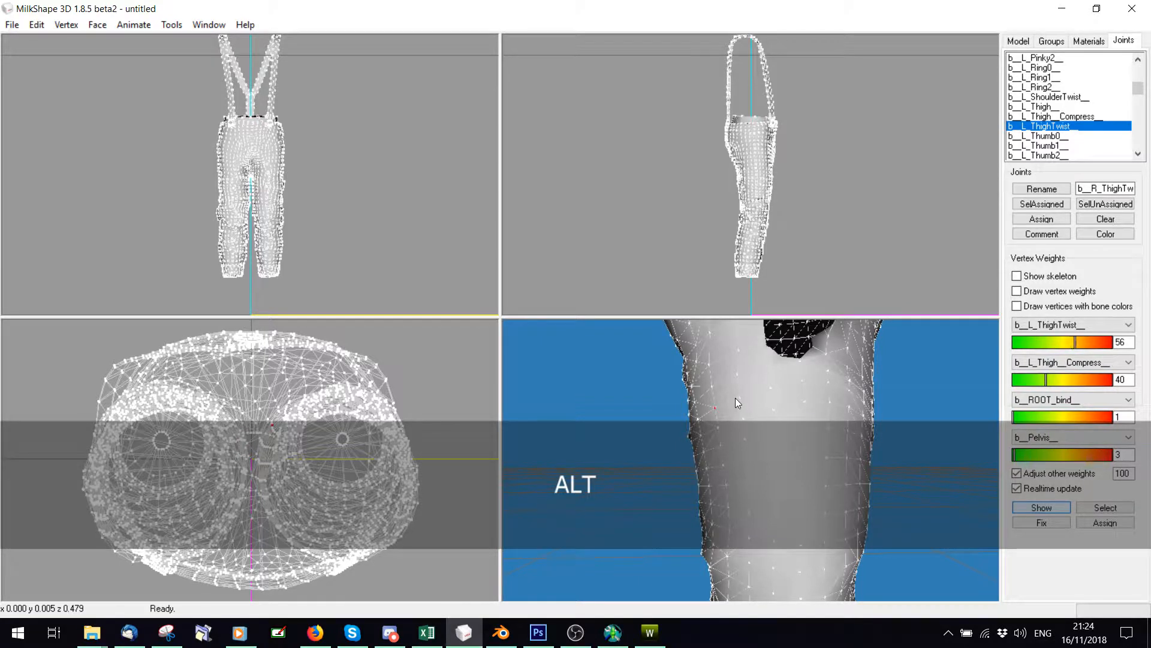
pyautogui.click(739, 397)
pyautogui.click(1017, 307)
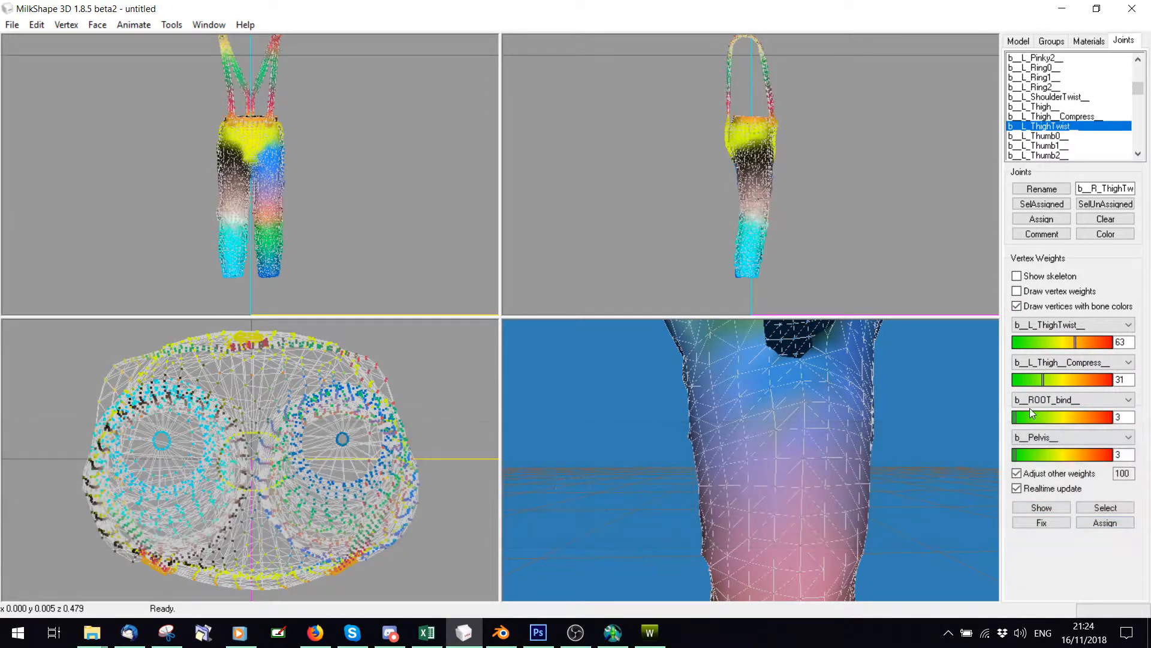
pyautogui.press('ctrl')
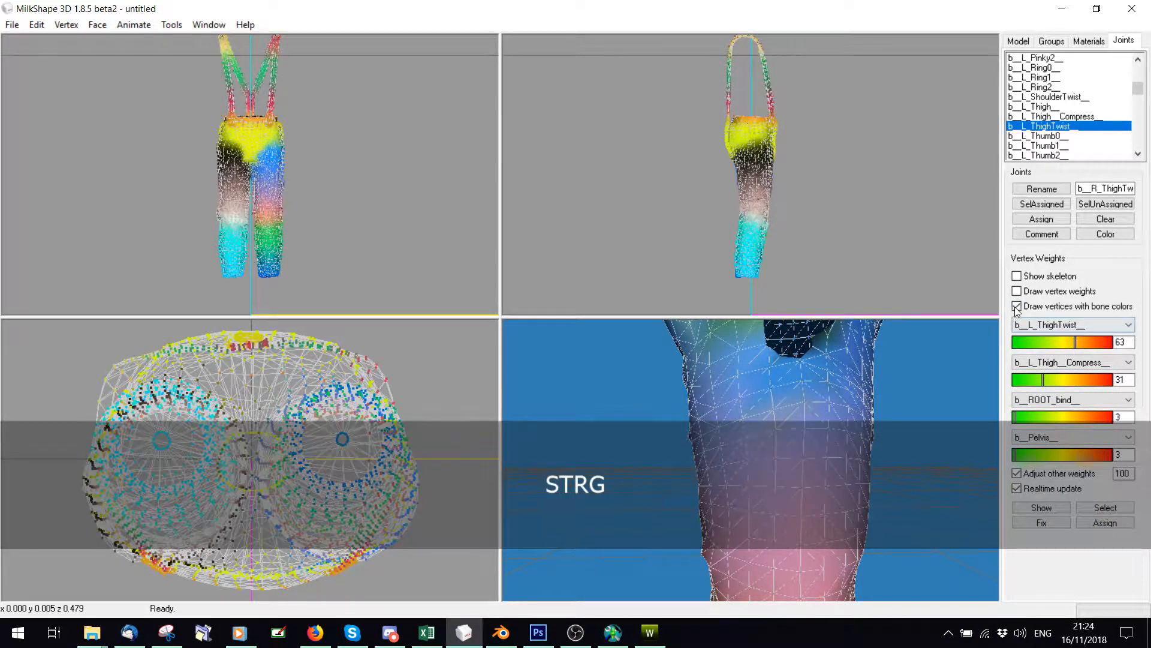
# Assign b__L_ThighTwist__ 57, b__L_Thigh__Compress__ 26, b__Pelvis__ 9 and b__R_ThighTwist__ 8 to two inner left-thigh vertices, with bone colors shown
pyautogui.click(1015, 307)
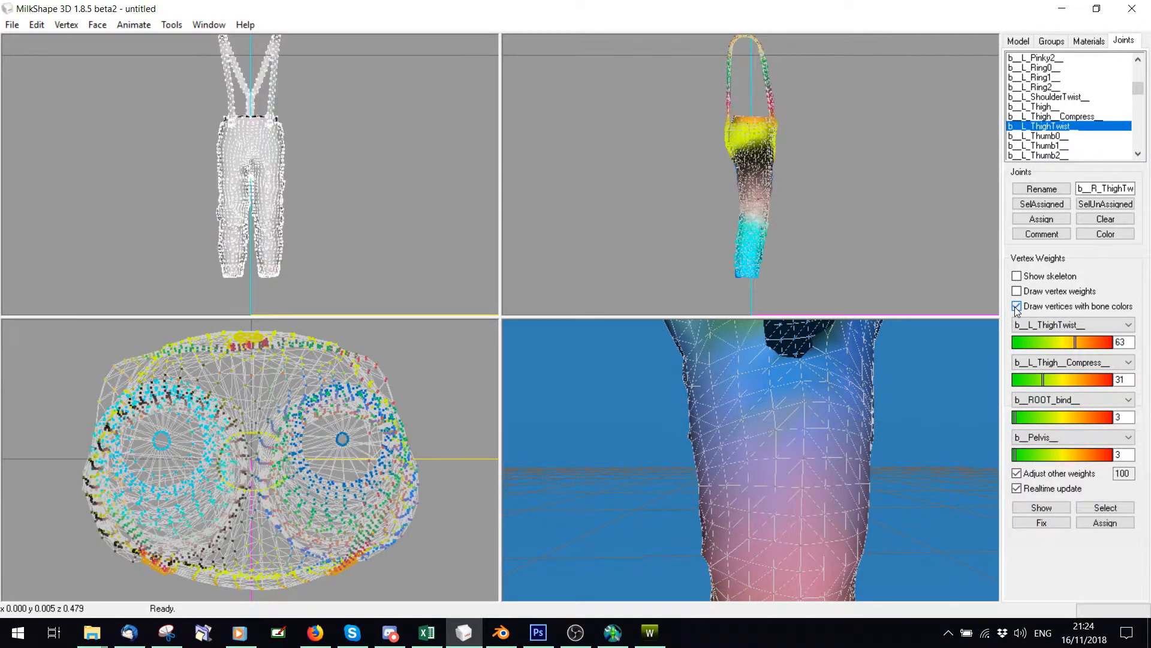
pyautogui.press('alt')
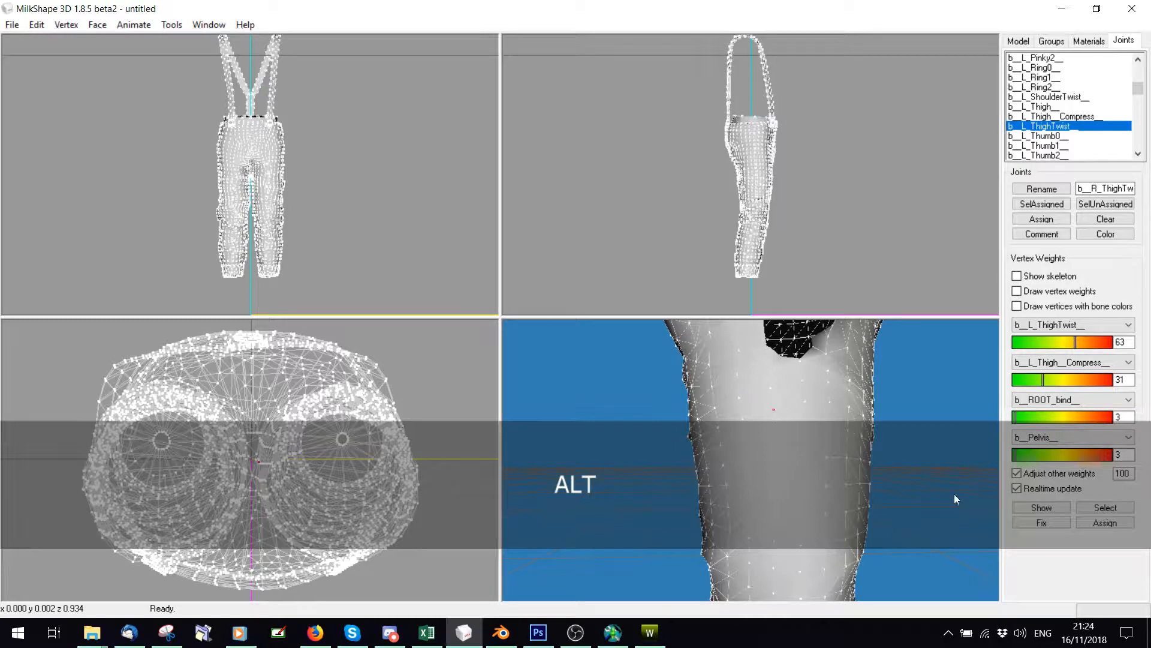
pyautogui.click(804, 400)
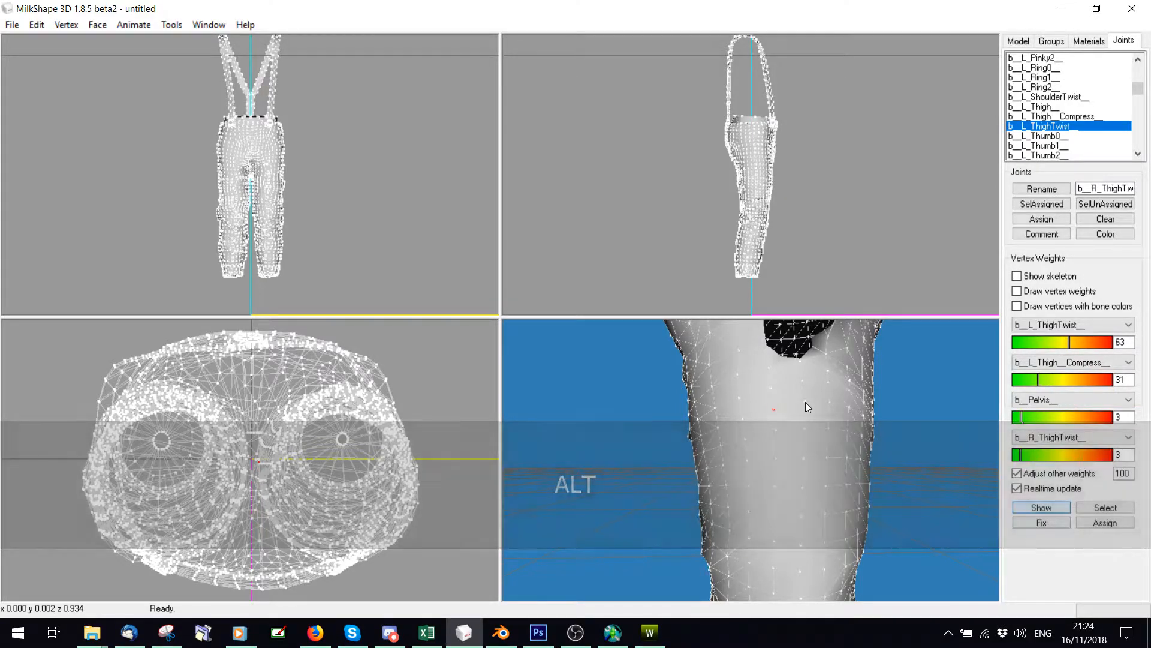
pyautogui.press('shift')
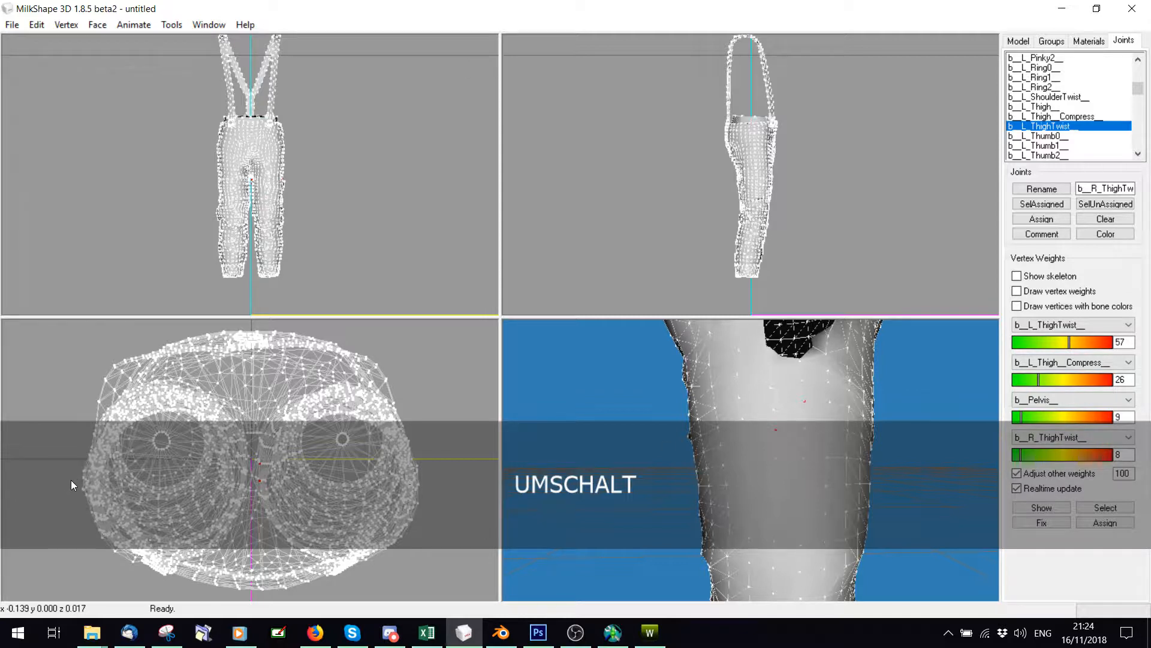
pyautogui.click(1016, 306)
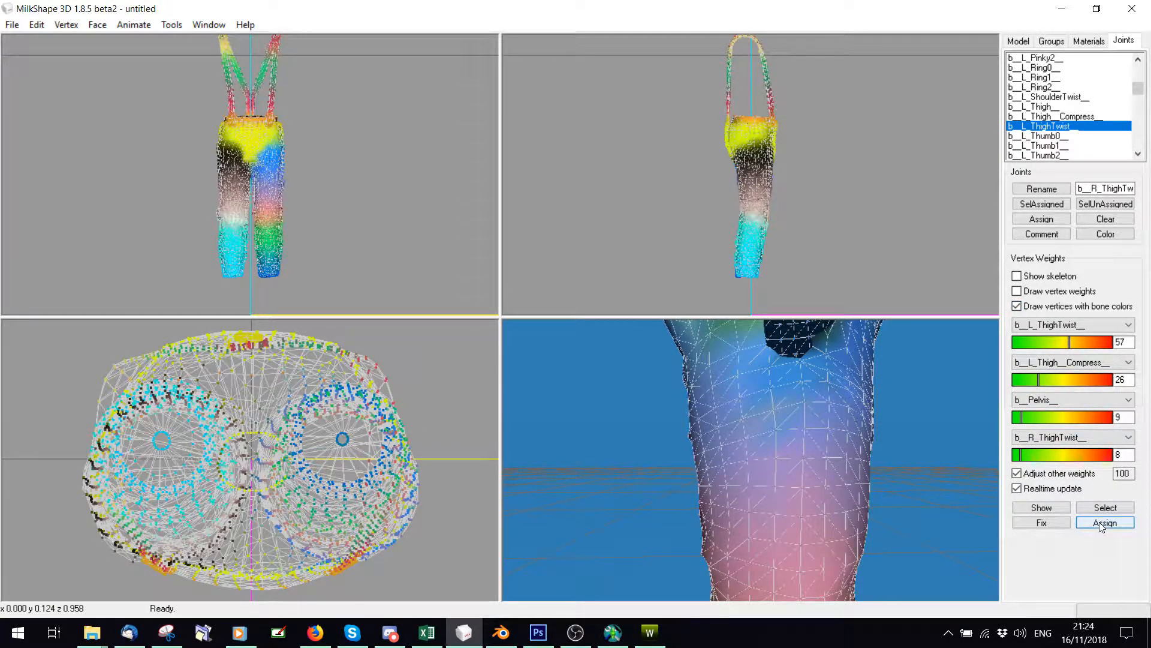
# Copy the weights b__L_ThighTwist__ 51, b__L_Thigh__Compress__ 47 and b__L_Calf__ 2 from one inner left-thigh vertex to its neighbor, with bone colors shown
pyautogui.click(1017, 306)
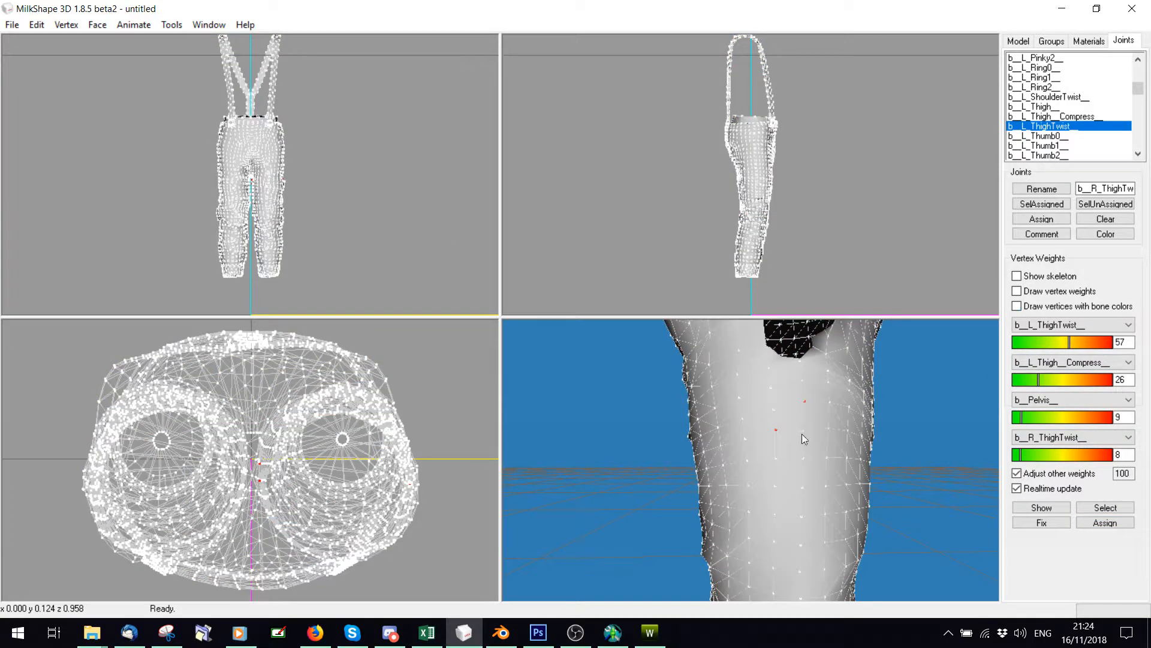
pyautogui.press('alt')
pyautogui.keyDown('alt'); pyautogui.click(806, 429); pyautogui.keyUp('alt')
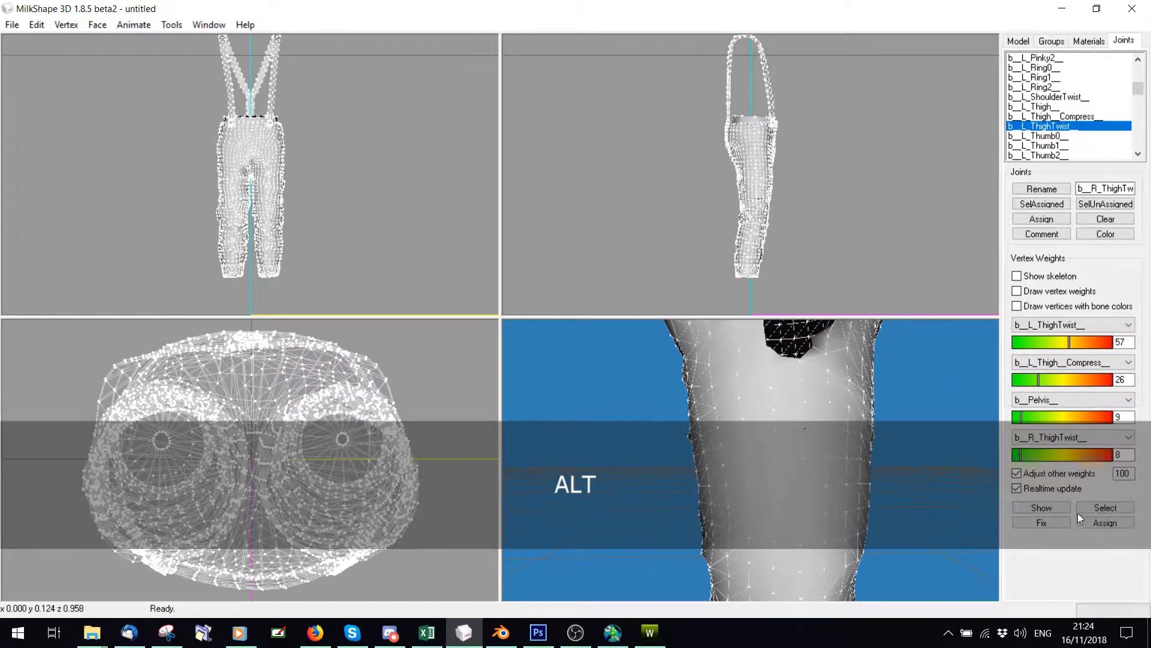
pyautogui.click(1053, 508)
pyautogui.keyDown('alt'); pyautogui.click(780, 431); pyautogui.keyUp('alt')
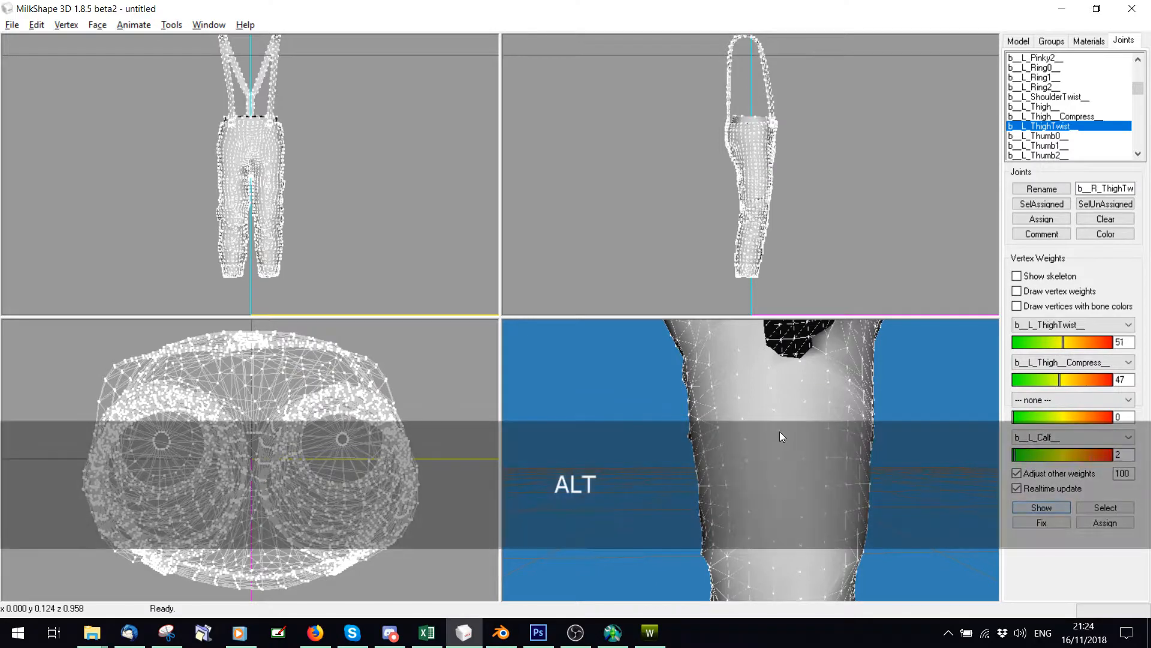
pyautogui.click(1016, 306)
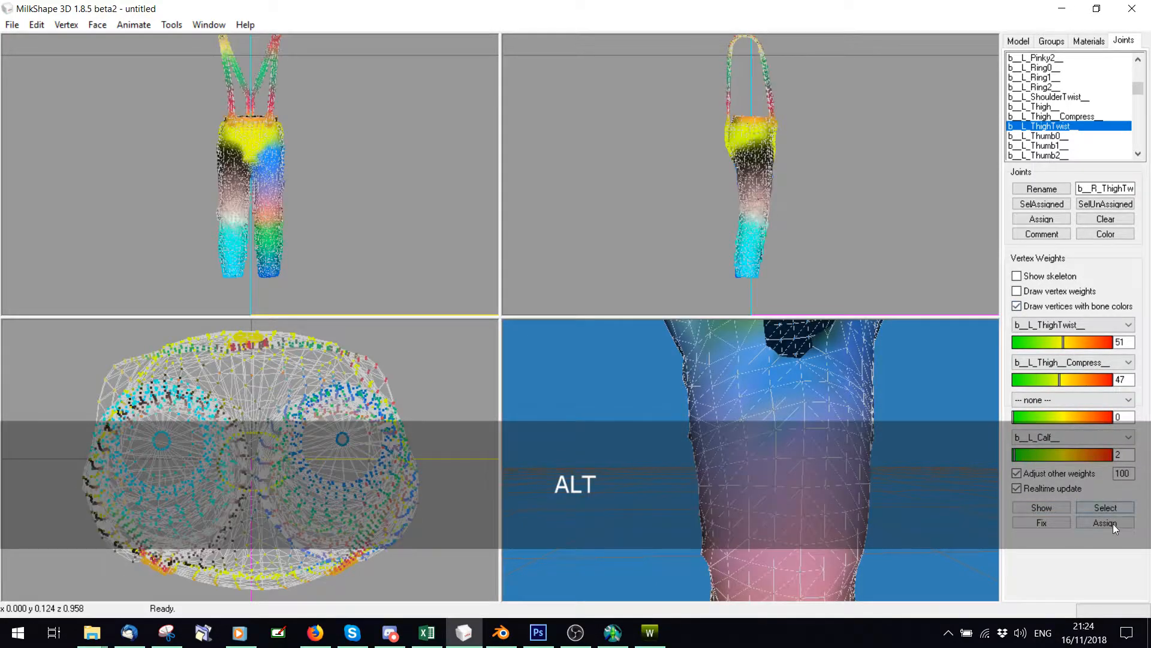
# Export the updated mesh as a TSRW object over the existing E.wso, then dismiss the export message
pyautogui.moveTo(632, 353); pyautogui.dragTo(791, 423)
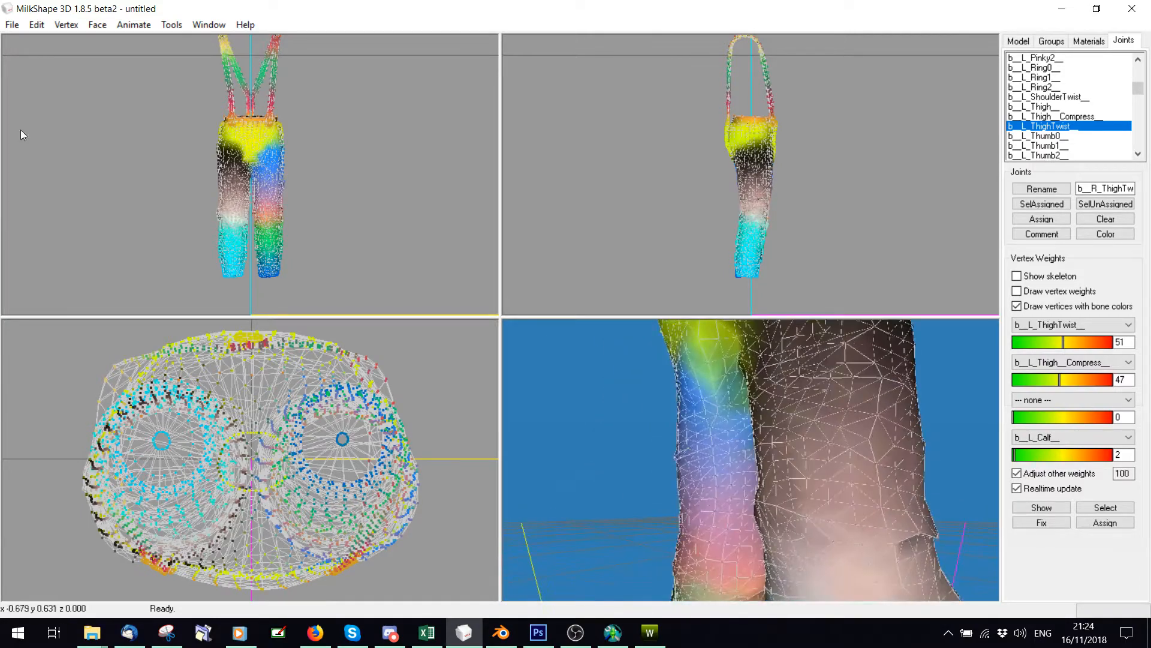
pyautogui.click(13, 23)
pyautogui.moveTo(62, 152)
pyautogui.click(221, 553)
pyautogui.scroll(-1, 261, 255)
pyautogui.click(429, 165)
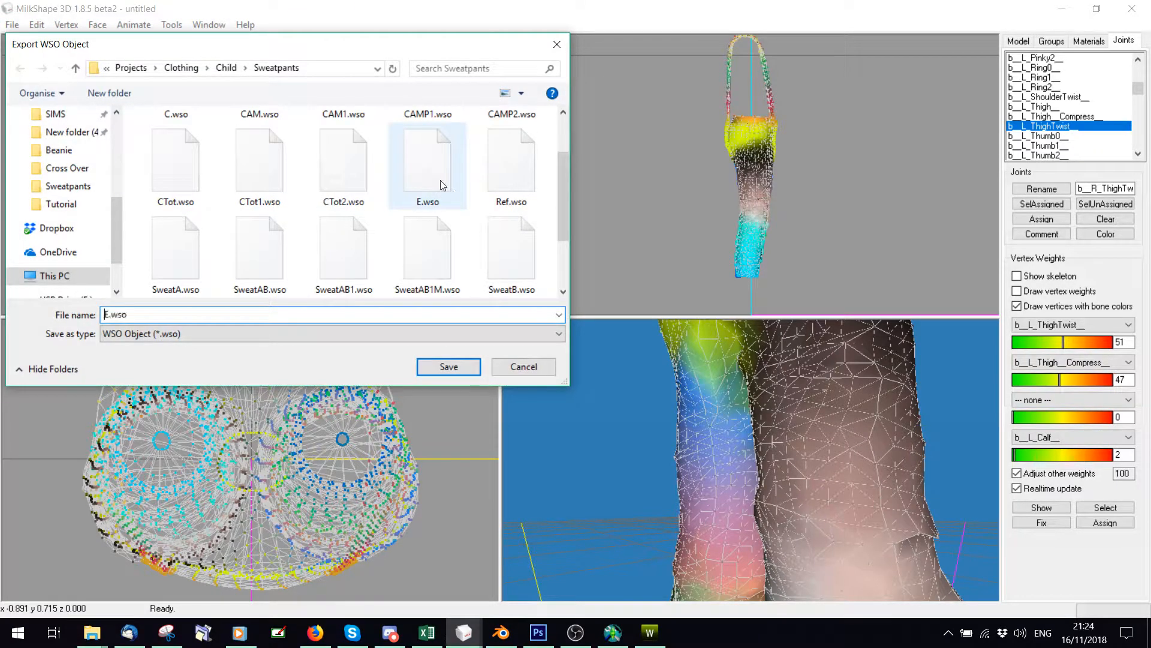
pyautogui.click(449, 367)
pyautogui.click(616, 317)
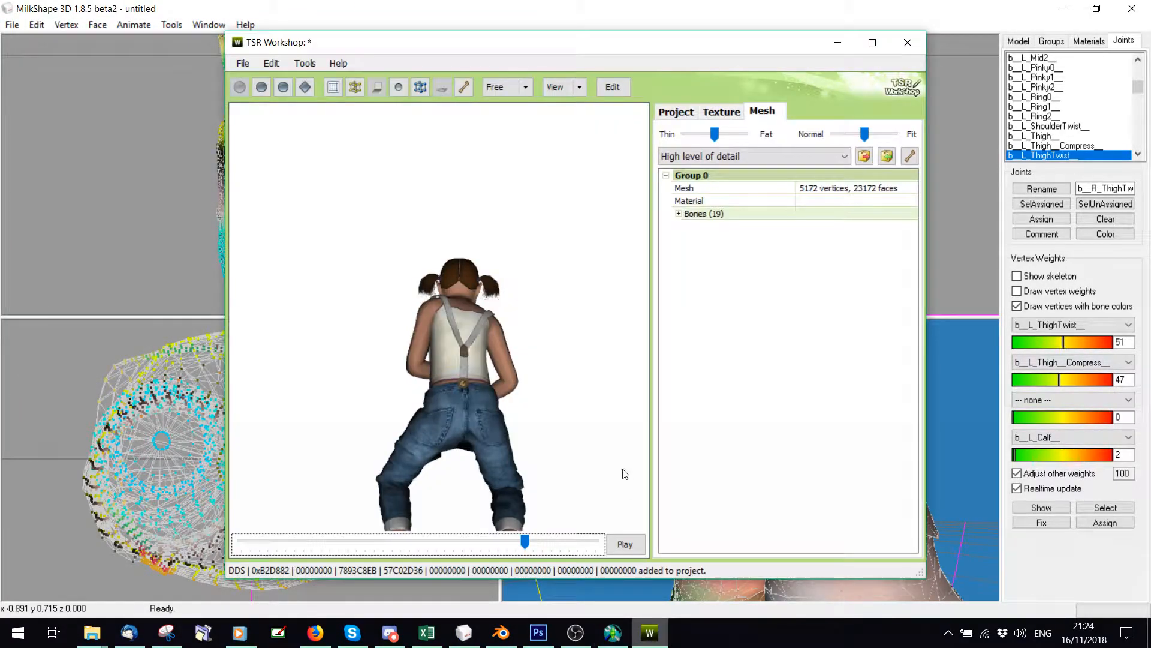
# Reimport E.wso as the high-detail mesh in TSR Workshop, optimizing the vertex data and updating the bounding box
pyautogui.click(886, 156)
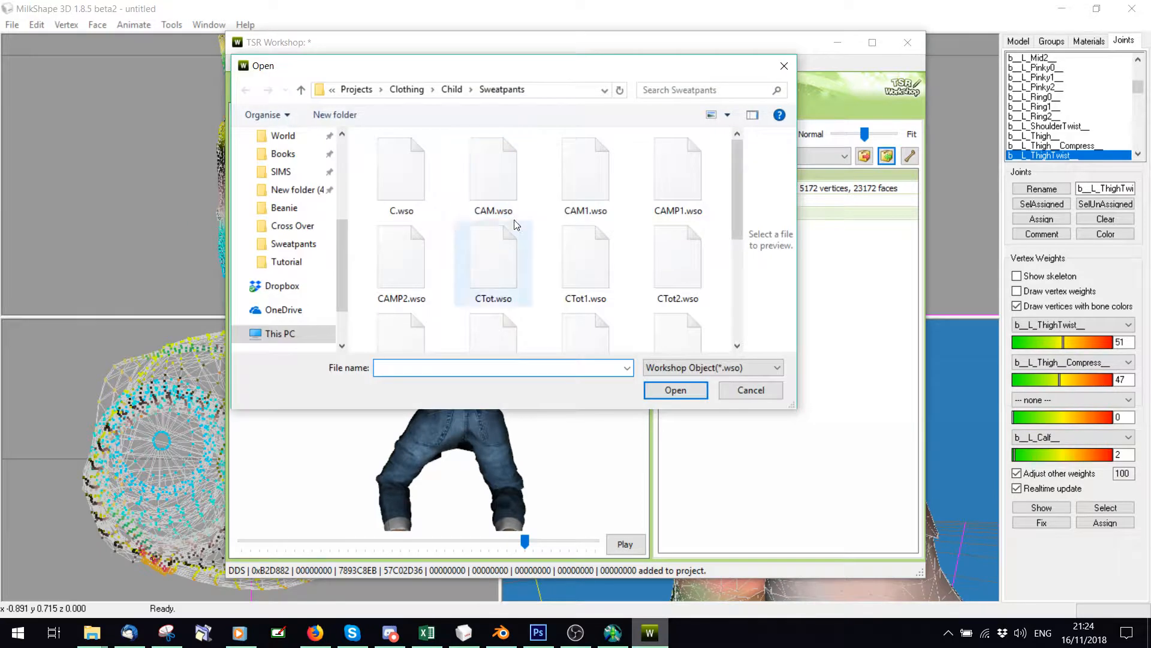
pyautogui.doubleClick(401, 305)
pyautogui.click(624, 372)
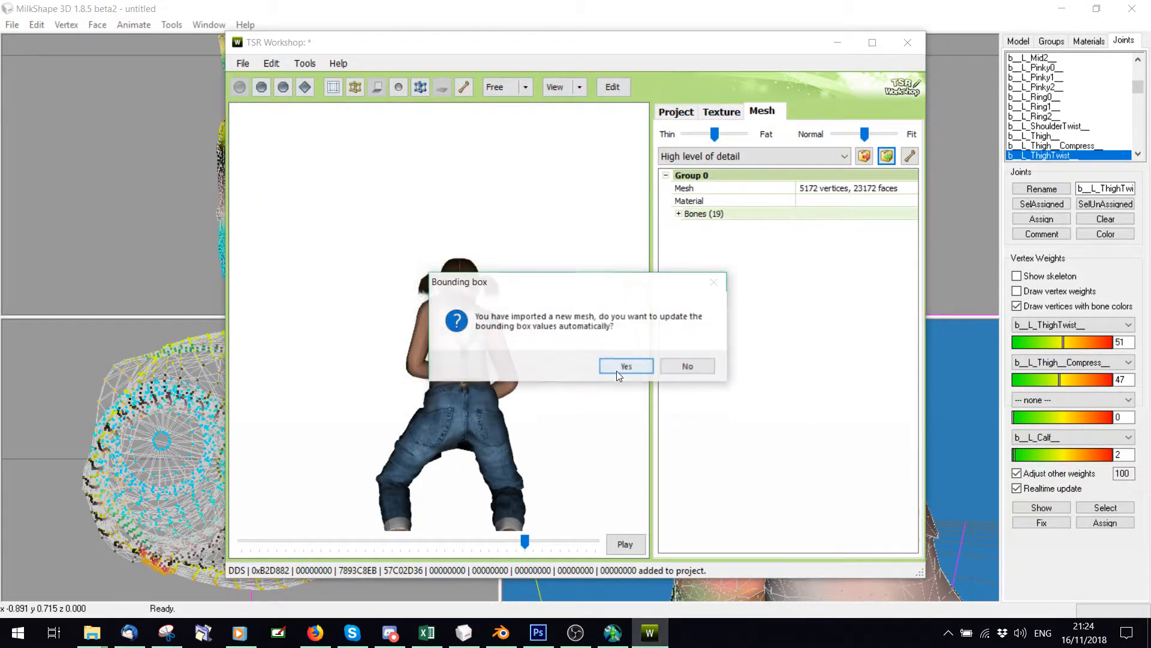
pyautogui.click(617, 371)
pyautogui.click(617, 371)
# Examine the reimported trousers from the front in a squatting frame of the animation
pyautogui.moveTo(523, 540); pyautogui.dragTo(528, 541)
pyautogui.moveTo(548, 454); pyautogui.dragTo(311, 509)
pyautogui.moveTo(311, 509); pyautogui.dragTo(350, 420, button='right')
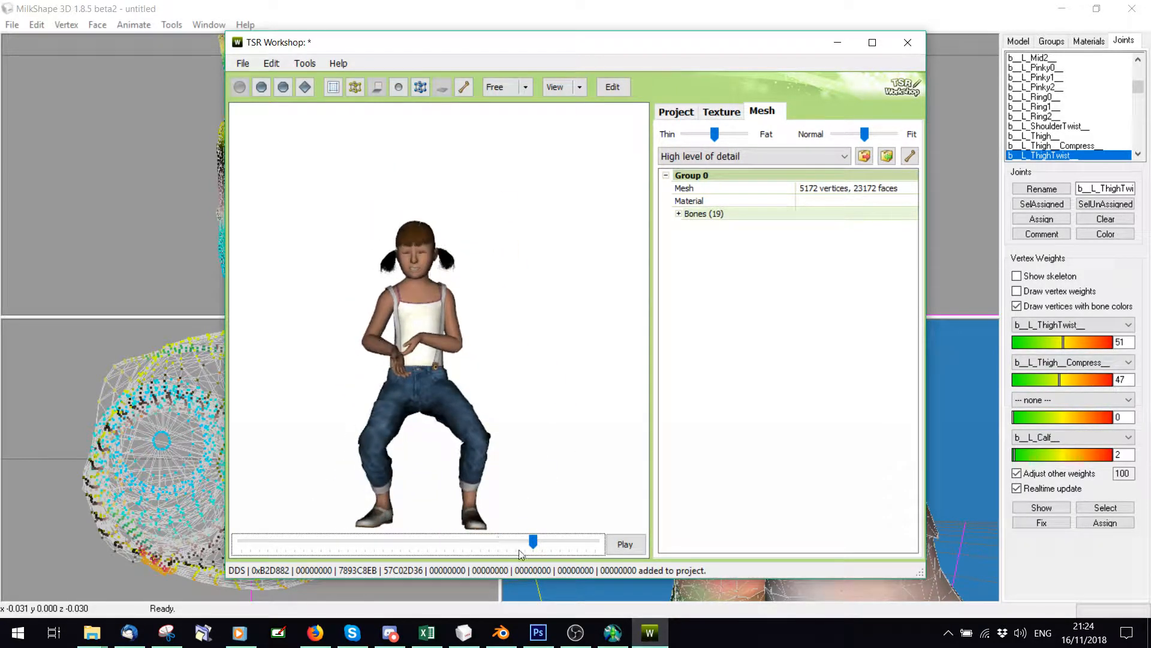
# Return the animation to its first frame and examine the trousers on the standing figure from the front, side and back
pyautogui.moveTo(535, 543); pyautogui.dragTo(275, 450)
pyautogui.moveTo(391, 390); pyautogui.dragTo(401, 432)
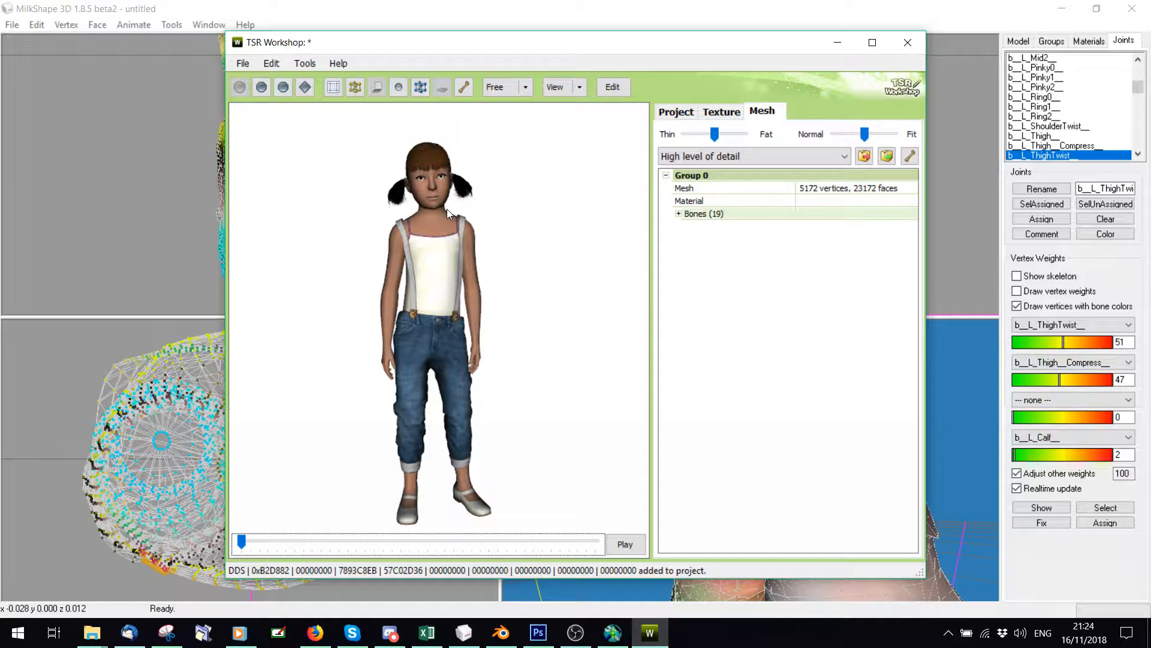
pyautogui.moveTo(510, 258); pyautogui.dragTo(370, 470)
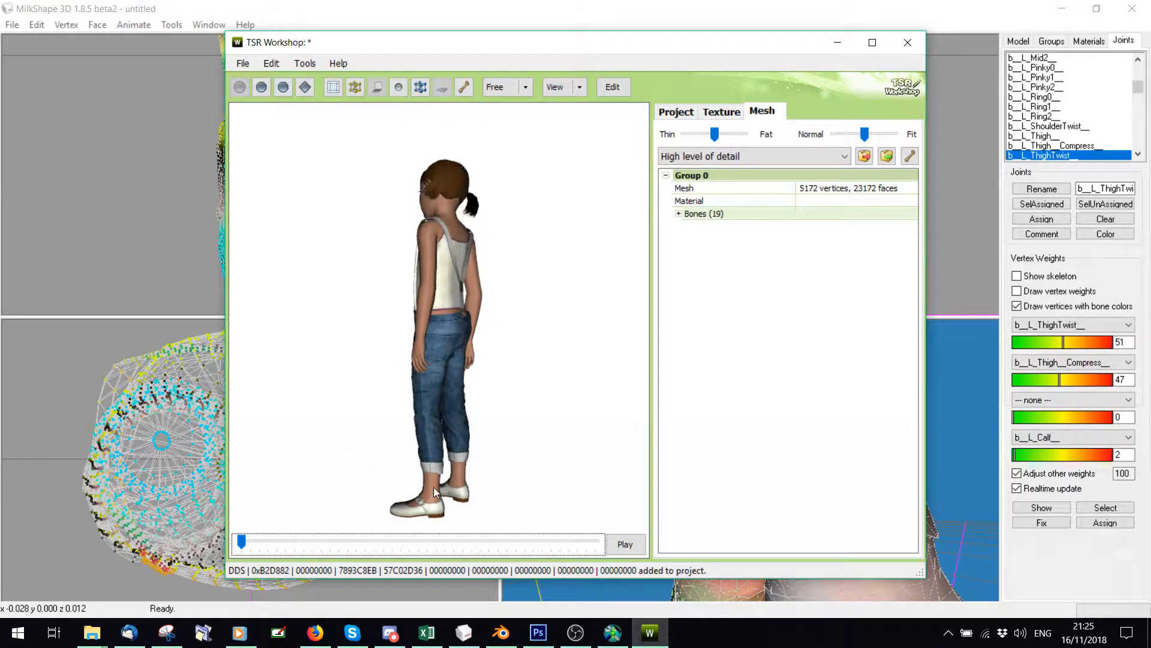
pyautogui.moveTo(493, 479); pyautogui.dragTo(308, 526)
pyautogui.scroll(5, 427, 363)
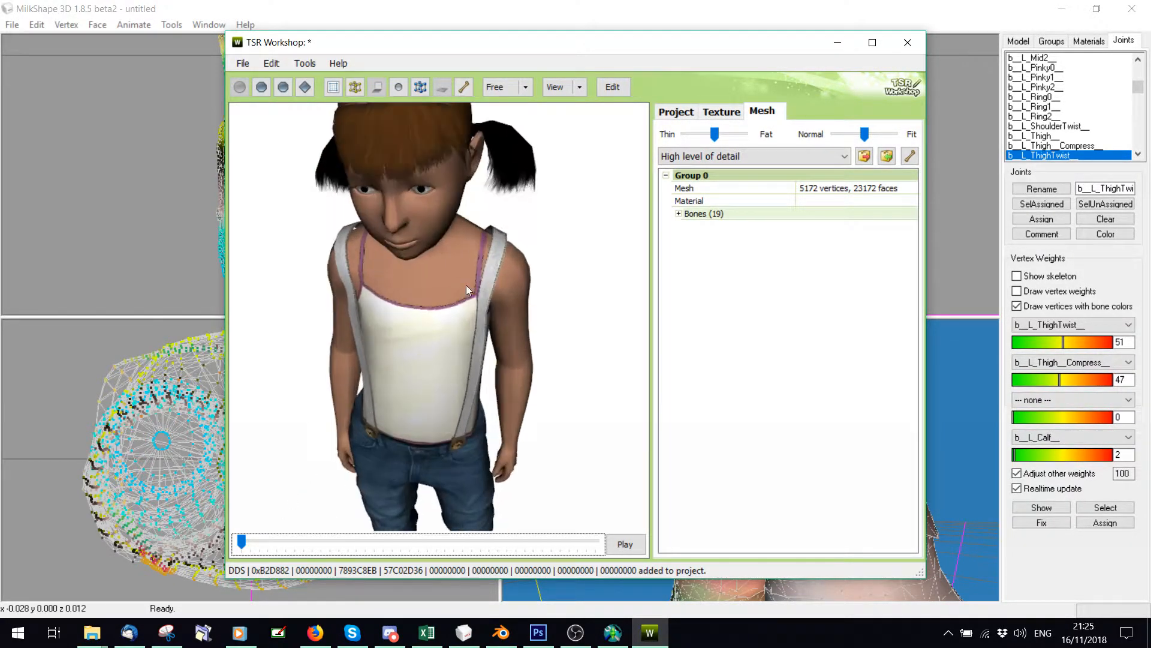
pyautogui.moveTo(466, 287); pyautogui.dragTo(432, 247)
pyautogui.moveTo(510, 335); pyautogui.dragTo(598, 234)
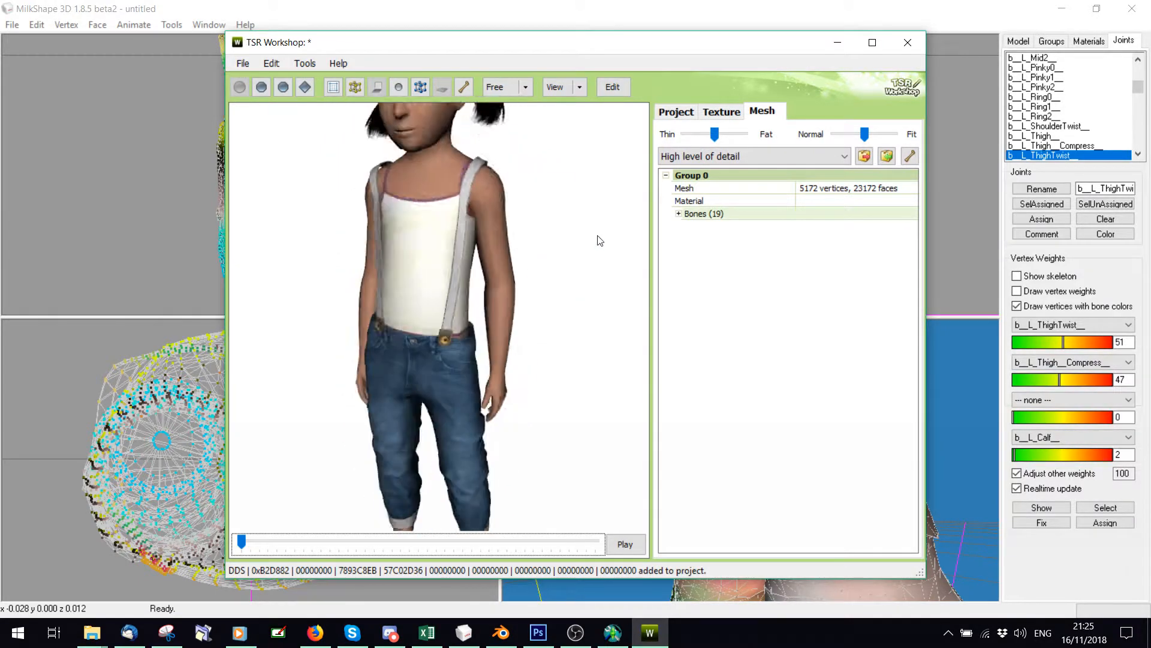
pyautogui.scroll(-5, 446, 383)
pyautogui.moveTo(422, 352); pyautogui.dragTo(492, 386)
pyautogui.moveTo(562, 299); pyautogui.dragTo(537, 302)
# Inspect the trousers' waistband, buttons and suspender attachments up close around the figure in TSR Workshop
pyautogui.click(1051, 41)
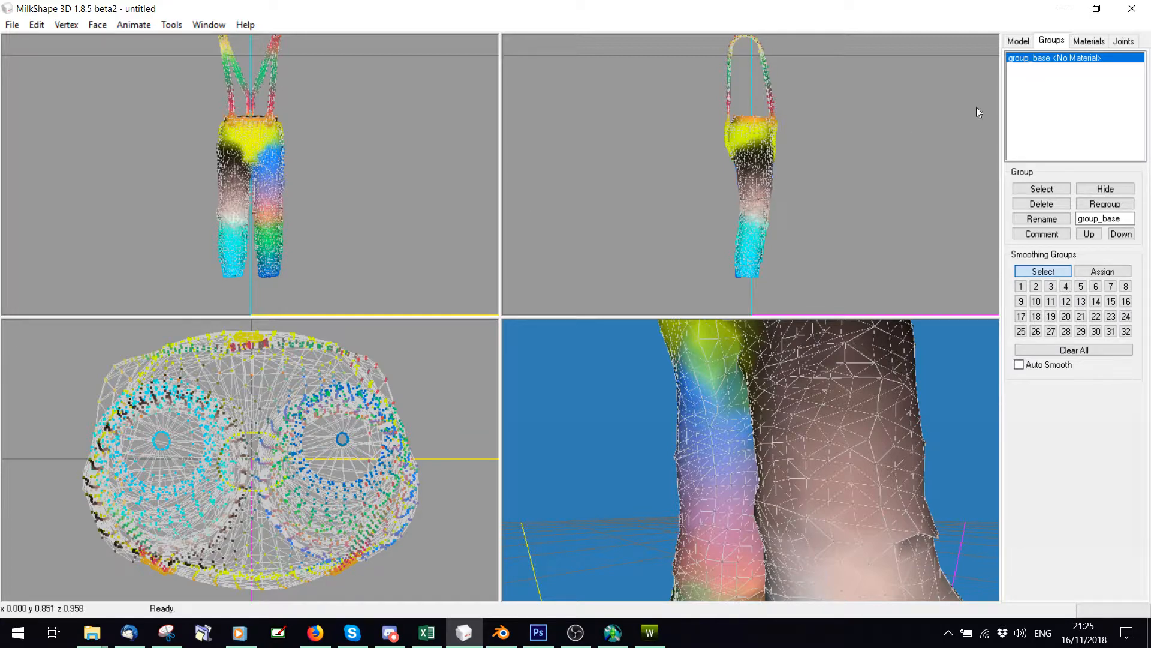
pyautogui.click(650, 633)
pyautogui.scroll(5, 480, 354)
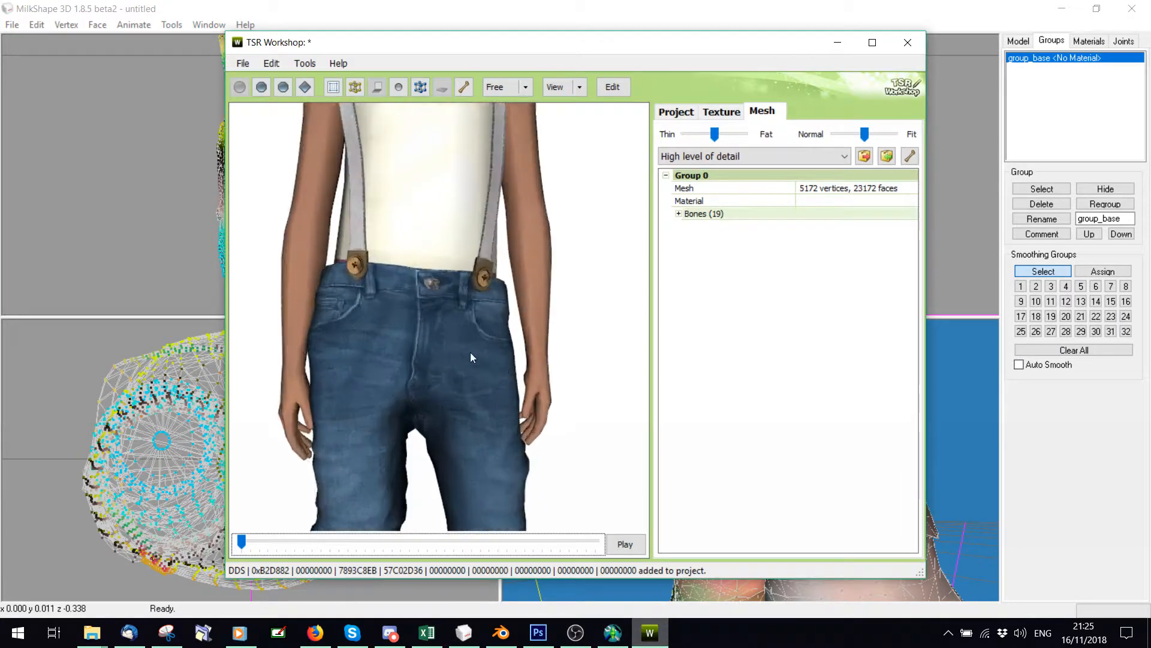
pyautogui.moveTo(425, 308); pyautogui.dragTo(416, 344)
pyautogui.scroll(3, 416, 343)
pyautogui.scroll(-2, 415, 344)
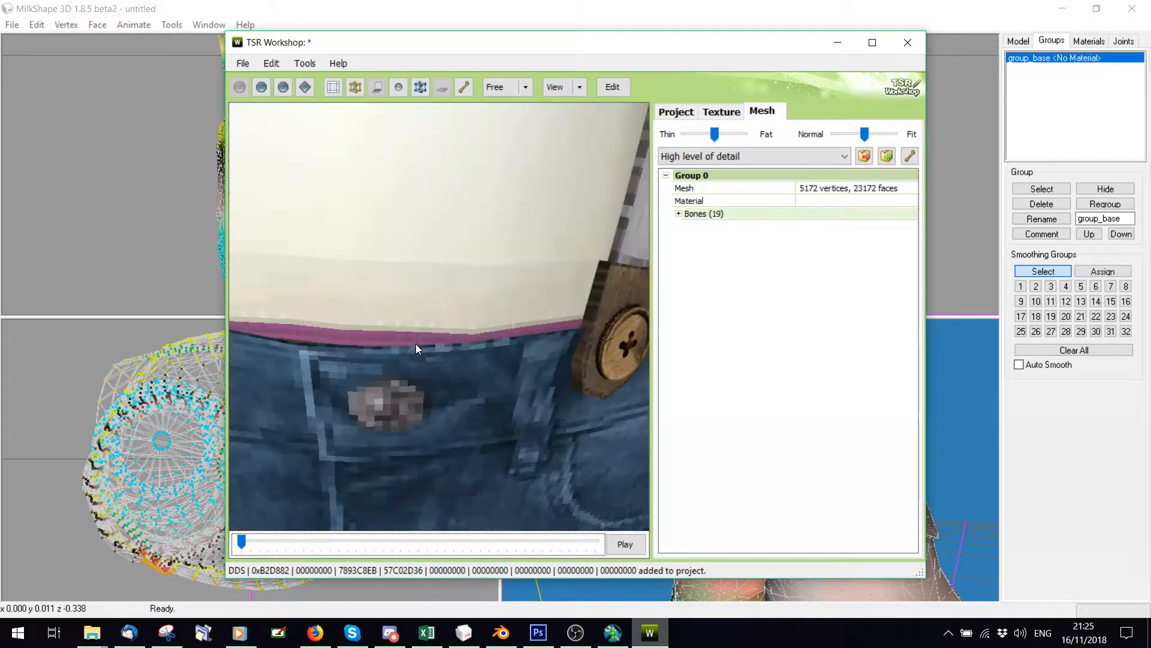
pyautogui.moveTo(410, 274); pyautogui.dragTo(412, 232)
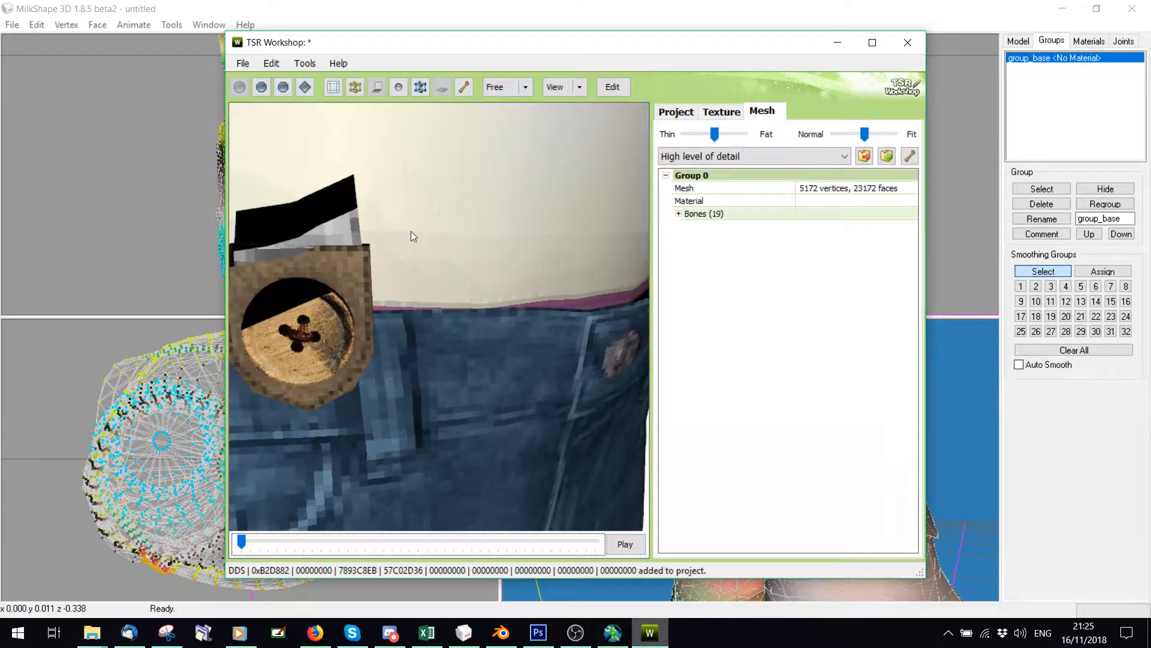
pyautogui.scroll(-3, 429, 254)
pyautogui.moveTo(365, 309); pyautogui.dragTo(496, 319)
pyautogui.scroll(2, 499, 329)
pyautogui.scroll(2, 522, 287)
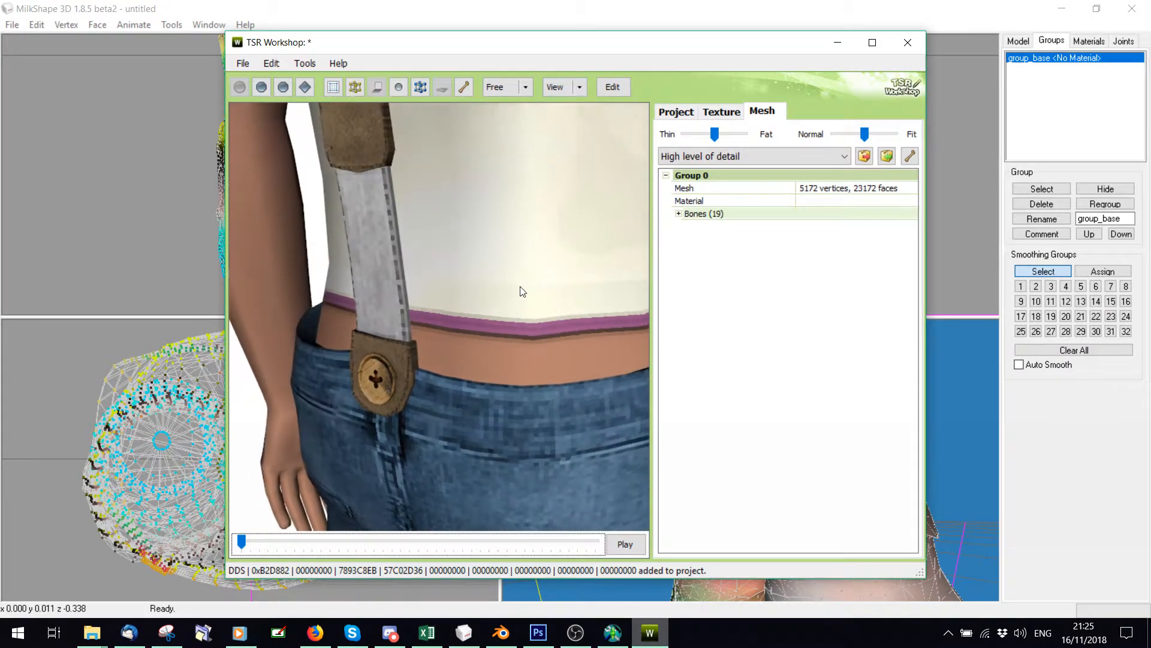
pyautogui.scroll(-4, 524, 290)
pyautogui.moveTo(524, 290); pyautogui.dragTo(340, 289)
pyautogui.moveTo(433, 346); pyautogui.dragTo(358, 327)
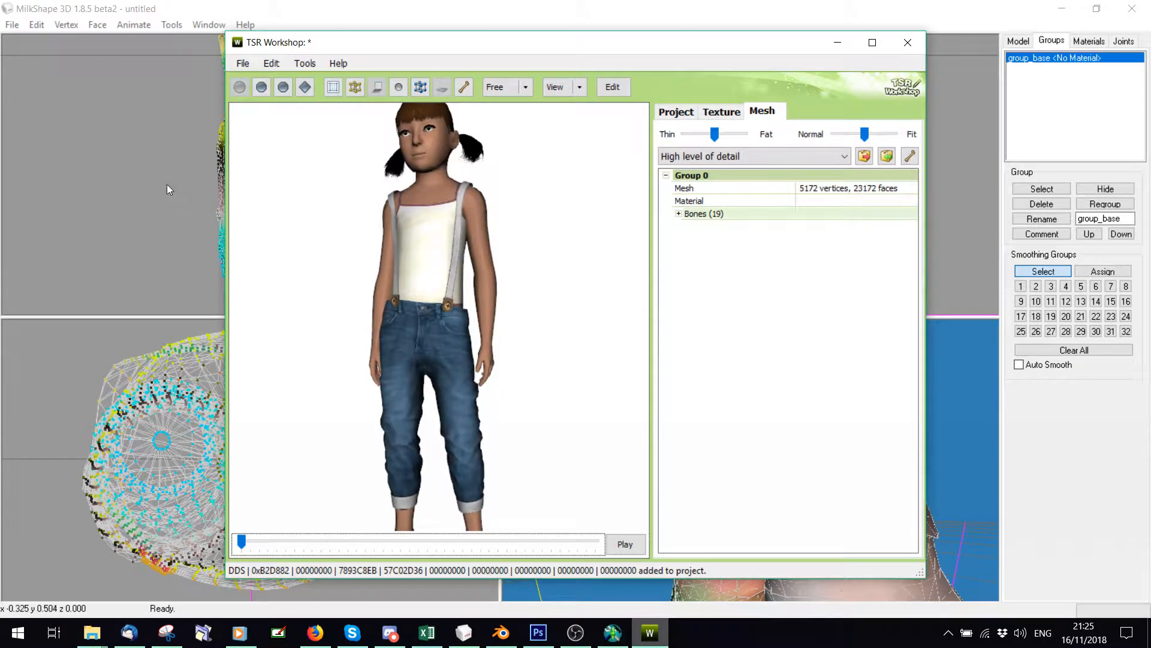
pyautogui.click(74, 160)
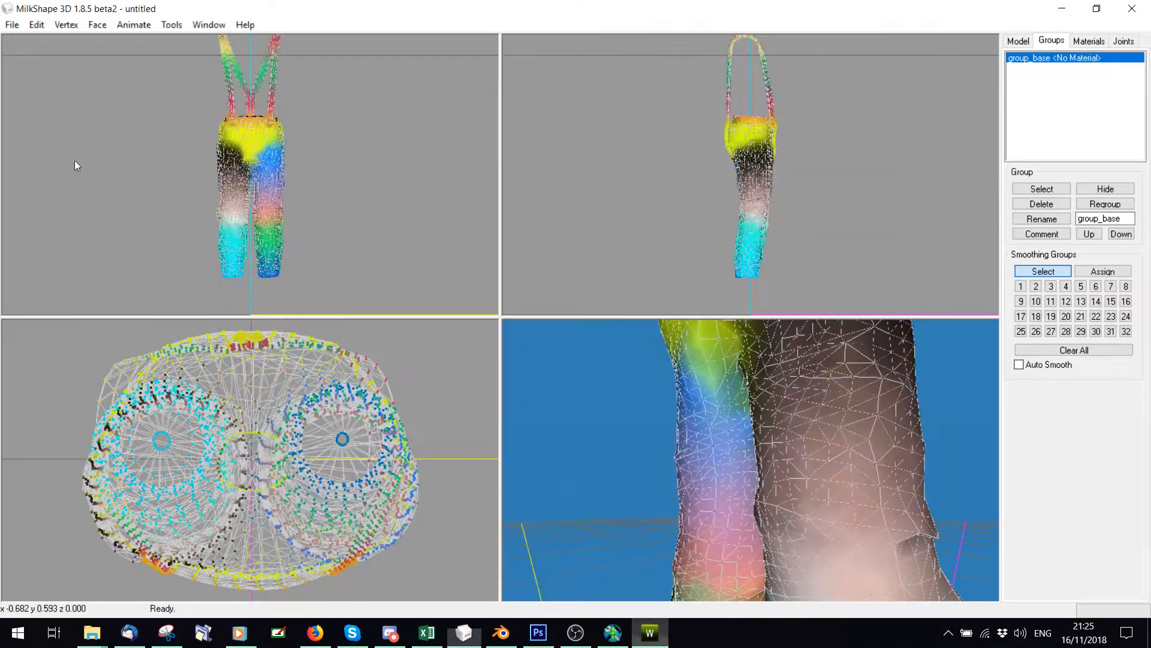
pyautogui.click(1124, 41)
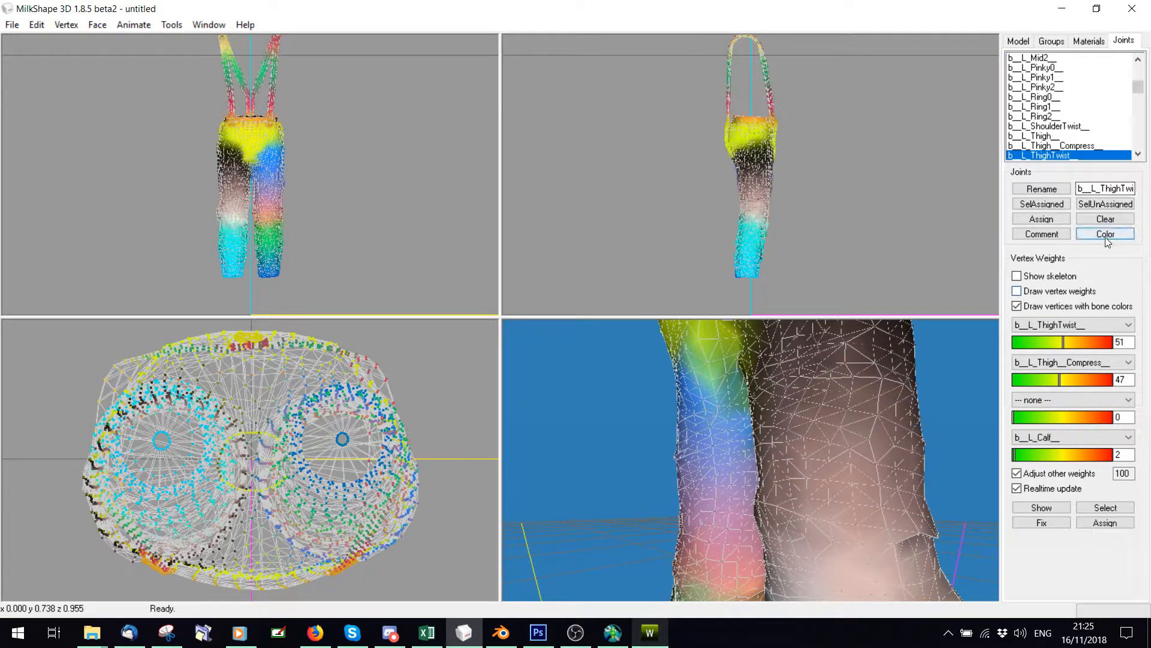
pyautogui.moveTo(960, 234); pyautogui.dragTo(800, 98)
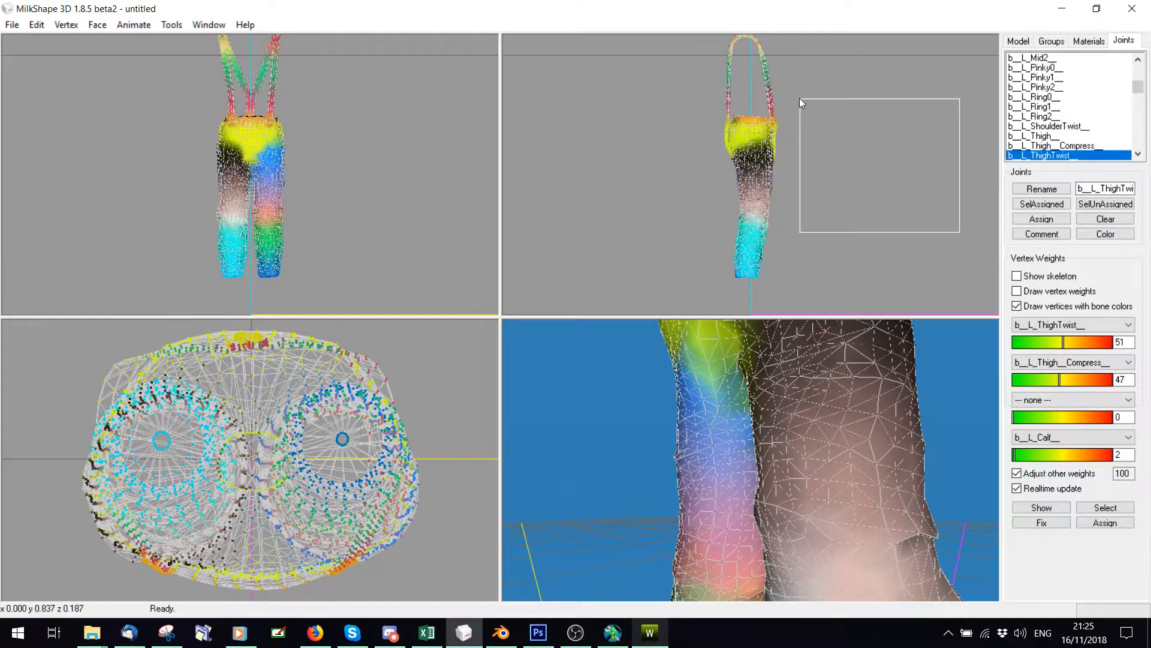
pyautogui.click(612, 632)
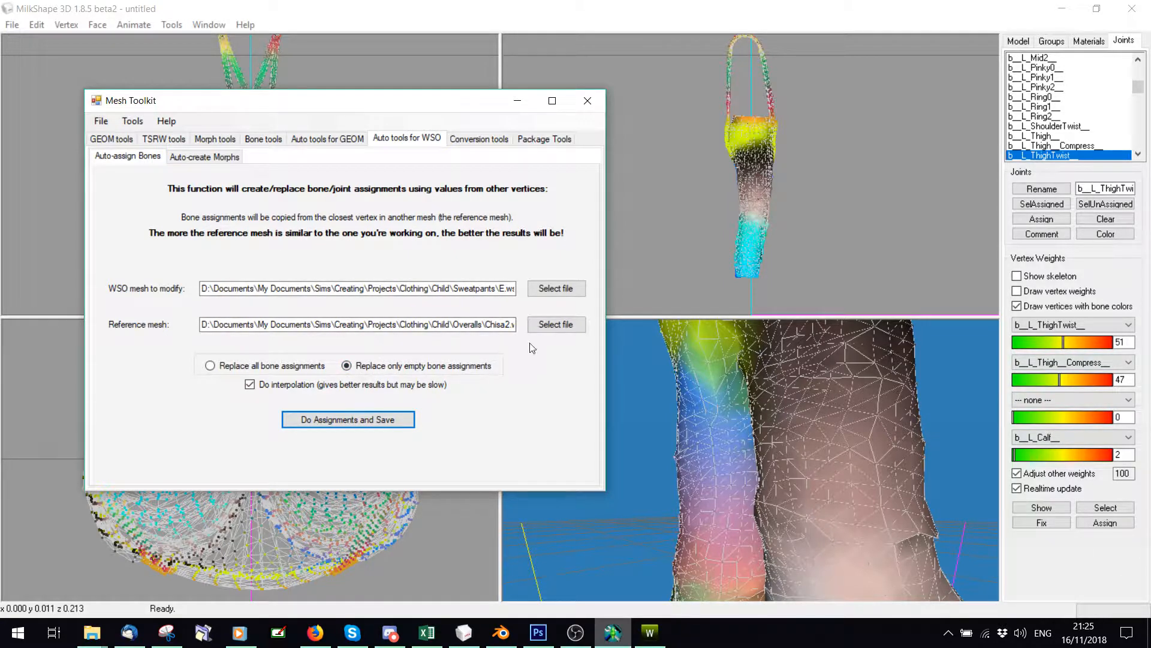
pyautogui.click(690, 218)
# Examine the whole outfit again in the existing TSR Workshop project from the front, side and back
pyautogui.click(649, 633)
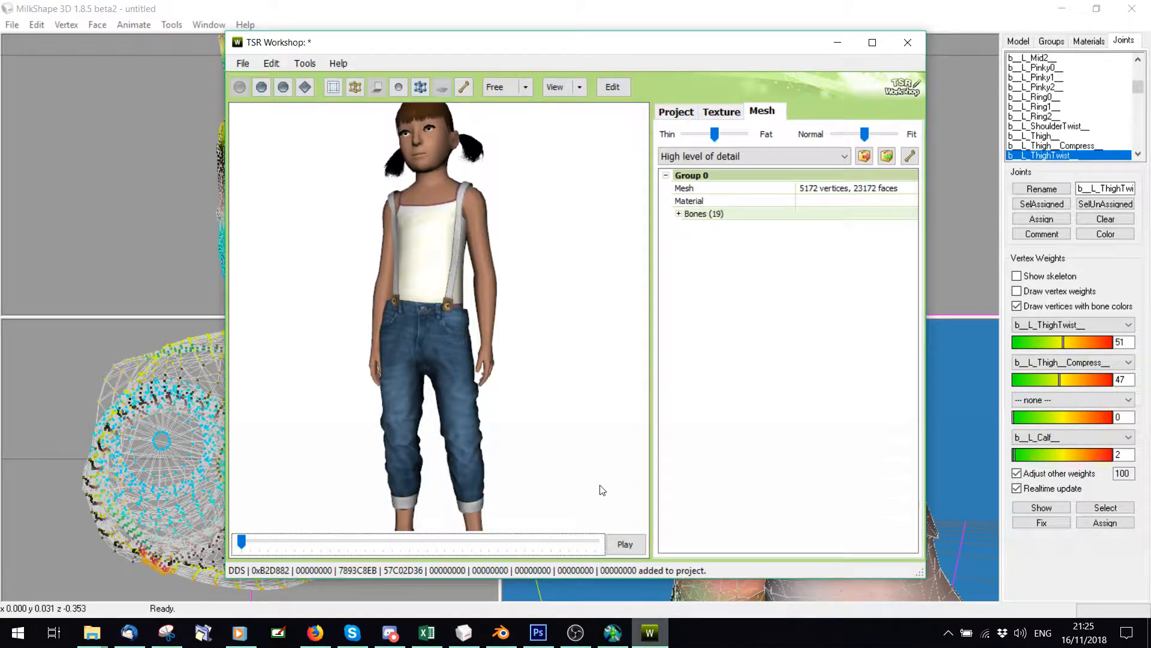
pyautogui.moveTo(427, 403); pyautogui.dragTo(458, 418)
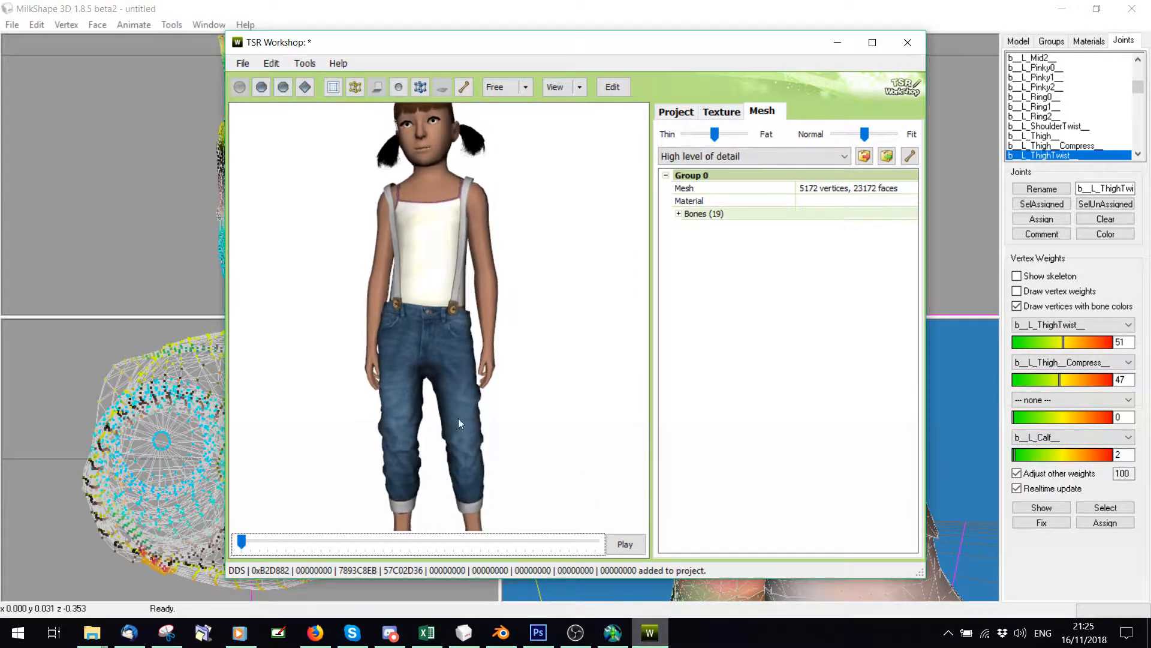
pyautogui.scroll(3, 376, 431)
pyautogui.moveTo(376, 430); pyautogui.dragTo(355, 443)
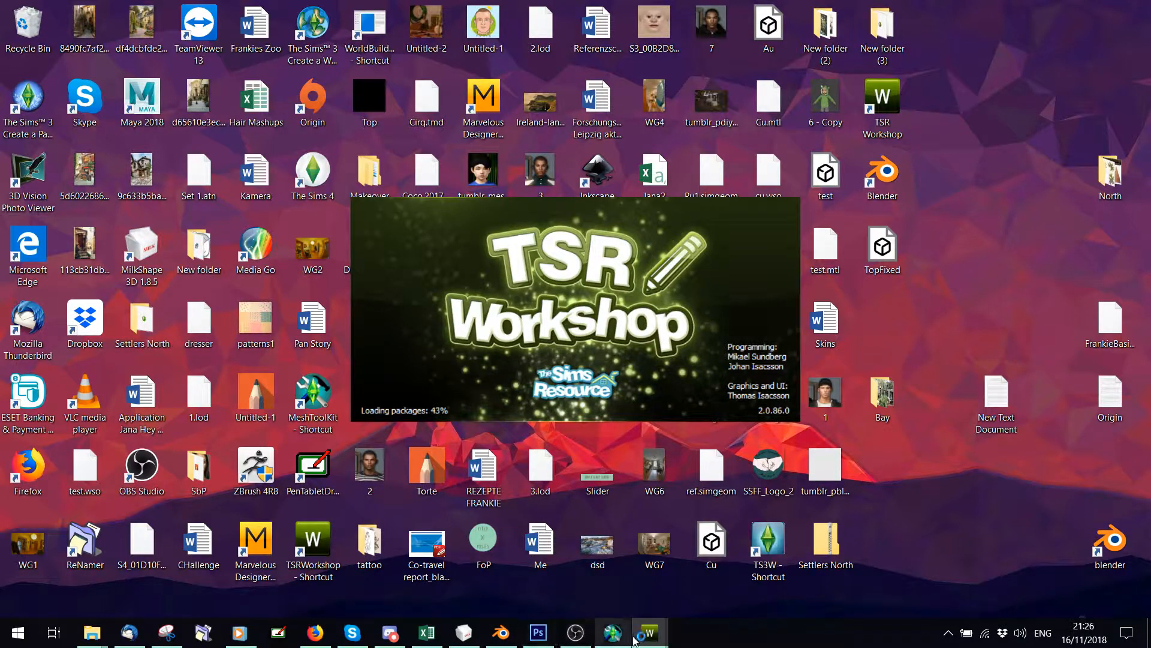
pyautogui.moveTo(650, 634)
pyautogui.click(567, 567)
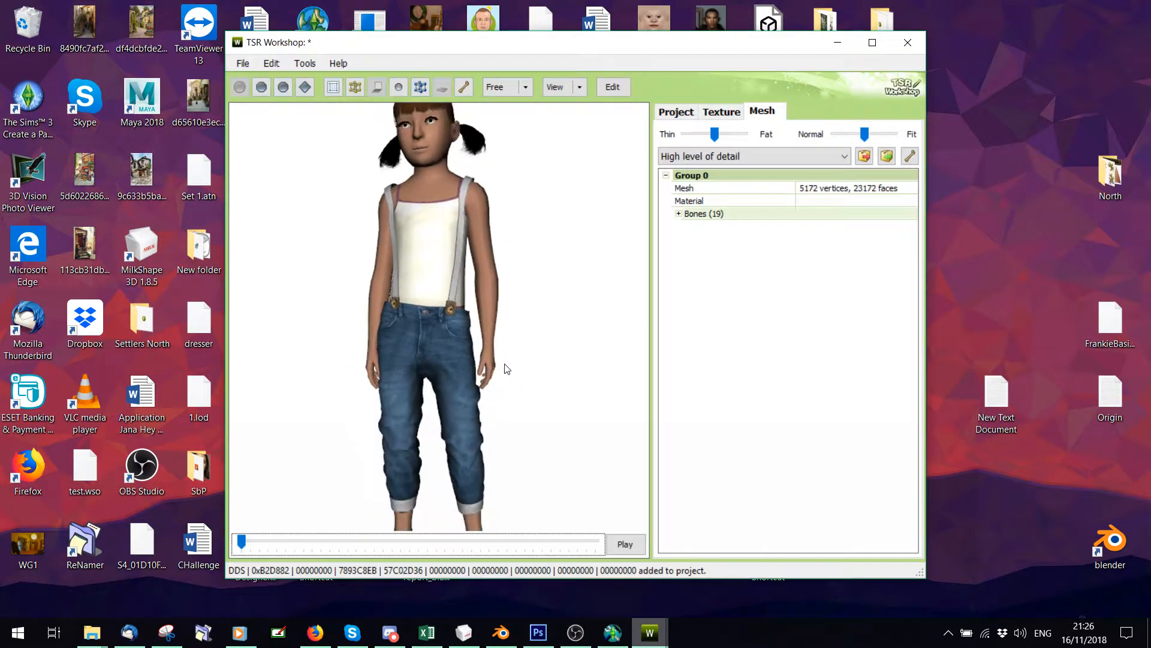
pyautogui.click(582, 86)
pyautogui.moveTo(600, 240); pyautogui.dragTo(574, 444)
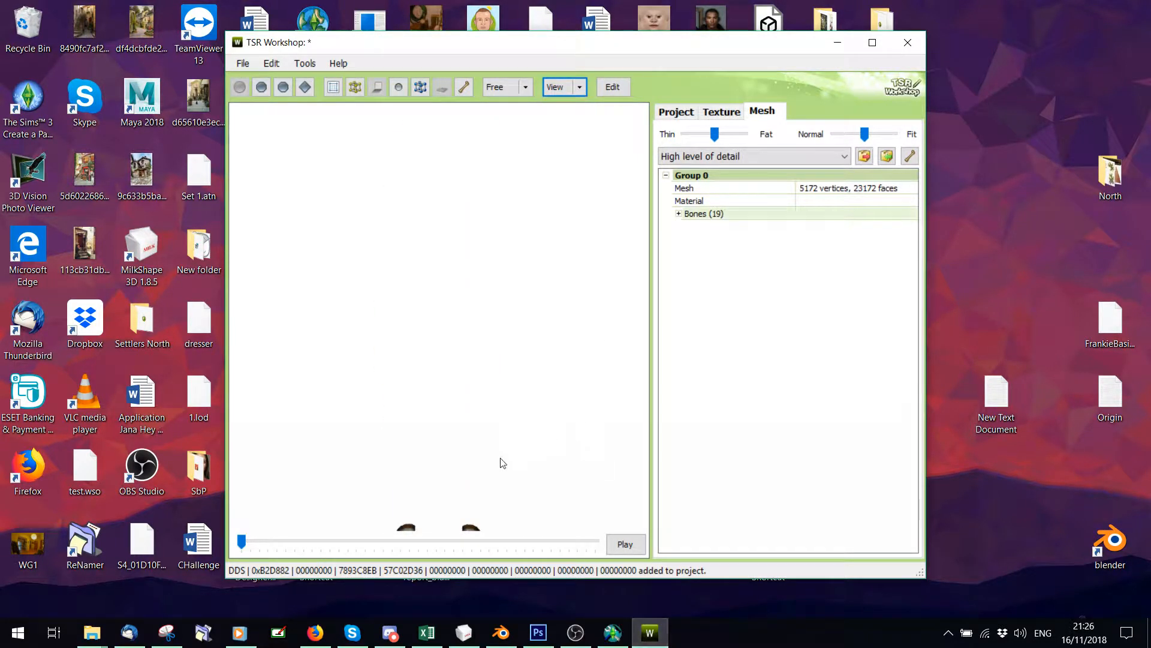
pyautogui.moveTo(488, 349); pyautogui.dragTo(462, 259)
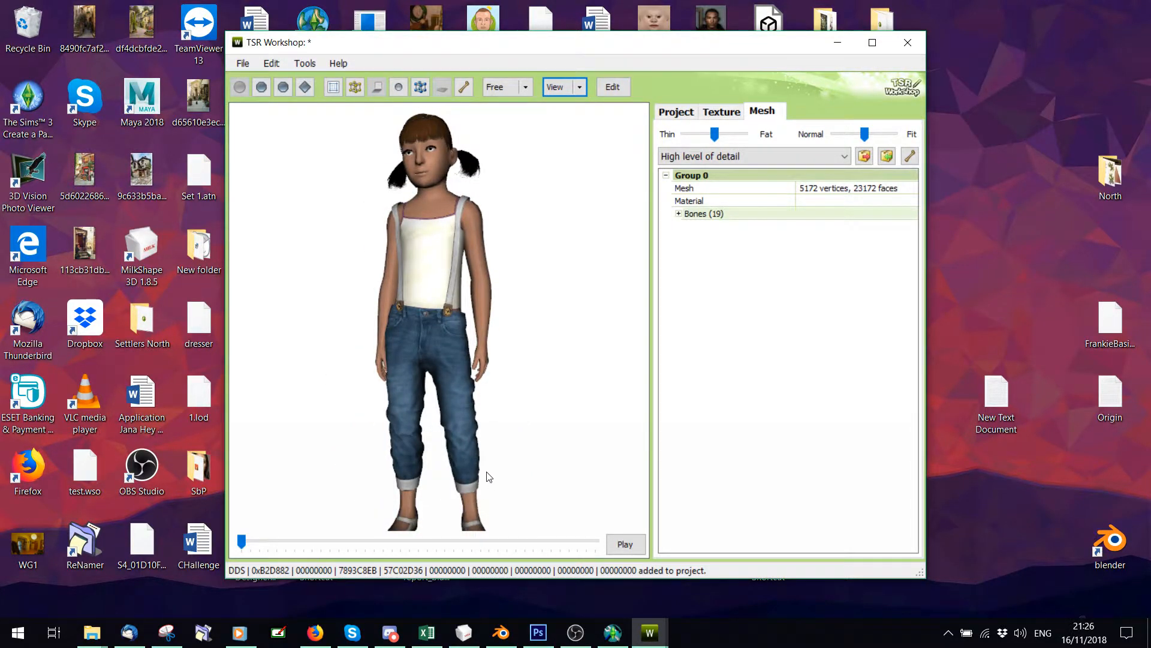
pyautogui.moveTo(489, 477); pyautogui.dragTo(294, 283)
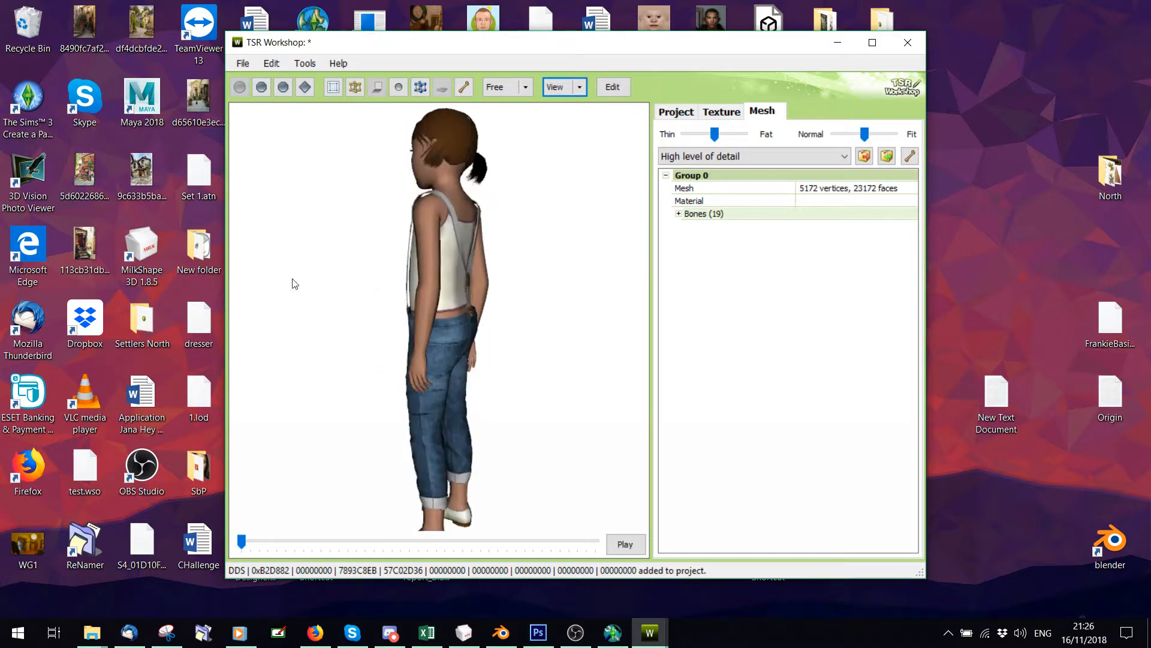
pyautogui.moveTo(451, 234); pyautogui.dragTo(431, 183)
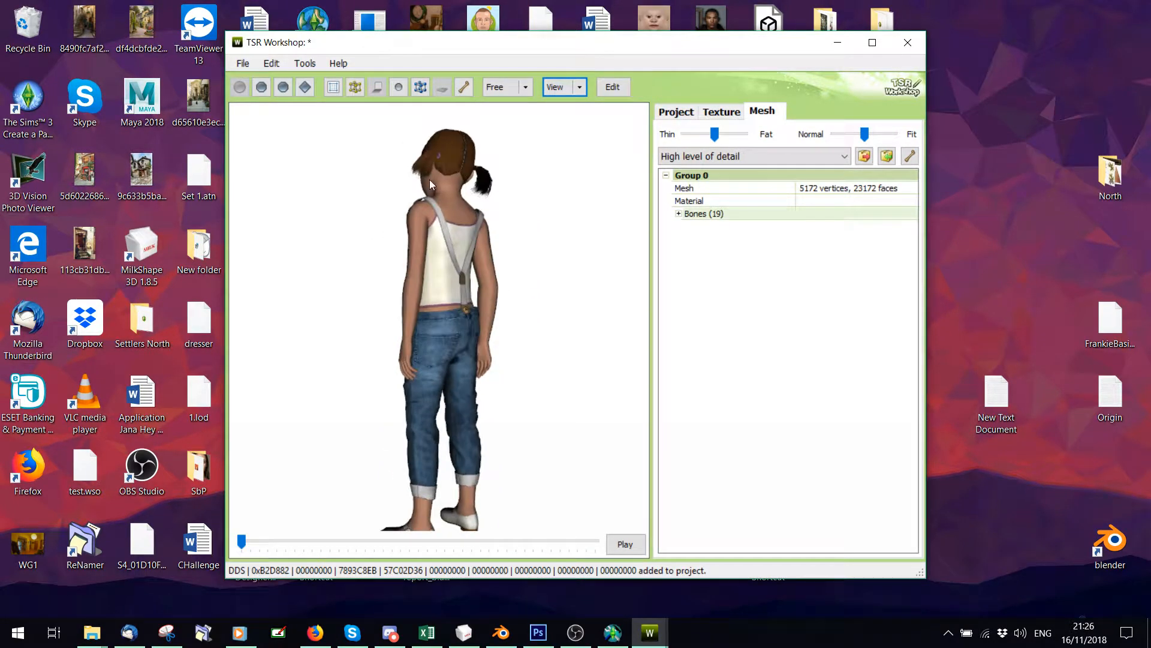
# Start a new import project in the second TSR Workshop window and browse for files of the Package type
pyautogui.moveTo(650, 632)
pyautogui.click(710, 568)
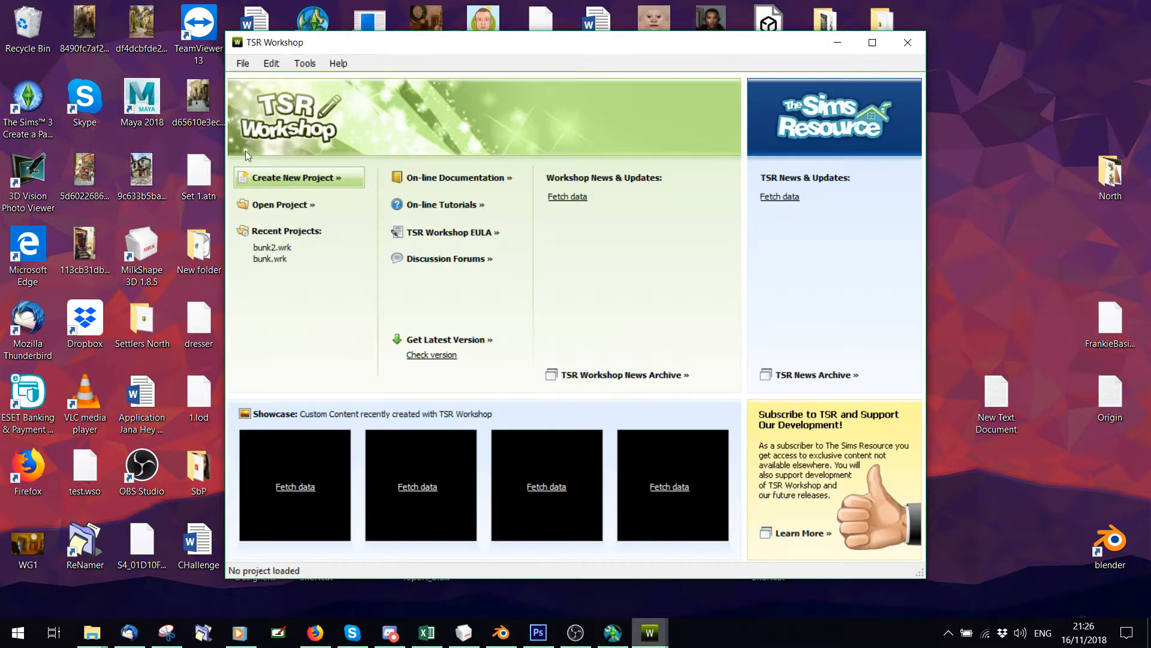
pyautogui.click(291, 179)
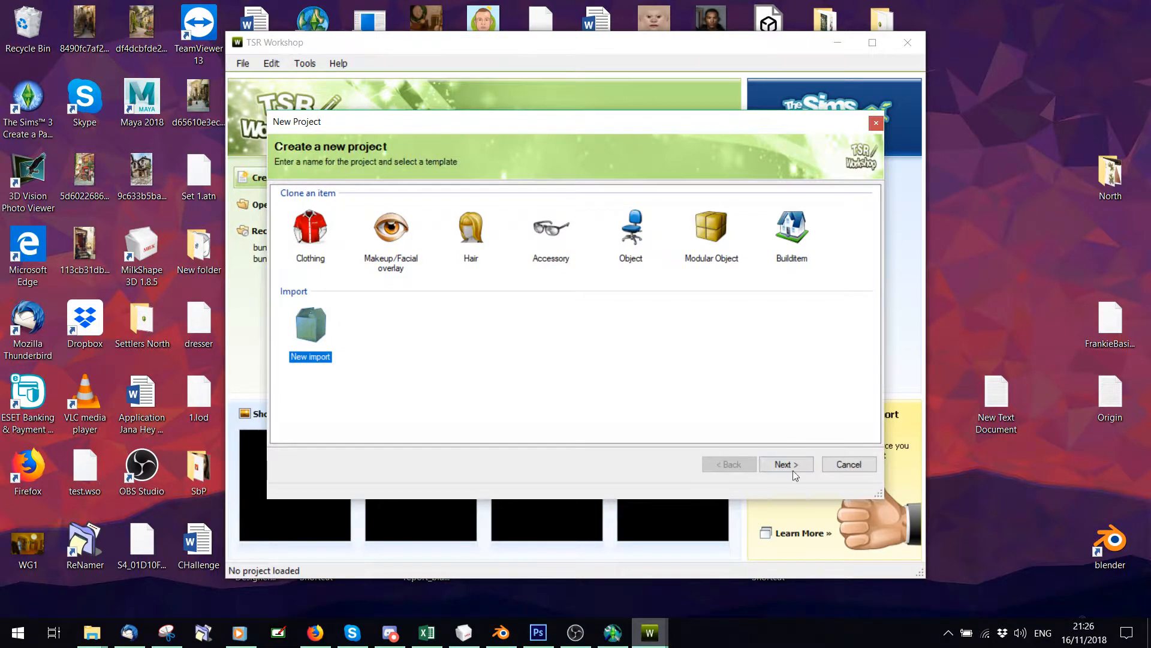
pyautogui.click(792, 468)
pyautogui.click(844, 212)
pyautogui.click(750, 447)
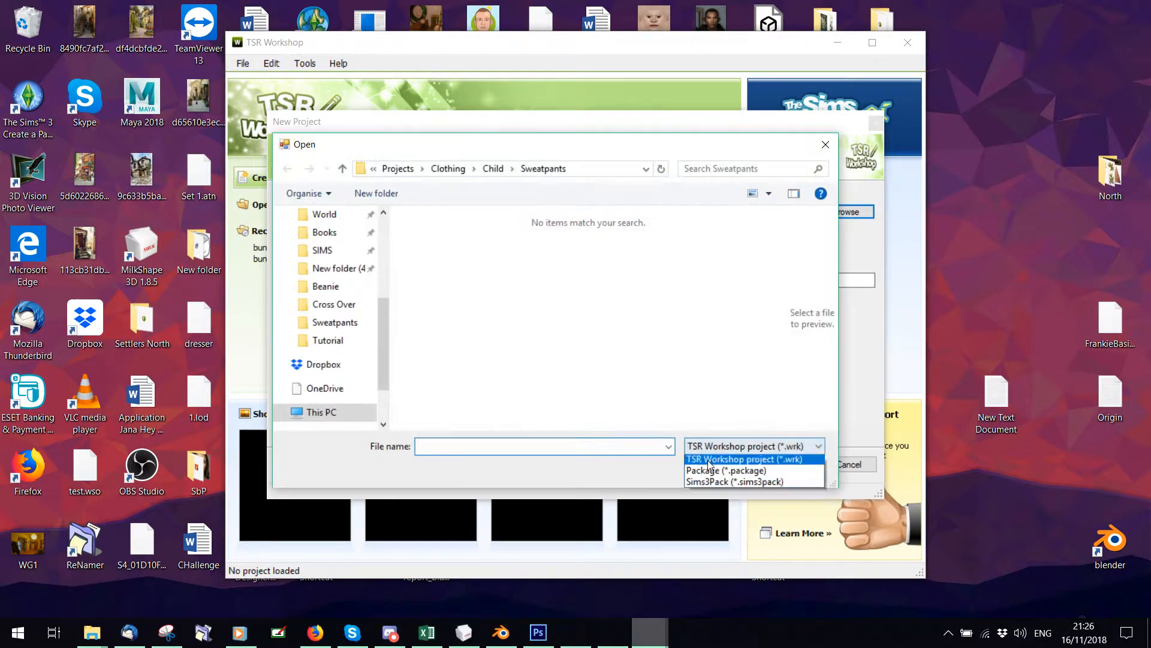
pyautogui.click(713, 470)
# Load the CAS_top_cf_SIMPLYHana package from the Child clothing's Top Under folder and finish creating the project
pyautogui.click(493, 169)
pyautogui.scroll(-4, 530, 290)
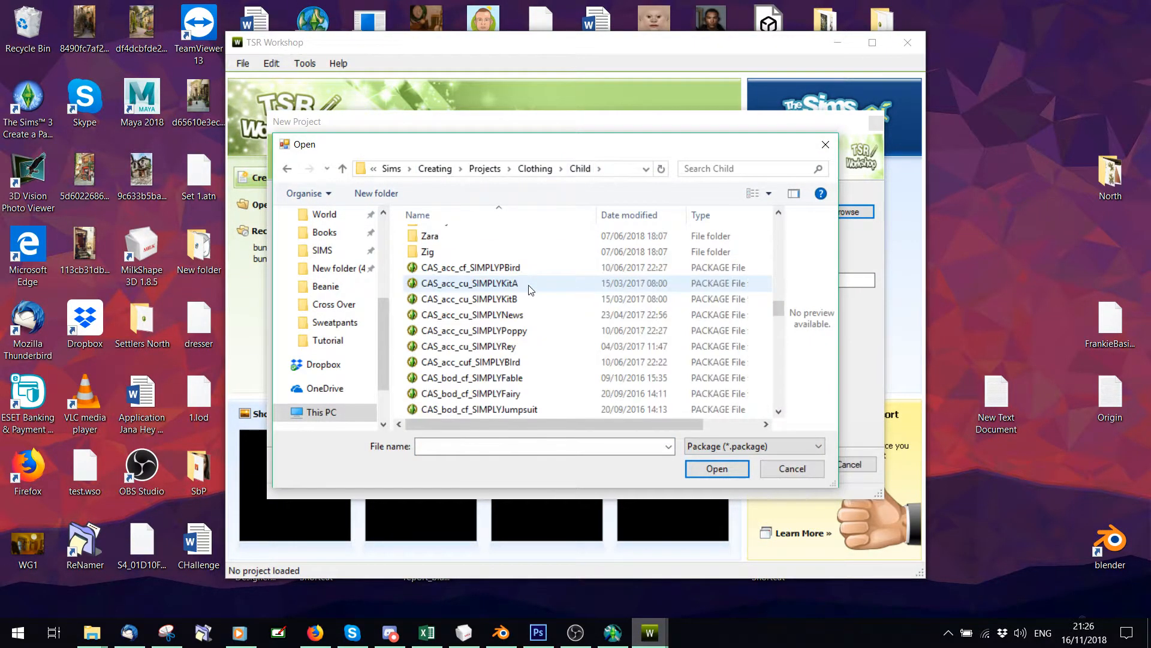
pyautogui.scroll(2, 530, 290)
pyautogui.click(455, 264)
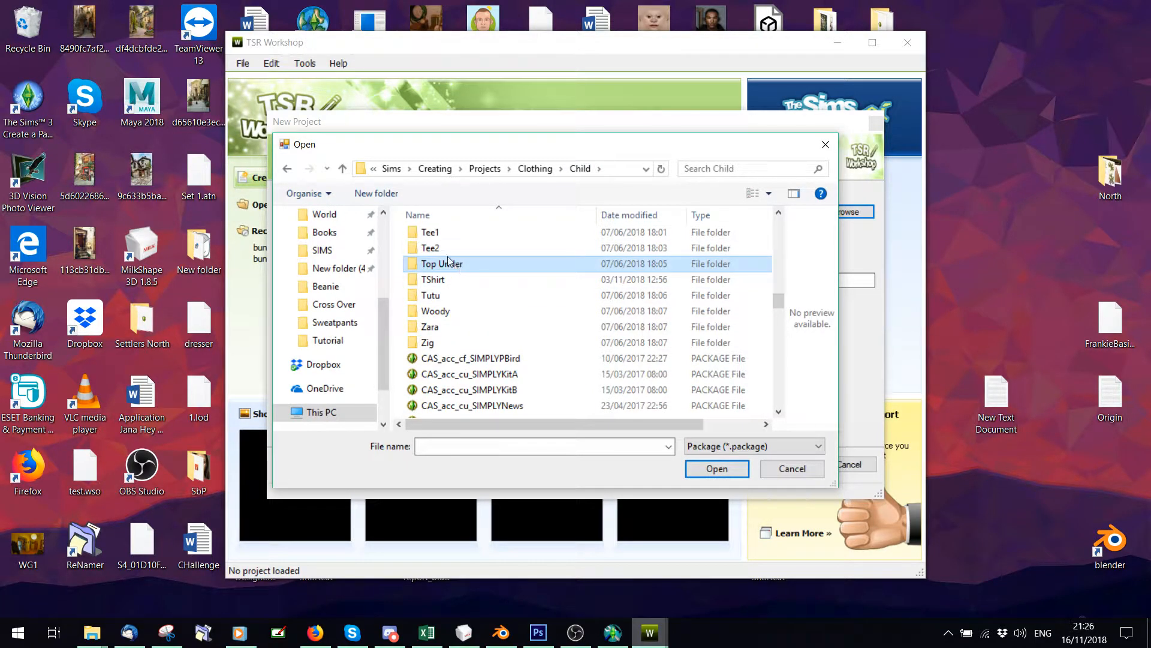
pyautogui.scroll(1, 448, 258)
pyautogui.doubleClick(435, 277)
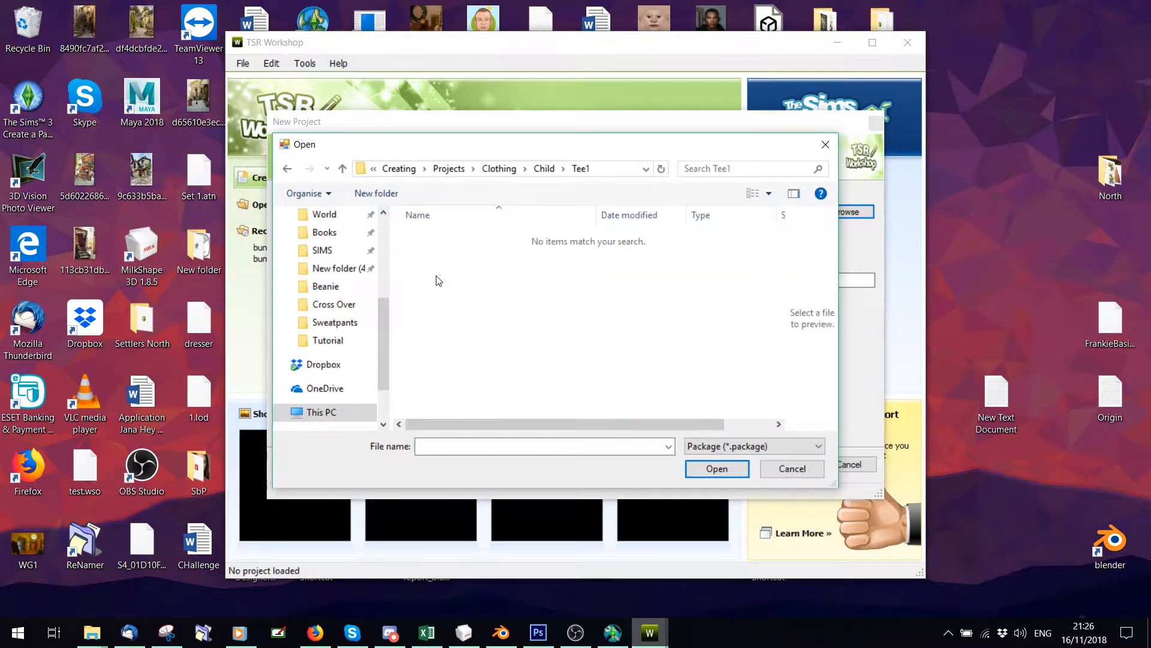
pyautogui.scroll(-4, 451, 414)
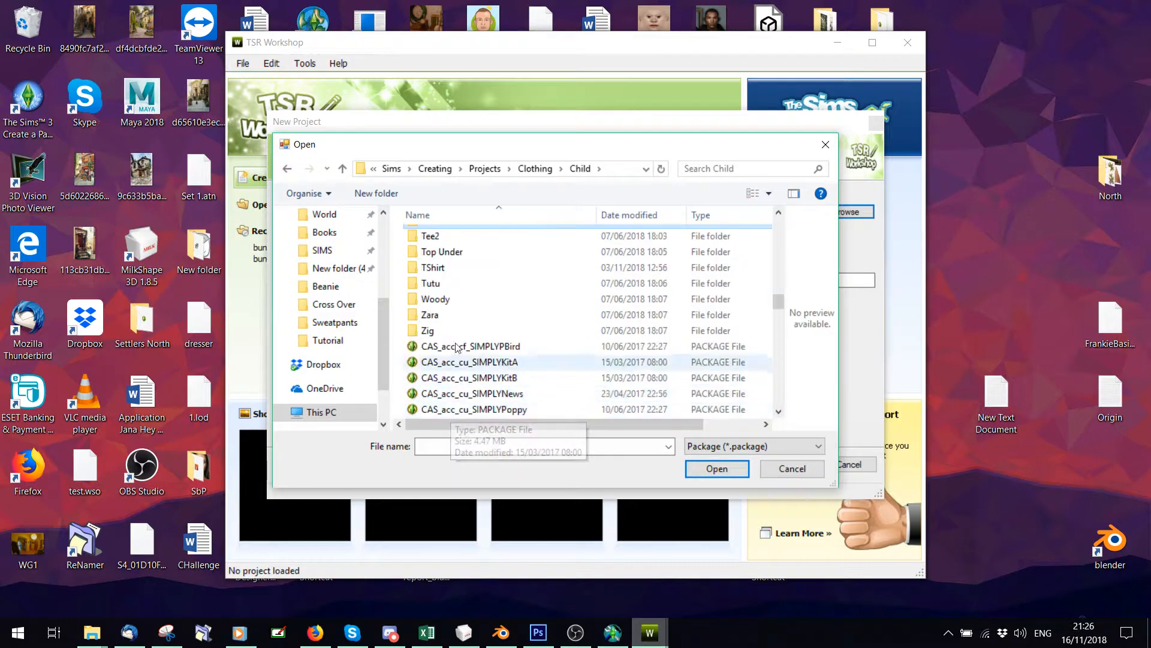
pyautogui.doubleClick(449, 252)
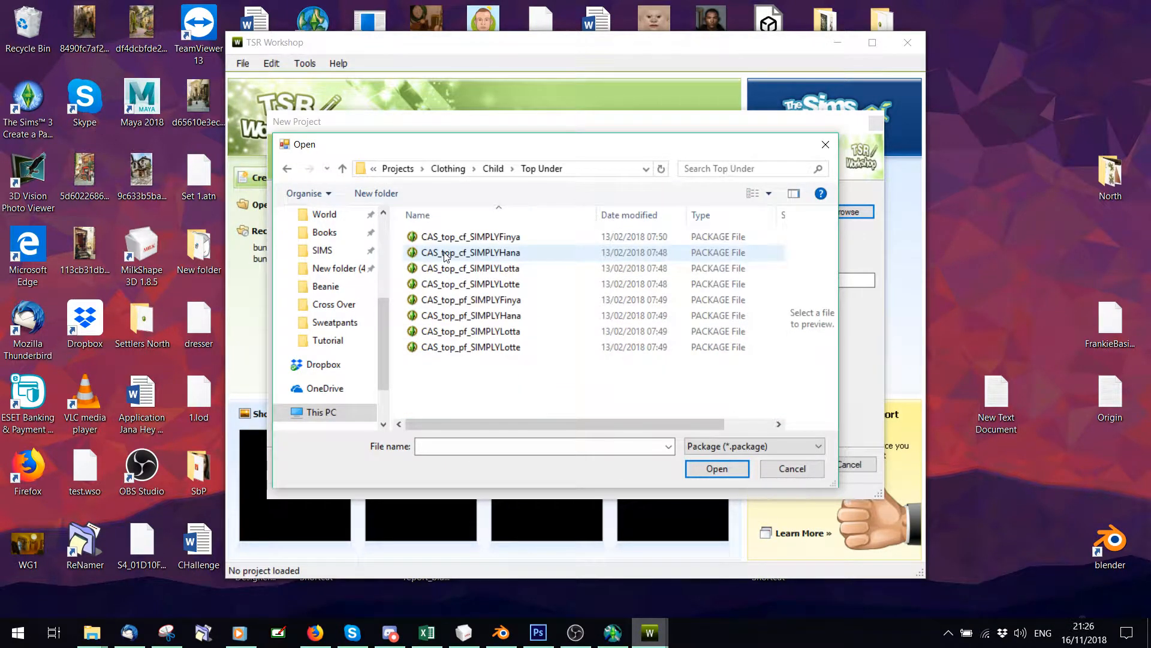
pyautogui.doubleClick(513, 252)
pyautogui.click(795, 472)
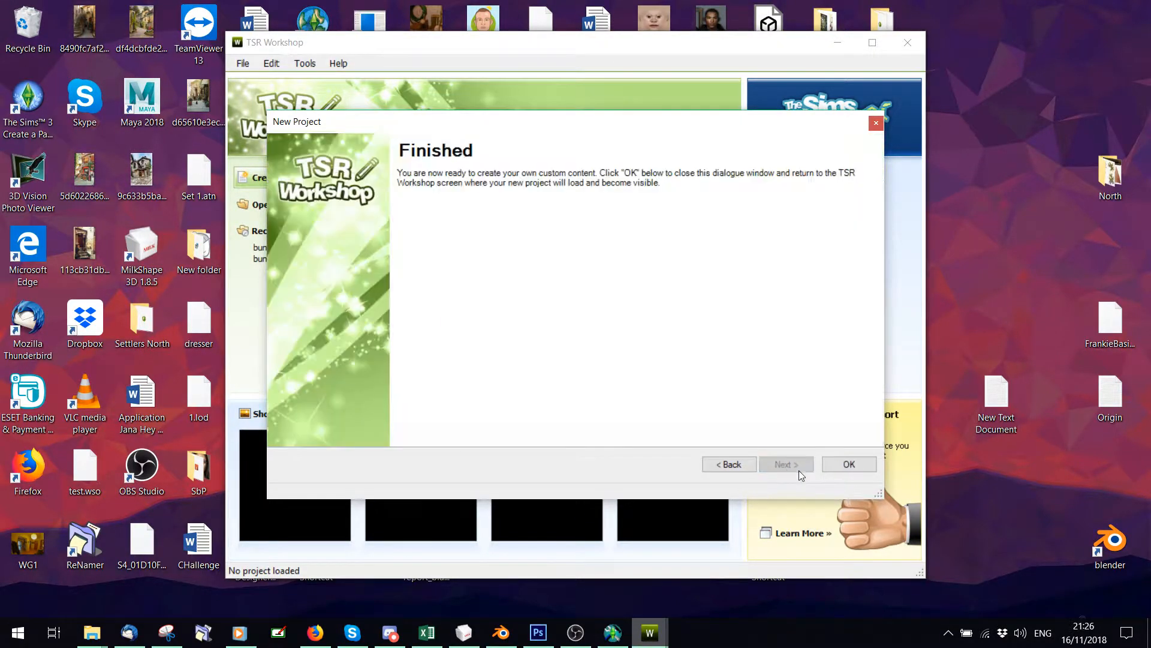
pyautogui.click(849, 464)
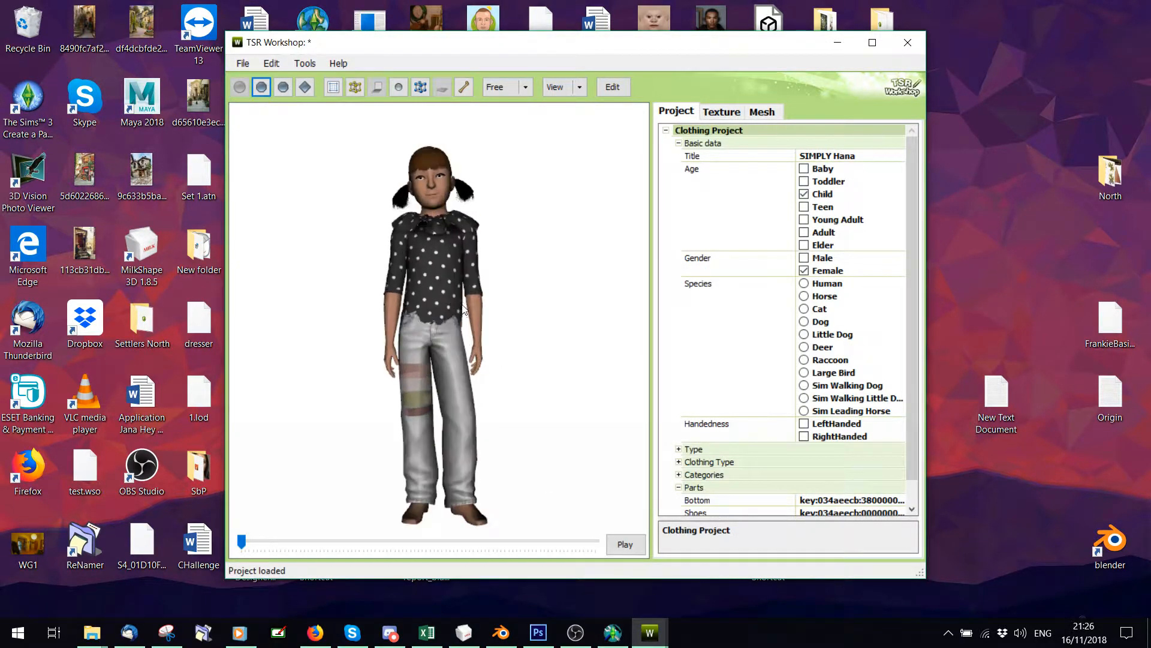
# Show the blouse's high level of detail mesh and open B.wso from the Top Under folder for it
pyautogui.moveTo(472, 211); pyautogui.dragTo(347, 364)
pyautogui.click(762, 112)
pyautogui.click(754, 156)
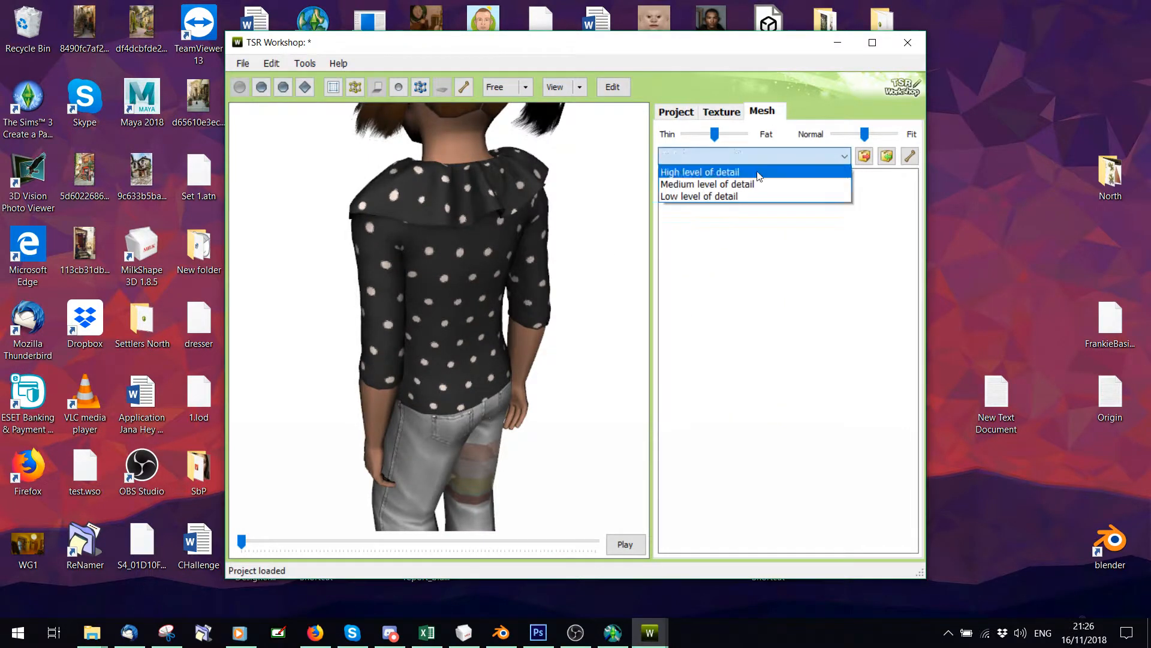
pyautogui.click(758, 165)
pyautogui.click(888, 160)
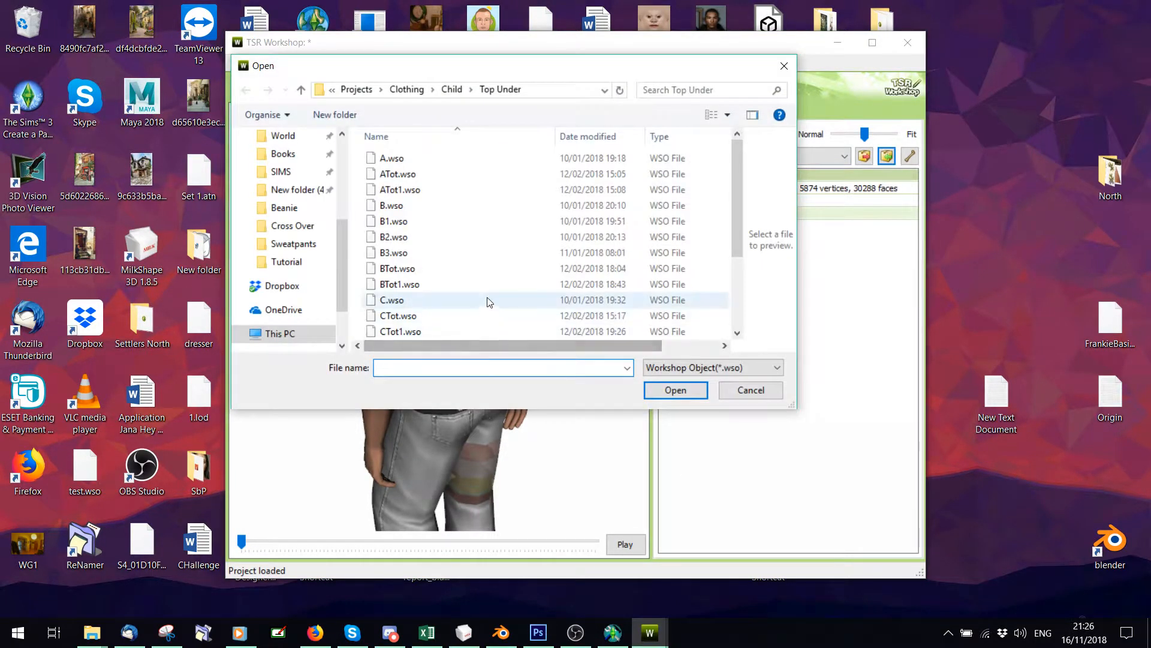
pyautogui.click(421, 209)
pyautogui.doubleClick(422, 208)
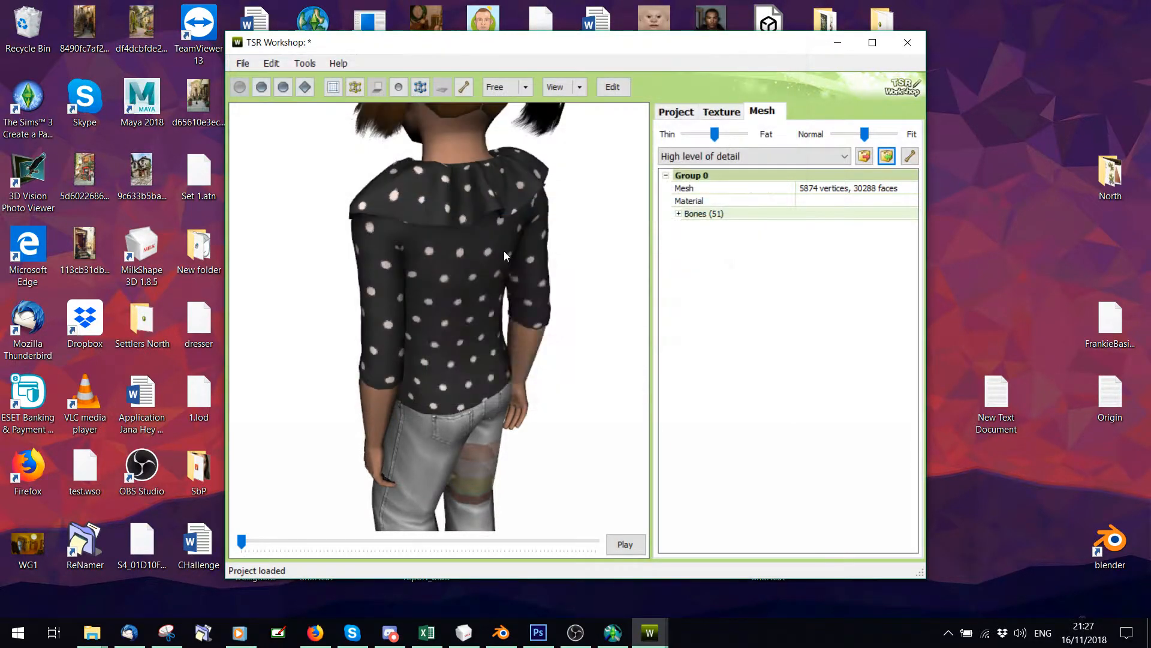
# Import B1.wso from the Top Under folder as the blouse's high level of detail mesh and update the bounding box automatically
pyautogui.click(649, 365)
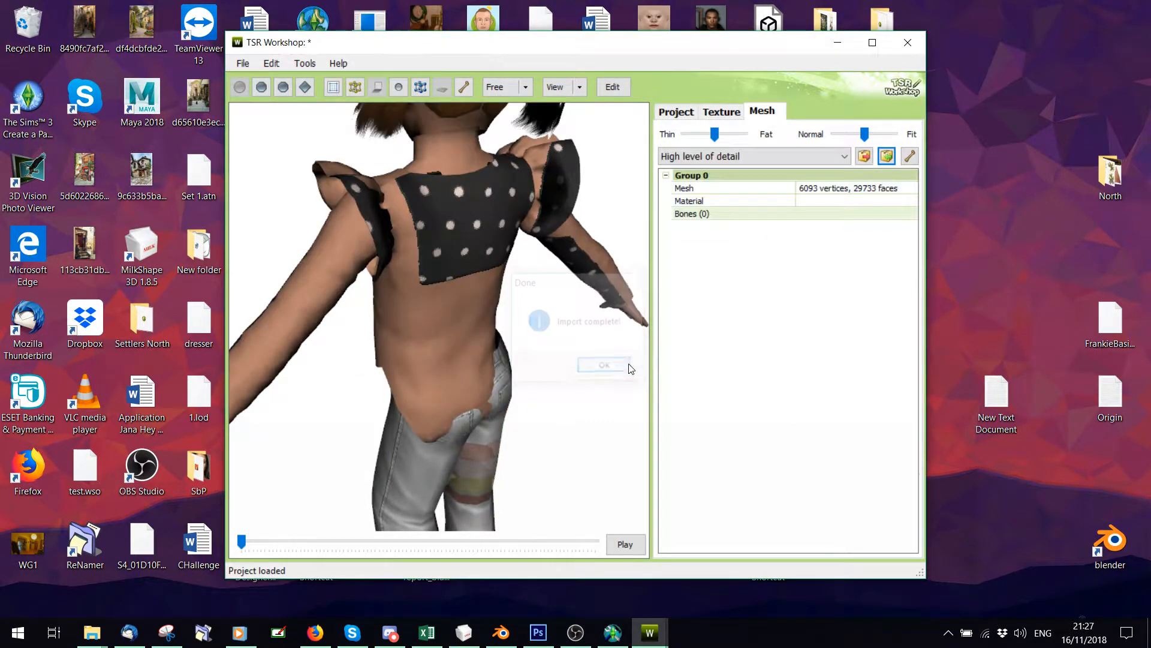
pyautogui.click(887, 156)
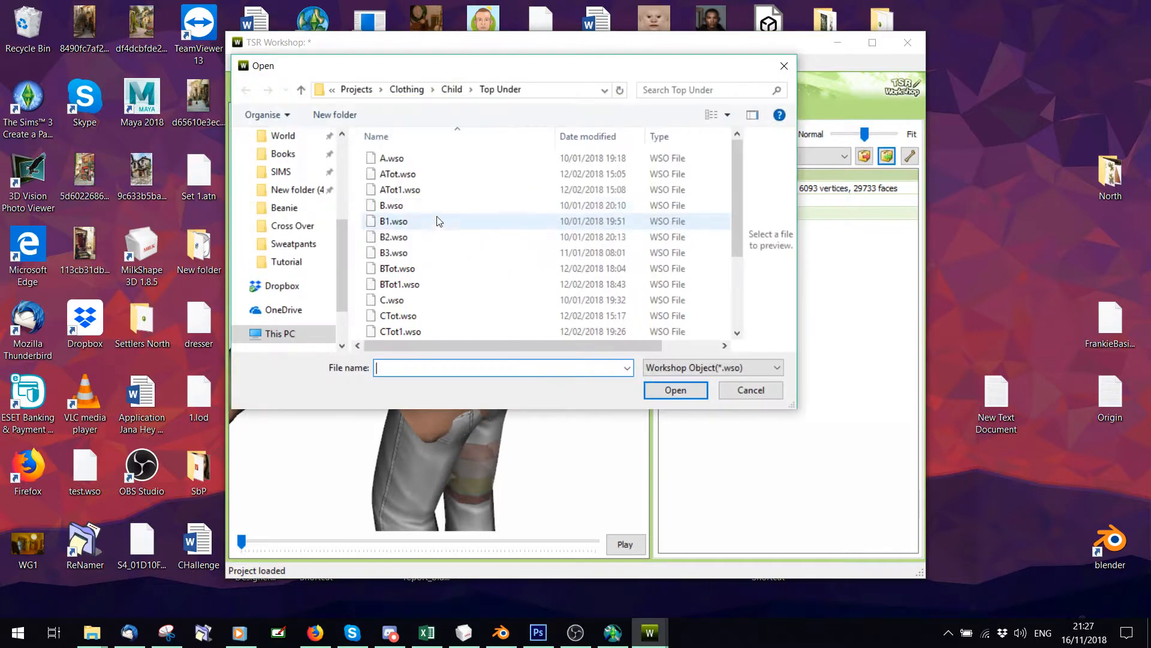
pyautogui.doubleClick(427, 221)
pyautogui.click(635, 371)
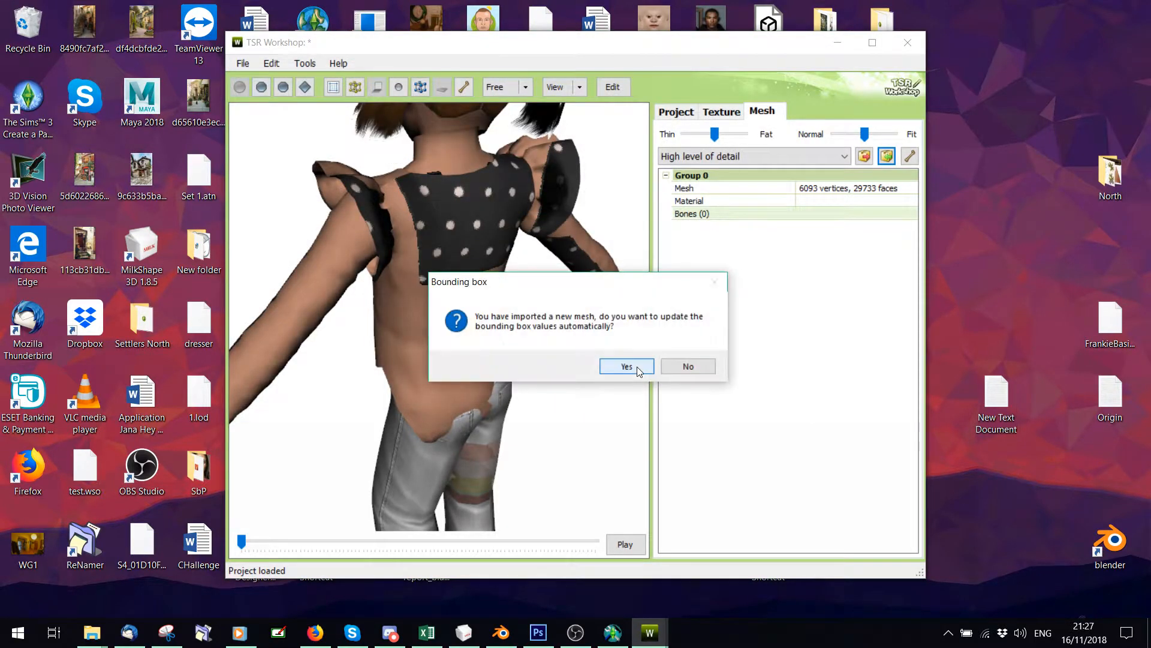
pyautogui.click(637, 367)
# Examine the imported blouse mesh closely at the shoulders, neck and waist, and close its TSR Workshop window
pyautogui.moveTo(555, 323); pyautogui.dragTo(625, 362)
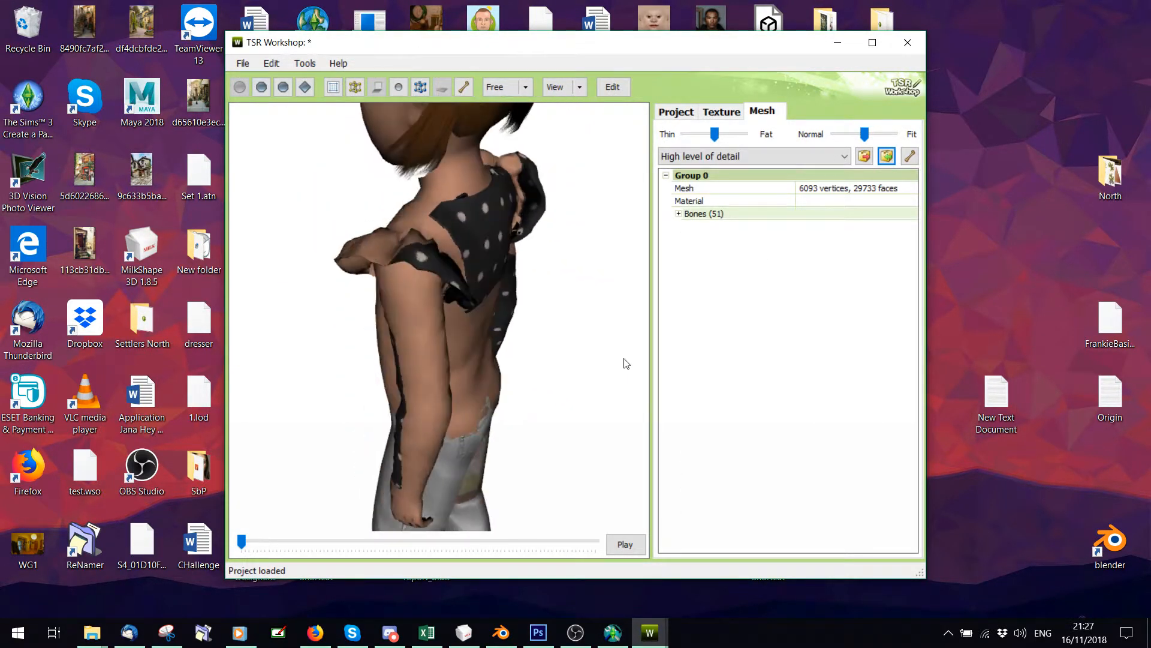
pyautogui.scroll(3, 410, 306)
pyautogui.moveTo(410, 306); pyautogui.dragTo(508, 359)
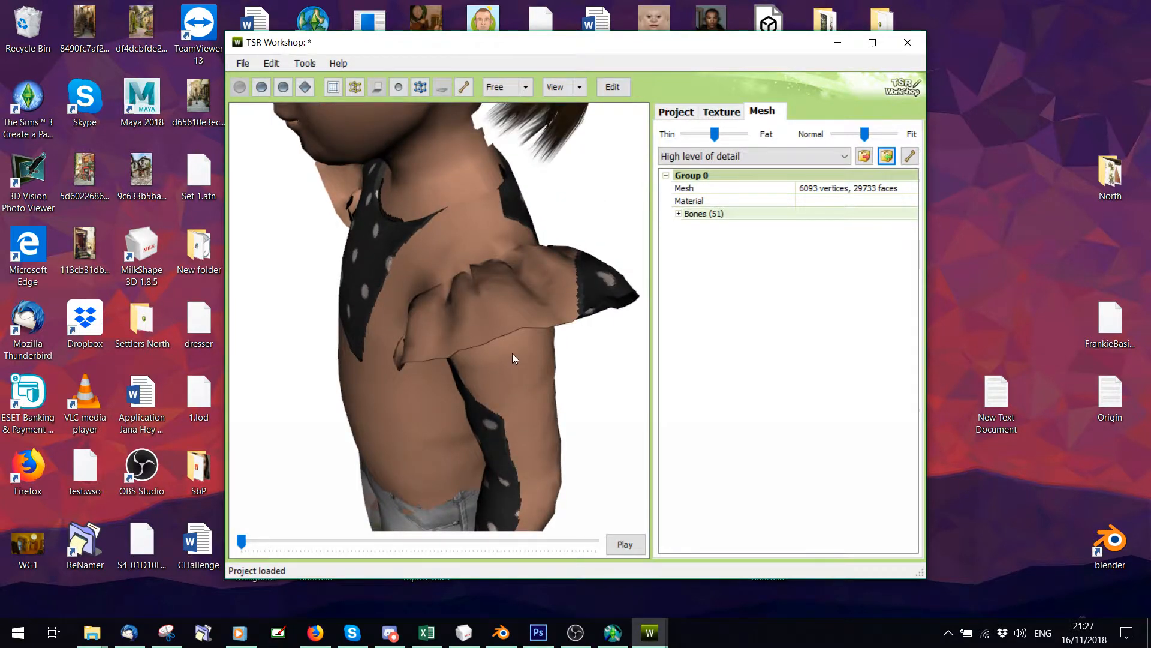
pyautogui.scroll(5, 493, 358)
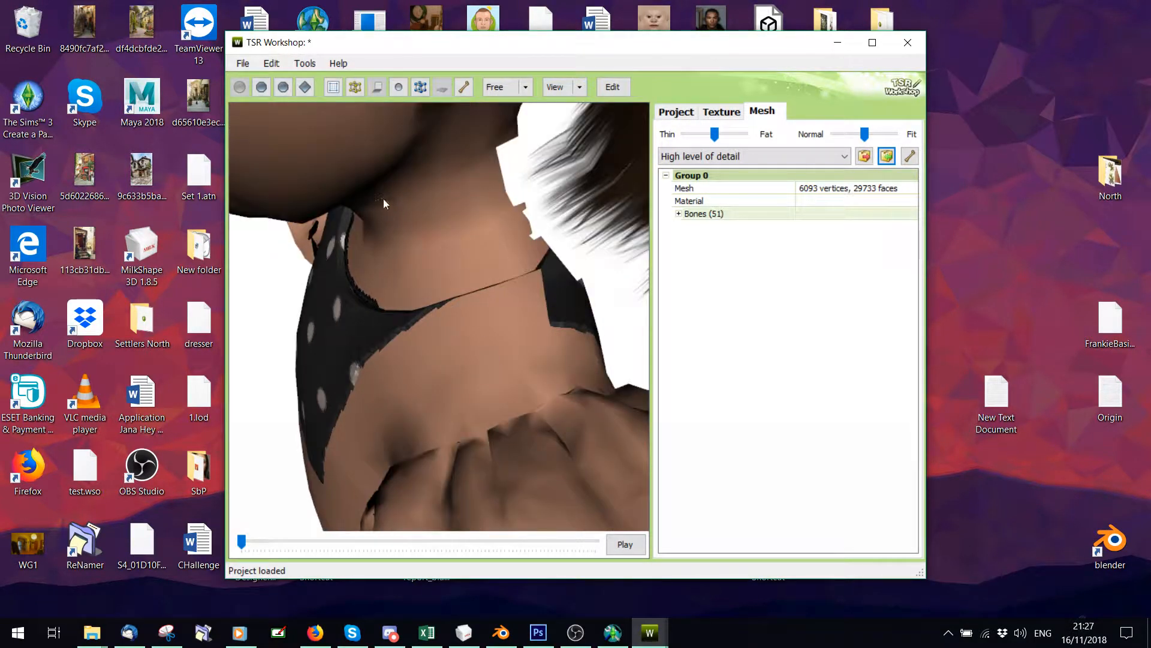
pyautogui.moveTo(383, 199); pyautogui.dragTo(181, 389)
pyautogui.scroll(-5, 439, 291)
pyautogui.scroll(2, 569, 445)
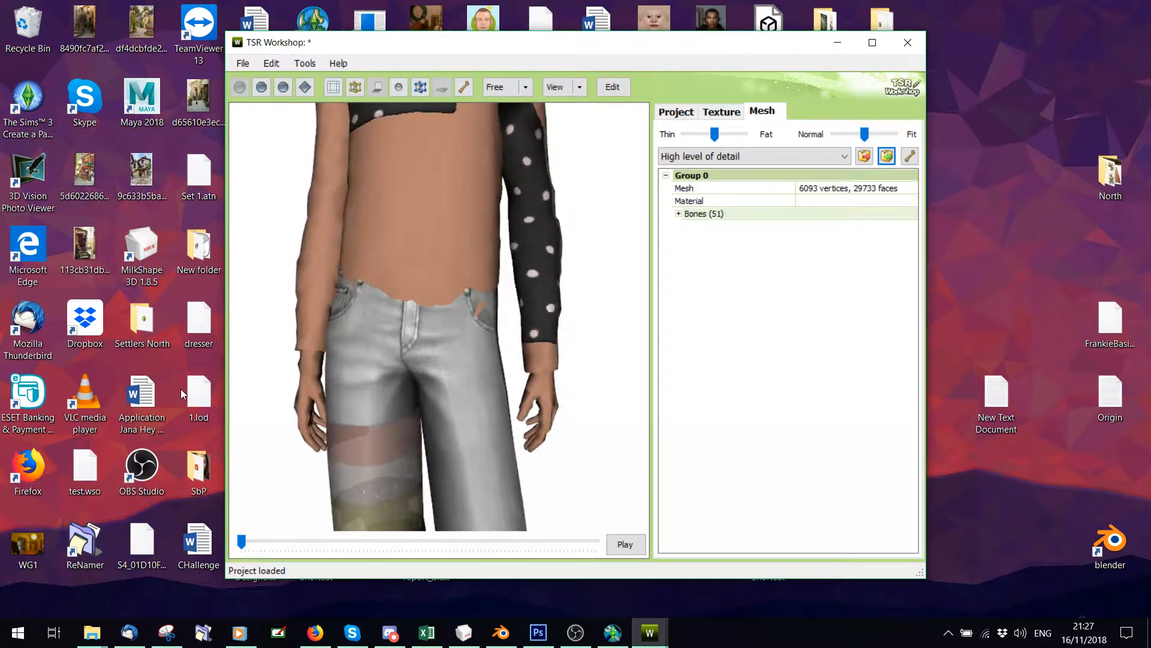
pyautogui.scroll(-3, 358, 376)
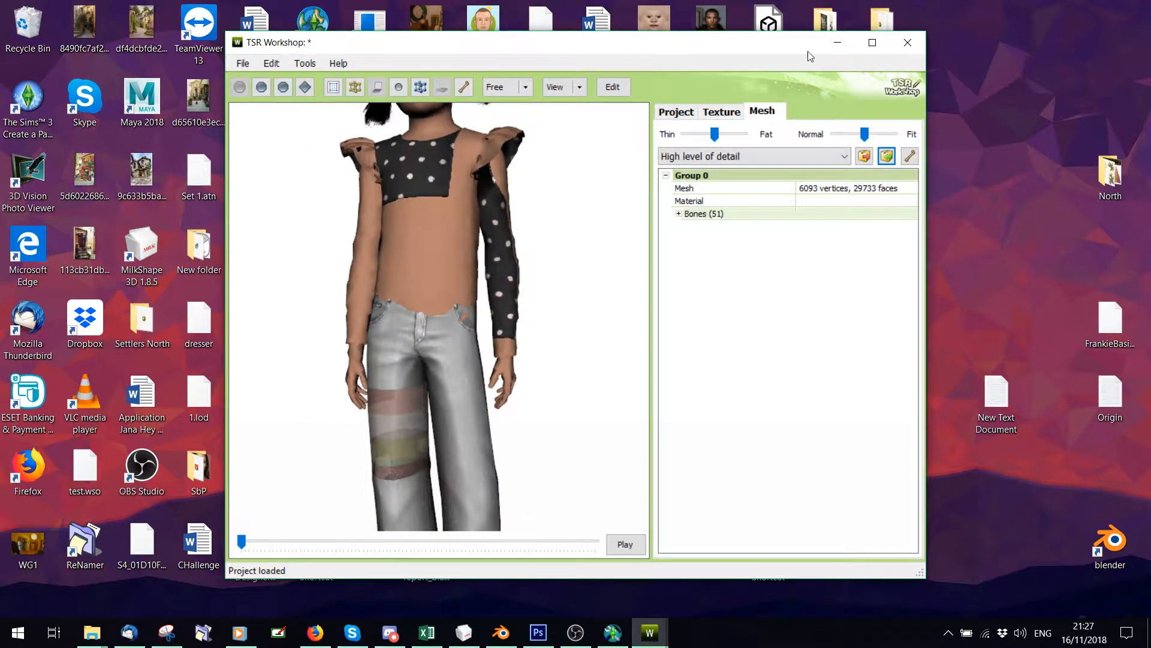
pyautogui.click(907, 42)
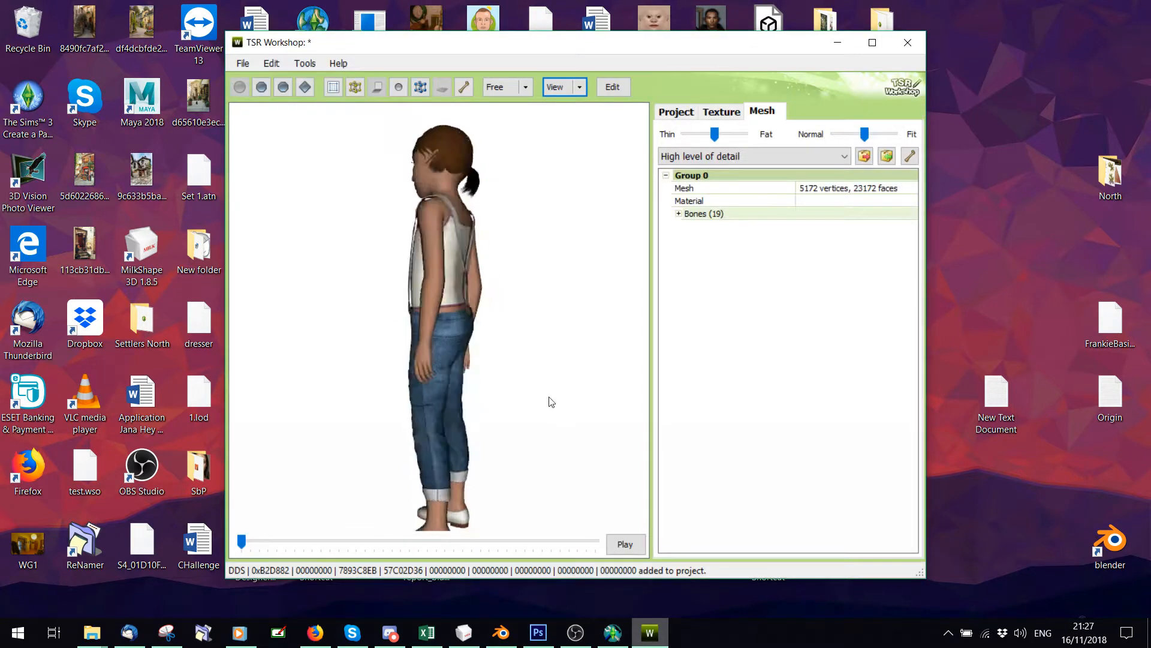
# Switch to MilkShape 3D and turn off drawing the trousers' vertices with bone colors
pyautogui.moveTo(552, 401); pyautogui.dragTo(412, 397)
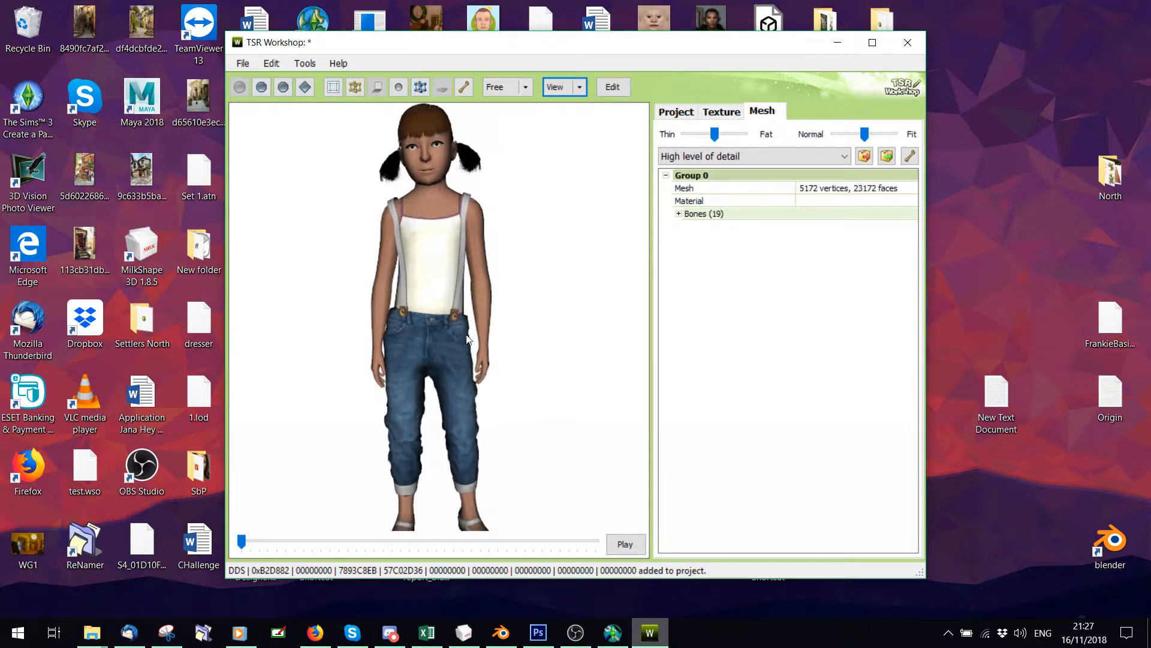
pyautogui.click(463, 632)
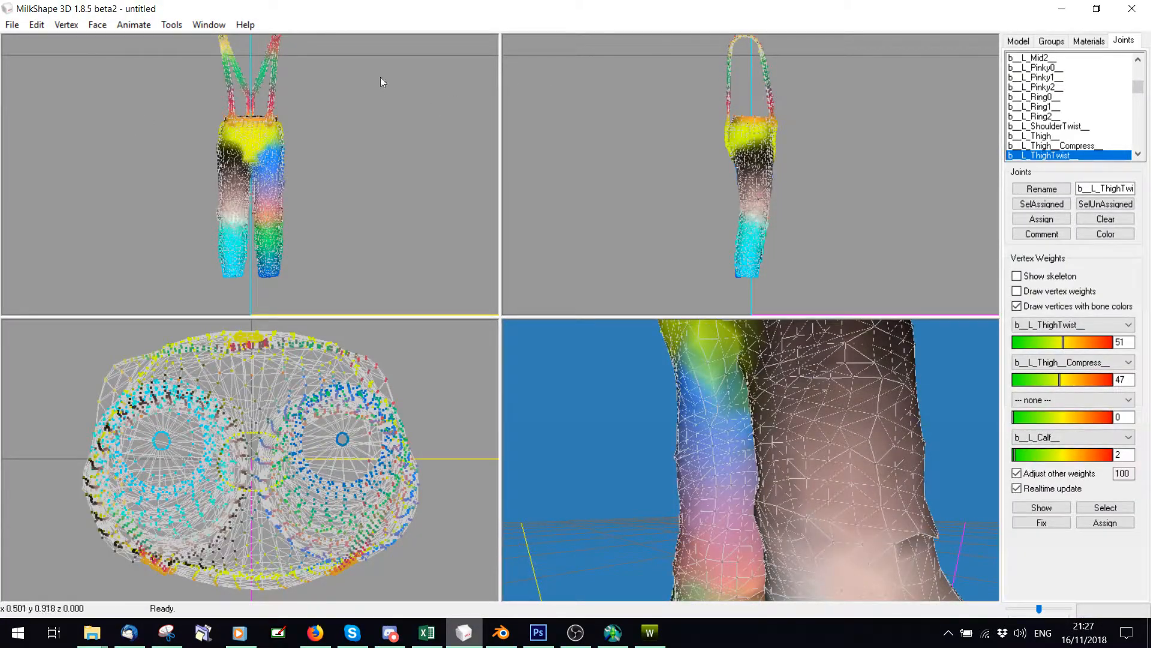
pyautogui.click(1017, 306)
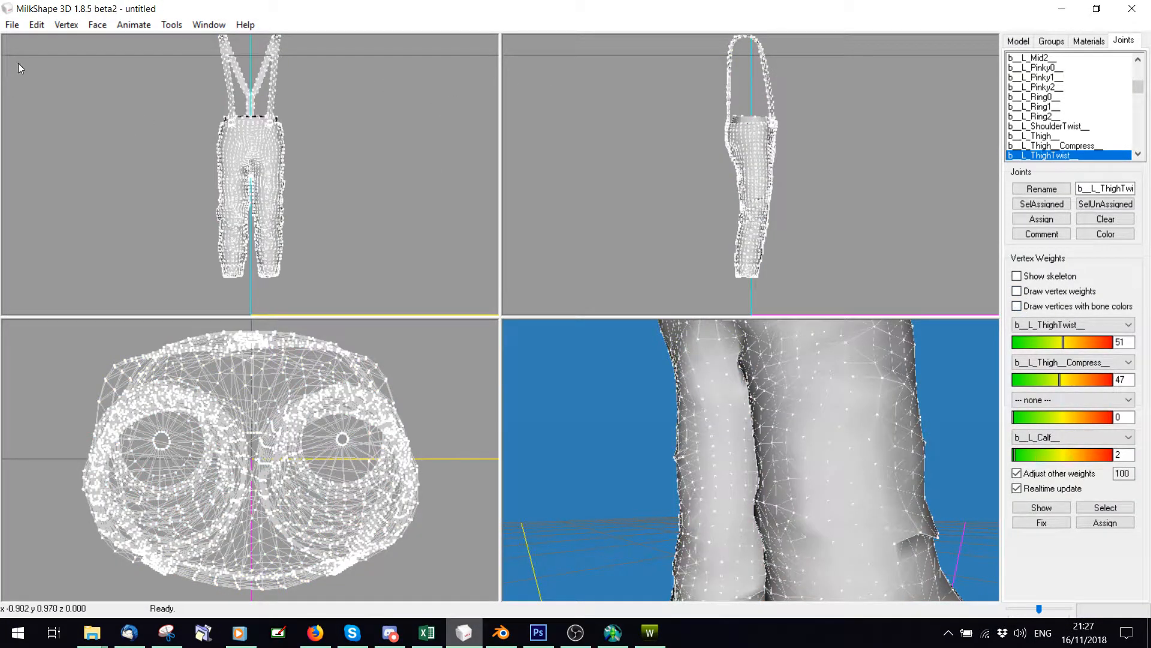
# Import the WSO object BotNude.wso from the Child clothing folder into the trousers scene
pyautogui.click(12, 24)
pyautogui.moveTo(62, 130)
pyautogui.click(249, 608)
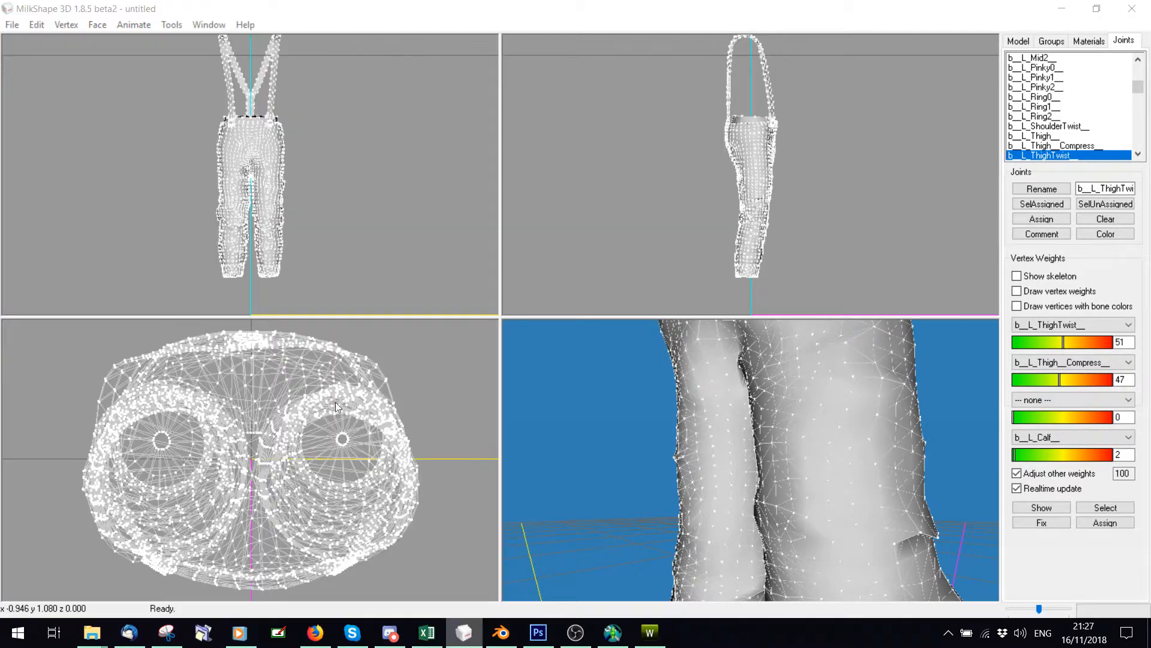
pyautogui.click(227, 68)
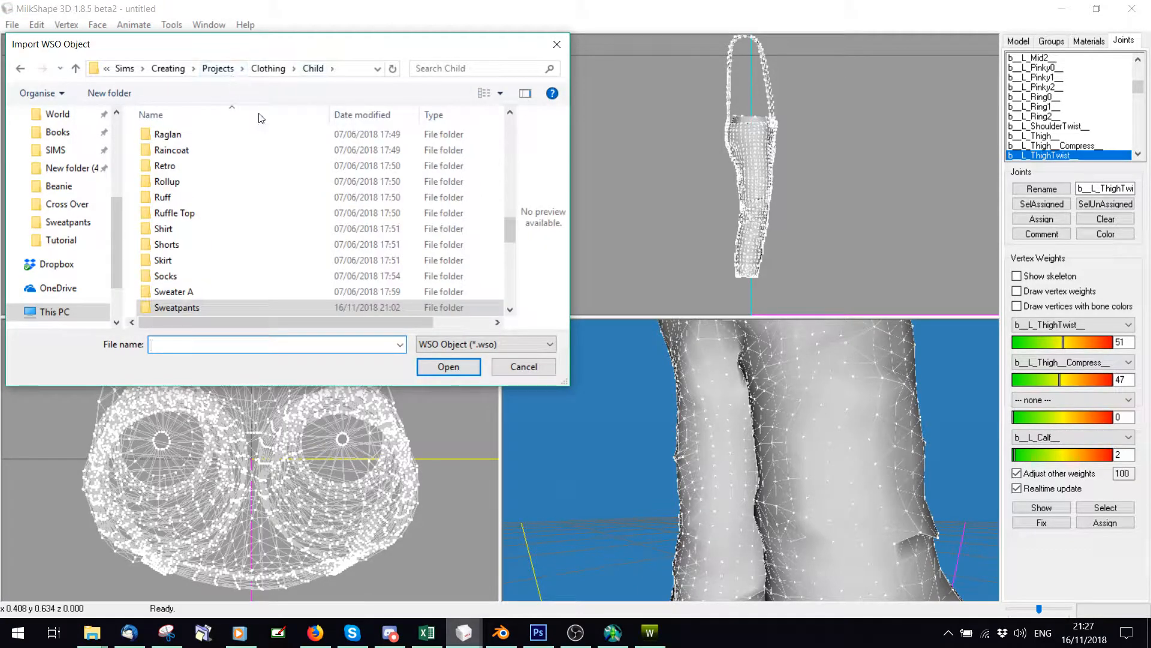
pyautogui.scroll(-4, 313, 160)
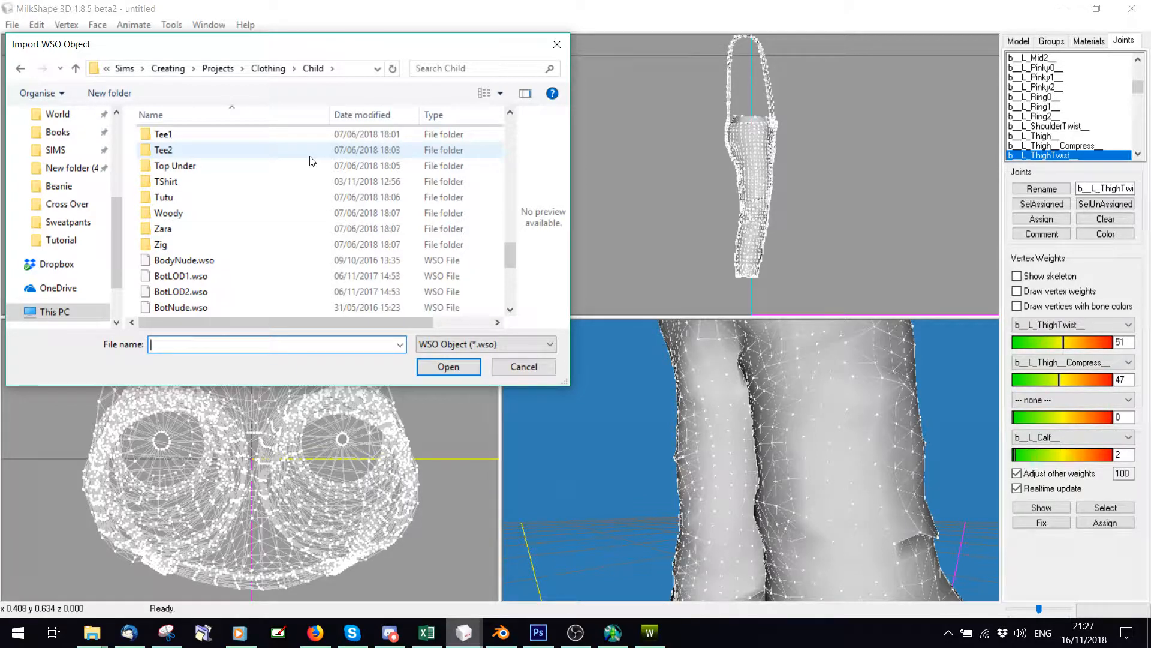
pyautogui.scroll(-1, 312, 161)
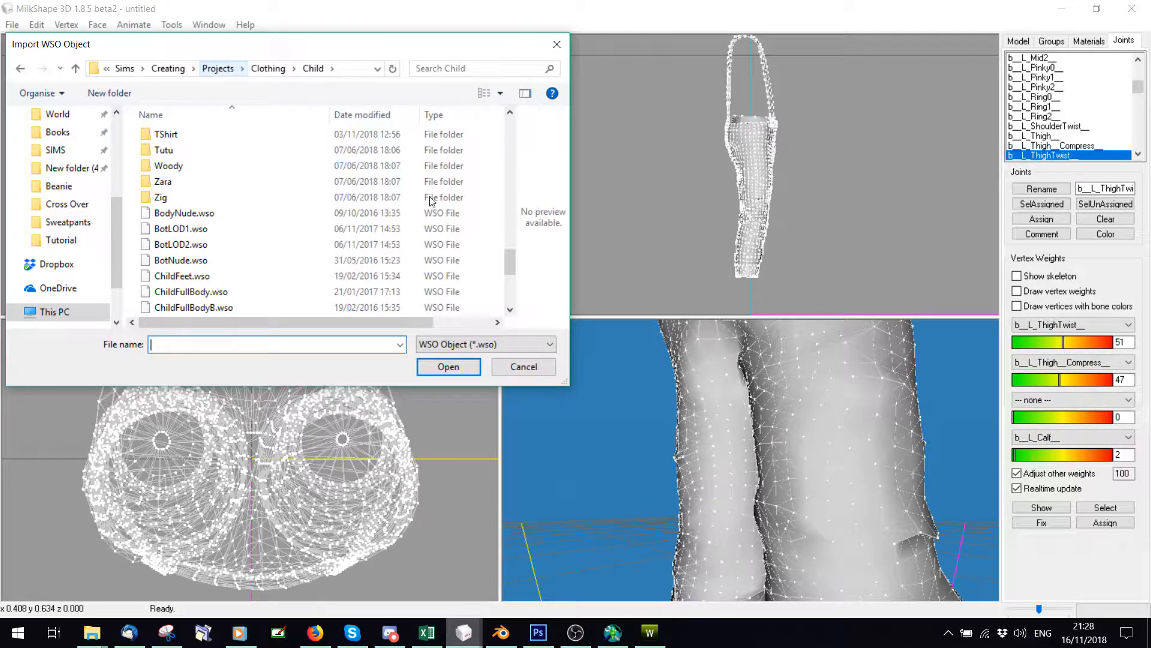
pyautogui.scroll(-1, 511, 262)
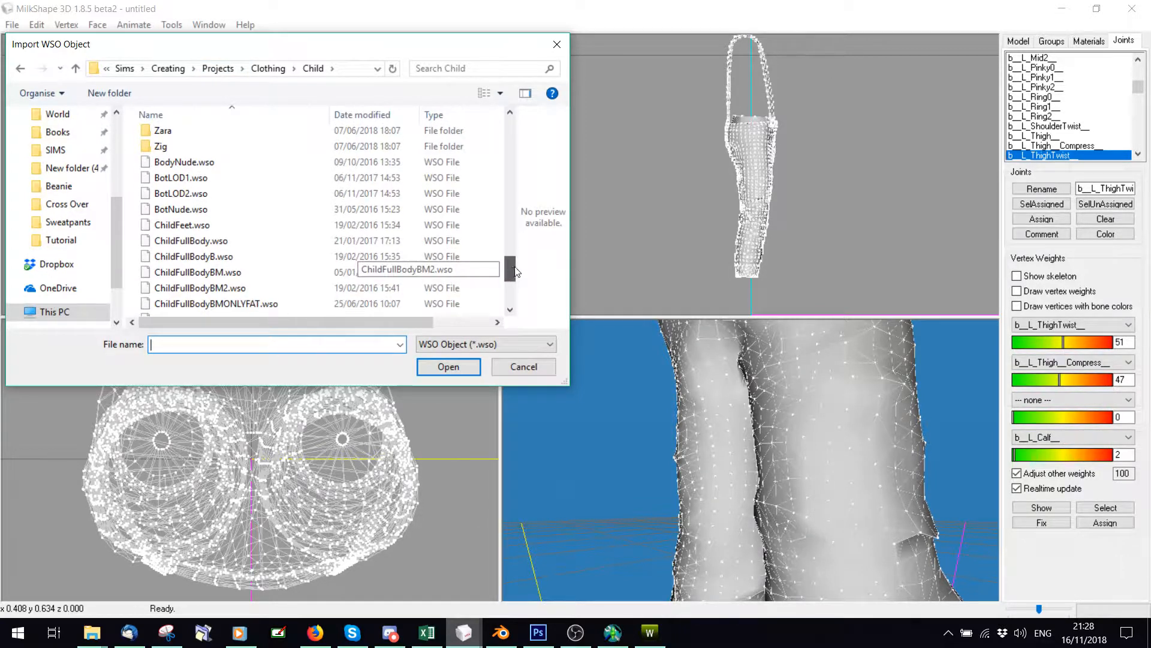
pyautogui.scroll(1, 350, 201)
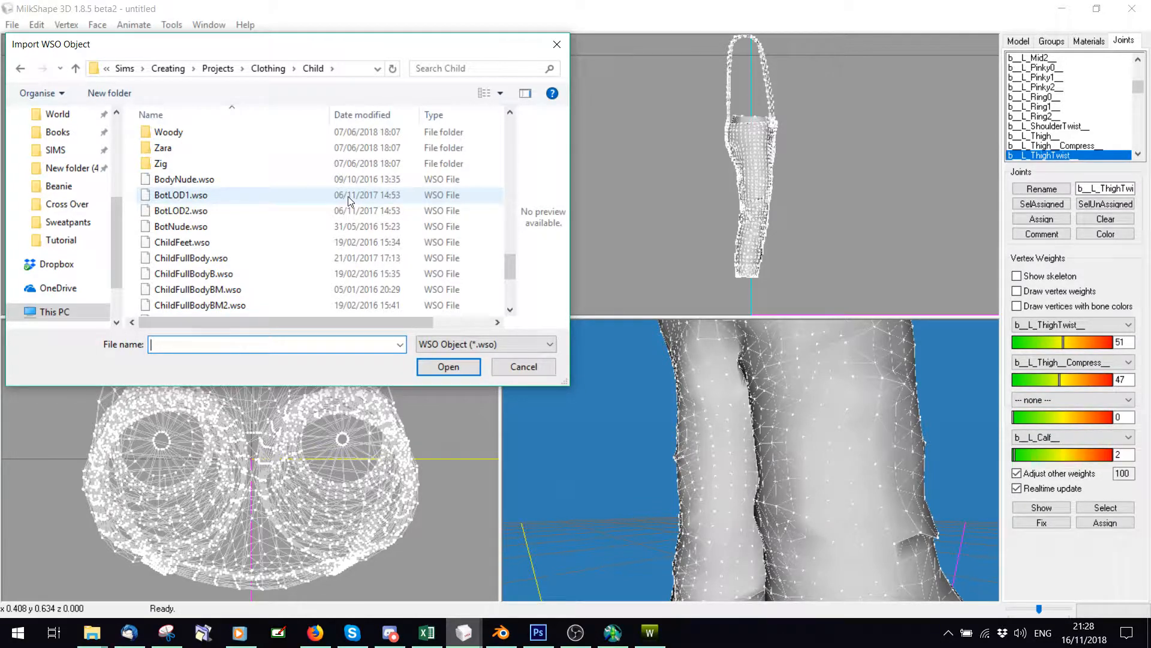
pyautogui.doubleClick(173, 227)
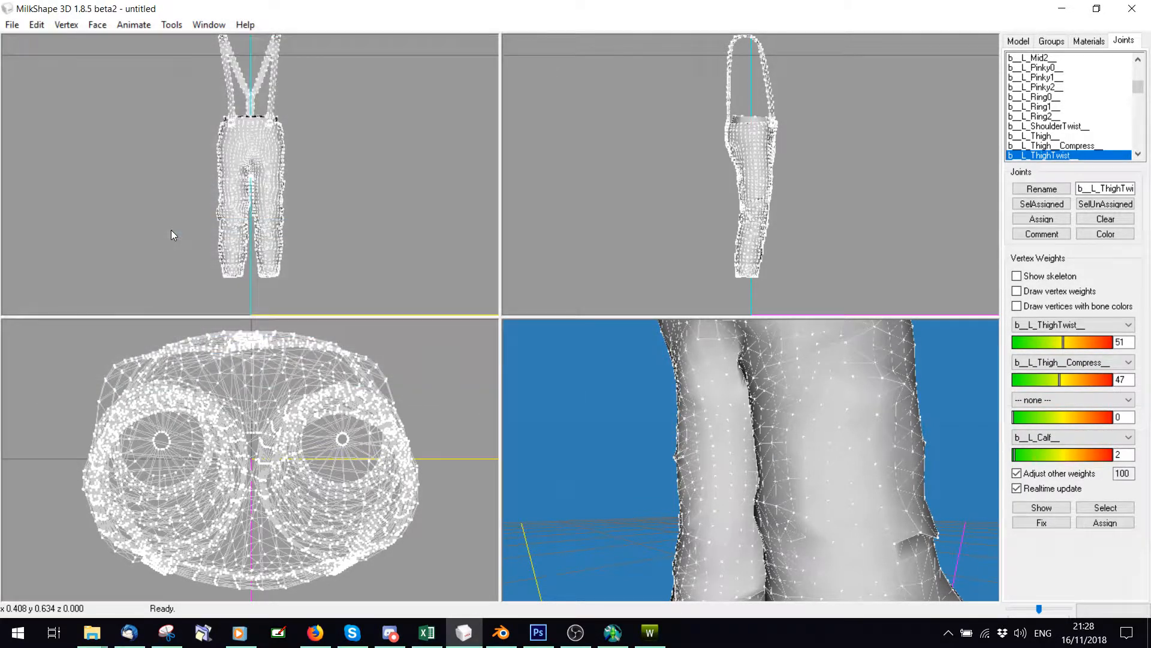
# Delete the group_special, group_fit, group_thin and group_fat groups and move the second group_base to first place in the group list
pyautogui.click(1053, 43)
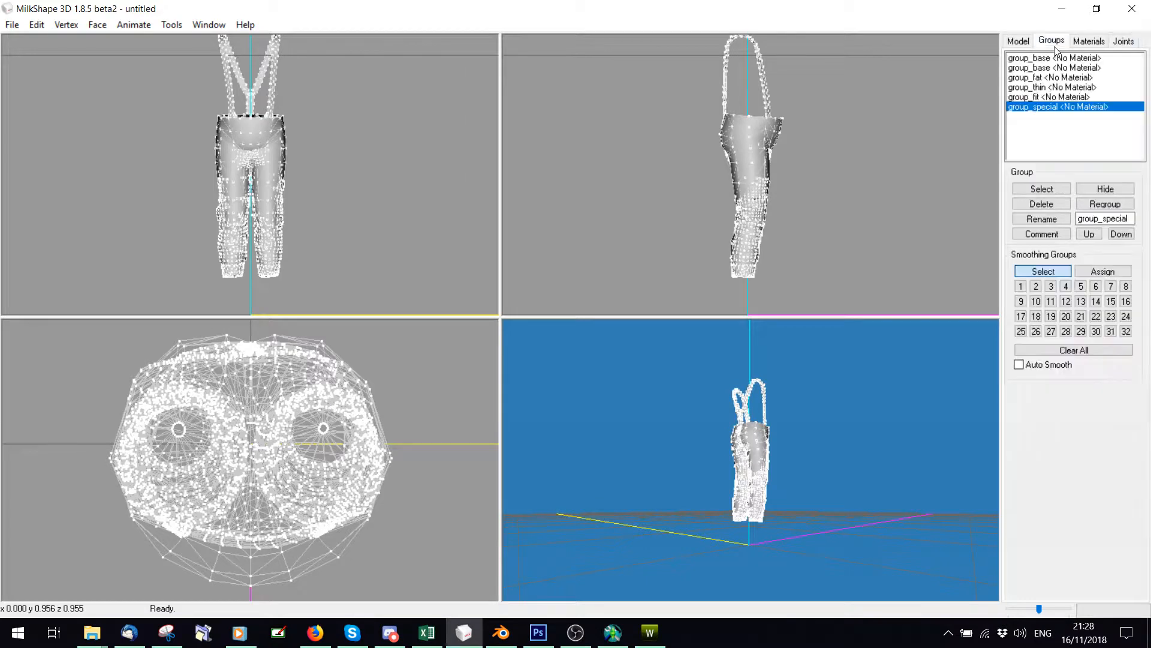
pyautogui.click(1024, 205)
pyautogui.click(1025, 206)
pyautogui.click(1024, 205)
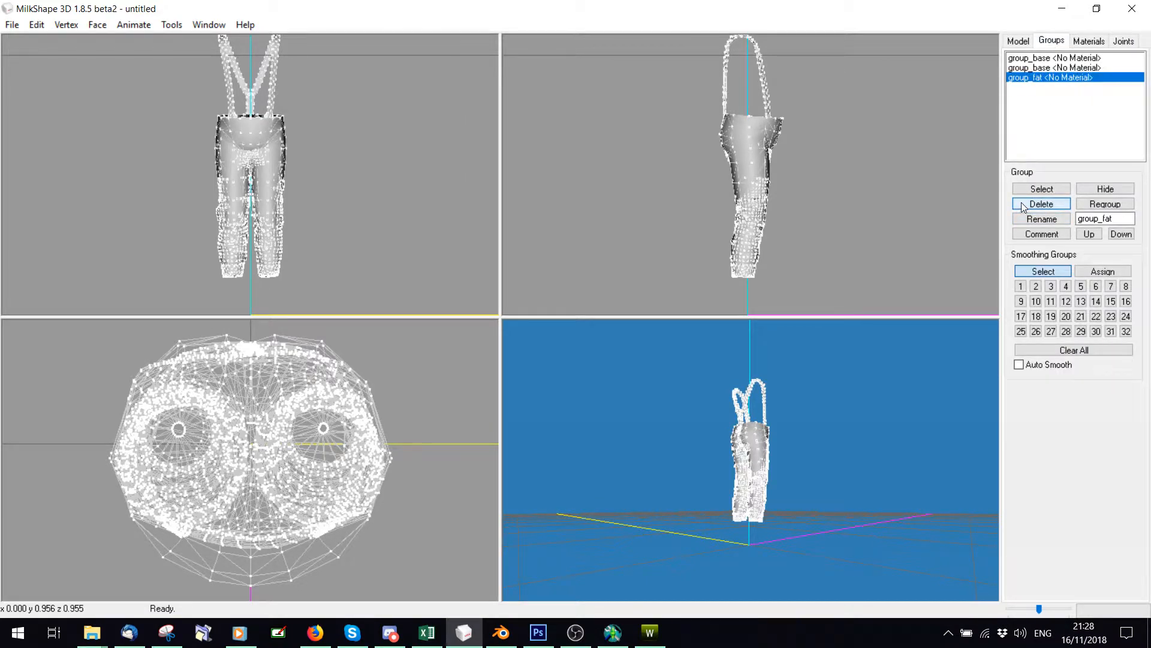
pyautogui.click(1024, 205)
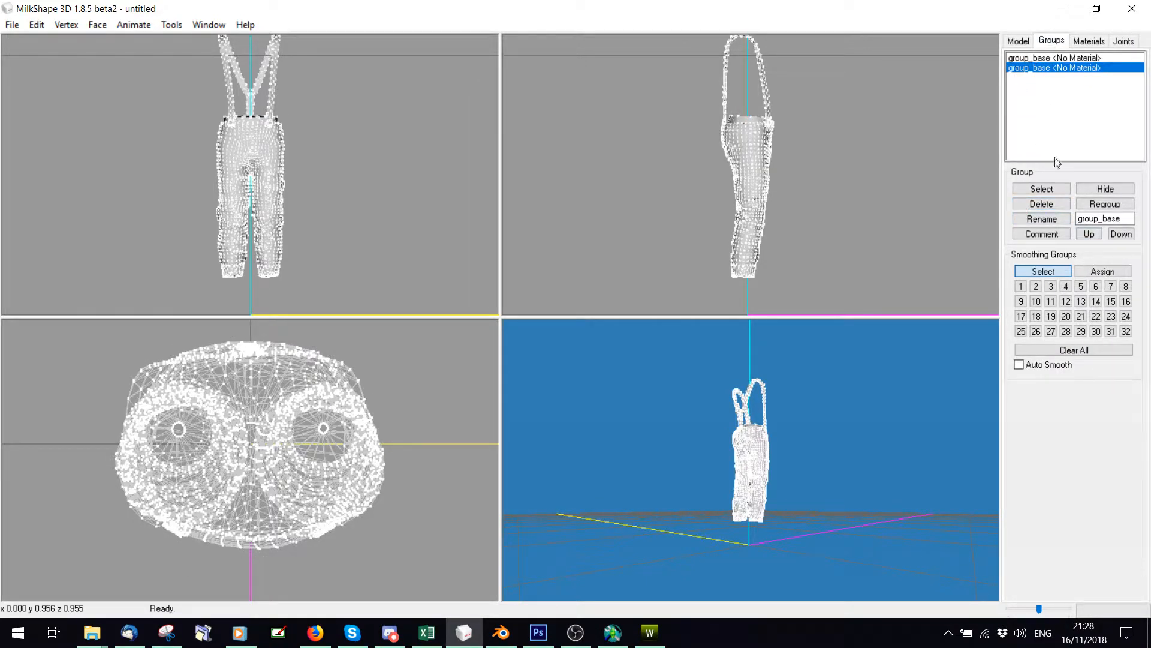
pyautogui.click(1089, 234)
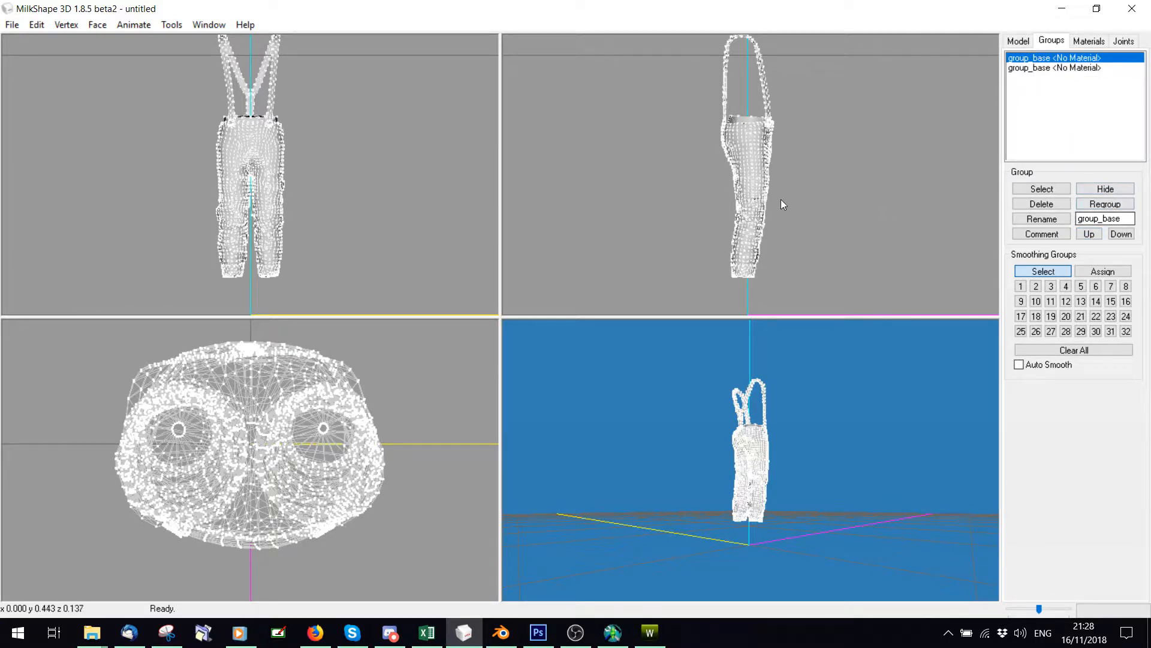
# Select the vertices along the uppermost waist edge in the side view
pyautogui.keyDown('shift'); pyautogui.moveTo(768, 269); pyautogui.dragTo(765, 206); pyautogui.keyUp('shift')
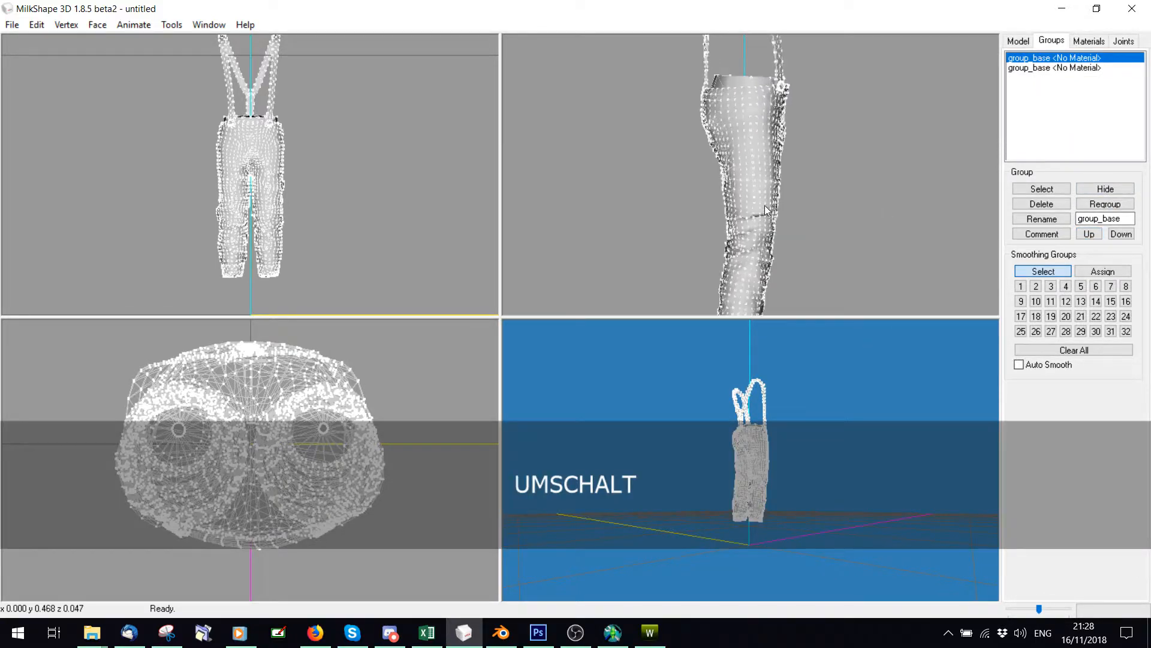
pyautogui.keyDown('shift'); pyautogui.scroll(5, 764, 206); pyautogui.keyUp('shift')
pyautogui.keyDown('ctrl'); pyautogui.moveTo(761, 143); pyautogui.dragTo(674, 243); pyautogui.keyUp('ctrl')
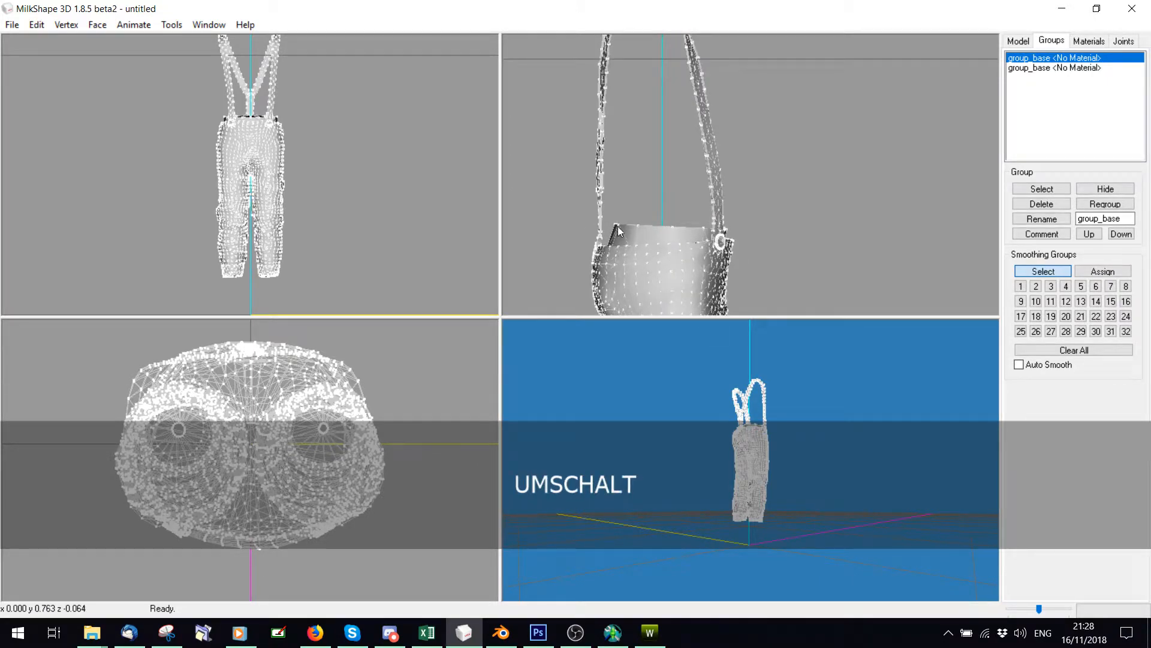
pyautogui.keyDown('ctrl'); pyautogui.moveTo(681, 268); pyautogui.dragTo(739, 203); pyautogui.keyUp('ctrl')
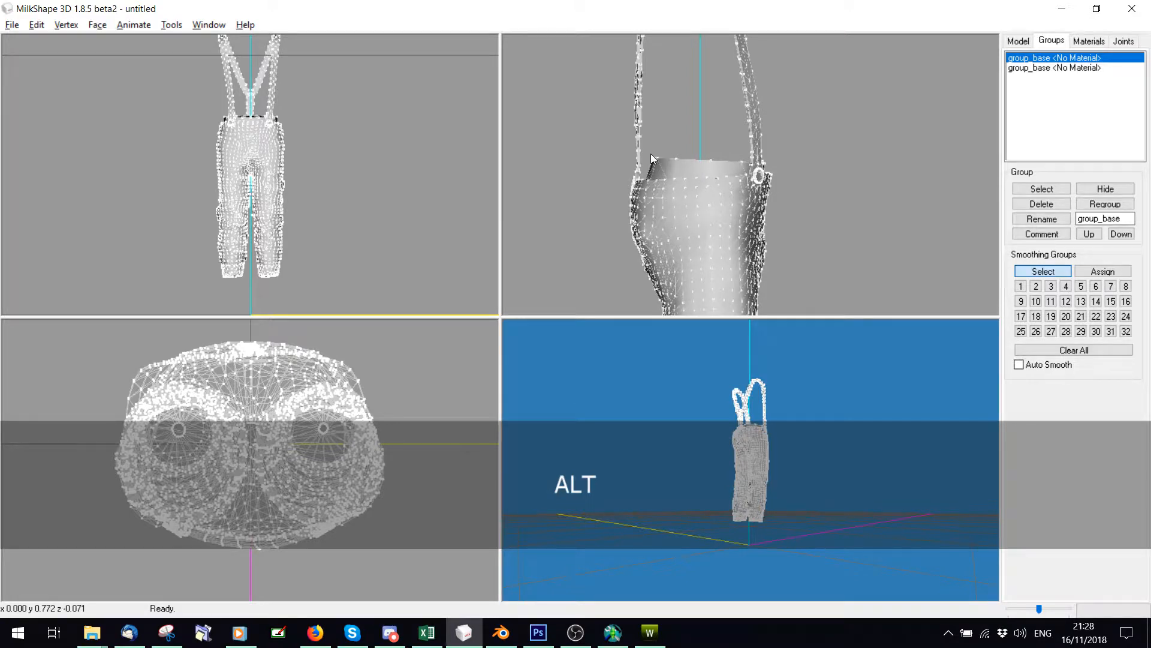
pyautogui.keyDown('alt'); pyautogui.moveTo(650, 153); pyautogui.dragTo(749, 167); pyautogui.keyUp('alt')
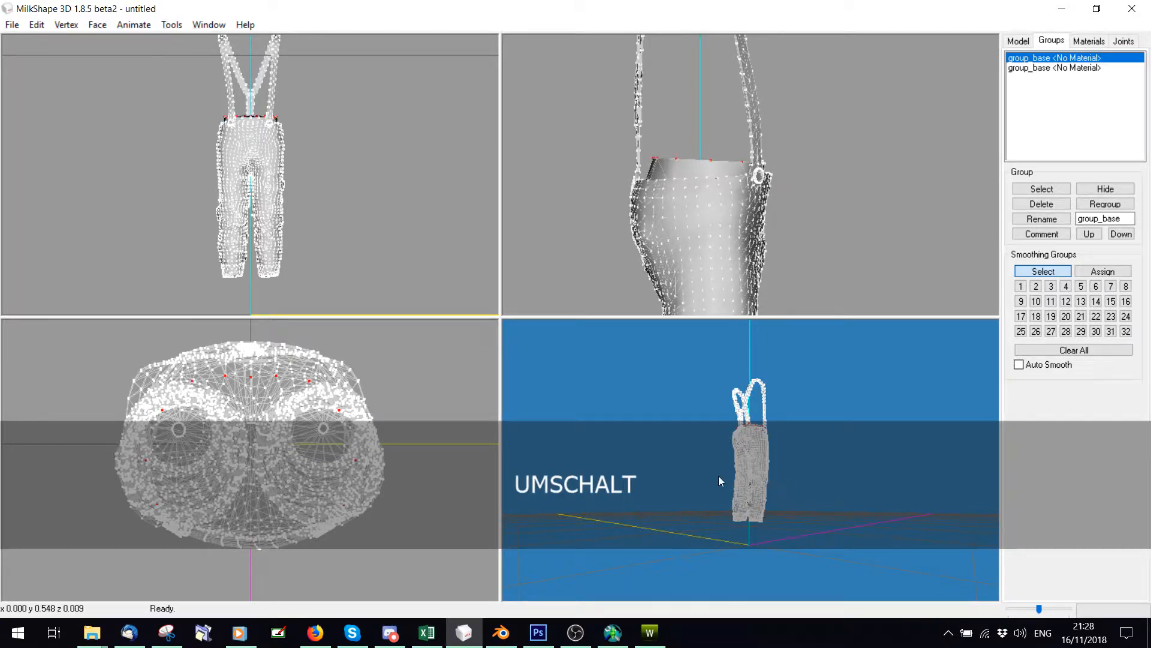
# Add the front-centre vertices of the uppermost waist edge to the selection in the 3D view
pyautogui.scroll(5, 718, 476)
pyautogui.moveTo(704, 411); pyautogui.dragTo(514, 451)
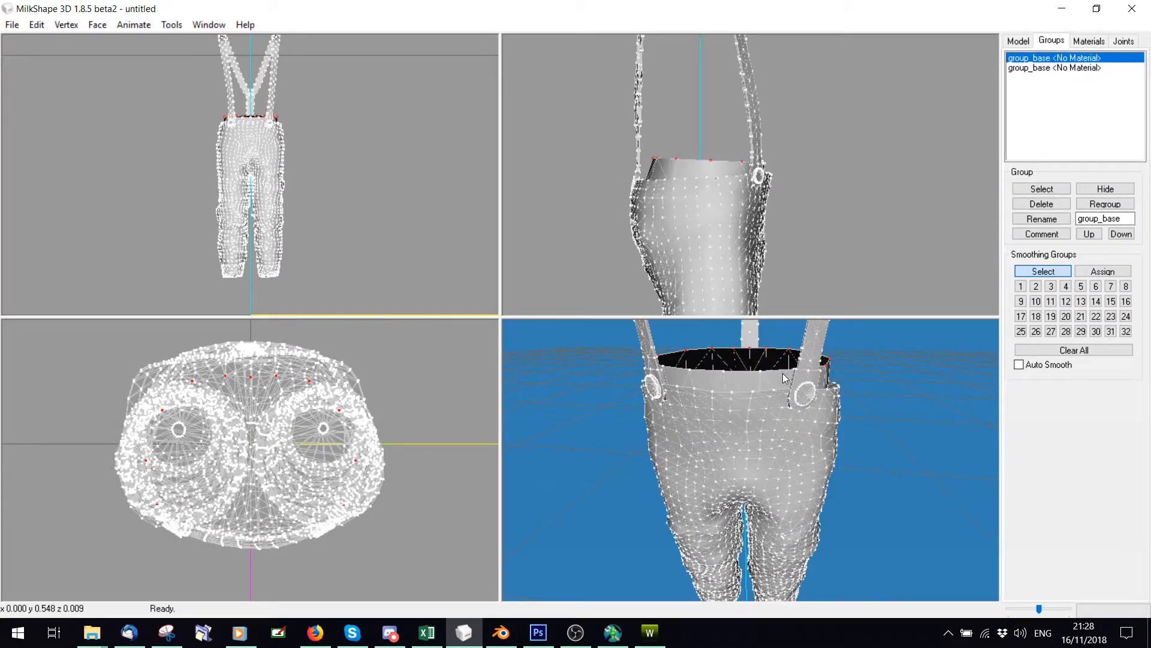
pyautogui.scroll(-5, 747, 379)
pyautogui.scroll(6, 747, 379)
pyautogui.keyDown('ctrl'); pyautogui.moveTo(746, 367); pyautogui.dragTo(756, 450); pyautogui.keyUp('ctrl')
pyautogui.scroll(-4, 748, 524)
pyautogui.scroll(3, 789, 523)
pyautogui.moveTo(743, 512); pyautogui.dragTo(740, 357)
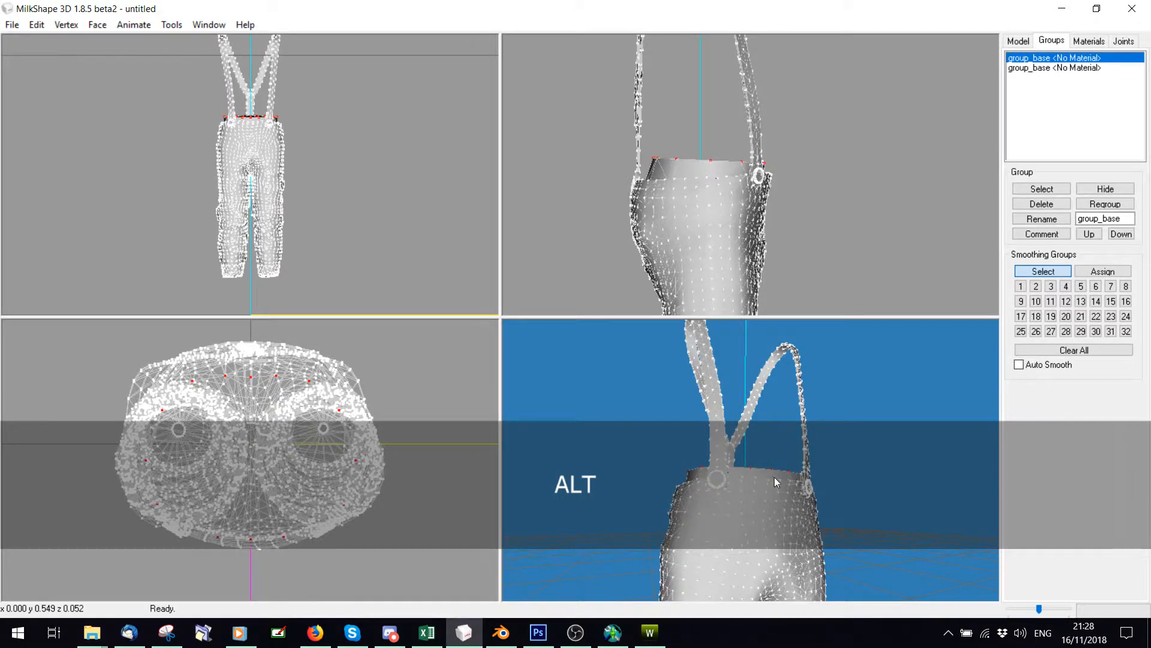
# Add the remaining waist-edge vertices beside the two suspender buttons to the selection
pyautogui.moveTo(774, 476); pyautogui.dragTo(688, 485)
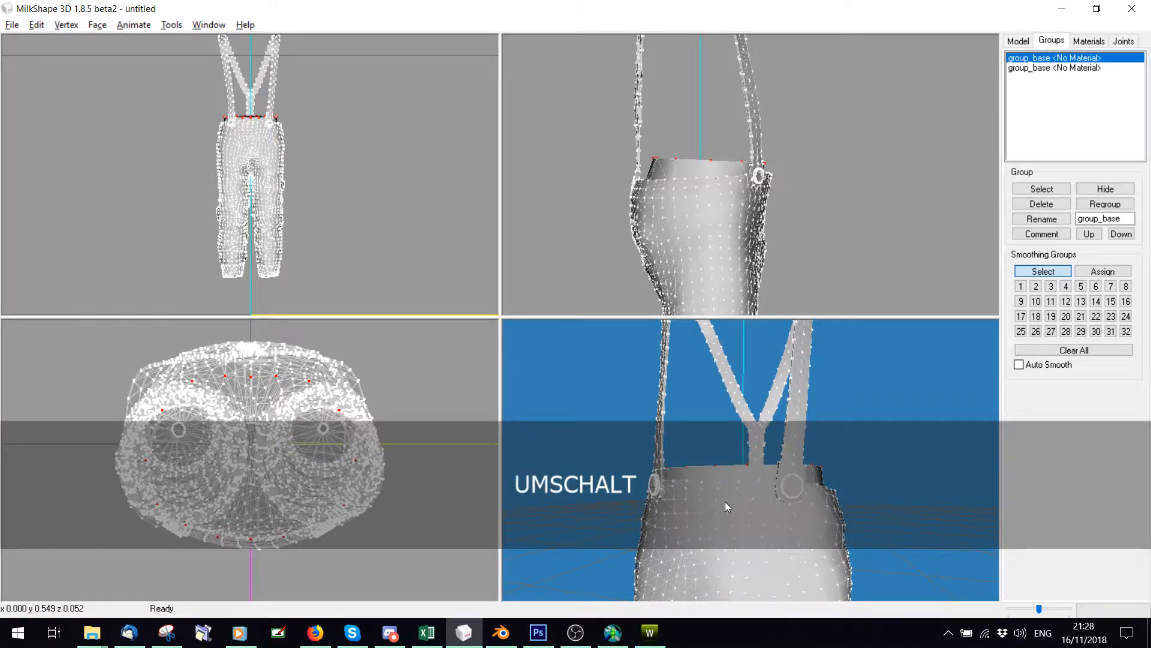
pyautogui.moveTo(725, 502); pyautogui.dragTo(832, 468)
pyautogui.press('alt')
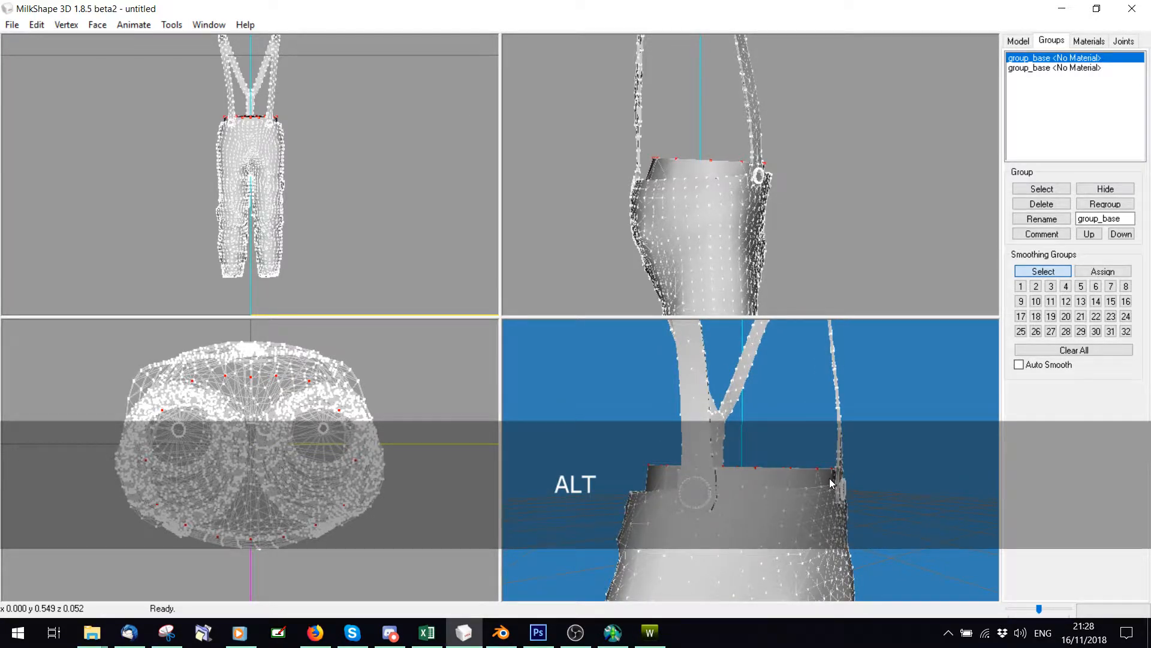
pyautogui.moveTo(831, 481); pyautogui.dragTo(764, 475)
pyautogui.scroll(2, 764, 475)
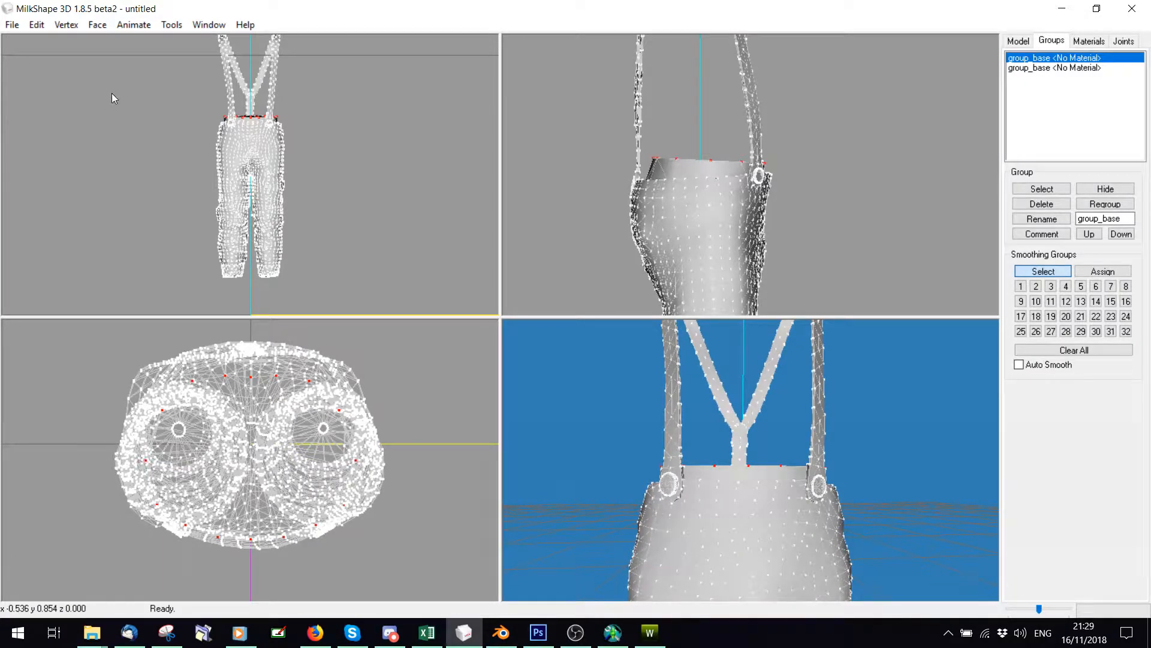
# Invert the vertex selection and hide everything except the waist-edge vertices
pyautogui.click(45, 29)
pyautogui.click(96, 172)
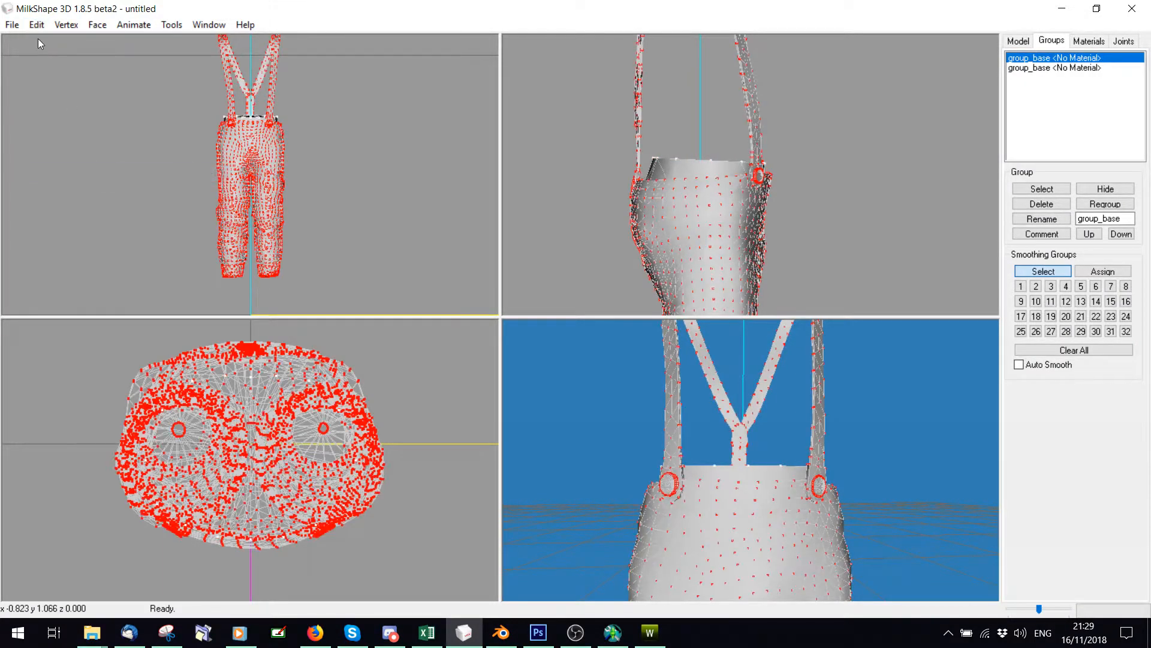
pyautogui.click(37, 27)
pyautogui.click(80, 174)
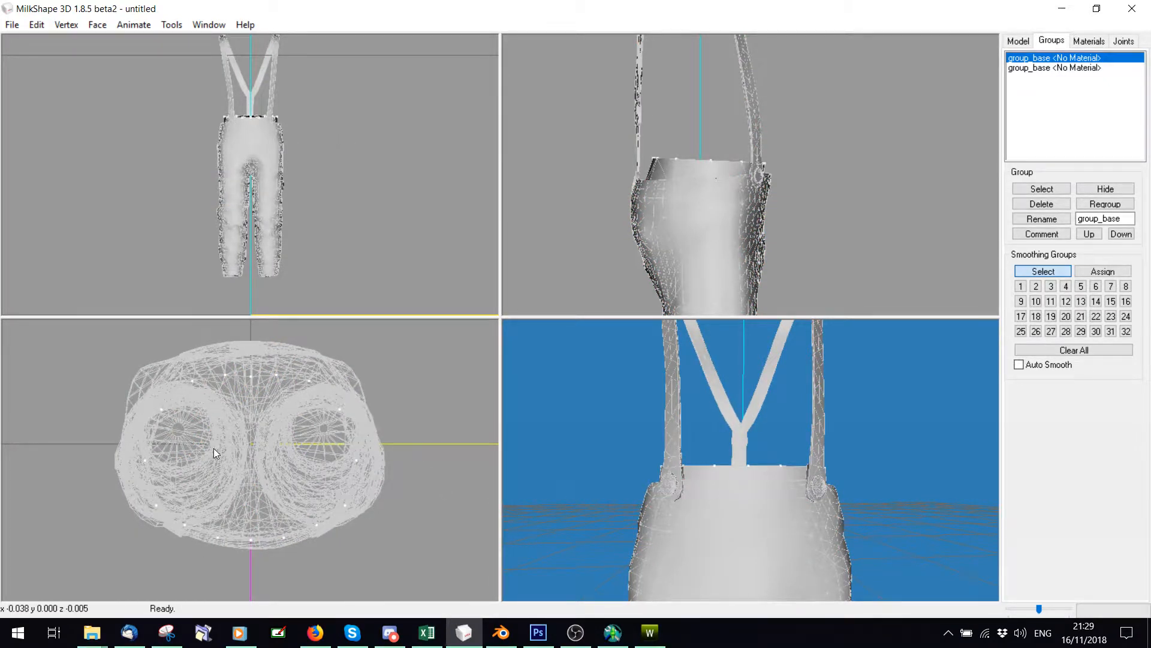
# Look up the shortcut keys assigned to the msTS2NDM and msTS2VDM plugins, leaving them as they are
pyautogui.rightClick(241, 412)
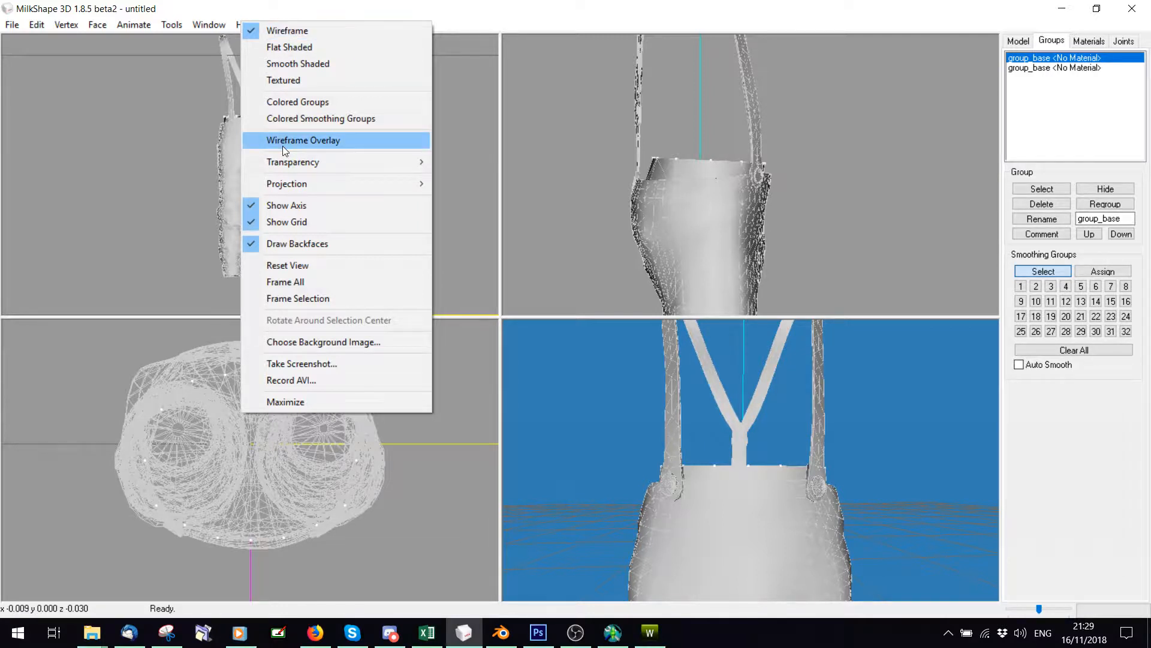
pyautogui.click(71, 325)
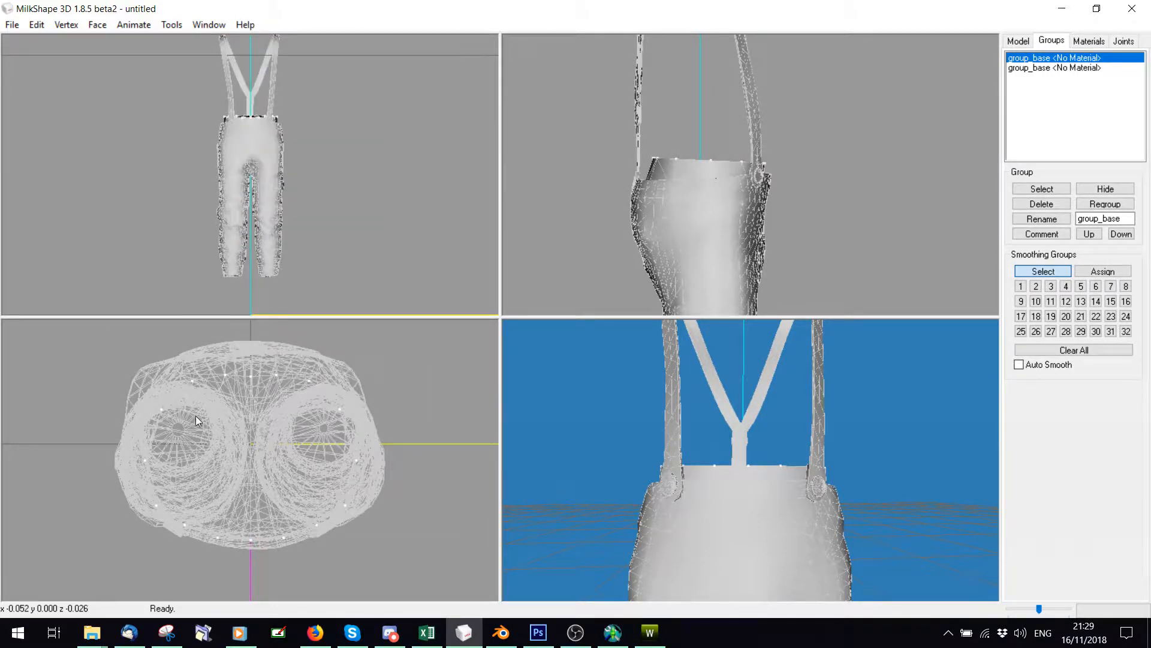
pyautogui.keyDown('shift'); pyautogui.moveTo(195, 415); pyautogui.dragTo(194, 386); pyautogui.keyUp('shift')
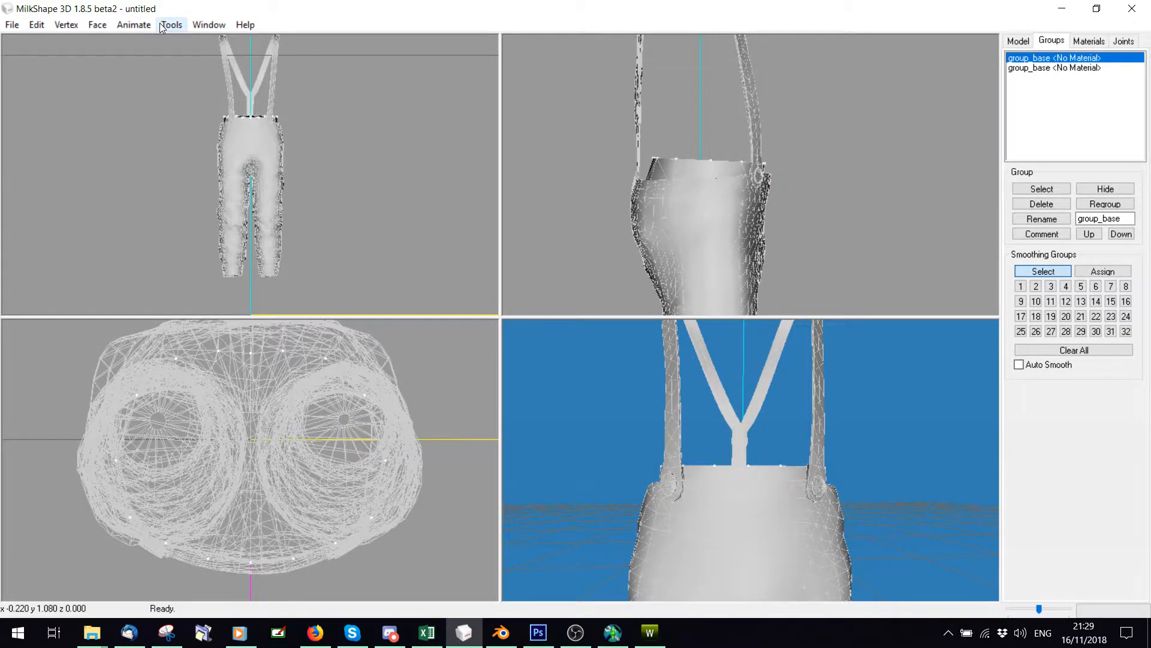
pyautogui.click(170, 24)
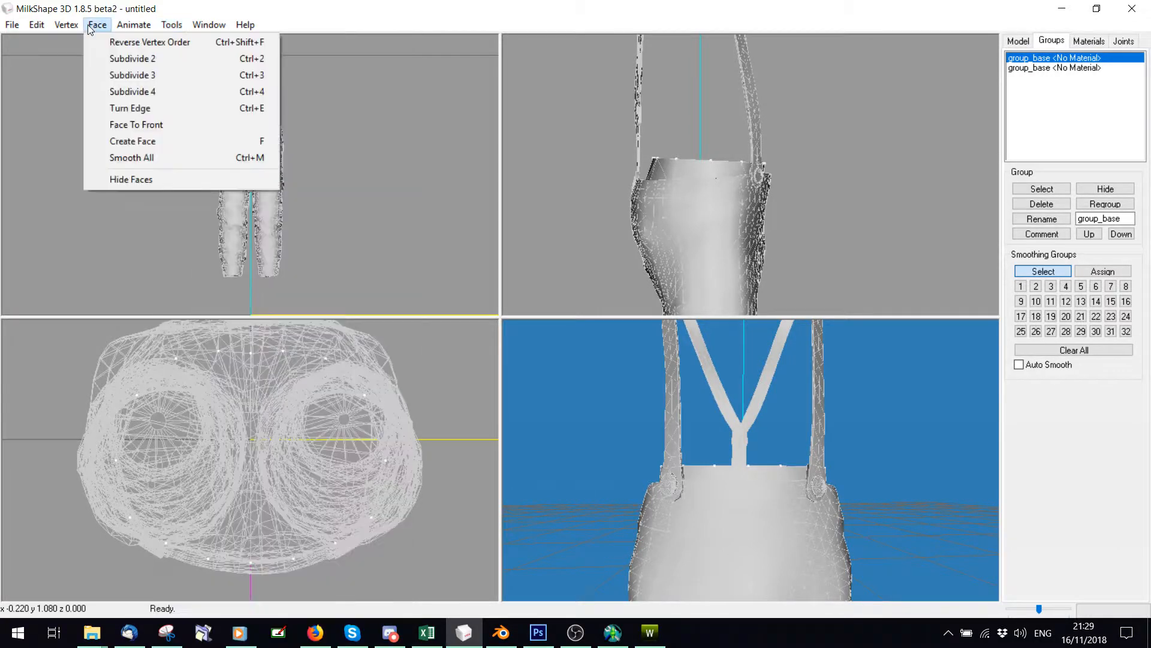
pyautogui.moveTo(60, 29)
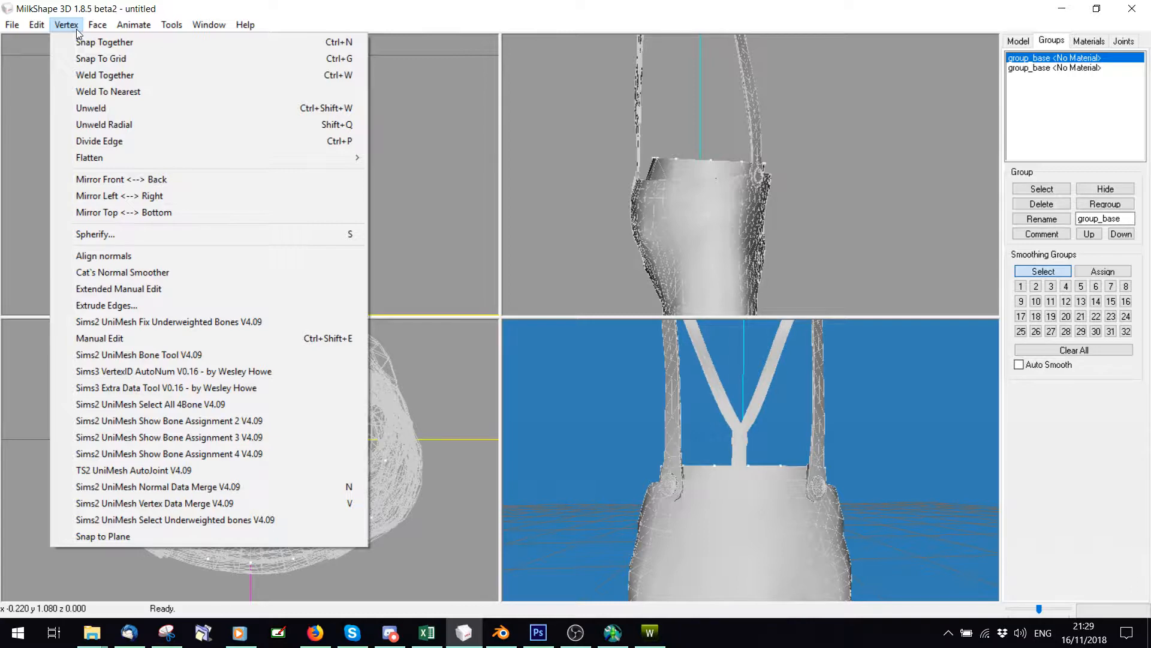
pyautogui.moveTo(174, 23)
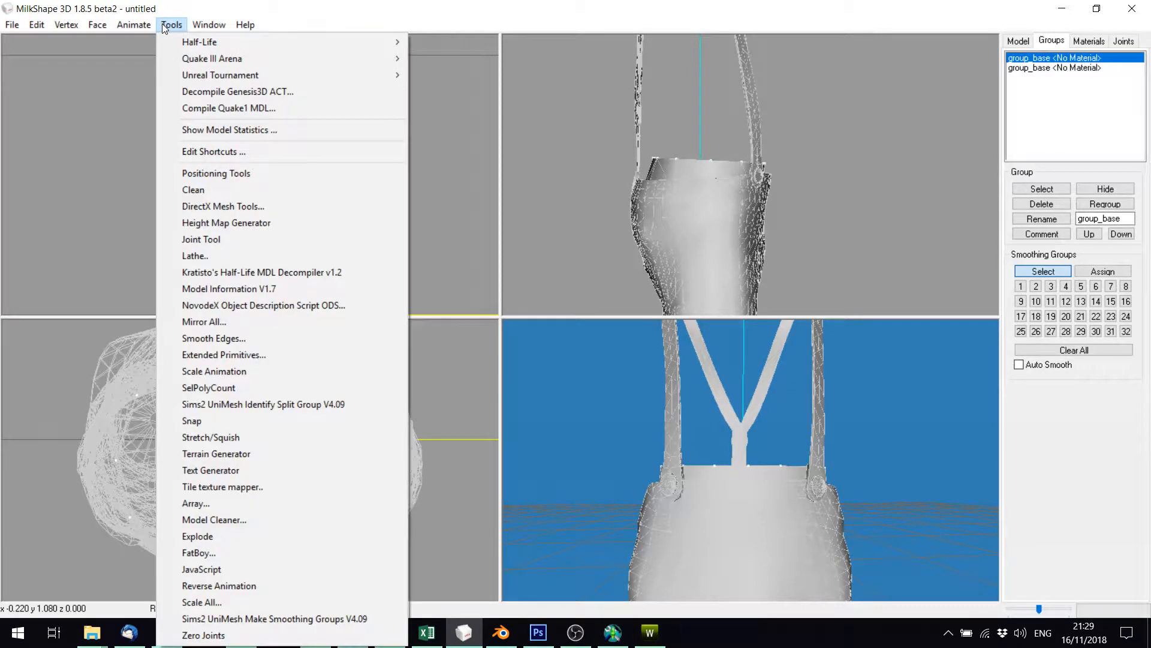
pyautogui.click(198, 151)
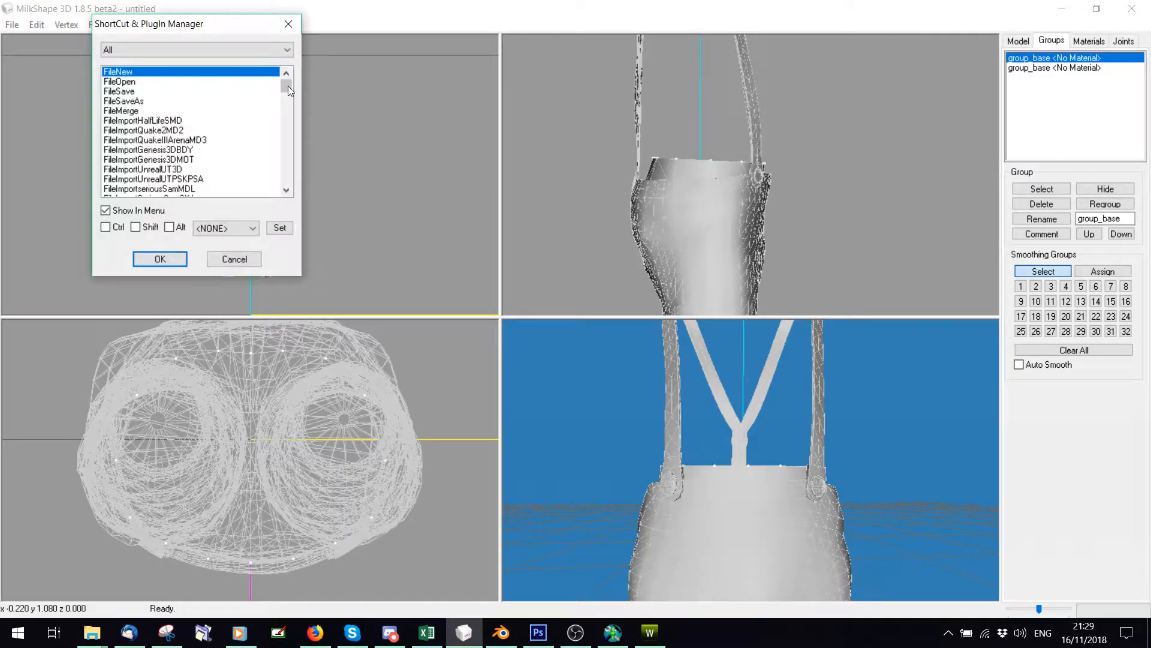
pyautogui.moveTo(288, 85); pyautogui.dragTo(268, 174)
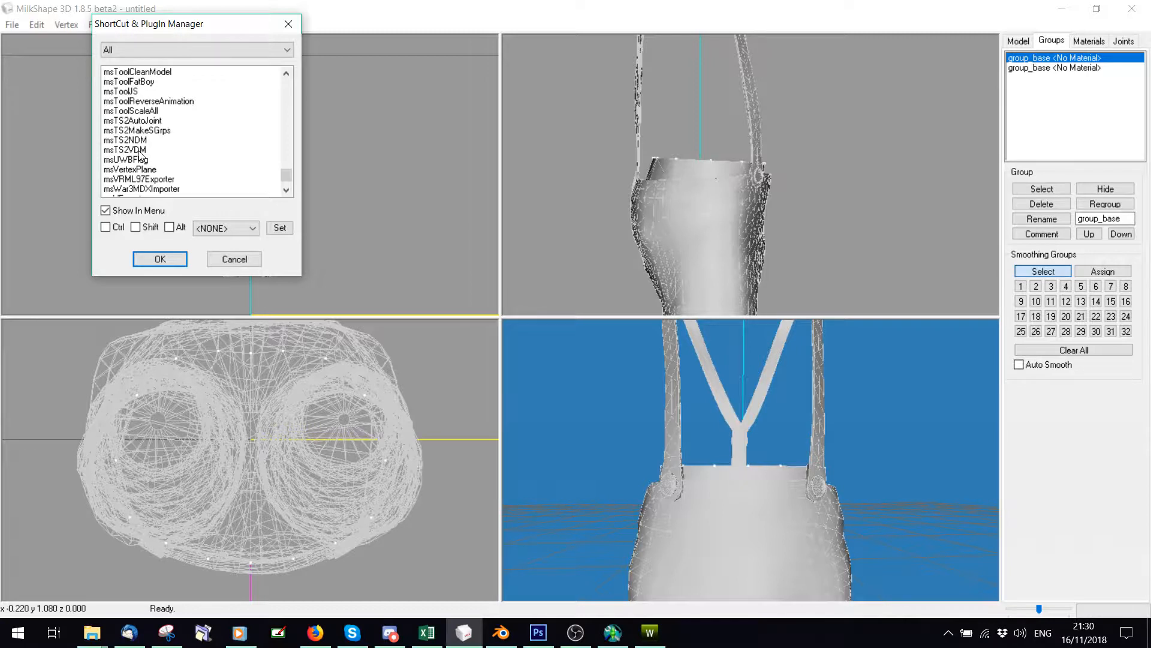
pyautogui.click(136, 141)
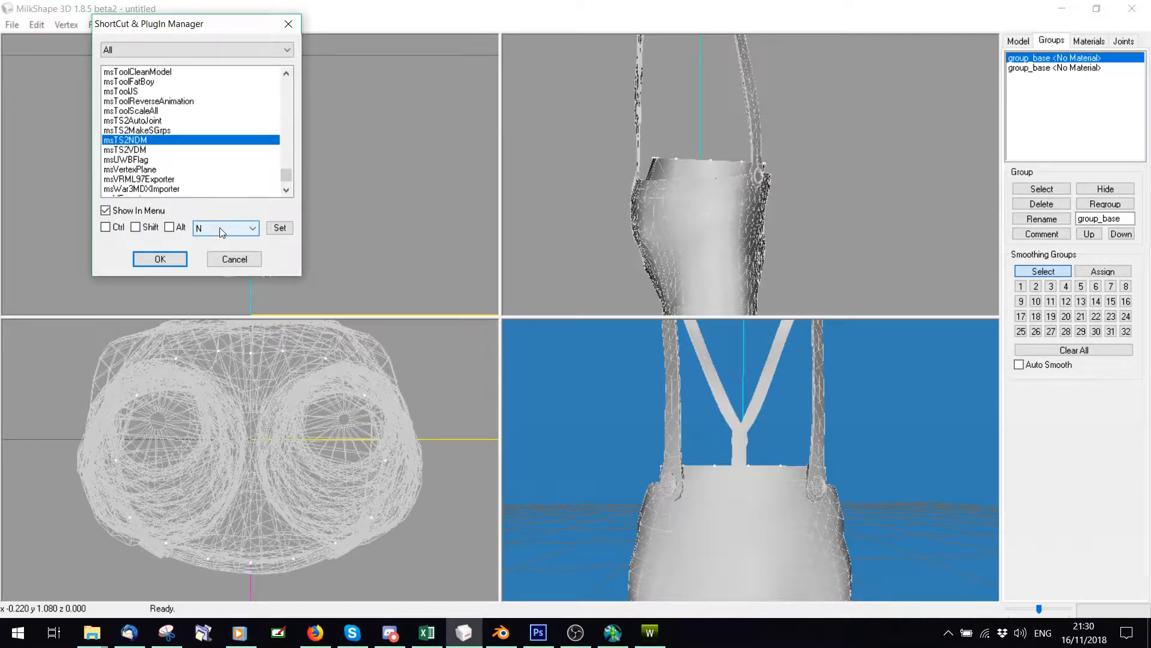
pyautogui.click(130, 151)
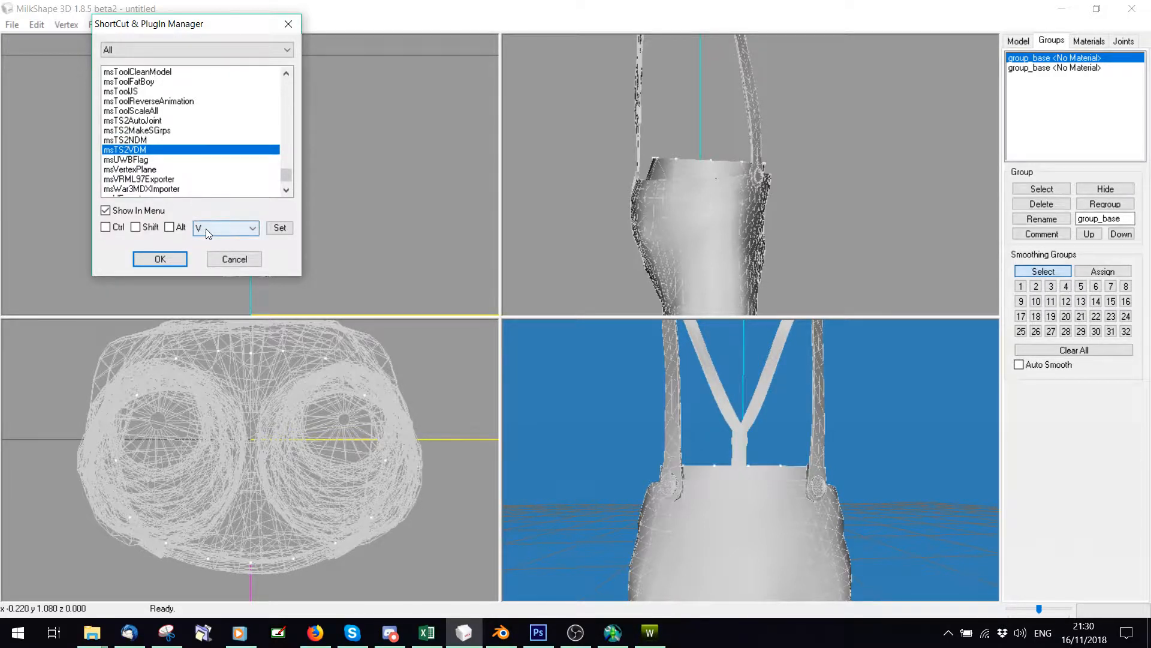
pyautogui.click(236, 257)
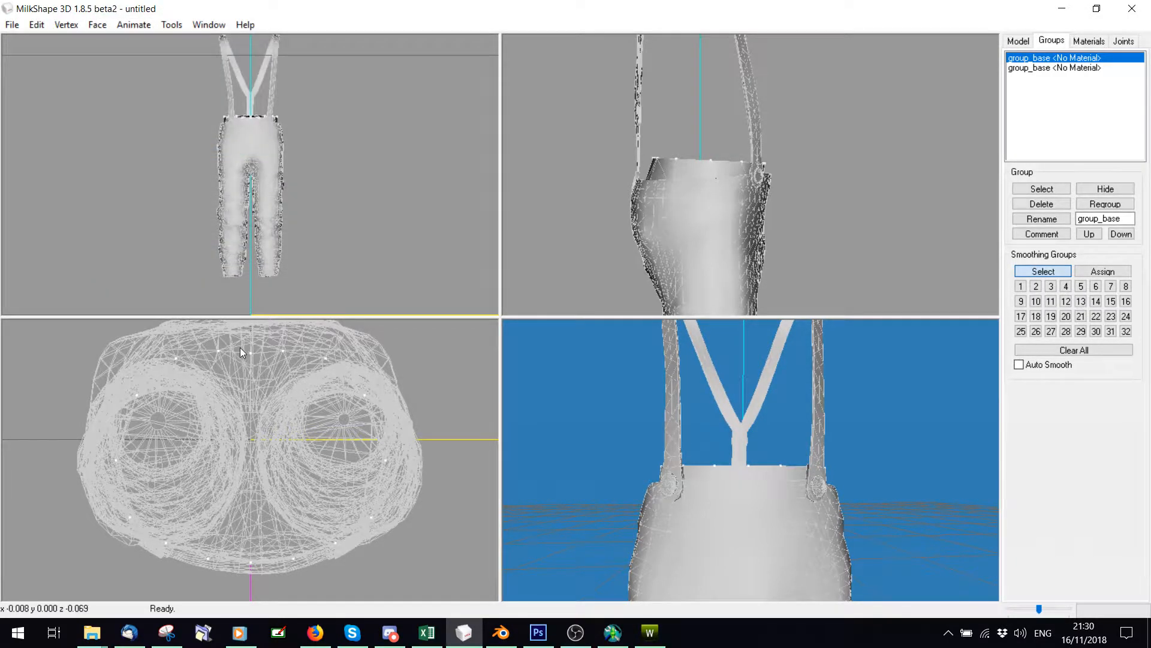
# Apply Sims2 UniMesh Normal Data Merge and Vertex Data Merge to the overlapping back-centre waist-edge vertices in the top view
pyautogui.moveTo(251, 368); pyautogui.dragTo(263, 380)
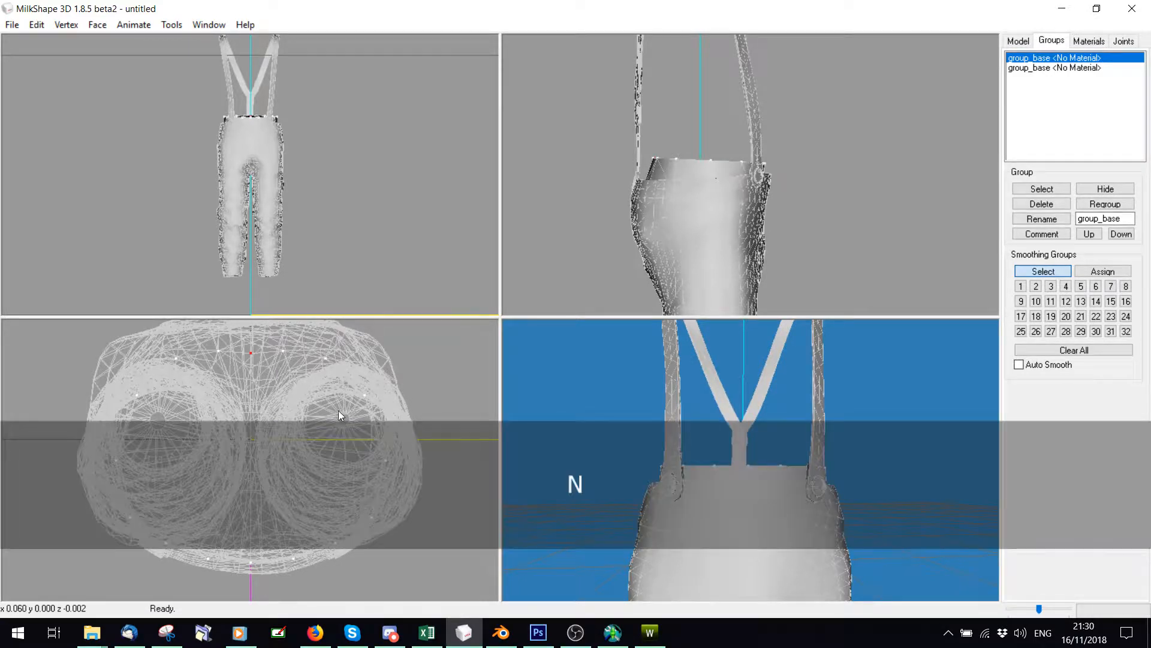
pyautogui.click(34, 25)
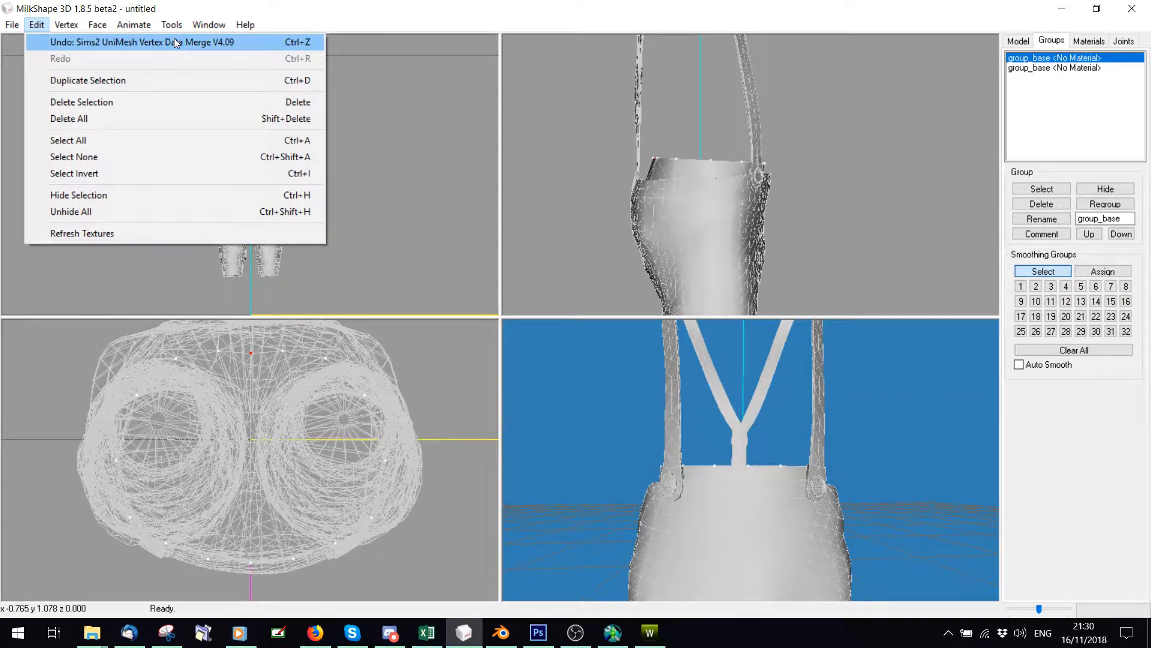
pyautogui.click(386, 160)
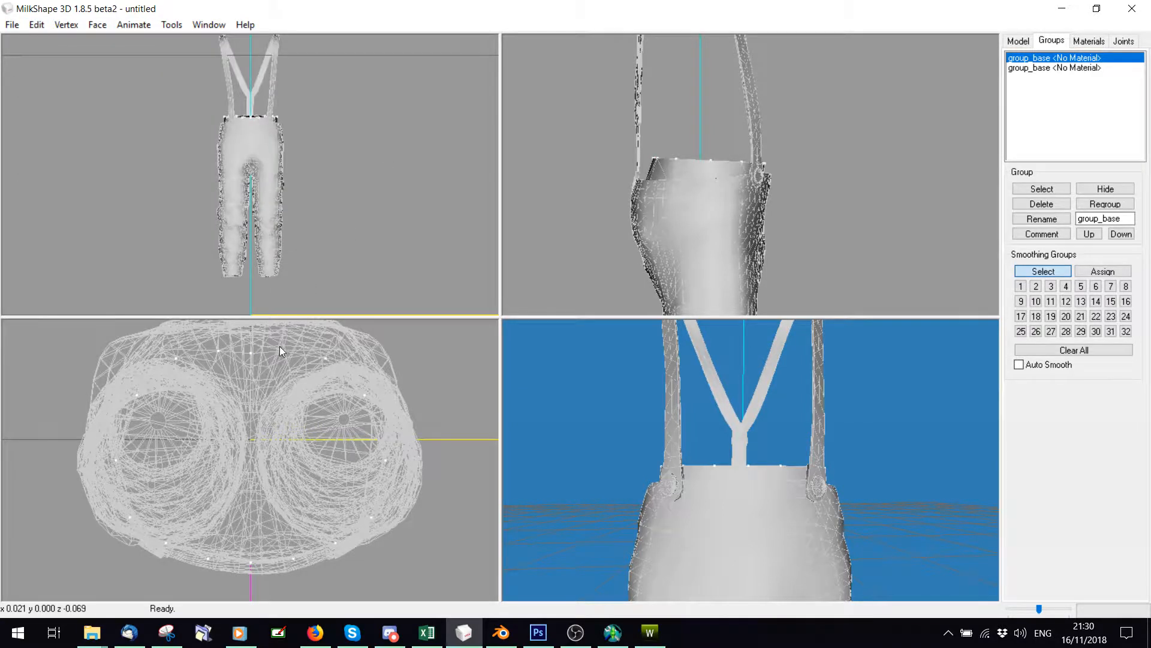
# Merge normal and vertex data for each overlapping waist-edge vertex pair, one at a time, along the positive-x side and across the front
pyautogui.press('n')
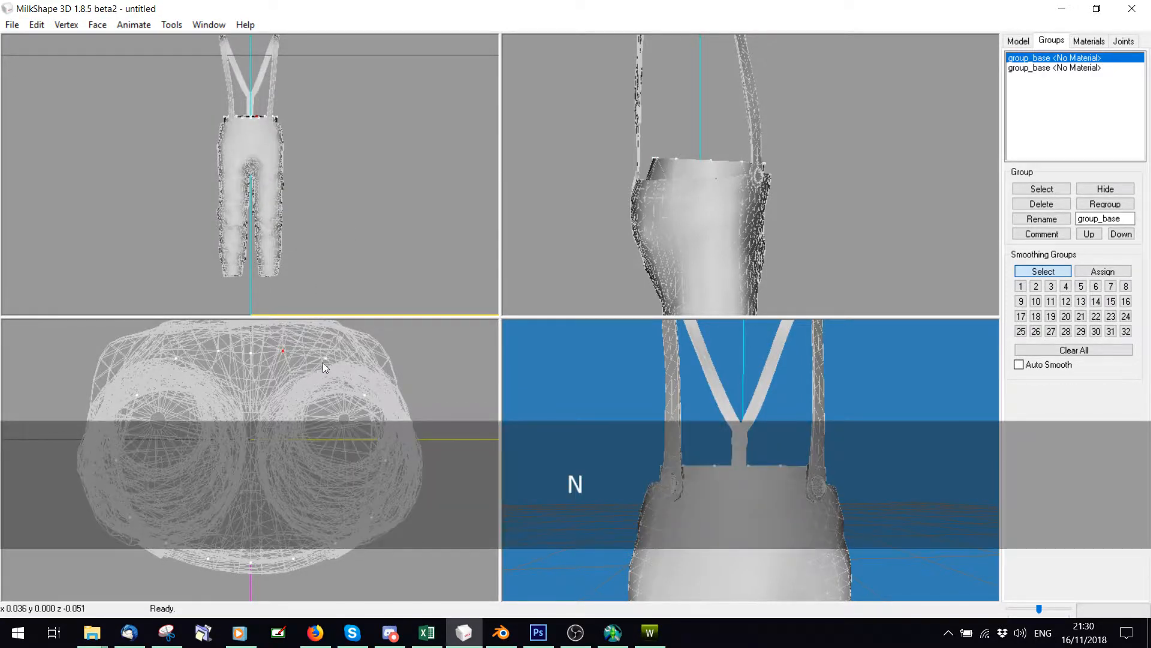
pyautogui.press('v')
pyautogui.press('n')
pyautogui.press('v')
pyautogui.press('n')
pyautogui.press('v')
pyautogui.press('n')
pyautogui.press('v')
pyautogui.press('n')
pyautogui.press('v')
pyautogui.press('n')
pyautogui.press('v')
pyautogui.press('n')
pyautogui.press('v')
pyautogui.press('n')
pyautogui.press('v')
pyautogui.press('n')
pyautogui.press('v')
pyautogui.press('n')
pyautogui.press('v')
# Merge normal and vertex data for the remaining negative-x waist-edge vertices one by one, and repeat it for the back-centre vertex
pyautogui.moveTo(107, 501); pyautogui.dragTo(144, 538)
pyautogui.press('n')
pyautogui.press('v')
pyautogui.press('n')
pyautogui.press('v')
pyautogui.moveTo(120, 381); pyautogui.dragTo(181, 425)
pyautogui.press('n')
pyautogui.press('v')
pyautogui.moveTo(163, 345); pyautogui.dragTo(204, 387)
pyautogui.press('n')
pyautogui.press('v')
pyautogui.press('n')
pyautogui.press('v')
pyautogui.click(250, 353)
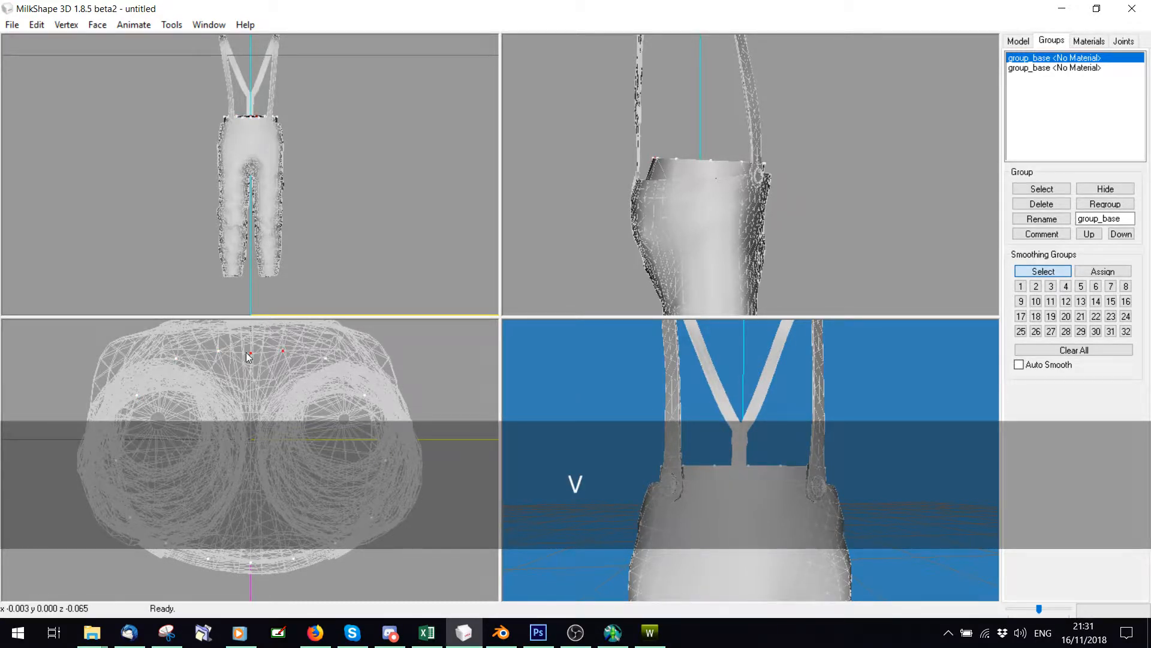
pyautogui.press('n')
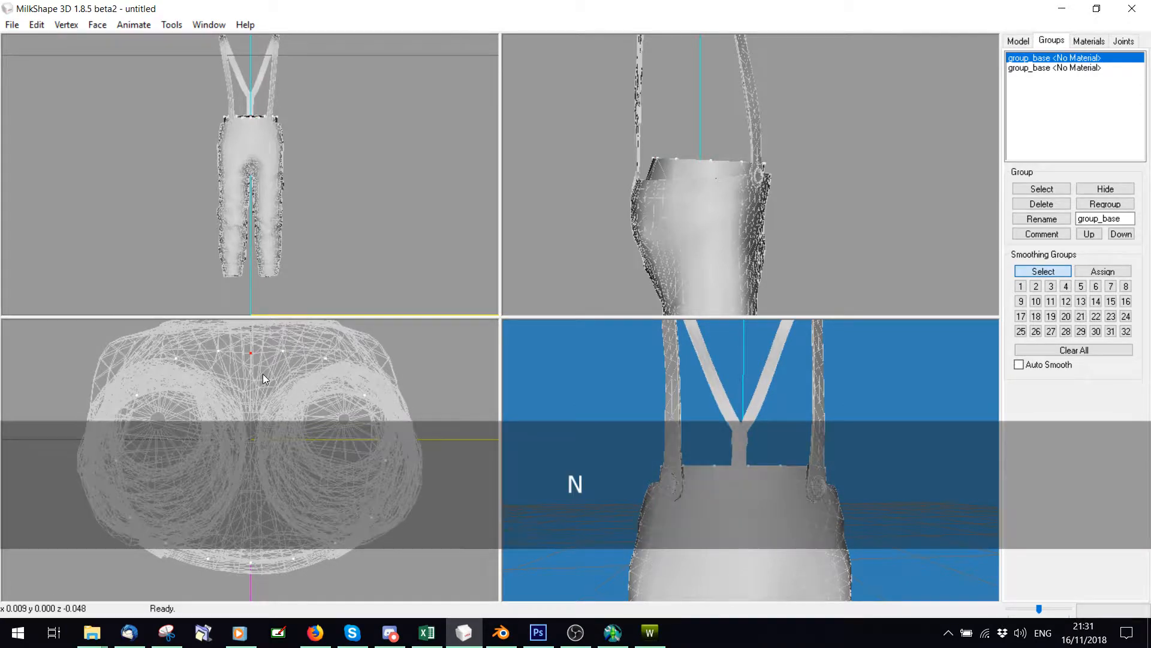
pyautogui.press('v')
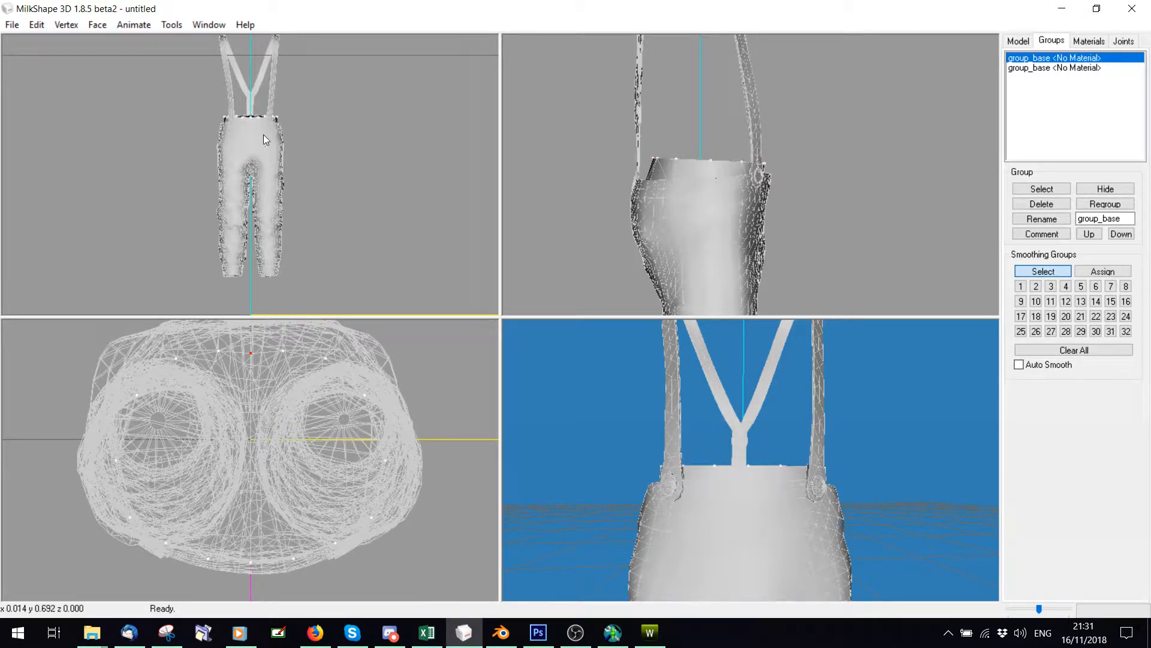
# Delete the nude bottom's mesh group and export the trousers as a WSO Object over E.wso in the Sweatpants folder
pyautogui.click(1024, 204)
pyautogui.click(12, 25)
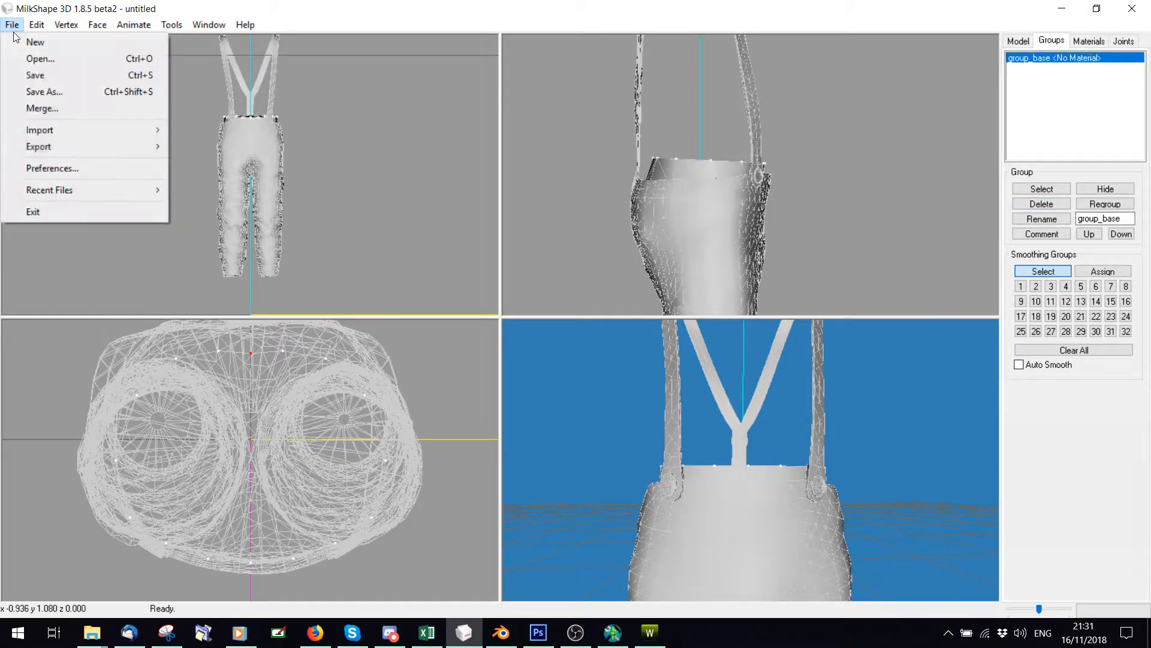
pyautogui.moveTo(39, 146)
pyautogui.click(196, 553)
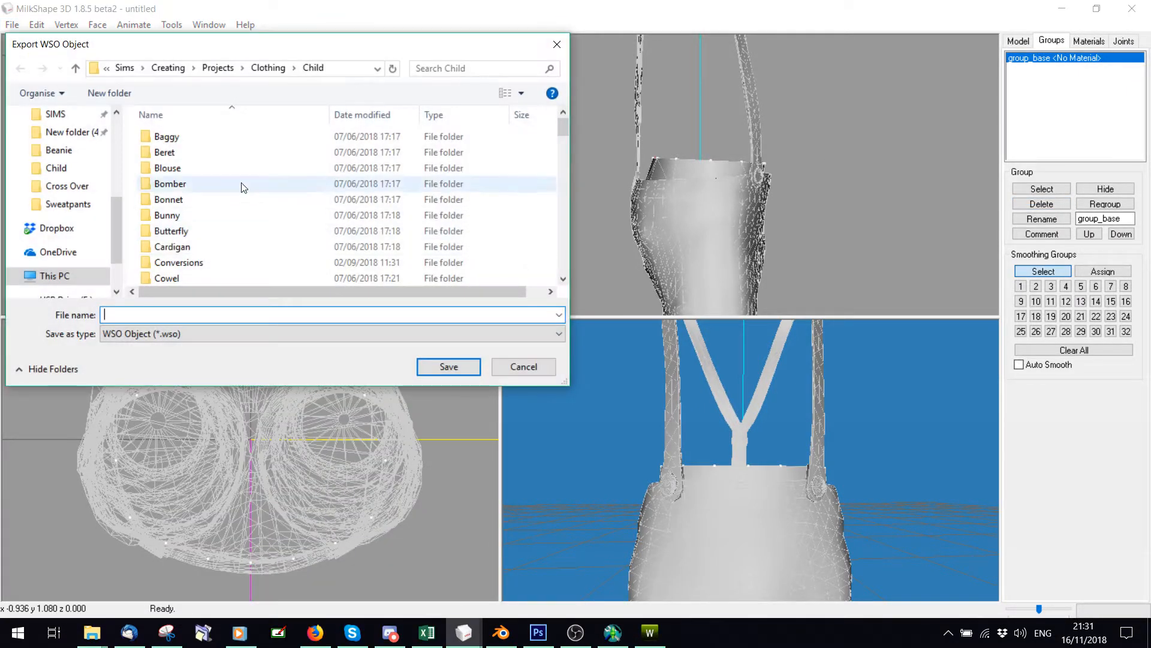
pyautogui.scroll(-5, 240, 186)
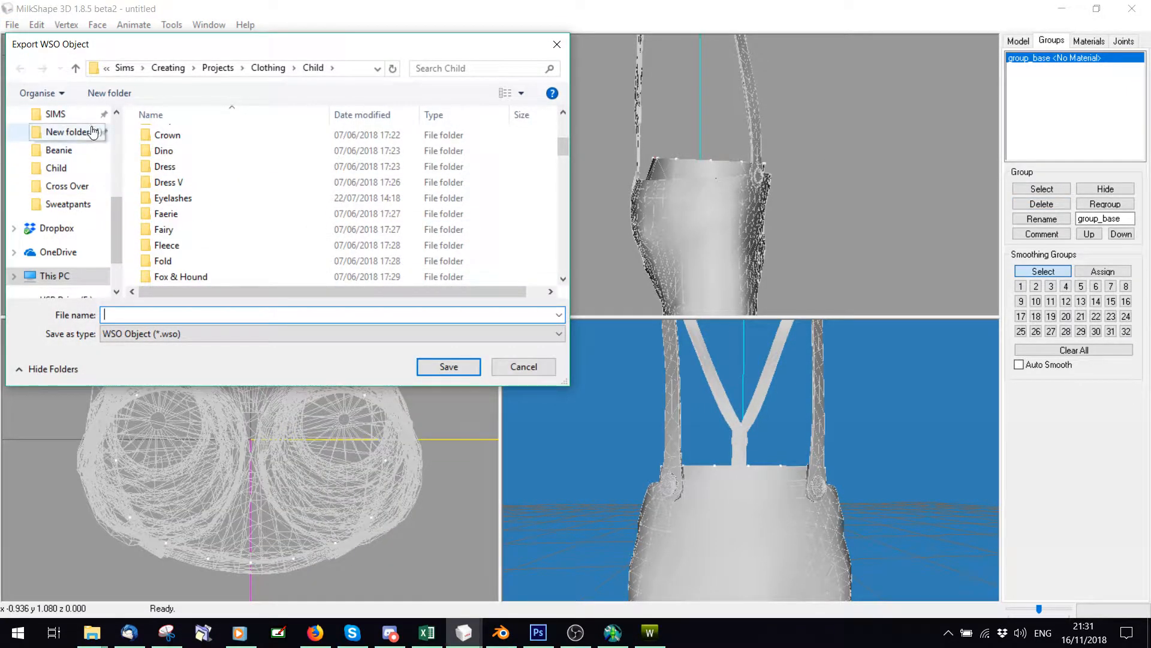
pyautogui.click(76, 207)
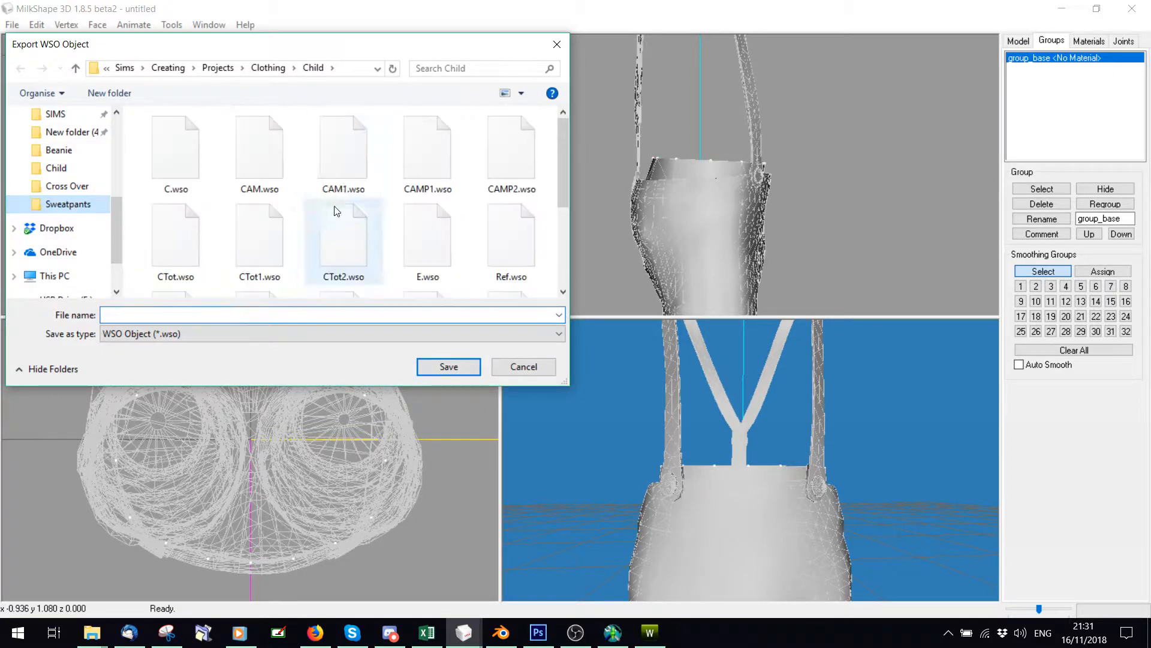
pyautogui.click(401, 170)
pyautogui.click(627, 318)
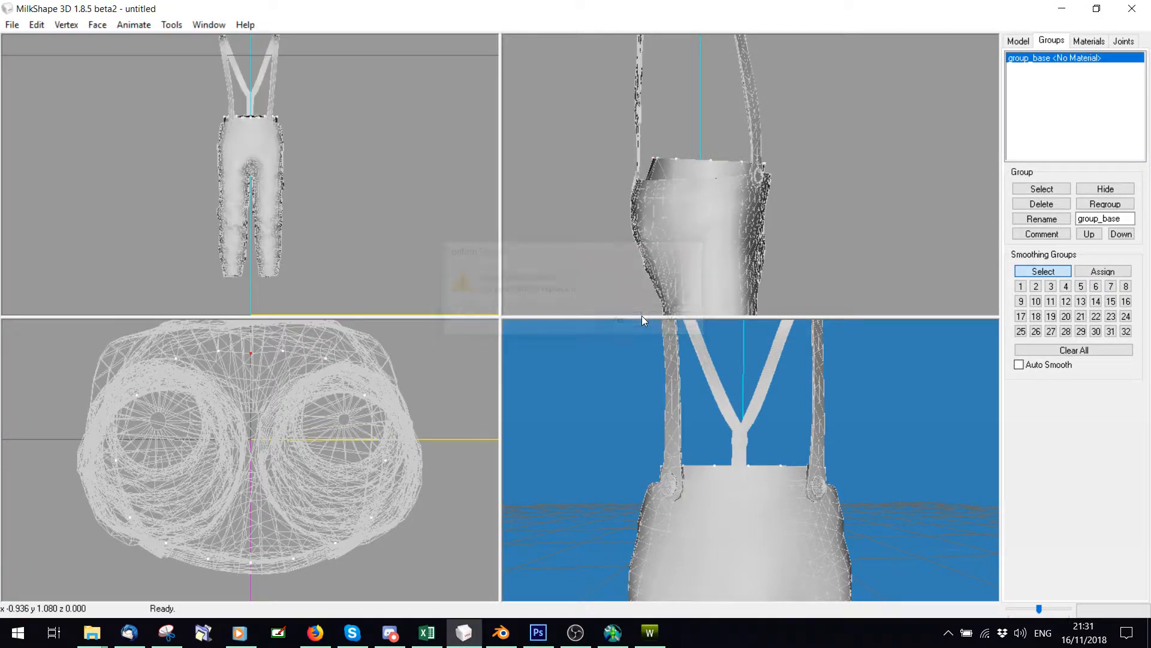
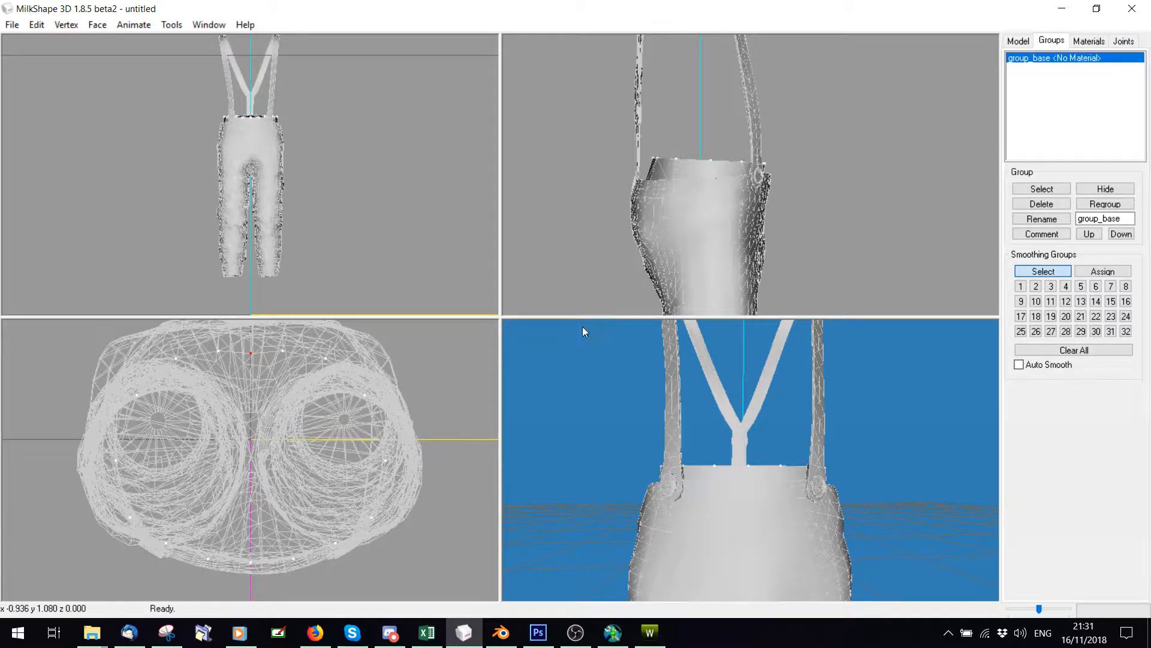
# Switch to Mesh Toolkit and choose Sweatpants\E.wso as the WSO mesh to morph in the Auto-create Morphs tool
pyautogui.click(612, 632)
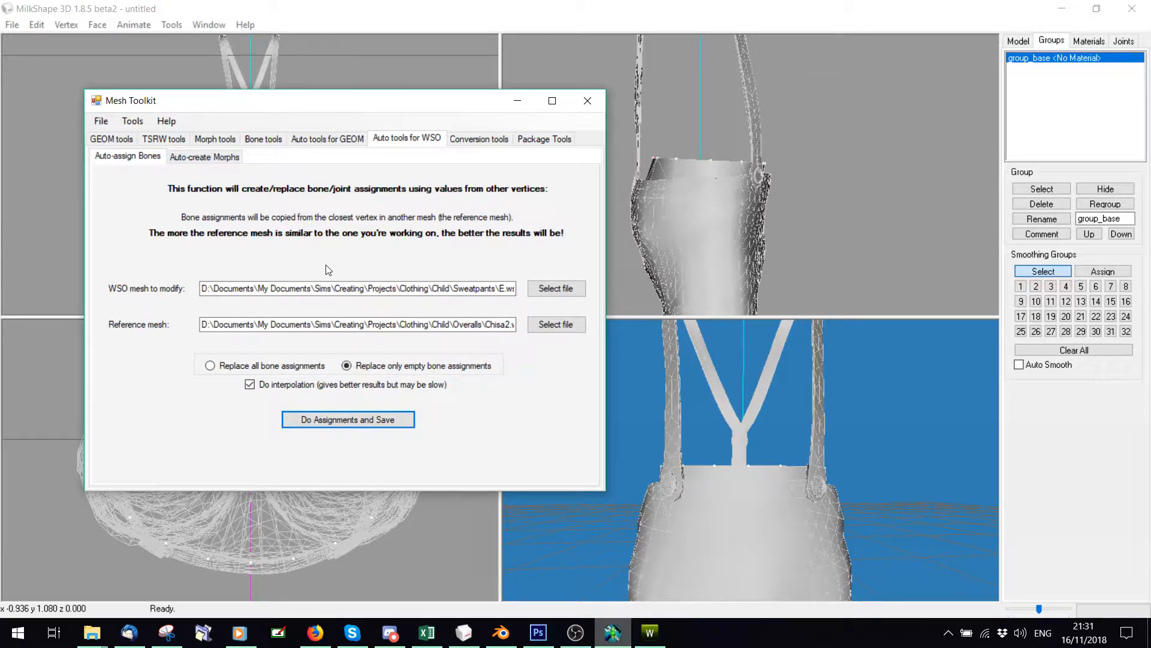
pyautogui.click(210, 158)
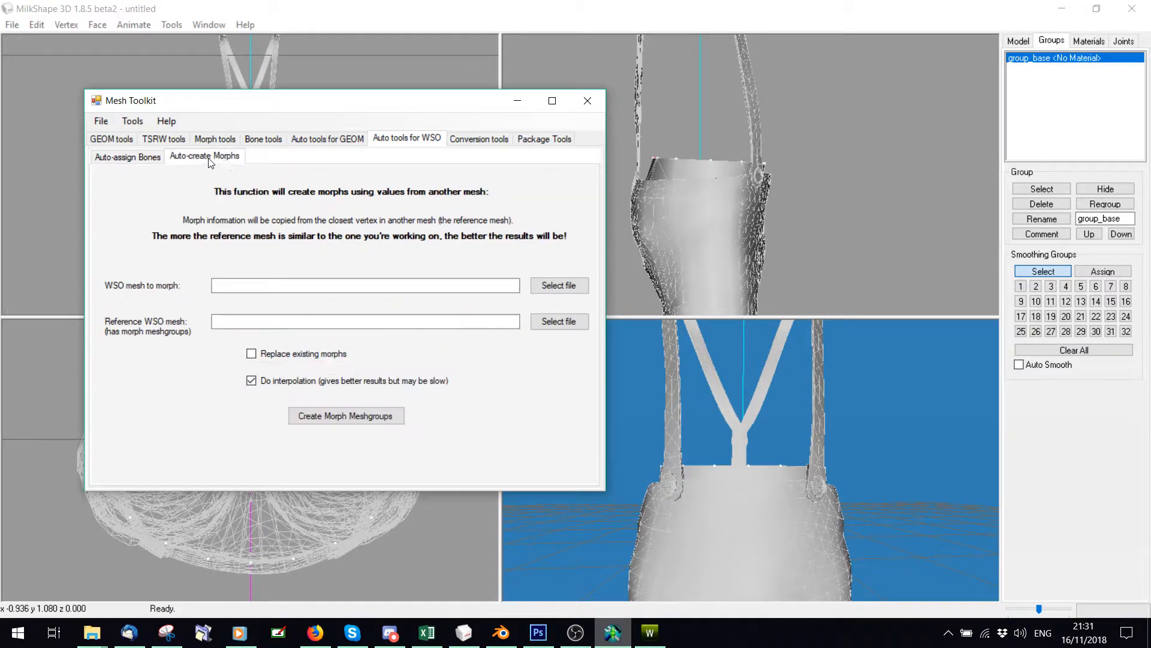
pyautogui.click(564, 286)
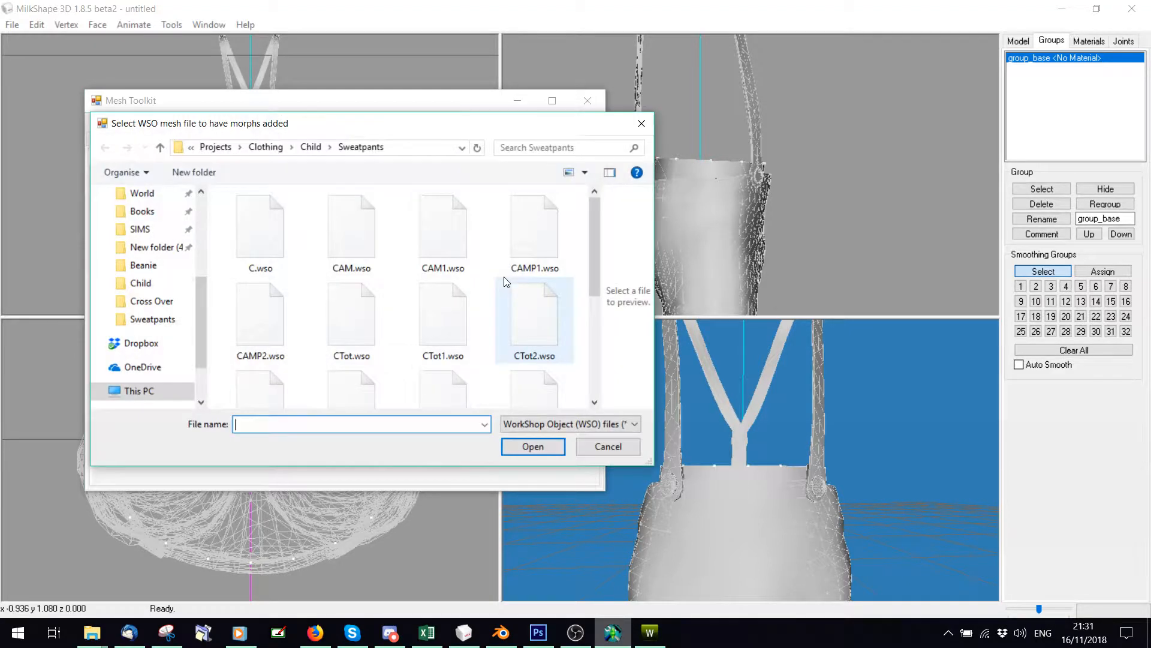
pyautogui.scroll(-2, 258, 301)
pyautogui.doubleClick(258, 301)
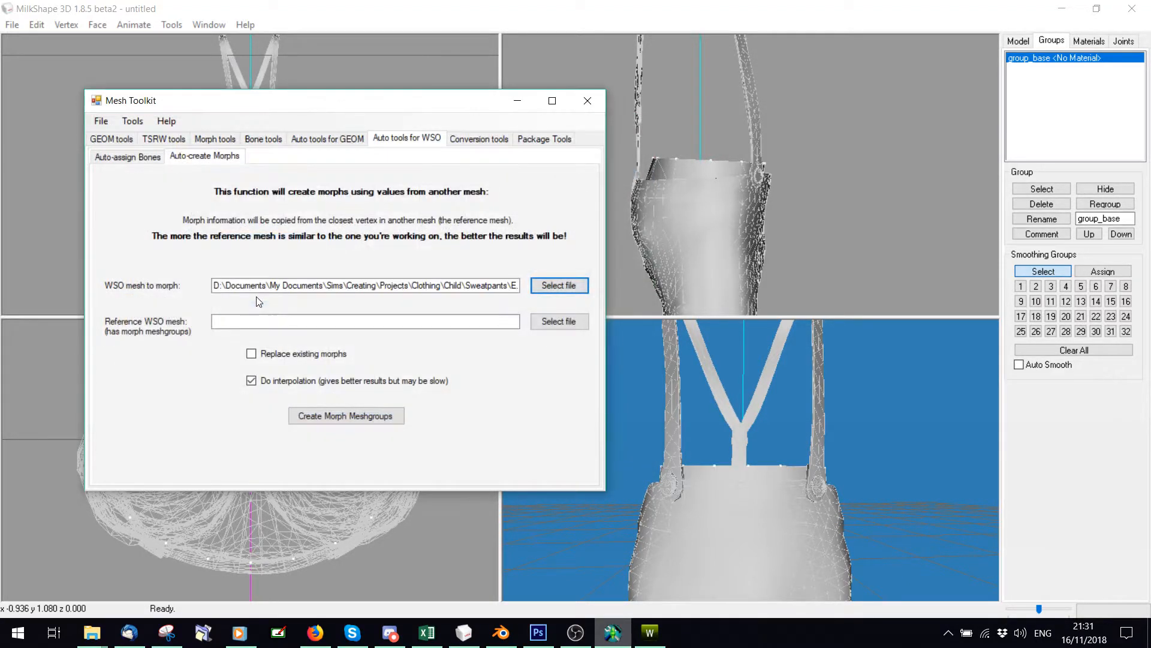
# Set ChildFullBodyBMONLYFAT.wso from the Child folder as the reference WSO mesh for the morphs
pyautogui.click(564, 322)
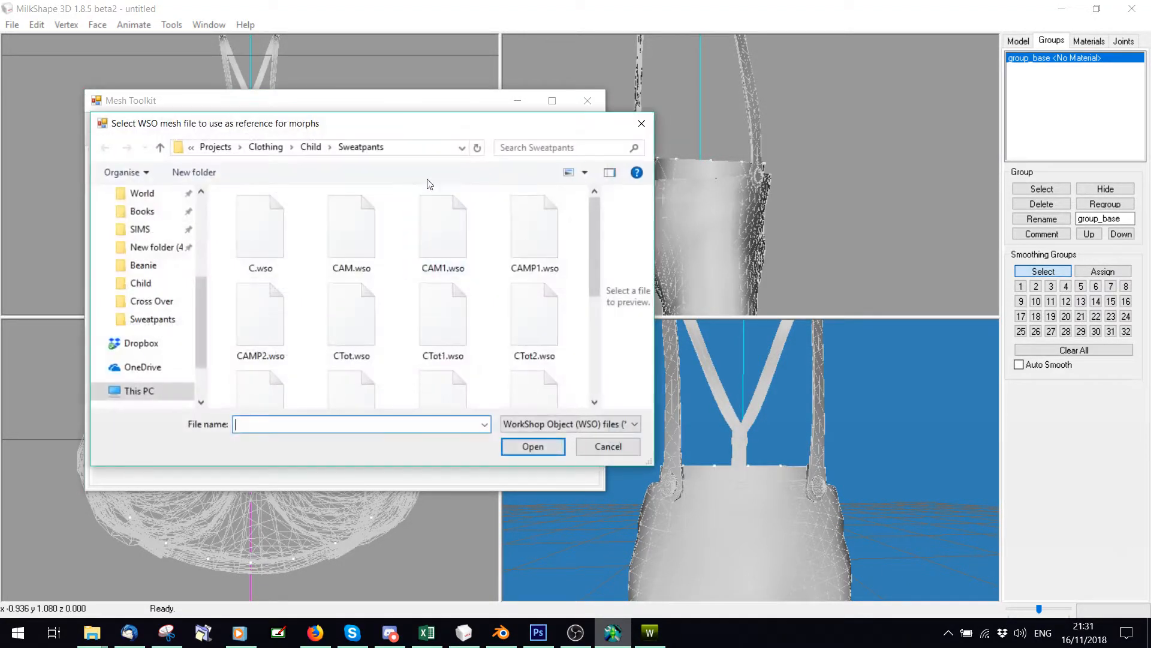
pyautogui.click(310, 146)
pyautogui.scroll(-4, 440, 255)
pyautogui.scroll(-3, 437, 249)
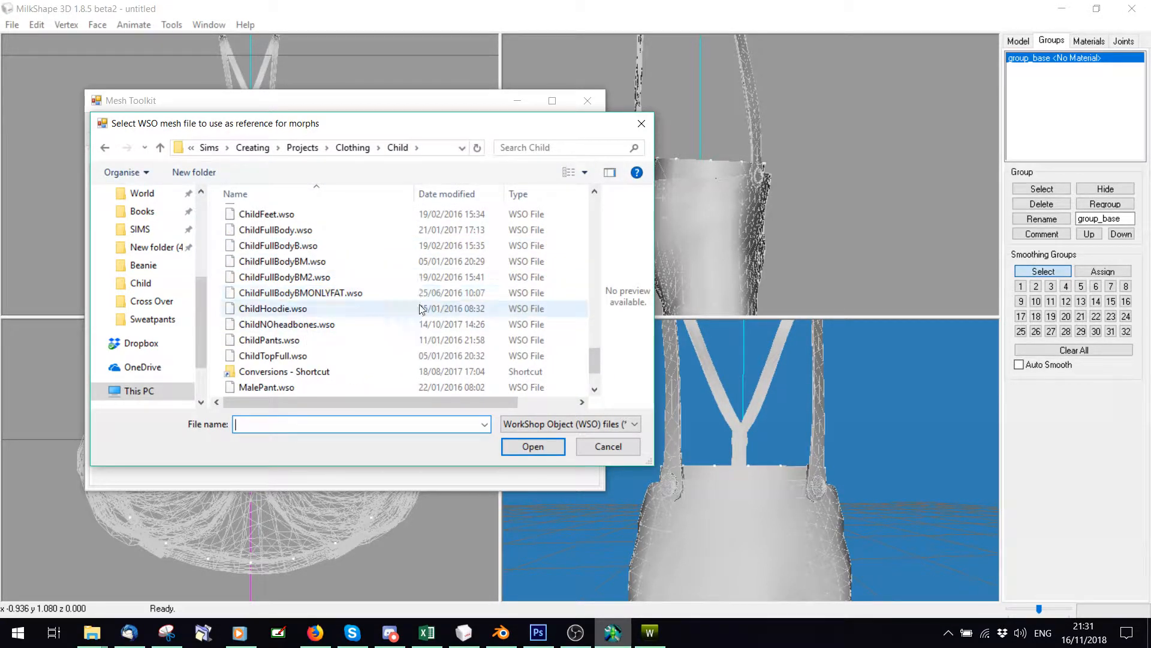
pyautogui.doubleClick(319, 294)
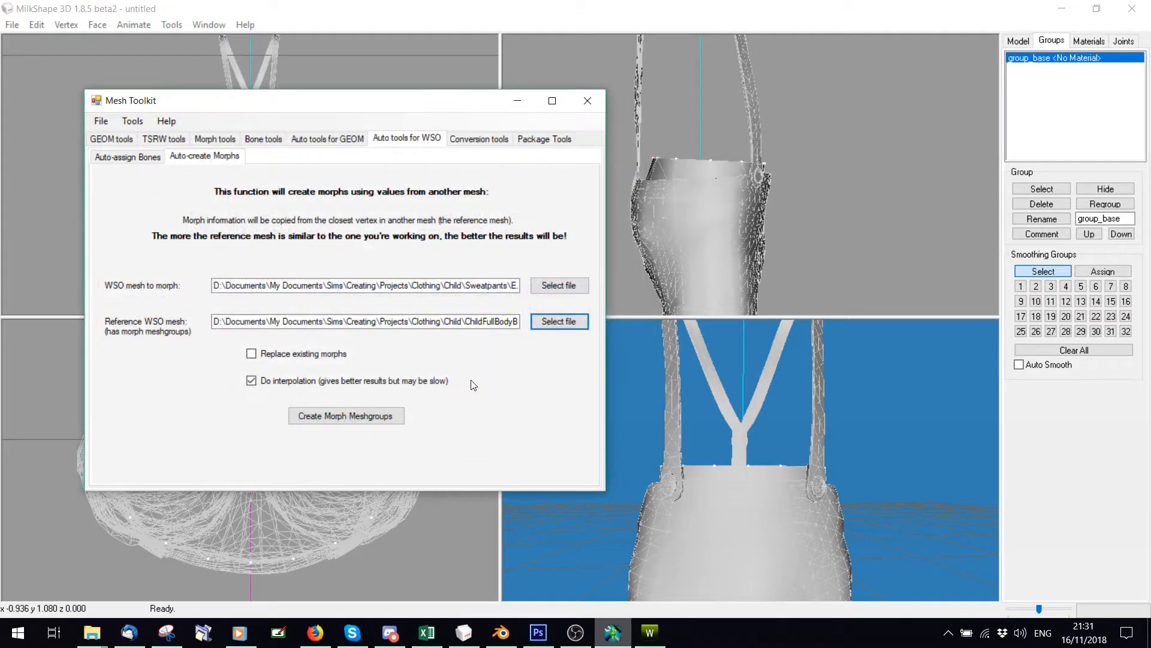
pyautogui.moveTo(487, 322); pyautogui.dragTo(566, 327)
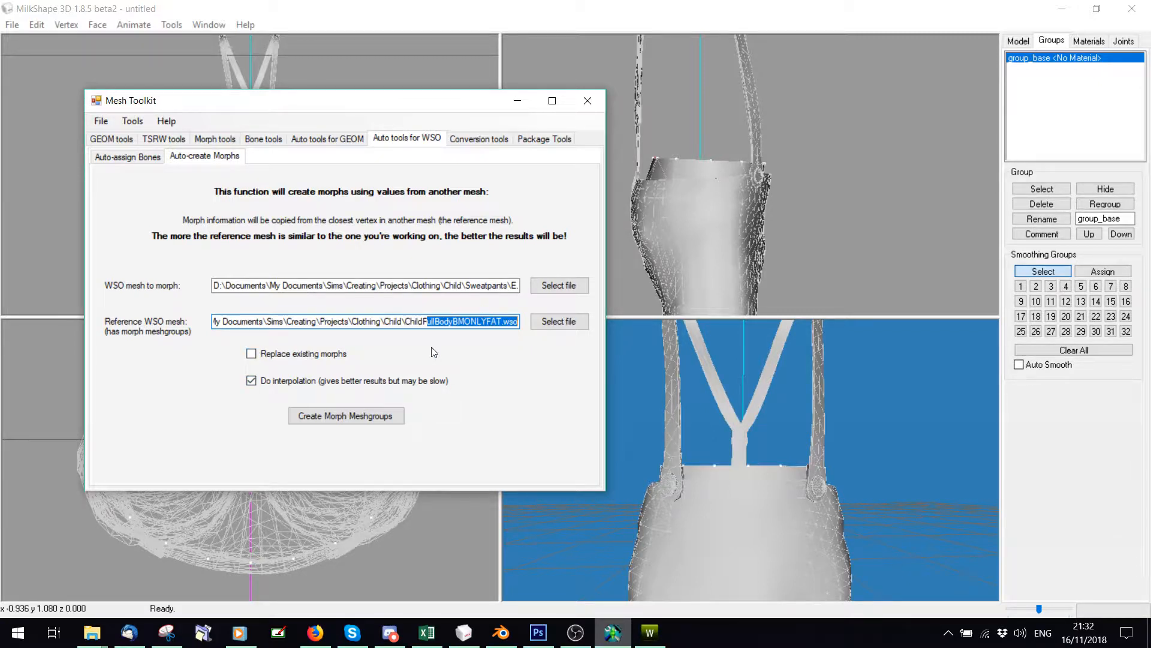
# Create the morph mesh groups and save the modified mesh over the existing E.wso in the Sweatpants folder
pyautogui.click(314, 412)
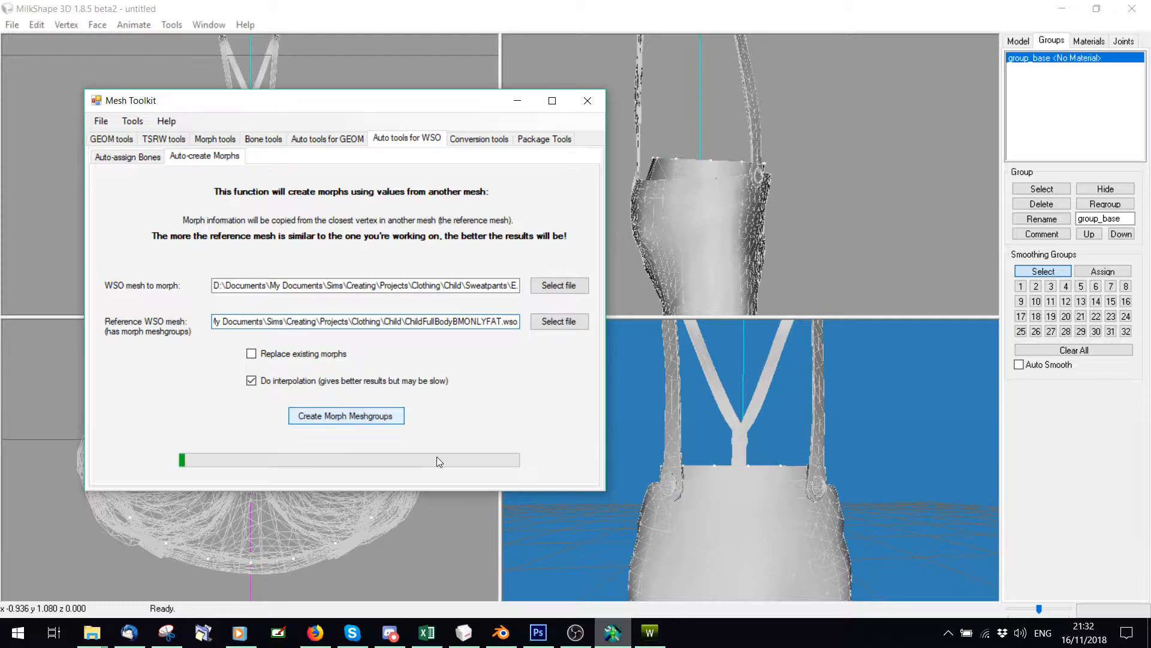
pyautogui.click(153, 283)
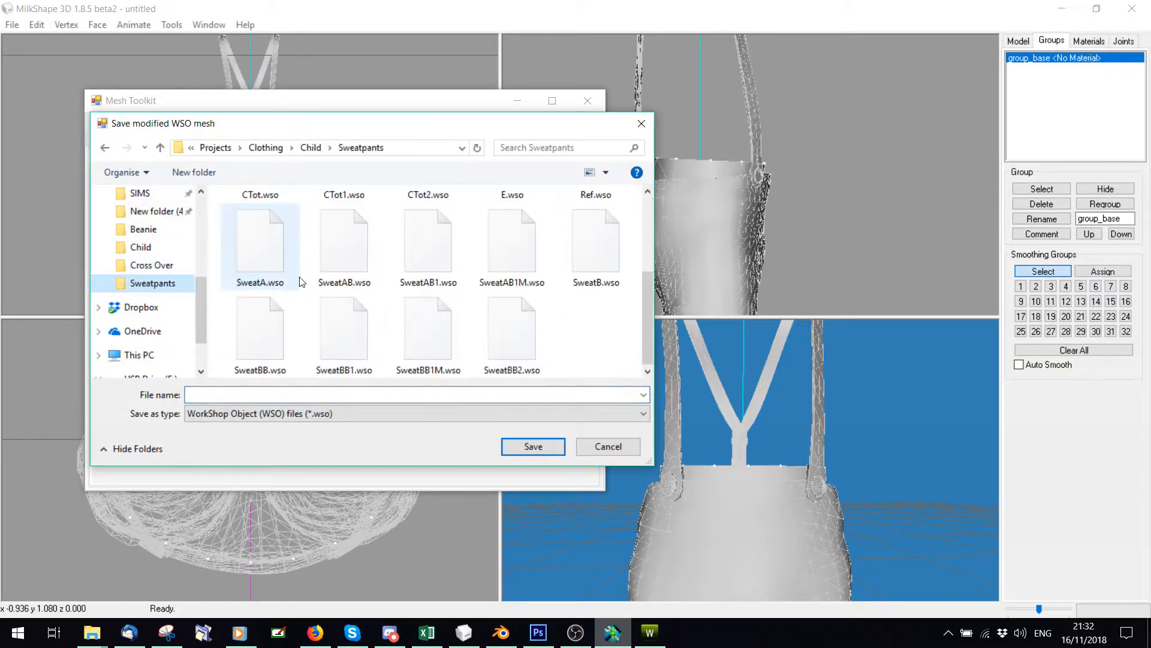
pyautogui.click(510, 197)
pyautogui.doubleClick(509, 198)
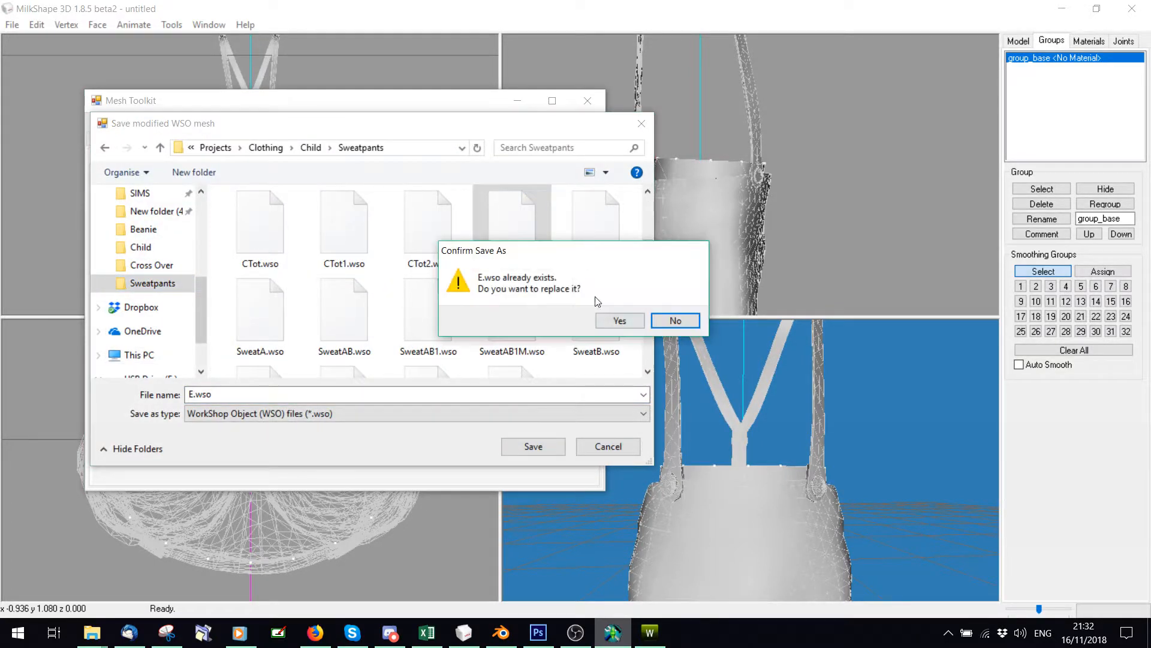
pyautogui.click(618, 320)
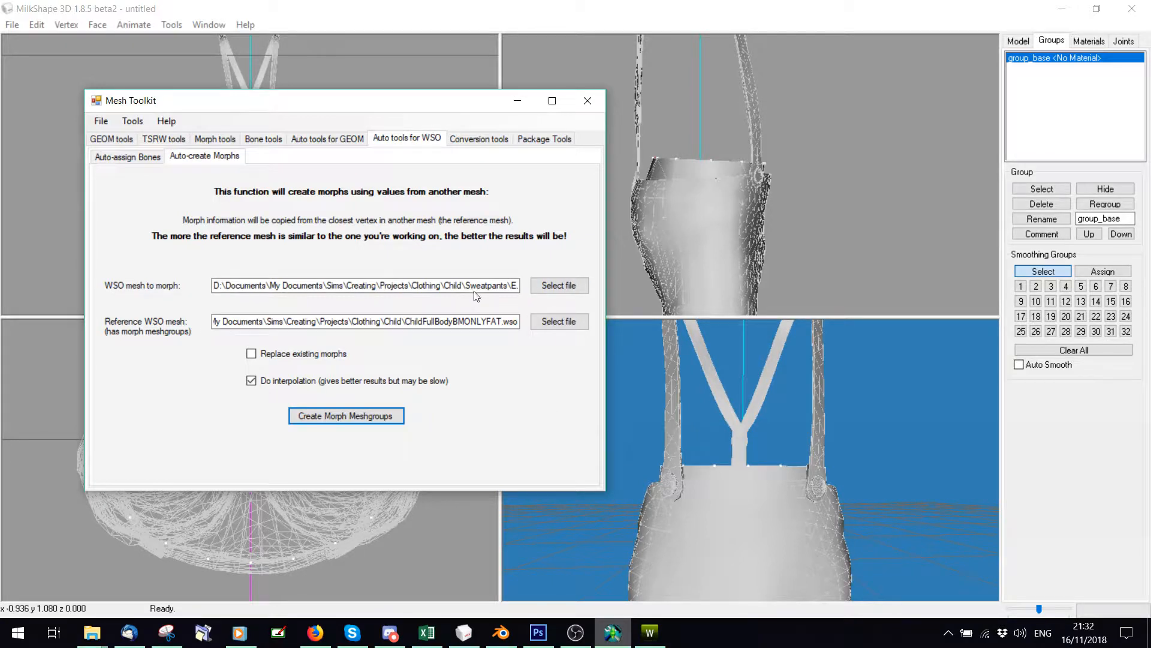
pyautogui.doubleClick(514, 285)
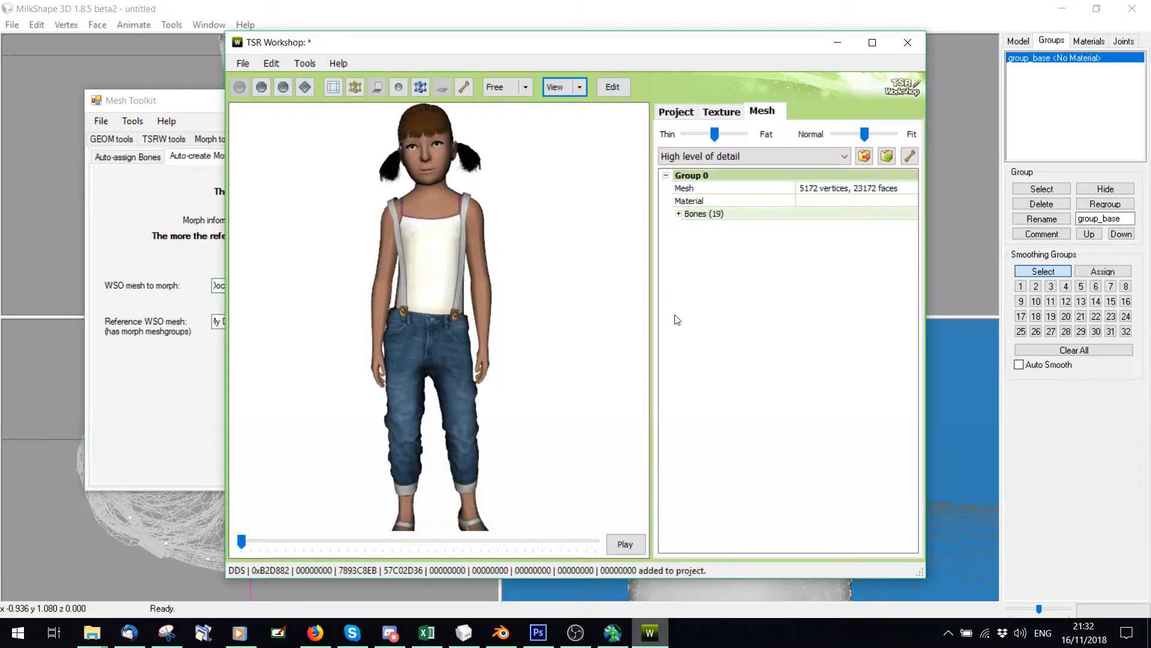
# Switch to TSR Workshop and import Sweatpants\E.wso as the high level of detail mesh
pyautogui.click(649, 633)
pyautogui.click(887, 156)
pyautogui.scroll(2, 480, 216)
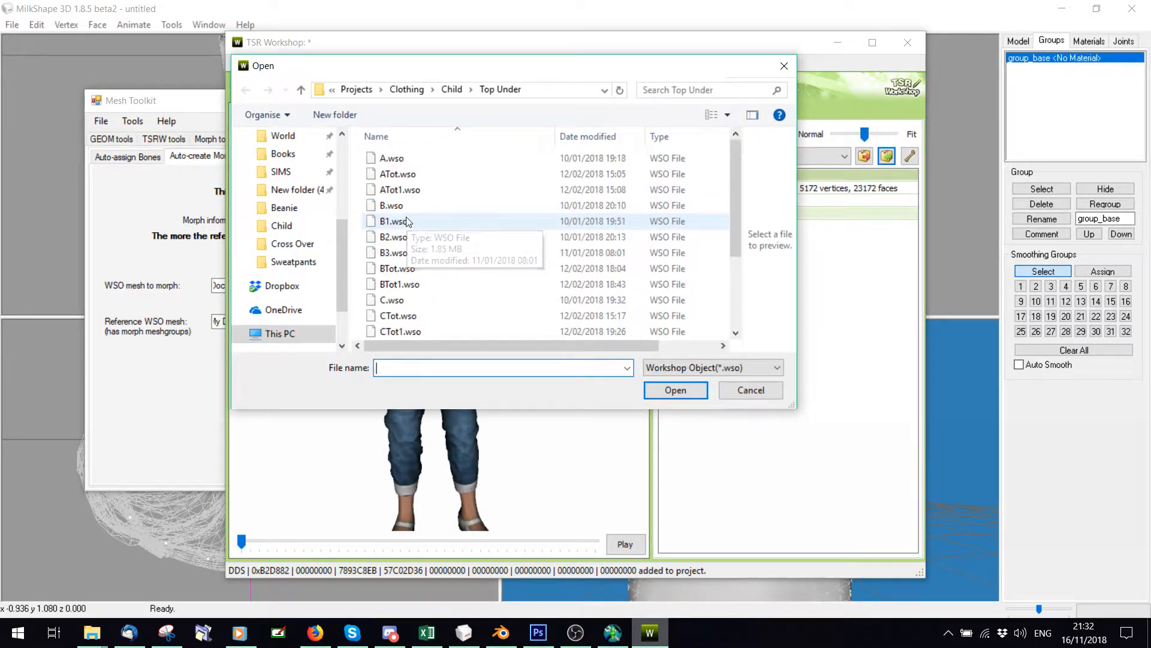
pyautogui.click(309, 262)
pyautogui.scroll(-5, 479, 236)
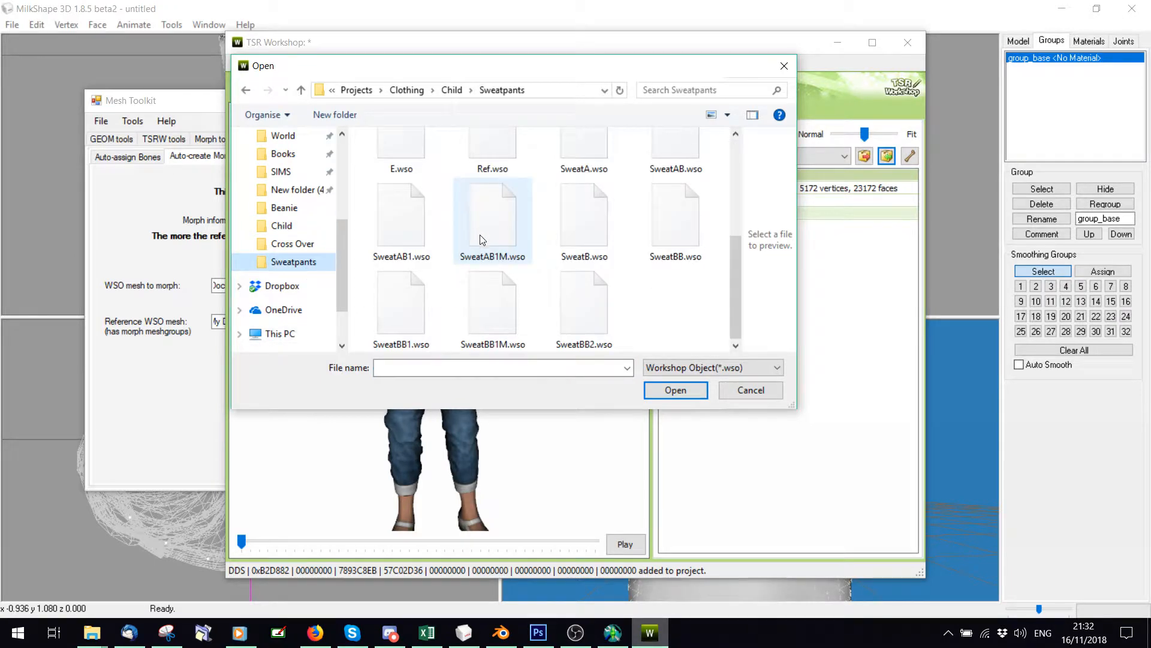
pyautogui.doubleClick(390, 173)
pyautogui.click(630, 372)
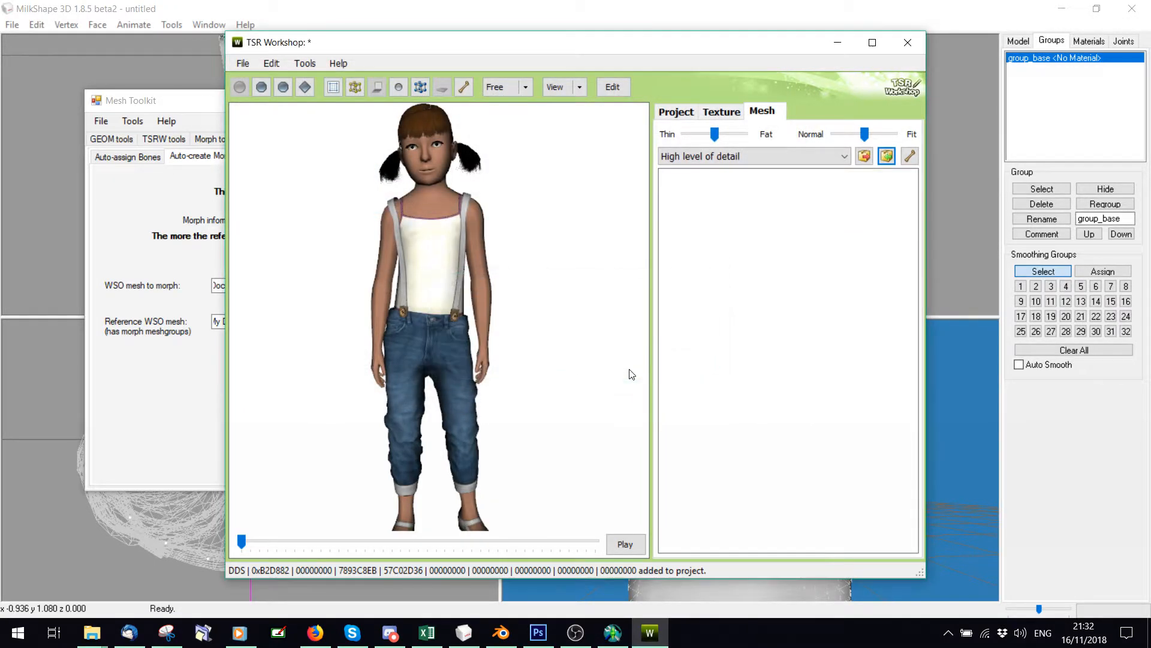
pyautogui.click(614, 370)
# Shift the body shape slightly towards Fat and examine the trousers' waist edge up close from several sides
pyautogui.scroll(3, 606, 374)
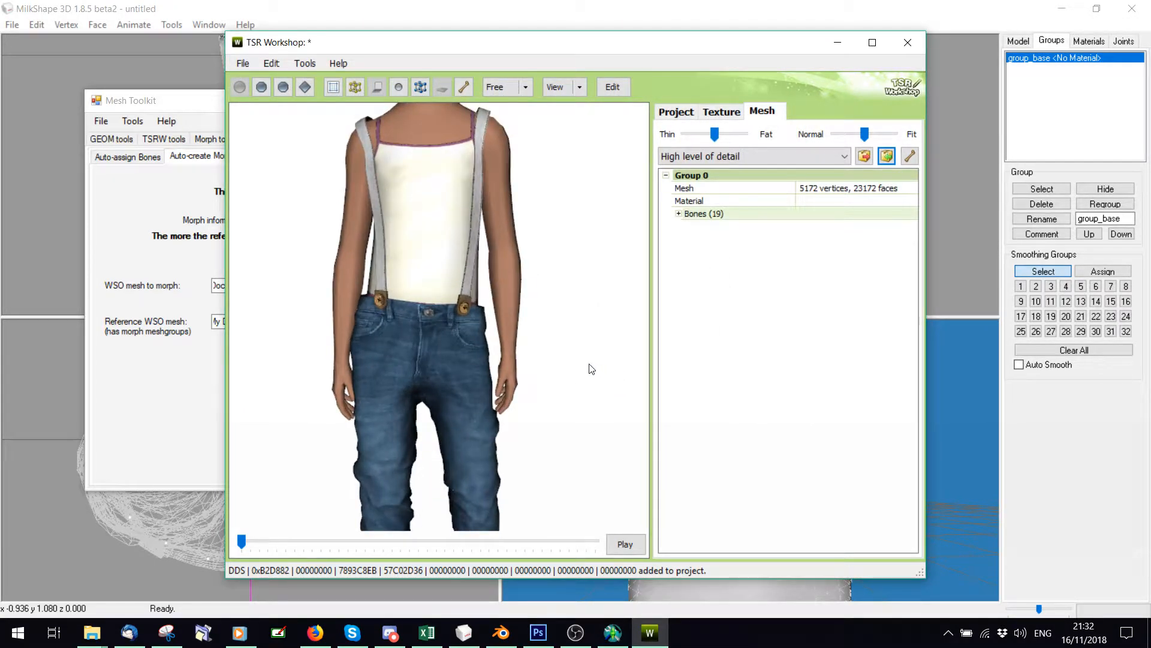
pyautogui.moveTo(714, 134)
pyautogui.mouseDown()
pyautogui.moveTo(743, 134)
pyautogui.moveTo(719, 134)
pyautogui.mouseUp()
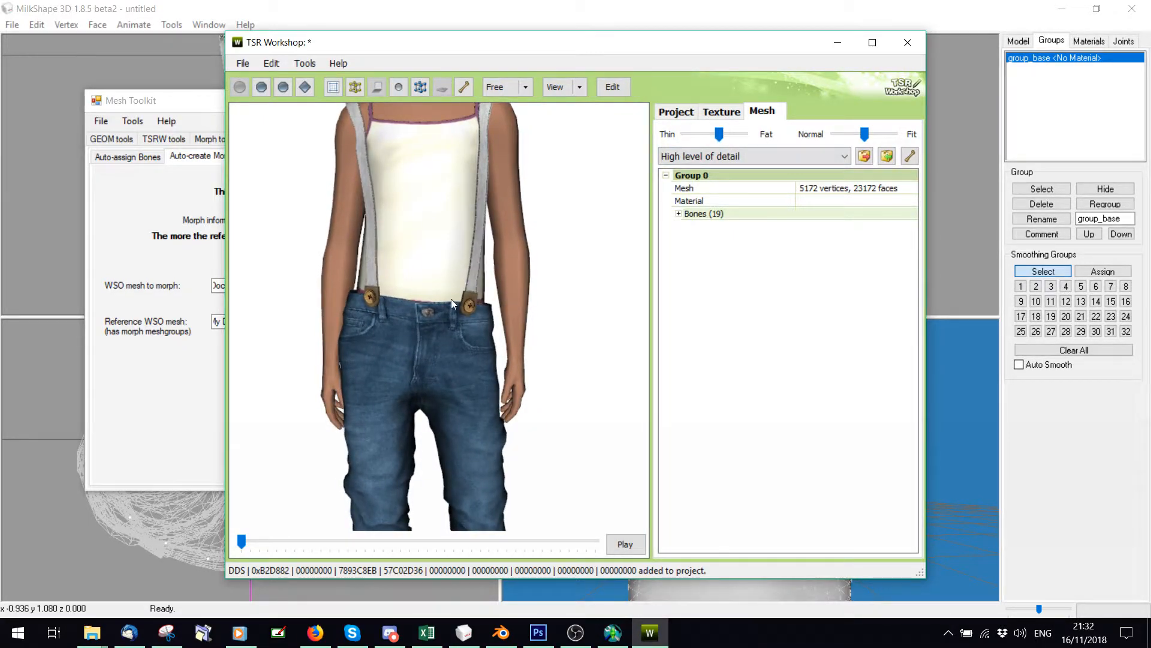
pyautogui.scroll(5, 451, 303)
pyautogui.moveTo(452, 312); pyautogui.dragTo(352, 294)
pyautogui.scroll(2, 352, 294)
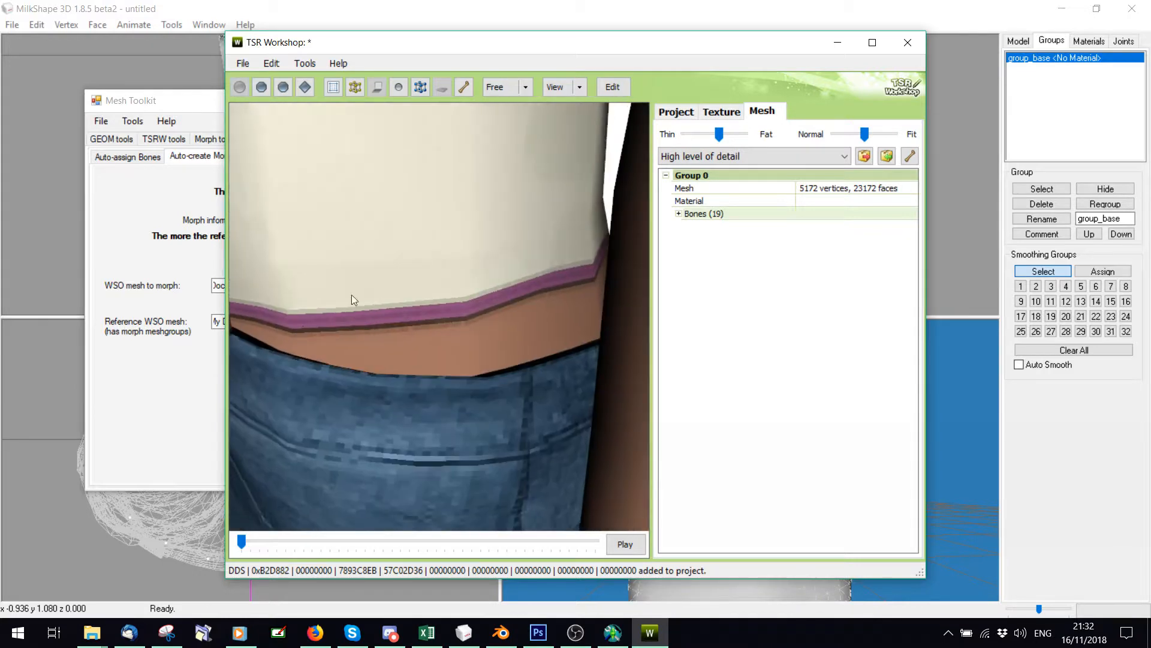
pyautogui.moveTo(513, 259); pyautogui.dragTo(348, 255)
pyautogui.moveTo(544, 238)
pyautogui.mouseDown()
pyautogui.moveTo(445, 246)
pyautogui.moveTo(577, 301)
pyautogui.moveTo(525, 292)
pyautogui.moveTo(520, 319)
pyautogui.moveTo(520, 272)
pyautogui.moveTo(570, 250)
pyautogui.moveTo(518, 246)
pyautogui.moveTo(530, 250)
pyautogui.mouseUp()
pyautogui.keyDown('shift'); pyautogui.moveTo(424, 214); pyautogui.dragTo(394, 225); pyautogui.keyUp('shift')
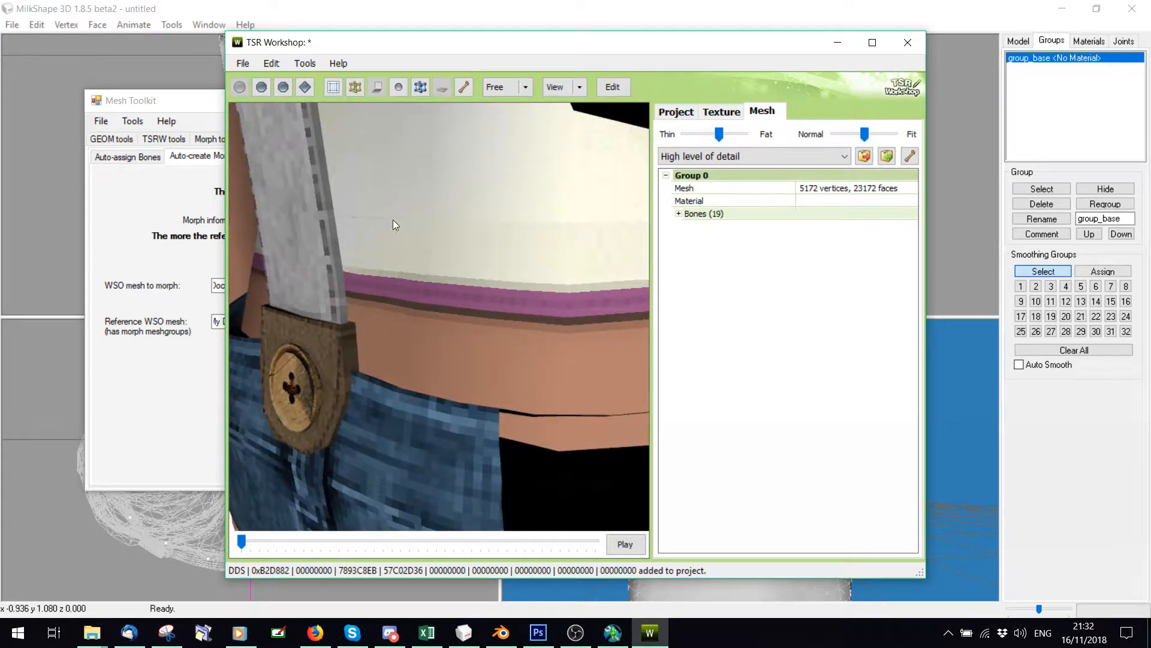
# Undo the mesh group deletion in MilkShape 3D and return to TSR Workshop
pyautogui.click(35, 25)
pyautogui.click(42, 42)
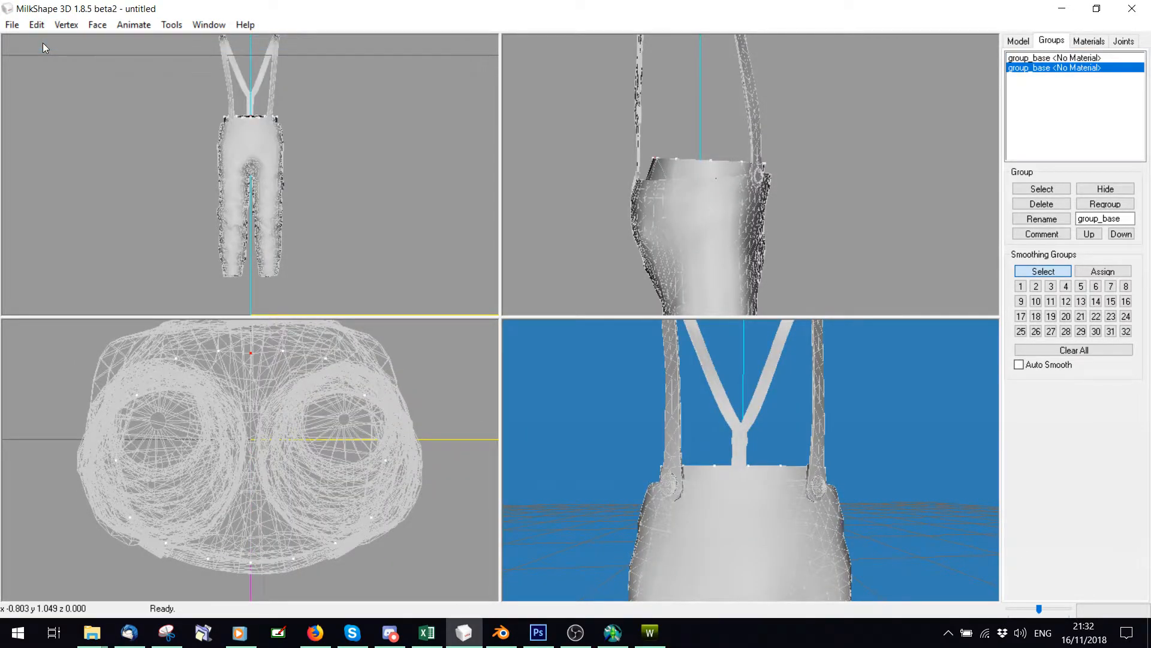
pyautogui.click(650, 633)
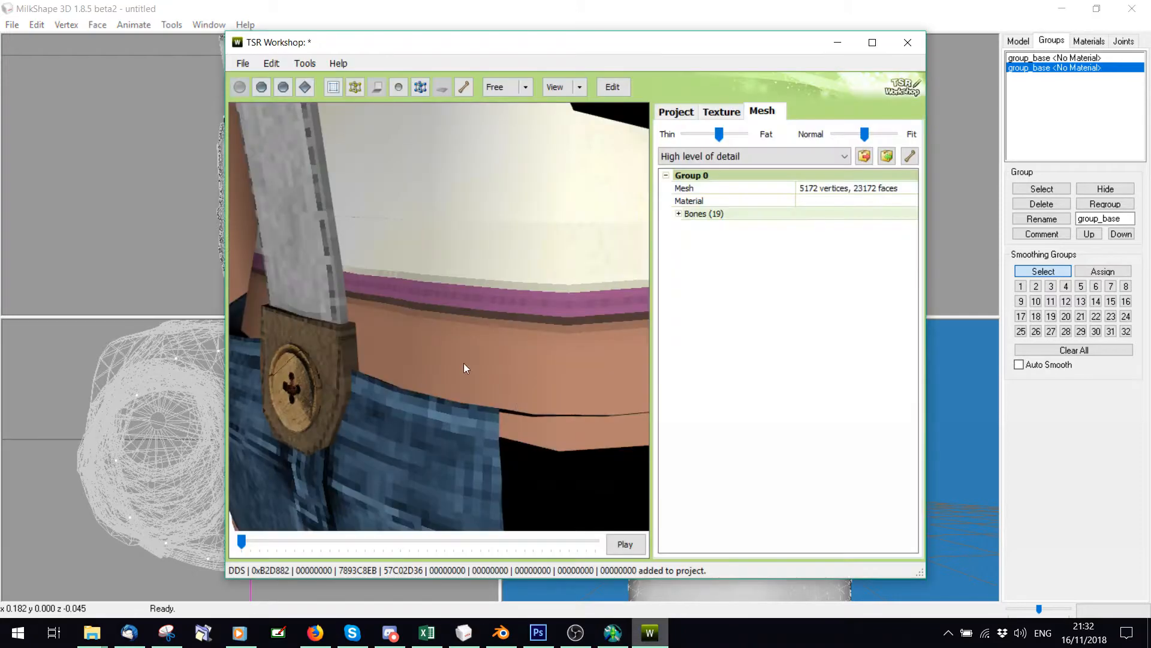
# Reset the view from the waist close-up and look over the whole child figure from the front
pyautogui.moveTo(464, 364); pyautogui.dragTo(481, 434)
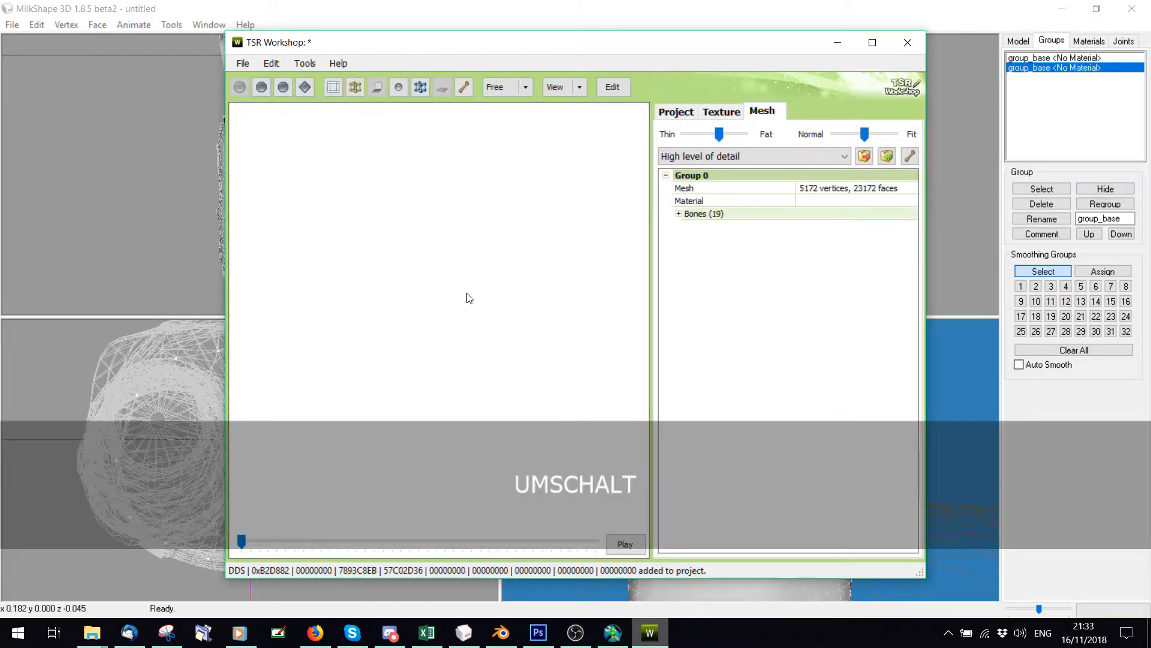
pyautogui.keyDown('shift'); pyautogui.moveTo(467, 293); pyautogui.dragTo(357, 303); pyautogui.keyUp('shift')
pyautogui.scroll(-3, 415, 308)
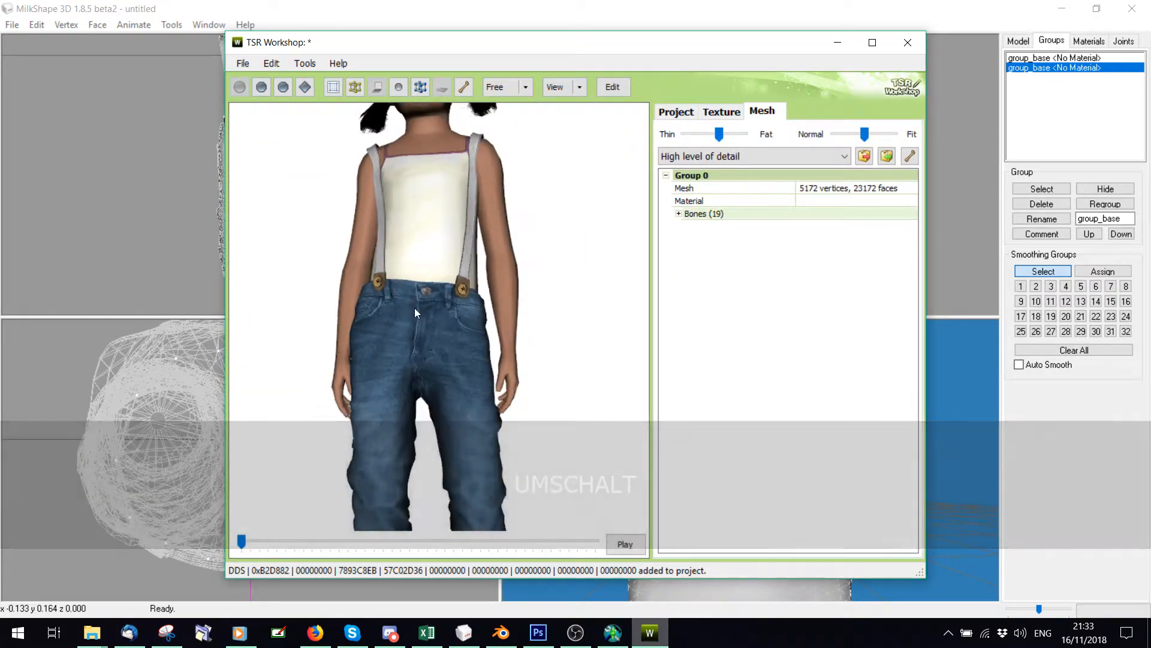
pyautogui.scroll(-3, 415, 308)
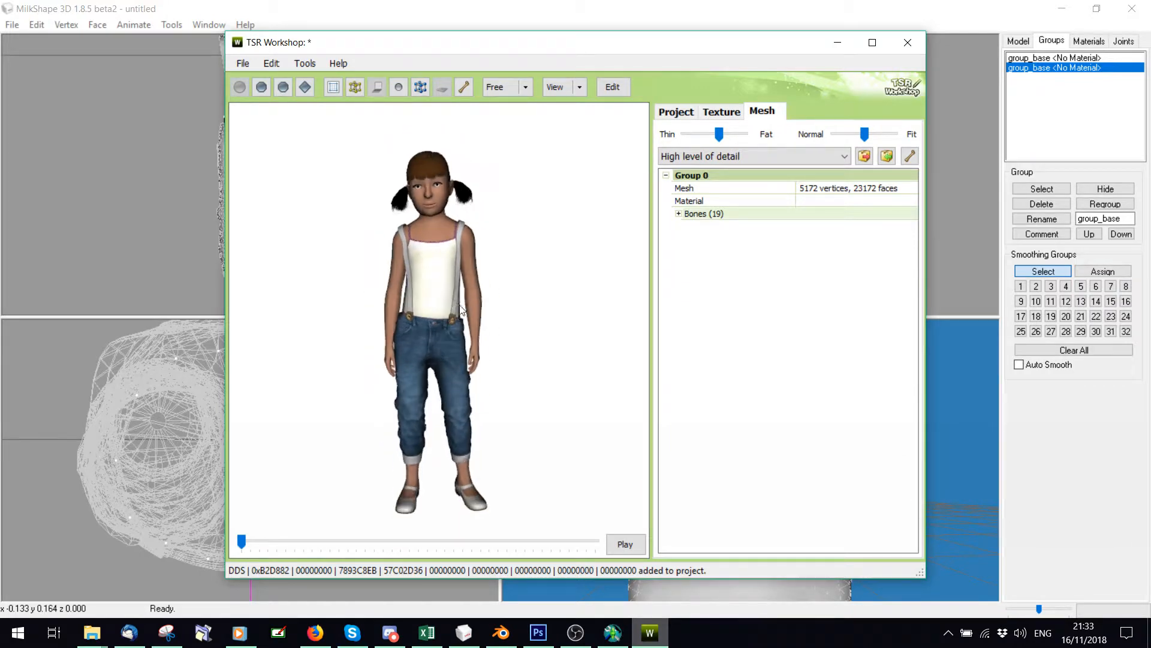
pyautogui.moveTo(423, 304); pyautogui.dragTo(432, 289)
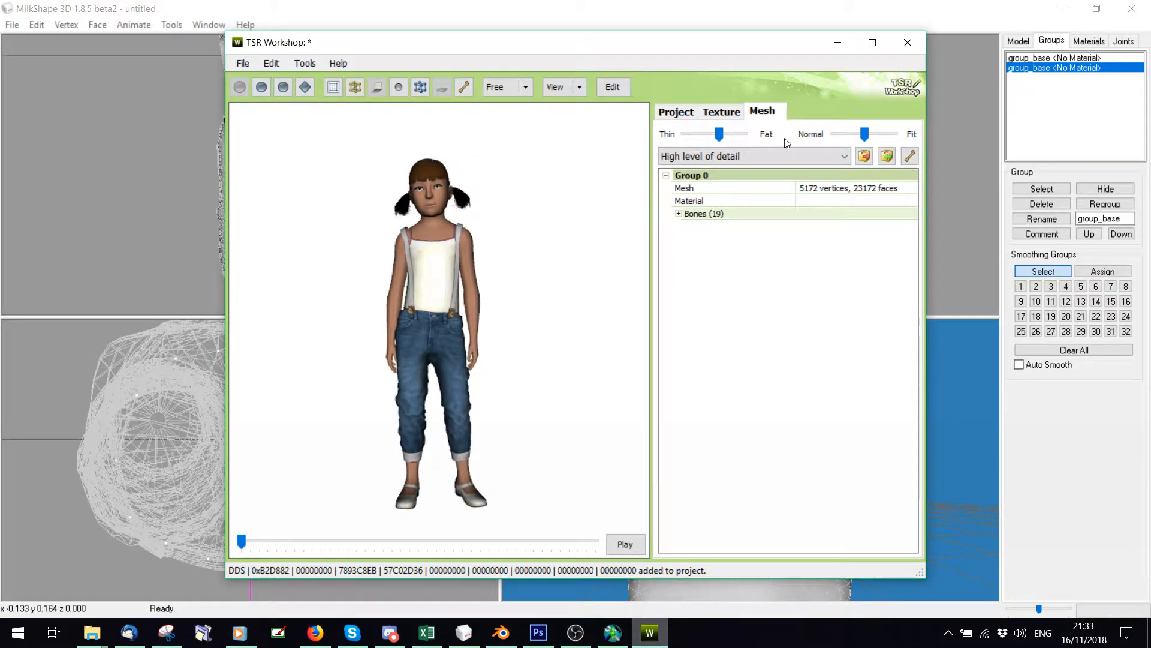
# Open the diffuse map of Group 0's material for editing and examine the image
pyautogui.click(904, 201)
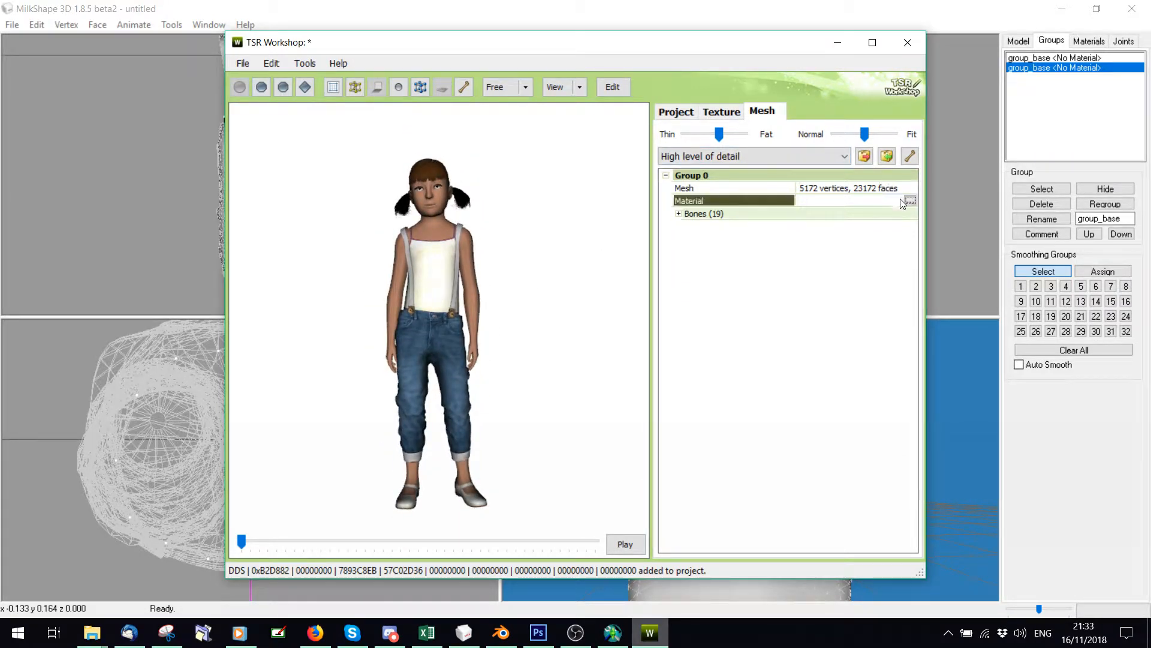
pyautogui.click(911, 201)
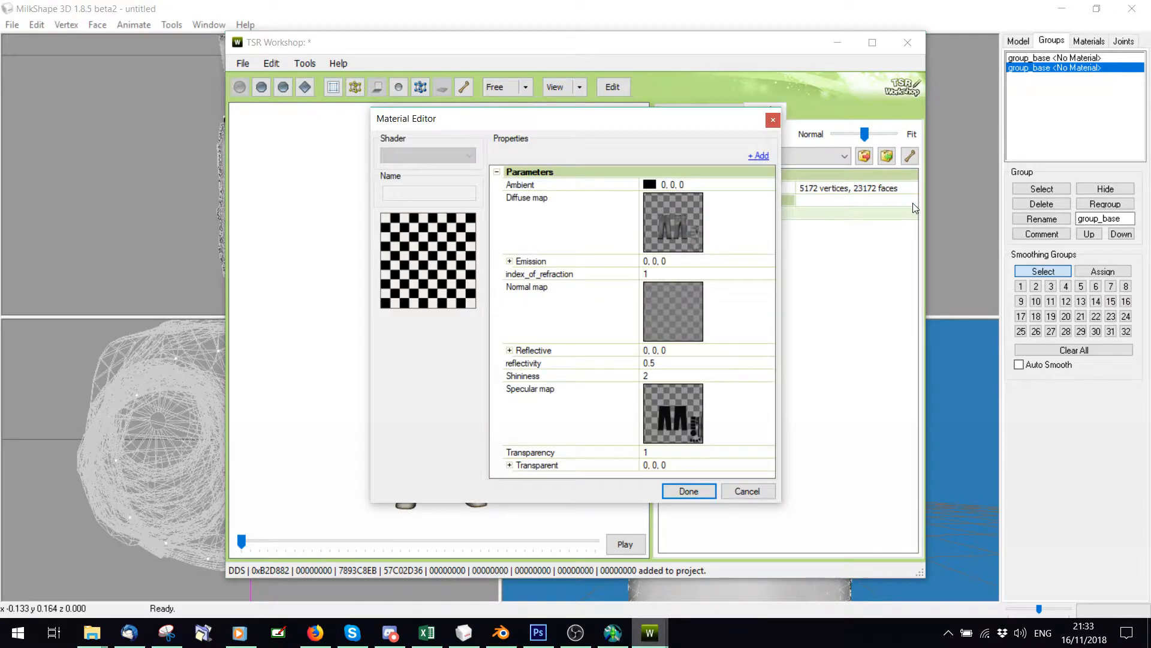
pyautogui.click(742, 214)
pyautogui.click(760, 200)
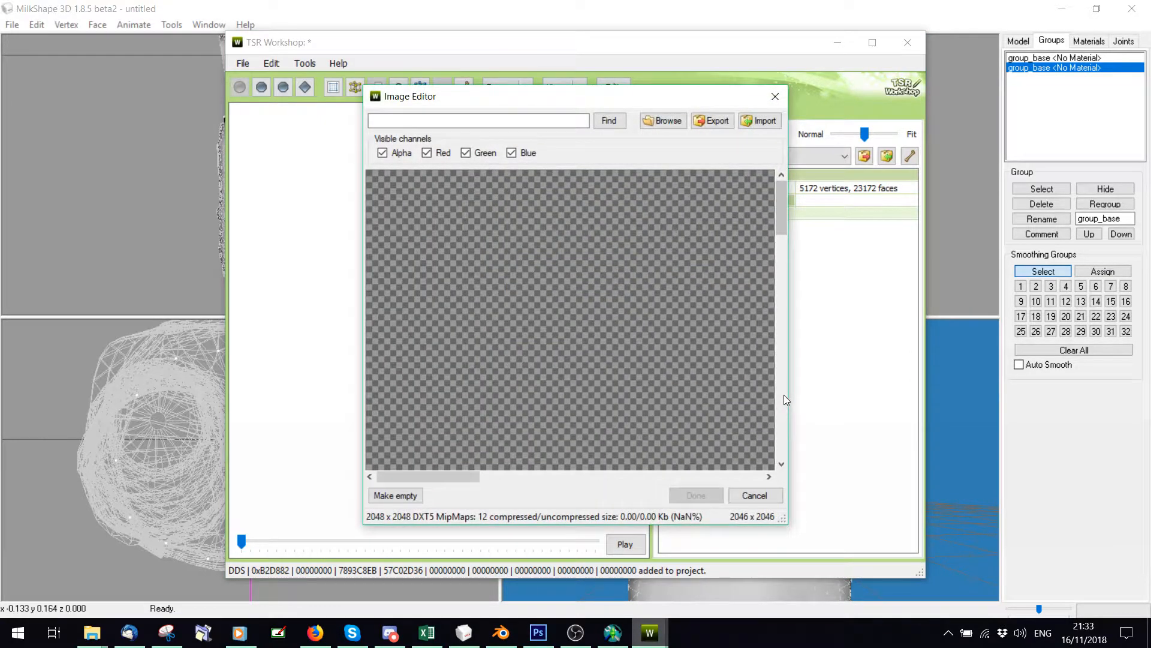
pyautogui.scroll(-5, 427, 423)
pyautogui.moveTo(440, 471); pyautogui.dragTo(674, 476)
pyautogui.scroll(10, 714, 294)
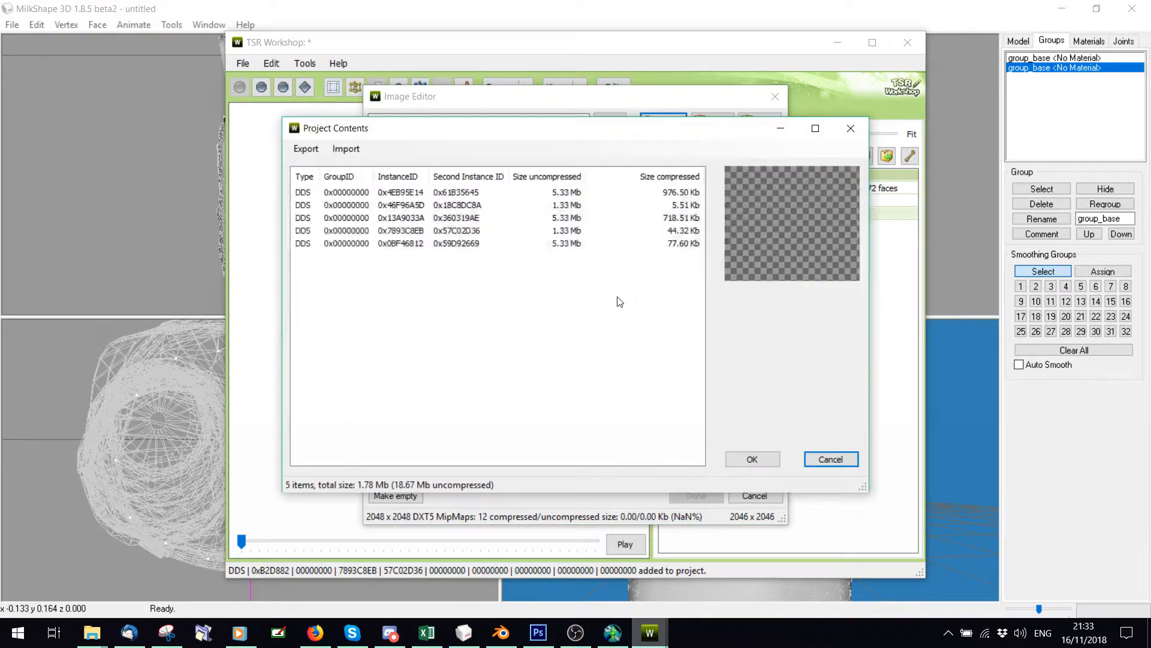
# Compare the project's DDS textures and assign the grey trousers texture with instance ID 0x4EB95E14 as the diffuse map
pyautogui.click(575, 193)
pyautogui.click(560, 205)
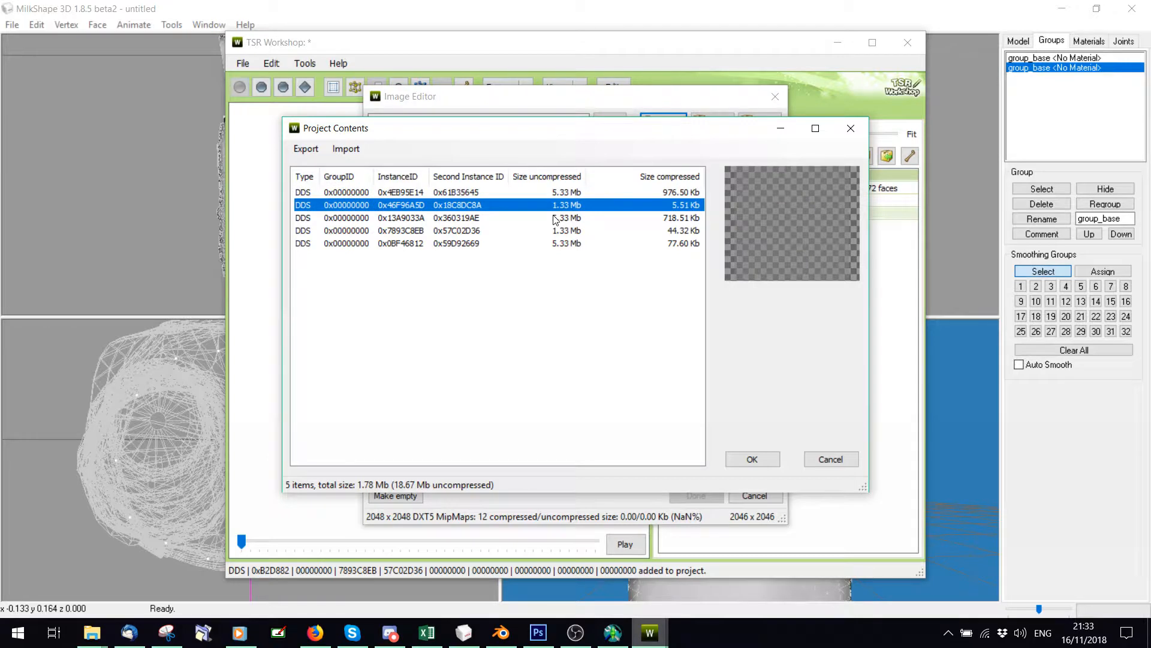
pyautogui.click(554, 218)
pyautogui.click(560, 231)
pyautogui.click(564, 244)
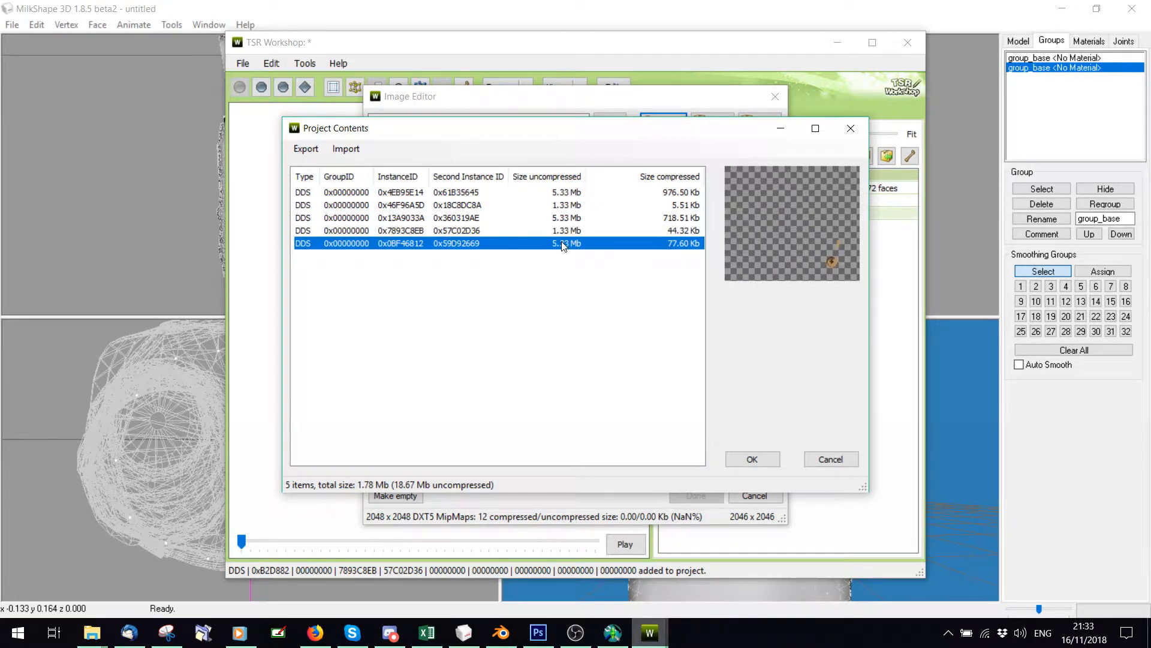
pyautogui.click(564, 230)
pyautogui.click(563, 218)
pyautogui.click(564, 205)
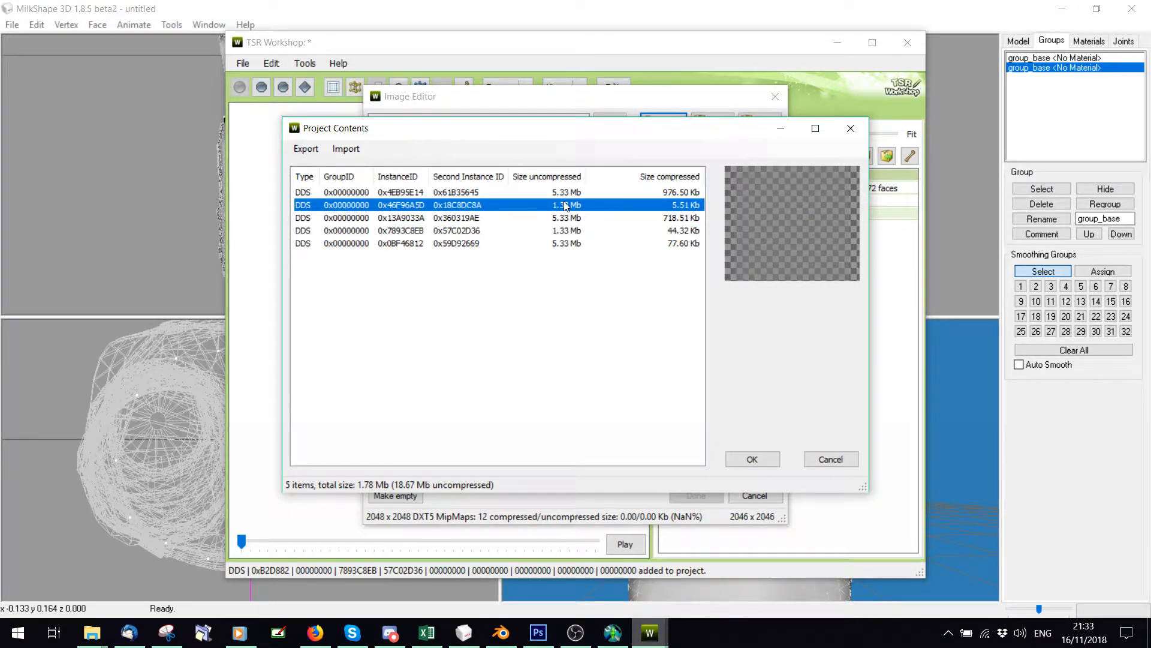
pyautogui.click(563, 194)
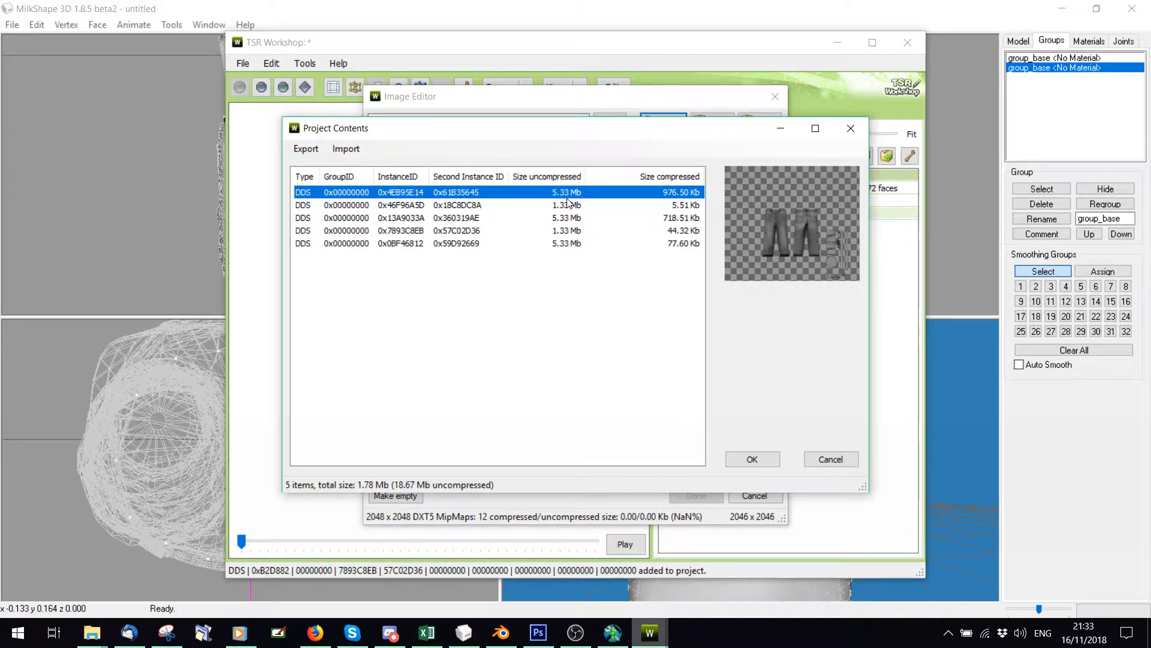
pyautogui.click(752, 458)
pyautogui.click(696, 494)
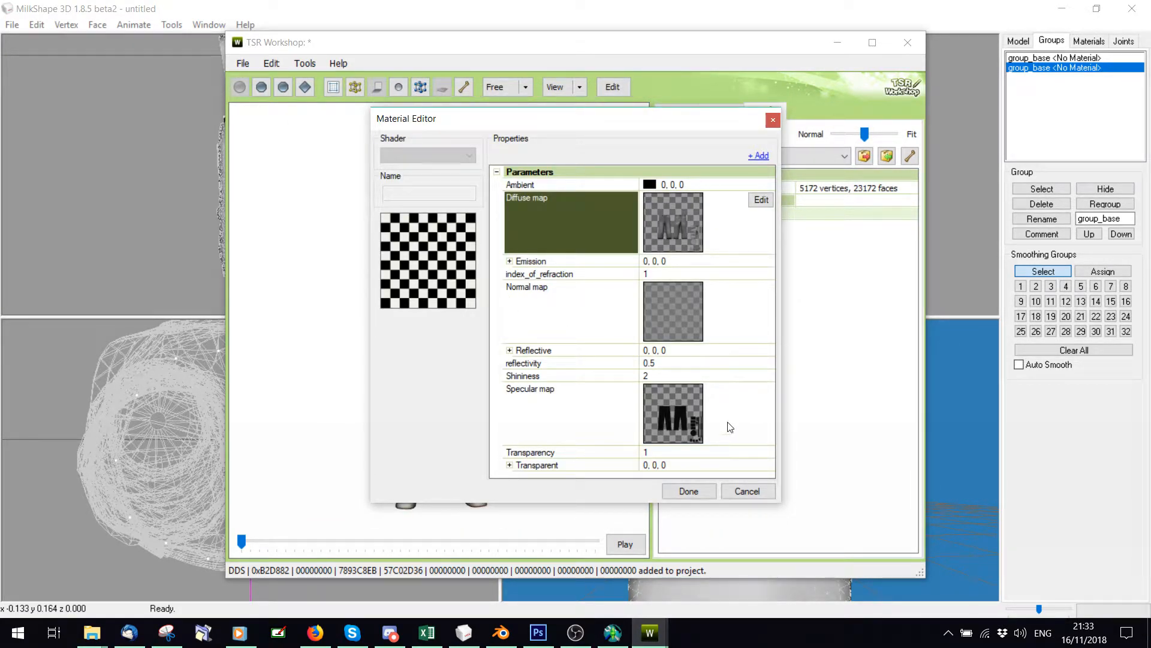
# Open the material's normal map for editing and import the EN texture from the Sweatpants folder
pyautogui.click(743, 321)
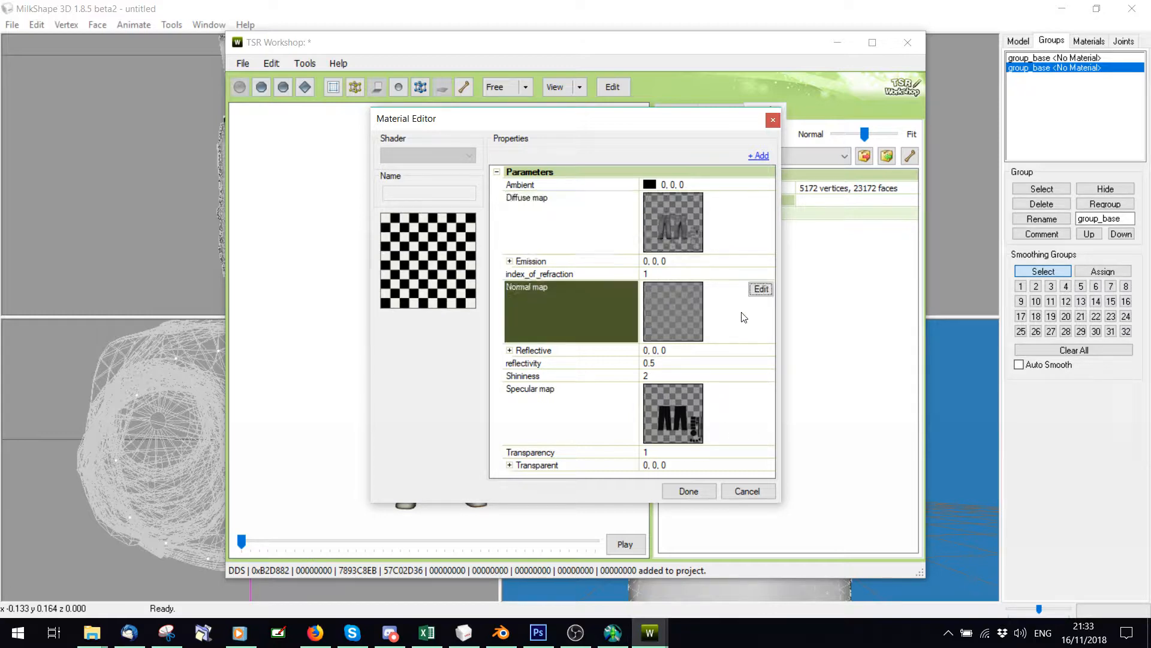
pyautogui.click(760, 290)
pyautogui.click(759, 120)
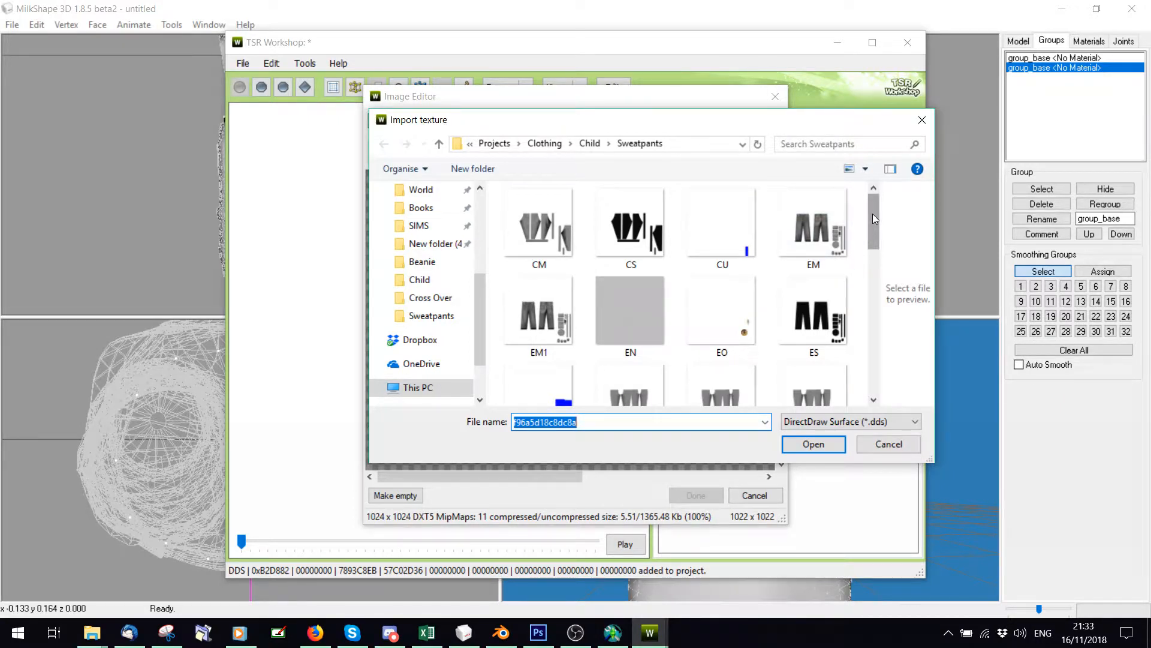
pyautogui.doubleClick(646, 333)
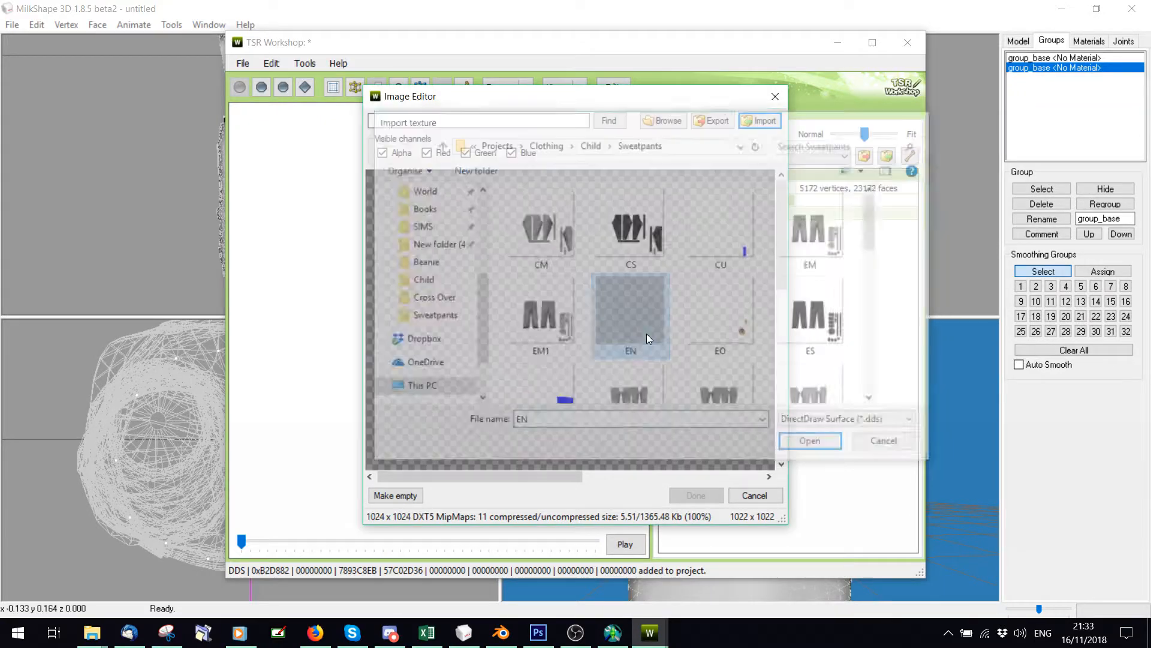
# Inspect the imported normal map, replace the current texture with it and accept the material changes
pyautogui.scroll(-6, 626, 334)
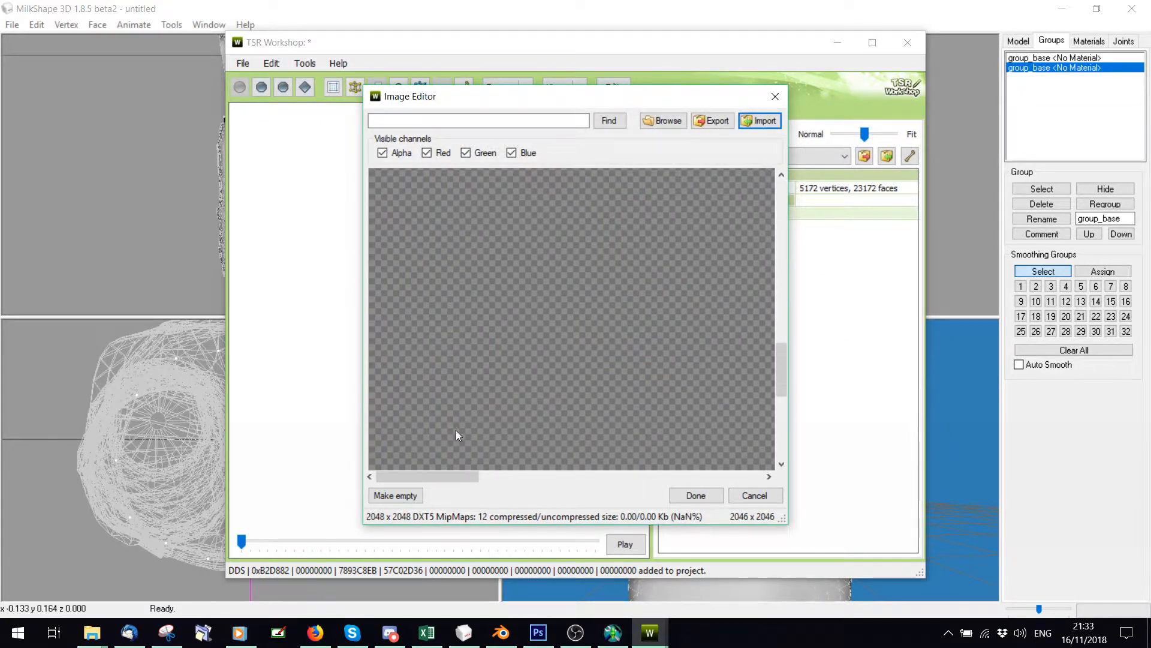
pyautogui.moveTo(459, 477); pyautogui.dragTo(734, 474)
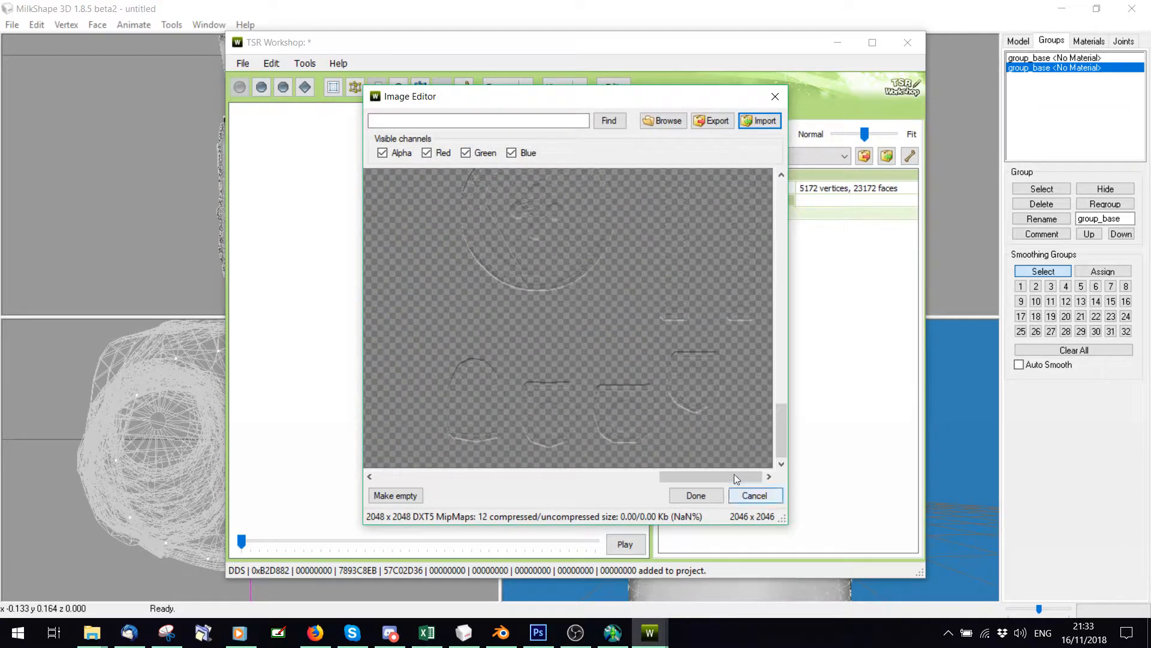
pyautogui.scroll(5, 570, 247)
pyautogui.click(696, 495)
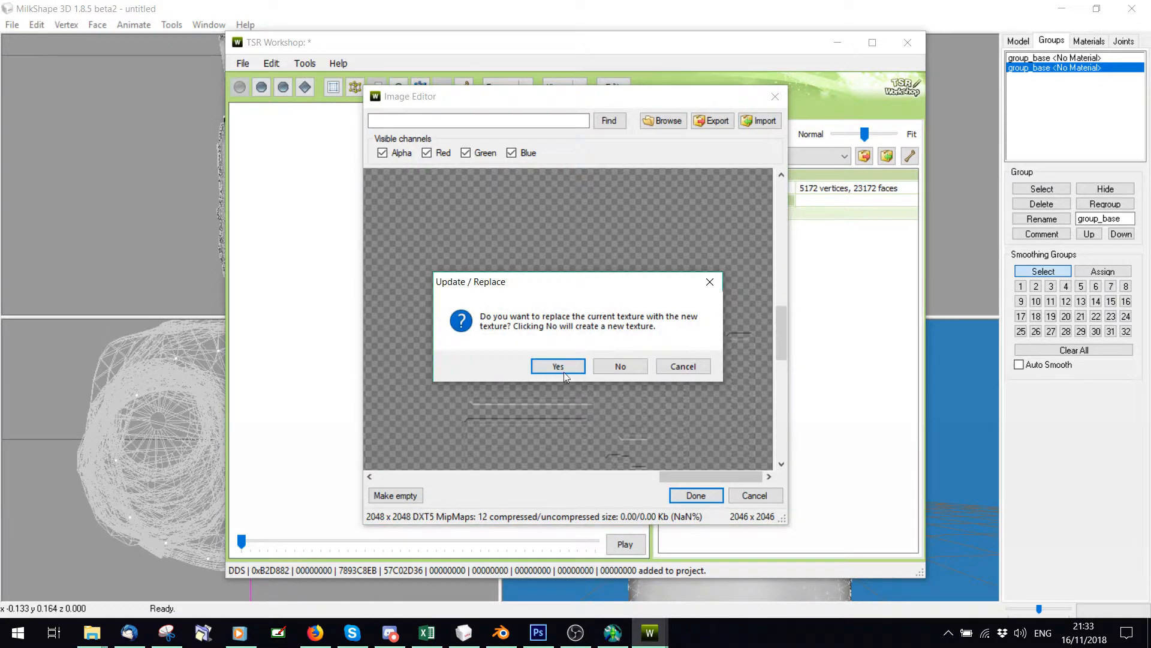
pyautogui.click(559, 368)
pyautogui.click(689, 491)
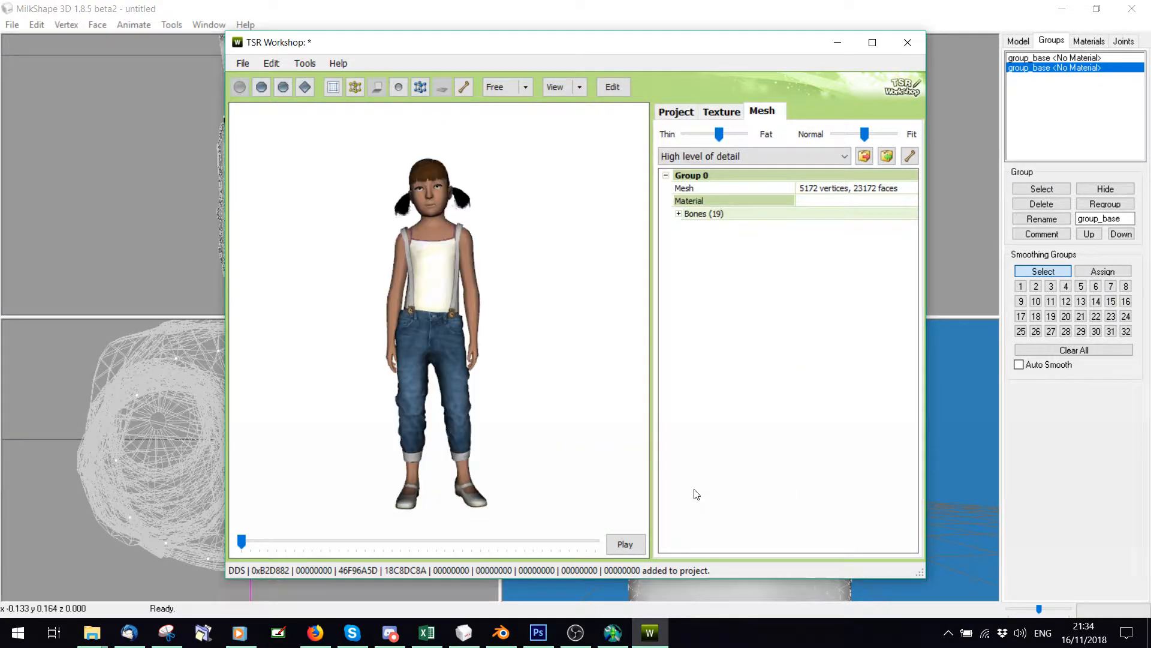
# Check the textured child figure in the preview and show the project's general properties
pyautogui.moveTo(415, 330); pyautogui.dragTo(477, 377)
pyautogui.scroll(3, 458, 378)
pyautogui.scroll(-2, 477, 378)
pyautogui.click(676, 111)
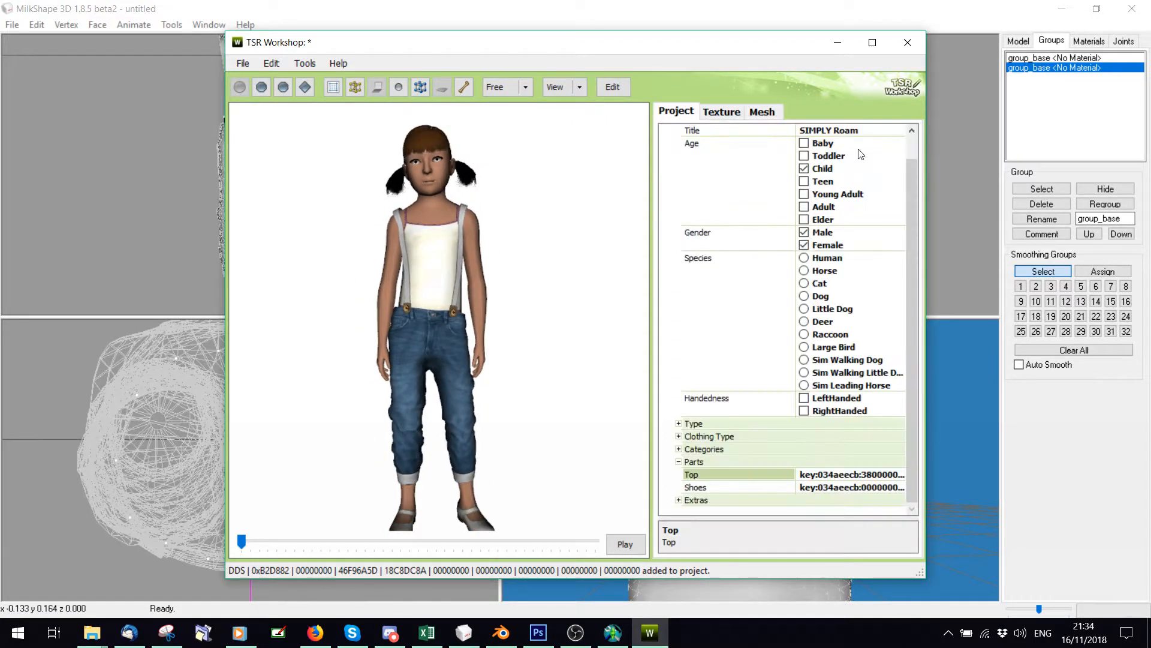
# Change the project title to SIMPLY Oreo, copy it to all language translations and save it
pyautogui.click(866, 131)
pyautogui.scroll(1, 909, 174)
pyautogui.click(897, 156)
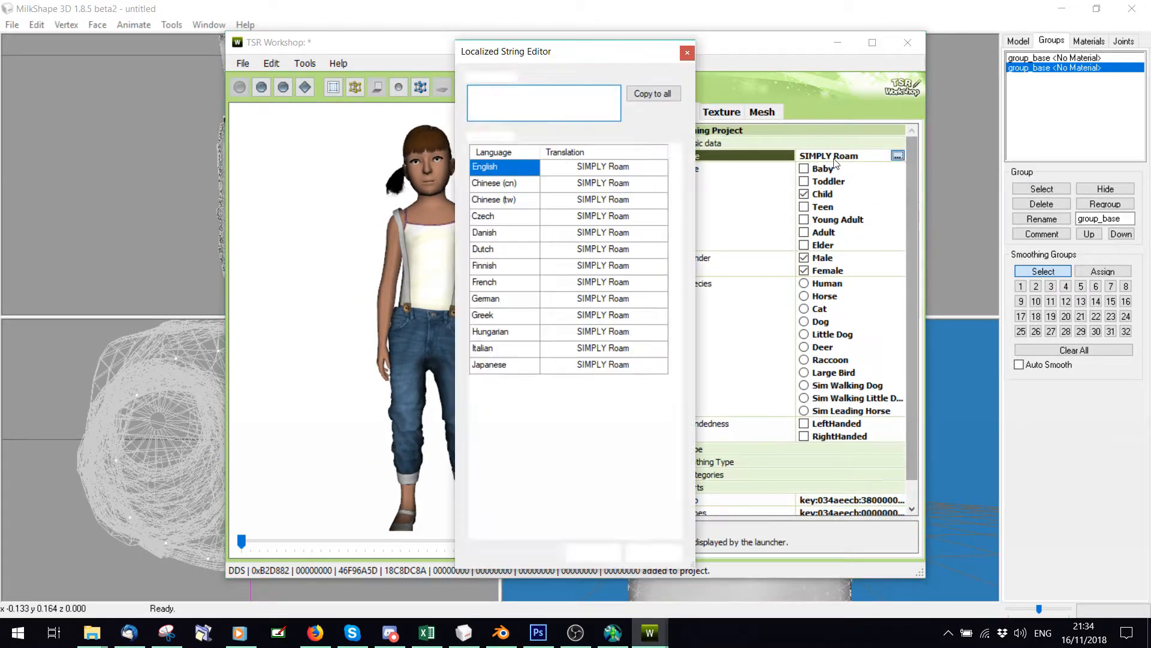
pyautogui.moveTo(542, 94); pyautogui.dragTo(513, 91)
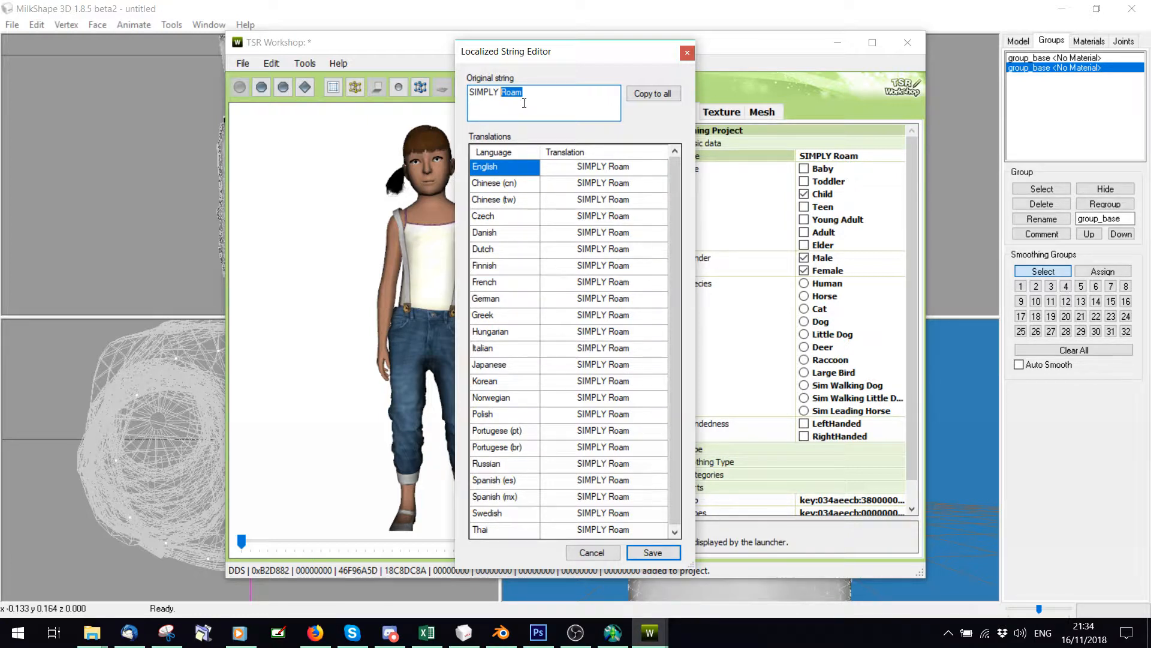
pyautogui.write('Oreo')
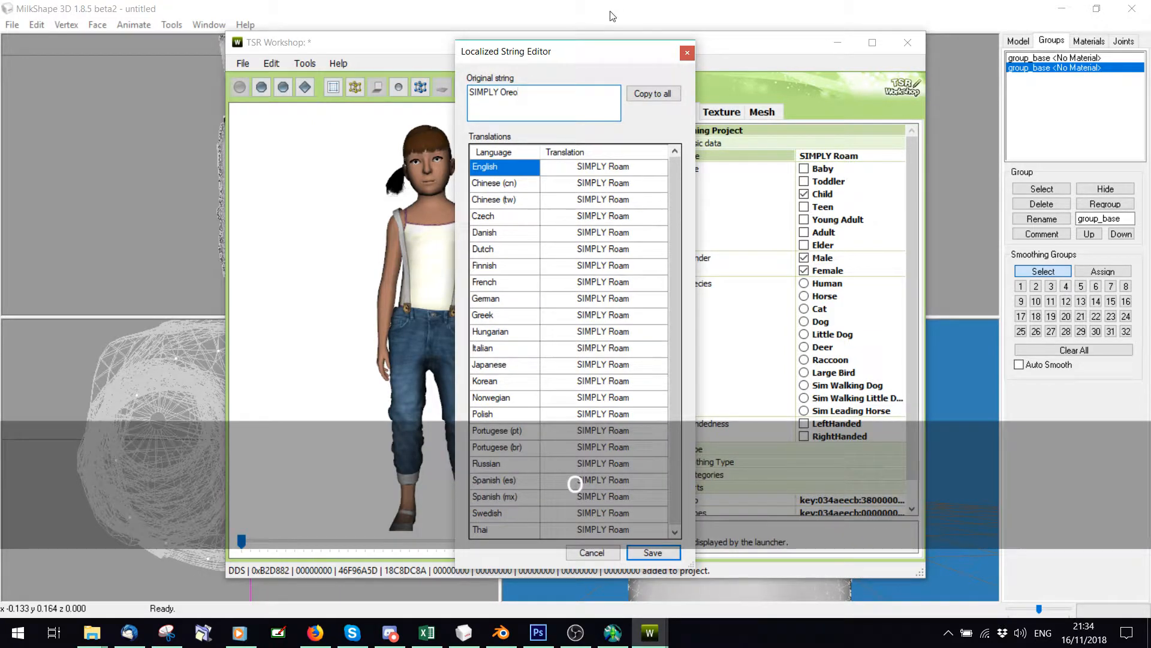
pyautogui.click(653, 94)
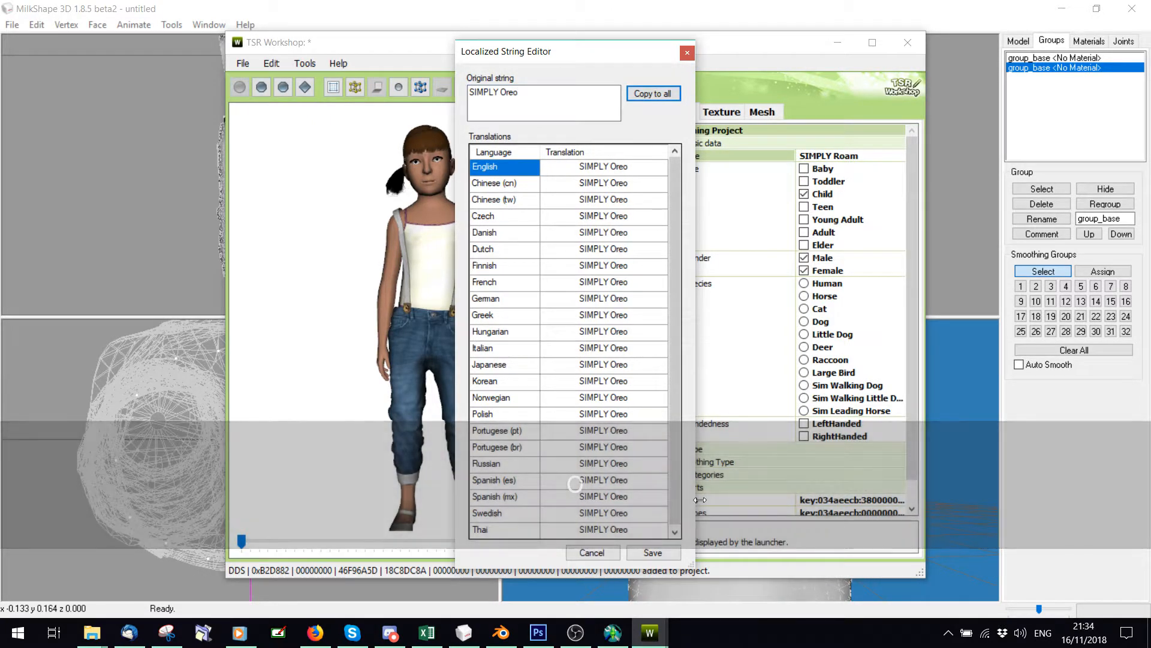
pyautogui.click(653, 552)
# Remove Sleepwear from the project's clothing categories and review the remaining categories
pyautogui.moveTo(439, 348); pyautogui.dragTo(442, 382)
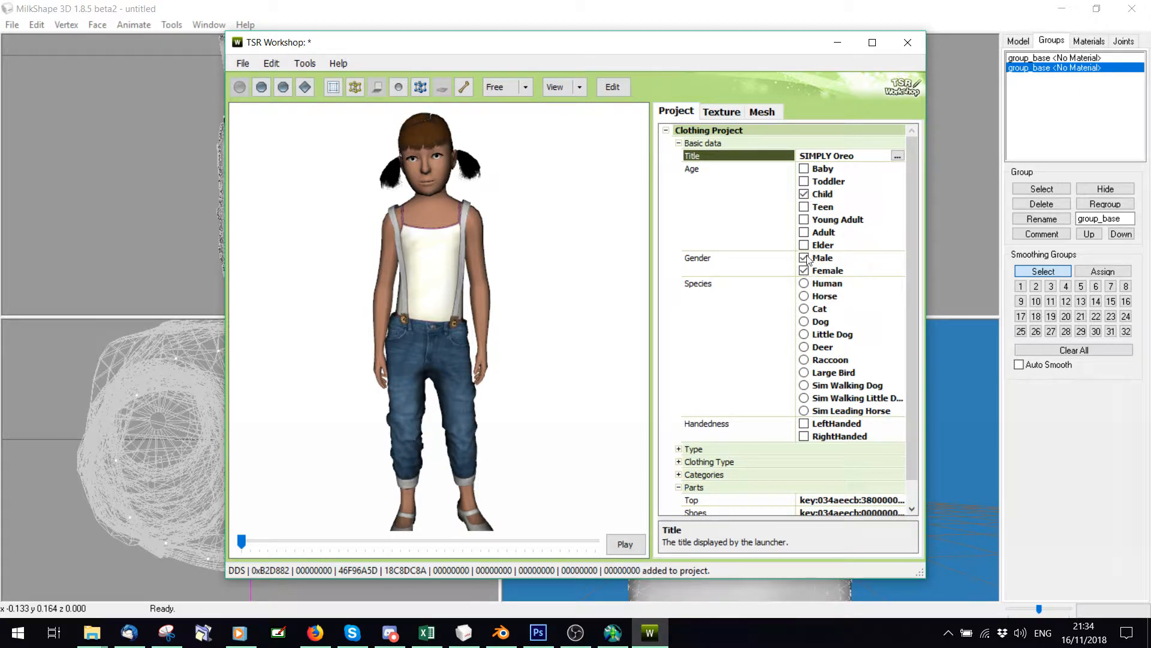
pyautogui.moveTo(910, 242); pyautogui.dragTo(912, 308)
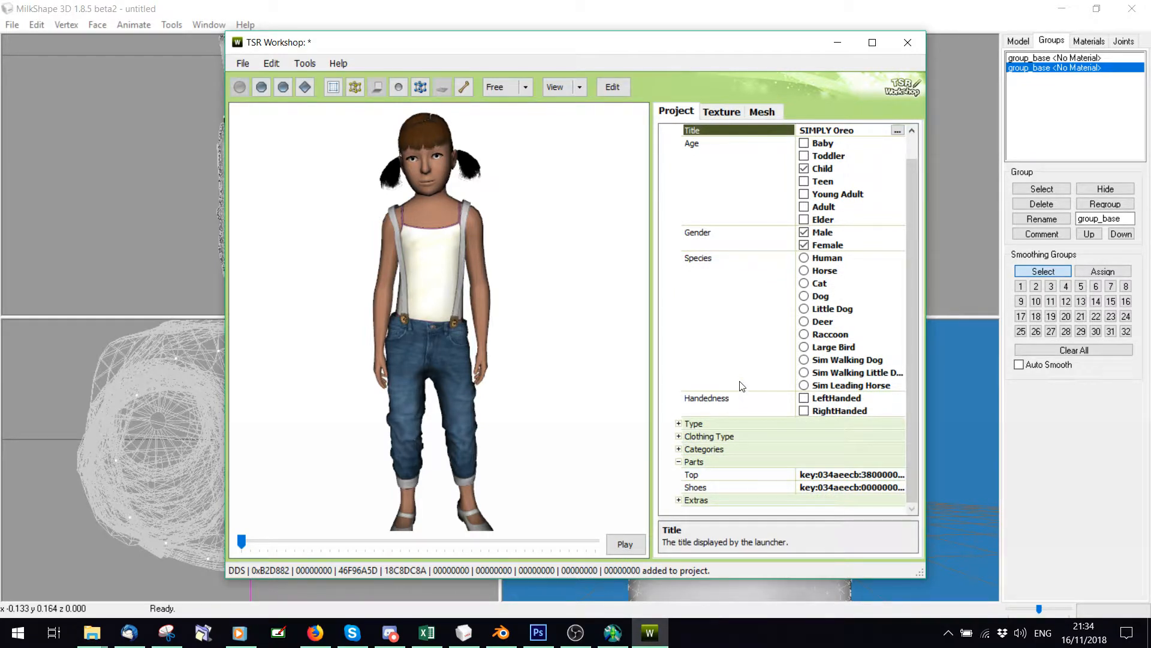
pyautogui.click(678, 449)
pyautogui.scroll(-7, 781, 387)
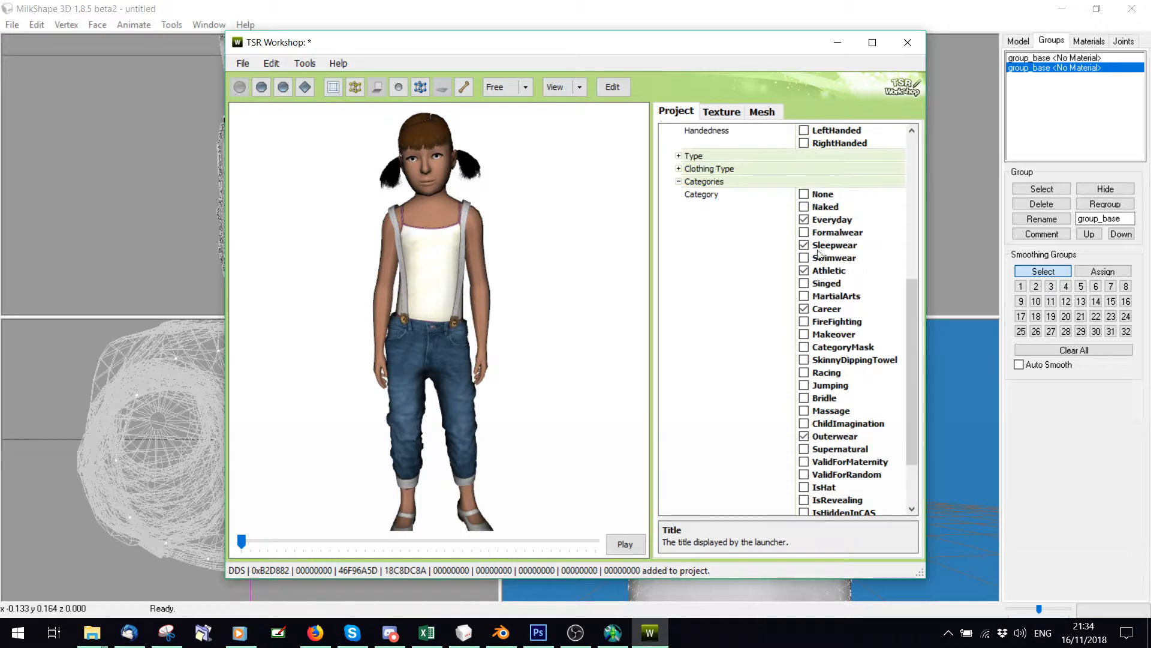
pyautogui.click(805, 245)
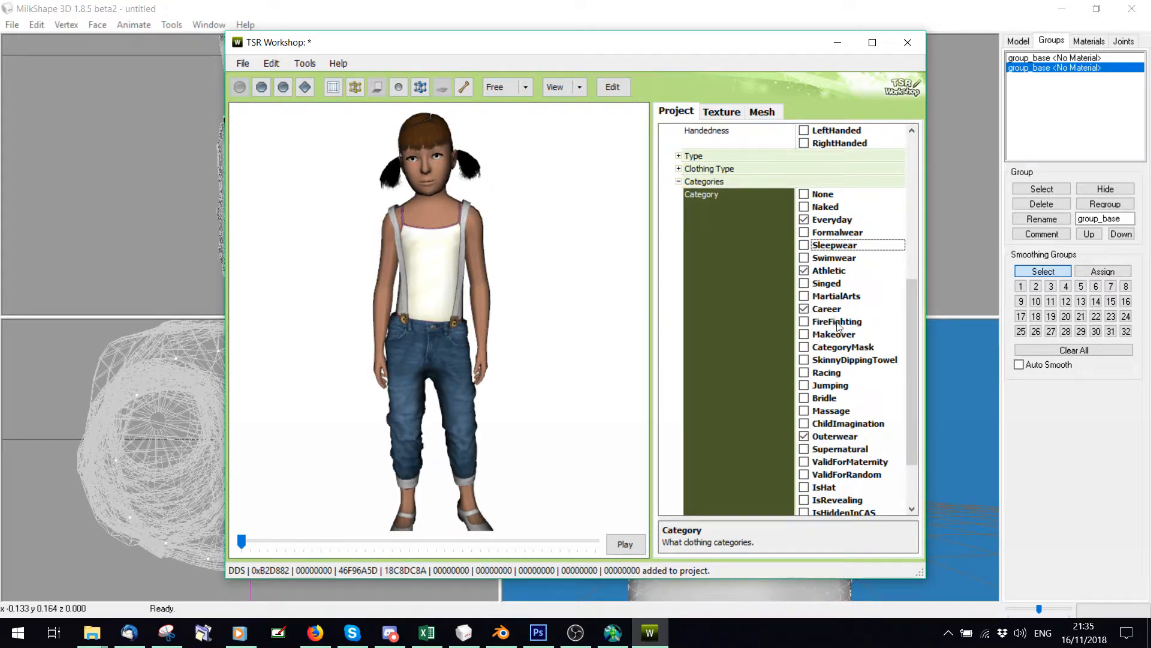
pyautogui.scroll(-2, 906, 344)
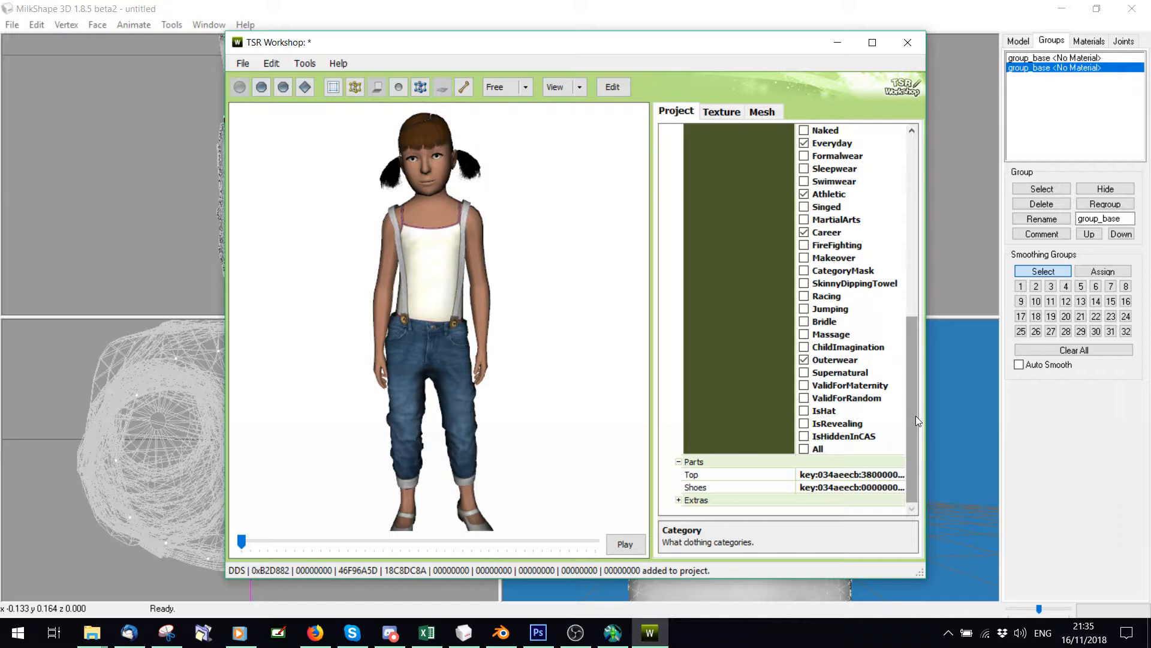
pyautogui.moveTo(916, 415); pyautogui.dragTo(918, 228)
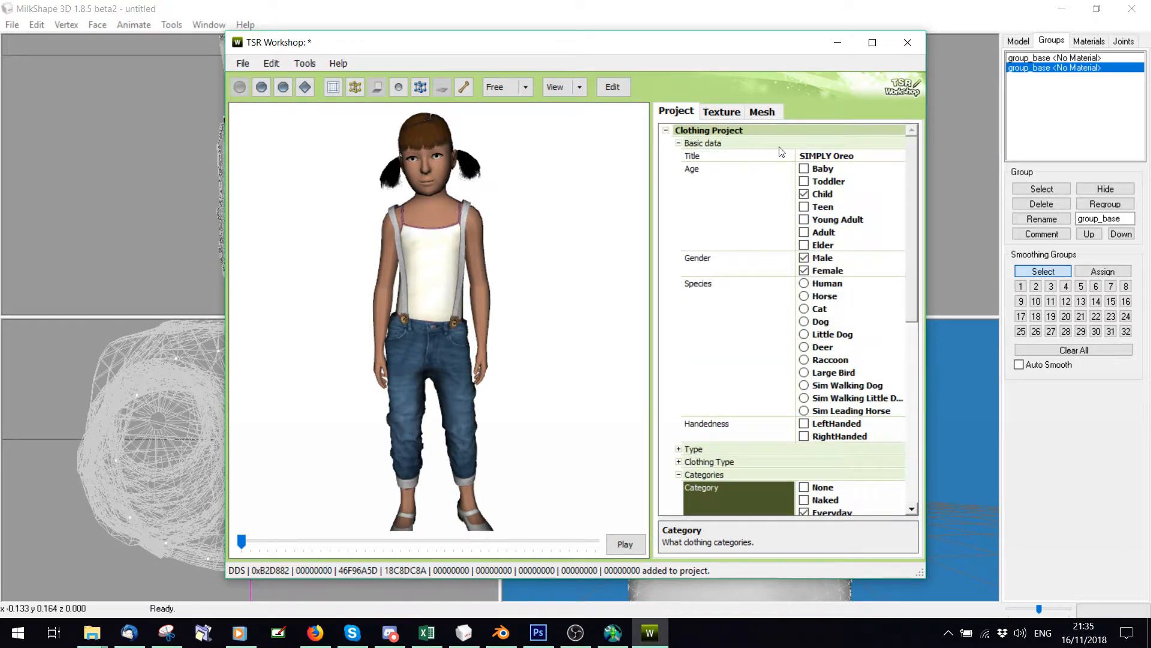
# Duplicate the cmBottomPantsKhaki texture variation, keeping the changes on the duplicate
pyautogui.click(718, 114)
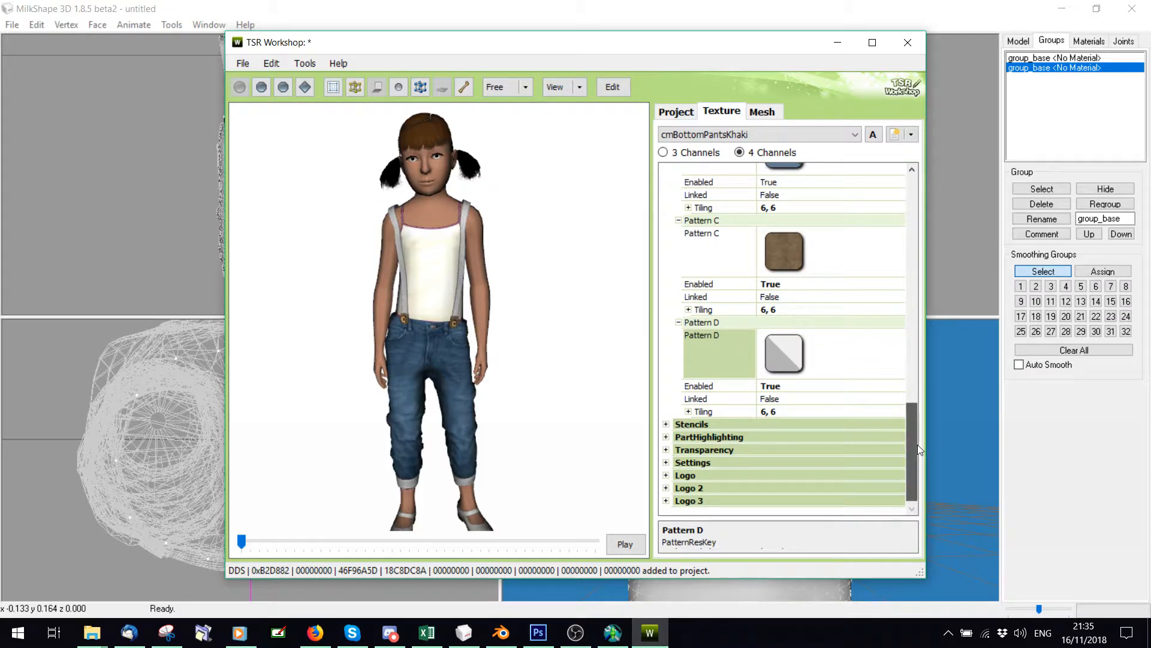
pyautogui.moveTo(913, 433); pyautogui.dragTo(908, 381)
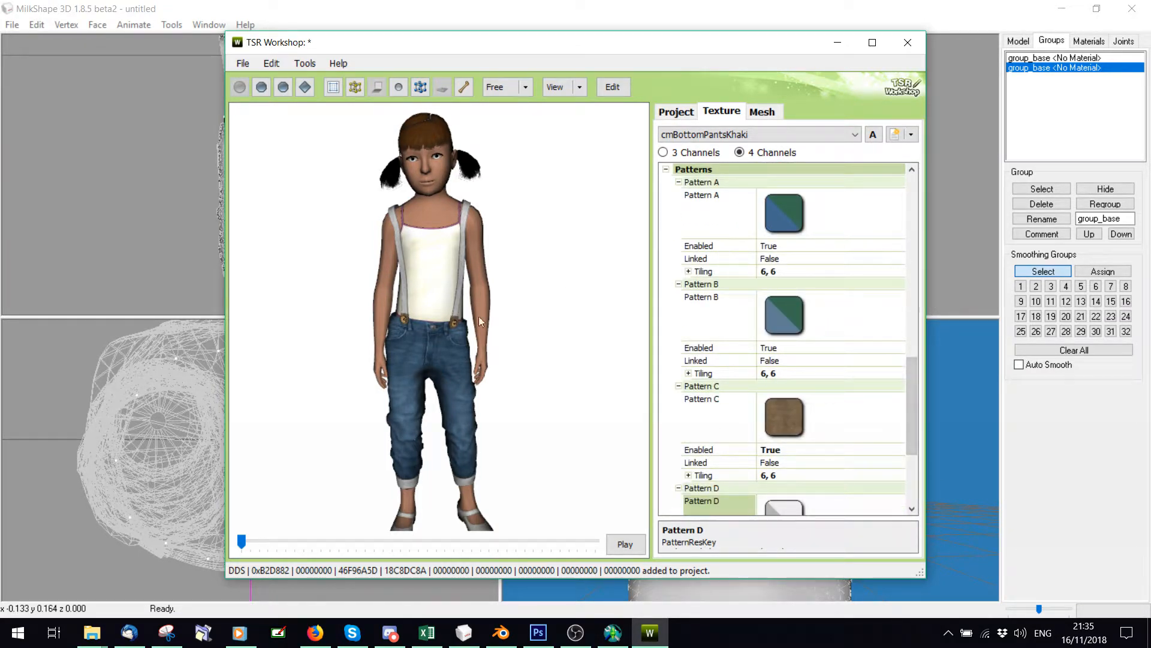
pyautogui.scroll(3, 470, 322)
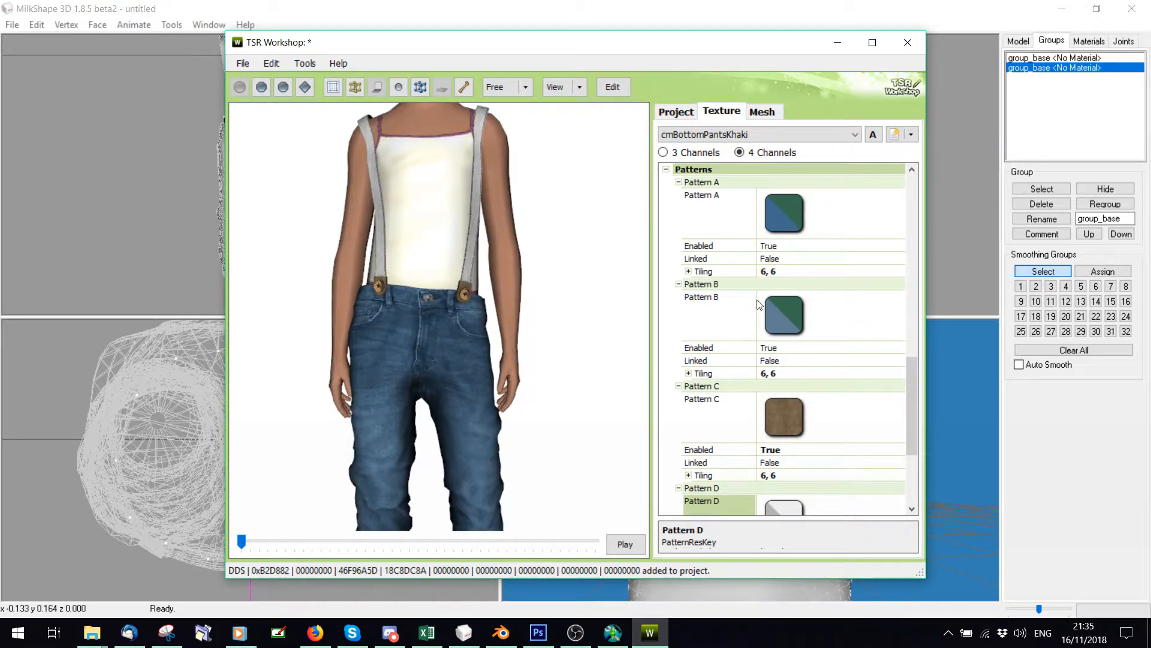
pyautogui.click(724, 133)
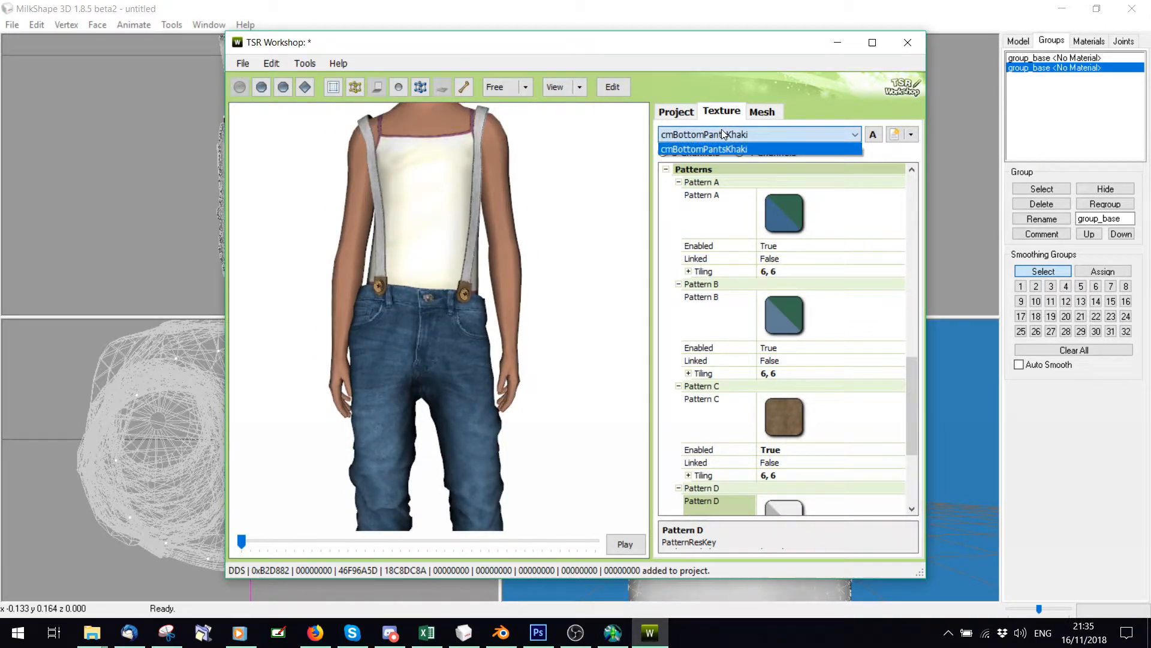
pyautogui.click(724, 133)
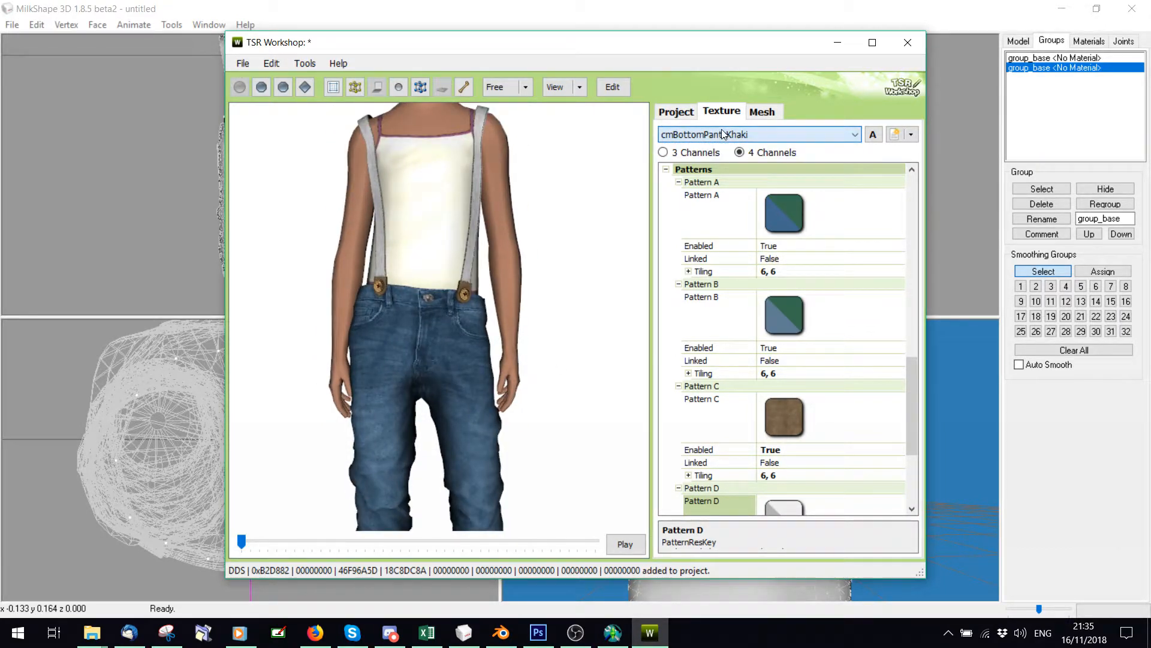
pyautogui.click(911, 135)
pyautogui.click(931, 169)
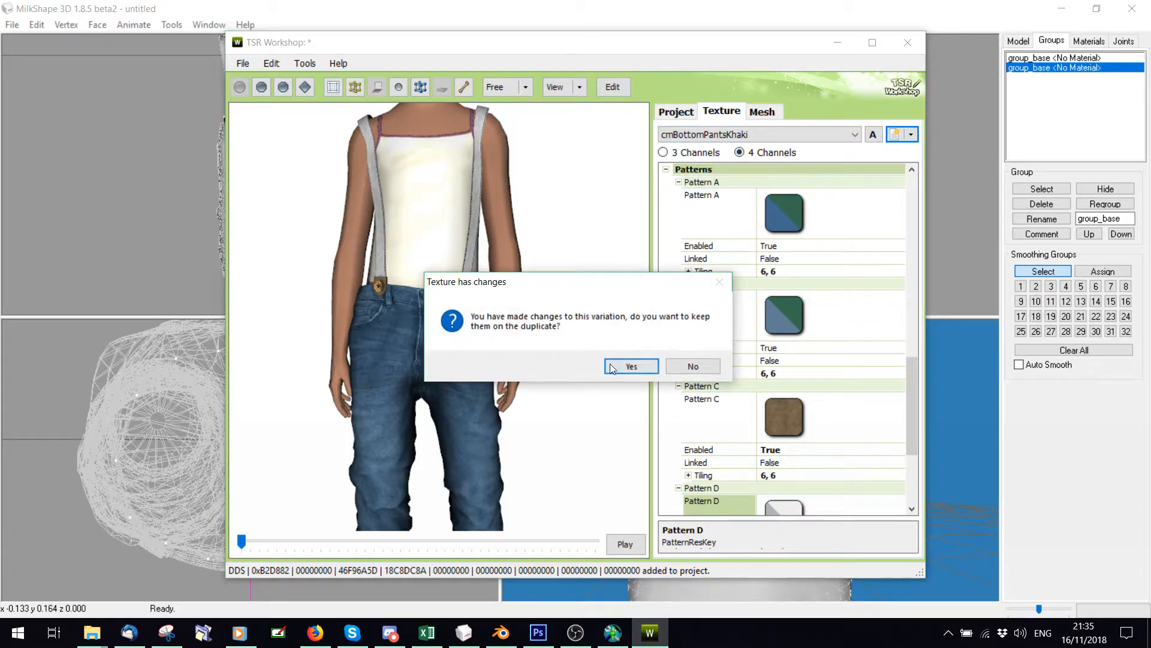
pyautogui.click(627, 365)
# Replace Pattern A of the duplicated variation with the Geometric pattern checker01XSml_2 and check it on the trousers
pyautogui.scroll(-6, 855, 262)
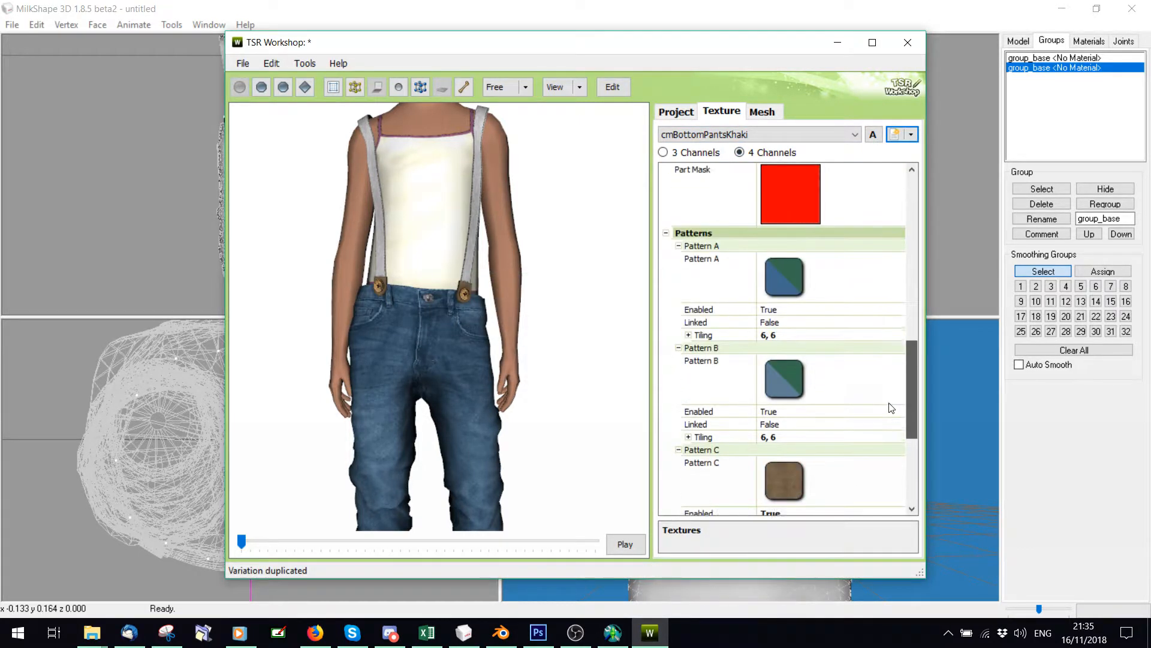
pyautogui.click(855, 262)
pyautogui.click(888, 246)
pyautogui.click(382, 189)
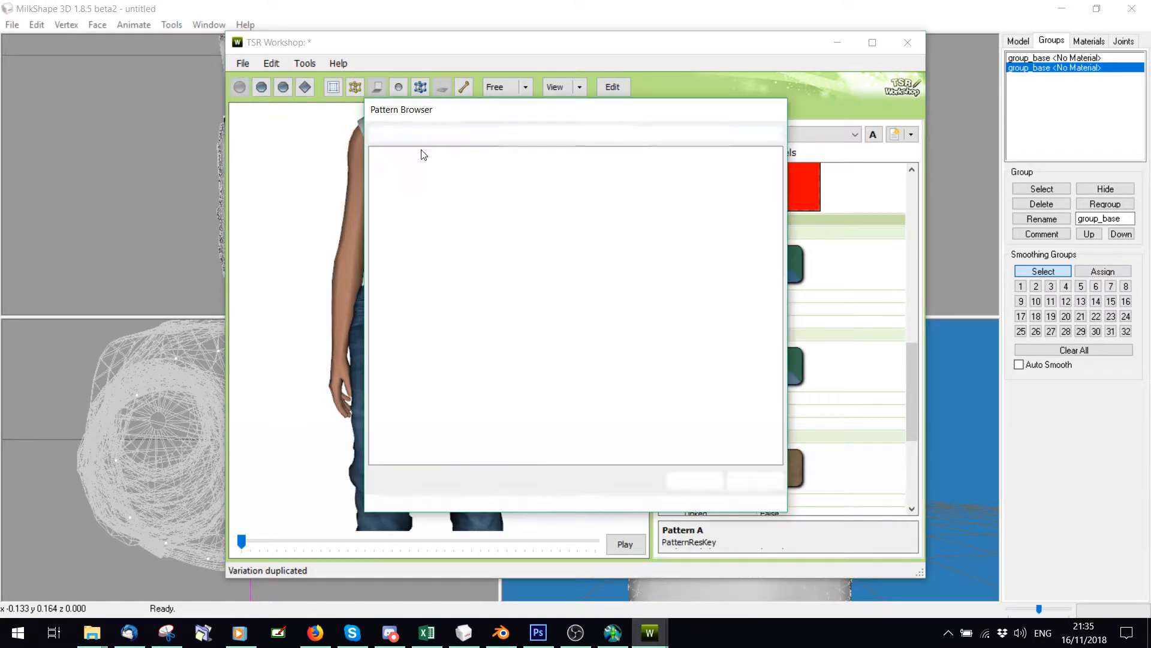
pyautogui.click(415, 133)
pyautogui.click(408, 187)
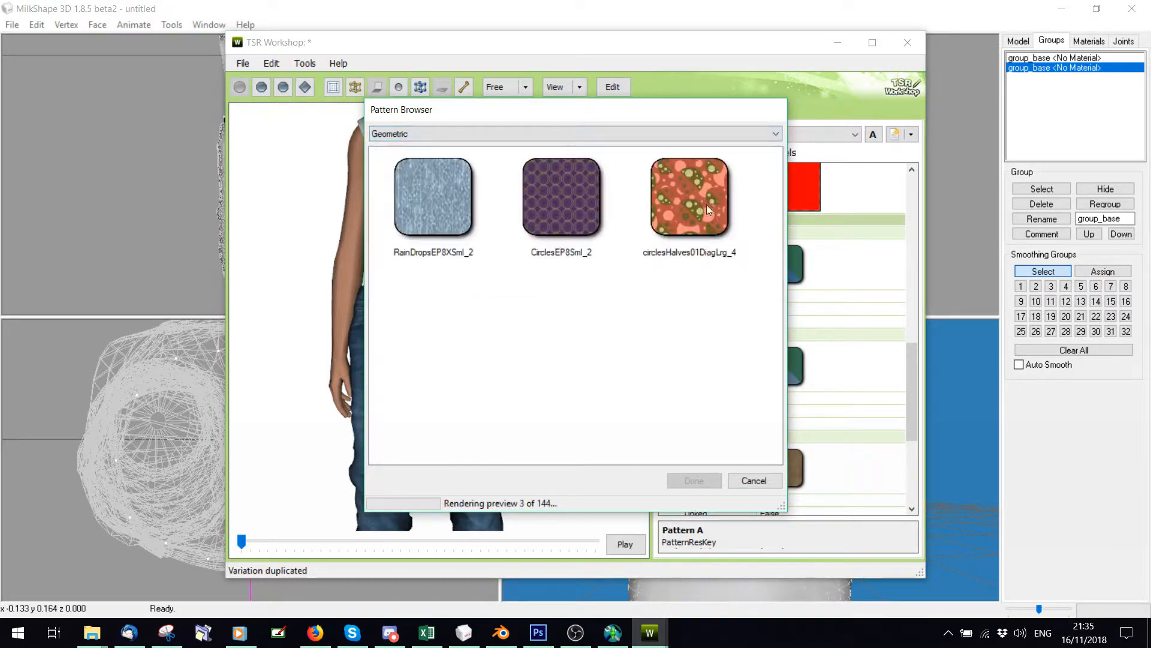
pyautogui.scroll(-20, 753, 197)
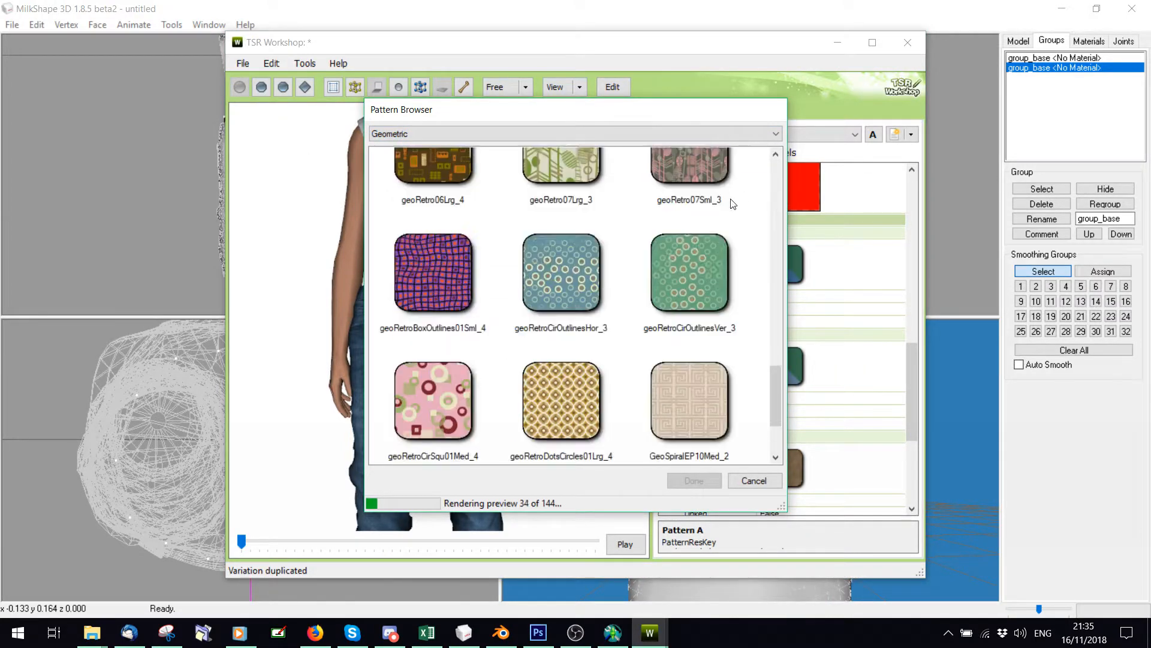
pyautogui.scroll(-15, 725, 204)
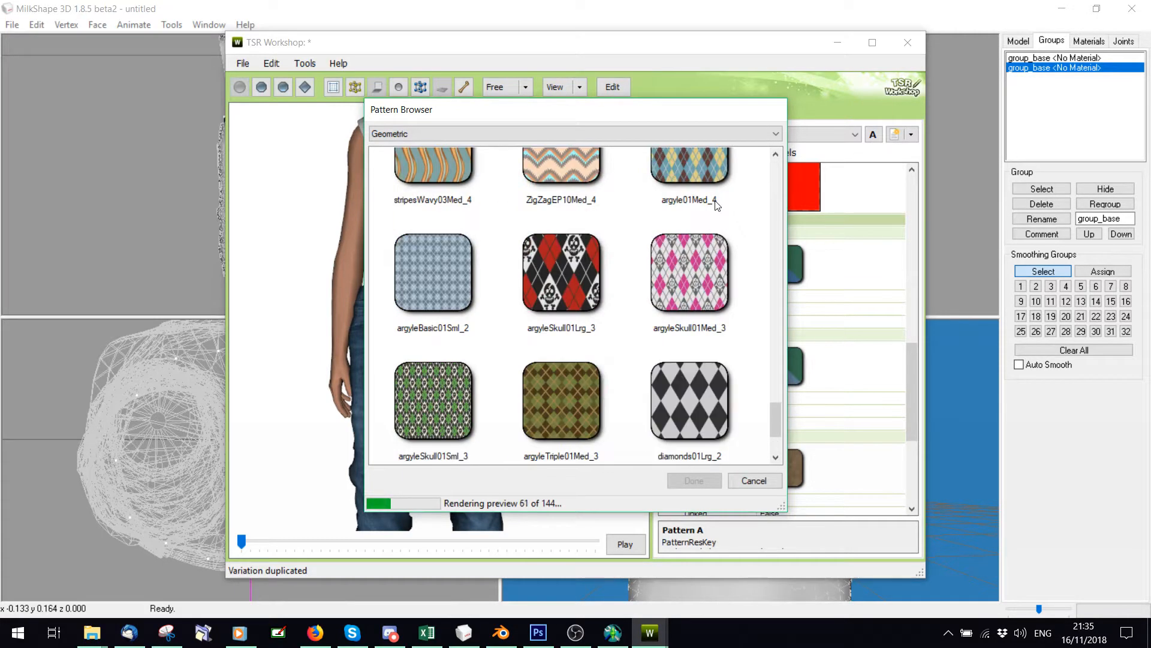
pyautogui.click(698, 389)
pyautogui.click(694, 480)
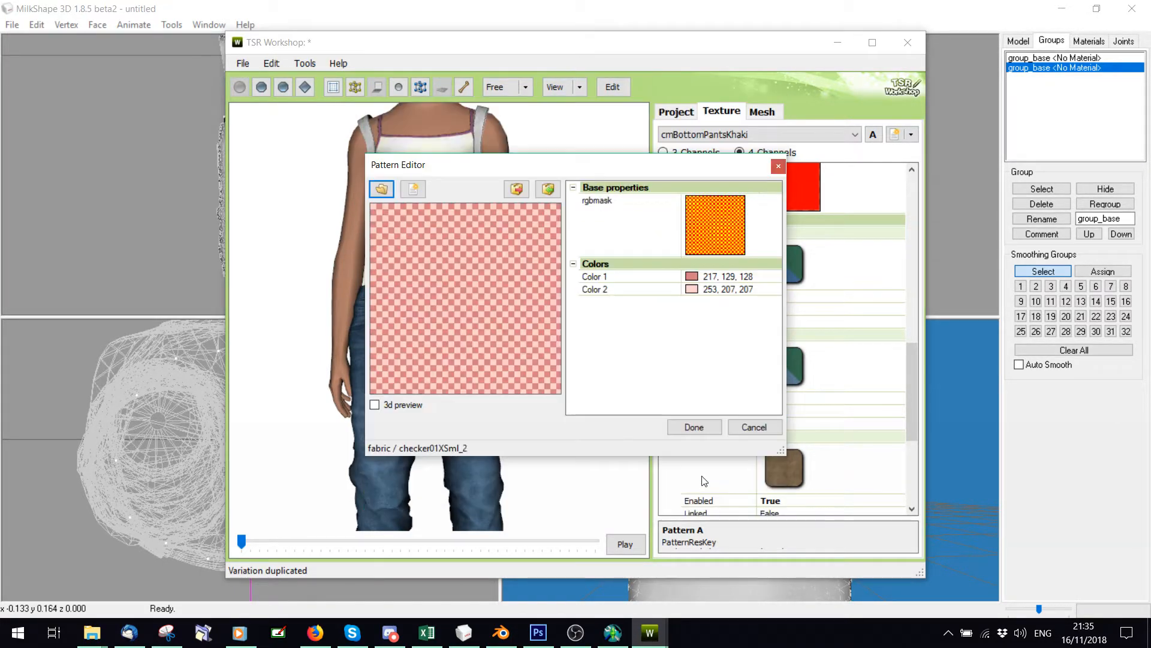
pyautogui.click(689, 426)
pyautogui.scroll(2, 444, 306)
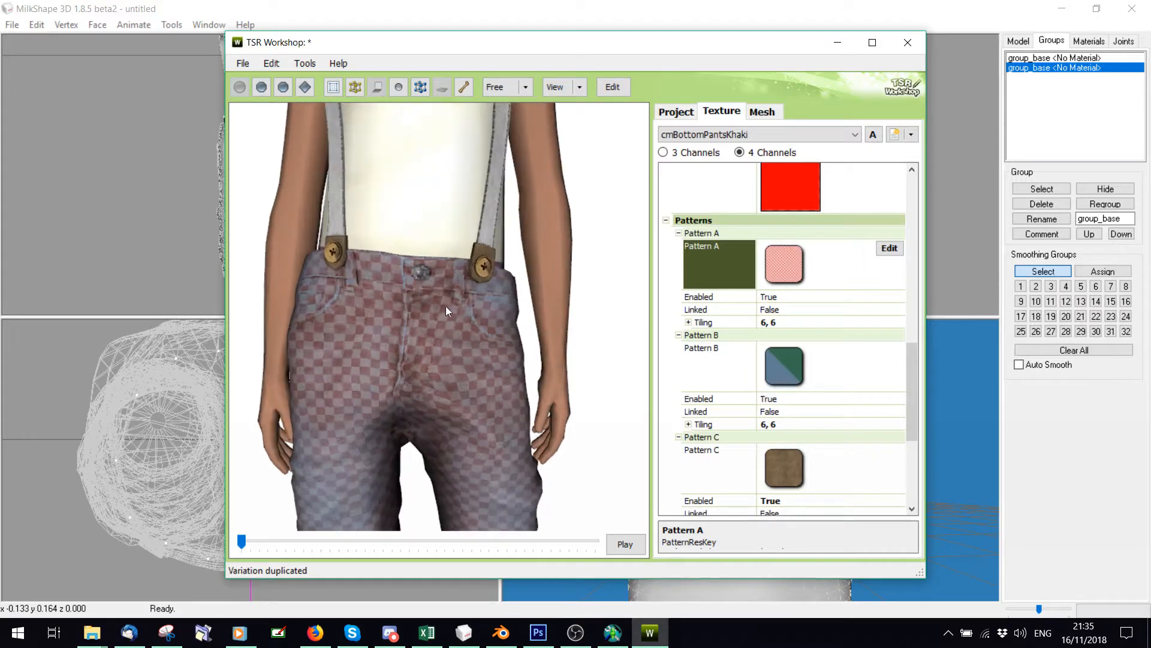
pyautogui.scroll(-2, 488, 387)
pyautogui.scroll(2, 488, 387)
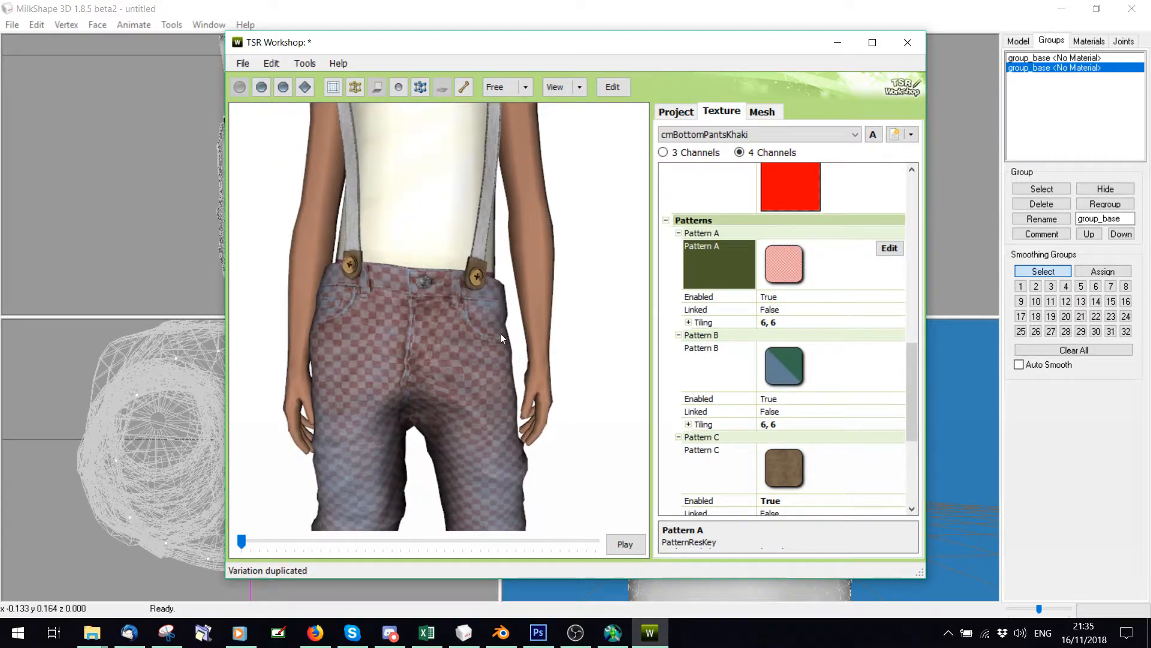
# Try a tiling of 2, 2 for Pattern A and look at the checker pattern's settings
pyautogui.click(703, 323)
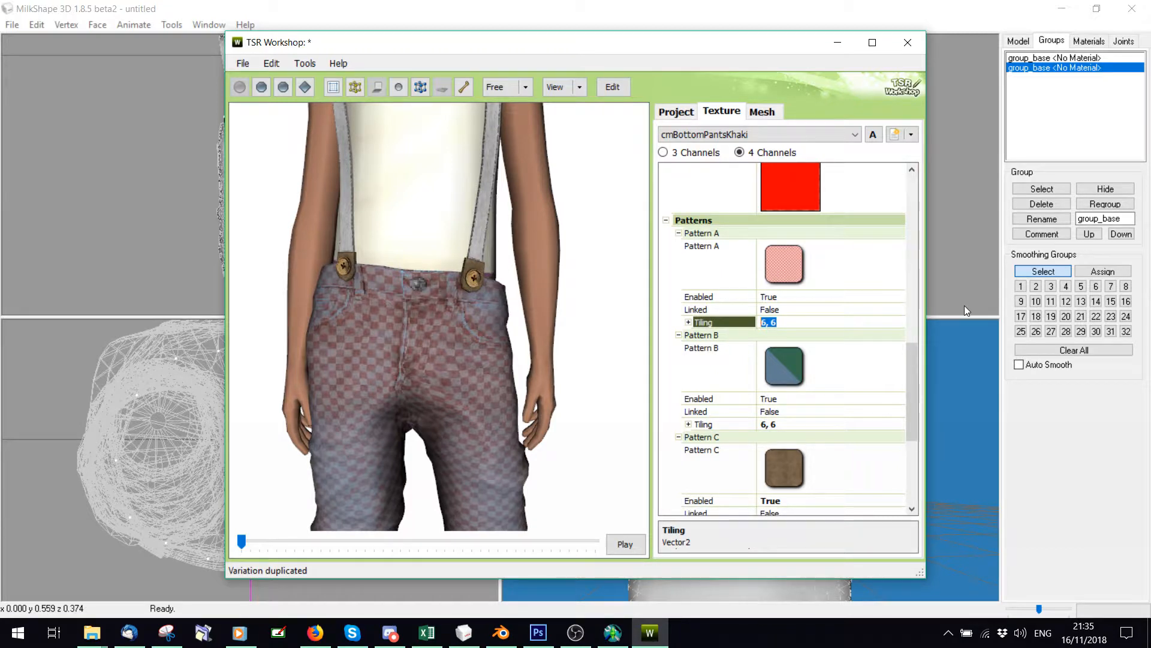
pyautogui.write('2, 2')
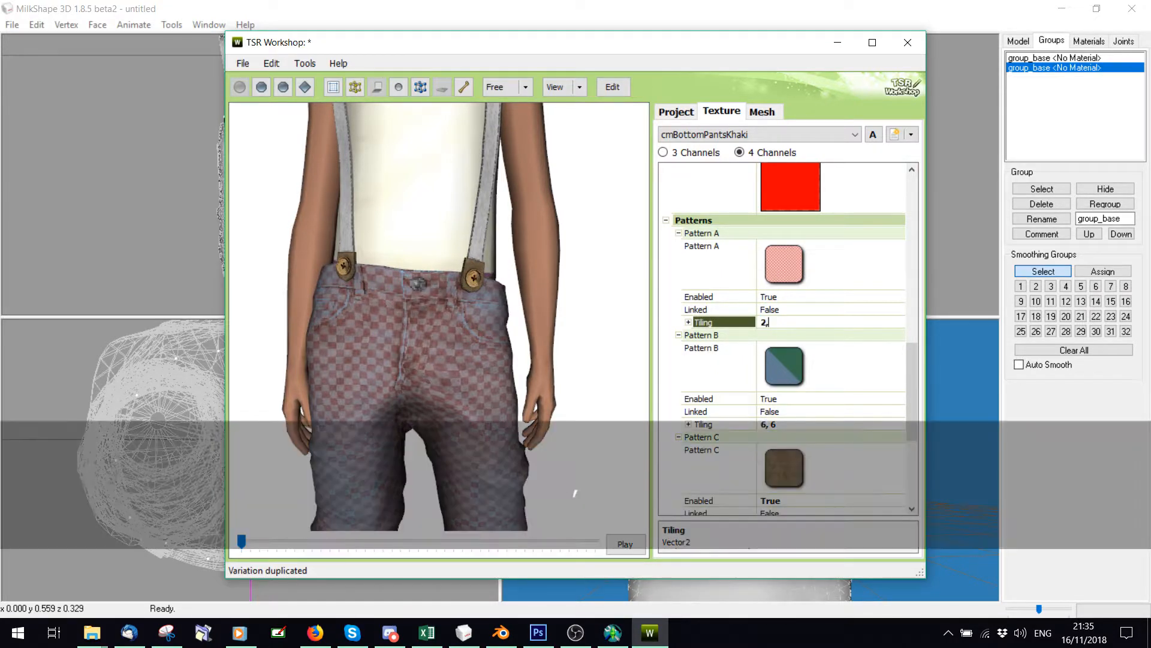
pyautogui.press('Return')
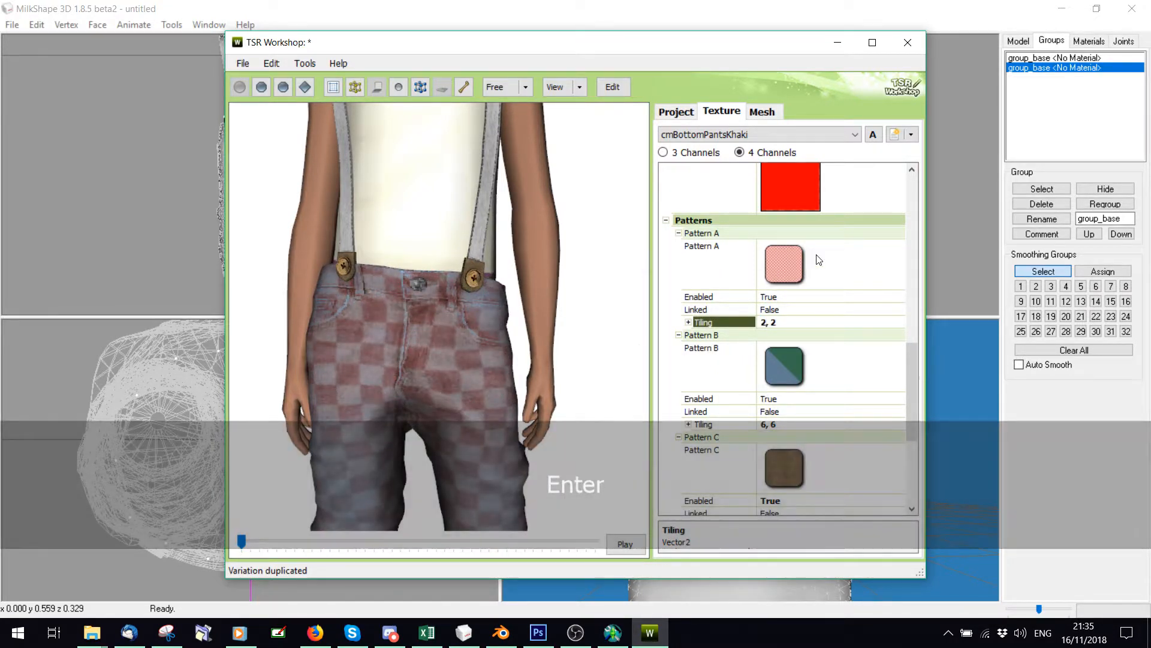
pyautogui.click(817, 257)
pyautogui.click(888, 318)
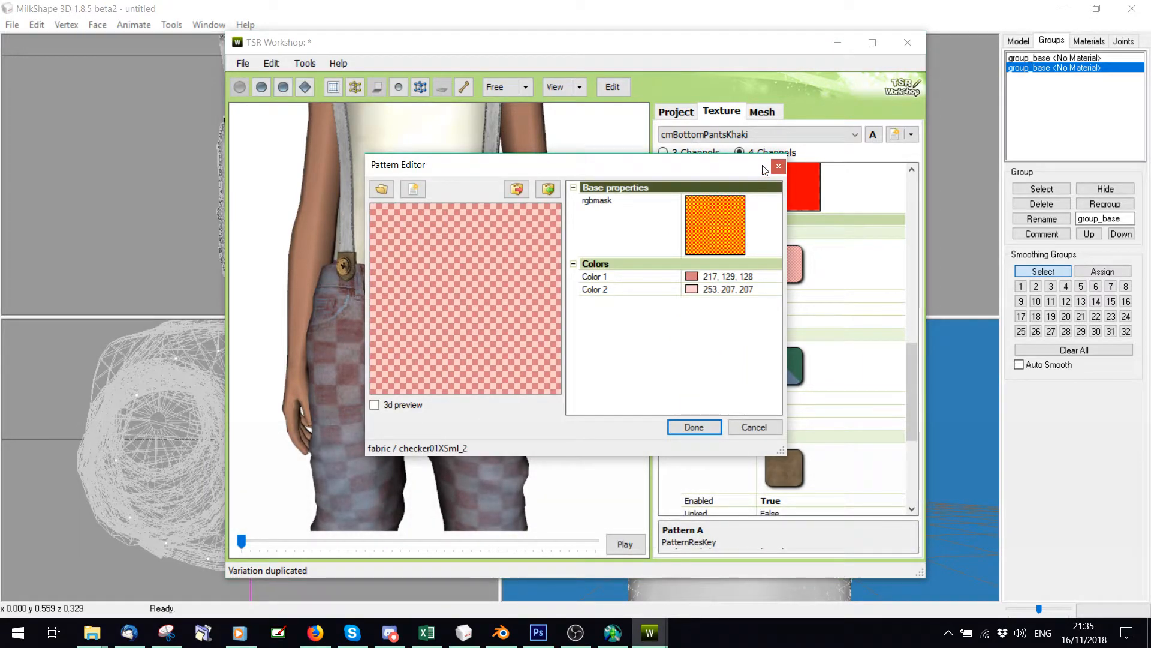
pyautogui.click(694, 426)
# Set Pattern A's tiling to 6, 6 and check the checkered trousers from the front and back
pyautogui.click(699, 322)
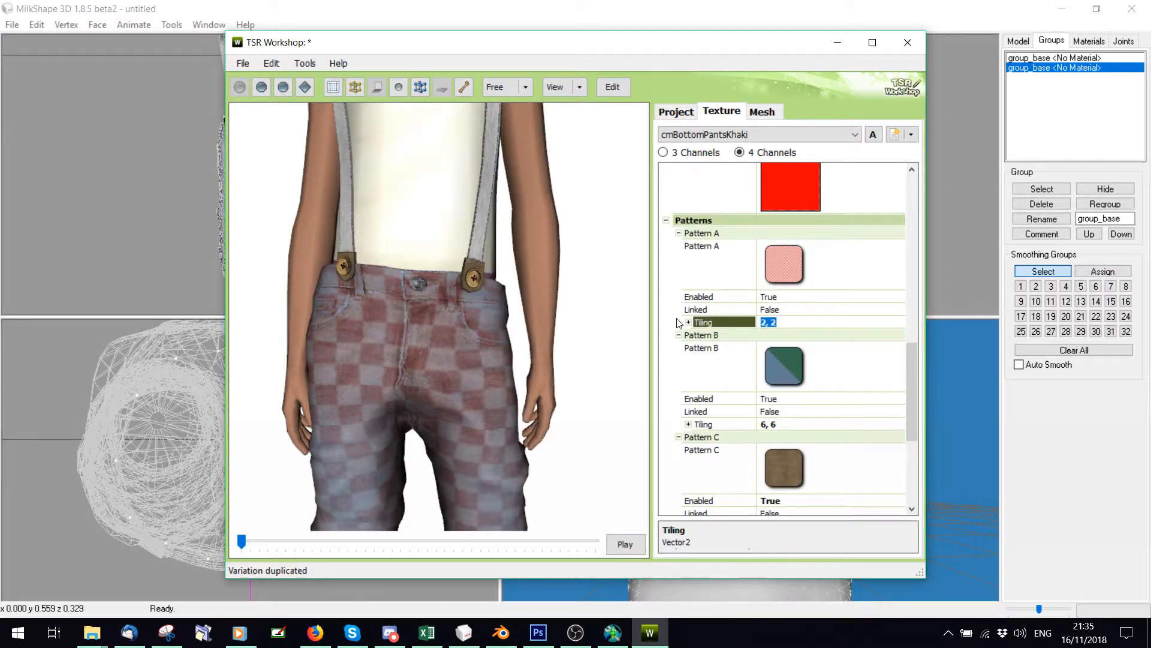
pyautogui.write('6, 6')
pyautogui.press('Return')
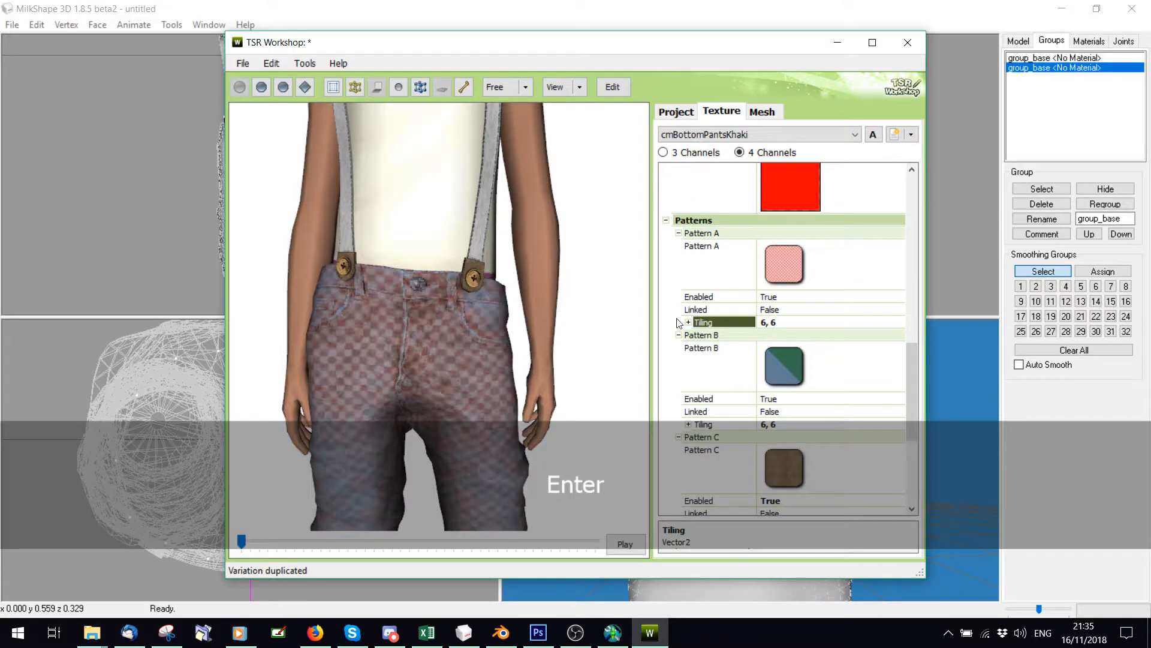
pyautogui.scroll(-5, 487, 384)
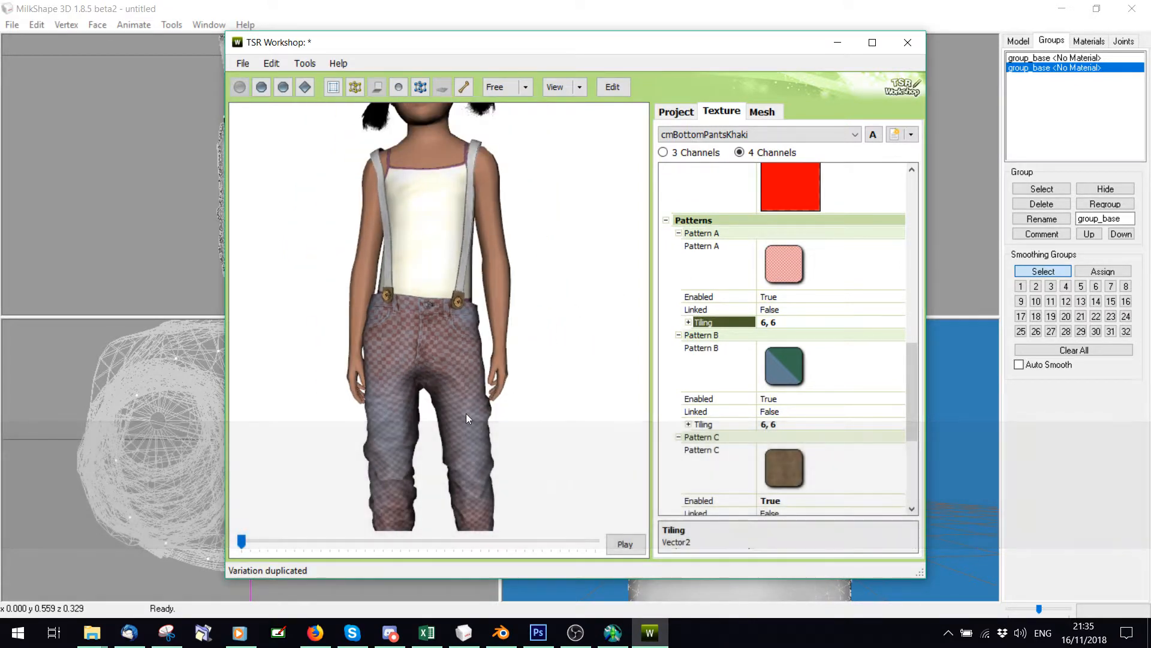
pyautogui.moveTo(465, 413); pyautogui.dragTo(302, 410)
pyautogui.moveTo(572, 424); pyautogui.dragTo(303, 416)
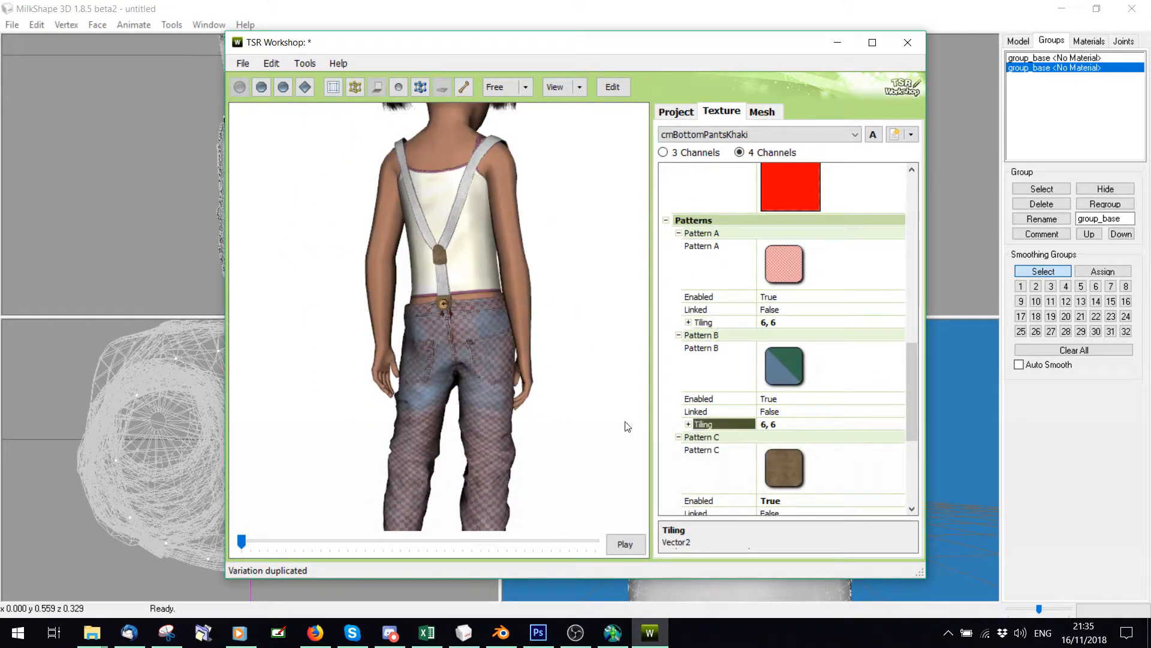
pyautogui.scroll(-3, 865, 389)
pyautogui.scroll(-1, 866, 390)
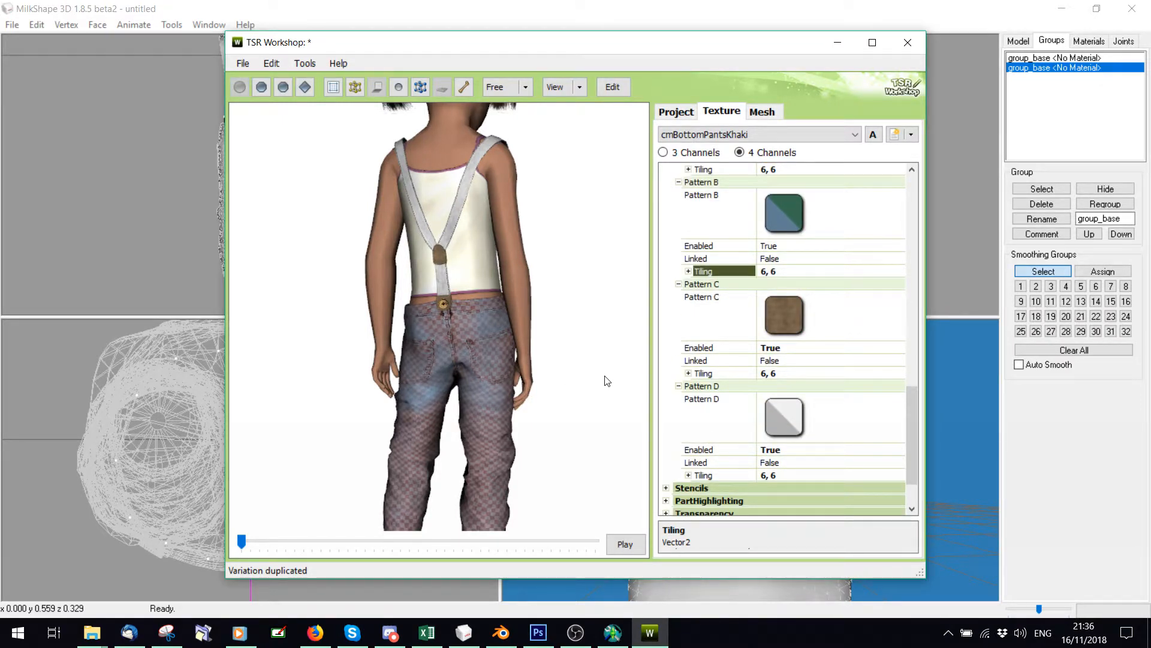
pyautogui.moveTo(607, 381); pyautogui.dragTo(161, 351)
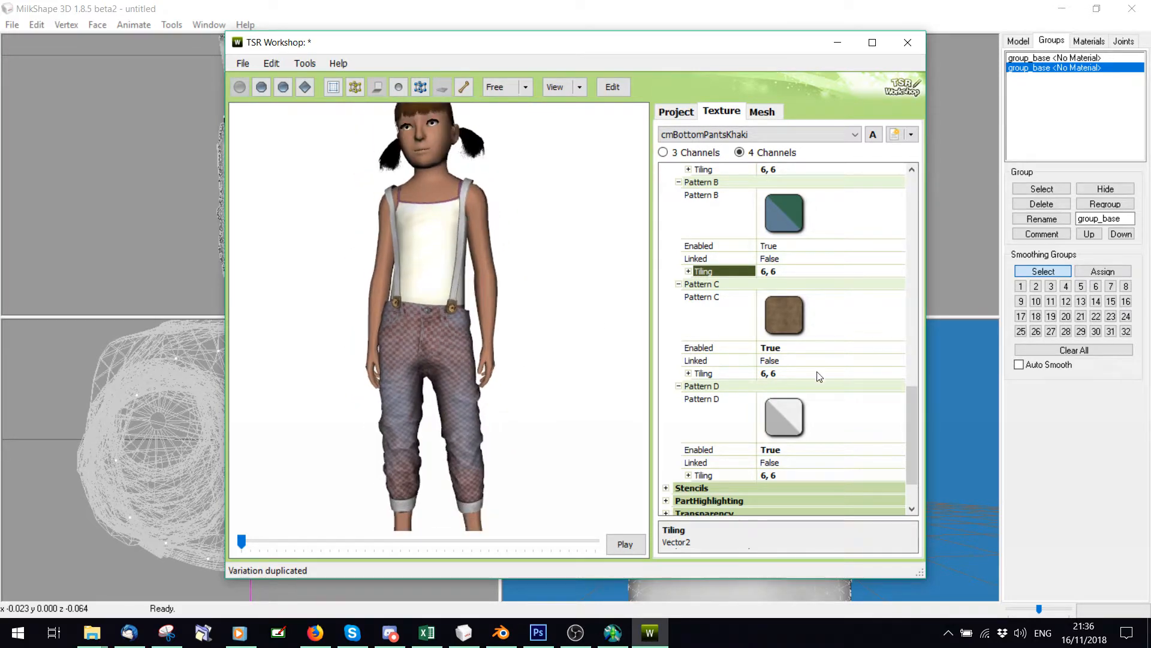
# Export Pattern A's checker pattern as the TSR Workshop Pattern file 1.wsp, overwriting the existing file, and close the Pattern Editor
pyautogui.scroll(3, 840, 356)
pyautogui.click(864, 190)
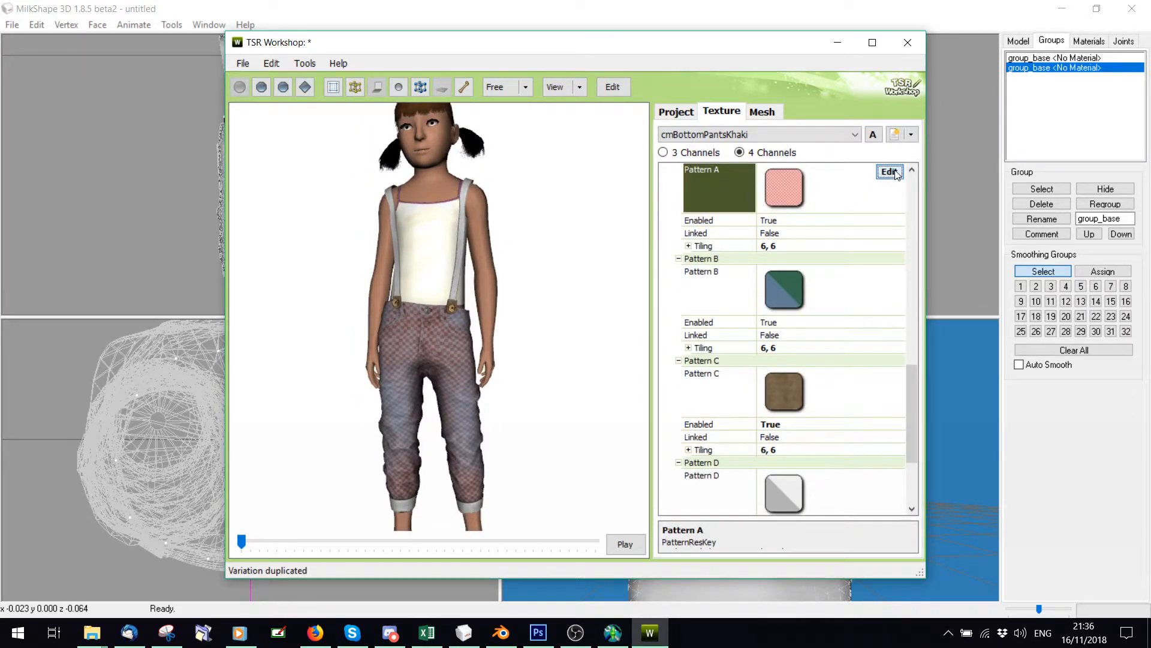
pyautogui.click(889, 172)
pyautogui.click(516, 189)
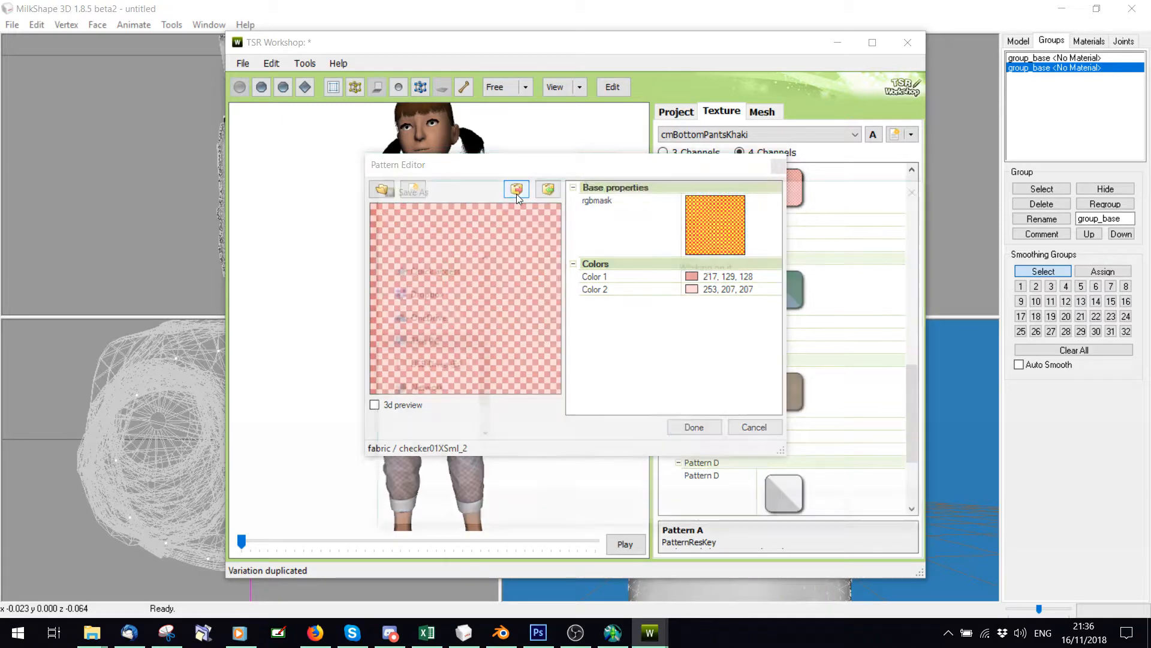
pyautogui.click(541, 297)
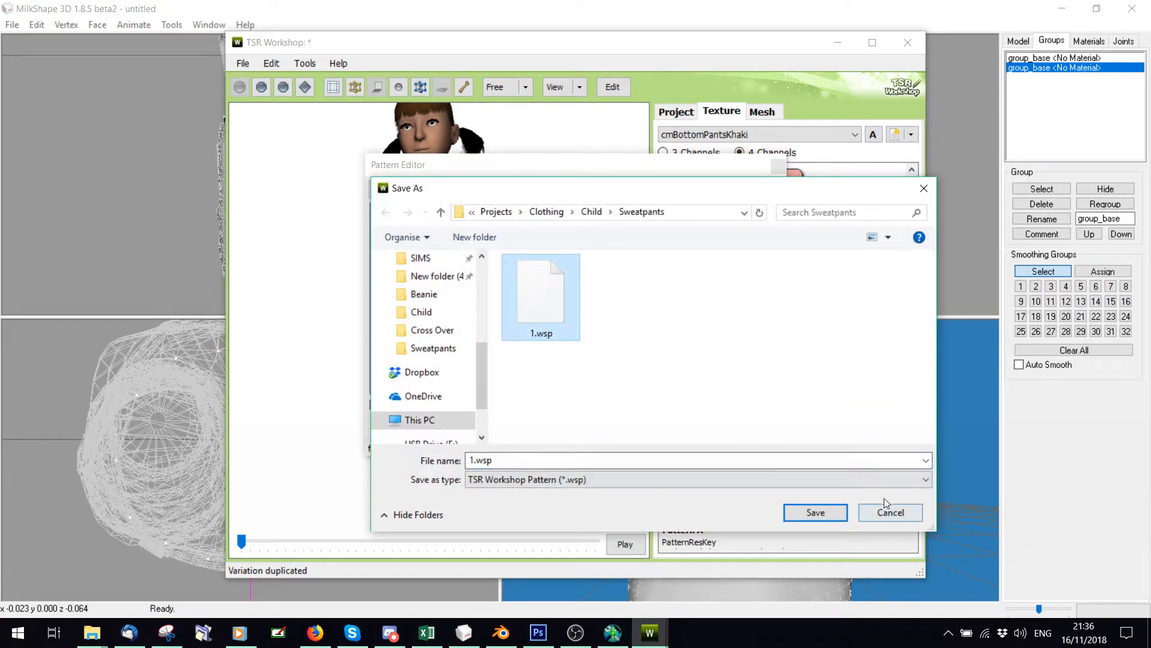
pyautogui.click(815, 512)
pyautogui.click(620, 318)
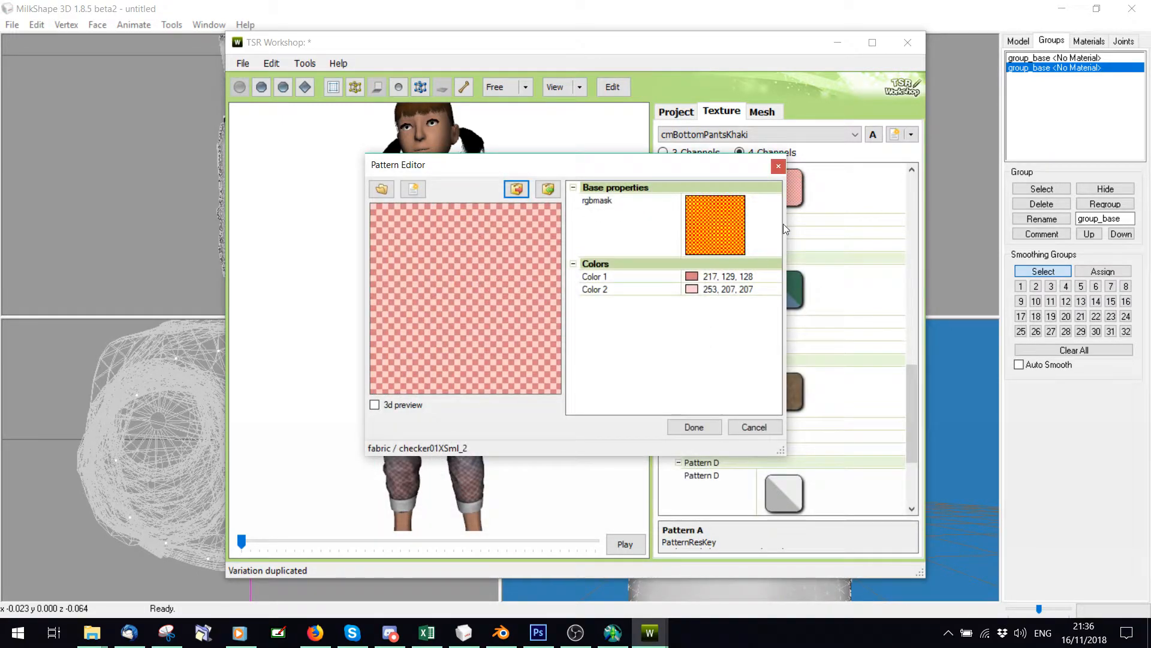
pyautogui.click(778, 167)
# Import 1.wsp as Pattern B of the duplicated variation and check it on the trousers
pyautogui.click(839, 264)
pyautogui.click(889, 267)
pyautogui.click(547, 189)
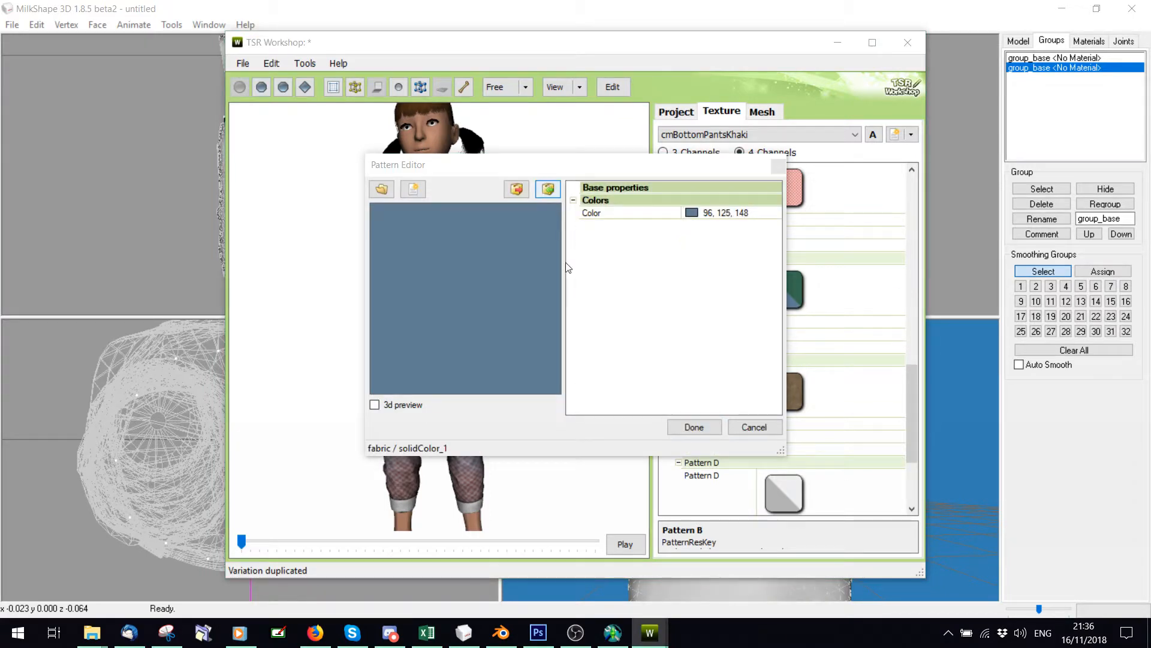
pyautogui.doubleClick(541, 299)
pyautogui.click(689, 427)
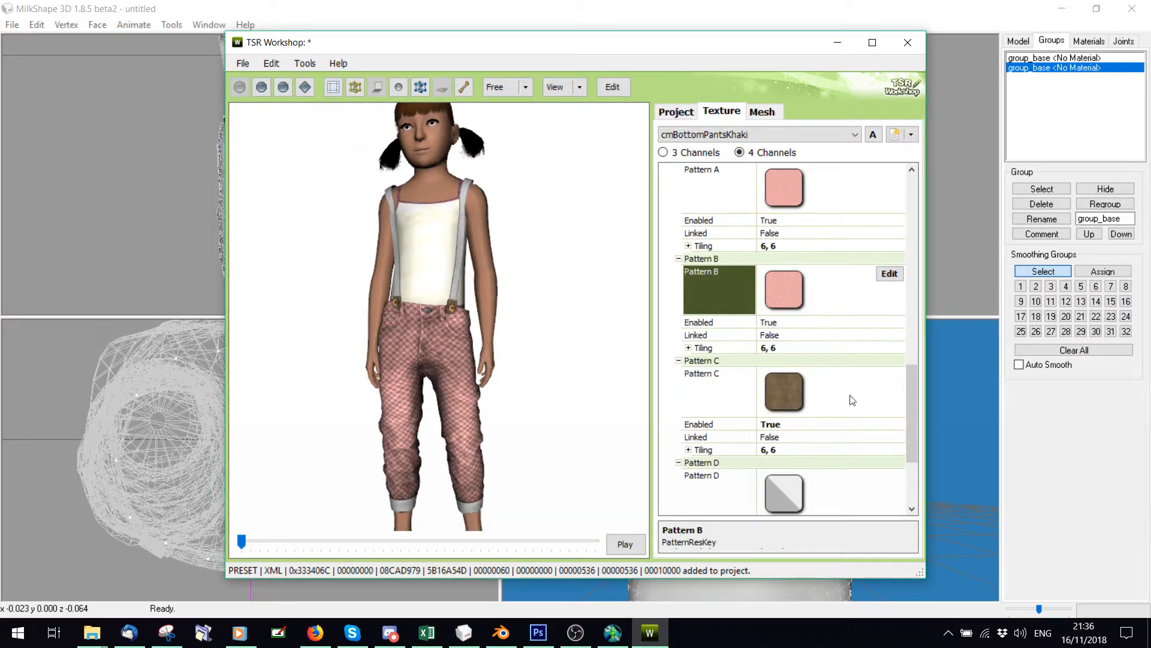
pyautogui.moveTo(591, 414); pyautogui.dragTo(540, 450)
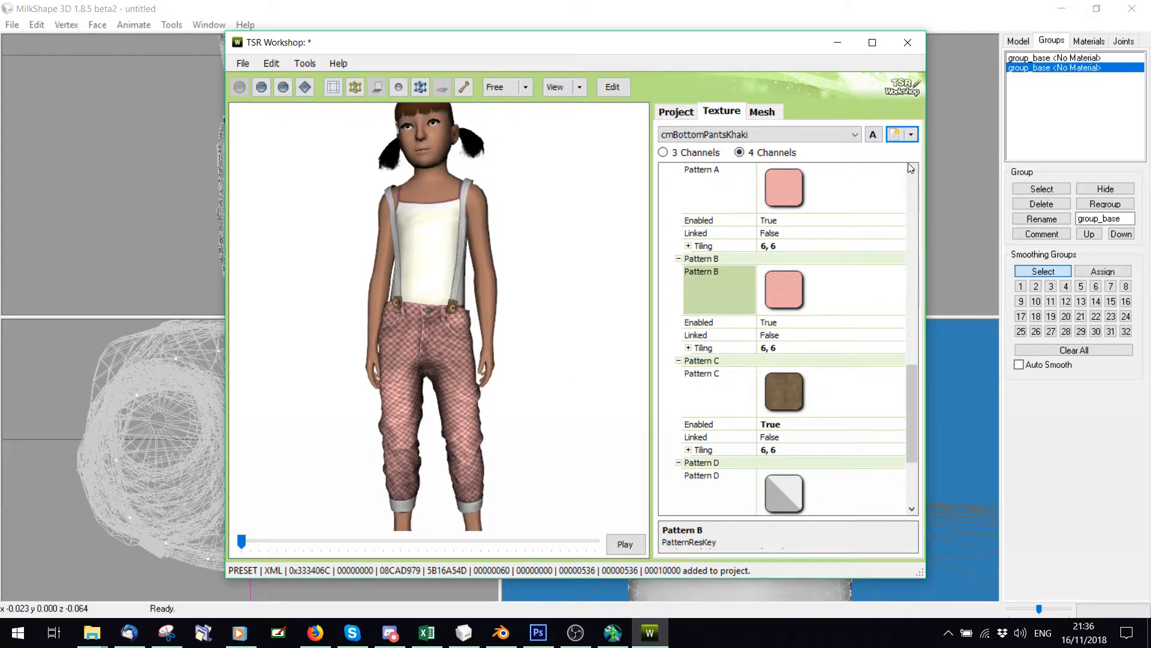
# Delete the checkered trousers variation and check the list of remaining variations
pyautogui.click(911, 134)
pyautogui.click(924, 154)
pyautogui.click(534, 364)
pyautogui.click(911, 135)
pyautogui.click(813, 149)
pyautogui.click(804, 136)
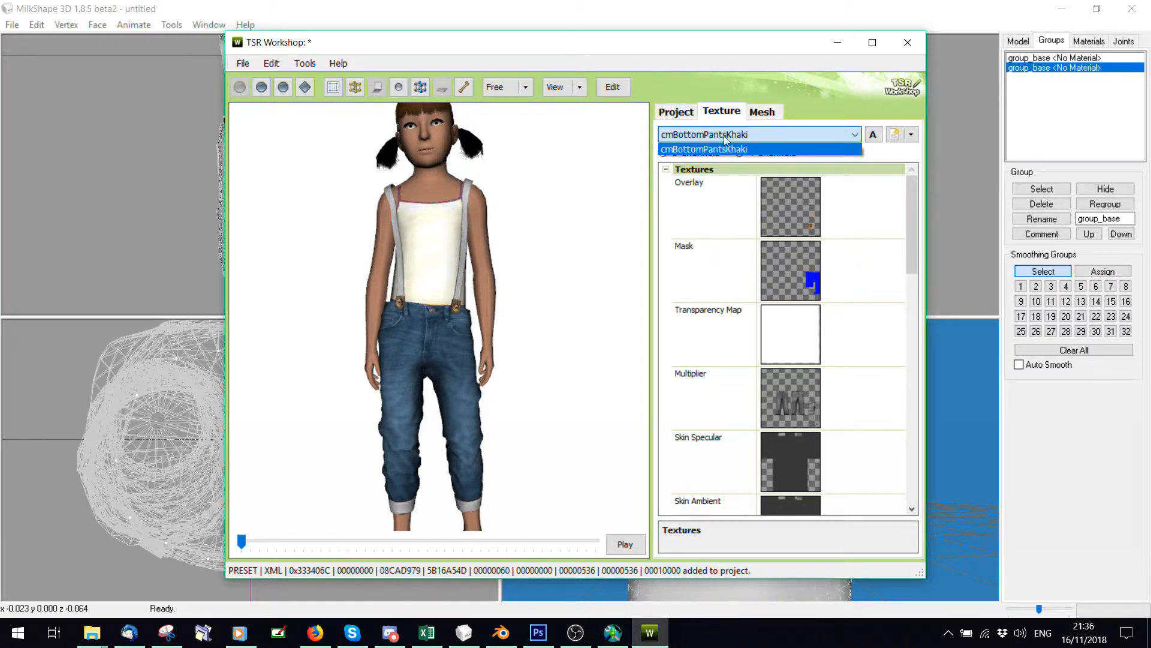
# Duplicate the blue denim cmBottomPantsKhaki variation, keeping its changes on the duplicate
pyautogui.click(911, 134)
pyautogui.click(911, 134)
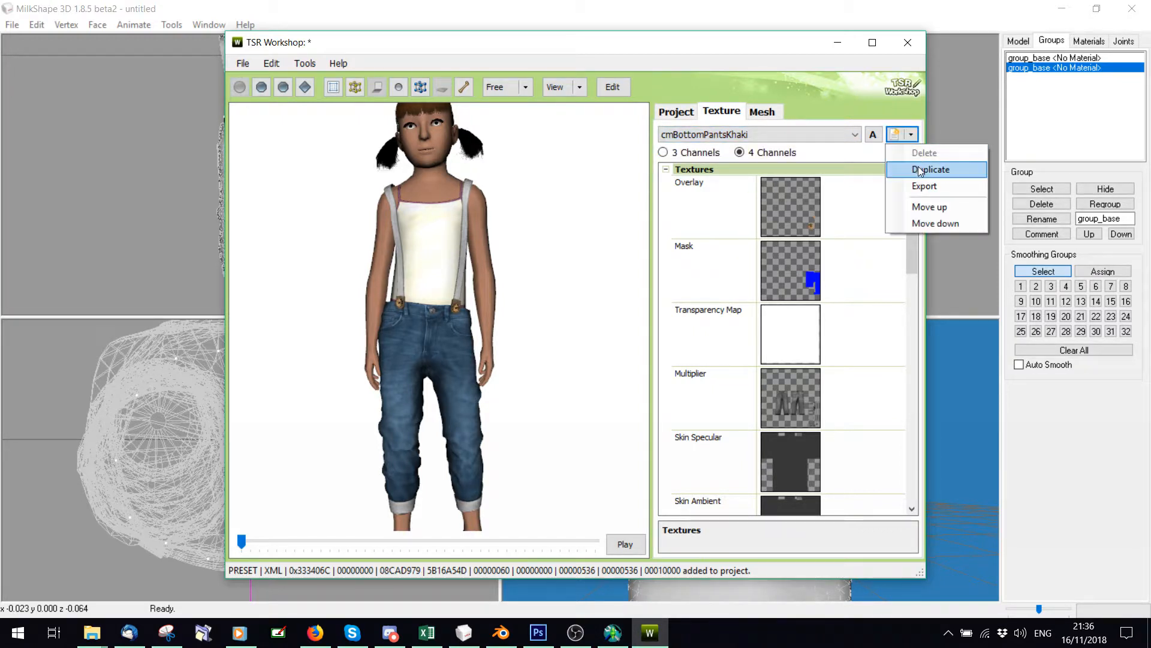
pyautogui.click(922, 170)
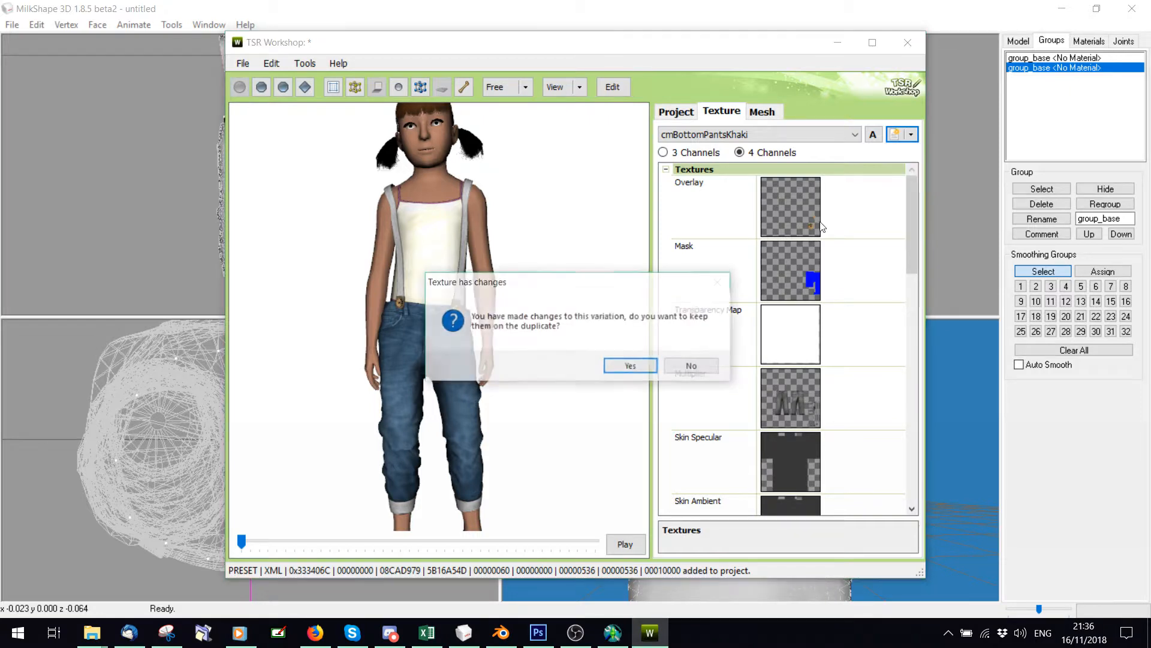
pyautogui.click(644, 359)
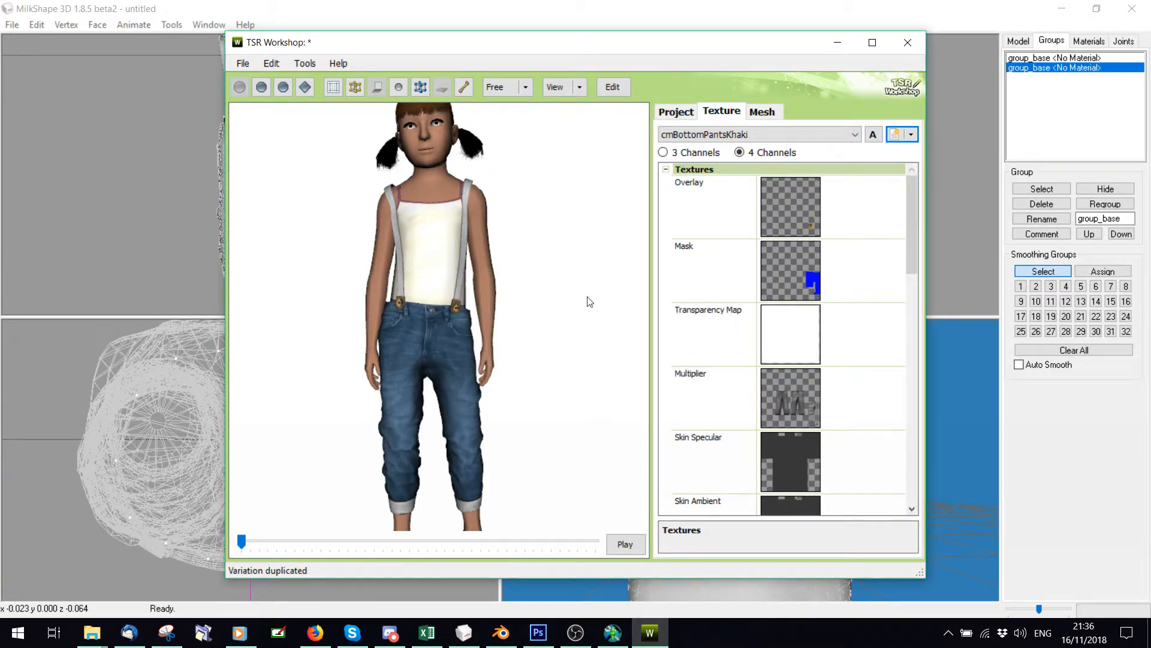
# Import EM1 as the duplicate's Multiplier, creating a new texture instead of replacing the current one, and inspect the braces
pyautogui.moveTo(906, 244); pyautogui.dragTo(896, 268)
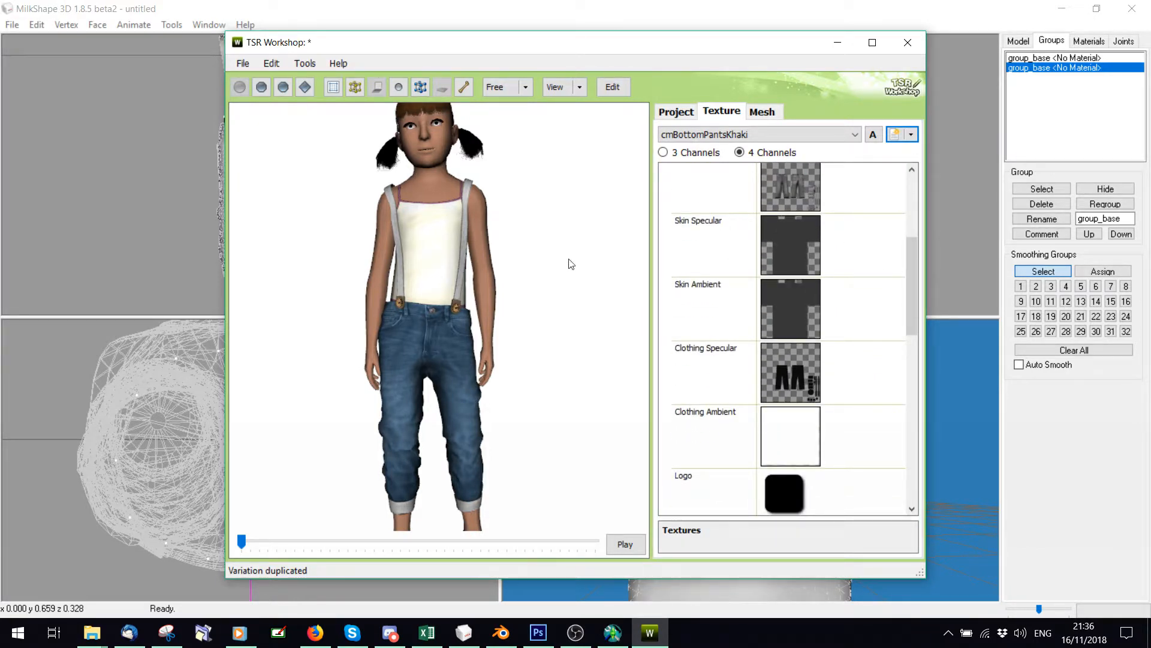
pyautogui.moveTo(909, 247); pyautogui.dragTo(908, 222)
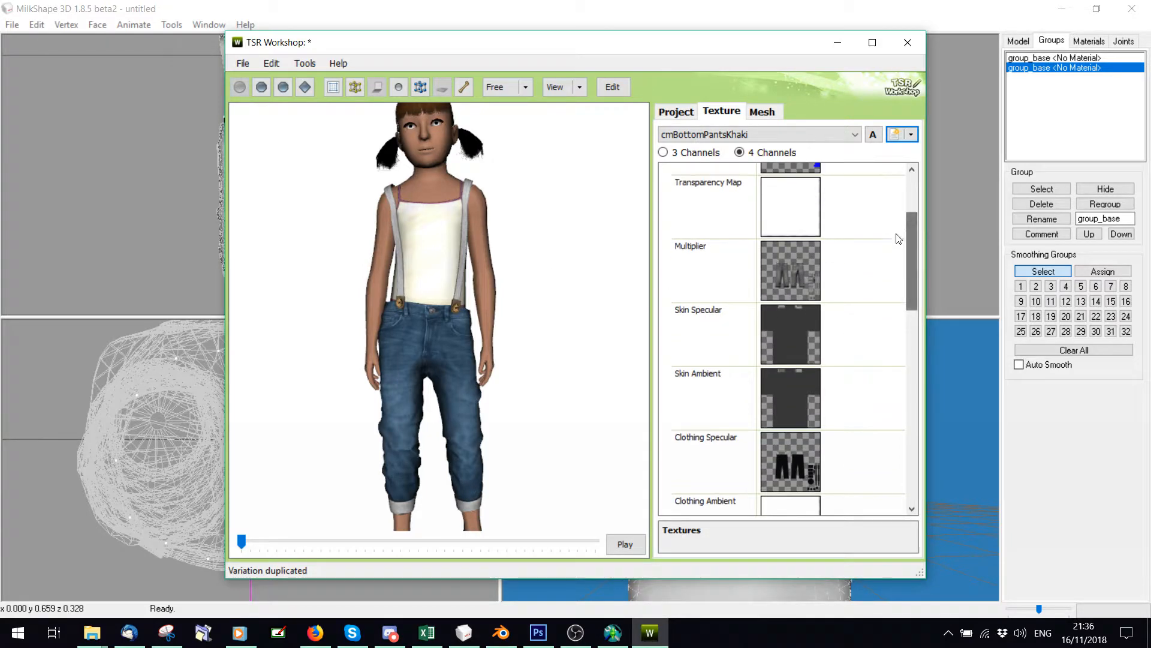
pyautogui.click(890, 249)
pyautogui.click(890, 250)
pyautogui.click(759, 120)
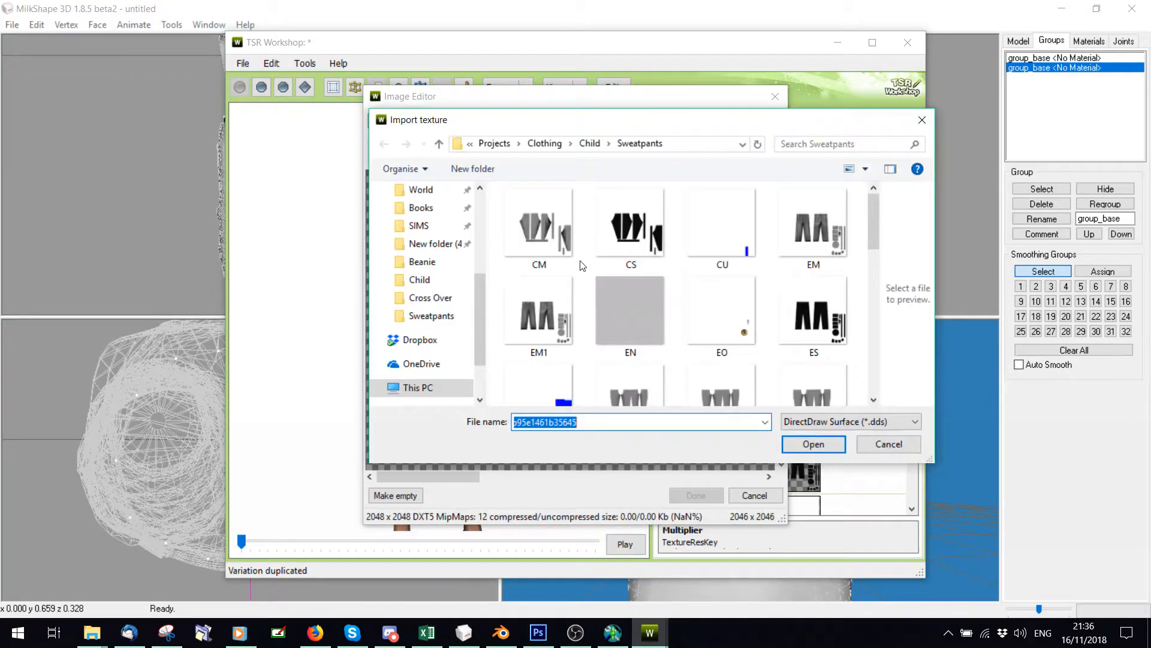
pyautogui.doubleClick(539, 315)
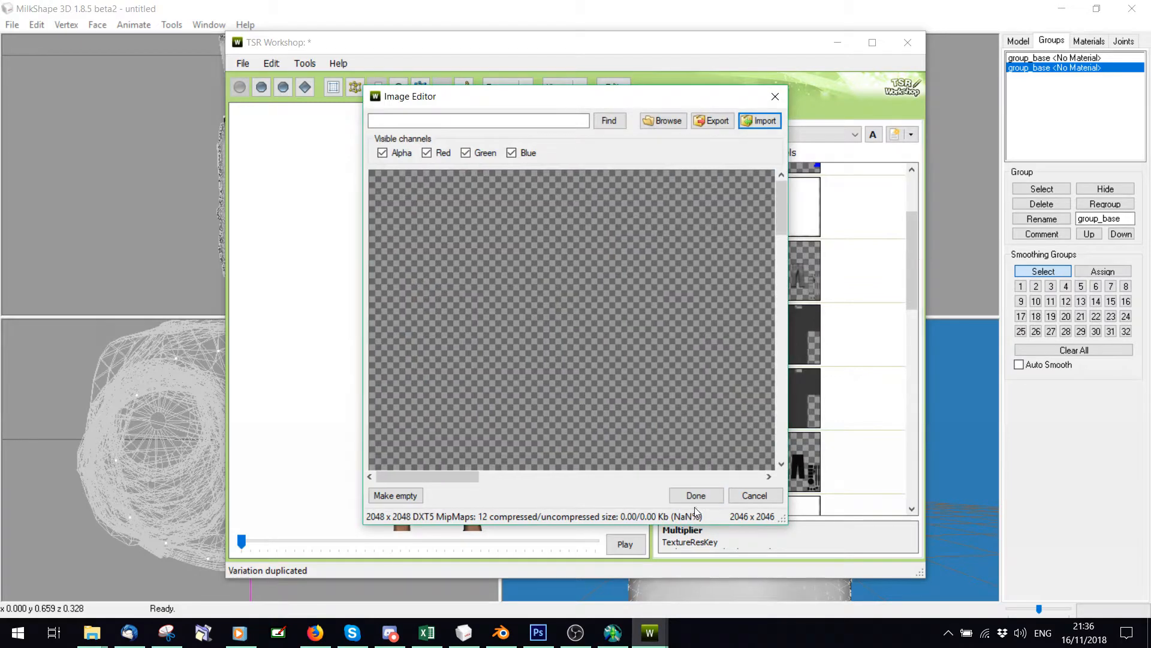
pyautogui.click(699, 497)
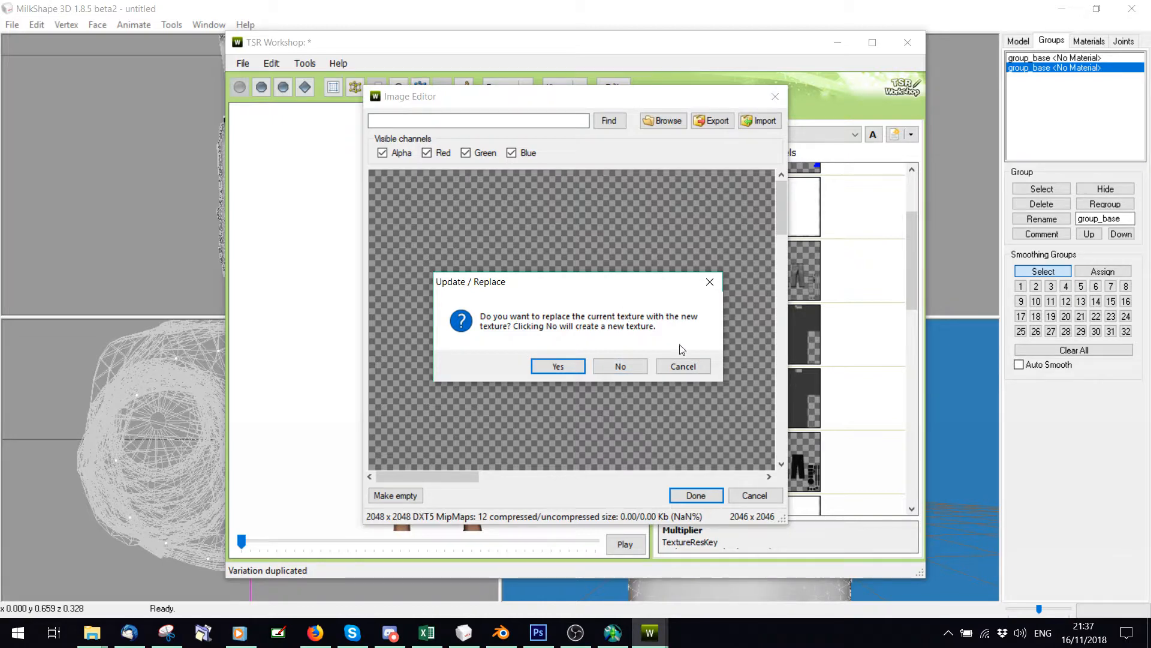
pyautogui.click(618, 372)
pyautogui.scroll(2, 555, 362)
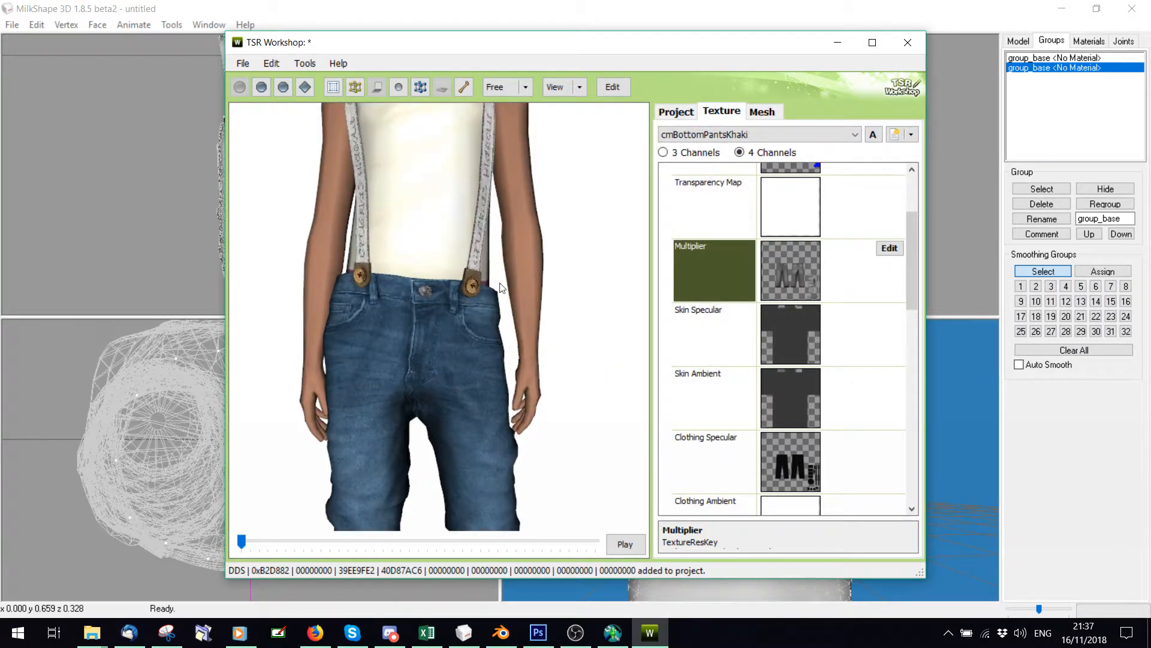
pyautogui.scroll(-2, 370, 218)
pyautogui.moveTo(448, 291); pyautogui.dragTo(451, 307)
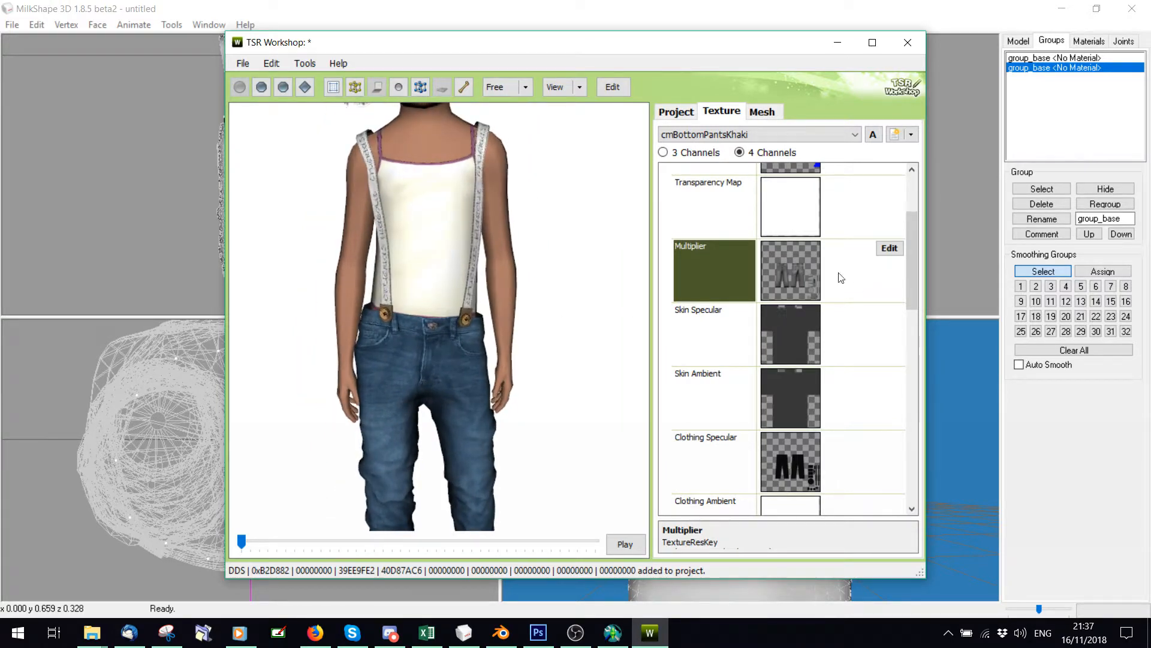
# Set Pattern D's solid colour to reddish brown 169, 103, 87 and apply it to the braces
pyautogui.scroll(-10, 851, 323)
pyautogui.click(872, 376)
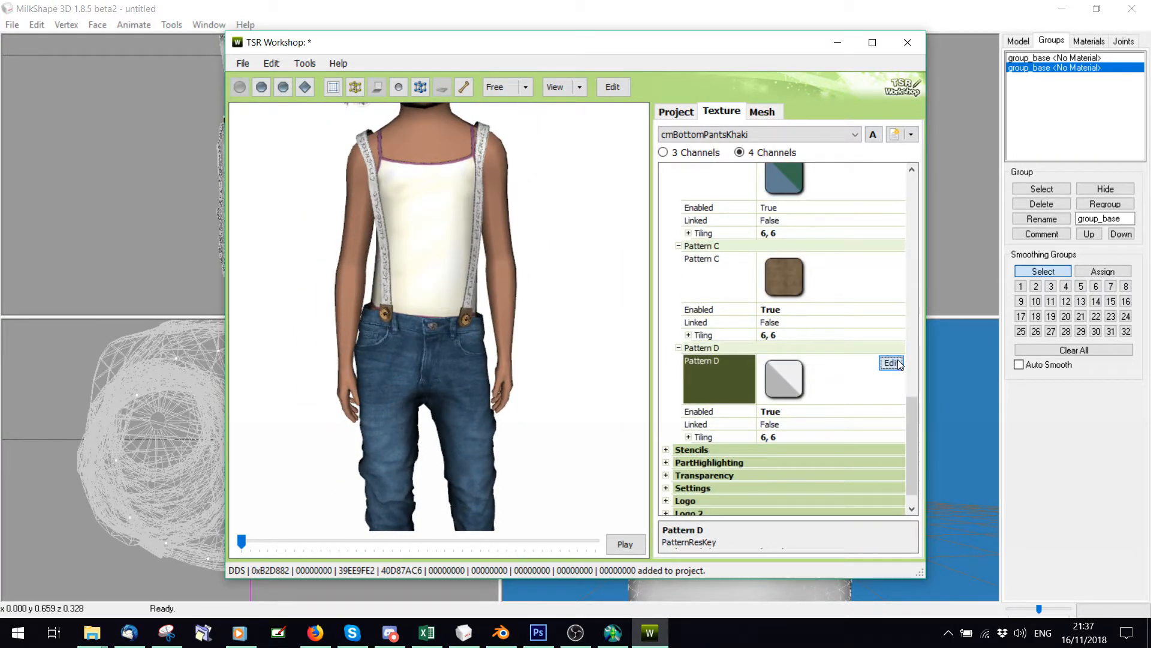
pyautogui.click(887, 359)
pyautogui.click(780, 214)
pyautogui.click(775, 212)
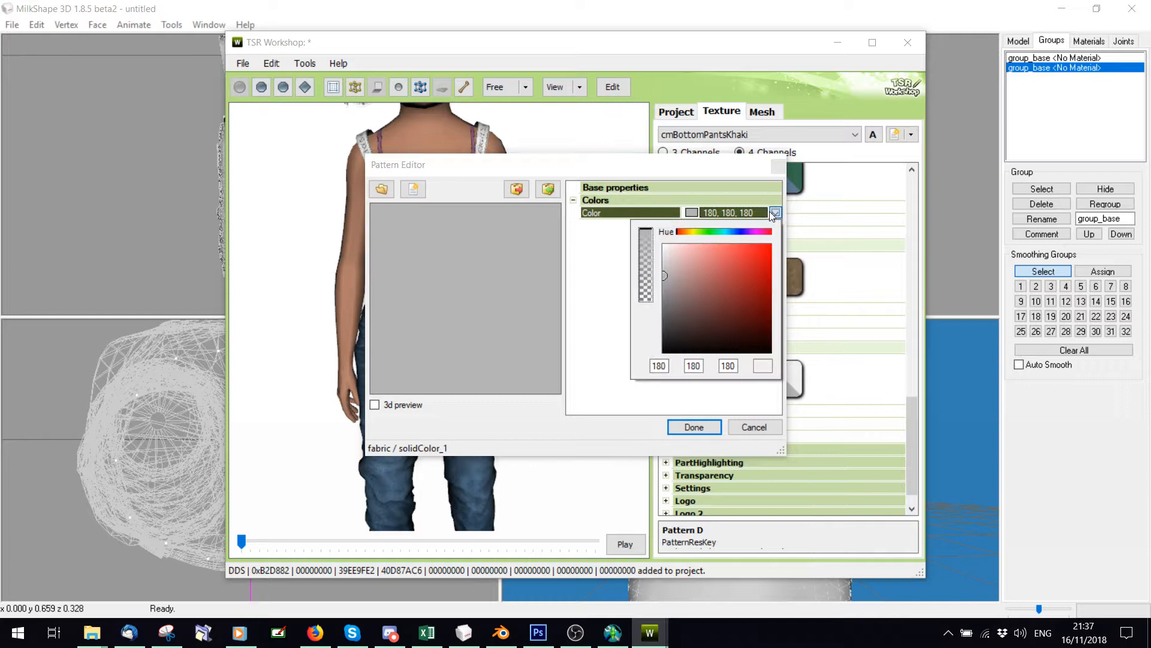
pyautogui.click(684, 233)
pyautogui.click(714, 278)
pyautogui.click(680, 232)
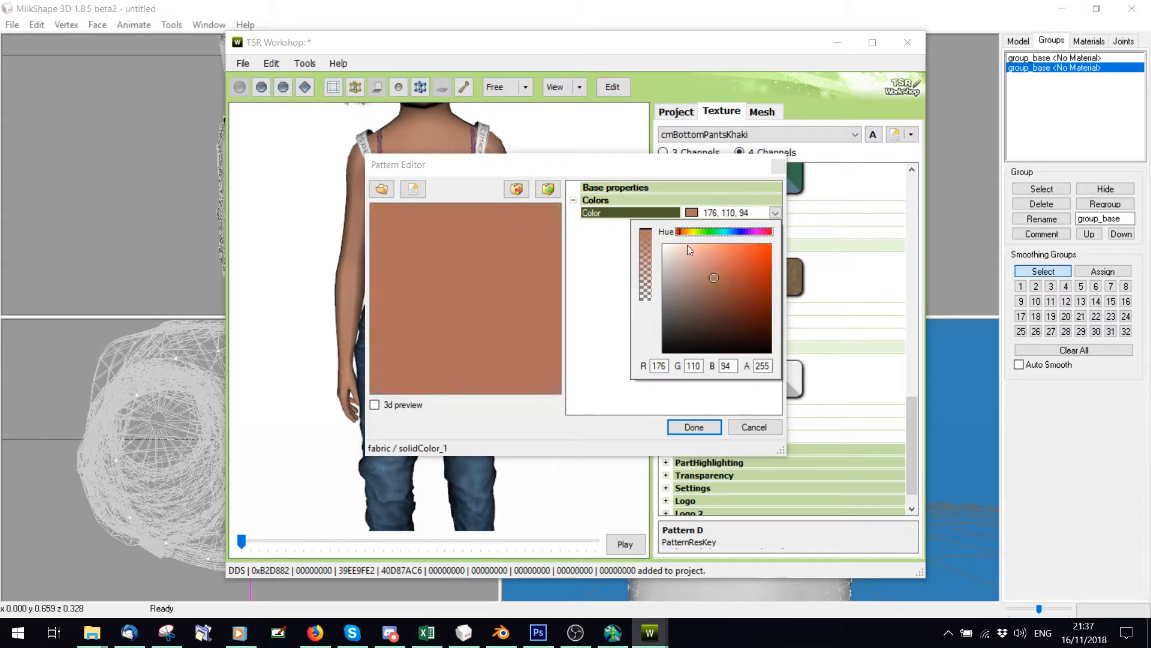
pyautogui.click(717, 297)
pyautogui.click(708, 289)
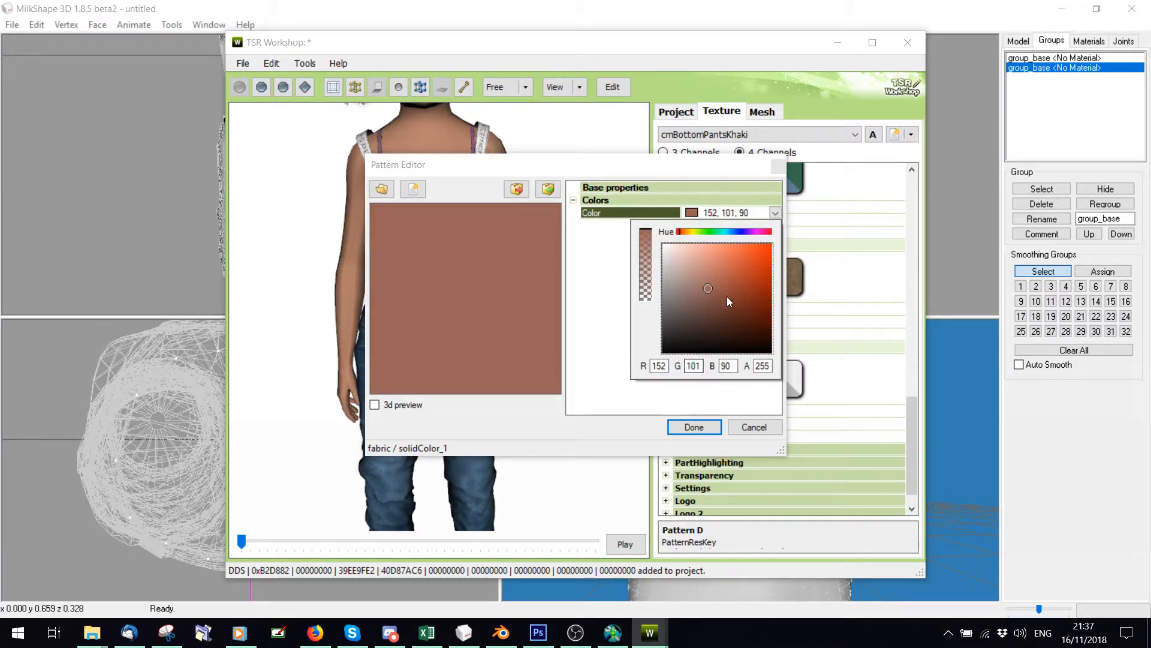
pyautogui.click(708, 275)
pyautogui.click(715, 281)
pyautogui.press('Return')
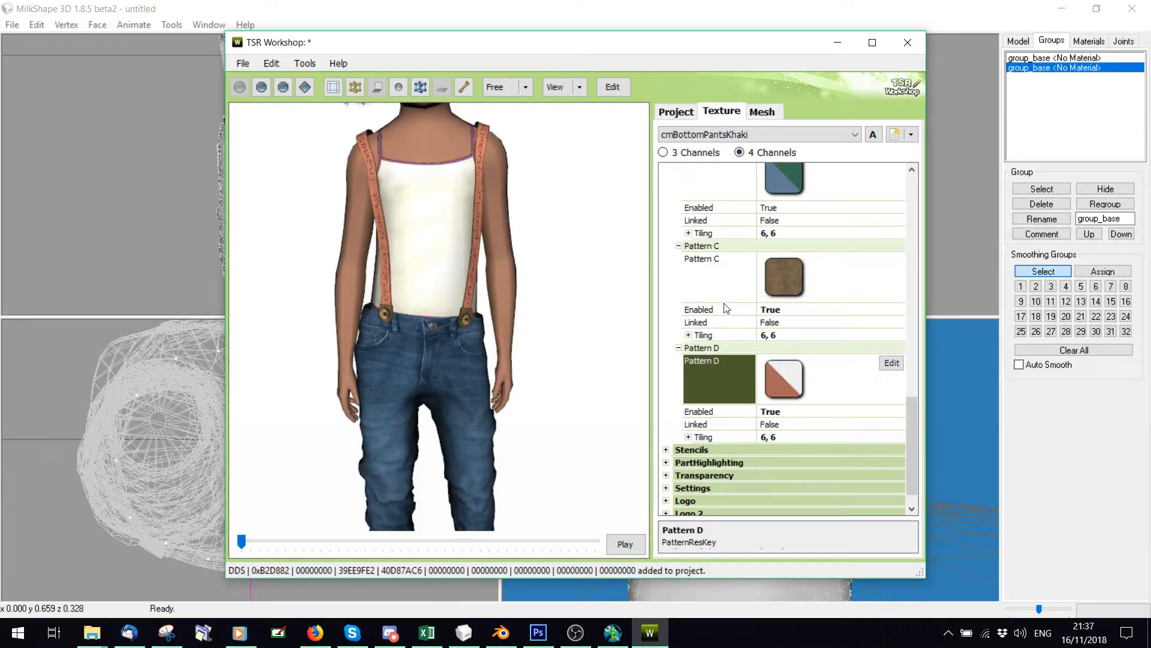
# Recolour Pattern D bright yellow with the value 239, 213, 72
pyautogui.click(892, 362)
pyautogui.click(774, 215)
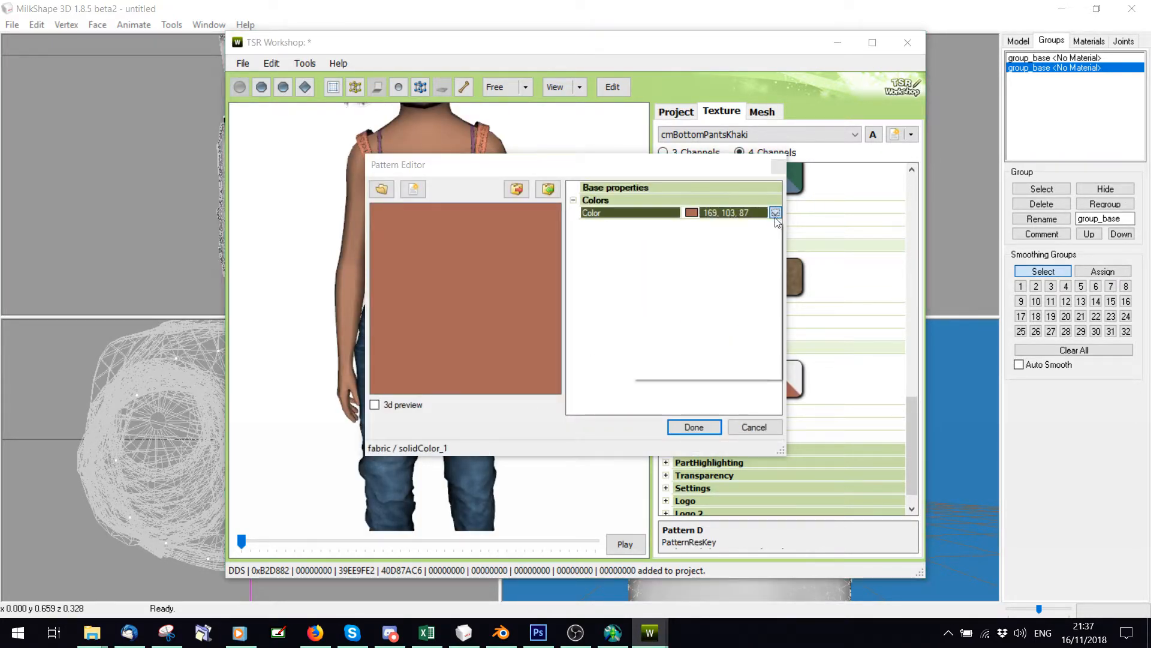
pyautogui.click(692, 232)
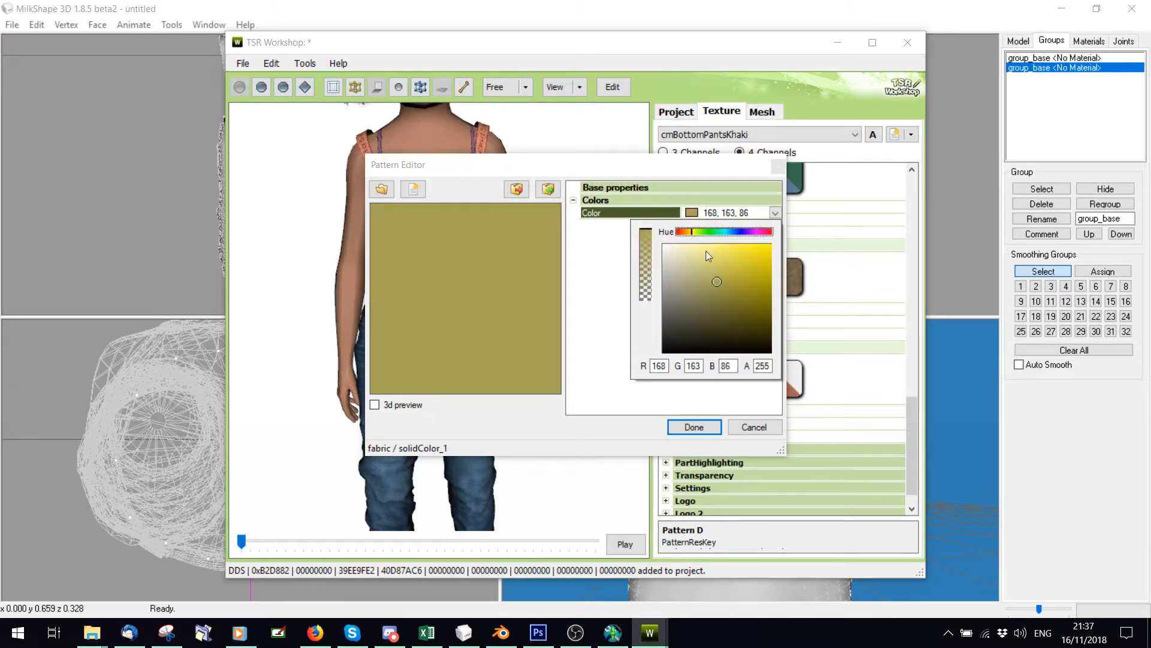
pyautogui.click(738, 261)
pyautogui.click(740, 251)
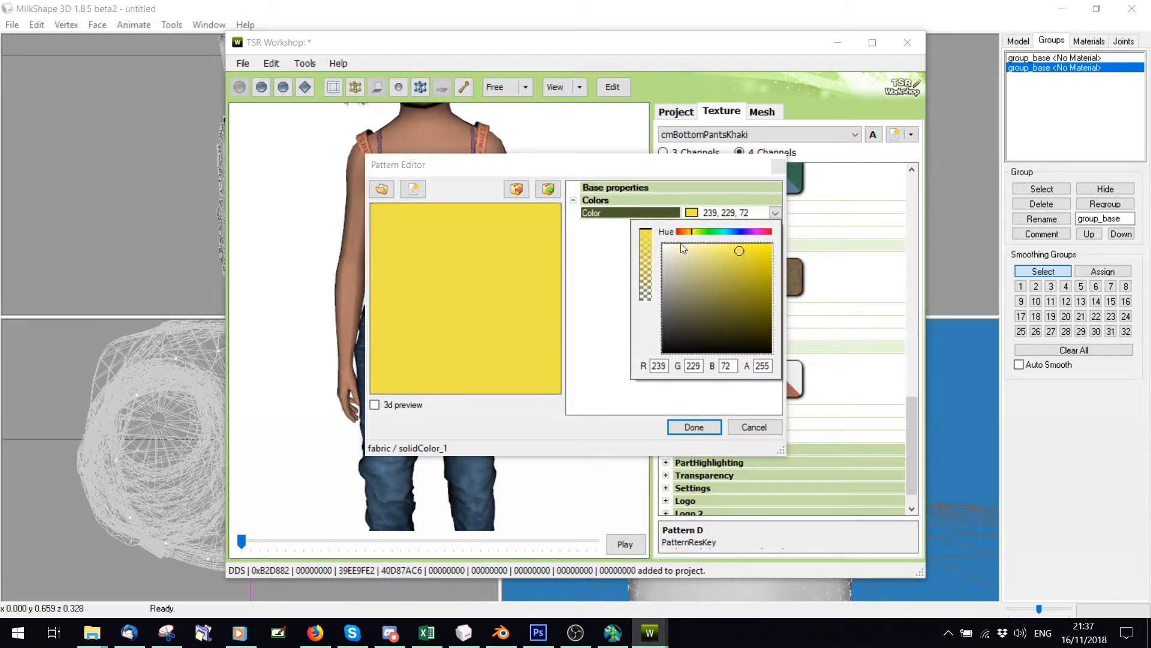
pyautogui.click(691, 232)
pyautogui.click(696, 426)
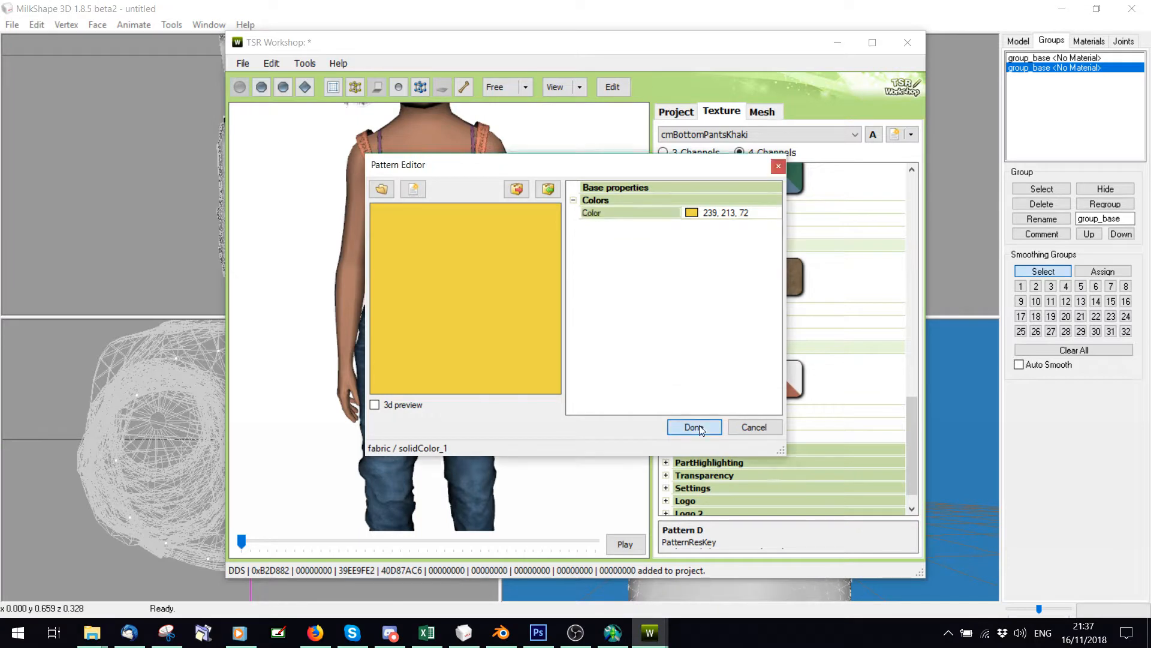
pyautogui.click(695, 426)
# Darken Pattern D to gold 186, 161, 14 and check the braces and cuffs on the model
pyautogui.click(892, 362)
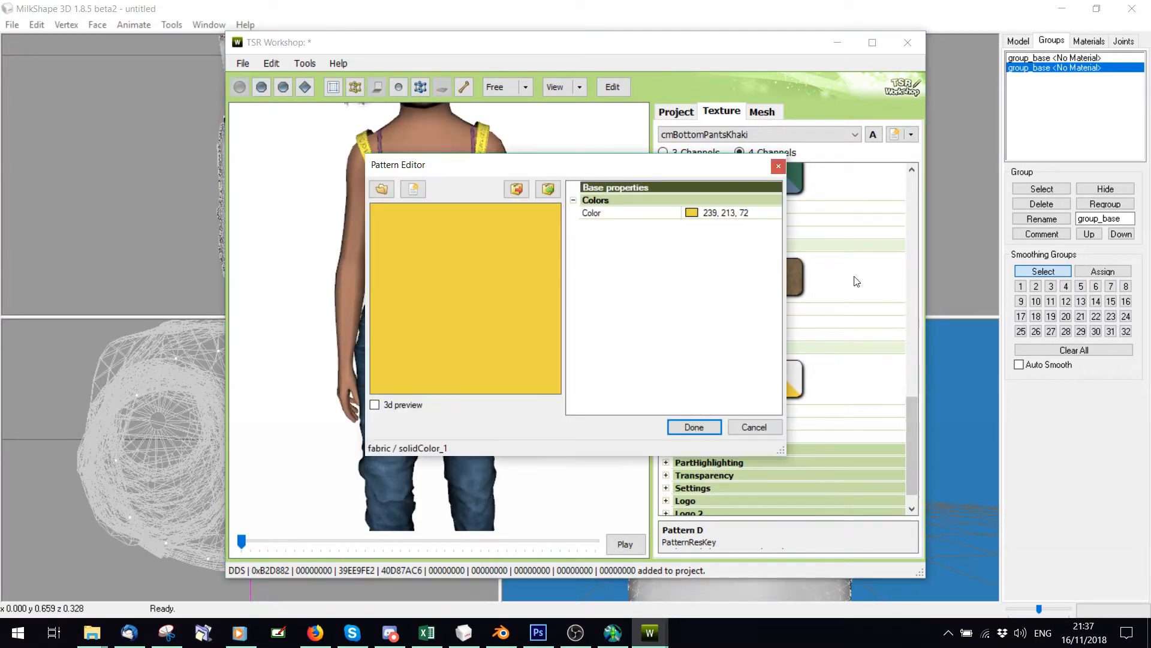
pyautogui.click(774, 212)
pyautogui.click(744, 276)
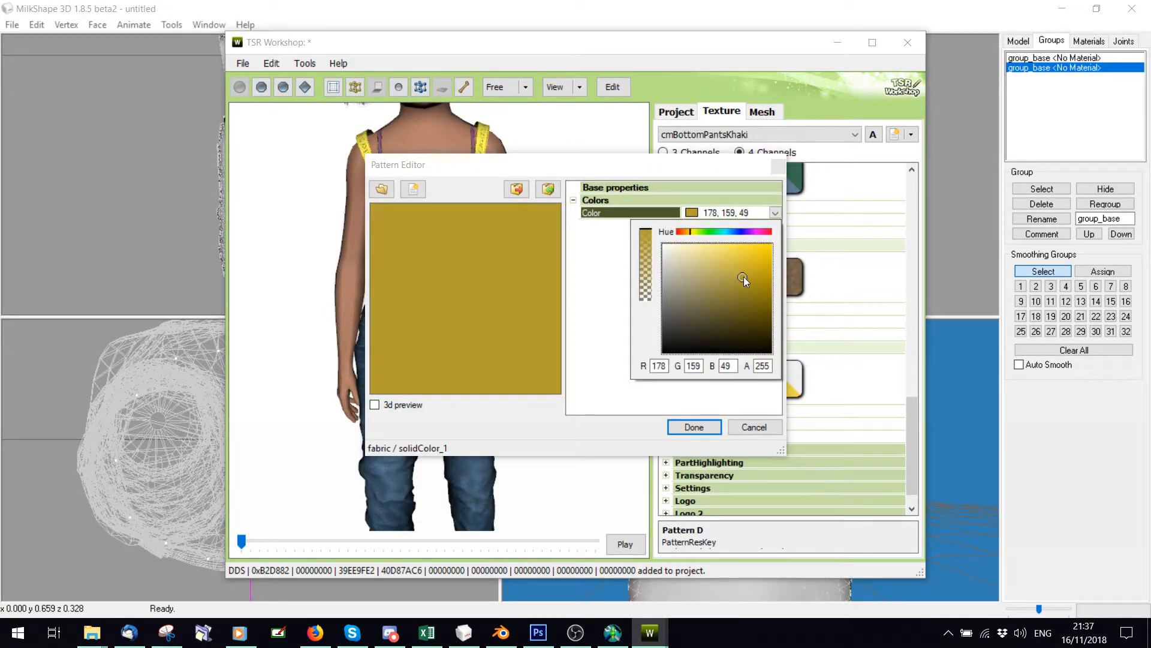
pyautogui.click(763, 274)
pyautogui.click(708, 426)
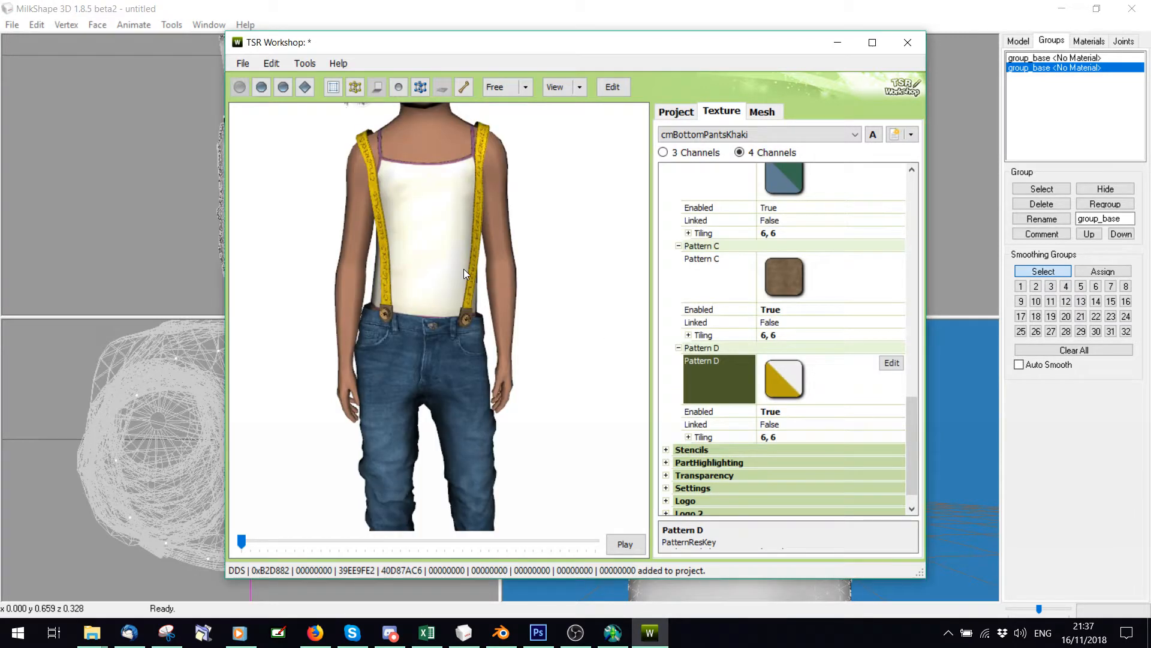
pyautogui.scroll(-2, 463, 269)
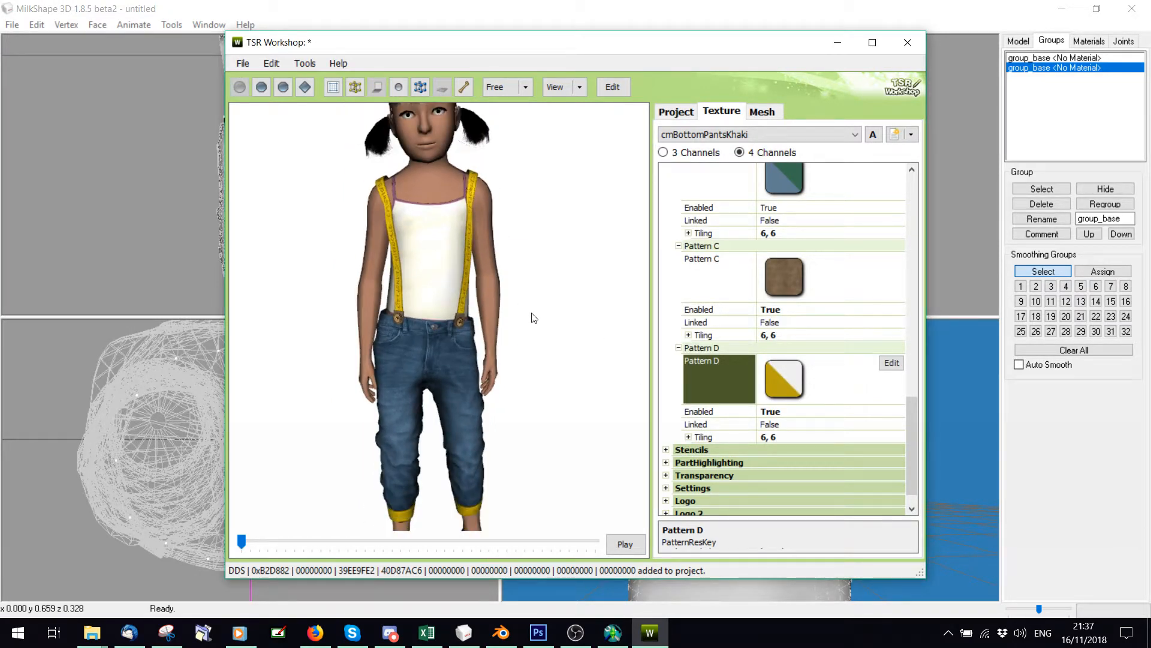
pyautogui.moveTo(531, 313); pyautogui.dragTo(501, 263)
# Change Pattern D's colour to pale pink 211, 164, 156 and apply it to the braces and cuffs
pyautogui.click(892, 363)
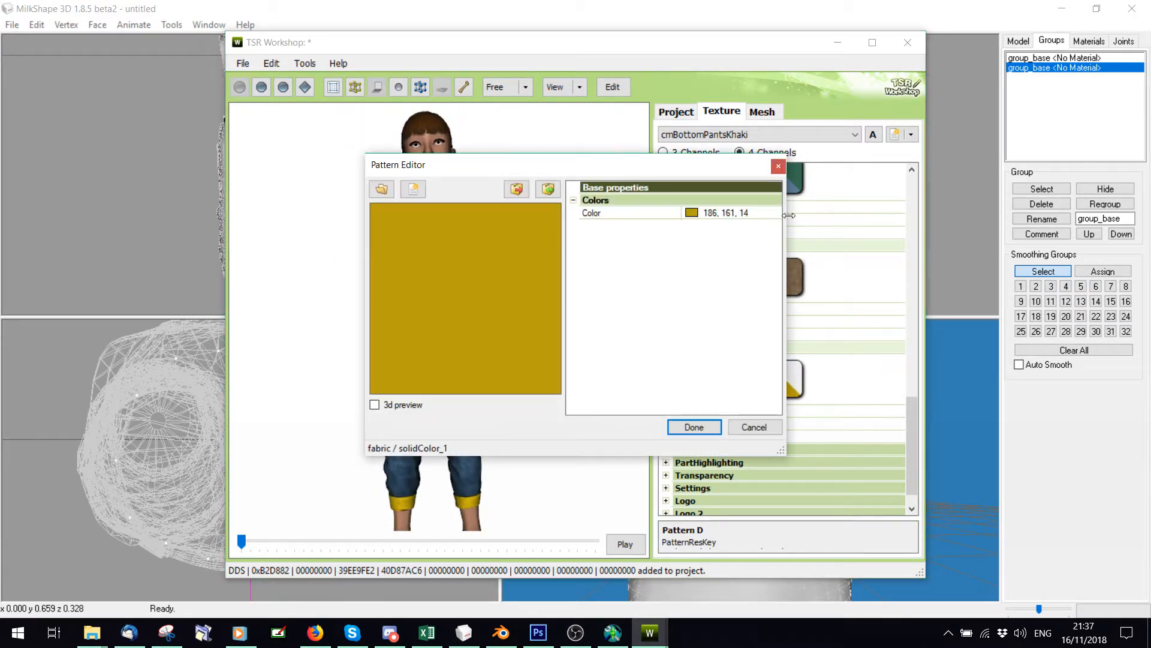
pyautogui.click(775, 213)
pyautogui.click(680, 231)
pyautogui.moveTo(759, 270); pyautogui.dragTo(718, 275)
pyautogui.click(691, 262)
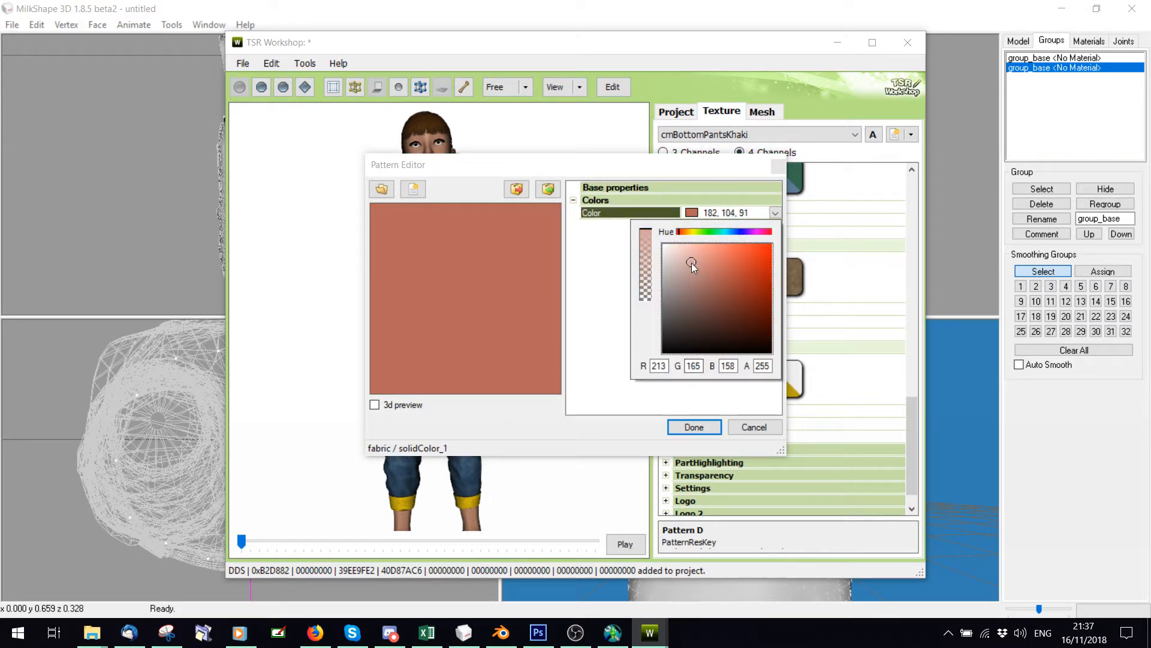
pyautogui.click(692, 426)
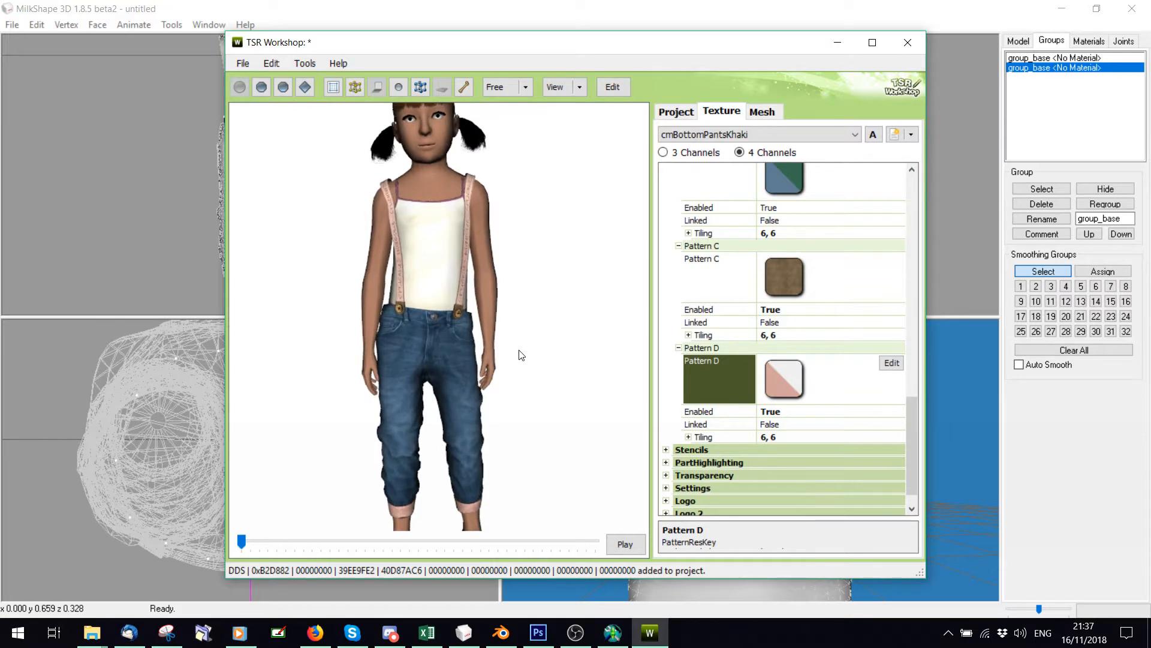
# Mute Pattern D's colour to a darker dusty pink and apply it to the braces and cuffs
pyautogui.click(892, 363)
pyautogui.click(776, 216)
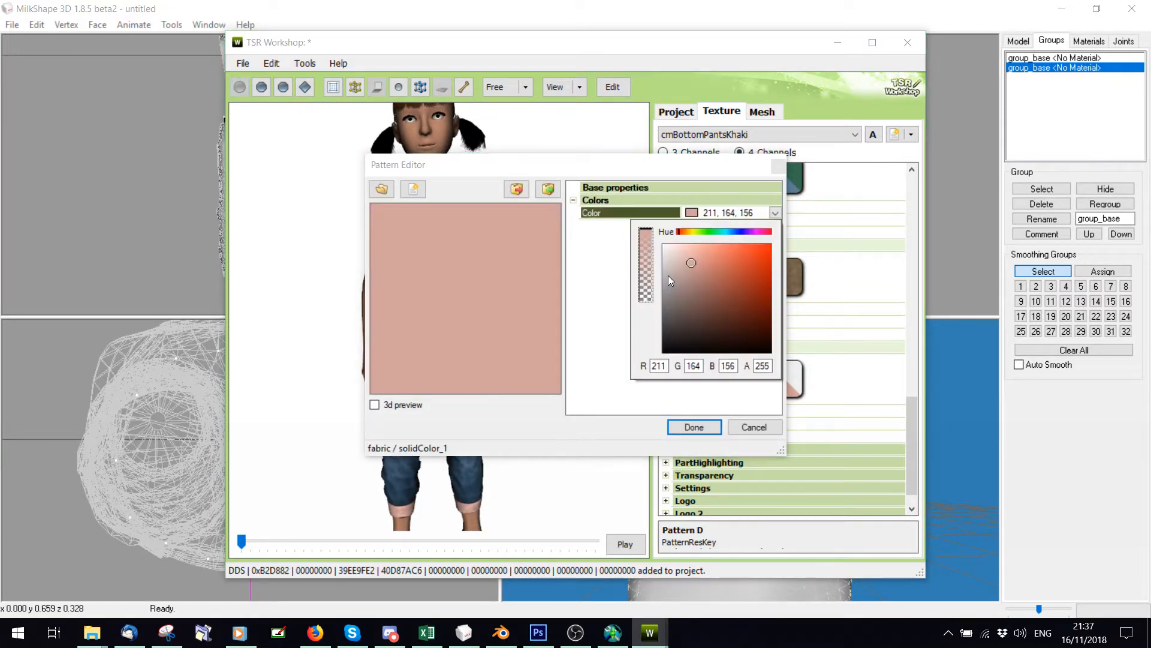
pyautogui.moveTo(666, 276); pyautogui.dragTo(686, 286)
pyautogui.click(689, 422)
pyautogui.click(689, 425)
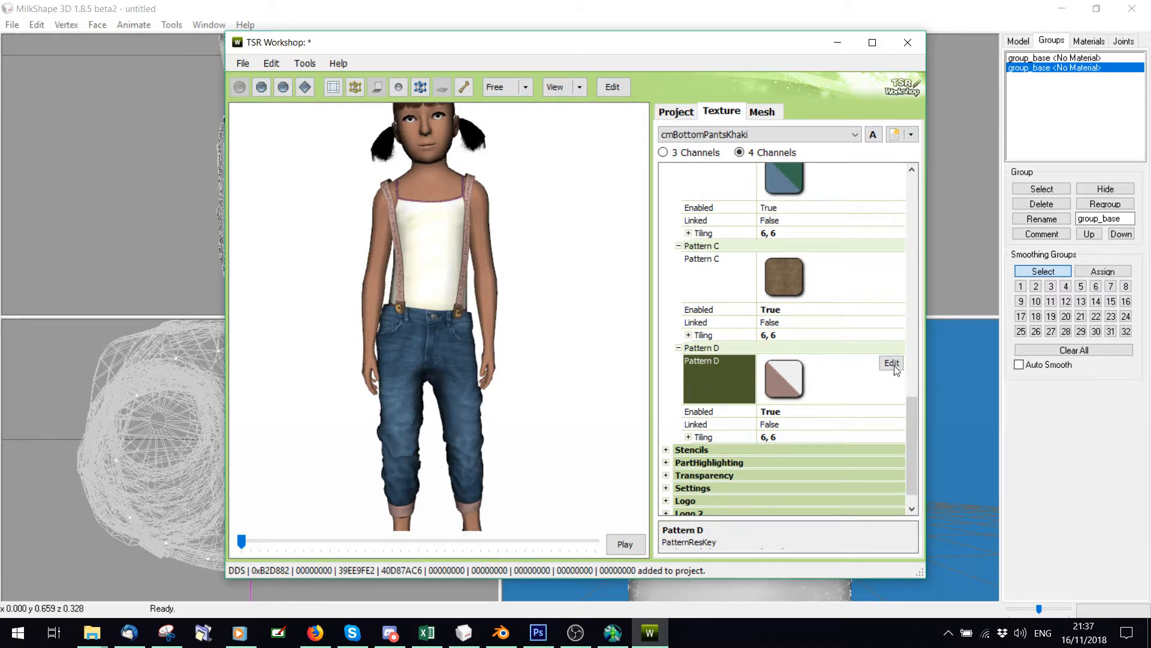
# Set Pattern A's solid colour to deeper blue 65, 85, 140 and apply it to the trousers
pyautogui.moveTo(913, 415); pyautogui.dragTo(919, 355)
pyautogui.click(896, 286)
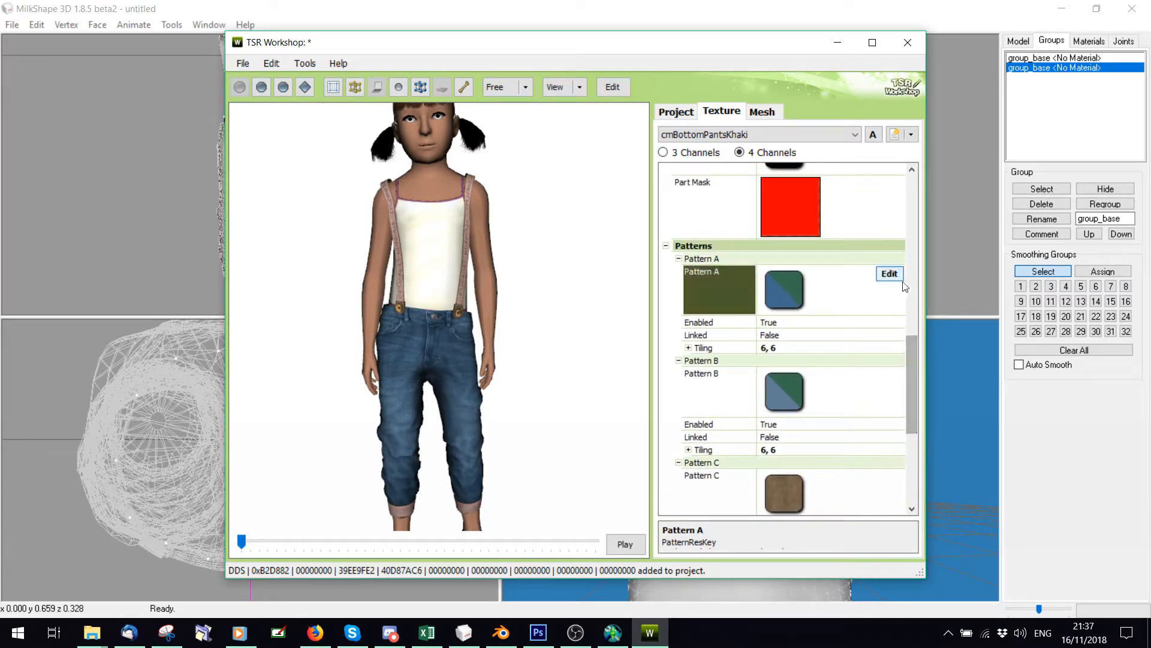
pyautogui.click(896, 287)
pyautogui.click(775, 214)
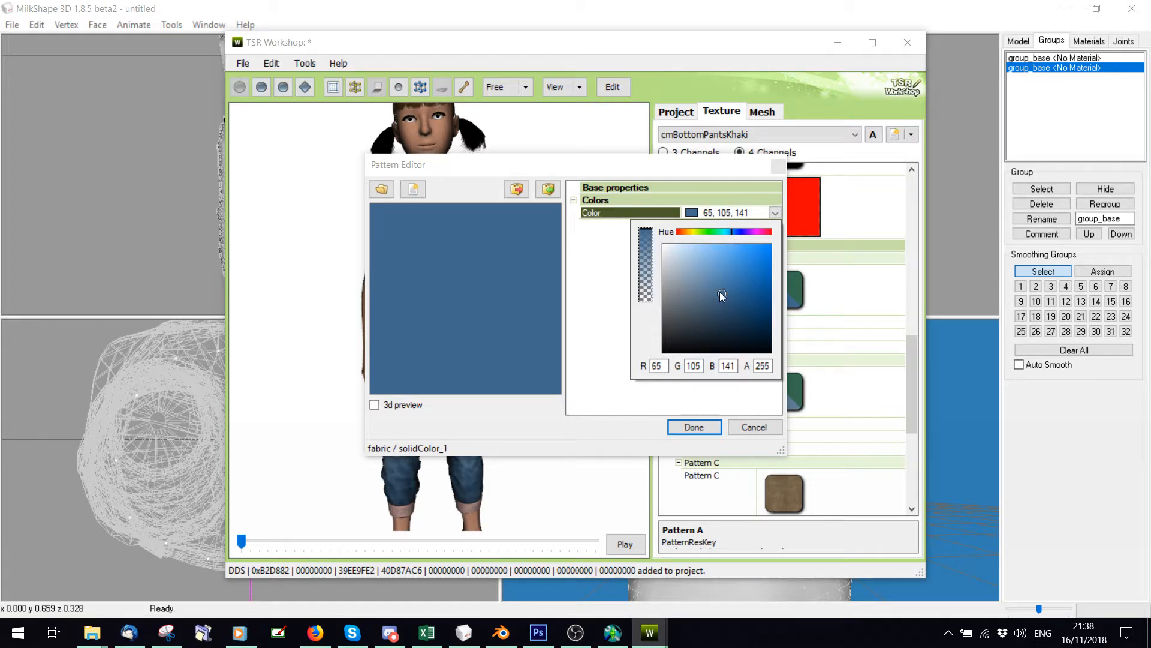
pyautogui.click(736, 233)
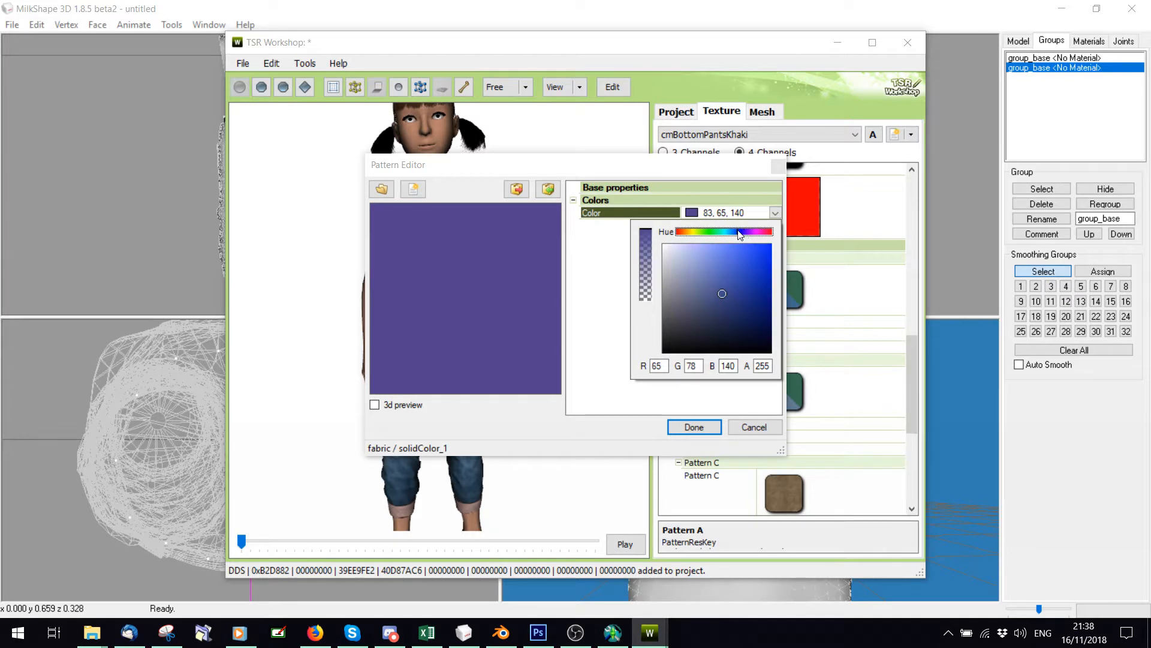
pyautogui.click(694, 426)
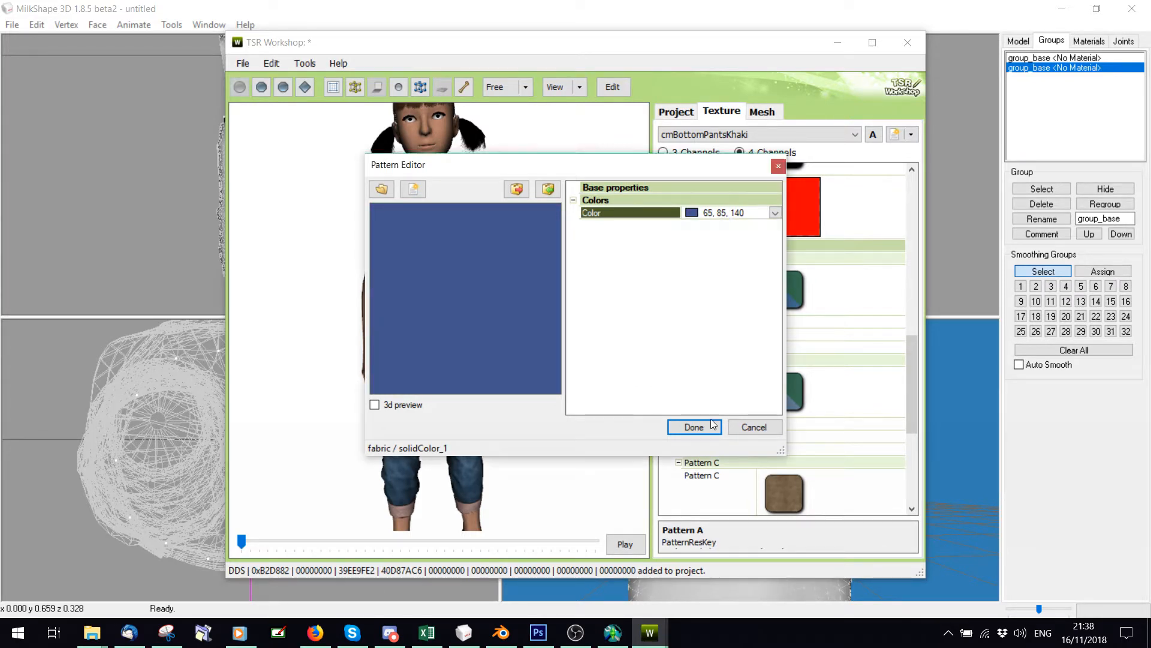
pyautogui.click(693, 427)
# Brighten Pattern B's solid colour to light blue 116, 171, 217 and apply it to the trousers
pyautogui.click(867, 382)
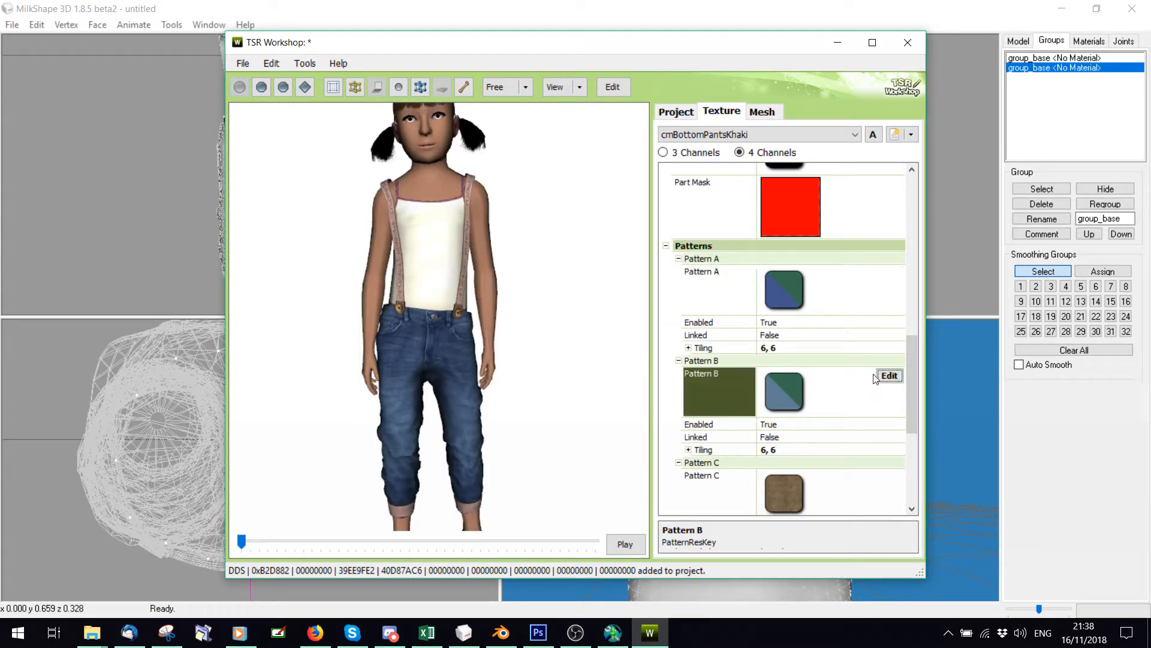
pyautogui.click(889, 377)
pyautogui.click(774, 212)
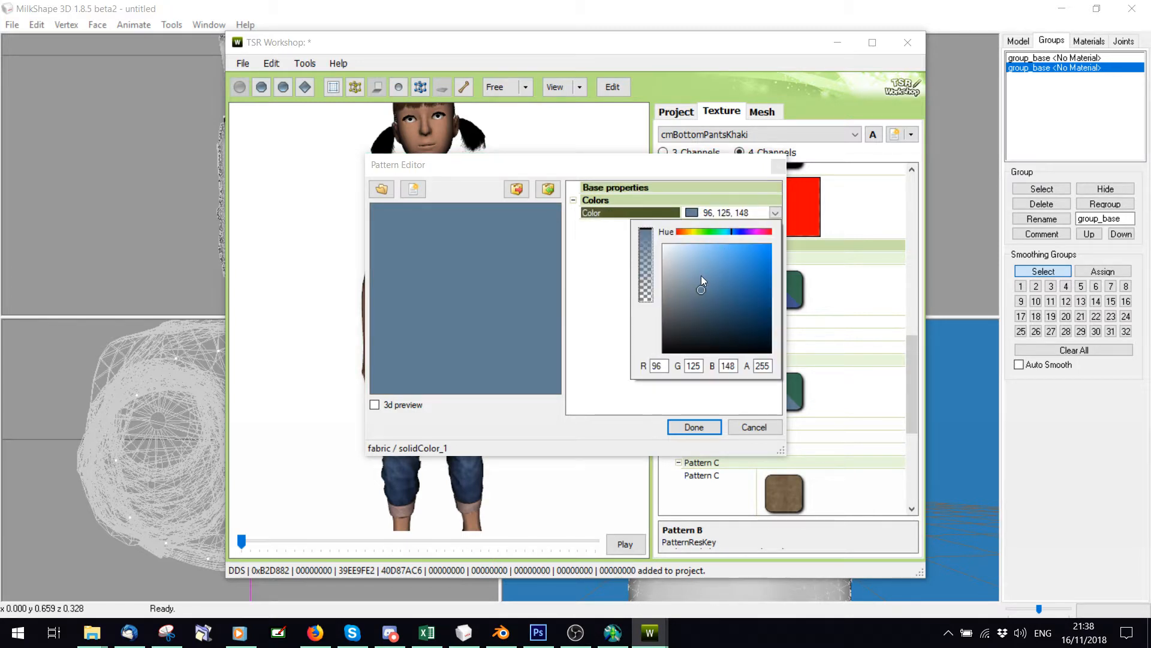
pyautogui.click(714, 260)
pyautogui.click(710, 427)
pyautogui.click(710, 427)
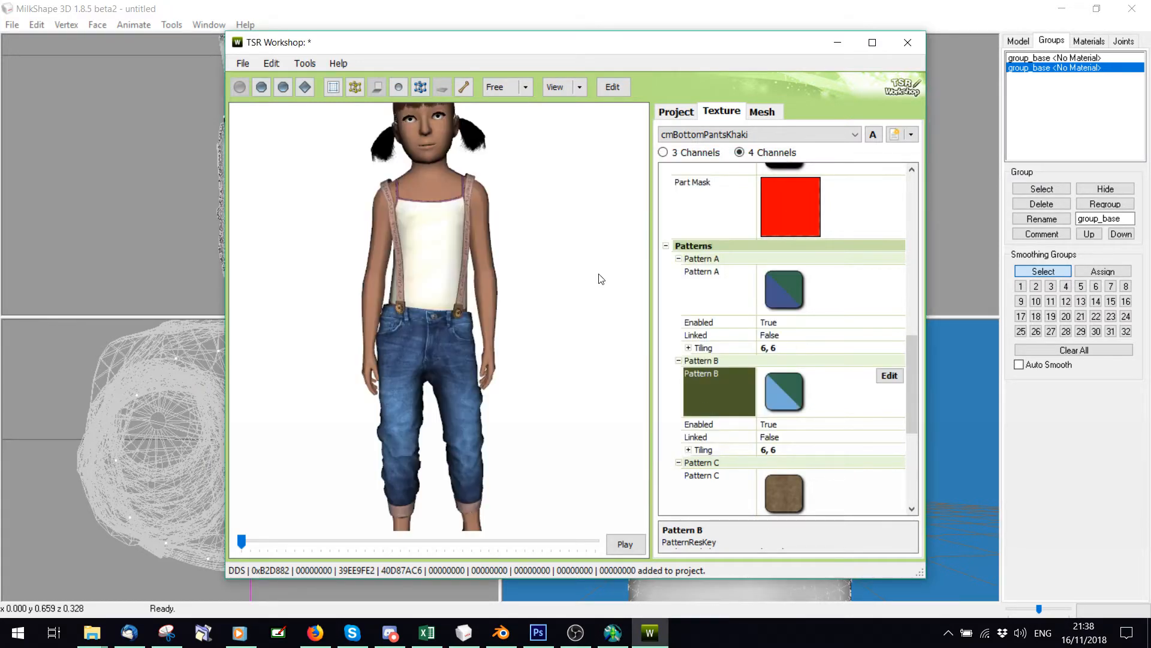
# Soften Pattern B to greyish blue 138, 171, 197 and check the jeans on the model
pyautogui.click(889, 375)
pyautogui.click(630, 212)
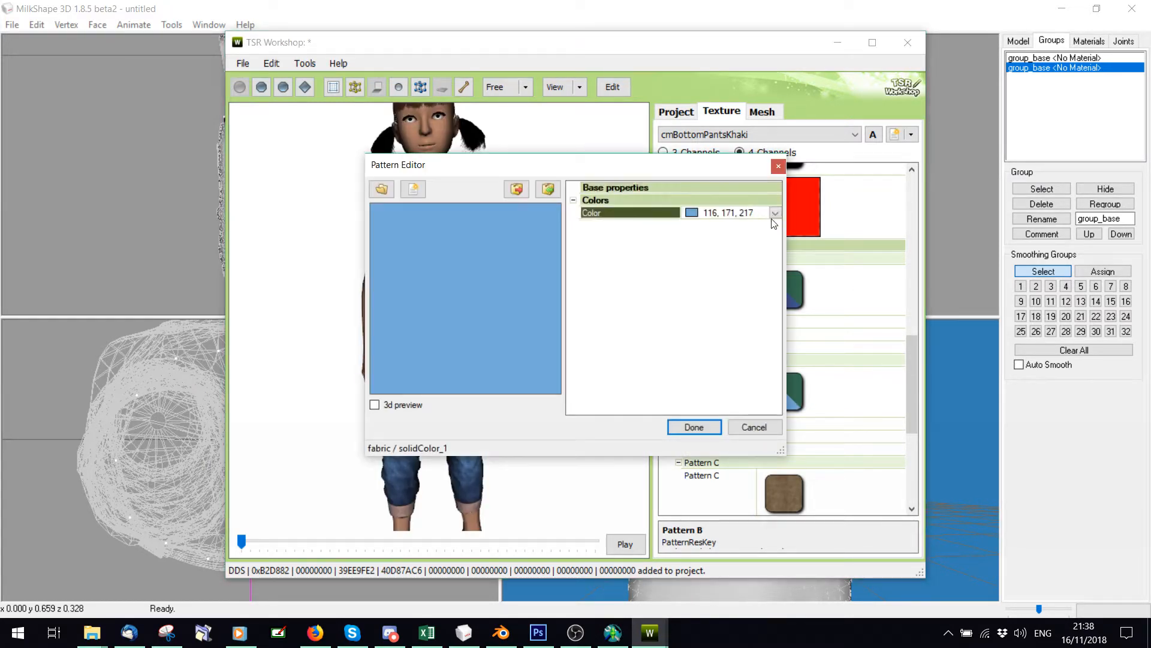
pyautogui.click(775, 213)
pyautogui.click(687, 264)
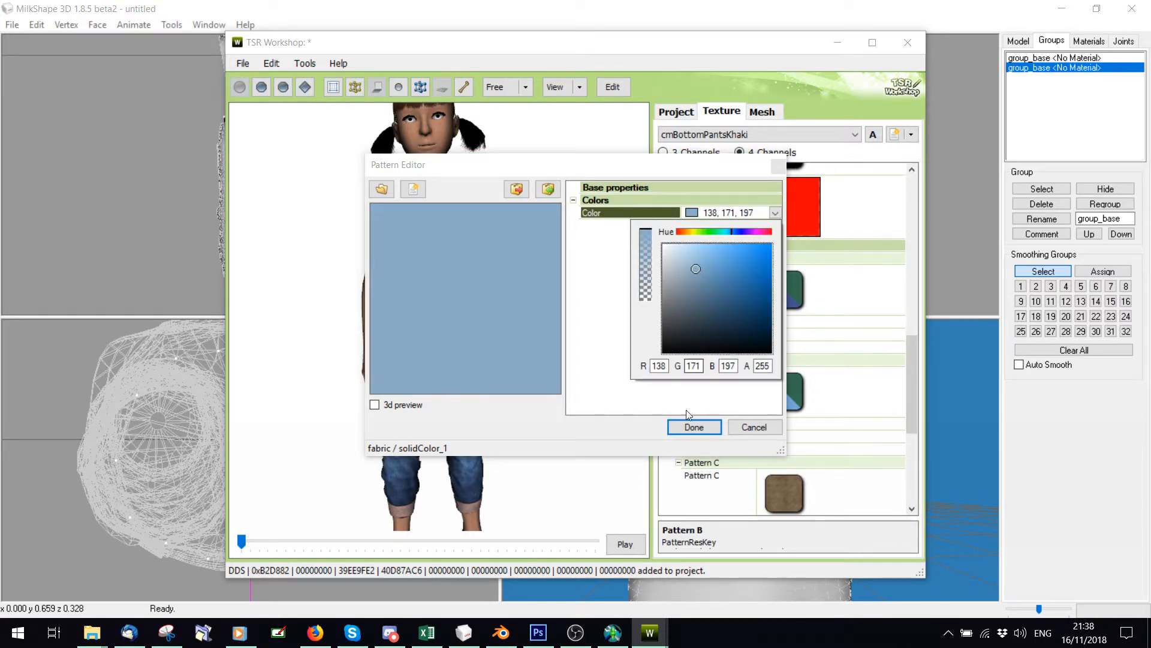
pyautogui.click(695, 426)
pyautogui.click(695, 425)
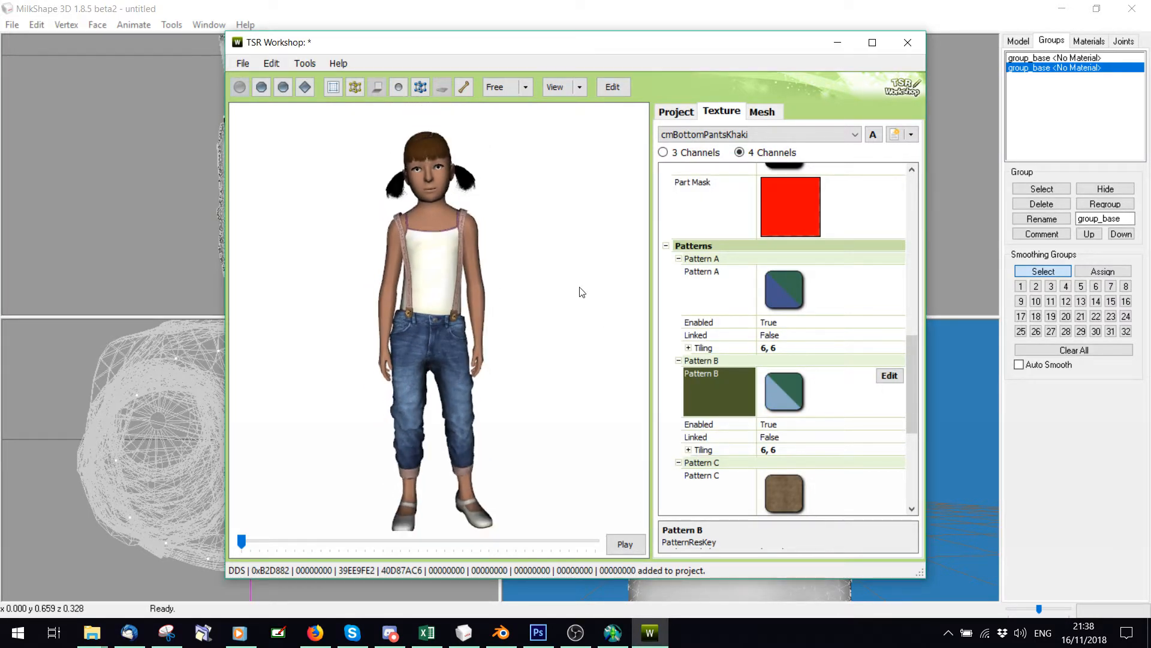
pyautogui.moveTo(581, 291)
pyautogui.mouseDown()
pyautogui.moveTo(250, 226)
pyautogui.moveTo(259, 258)
pyautogui.moveTo(594, 293)
pyautogui.mouseUp()
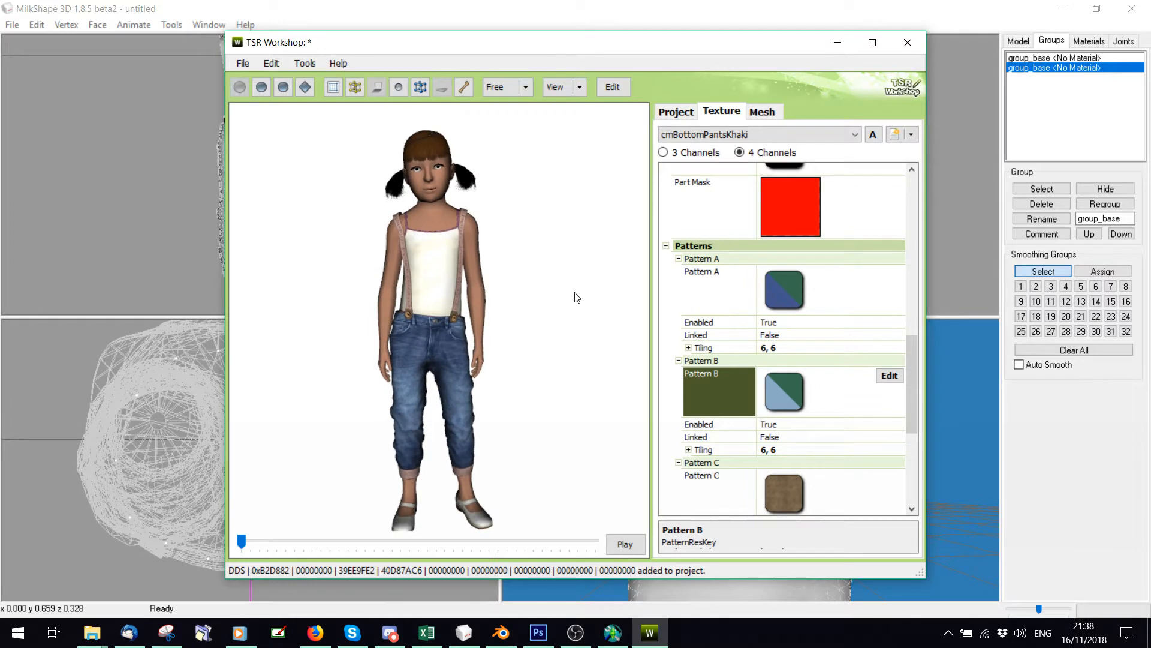
pyautogui.scroll(3, 574, 298)
# Export the project to a Sims3Pack, overwriting file 1 in the Sweatpants folder
pyautogui.click(678, 111)
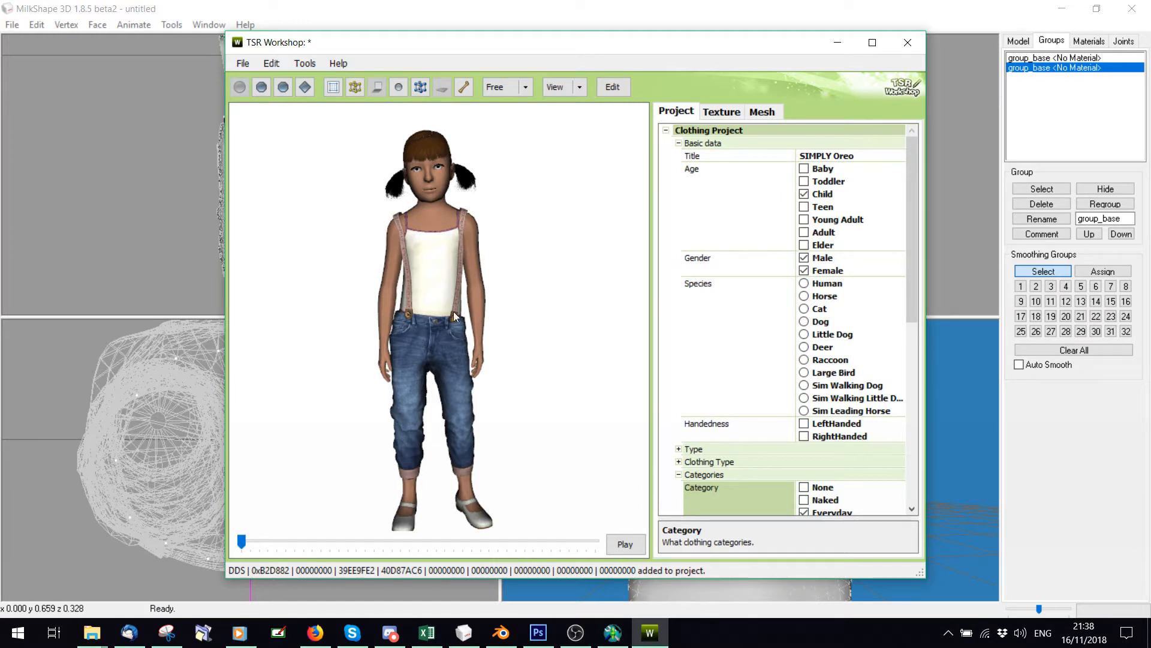
pyautogui.click(244, 65)
pyautogui.moveTo(279, 206)
pyautogui.click(408, 204)
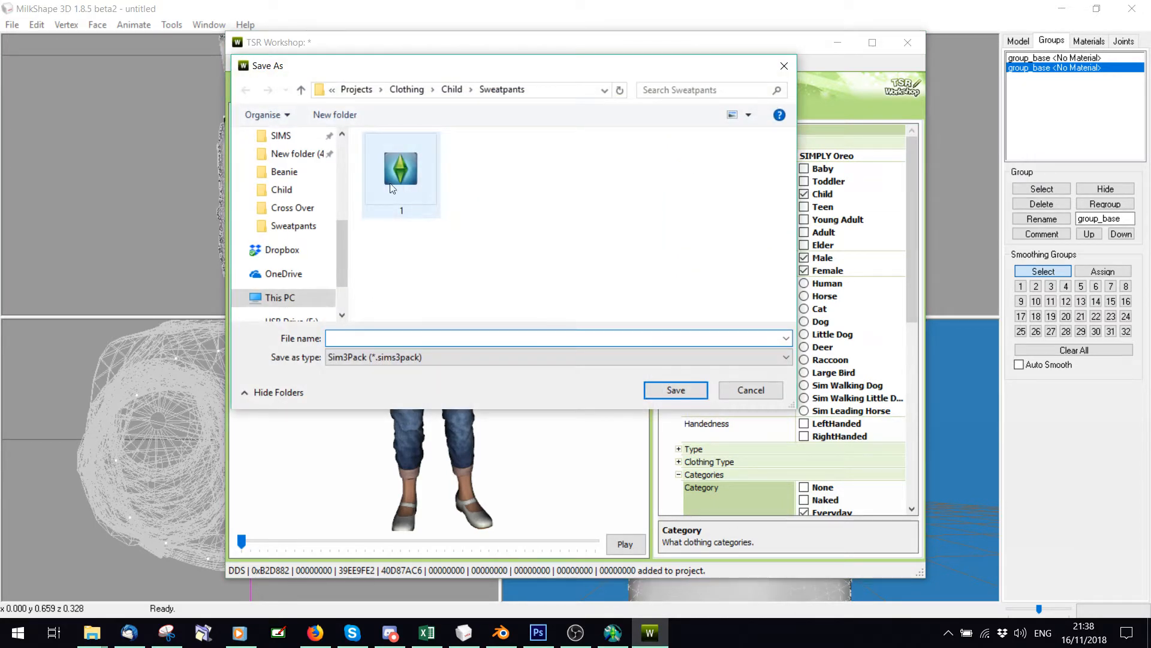
pyautogui.doubleClick(401, 171)
pyautogui.click(621, 315)
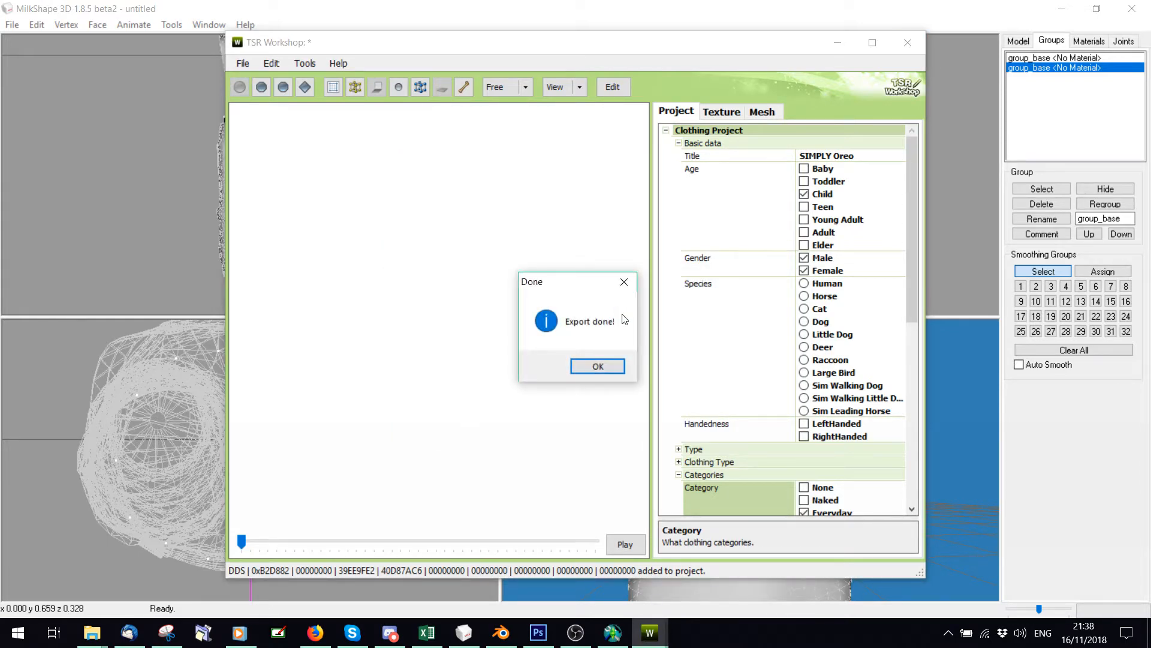
pyautogui.click(591, 362)
# Examine the high level of detail mesh's vertex and face counts and the available export options
pyautogui.click(650, 633)
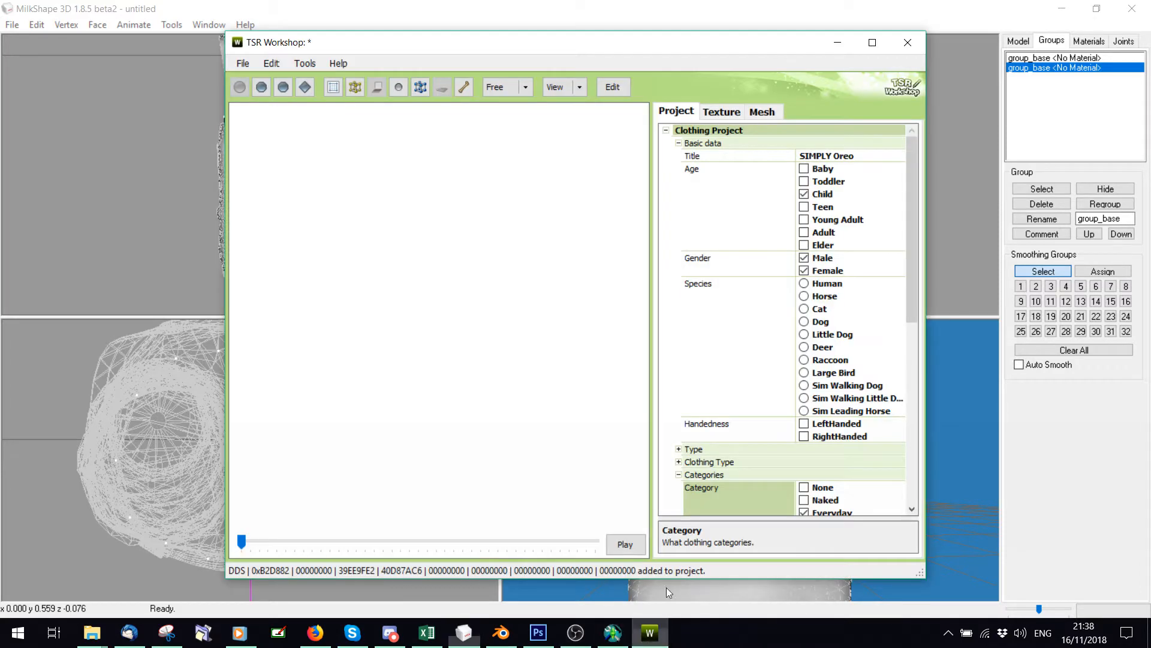
pyautogui.click(753, 115)
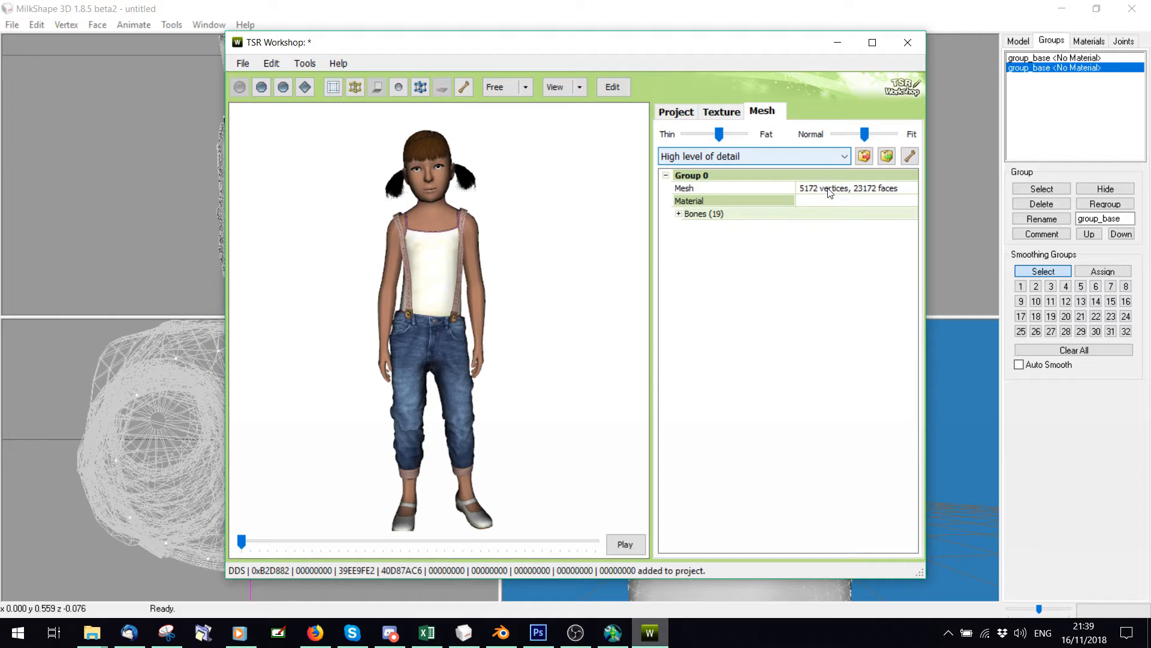
pyautogui.moveTo(521, 311); pyautogui.dragTo(502, 275)
pyautogui.click(242, 63)
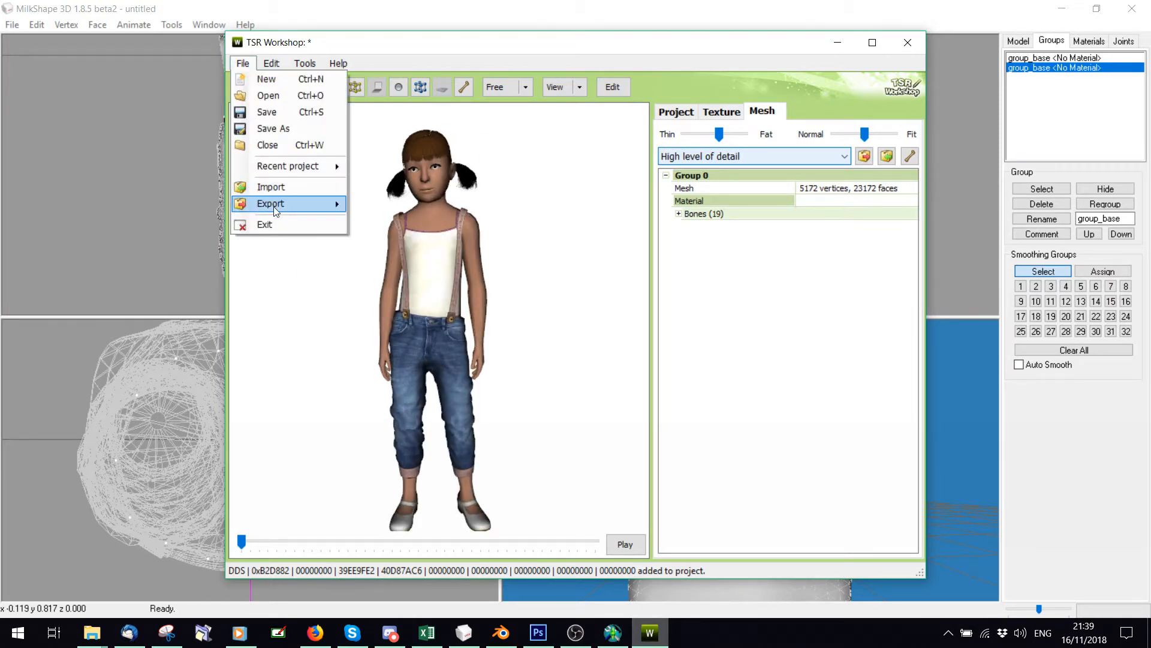
pyautogui.moveTo(274, 204)
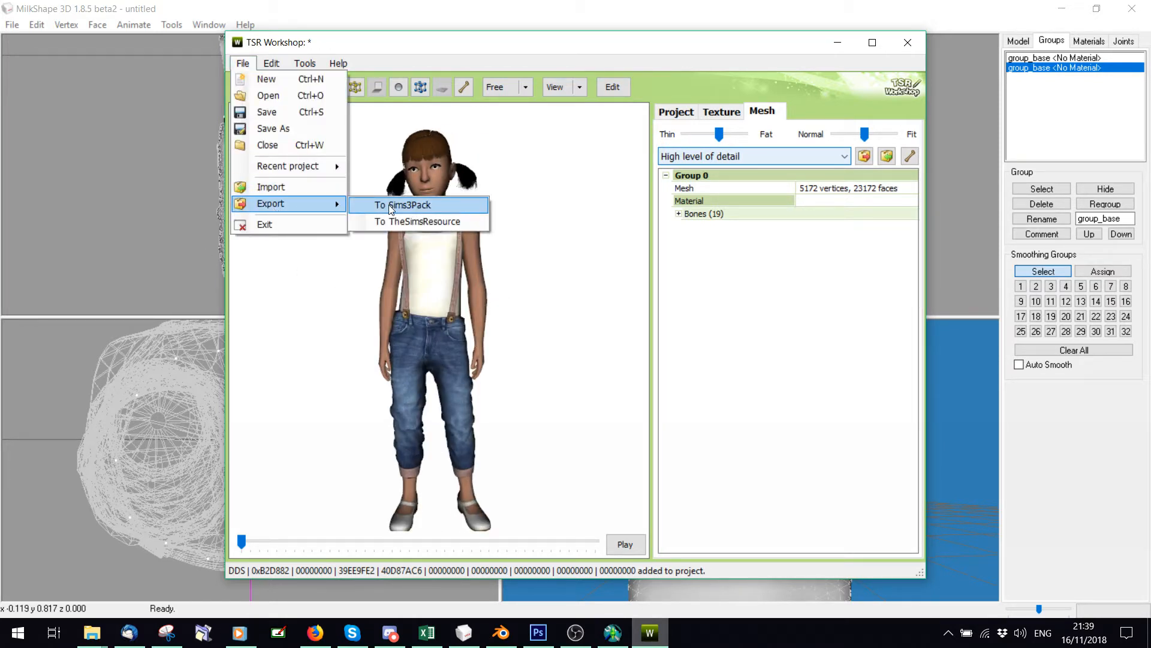
pyautogui.click(714, 116)
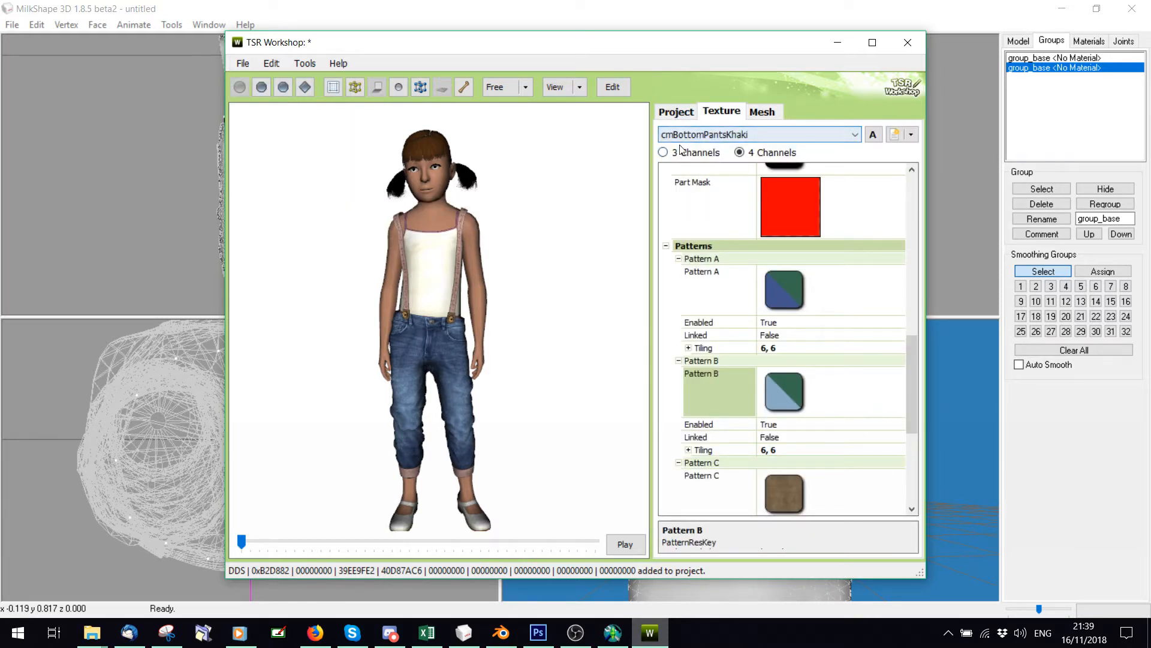
# Start a new import project, discarding the unsaved changes in the current one
pyautogui.click(243, 63)
pyautogui.click(258, 77)
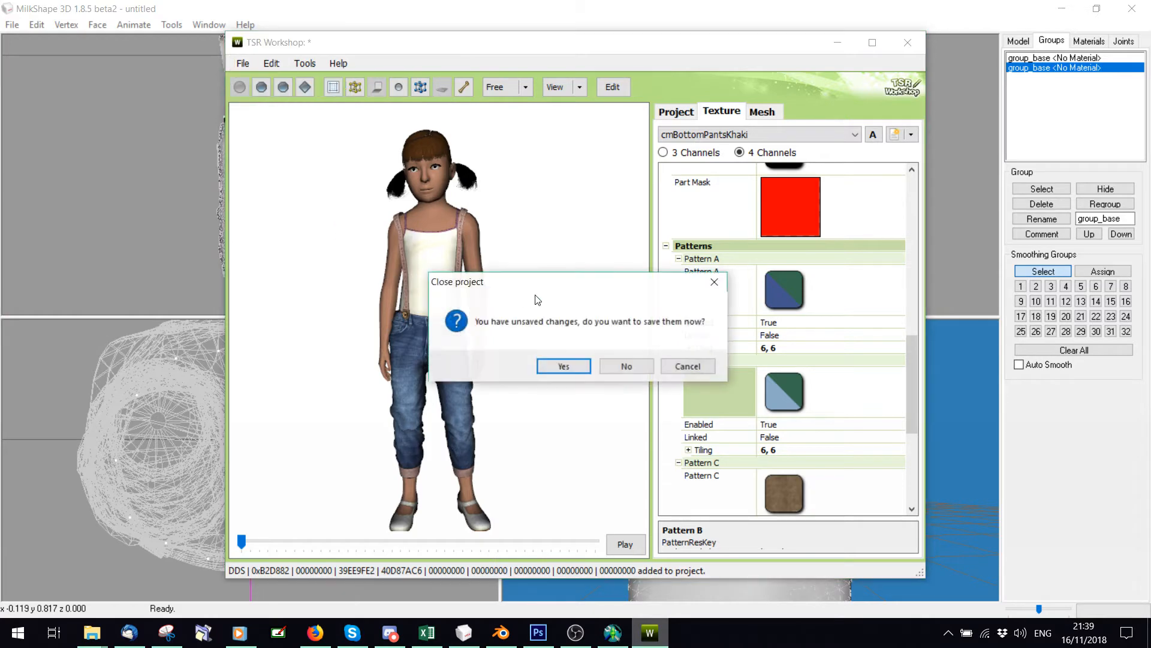
pyautogui.click(626, 365)
pyautogui.click(310, 333)
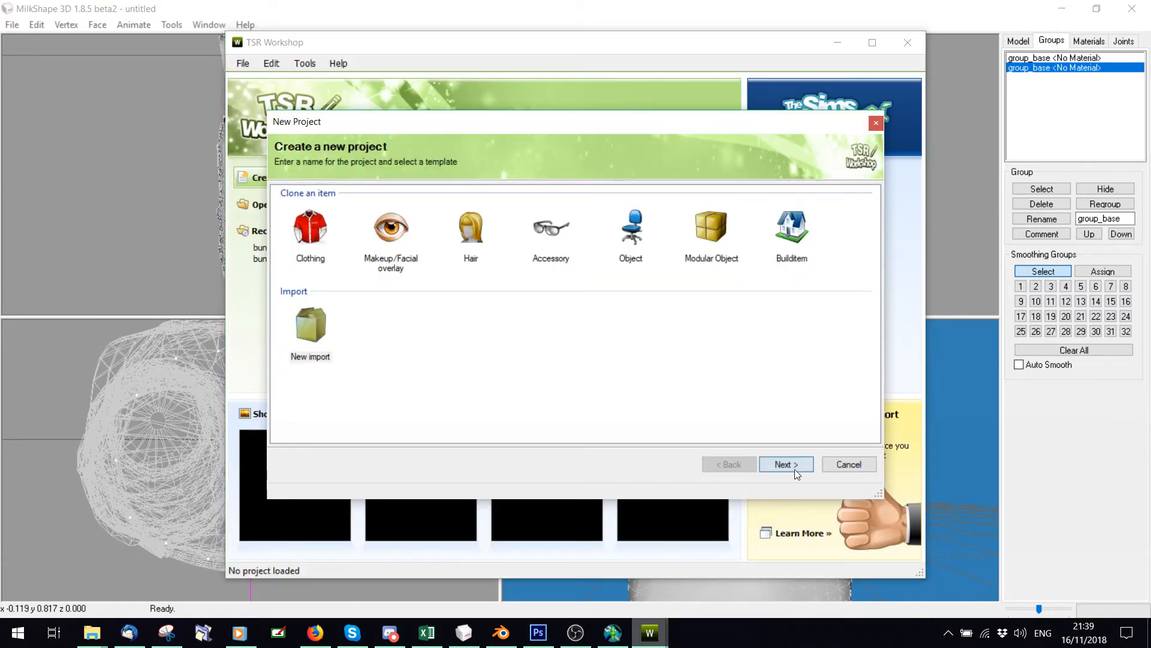
pyautogui.click(787, 463)
# Import 1.sims3pack from the Sweatpants folder as the new clothing project and load it
pyautogui.click(855, 213)
pyautogui.click(754, 446)
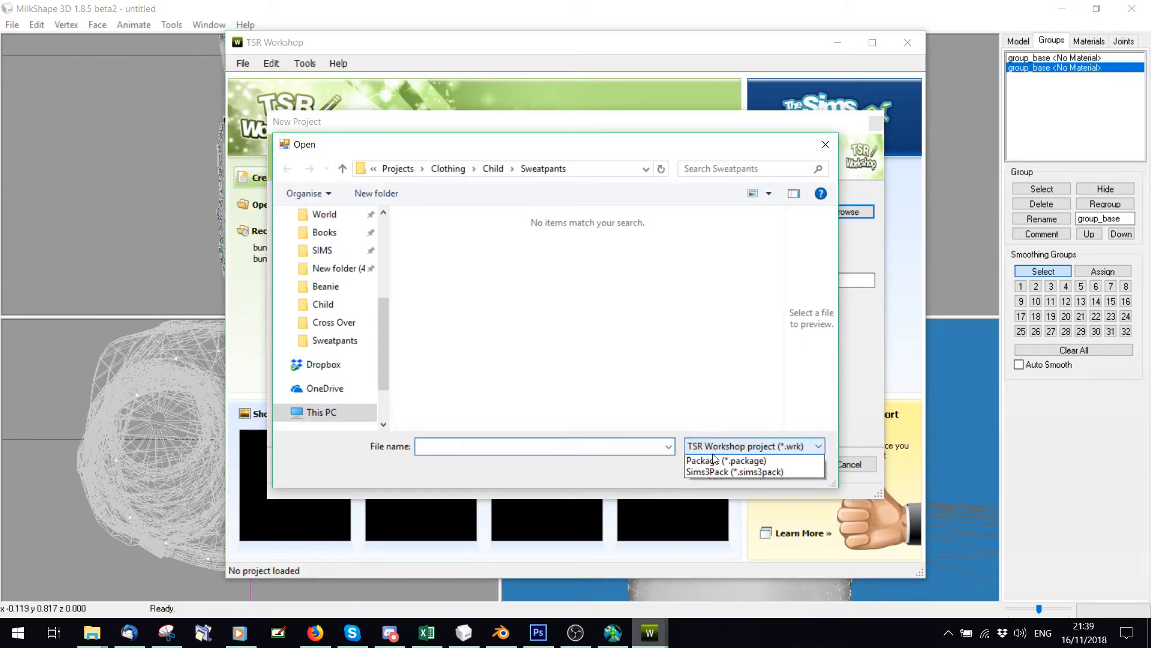
pyautogui.click(715, 484)
pyautogui.doubleClick(442, 245)
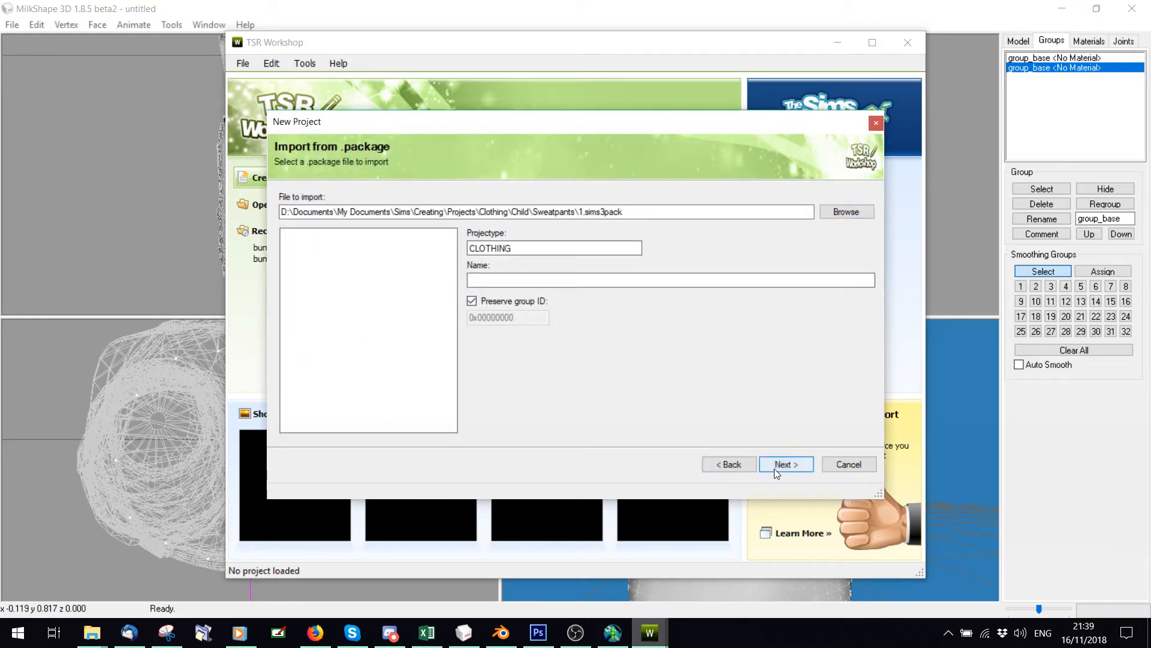
pyautogui.click(783, 465)
pyautogui.click(849, 465)
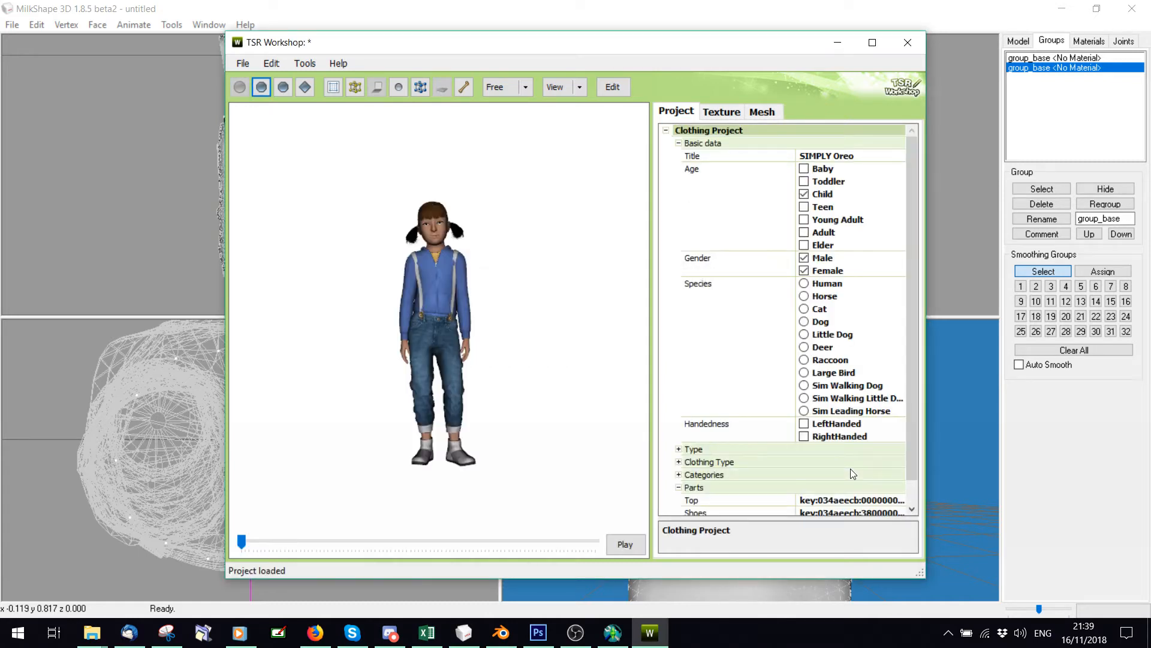
pyautogui.scroll(5, 476, 333)
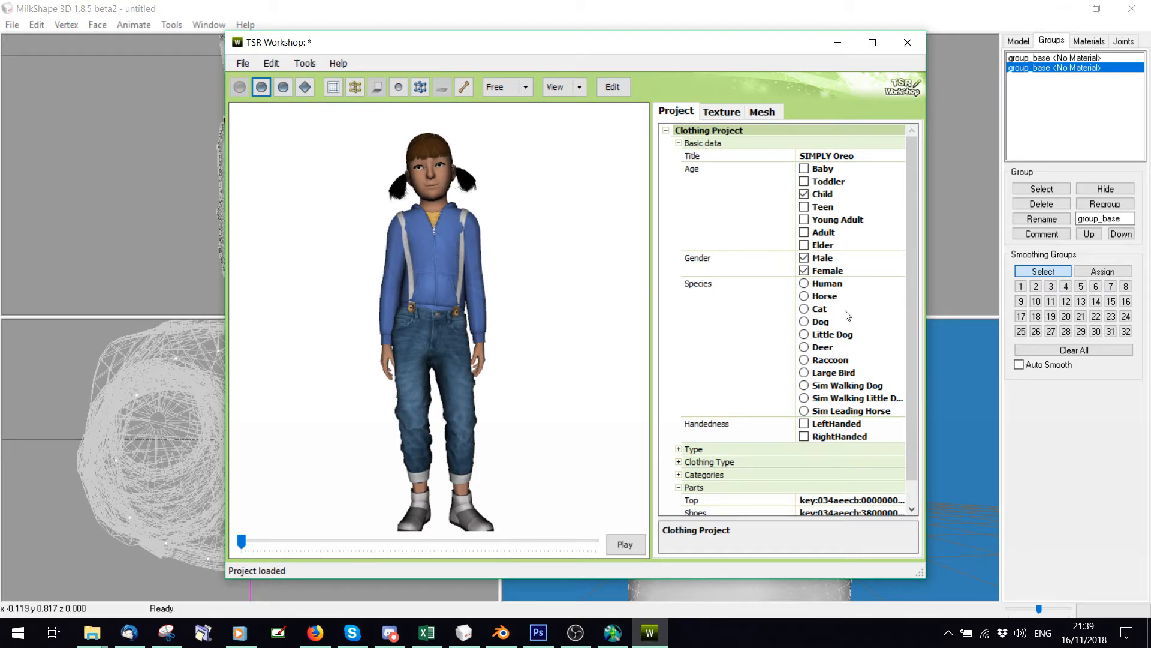
# Open the project contents and select all of the listed resources
pyautogui.click(278, 65)
pyautogui.click(280, 80)
pyautogui.click(434, 190)
pyautogui.scroll(-4, 433, 192)
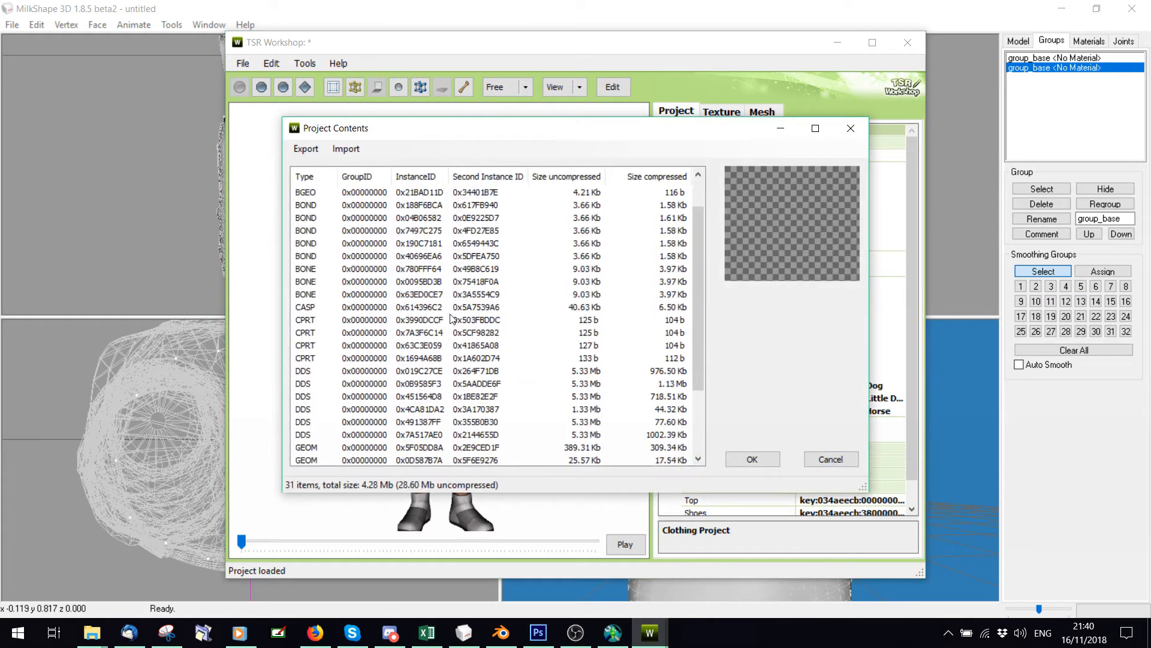
pyautogui.keyDown('shift'); pyautogui.click(426, 445); pyautogui.keyUp('shift')
# Export the selected resources as a package named CAS_bot_cu_SIMPLYOreo in the Sweatpants folder
pyautogui.click(305, 149)
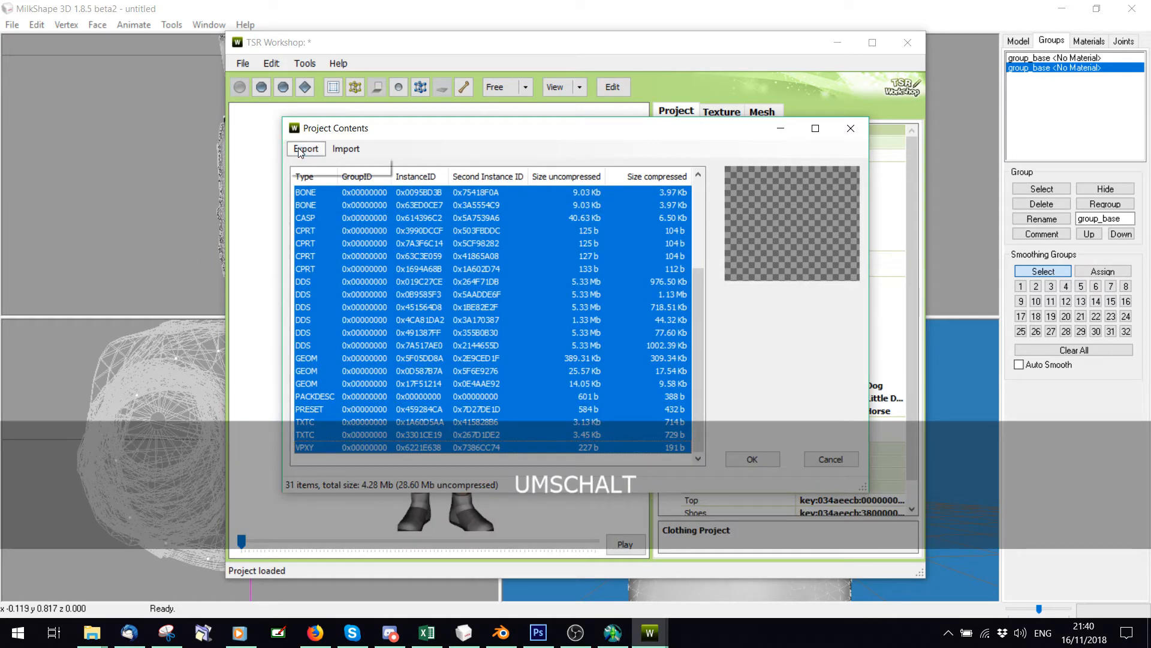
pyautogui.click(343, 169)
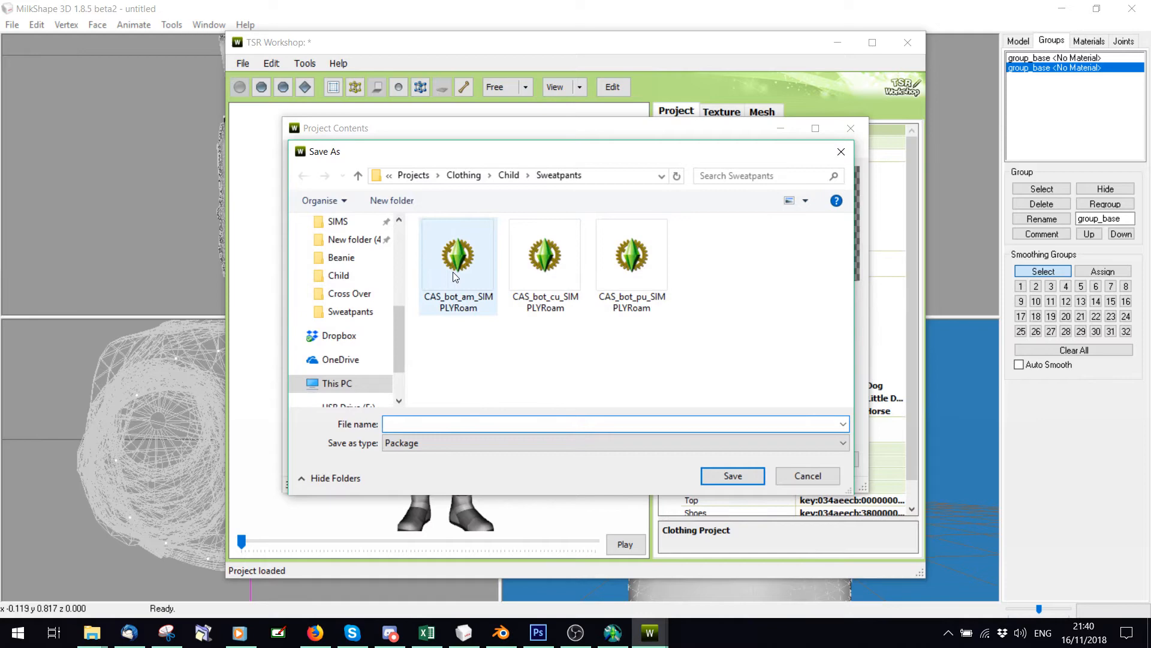
pyautogui.click(534, 257)
pyautogui.click(511, 426)
pyautogui.moveTo(511, 426); pyautogui.dragTo(468, 426)
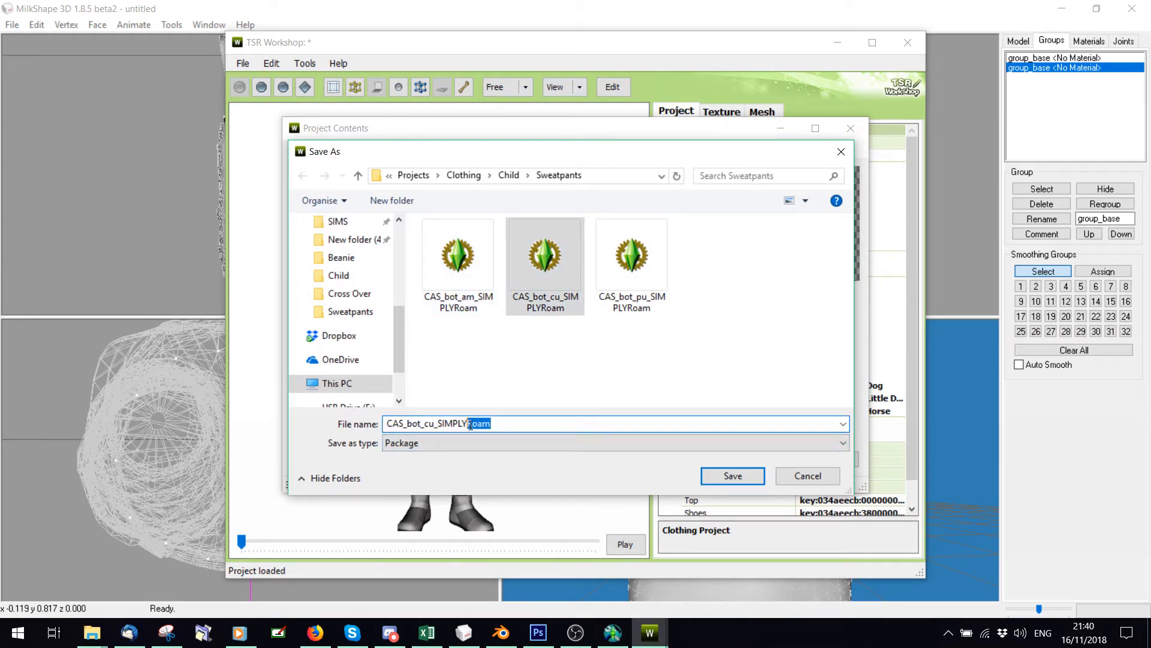
pyautogui.write('Test')
pyautogui.press('Return')
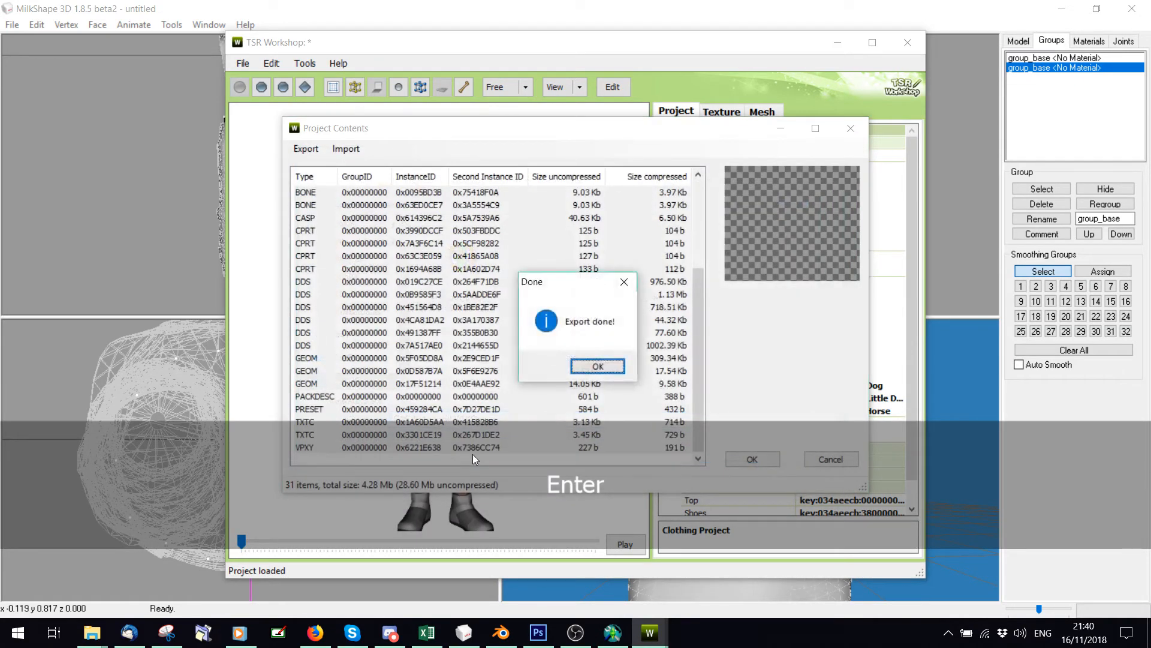
pyautogui.press('Return')
# Switch to File Explorer and open CAS_bot_cu_SIMPLYOreo.package from the Sweatpants folder in s3pe
pyautogui.click(77, 642)
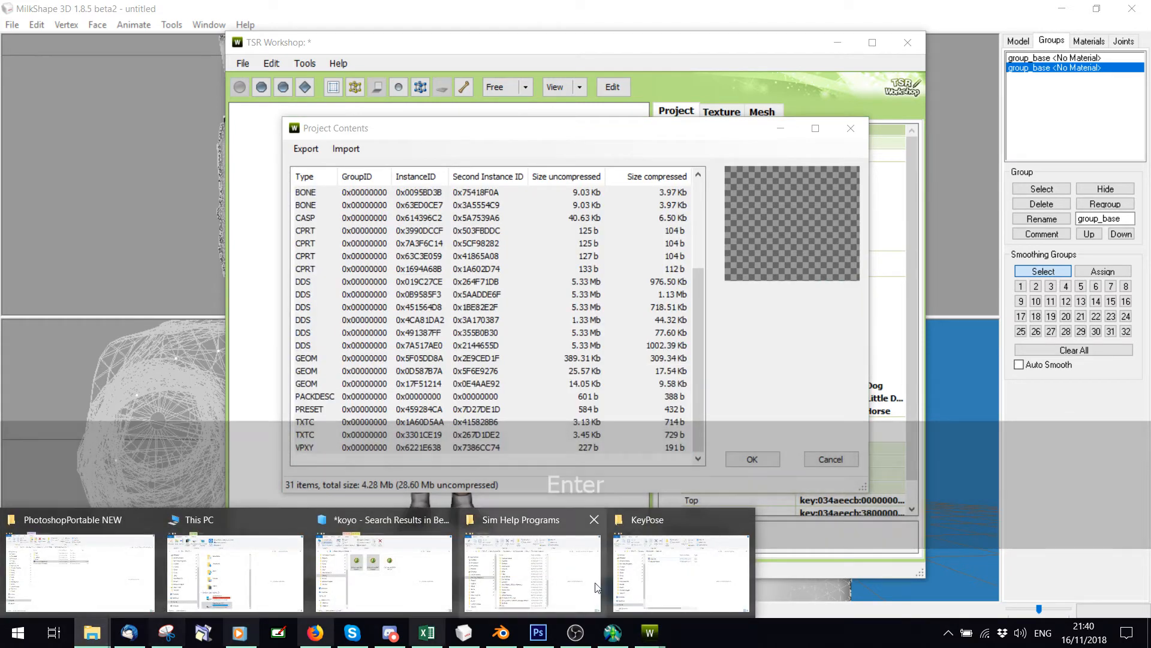
pyautogui.click(680, 573)
pyautogui.click(222, 485)
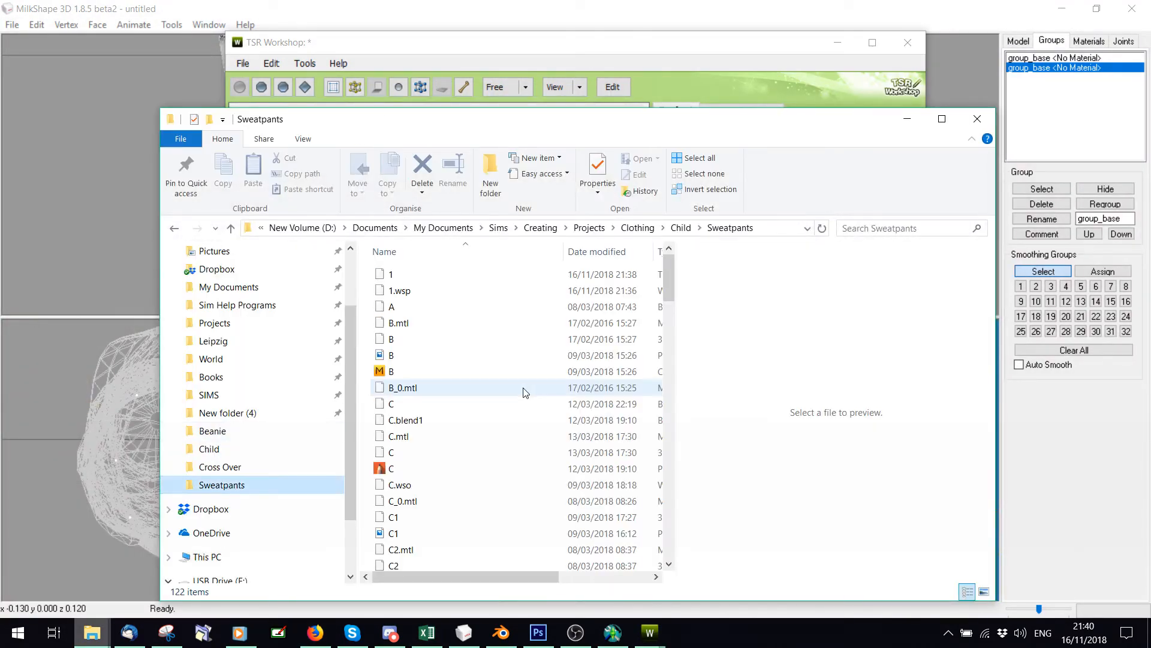
pyautogui.scroll(-10, 522, 318)
pyautogui.doubleClick(450, 384)
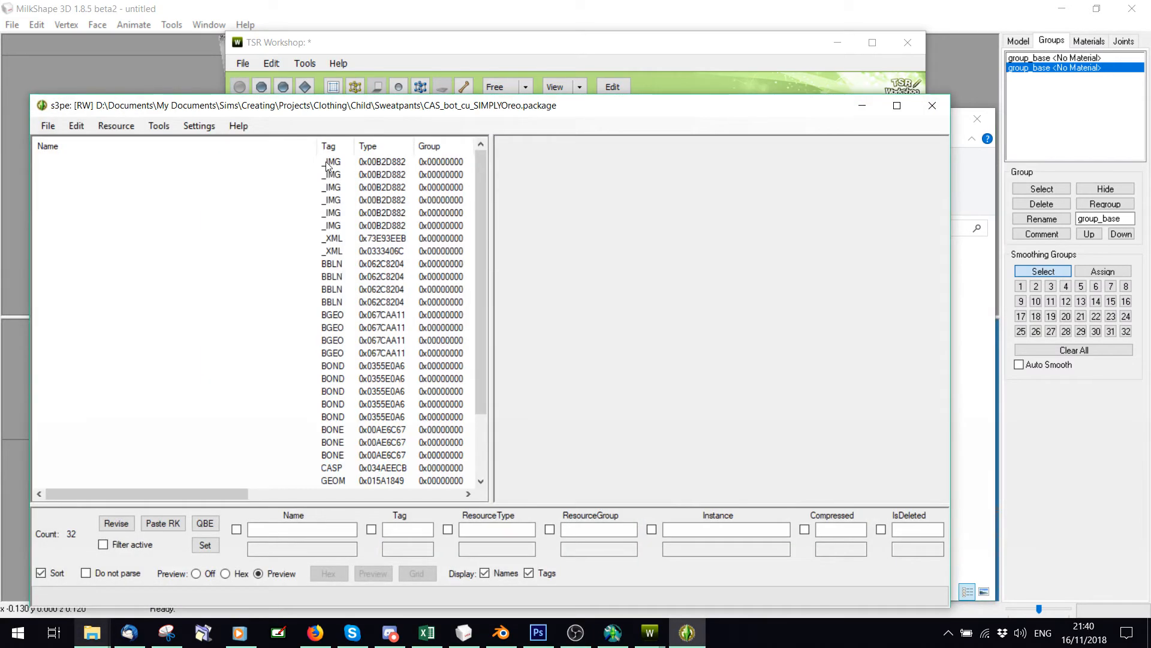
# Delete the duplicate trousers texture, the last image resource in the package, and close the package with the change saved
pyautogui.click(327, 164)
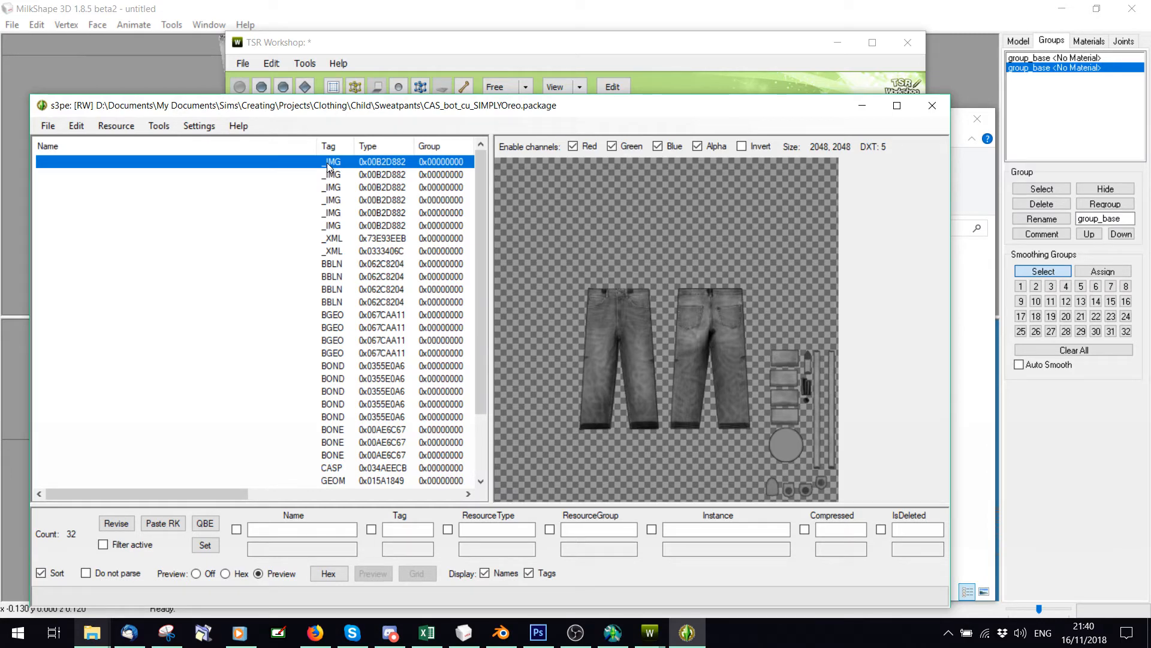
pyautogui.click(338, 176)
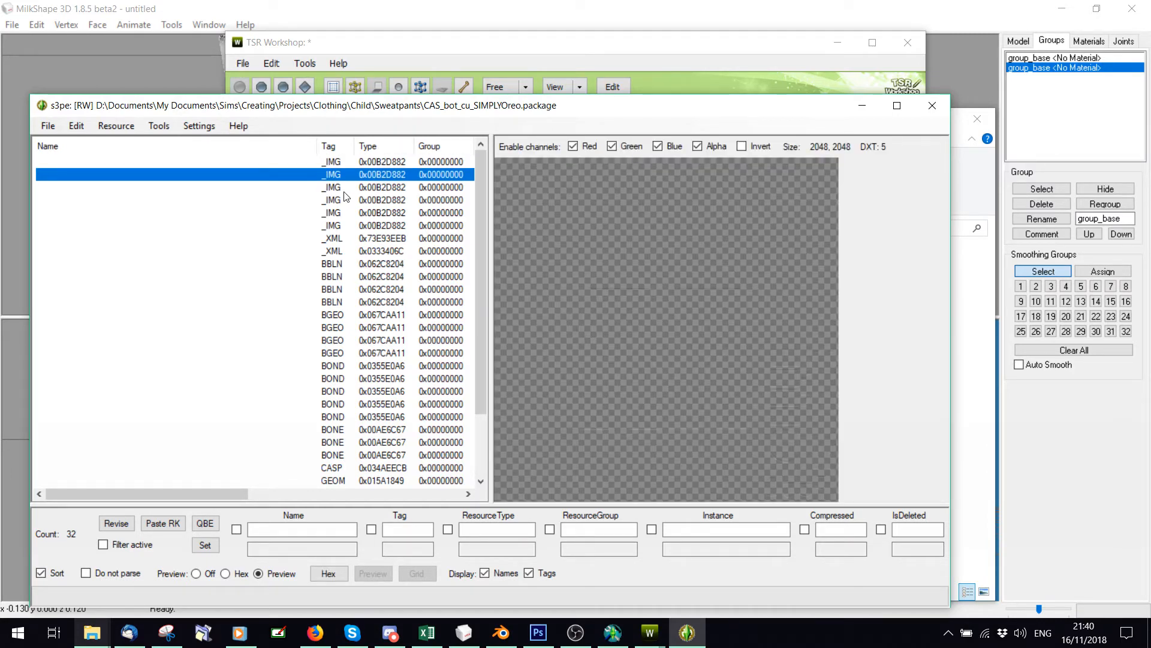
pyautogui.click(334, 188)
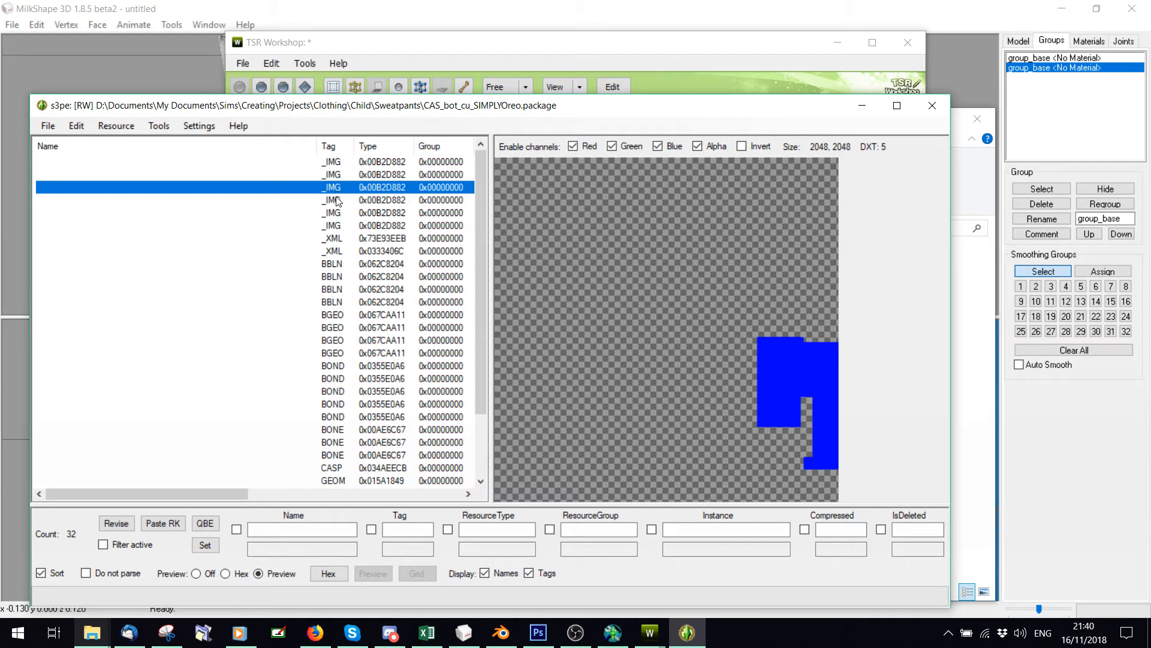
pyautogui.click(338, 201)
pyautogui.click(340, 214)
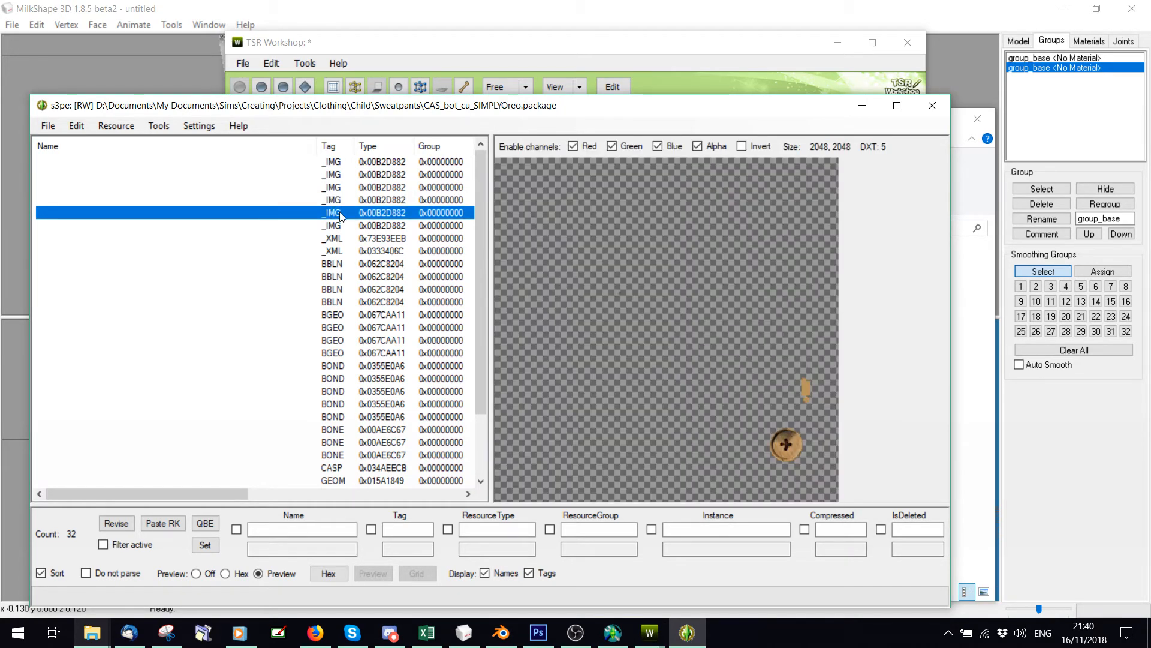
pyautogui.click(331, 225)
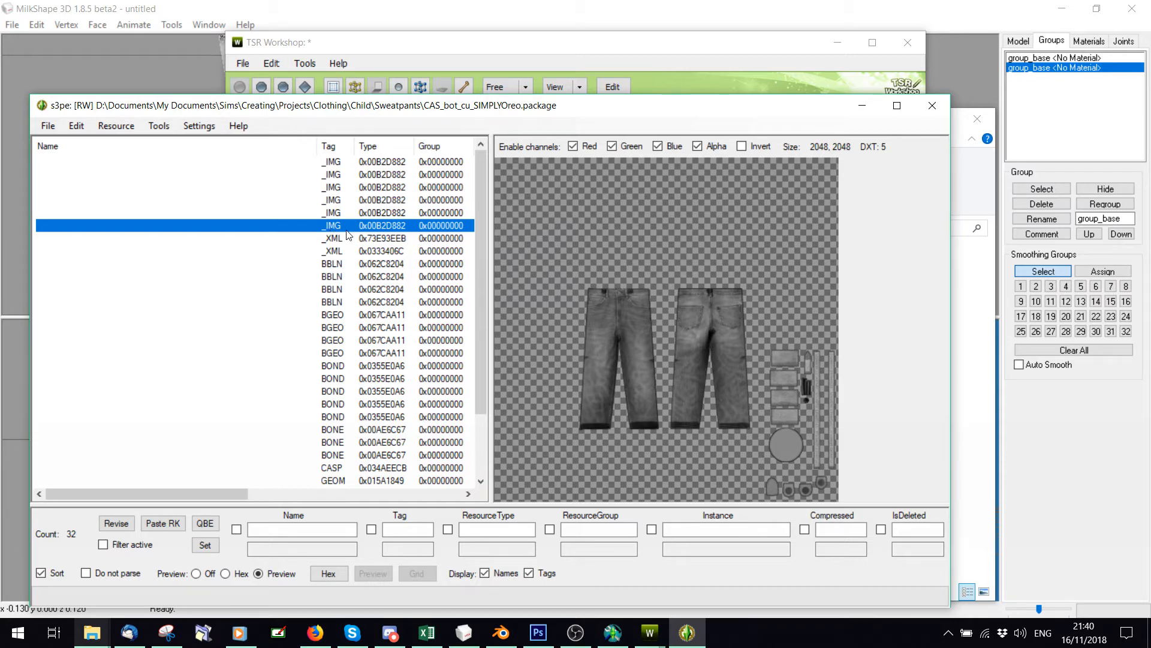
pyautogui.press('Delete')
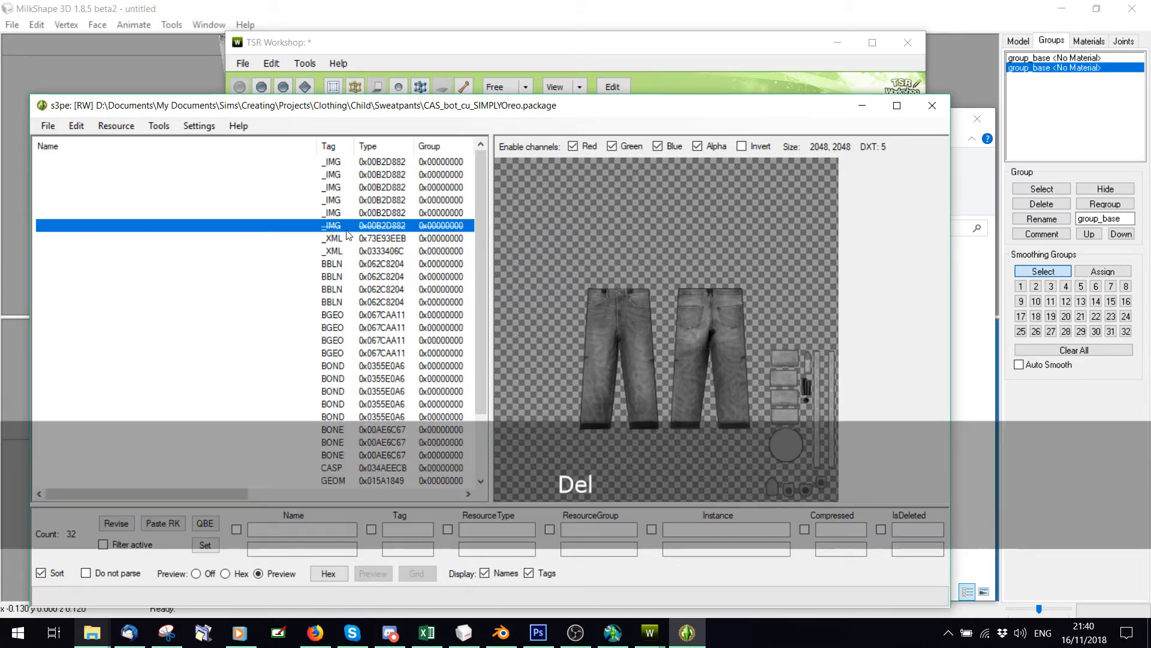
pyautogui.click(932, 105)
pyautogui.click(570, 351)
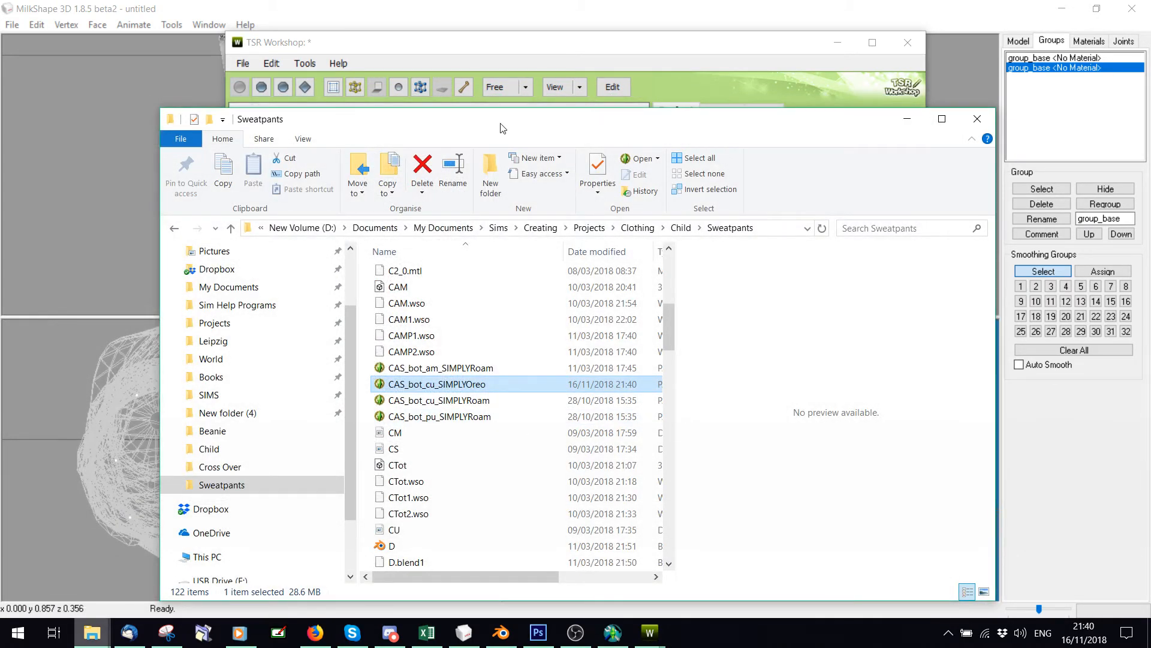
# Place the Sim Help Programs and Sweatpants folders side by side and run CAS_bot_cu_SIMPLYOreo through s3rc to compress it
pyautogui.moveTo(501, 123); pyautogui.dragTo(715, 111)
pyautogui.moveTo(96, 635)
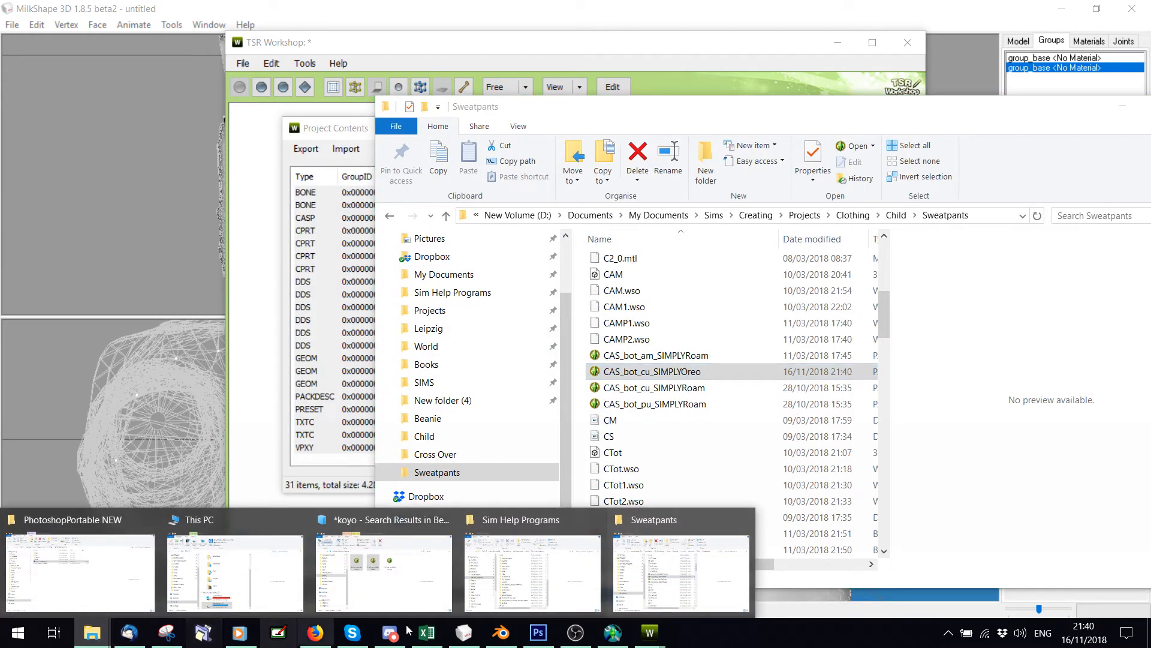
pyautogui.click(537, 578)
pyautogui.moveTo(607, 59); pyautogui.dragTo(255, 53)
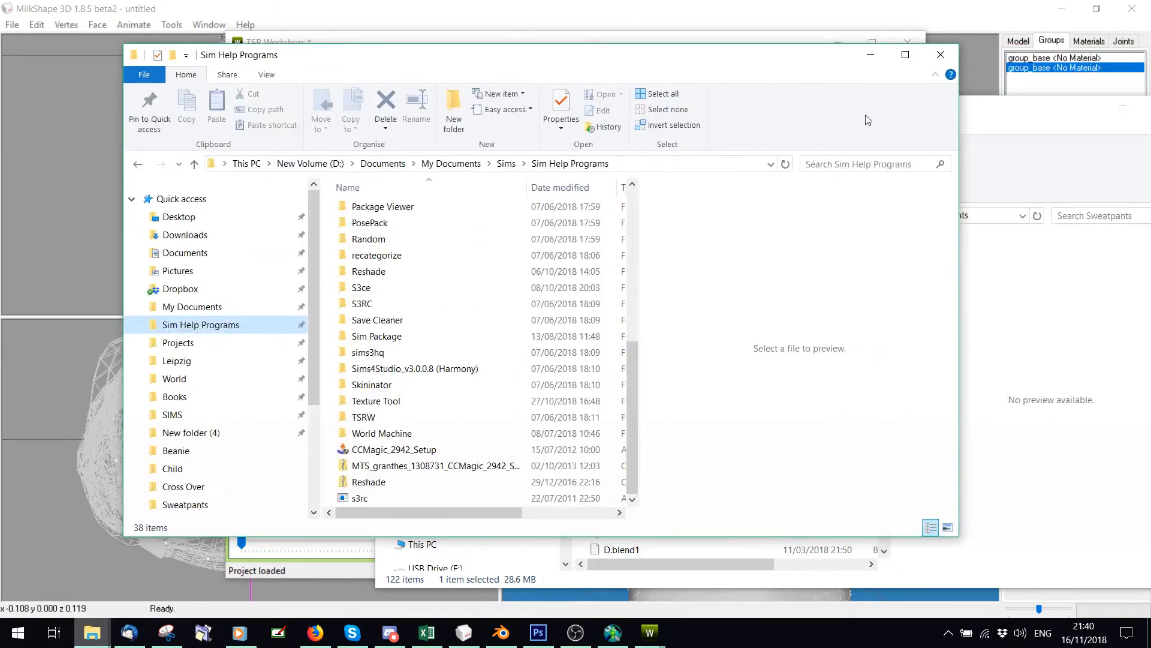
pyautogui.click(981, 120)
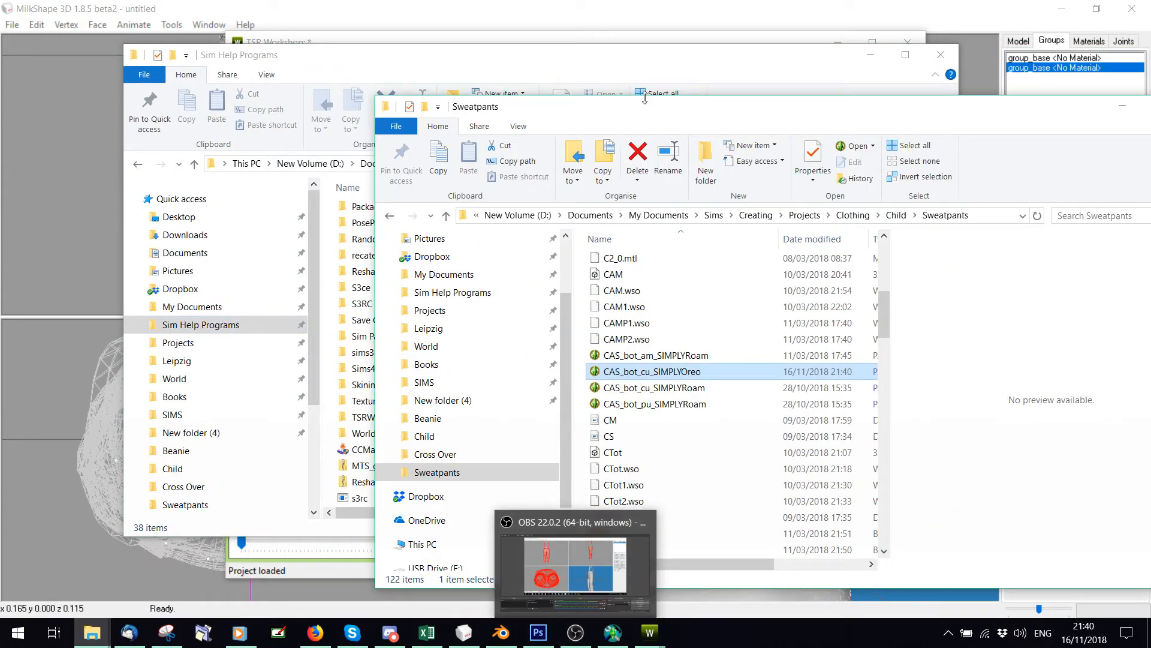
pyautogui.moveTo(672, 113); pyautogui.dragTo(836, 51)
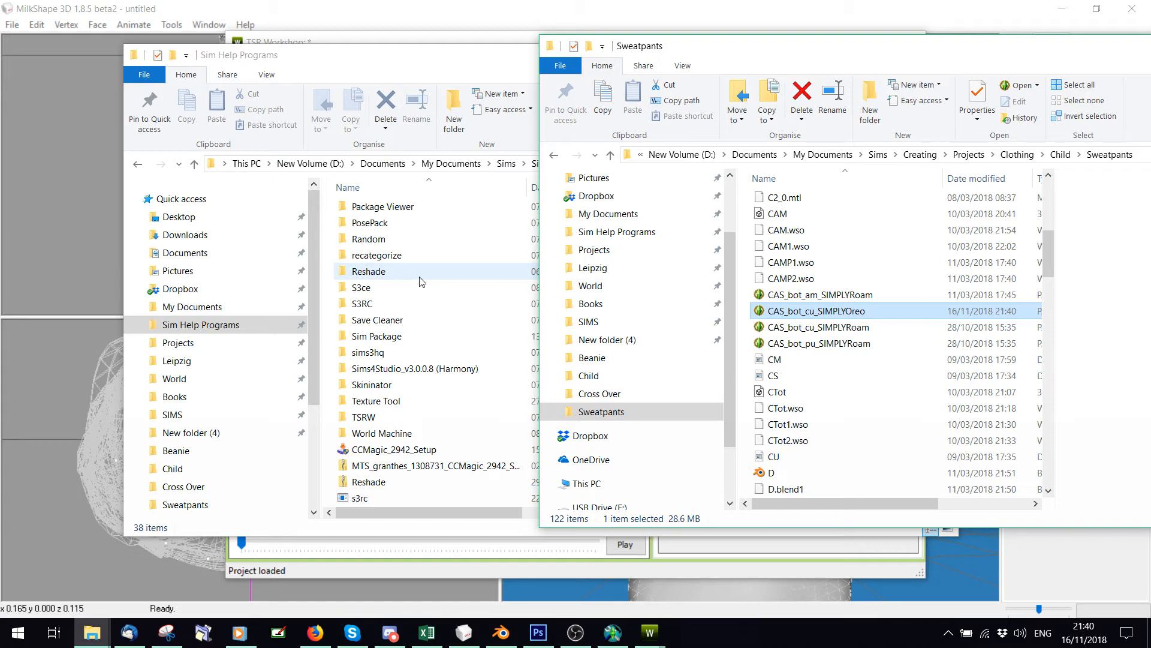
pyautogui.moveTo(849, 312); pyautogui.dragTo(353, 507)
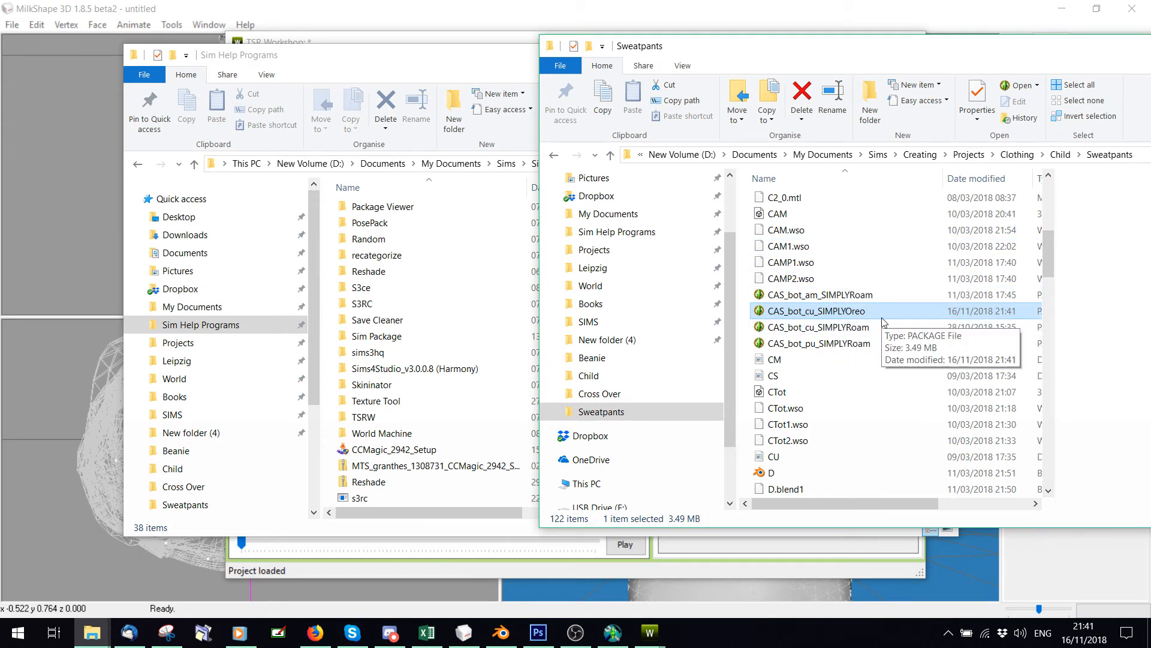
pyautogui.rightClick(842, 311)
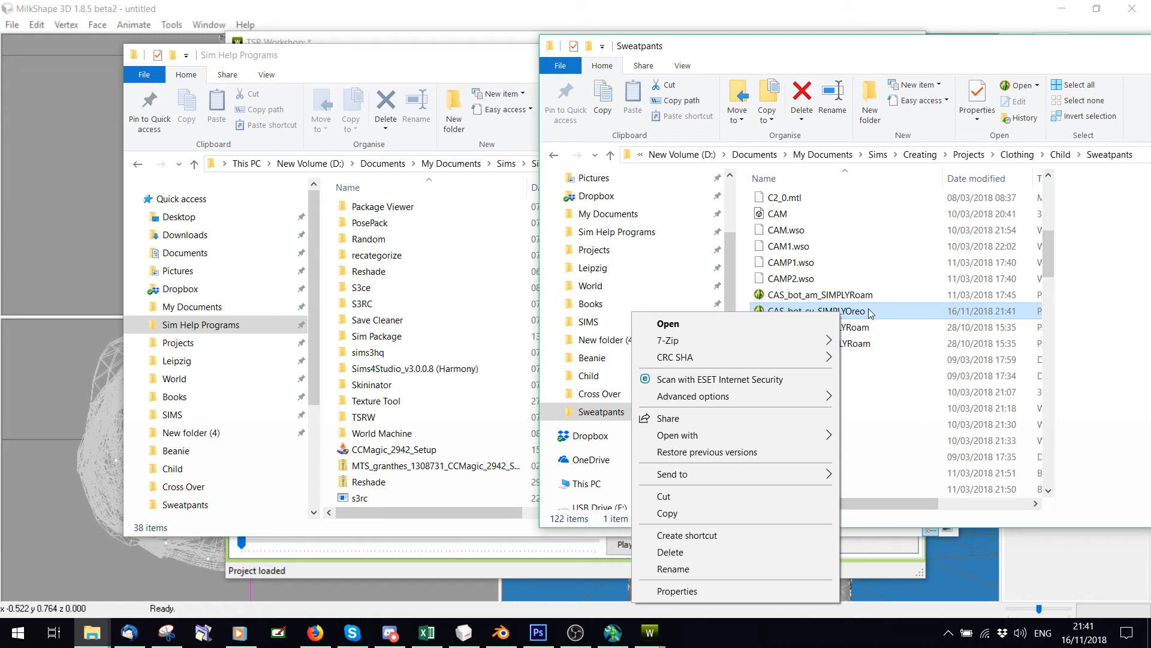
pyautogui.click(867, 311)
pyautogui.click(872, 310)
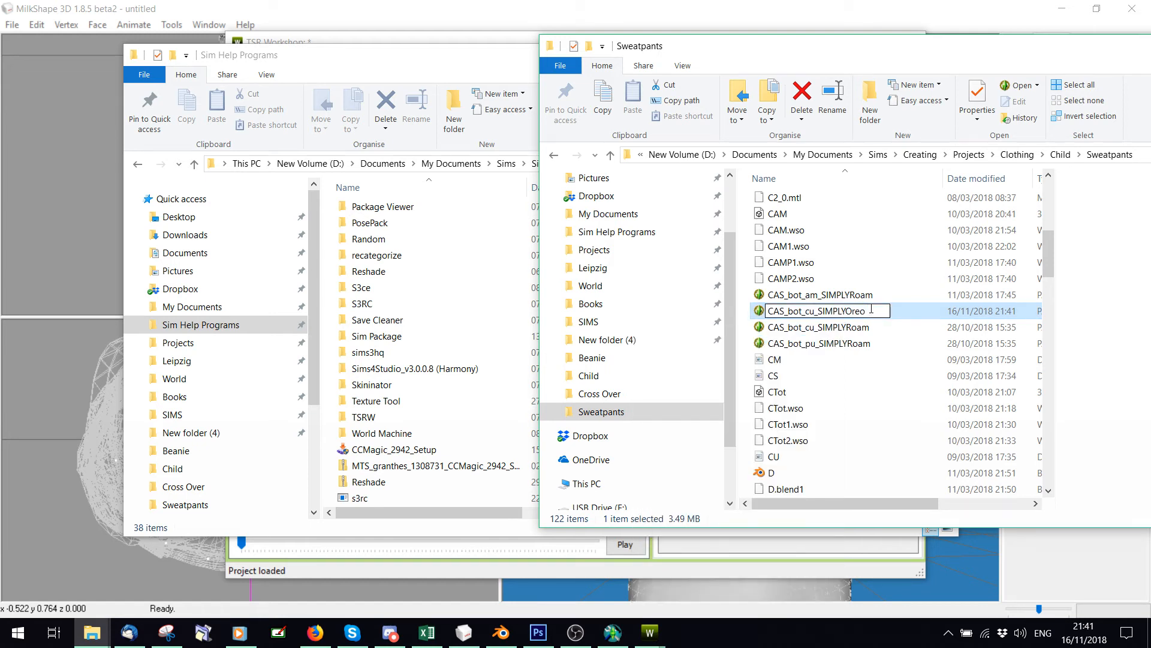
pyautogui.moveTo(820, 314); pyautogui.dragTo(811, 310)
pyautogui.click(876, 344)
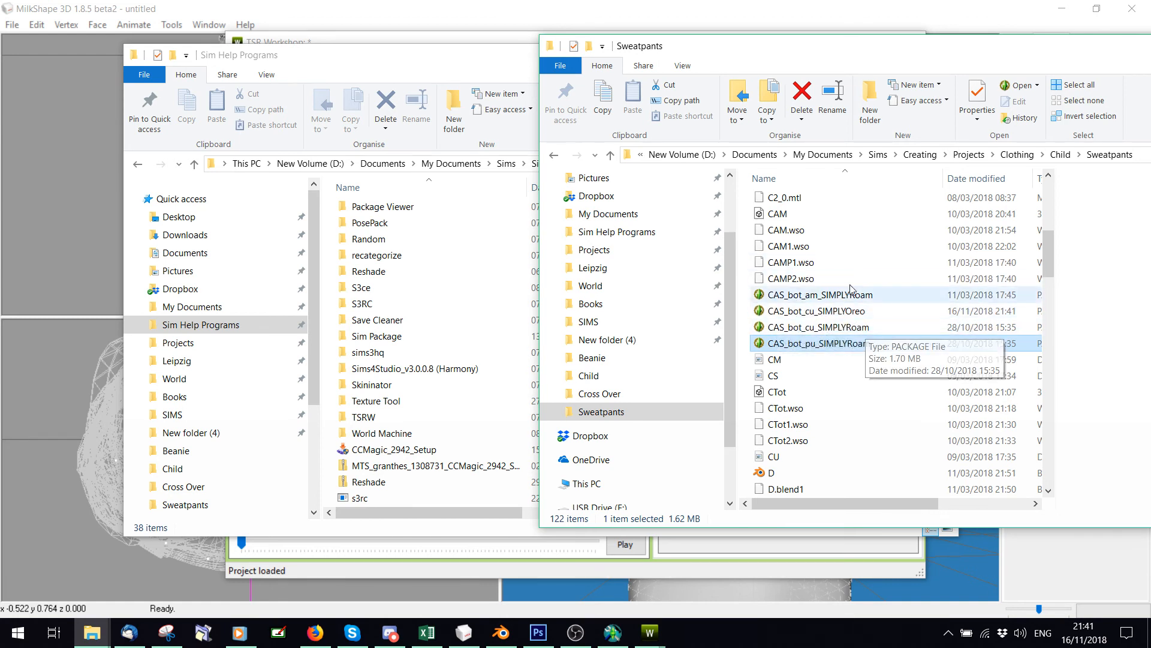
pyautogui.click(828, 312)
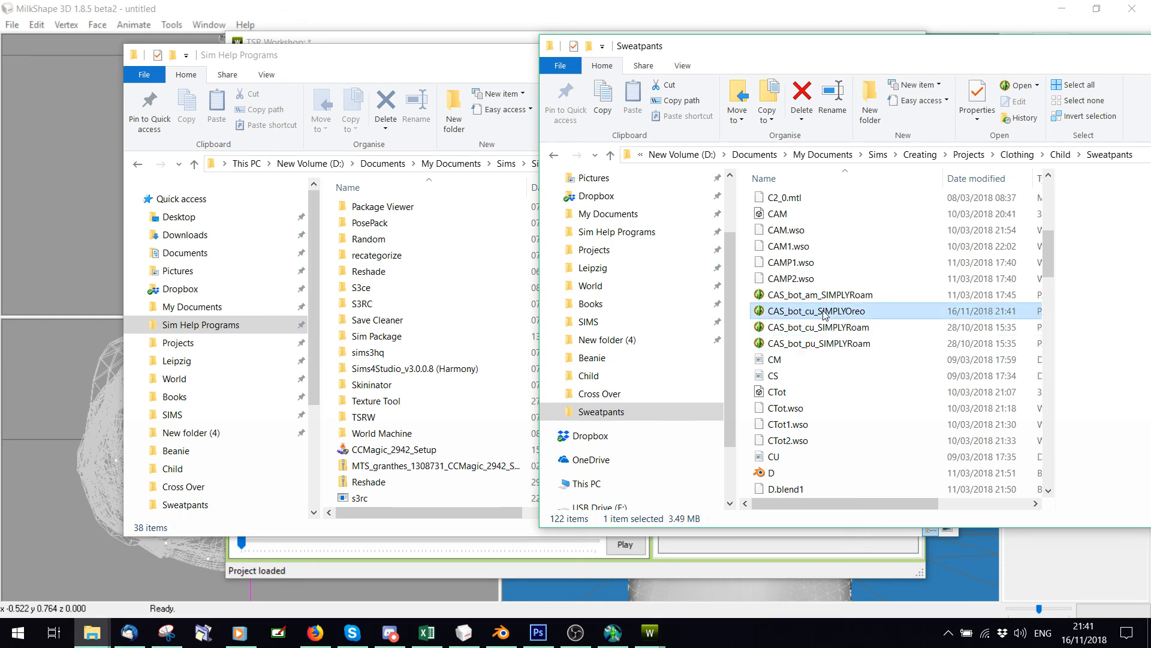